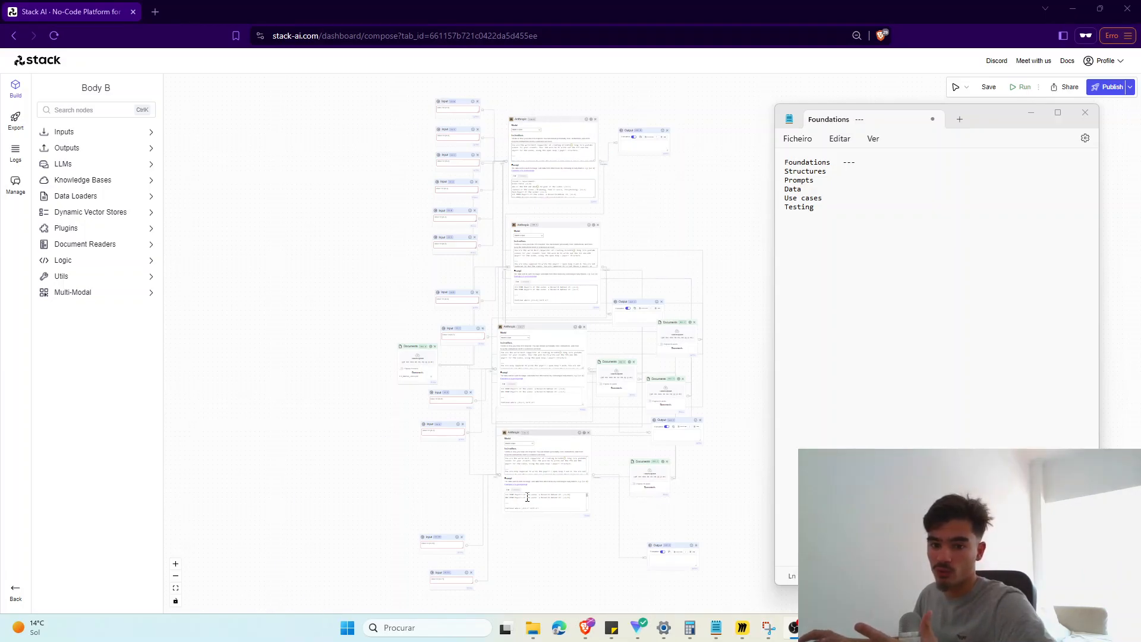
drag(834, 166, 884, 166)
click(876, 162)
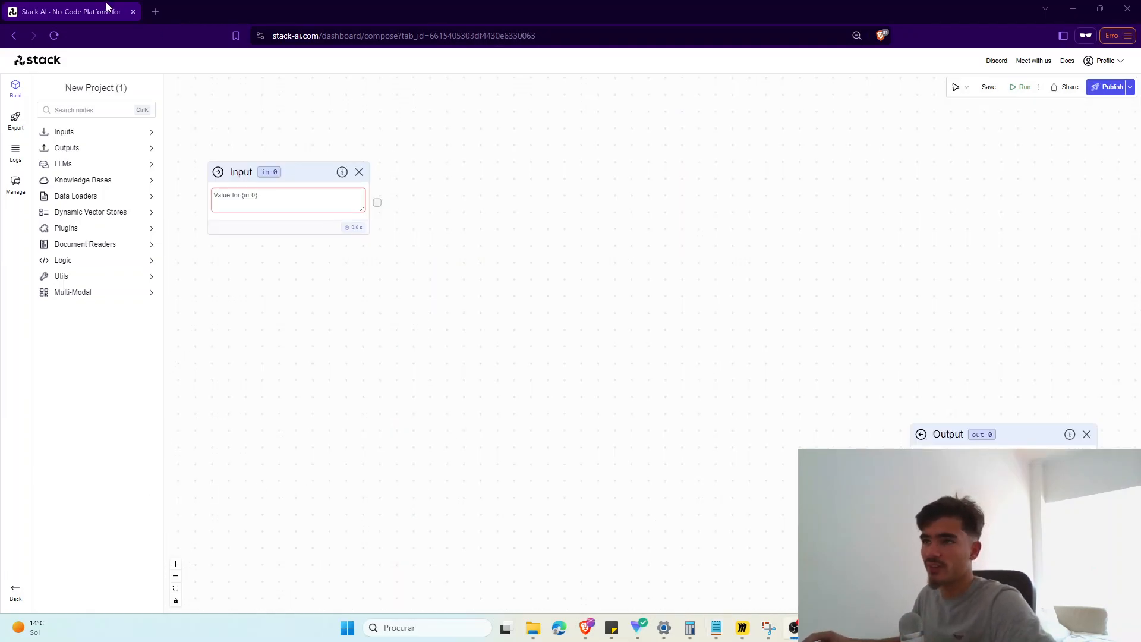
Step: Arrange the Input and Output nodes apart on the canvas, leaving space between them
drag(990, 439, 1005, 155)
scroll(404, 268, down, 3)
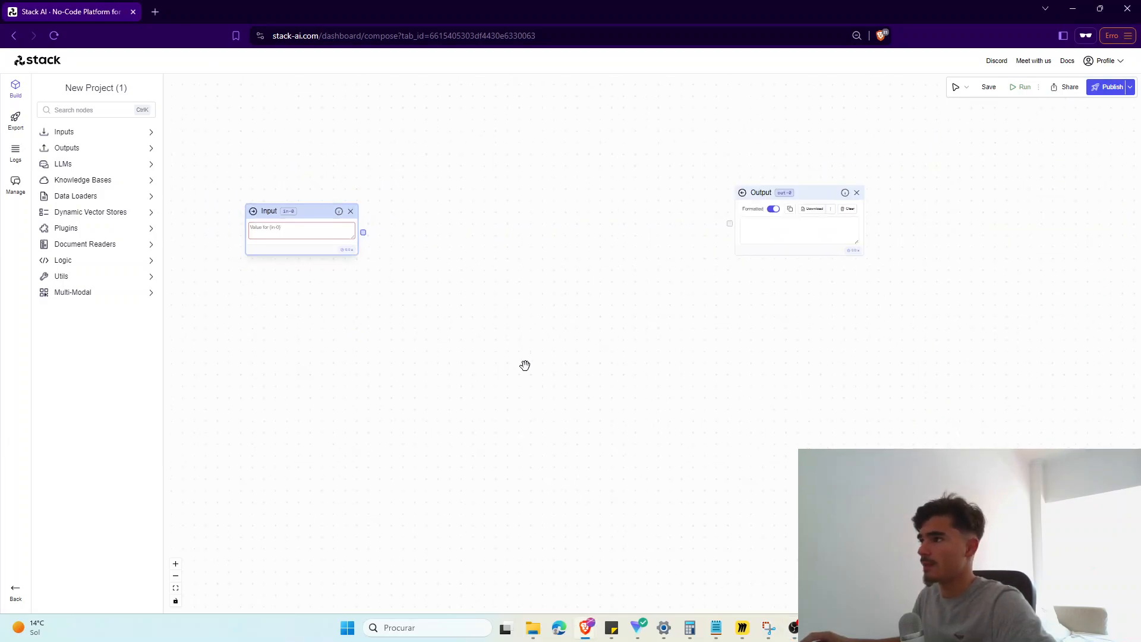
scroll(517, 416, up, 1)
drag(500, 440, 470, 427)
scroll(544, 499, down, 2)
scroll(438, 438, up, 1)
click(287, 229)
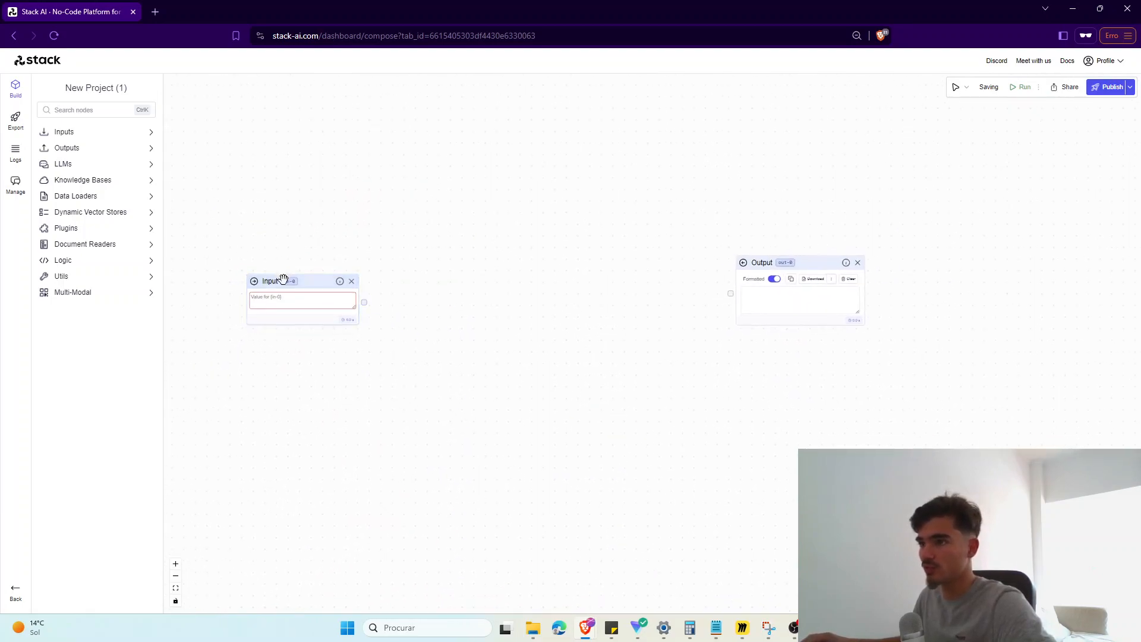
drag(283, 277, 287, 228)
drag(582, 359, 646, 392)
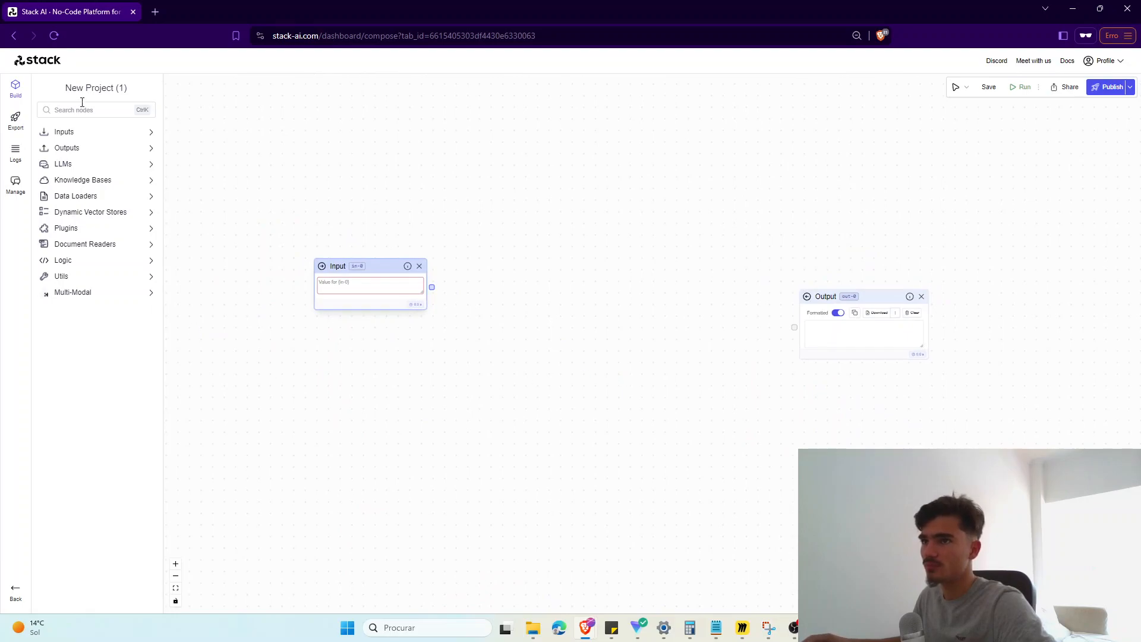
Step: Add the Schedule, Receive Gmail and Typeform trigger nodes and stack them below each other on the canvas
click(81, 132)
click(139, 167)
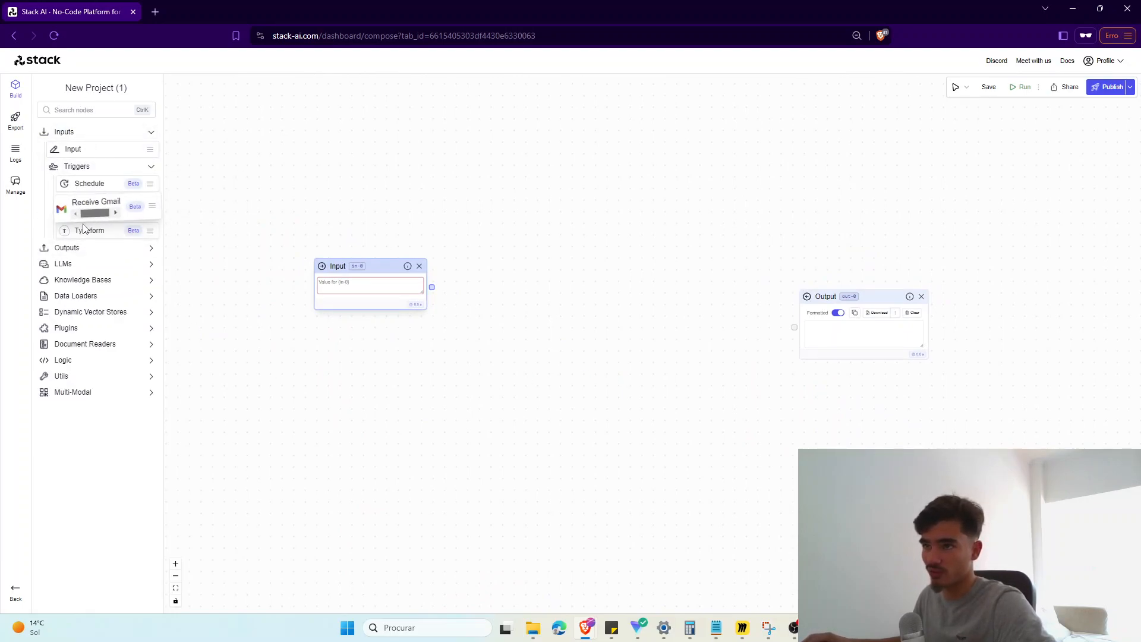
click(89, 185)
drag(95, 205, 311, 362)
drag(106, 230, 318, 466)
drag(351, 176, 327, 508)
scroll(448, 468, up, 3)
drag(512, 547, 609, 423)
drag(356, 125, 356, 117)
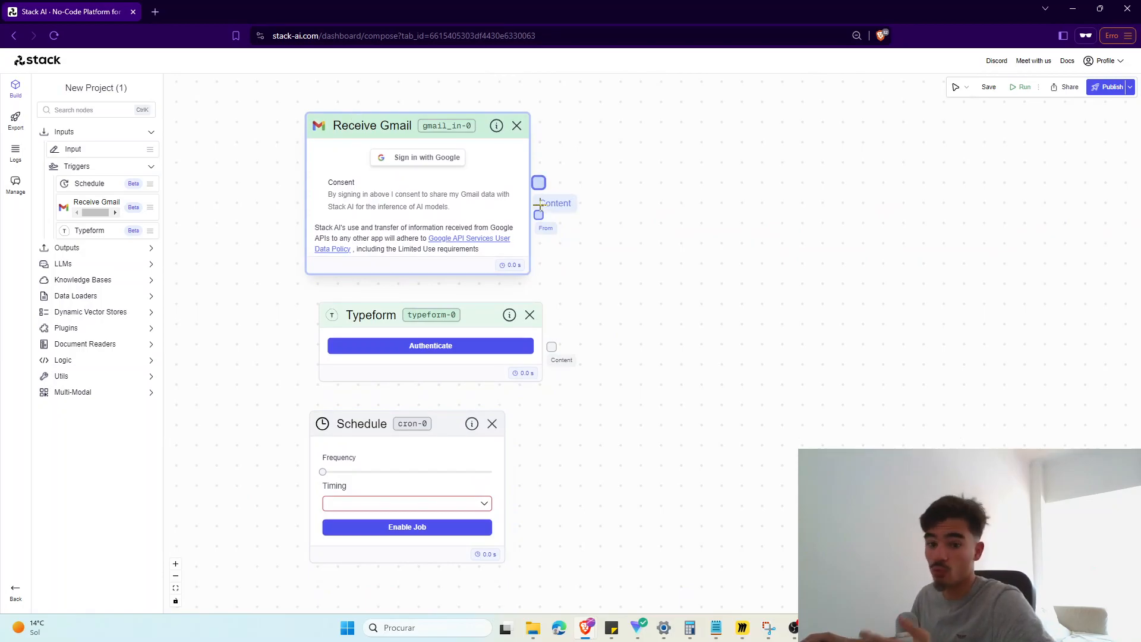
Step: Delete the Receive Gmail and Typeform nodes from the canvas
click(517, 125)
drag(428, 304, 422, 268)
click(521, 279)
Step: Set the Schedule node's frequency to 32 and its timing to min, and delete the node
drag(323, 406, 418, 407)
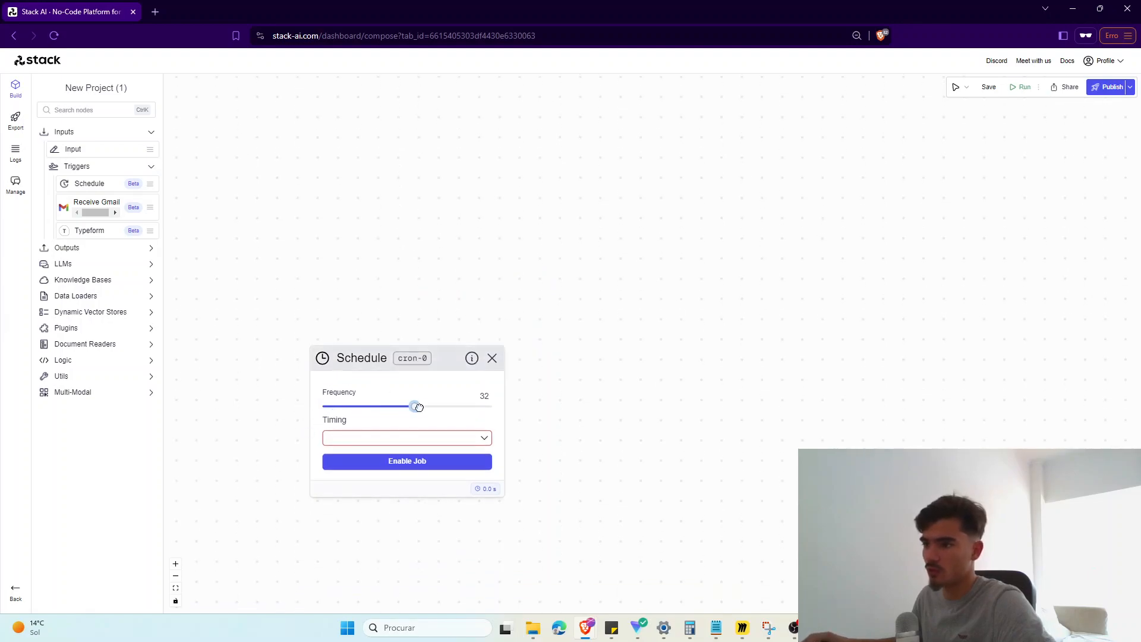
click(416, 439)
click(376, 464)
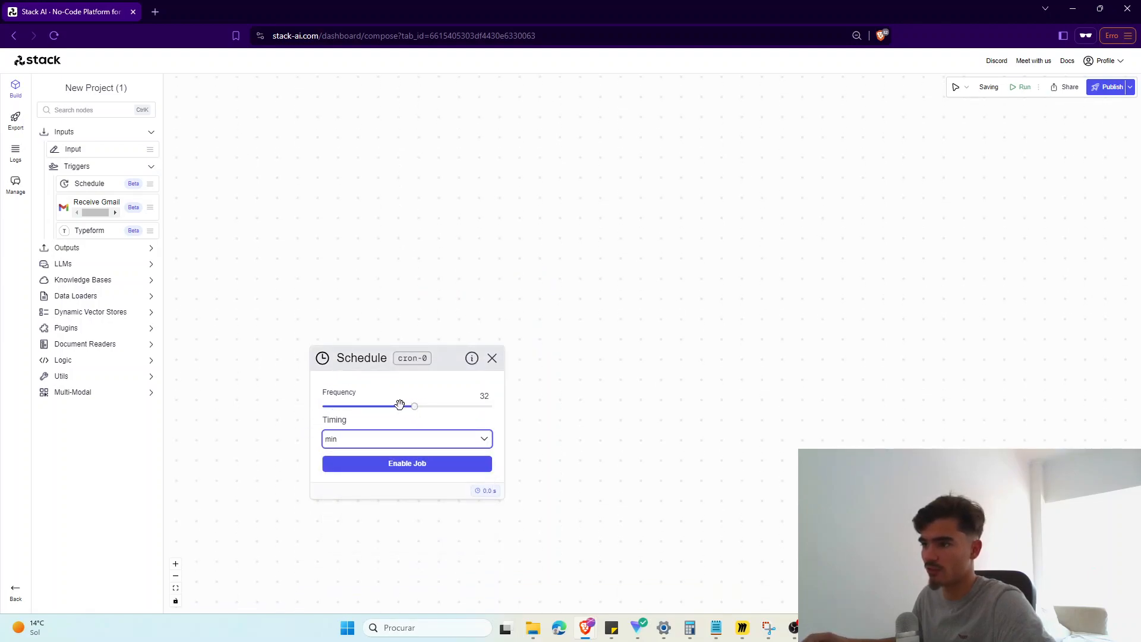
click(492, 359)
scroll(431, 341, down, 2)
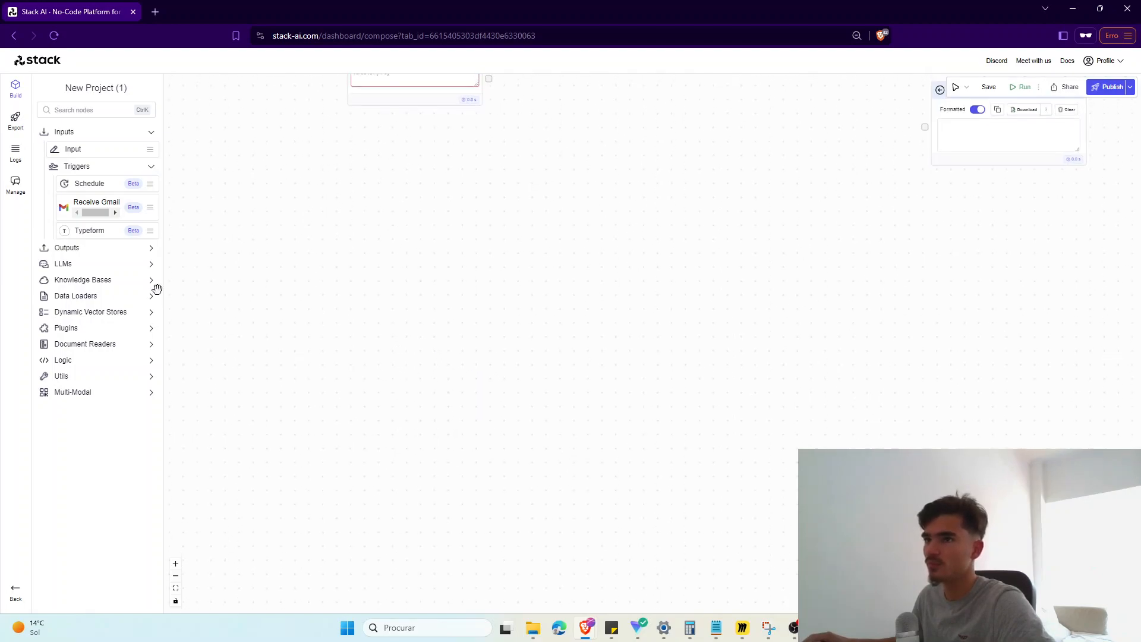
Step: Add the Write to Notion, Write to Airtable and Make.com action nodes beside the Output node
click(66, 247)
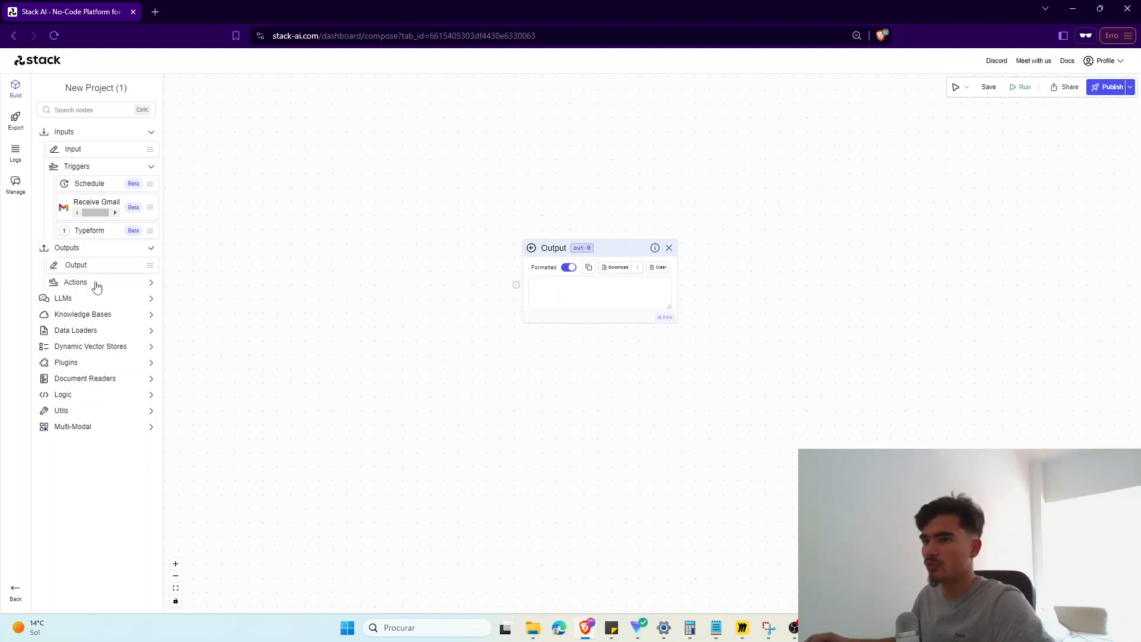
click(95, 281)
drag(135, 300, 705, 196)
drag(100, 318, 713, 330)
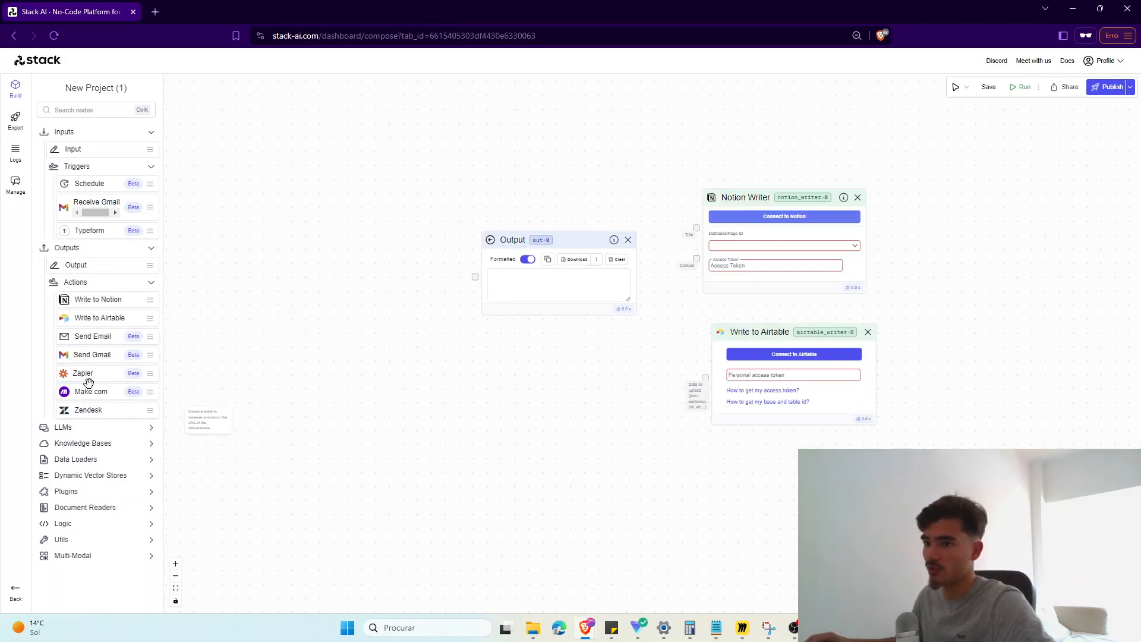
drag(89, 420, 551, 477)
drag(96, 389, 781, 234)
Step: Delete the Write to Airtable, Write to Notion and Make.com nodes
click(867, 331)
click(857, 197)
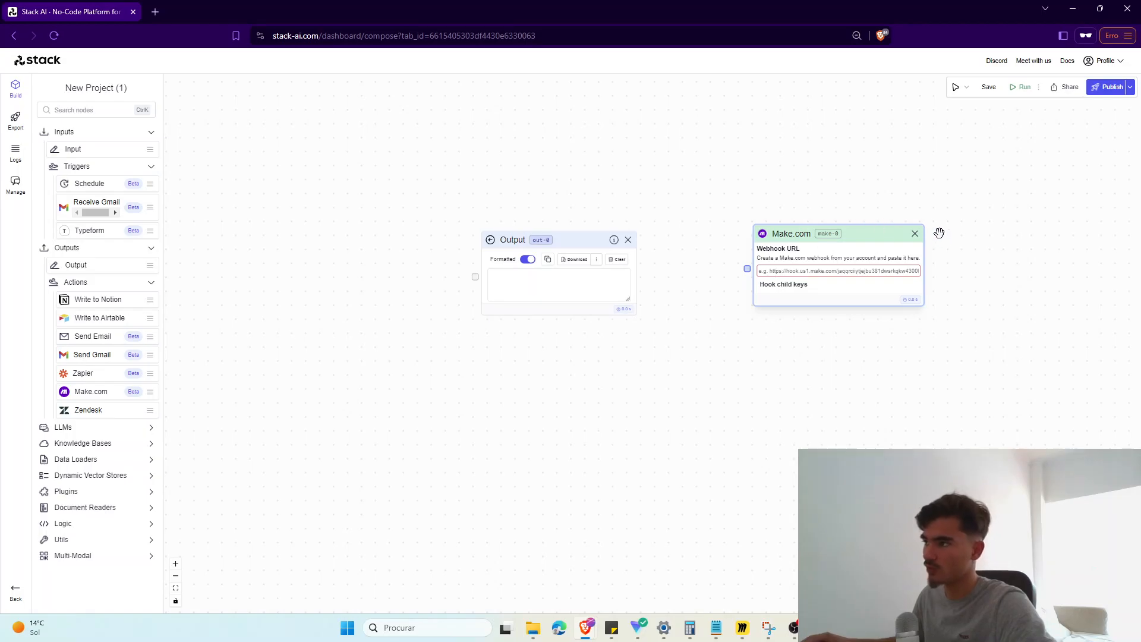
click(914, 236)
Step: Add an Anthropic LLM node and place it between the Input and Output nodes
click(89, 248)
drag(77, 149, 71, 248)
click(77, 132)
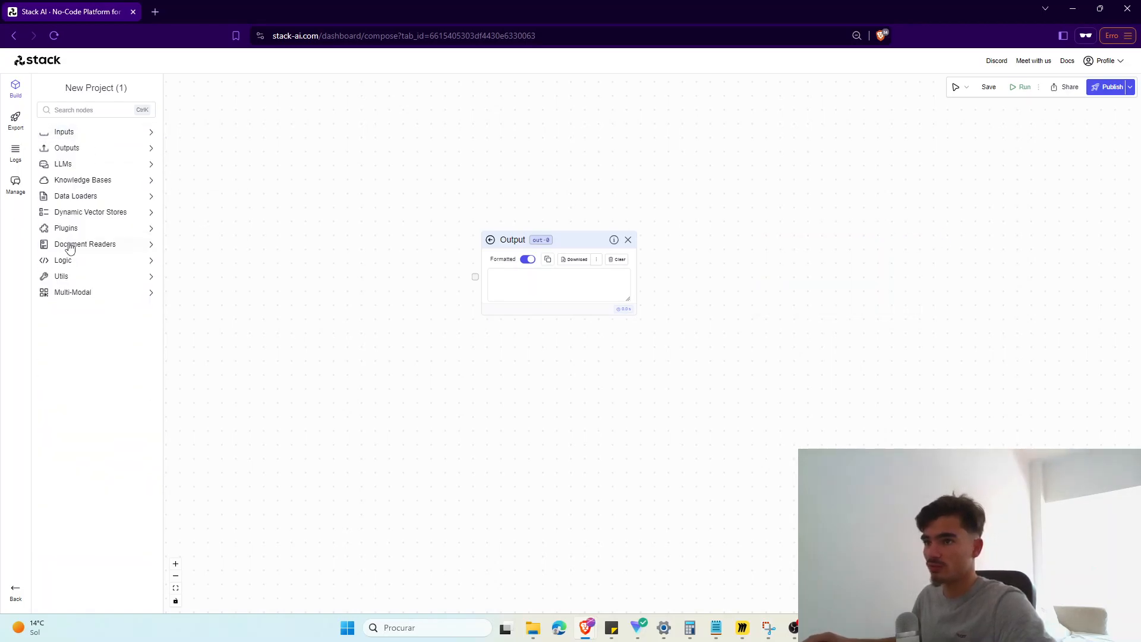
click(68, 165)
drag(84, 198, 782, 306)
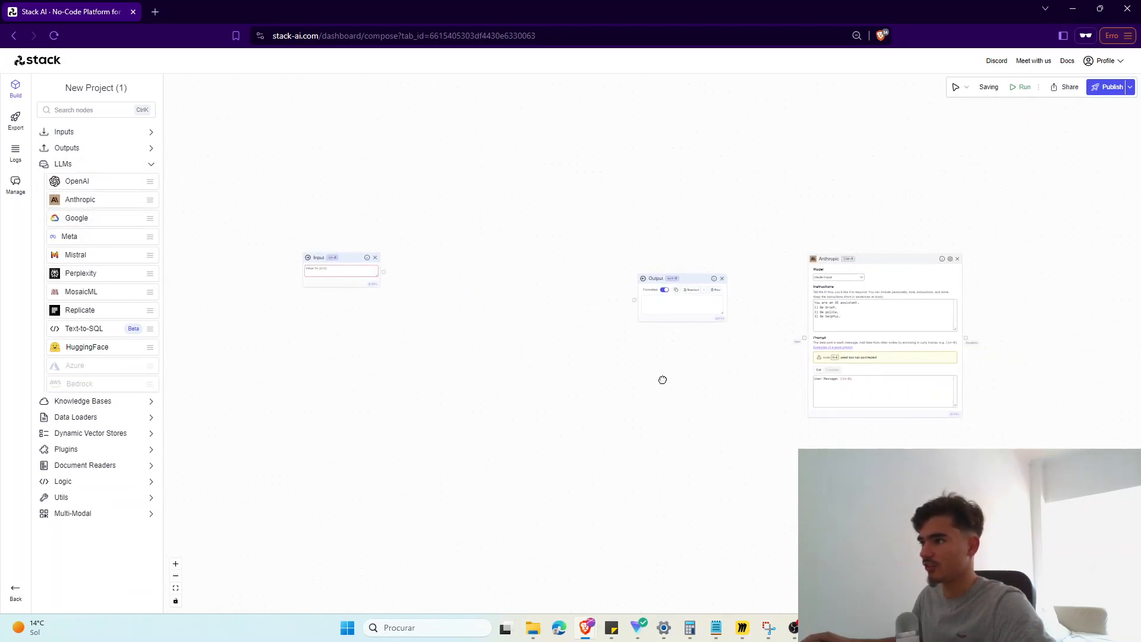
drag(832, 260, 426, 222)
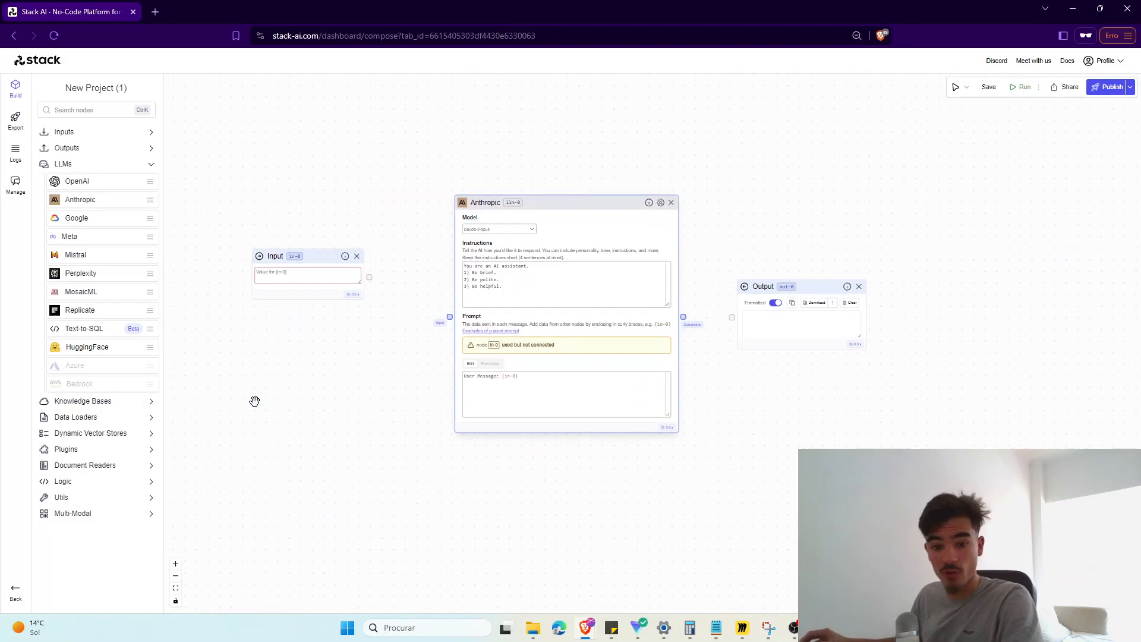
scroll(254, 401, up, 2)
mouse_move(551, 181)
mouse_down()
mouse_move(520, 178)
mouse_move(517, 206)
mouse_move(554, 173)
mouse_up()
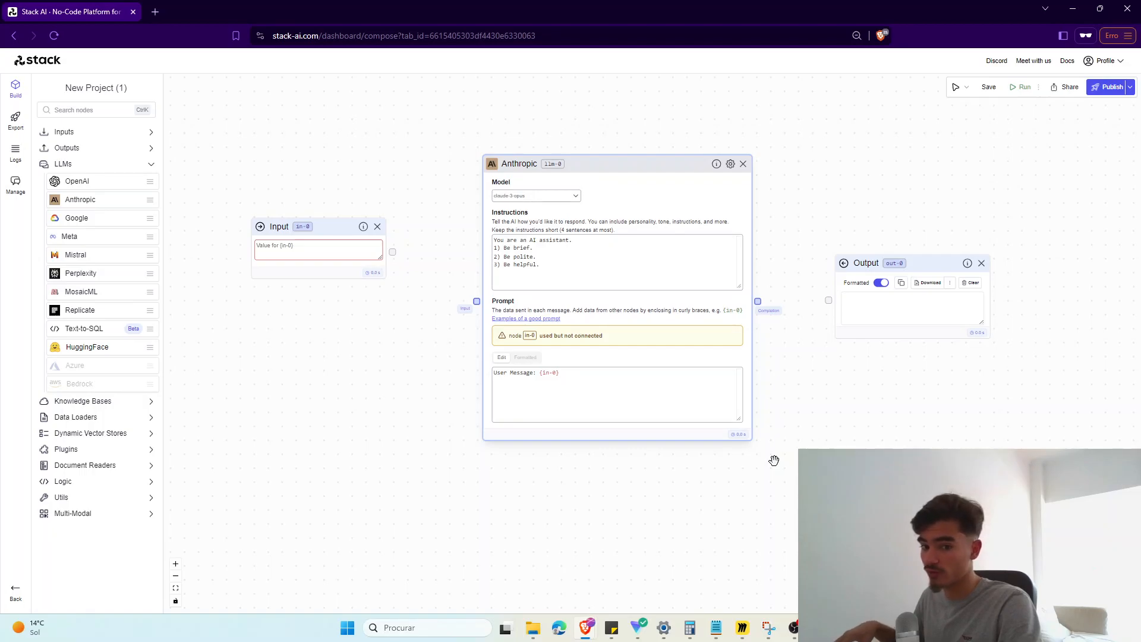
Step: Add an OpenAI LLM node below the Input node and delete it
drag(149, 181, 288, 300)
drag(570, 164, 581, 160)
drag(337, 305, 346, 311)
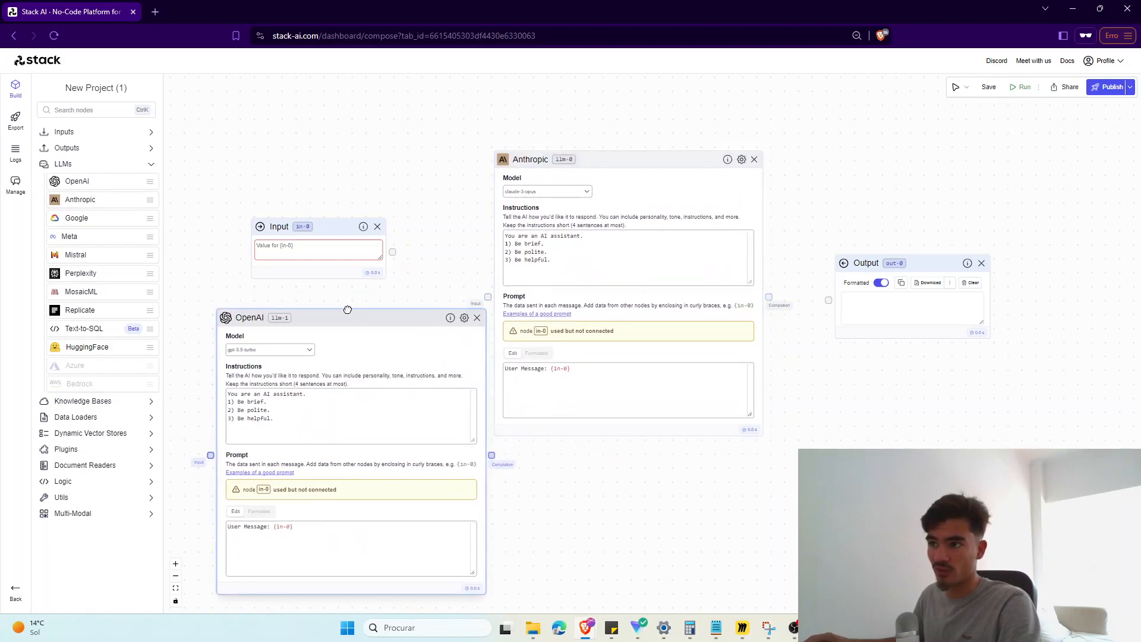
click(472, 312)
Step: Spread out the Input, Anthropic and Output nodes so there is room between them
drag(622, 163, 611, 158)
drag(338, 234, 328, 245)
drag(878, 271, 898, 253)
drag(621, 156, 608, 156)
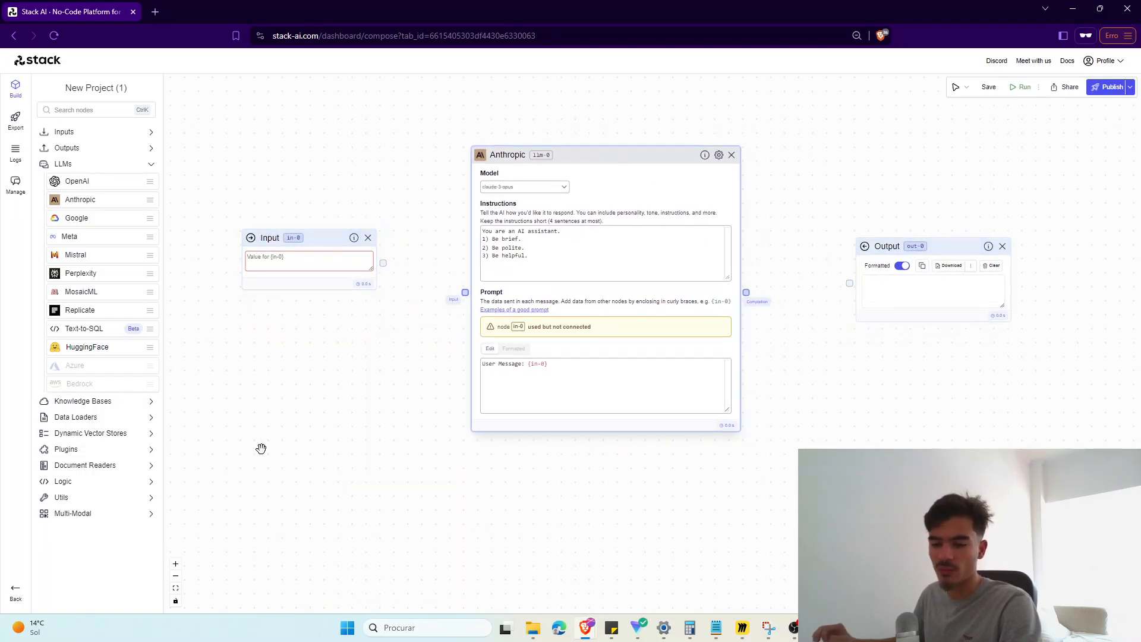
Step: Add a Documents data loader below the Input node and connect it to the Anthropic node's input
click(68, 164)
click(82, 180)
click(76, 398)
click(89, 179)
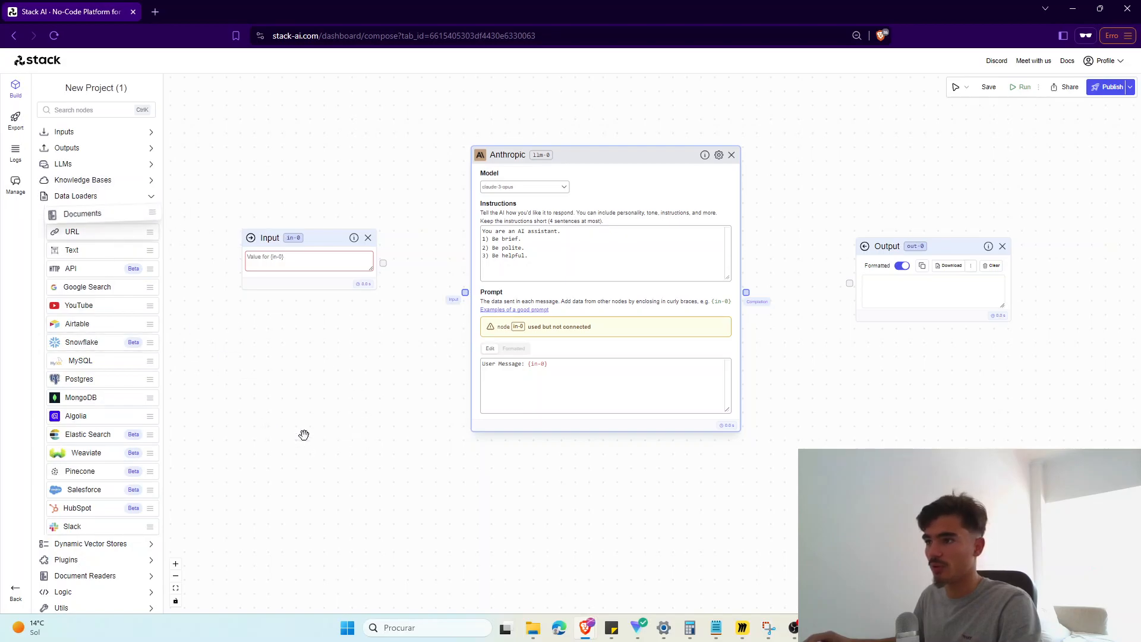
drag(303, 434, 305, 436)
drag(466, 296, 465, 294)
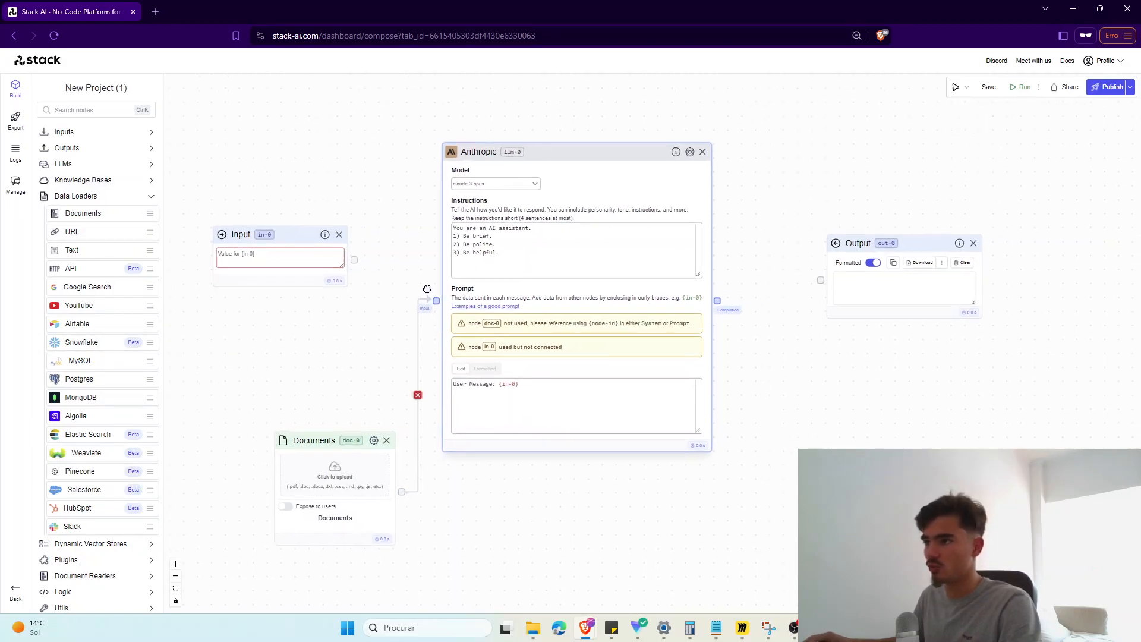
Step: Connect the Input node to the Anthropic node's input
drag(339, 254, 343, 256)
drag(337, 391, 367, 371)
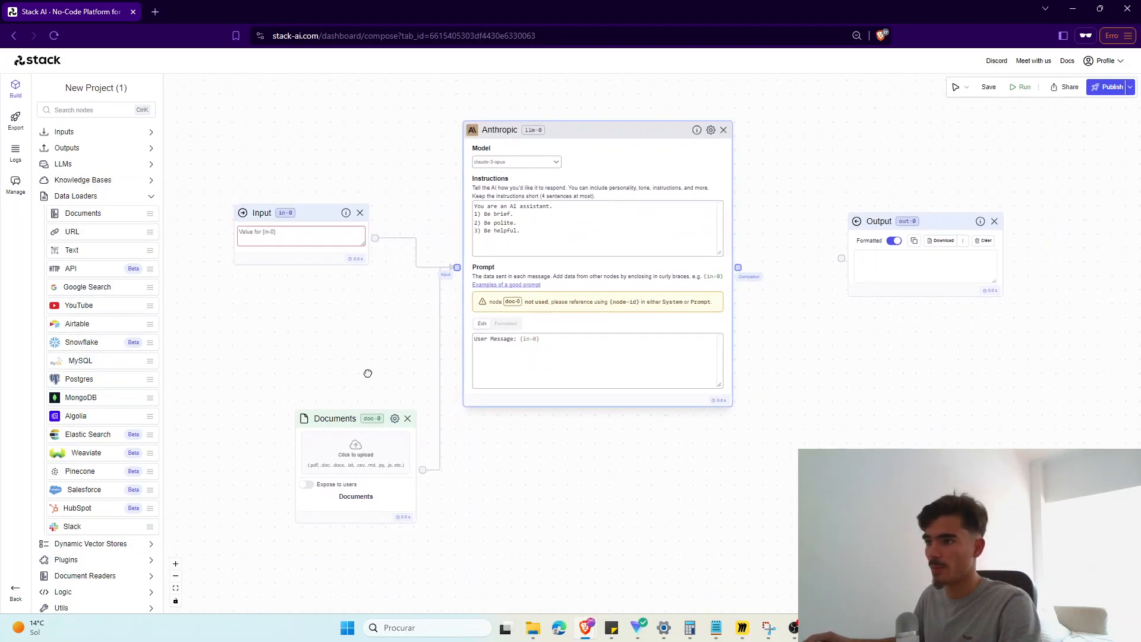
Step: Move the Documents node below the Anthropic node and delete it
drag(345, 415, 466, 468)
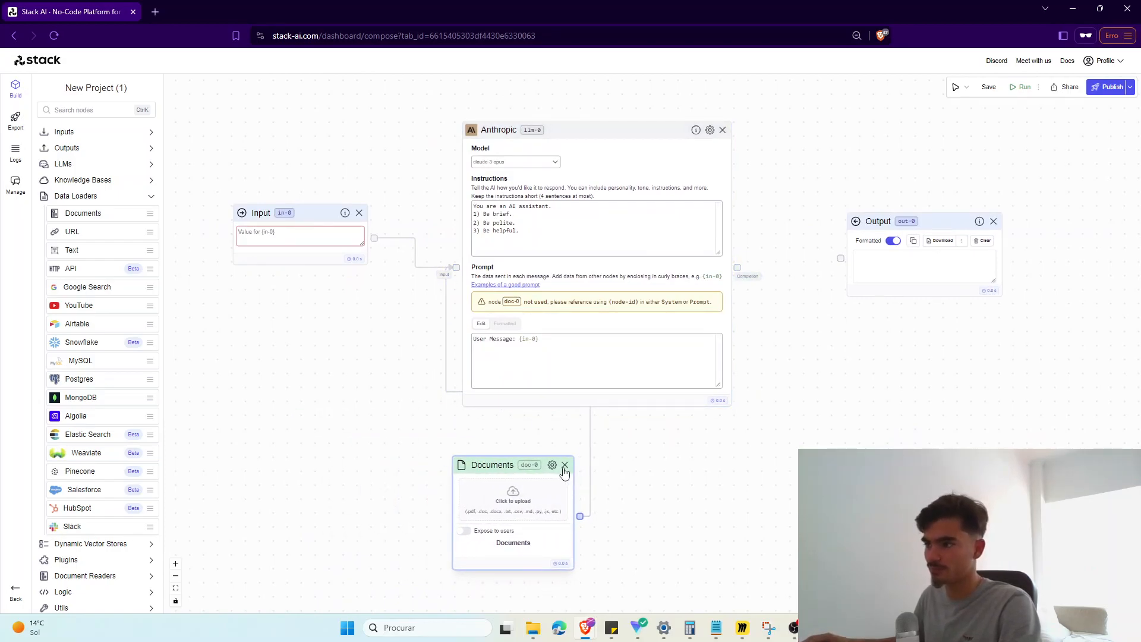
click(566, 467)
click(75, 197)
click(74, 212)
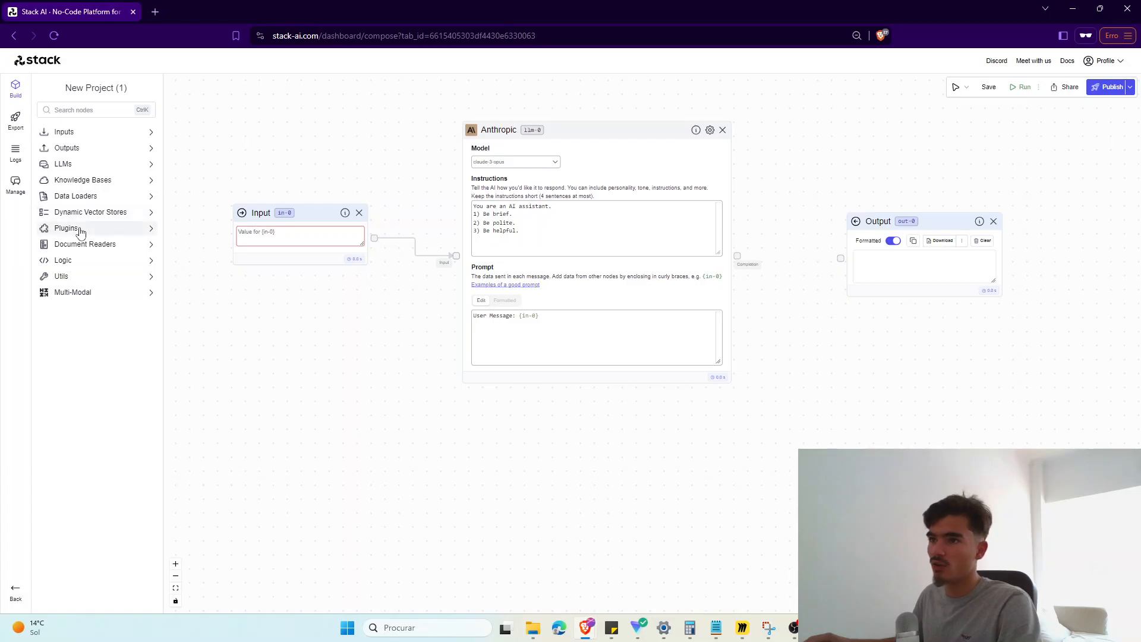
click(72, 213)
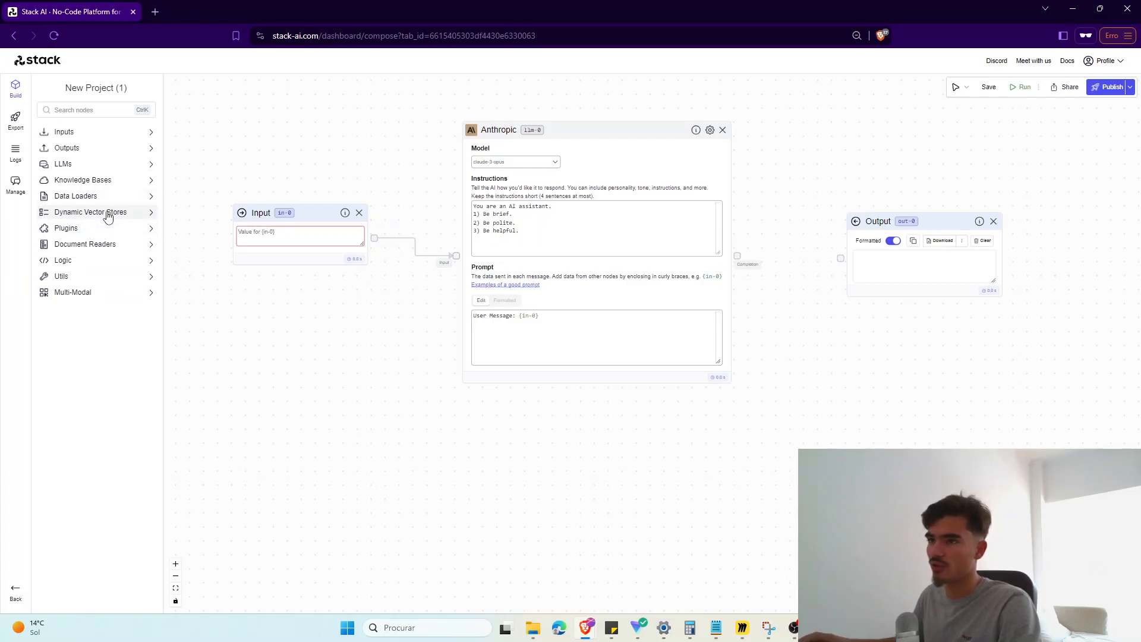
Step: Add a Shopify plugin node below the Input node and connect it to the Anthropic node's input
click(93, 228)
drag(89, 284, 269, 361)
scroll(269, 361, up, 5)
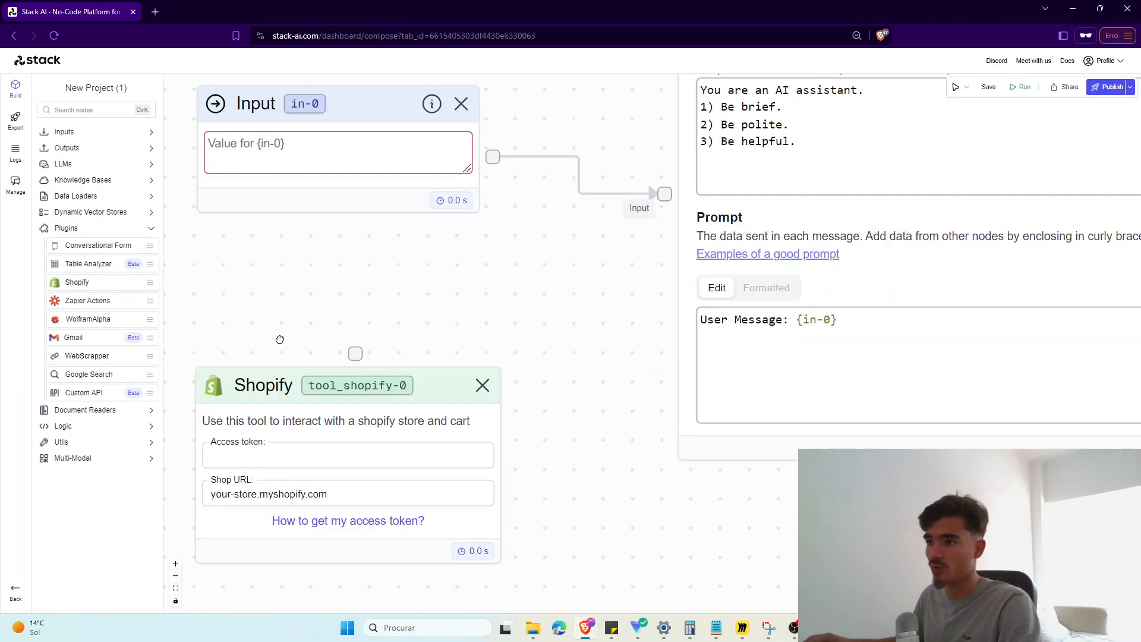
drag(370, 340, 666, 194)
drag(474, 277, 483, 293)
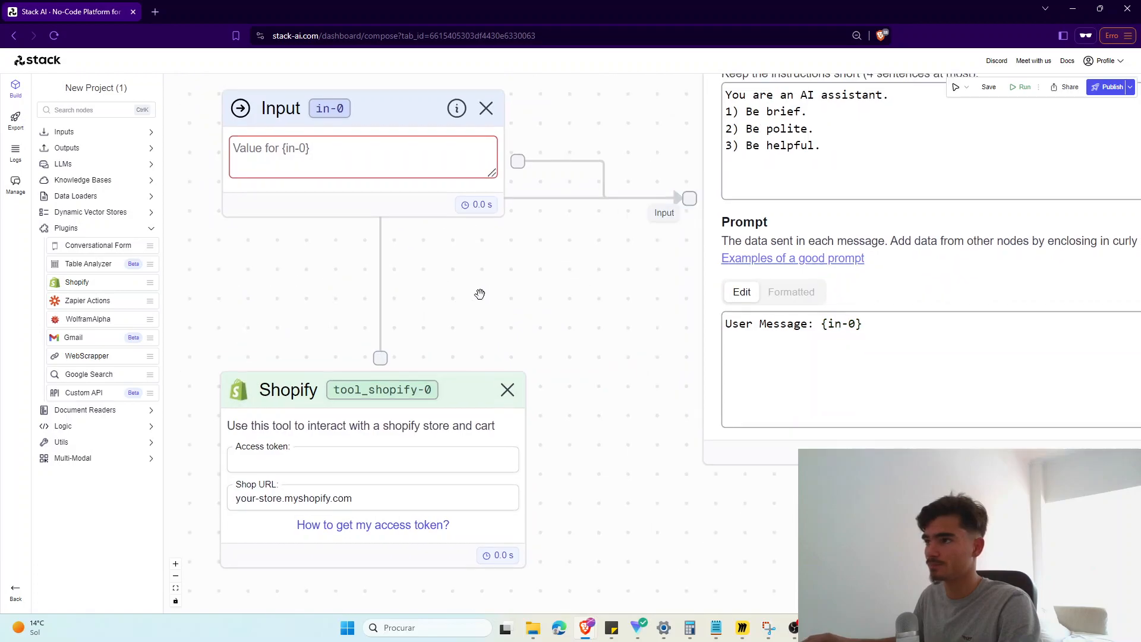
drag(395, 385, 412, 383)
drag(448, 350, 308, 360)
scroll(308, 359, down, 3)
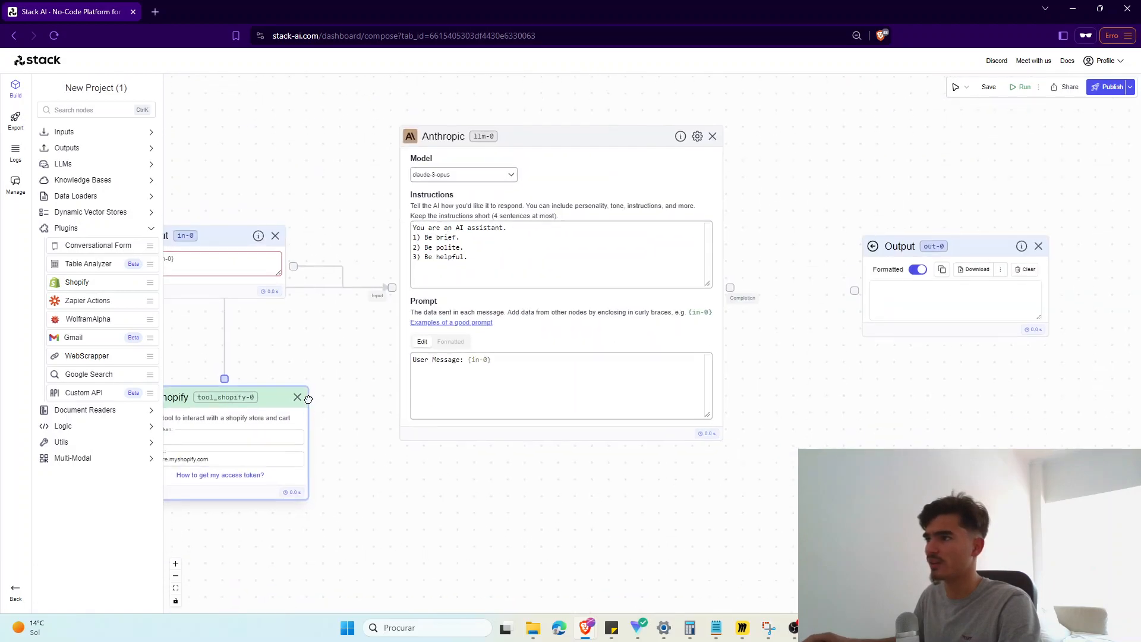
Step: Move the Output node slightly higher and farther from the Anthropic node
drag(944, 425, 821, 391)
drag(822, 224, 856, 200)
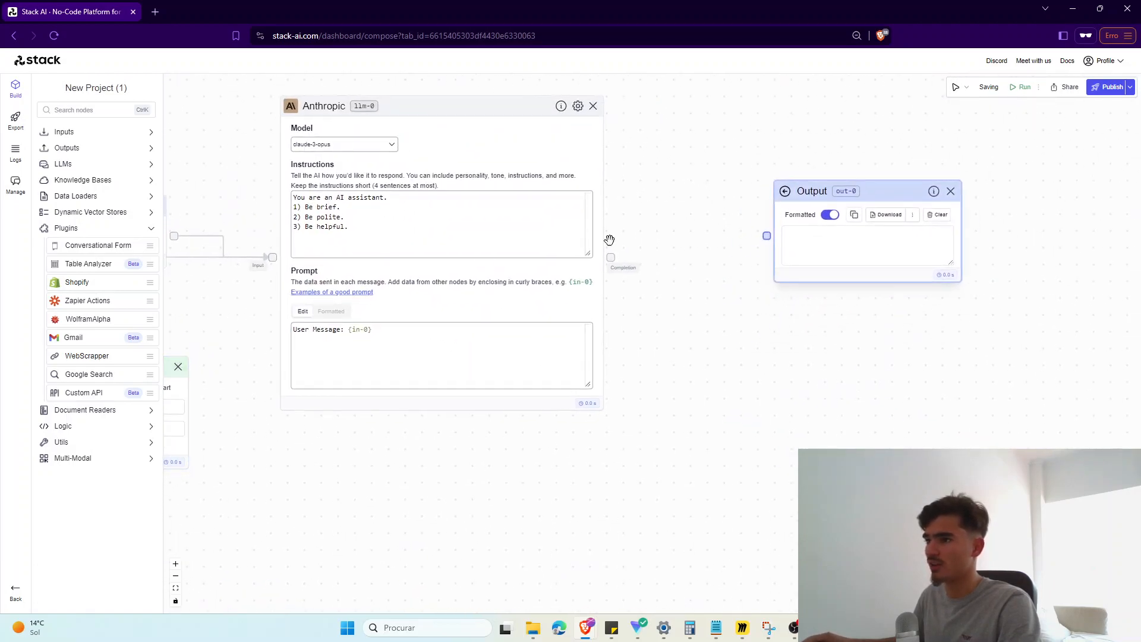
Step: Reposition the connected Shopify node beneath the Input node
drag(185, 306, 581, 331)
drag(455, 414, 443, 433)
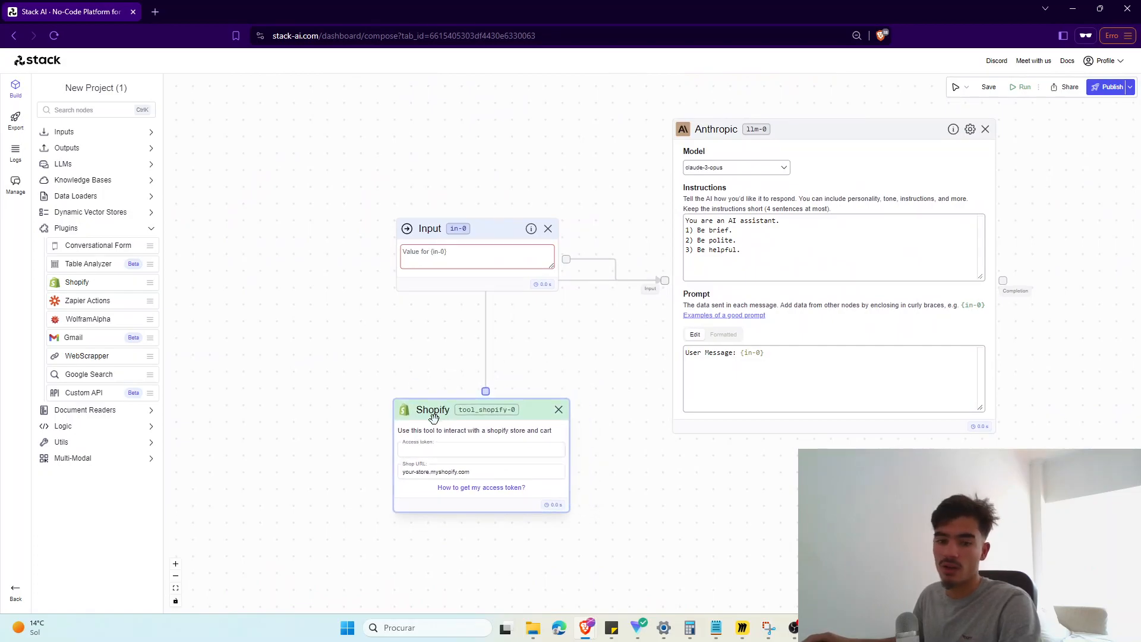
scroll(311, 462, up, 2)
drag(423, 397, 423, 405)
drag(602, 351, 522, 396)
scroll(505, 397, down, 2)
drag(430, 398, 377, 398)
scroll(504, 381, up, 2)
drag(499, 382, 466, 398)
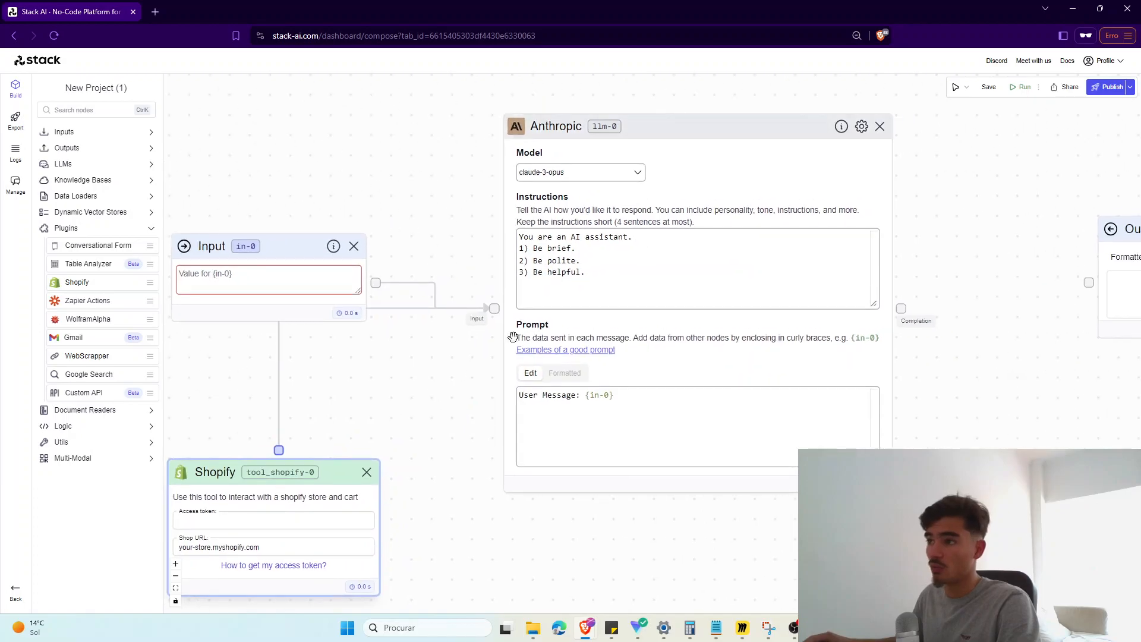
drag(244, 480, 296, 479)
Step: Connect the Anthropic node's completion to the Output node
drag(359, 391, 221, 382)
drag(762, 299, 920, 260)
drag(781, 379, 553, 354)
scroll(553, 355, down, 2)
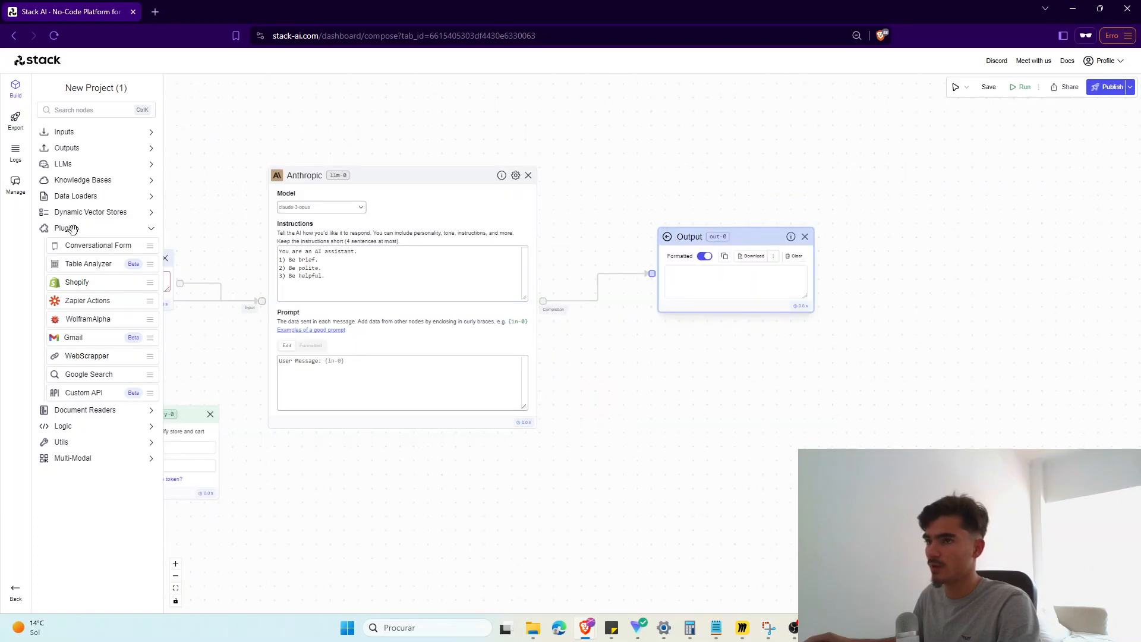
Step: Add a Send Email action node below the Output node and connect the Anthropic completion to its subject
click(76, 148)
drag(91, 237, 780, 348)
drag(542, 301, 760, 390)
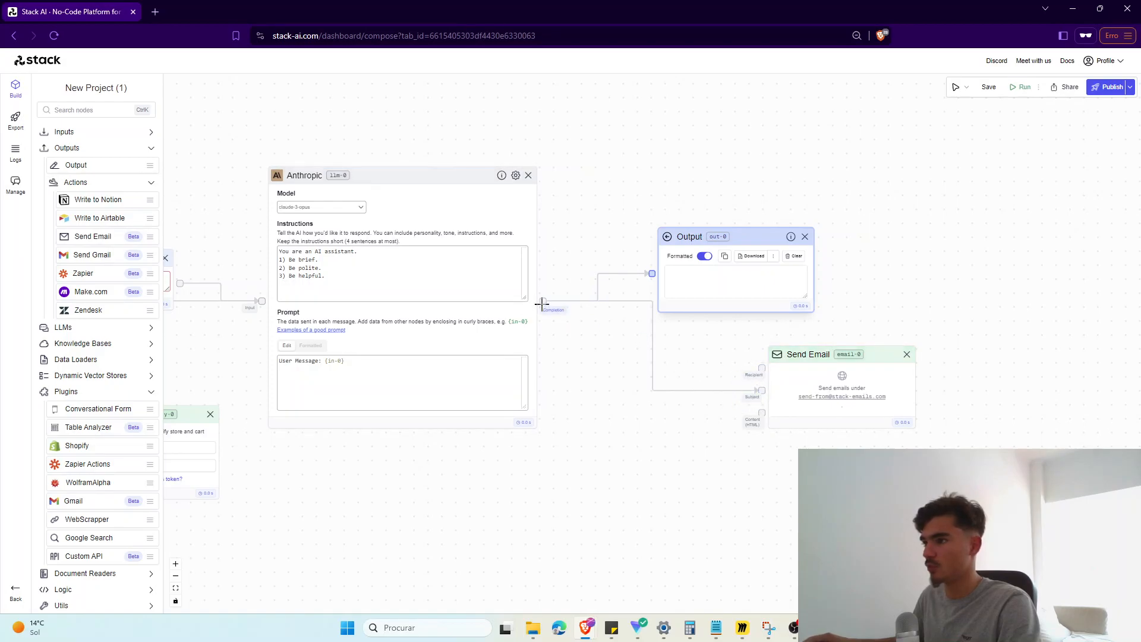
Step: Delete the Send Email and Shopify nodes from the workflow
click(906, 355)
click(477, 428)
scroll(97, 401, down, 1)
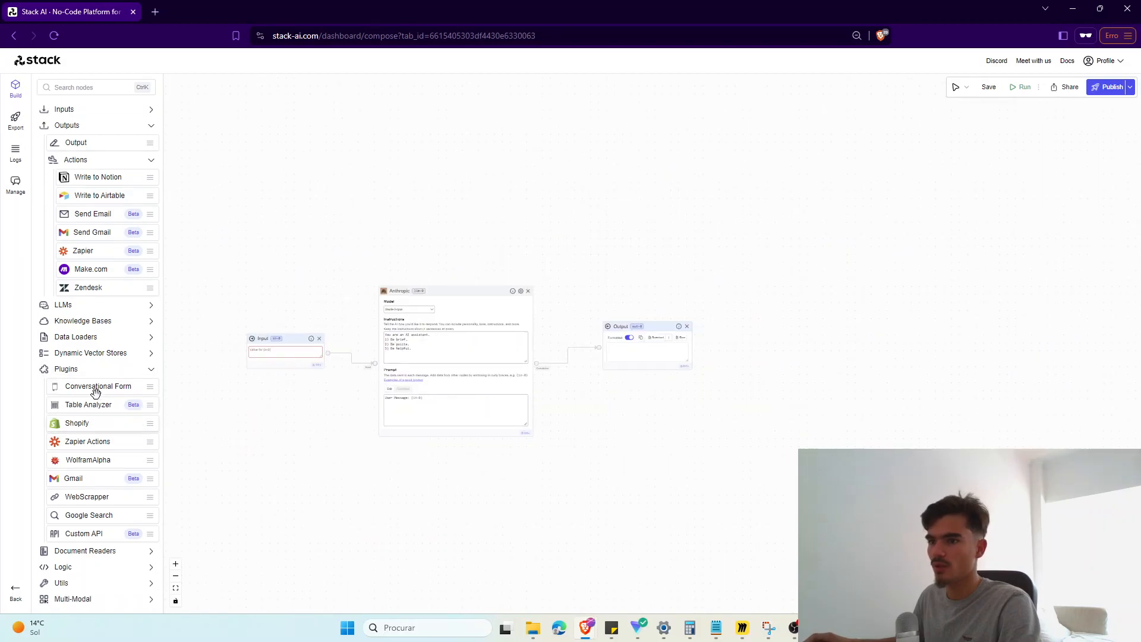
Step: Expand the Plugins, Document Readers and Logic node categories and look through the nodes they offer
click(93, 369)
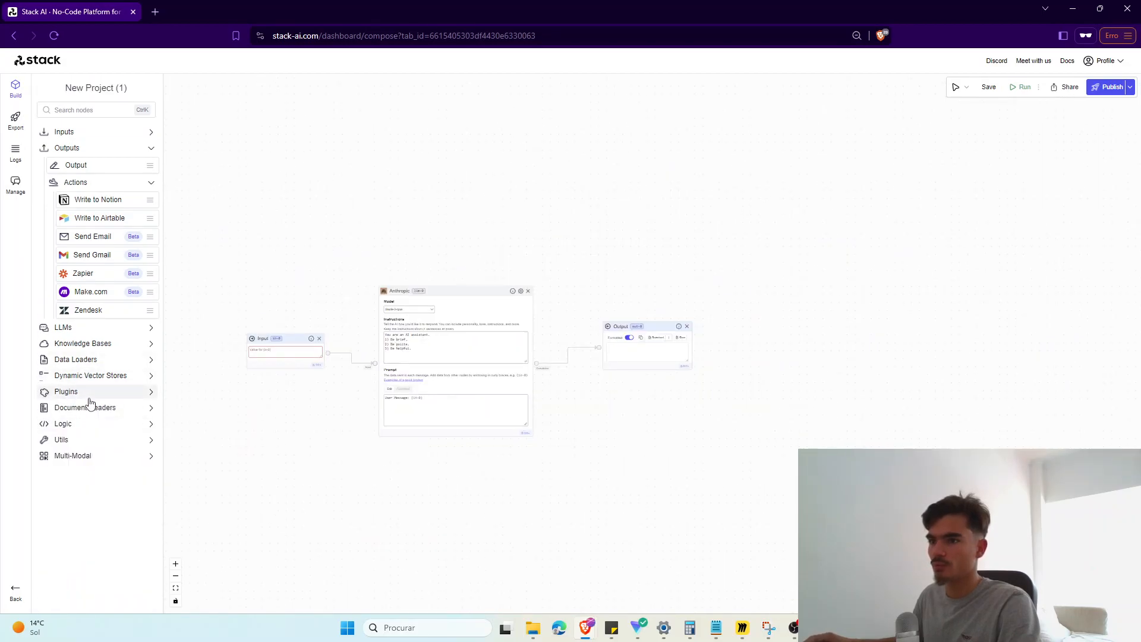
click(89, 406)
click(90, 391)
scroll(76, 402, down, 2)
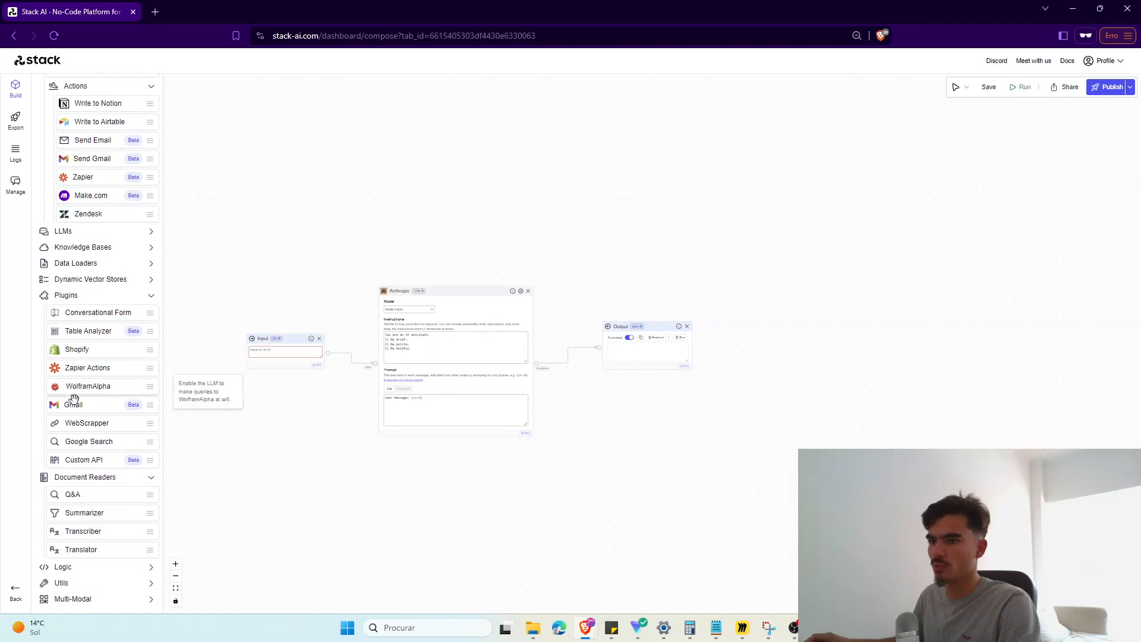
click(69, 567)
scroll(71, 528, down, 2)
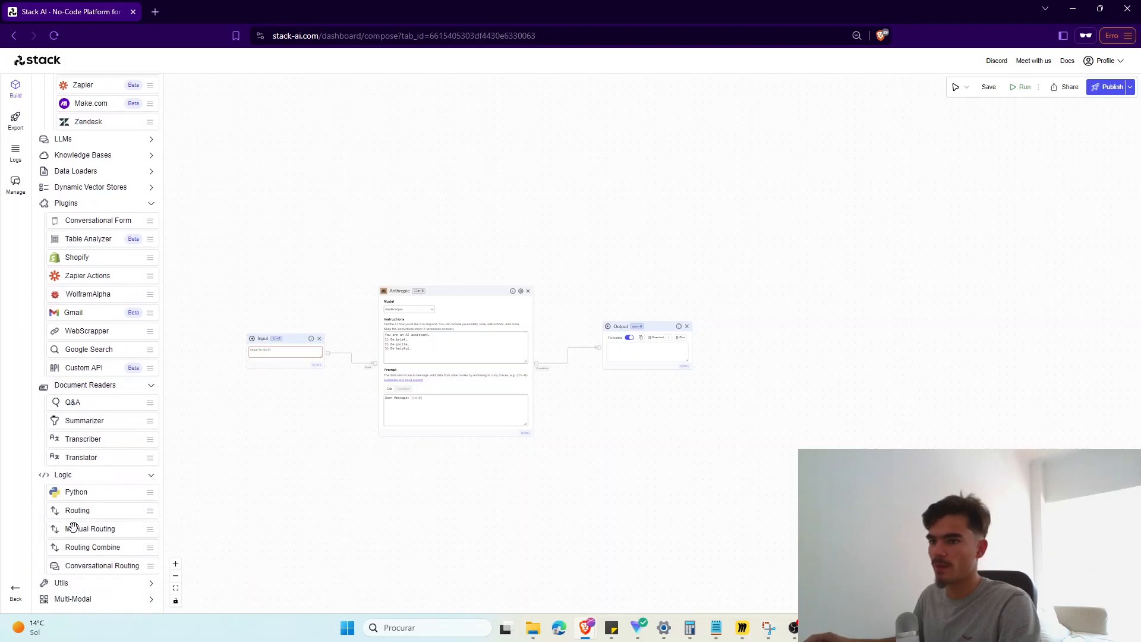
Step: Add a Conversational Routing node below the Input node and try to draw a connection from its first output
drag(95, 565, 231, 366)
drag(288, 389, 290, 351)
scroll(324, 373, down, 1)
drag(568, 461, 591, 468)
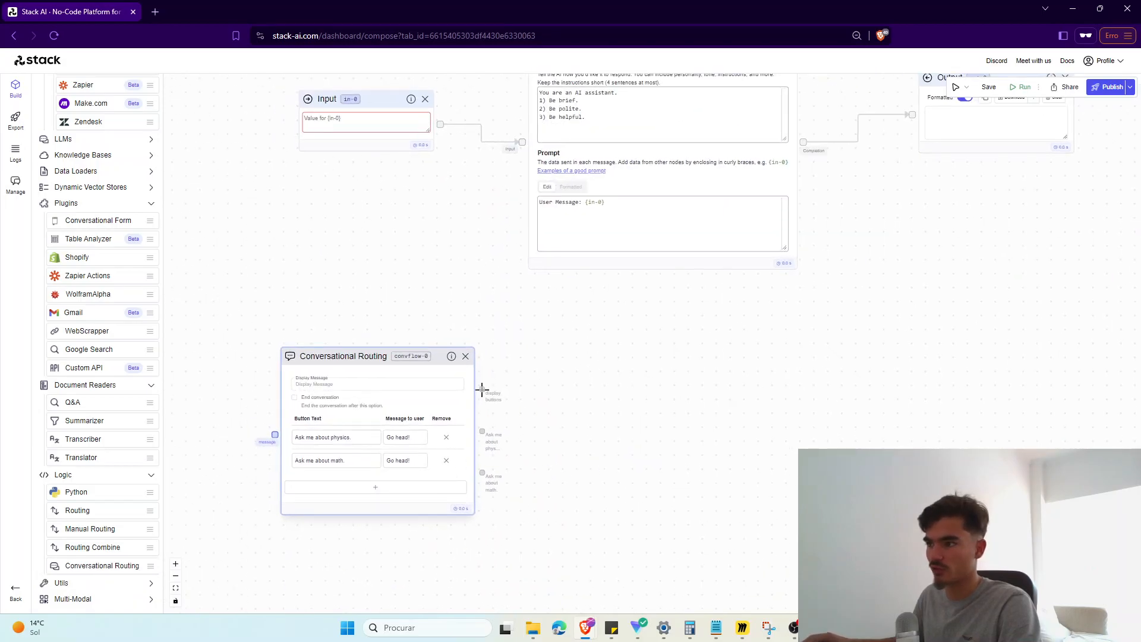
drag(648, 321, 643, 312)
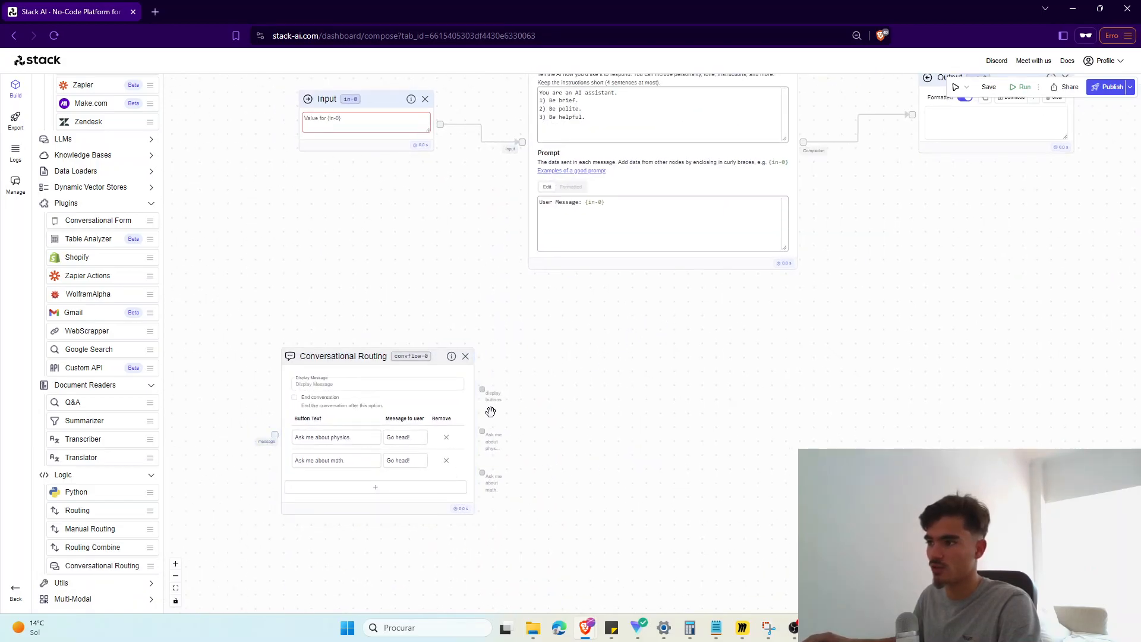
drag(483, 389, 745, 535)
Step: Delete the Conversational Routing node from the workflow
right_click(701, 401)
scroll(624, 398, down, 4)
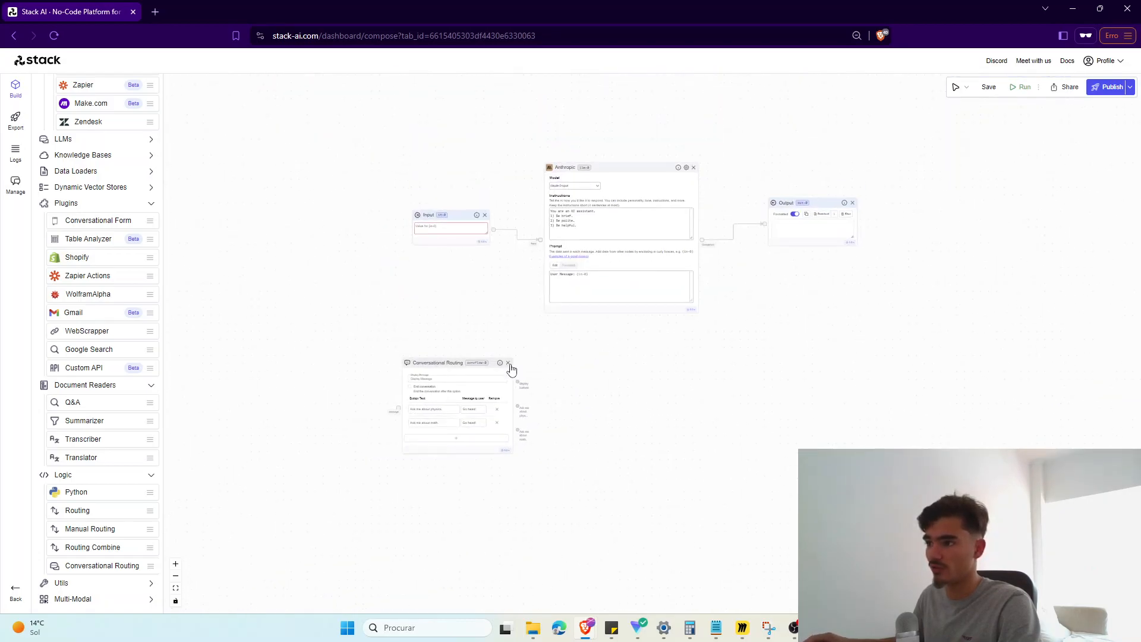
click(509, 363)
Step: Add a Stack AI Project utility node below the Input node and select the "V2 25/03 -- Good Version For Body" project in it
click(63, 475)
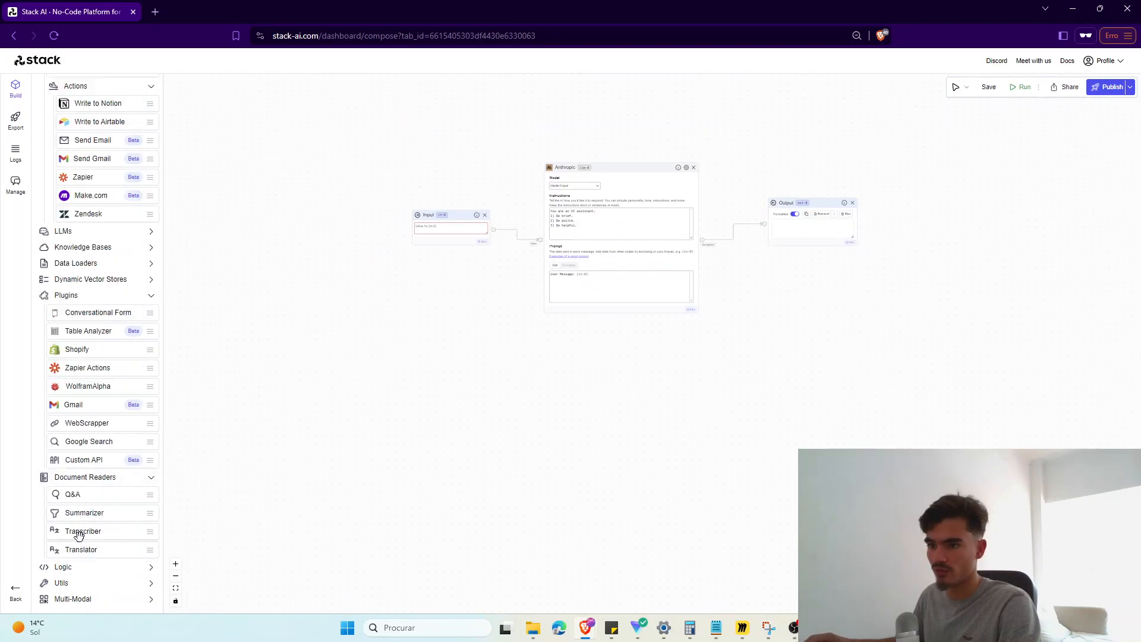
click(76, 477)
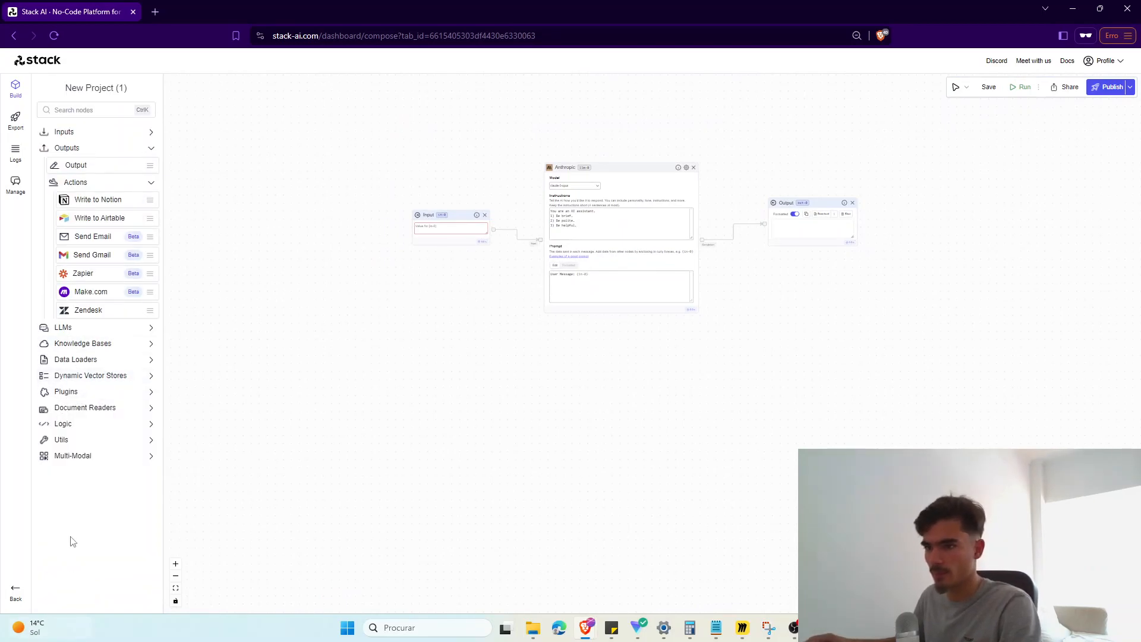
click(60, 440)
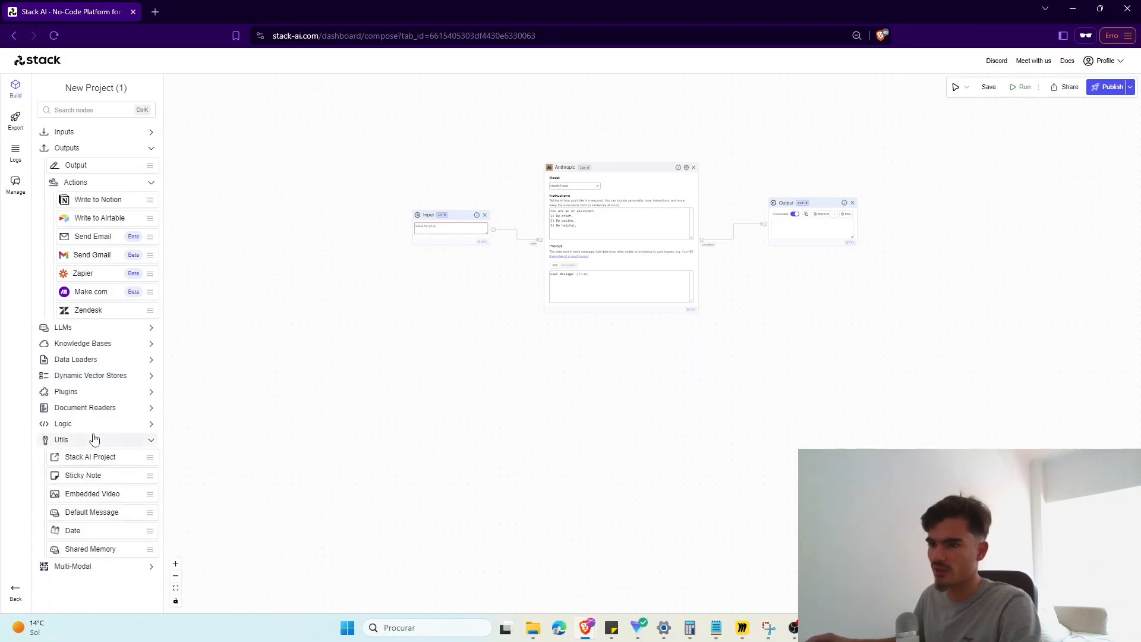
drag(87, 460, 413, 381)
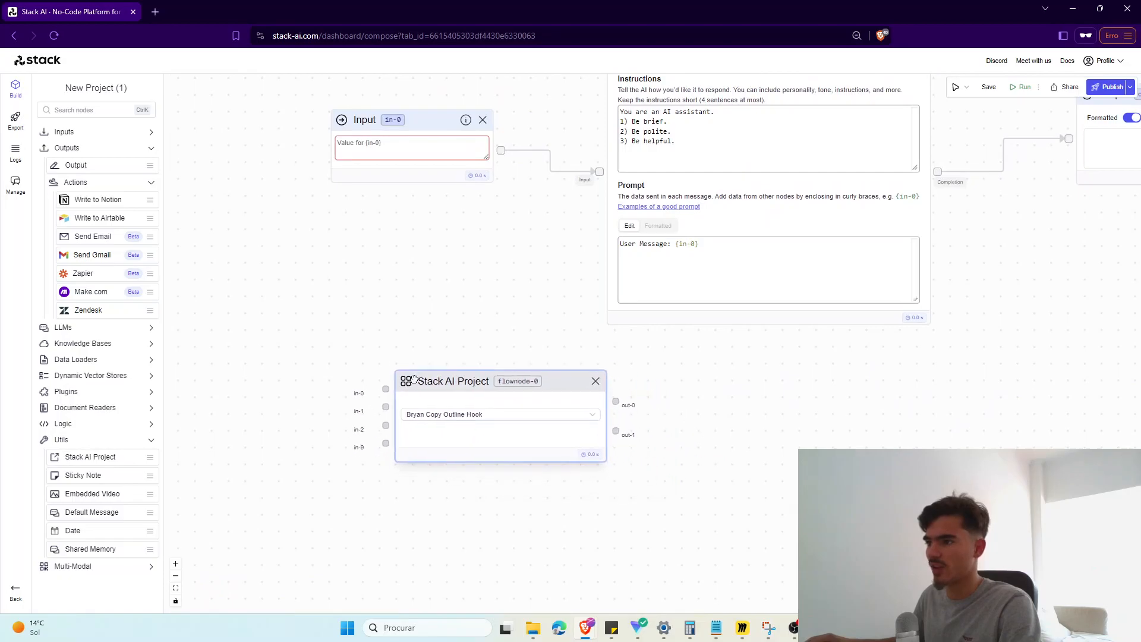
click(451, 415)
click(470, 448)
drag(486, 385, 445, 392)
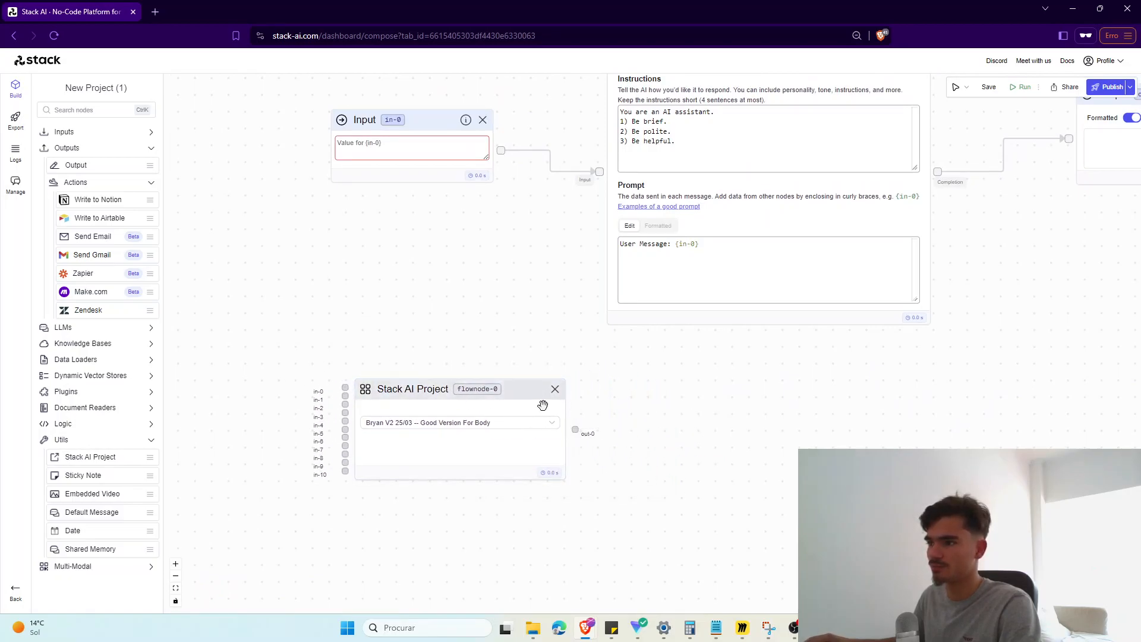
Step: Delete the Stack AI Project node and expand the Multi-Modal node category
click(555, 389)
click(70, 423)
click(70, 423)
click(78, 439)
click(86, 456)
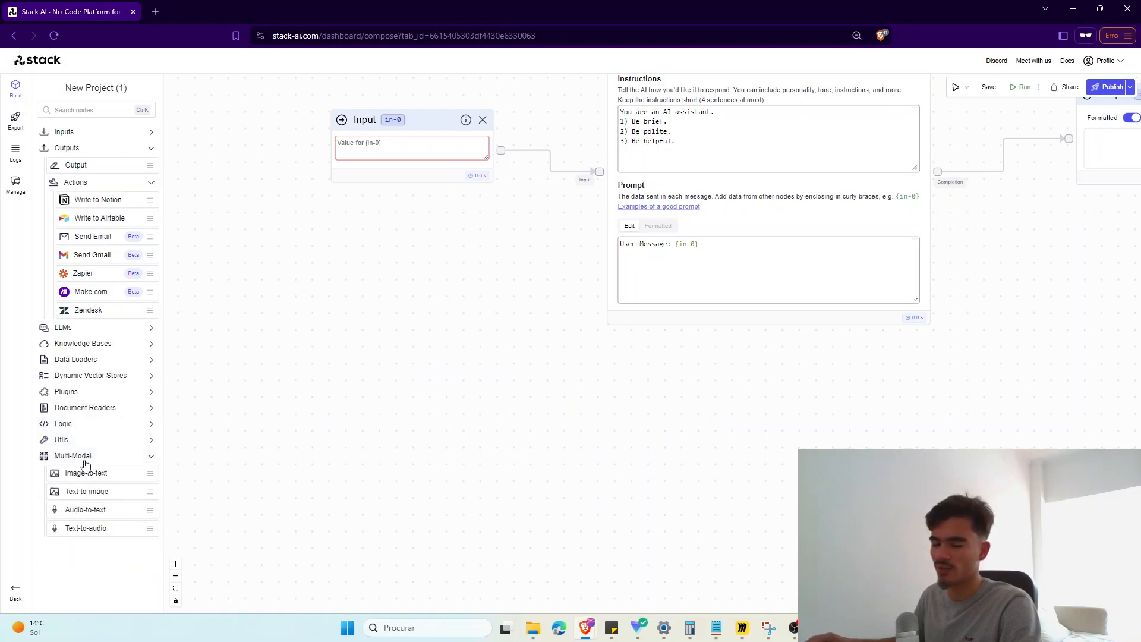
Step: Add an Audio-to-text node below the Input node and connect it to the Anthropic node's input
drag(94, 515, 380, 323)
drag(451, 252, 431, 280)
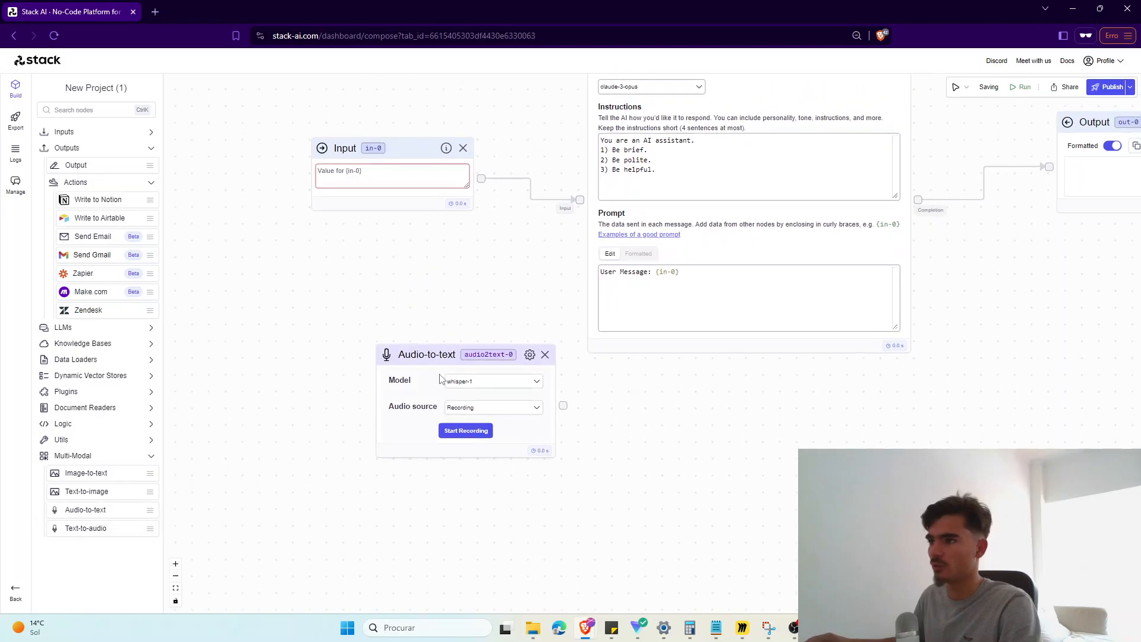
drag(406, 350, 398, 355)
drag(546, 400, 580, 201)
Step: Delete the Audio-to-text node from the workflow
drag(1124, 368, 786, 418)
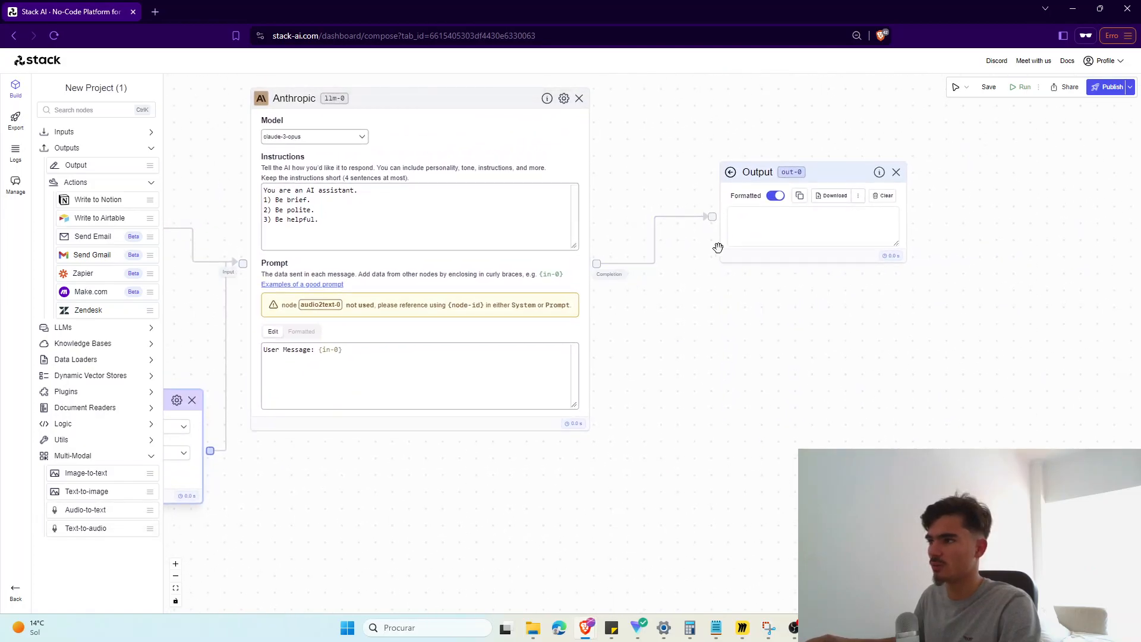
drag(476, 434, 609, 435)
click(325, 416)
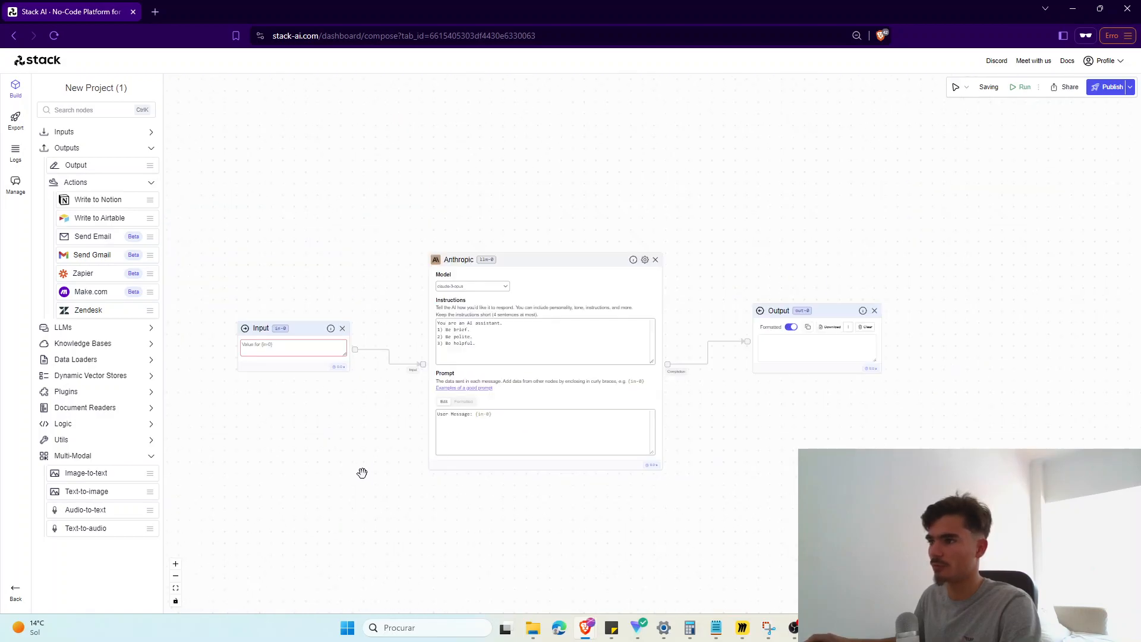
Step: Switch to the Foundations notes in Notepad and add the line "Ads -- 1m ads" below the existing list
mouse_move(716, 628)
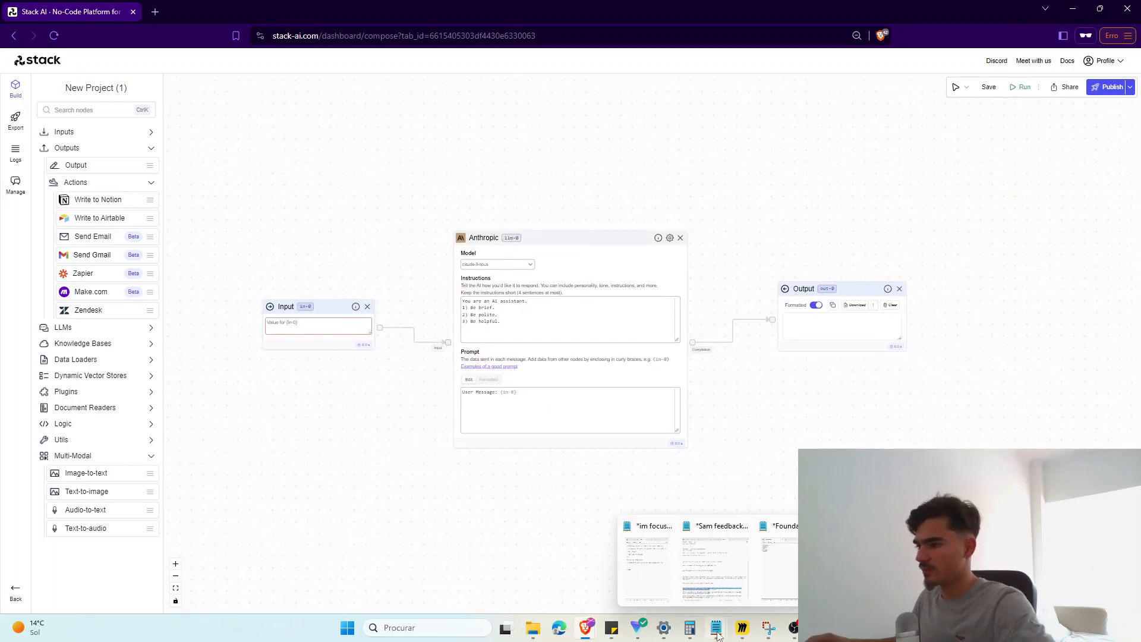
click(780, 567)
click(843, 358)
key(Return)
key(Return)
key(Return)
key(Return)
text(W)
key(BackSpace)
text(Crfeati)
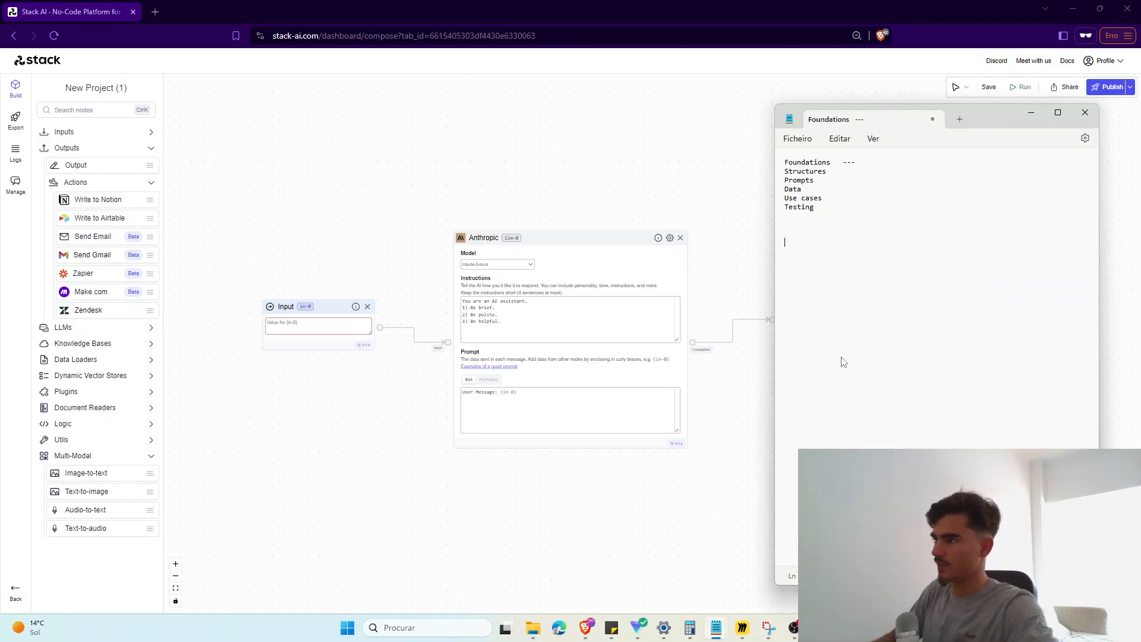
text( -- 1m ads)
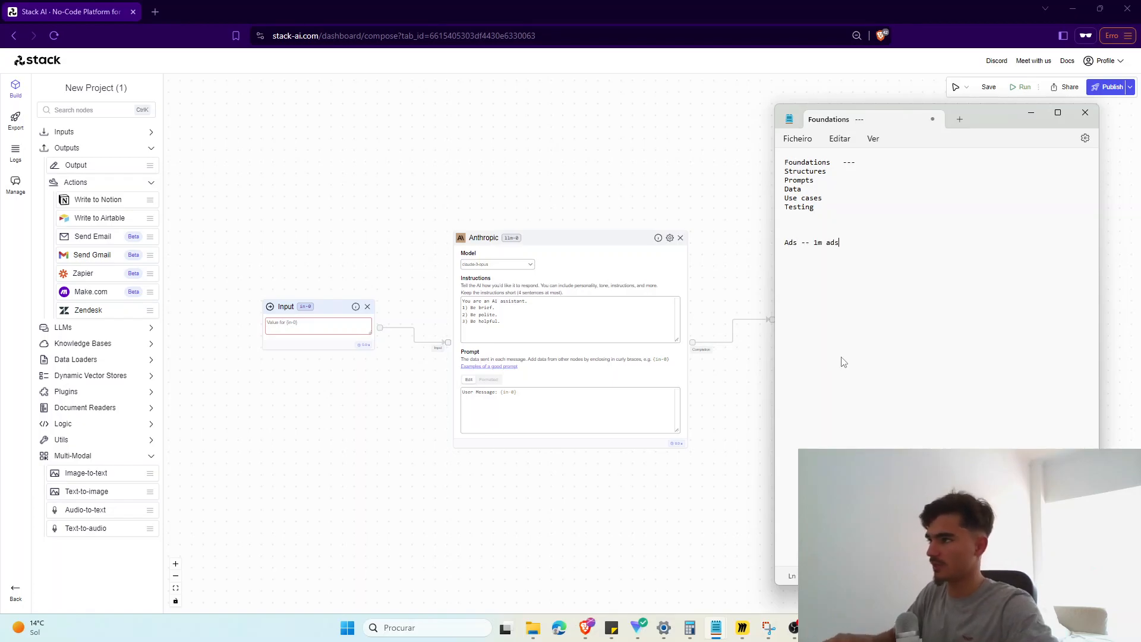
Step: Back in Stack AI, add two more Input nodes and stack them beneath the first Input node
drag(644, 514, 676, 506)
scroll(676, 506, up, 2)
scroll(528, 497, down, 1)
drag(529, 466, 584, 502)
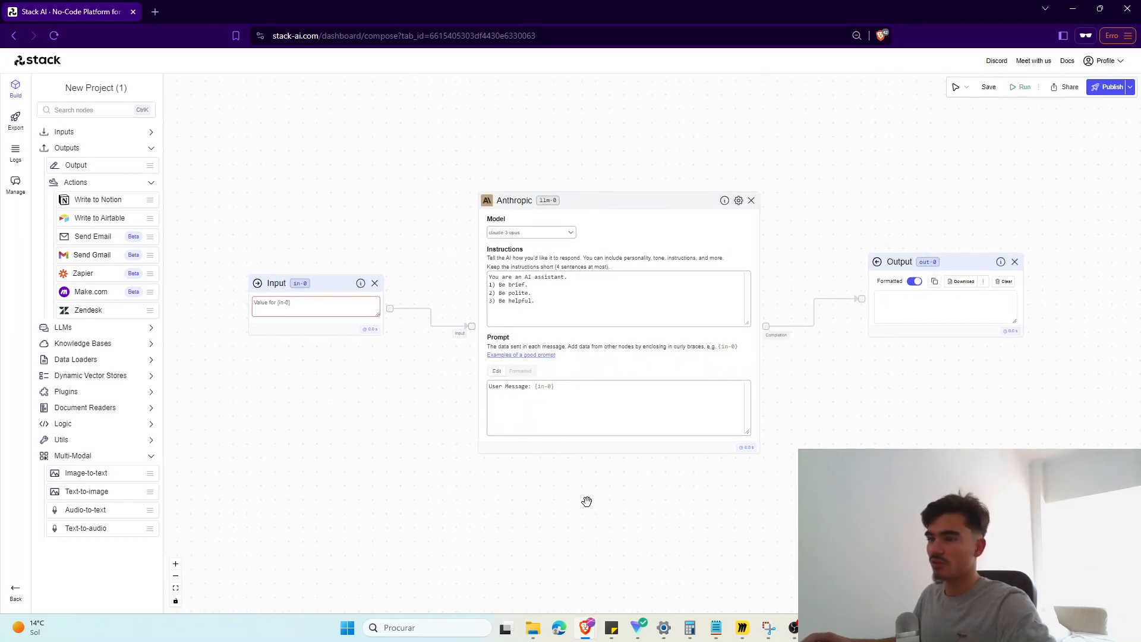
click(94, 148)
click(95, 132)
drag(90, 151, 306, 460)
click(277, 369)
drag(261, 359, 241, 341)
drag(306, 451, 252, 412)
drag(554, 187, 571, 212)
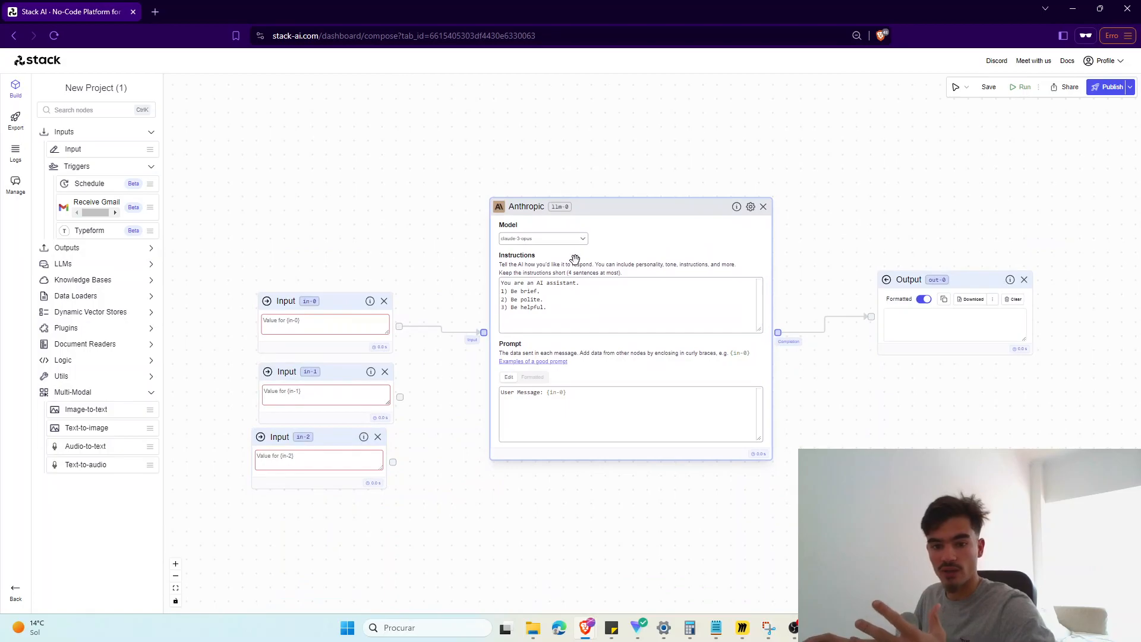
Step: Switch to the Foundations notes and write five ad questions, from "Who is the ad targeted at" to "What is 1 limiting beleif they have?"
mouse_move(722, 624)
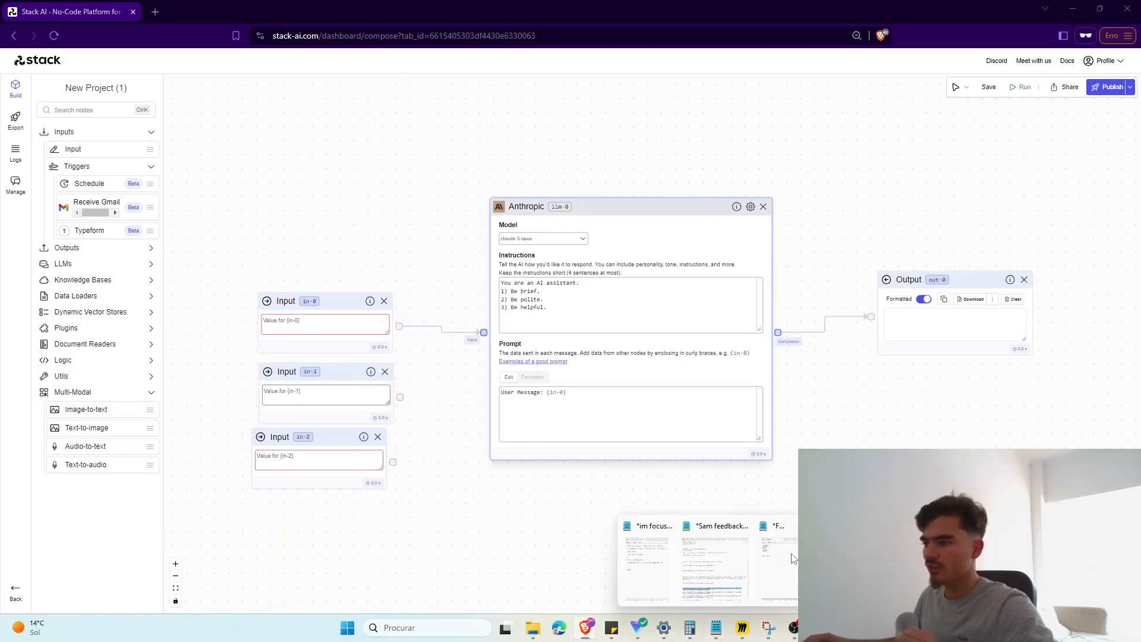
click(790, 557)
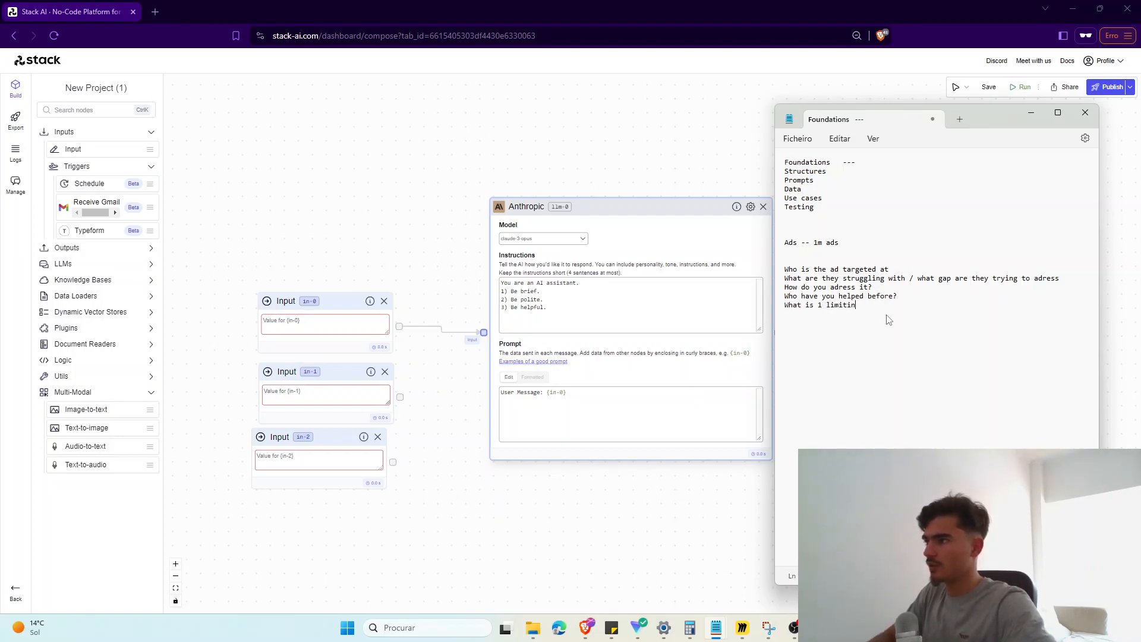
text(e?)
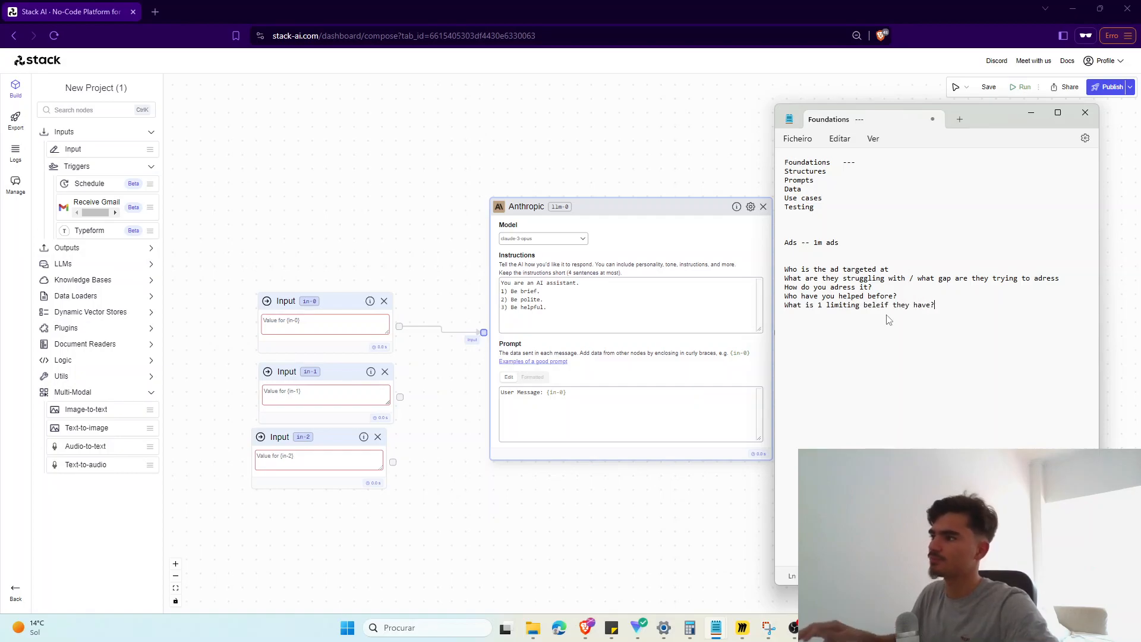
drag(943, 315, 782, 278)
click(788, 269)
Step: Back in the workflow, space out the three Input nodes vertically and add two more Input nodes below them
click(527, 469)
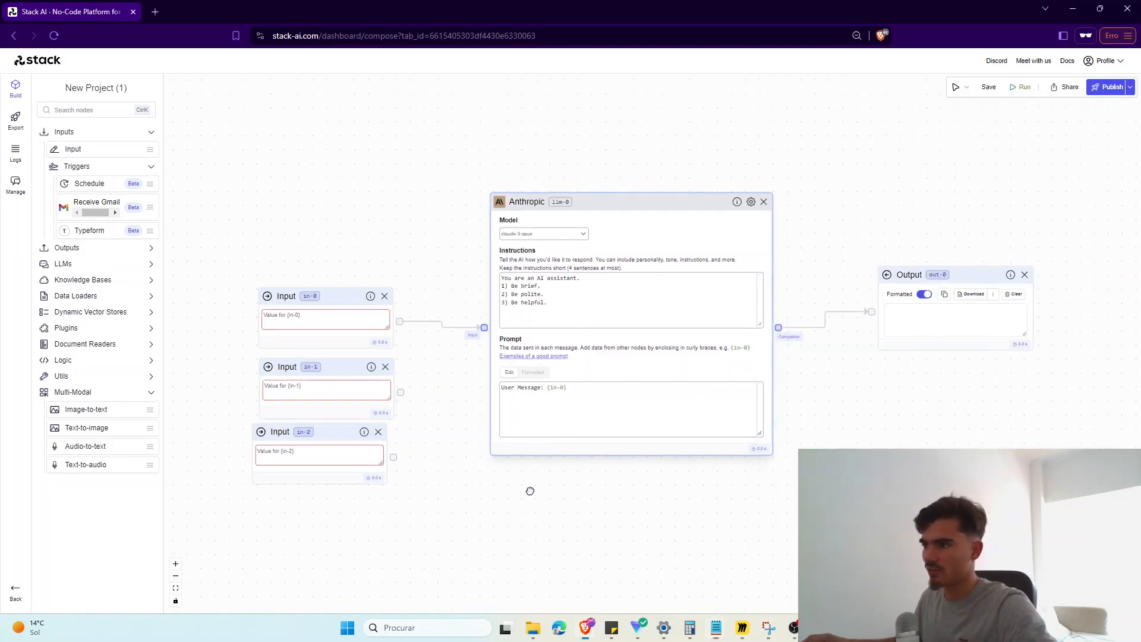
drag(380, 273, 374, 208)
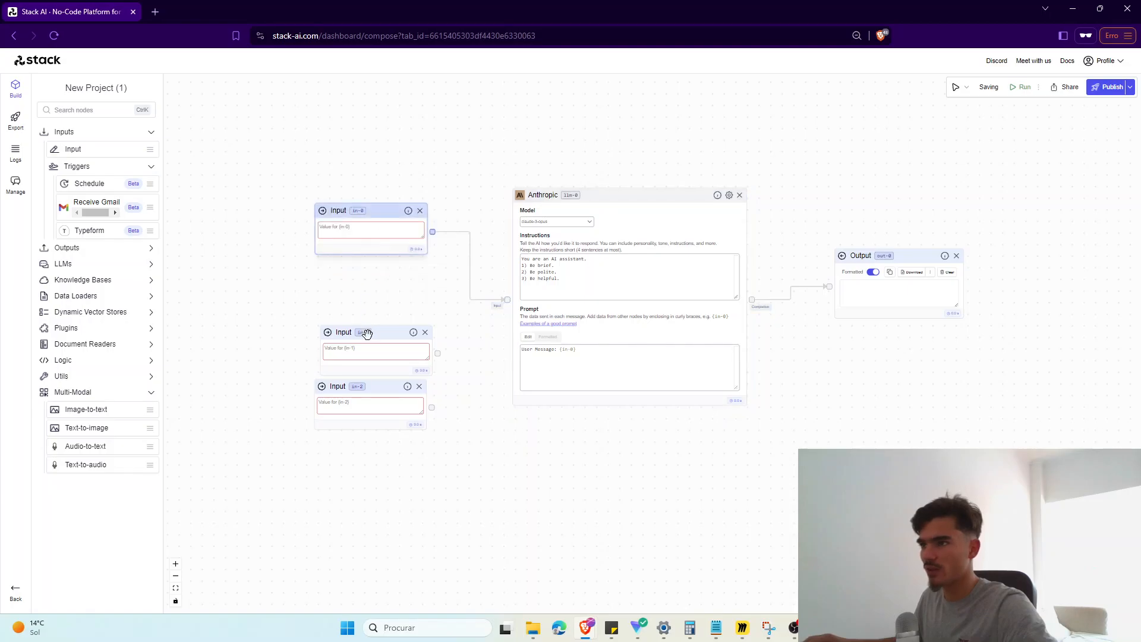
drag(365, 333, 358, 275)
drag(365, 386, 359, 341)
drag(81, 149, 345, 504)
Step: Connect the in-1, in-2, in-3 and in-4 Input nodes to the Anthropic node's input
drag(511, 307, 507, 304)
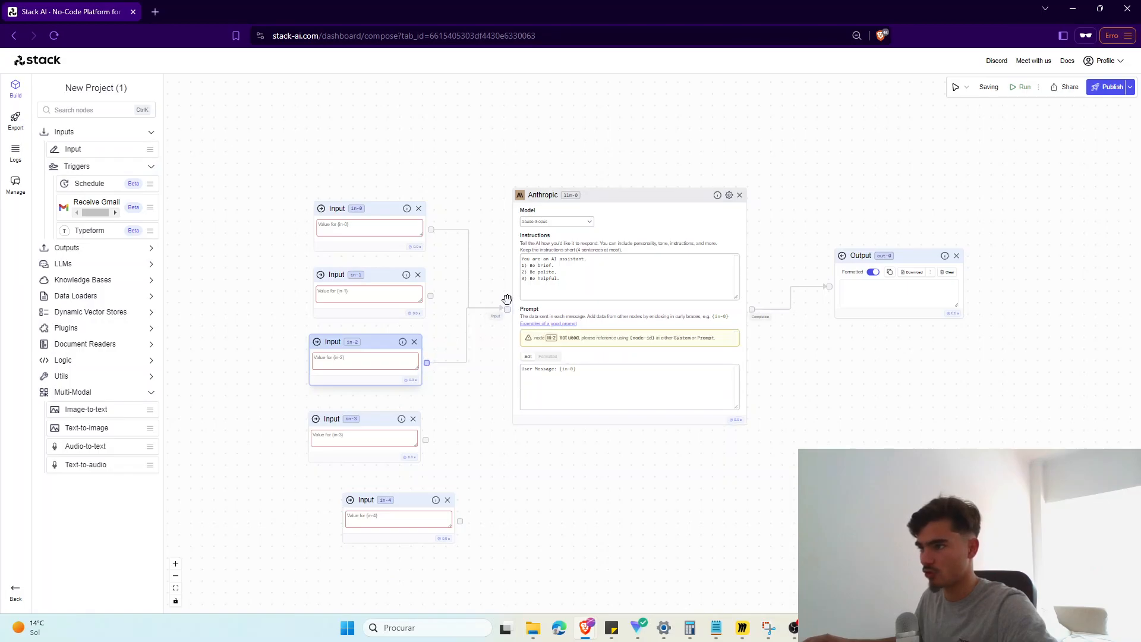
drag(426, 439, 507, 308)
drag(430, 295, 507, 309)
drag(459, 521, 506, 309)
Step: Copy the five ad questions from the Foundations notes and paste them over the Anthropic node's prompt text
scroll(499, 480, up, 4)
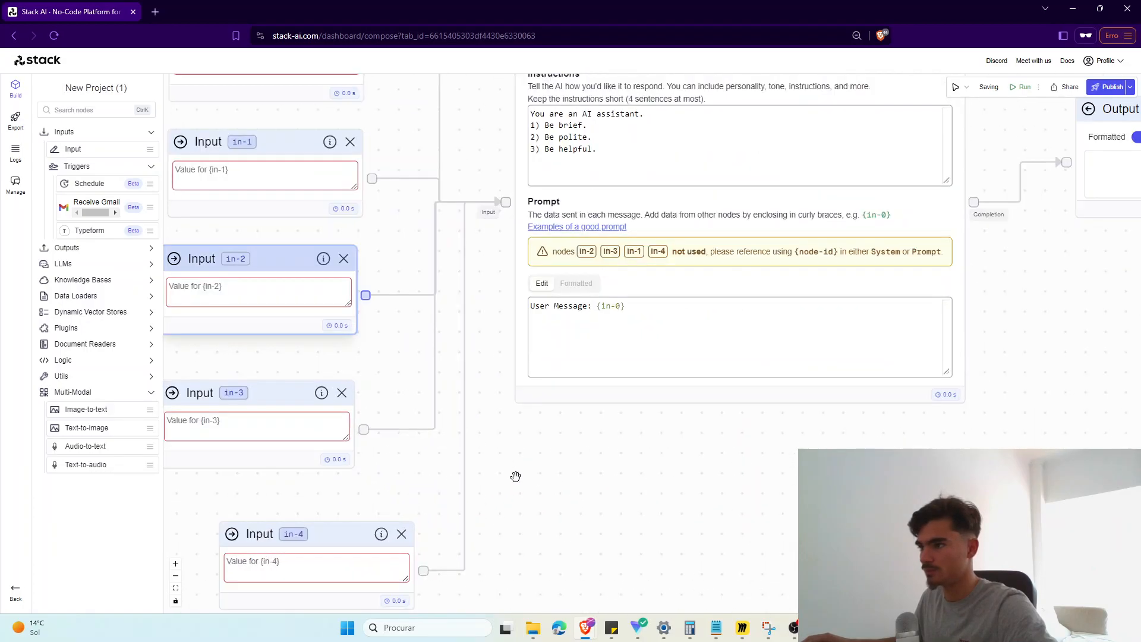
key(alt+Tab)
drag(935, 305, 787, 272)
key(ctrl+c)
drag(593, 356, 467, 317)
key(ctrl+v)
Step: Replace the Anthropic node's instructions with "This is whwere we'll teach the LLM HOW to do the task"
drag(609, 517, 339, 579)
drag(404, 341, 312, 255)
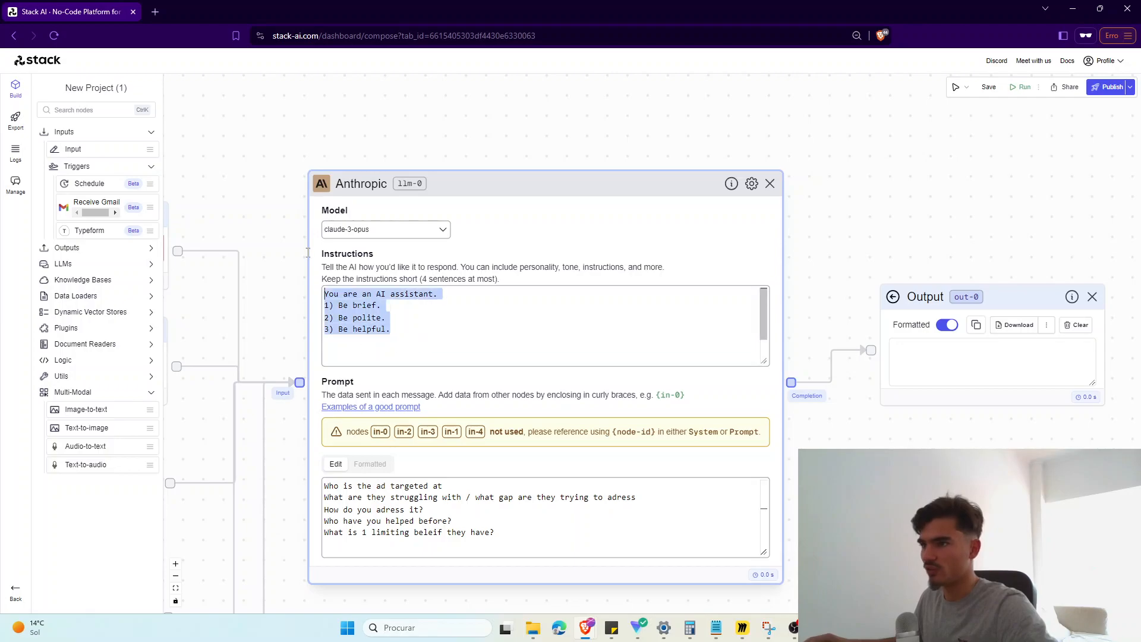
text(This is whwere we'll teach the LLM HOW to do)
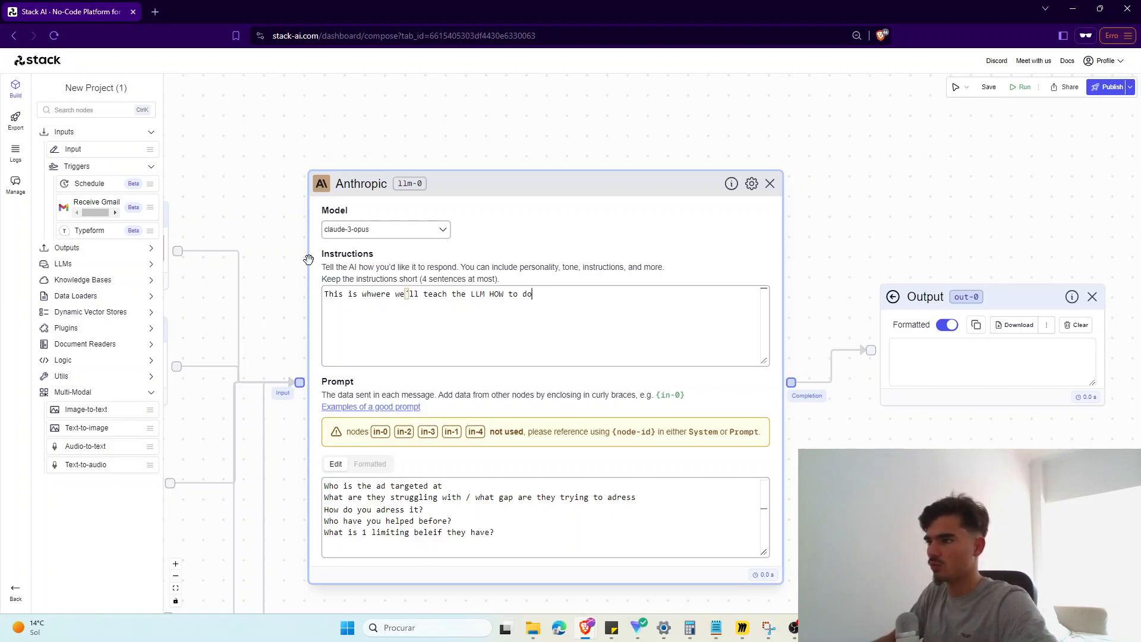
text(task)
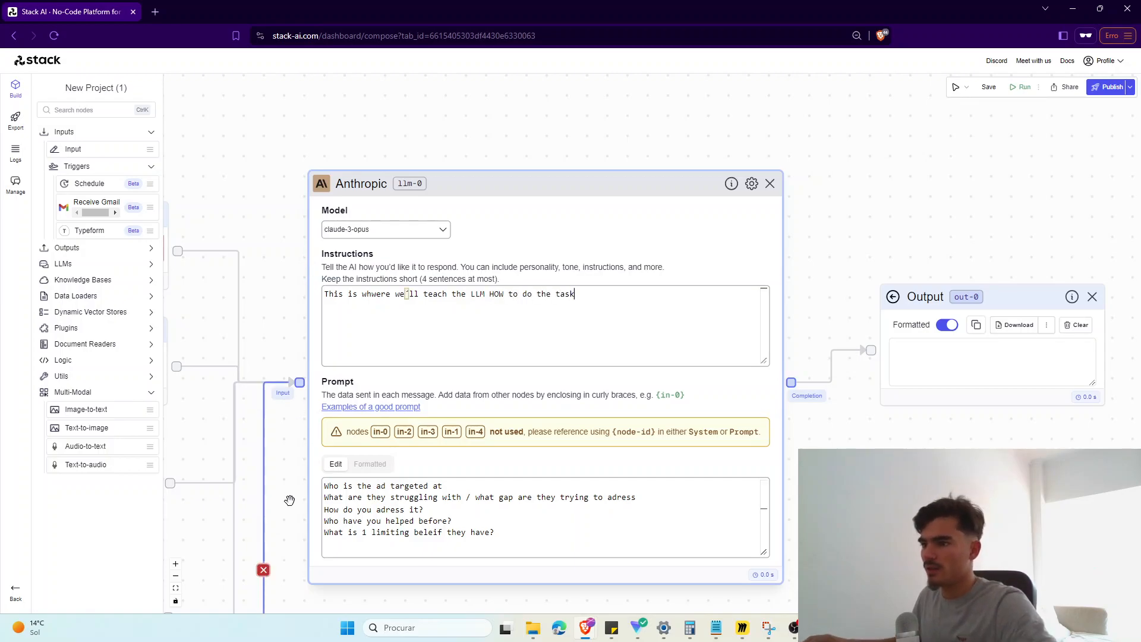
Step: Examine the Anthropic node's prompt questions together with the five connected Input nodes and the Output node
drag(287, 499, 341, 364)
drag(379, 523, 439, 527)
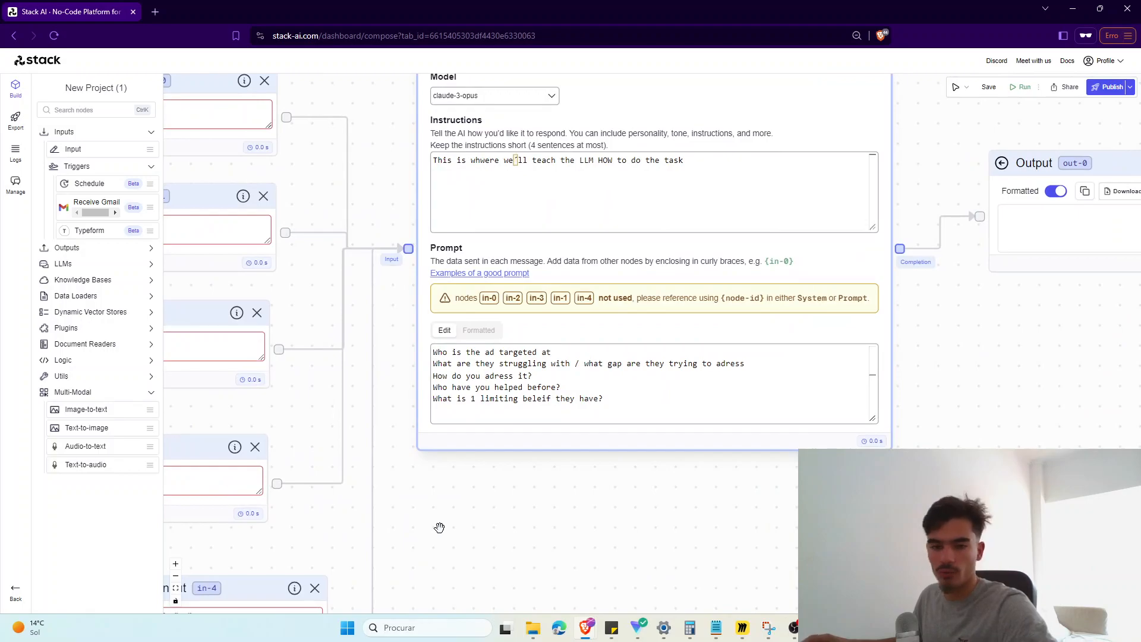
drag(627, 400, 443, 305)
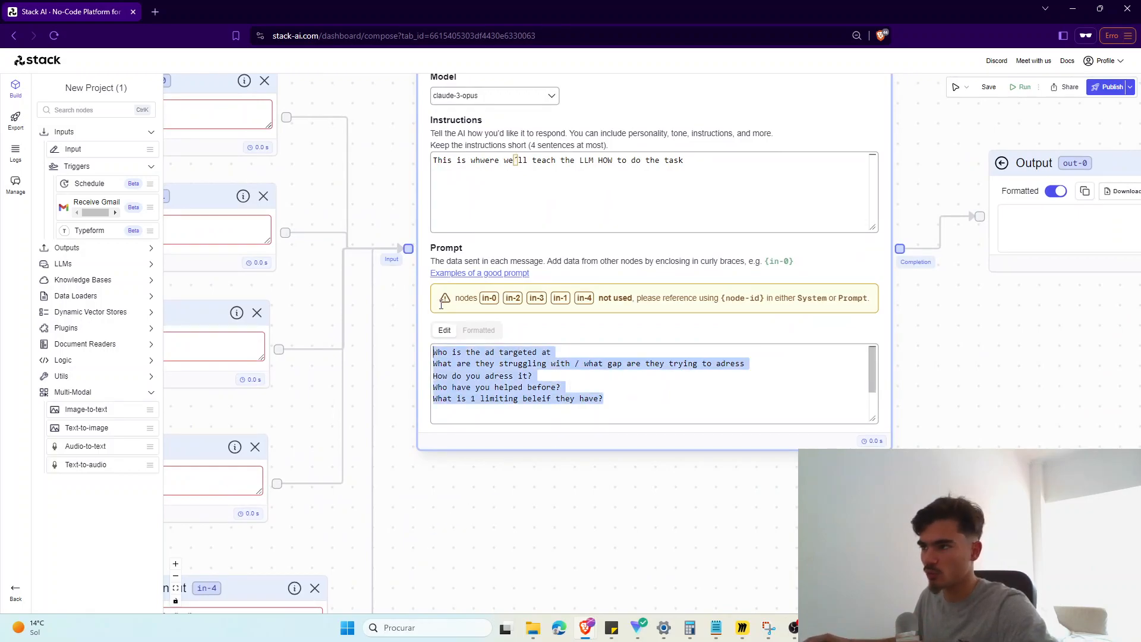
drag(540, 505, 693, 518)
click(176, 588)
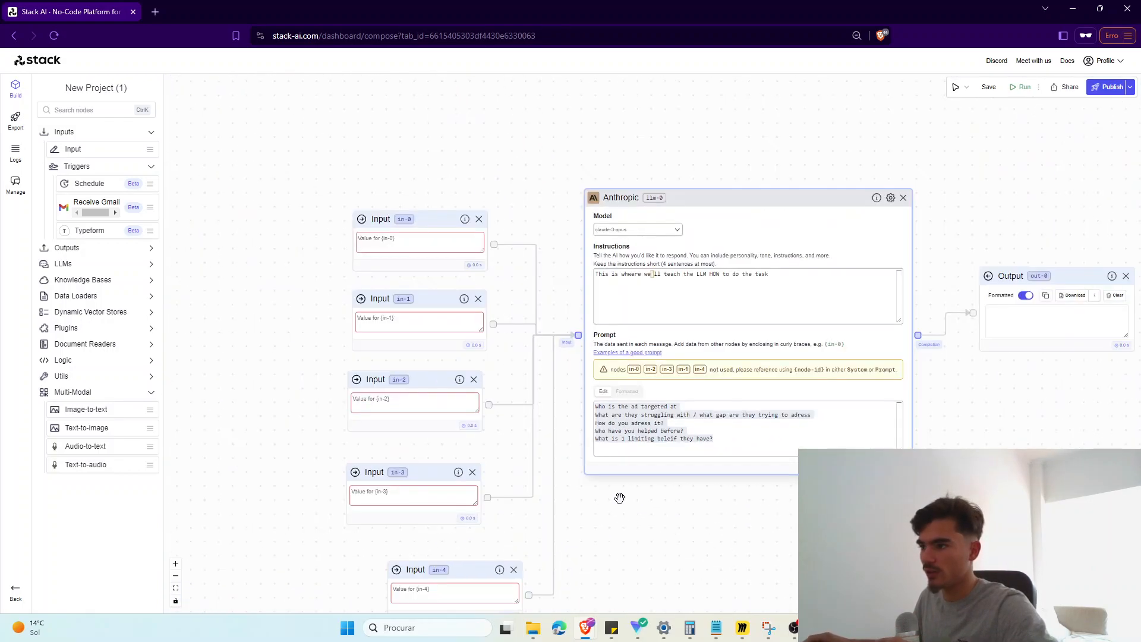
click(101, 296)
drag(533, 494, 473, 497)
click(58, 296)
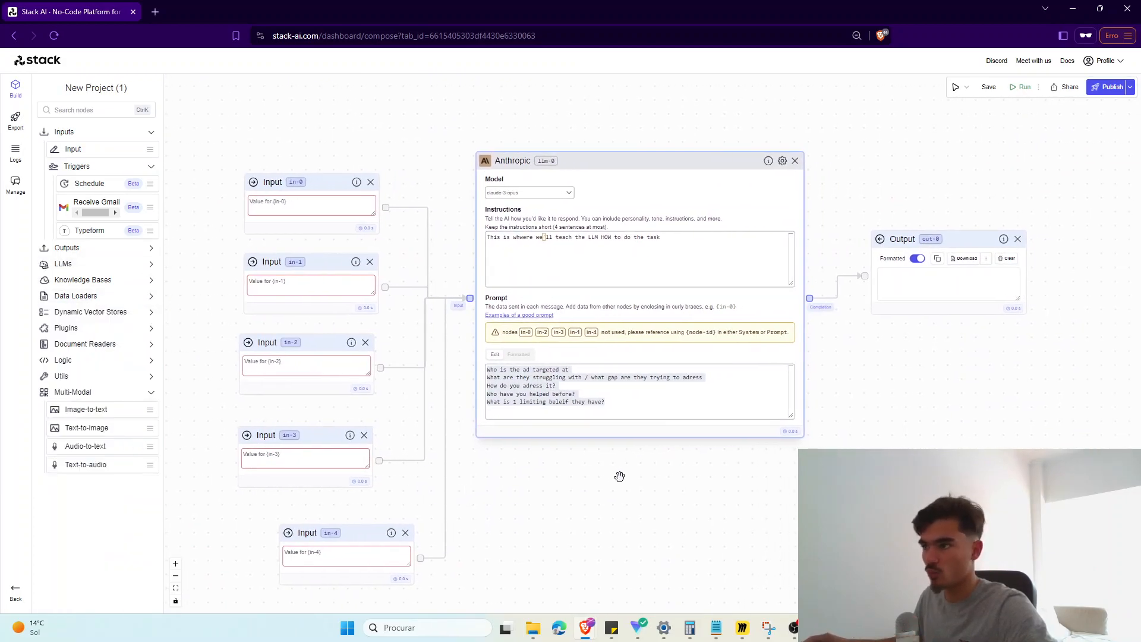
Step: Append the references {in-0}, {in-1}, {in-2}, {in-3} and {in-4} to the five questions in the Anthropic node's prompt, in order
scroll(623, 474, up, 3)
double_click(543, 375)
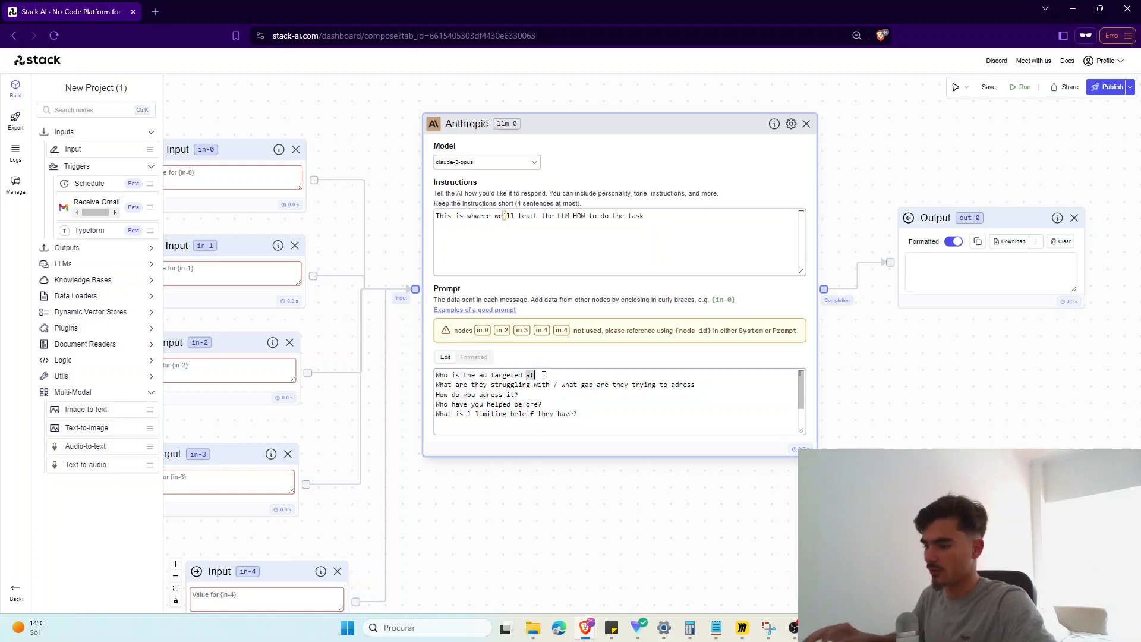
text({in-0})
key(Return)
click(710, 387)
text({in-1})
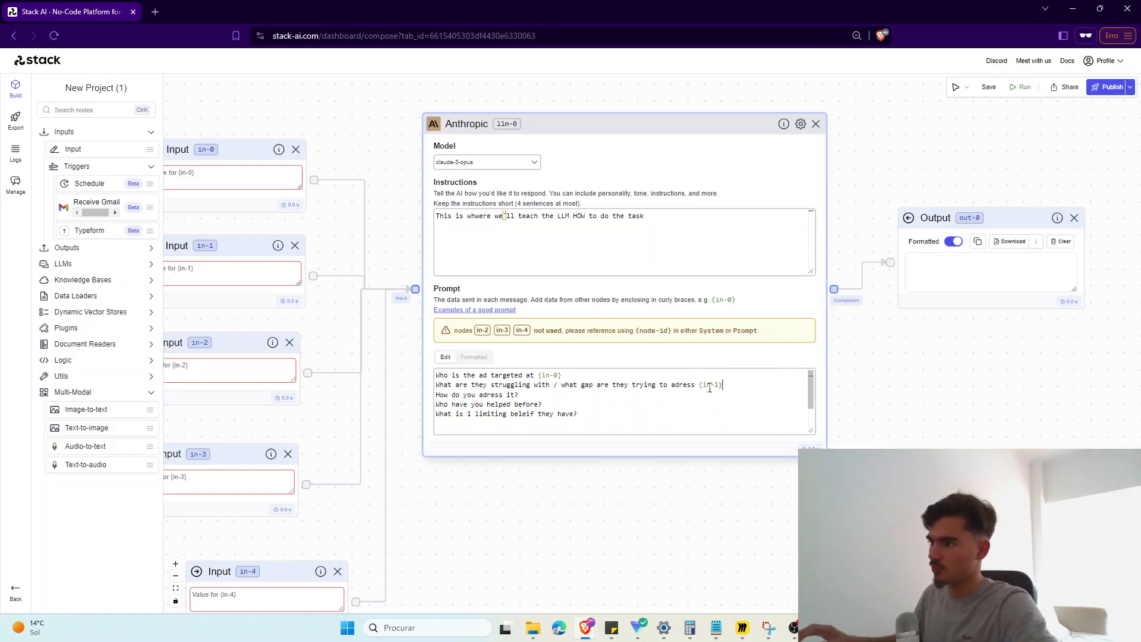
text({in-2})
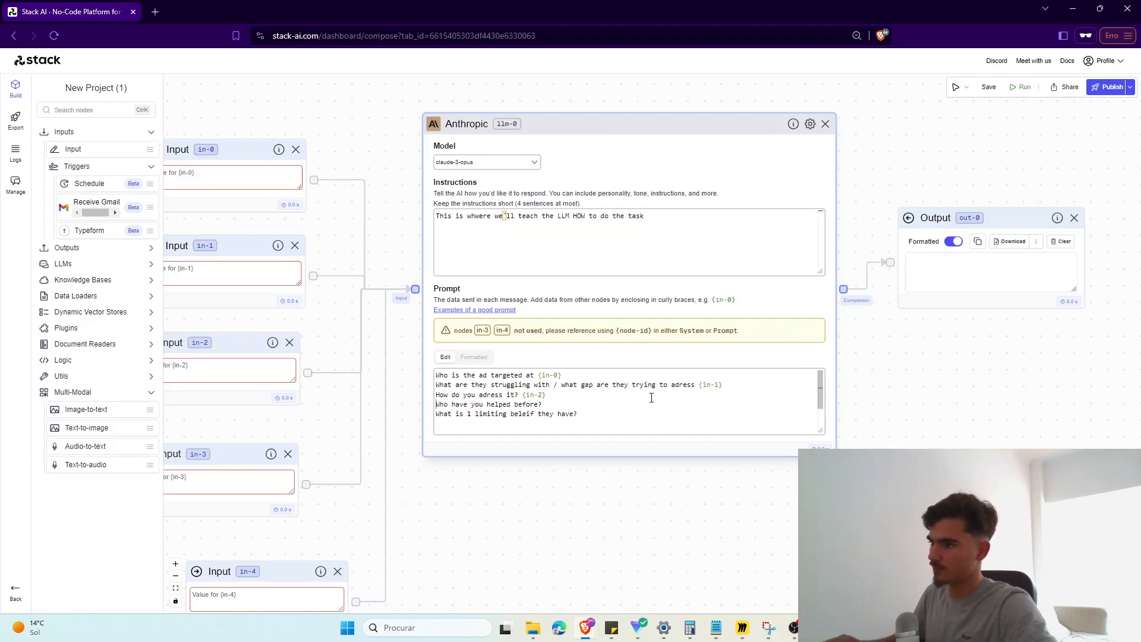
key(Down)
click(650, 397)
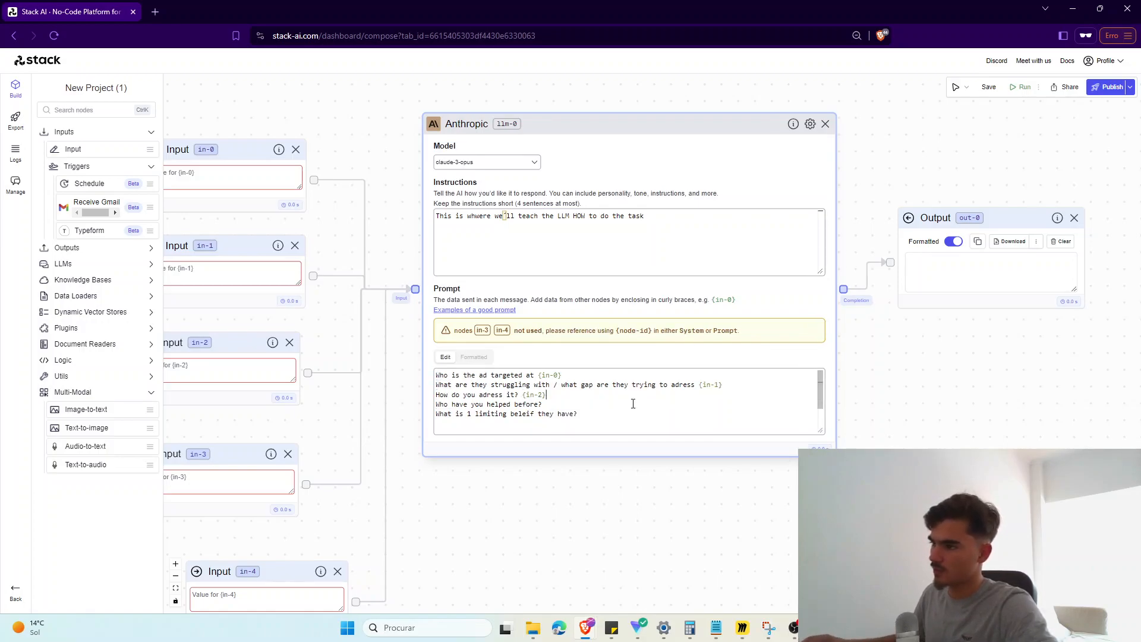
text({in-3})
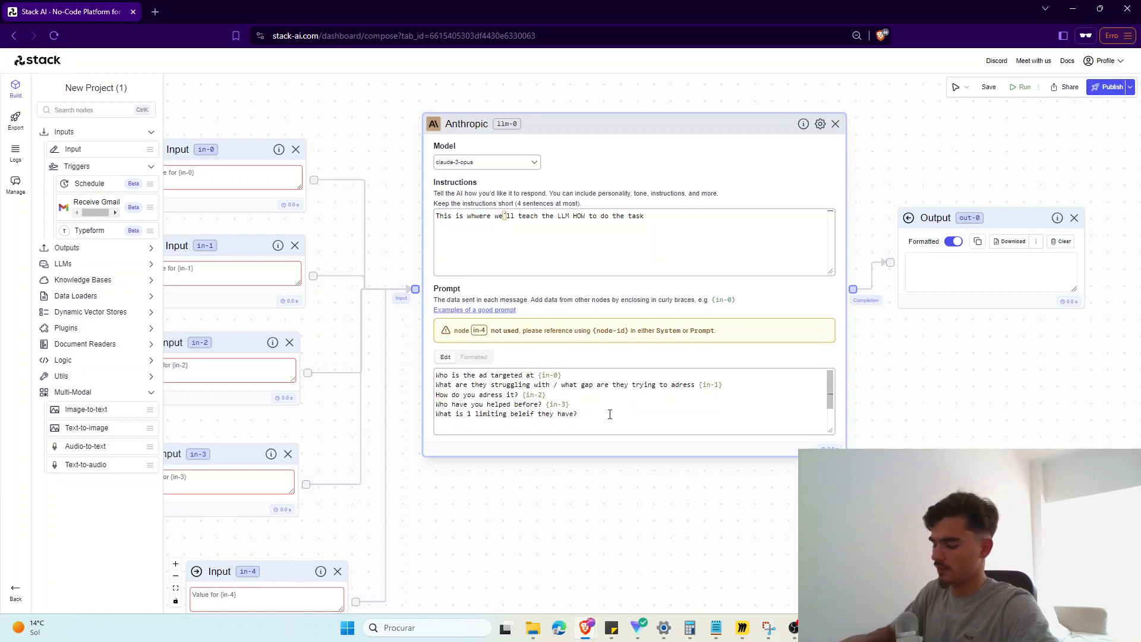
text( {in-4})
Step: Rearrange the five Input nodes into a more compact vertical column beside the Anthropic node
drag(488, 481, 577, 449)
scroll(595, 441, down, 1)
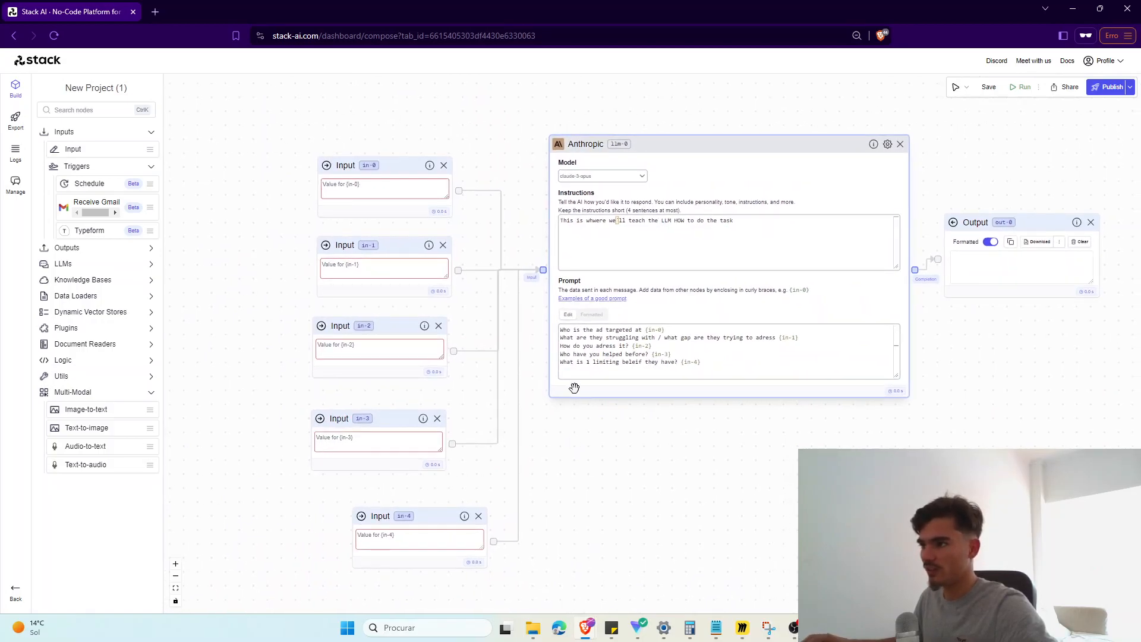
drag(574, 388, 578, 392)
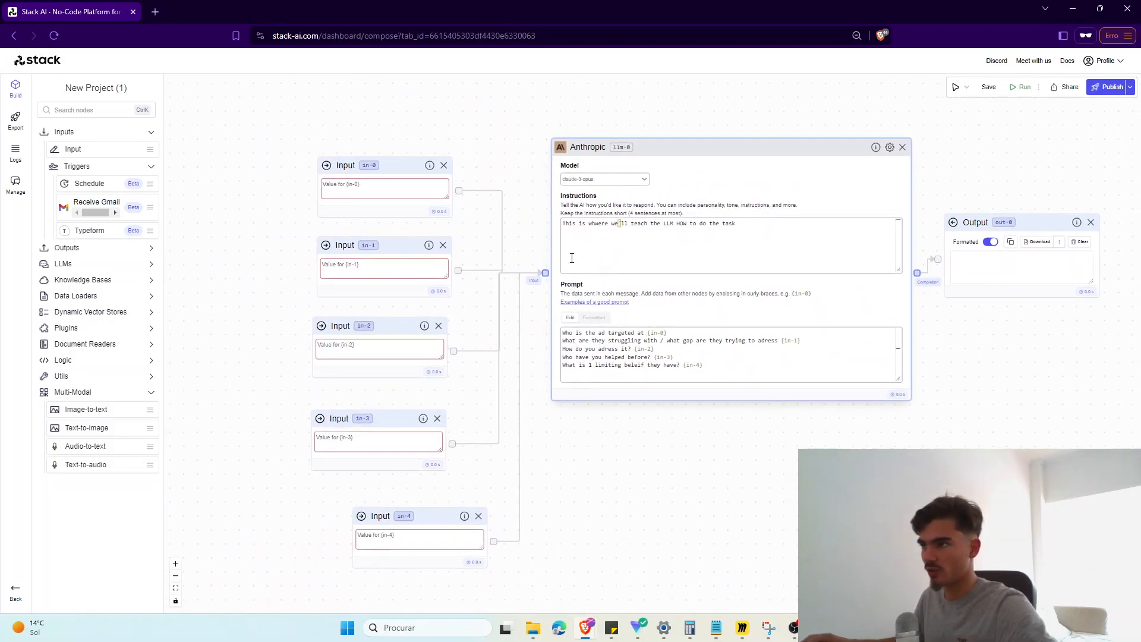
drag(399, 168, 384, 158)
drag(385, 246, 378, 242)
mouse_move(383, 333)
mouse_down()
mouse_move(363, 328)
mouse_move(373, 327)
mouse_up()
drag(394, 416, 386, 408)
drag(403, 518, 354, 484)
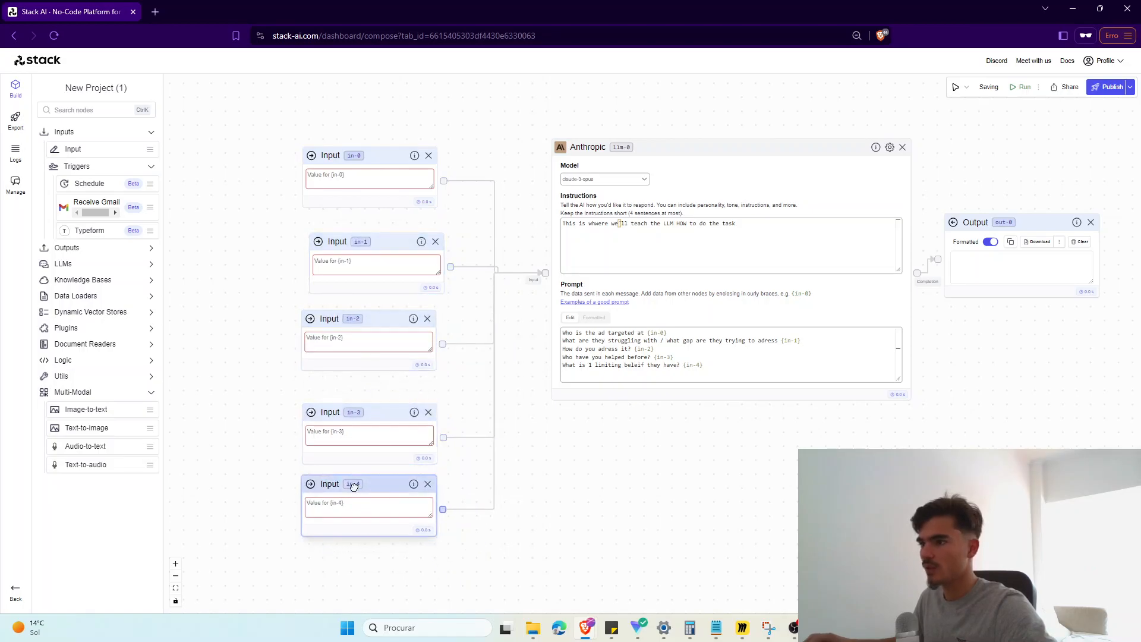
Step: Enter the placeholder text "rwrwrw" in the in-0 Input node and compare the in-1 node with its prompt question
click(364, 190)
text(rwrwrw)
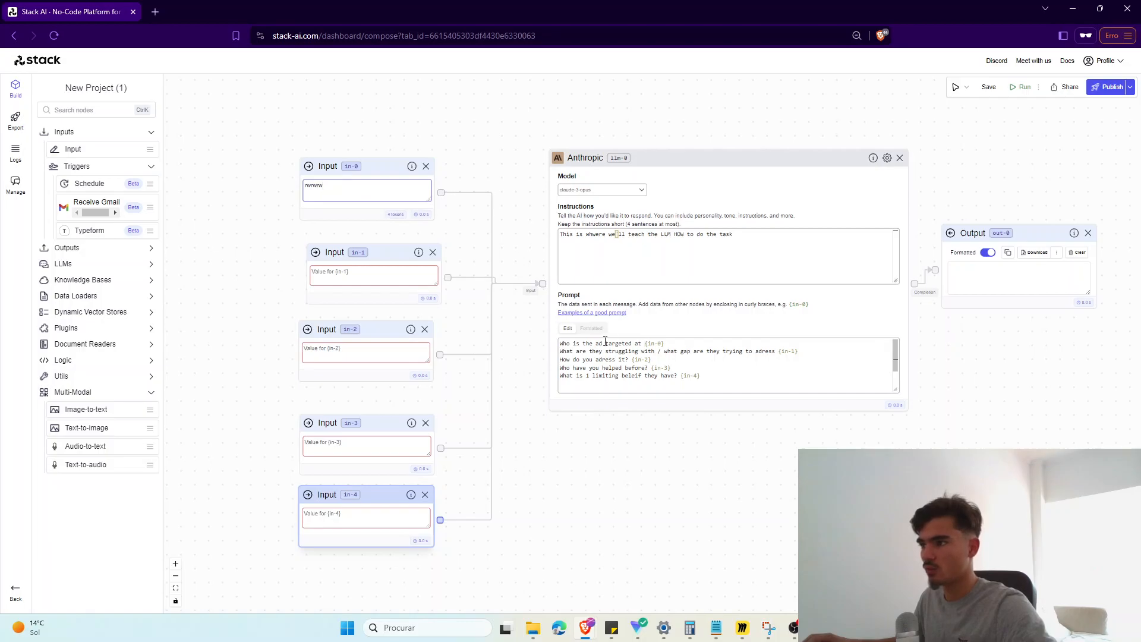
drag(366, 259, 371, 255)
drag(635, 351, 733, 351)
click(733, 351)
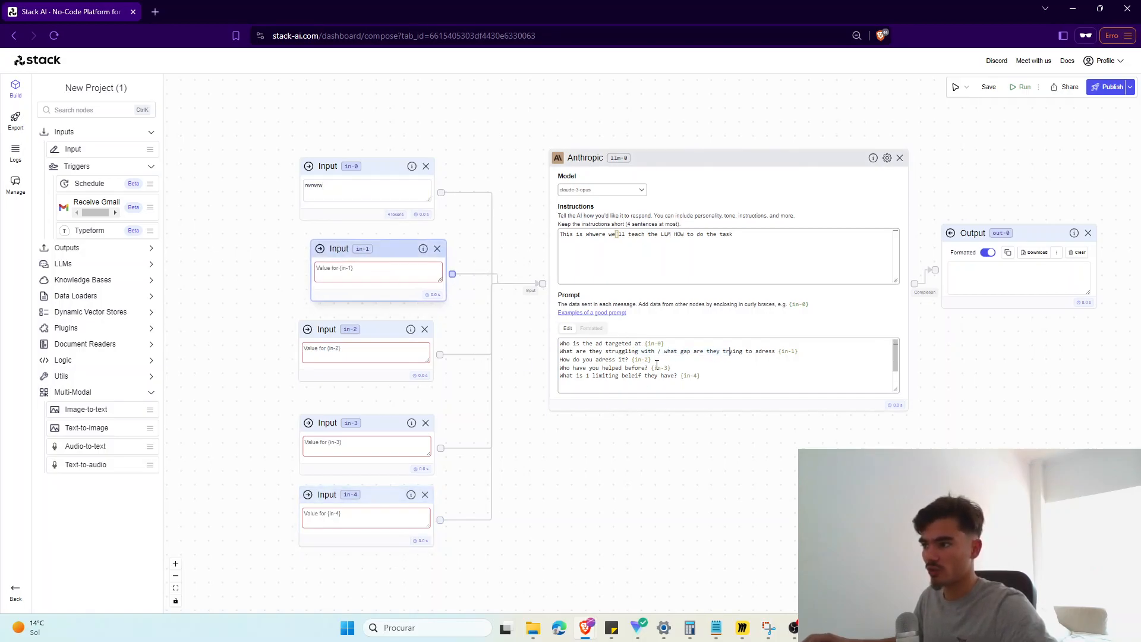
drag(345, 254, 342, 253)
Step: Publish the workflow and open the general settings of its Form export
drag(689, 444, 568, 458)
scroll(650, 450, down, 2)
click(1103, 87)
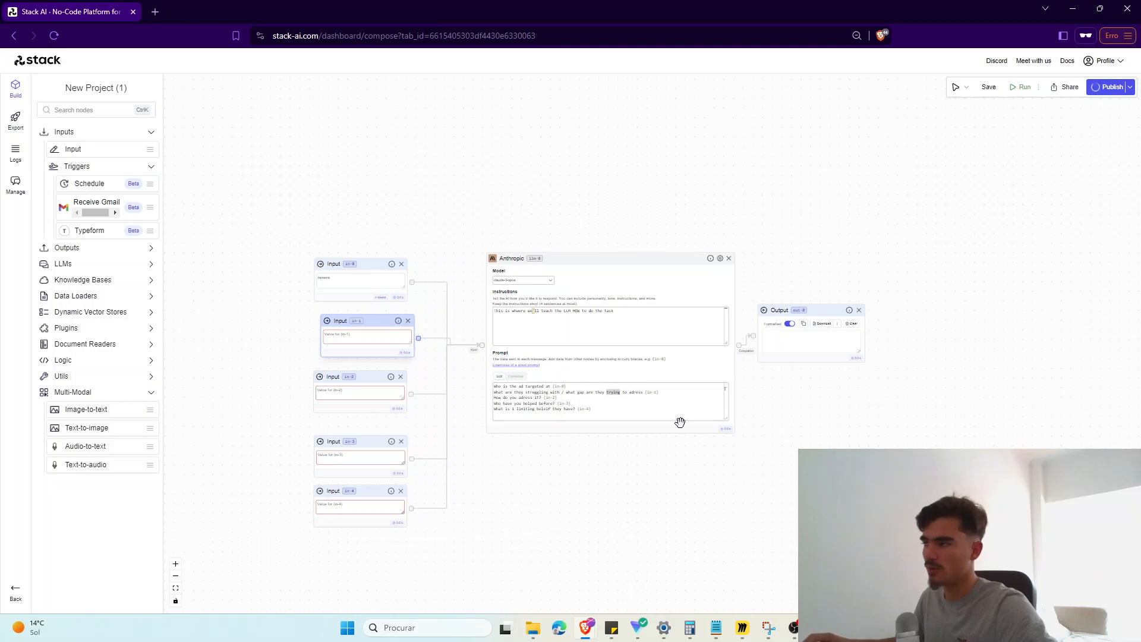
click(1096, 133)
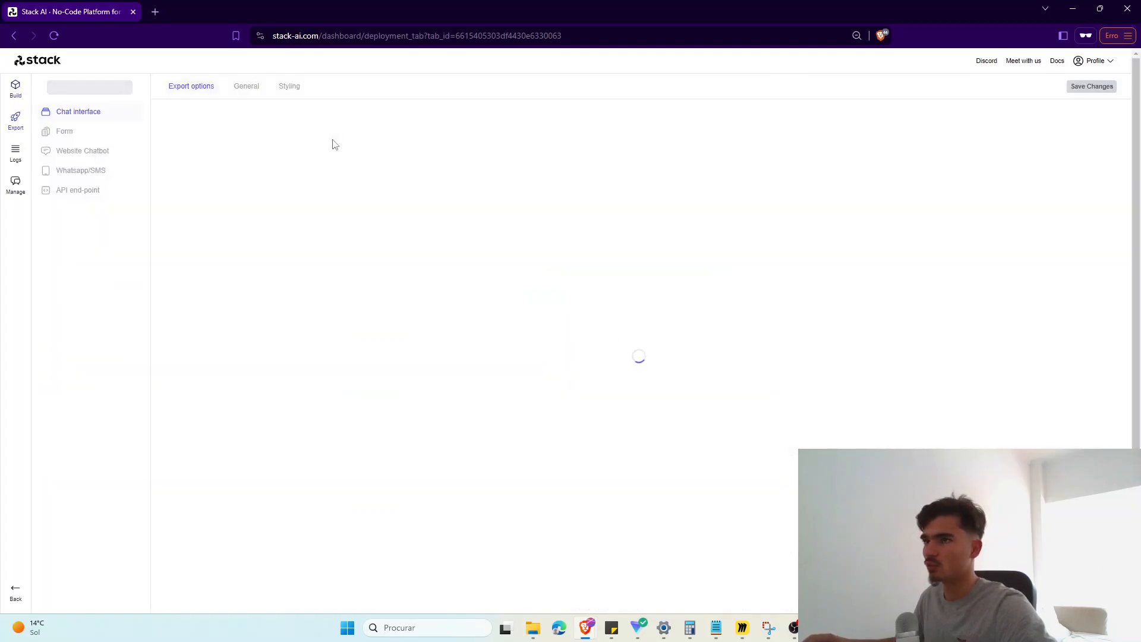
click(246, 86)
click(89, 136)
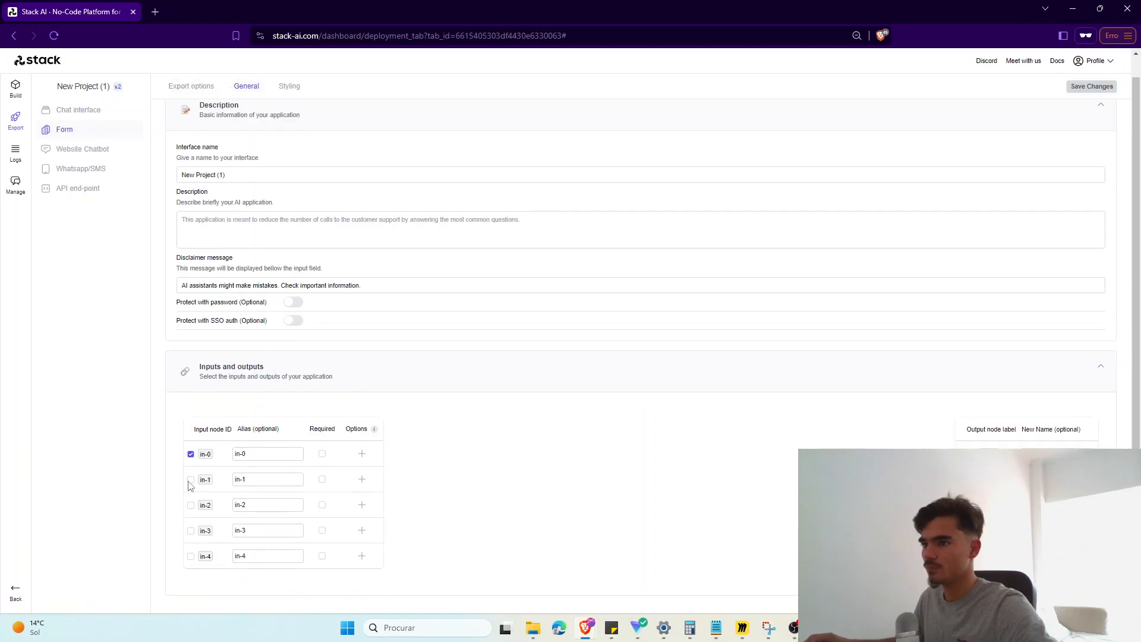
Step: Include the in-1, in-2, in-3 and in-4 inputs in the form alongside in-0
click(191, 480)
click(190, 531)
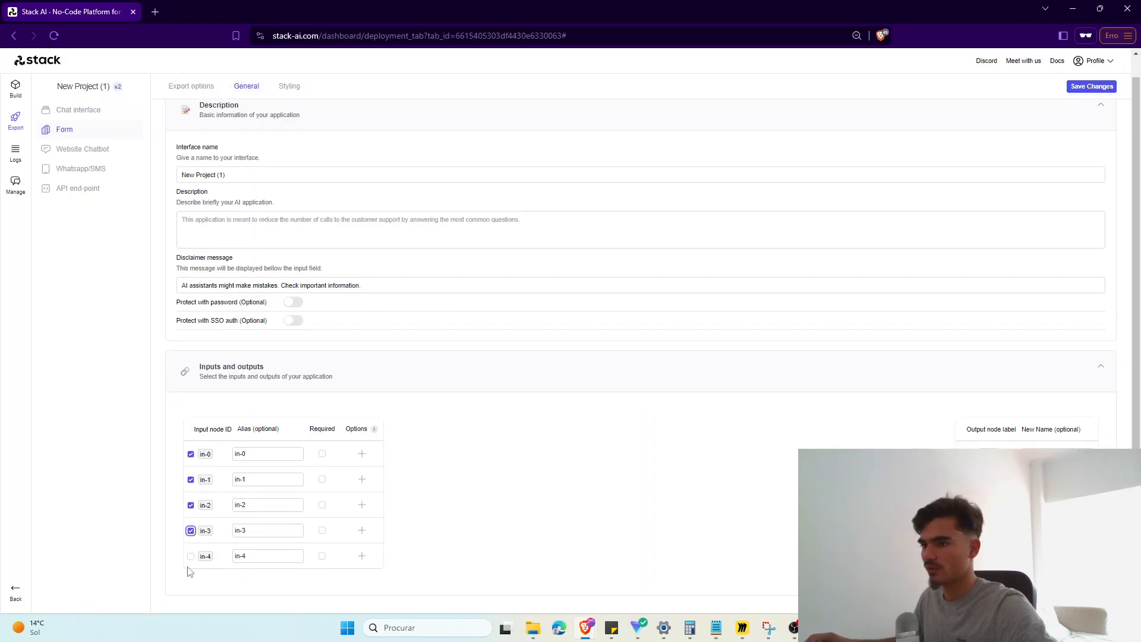
key(alt+Tab)
key(alt+Tab)
Step: Preview the shareable form, check its input and output fields, and close it
click(191, 89)
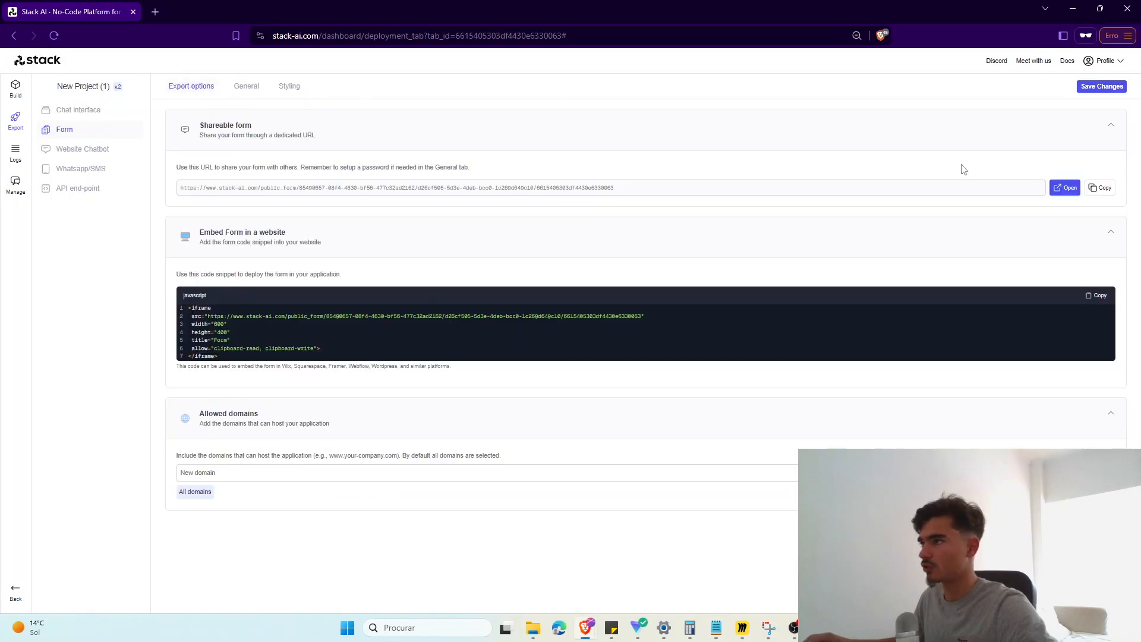
click(1066, 189)
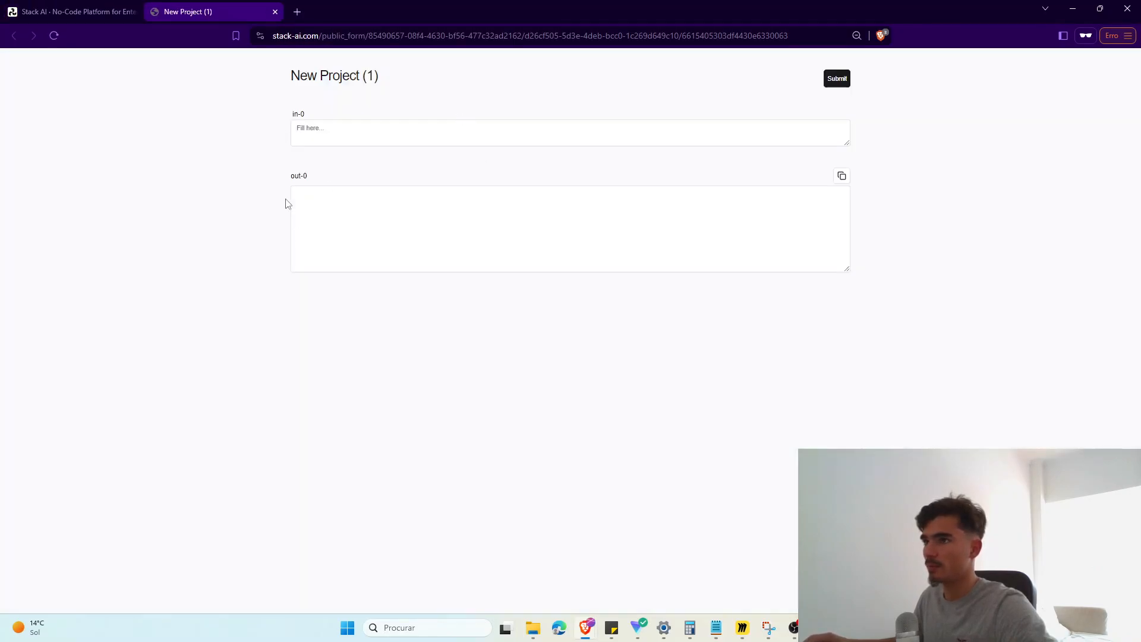
drag(283, 173, 309, 177)
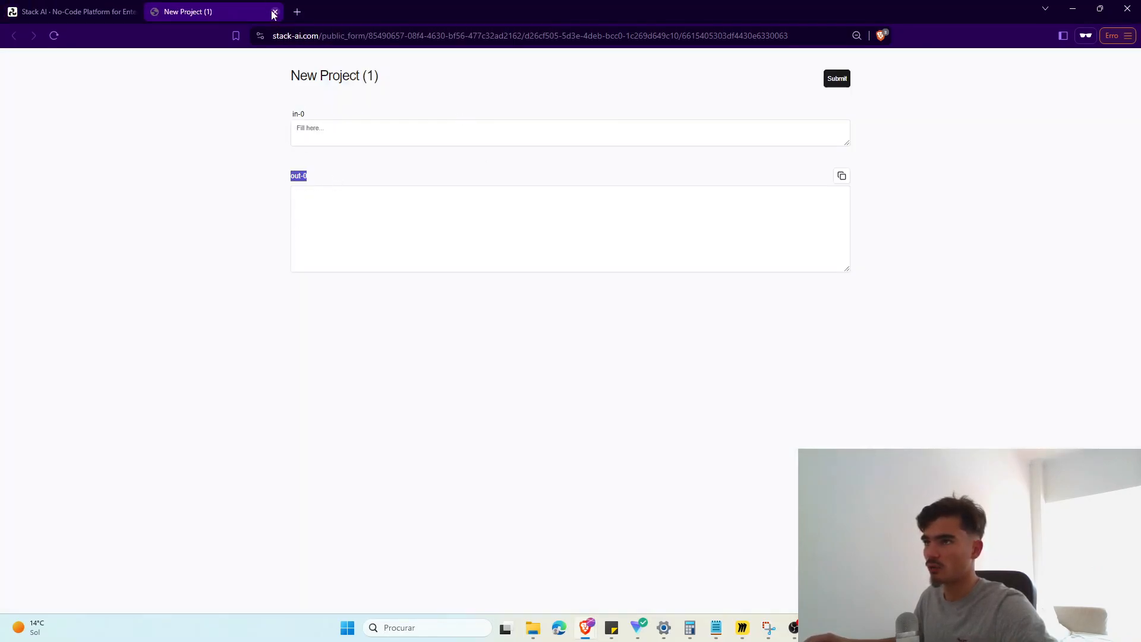
click(274, 12)
Step: Set the in-0 input's form alias to "Who is the ad targeted at", copied from the Foundations notes
click(245, 86)
scroll(415, 500, down, 1)
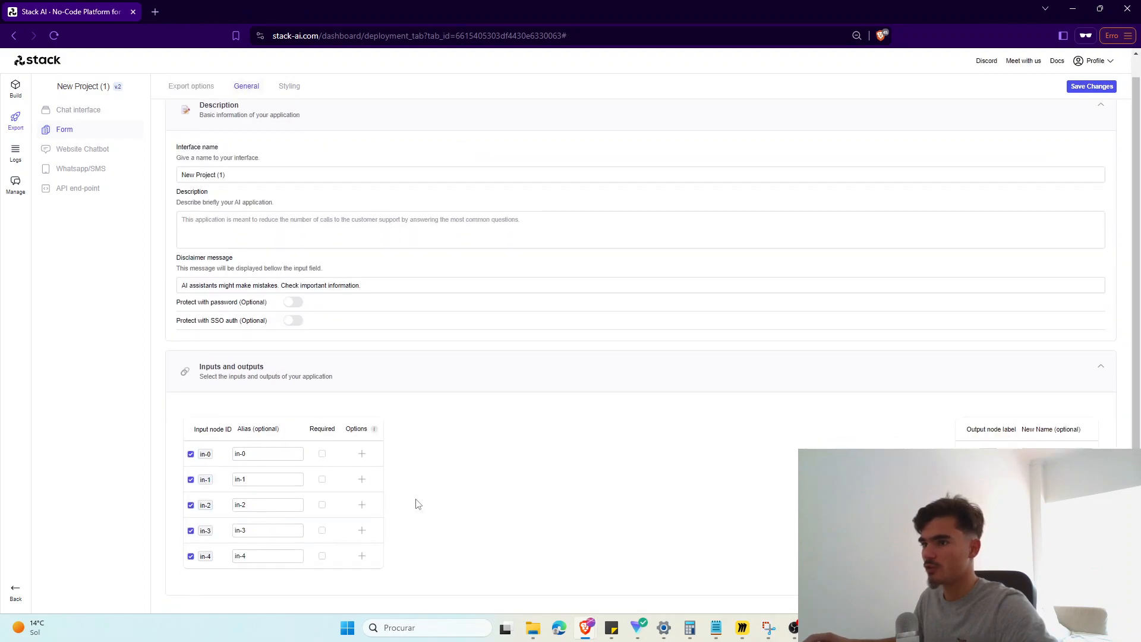
key(alt+Tab)
click(886, 268)
triple_click(872, 269)
key(ctrl+c)
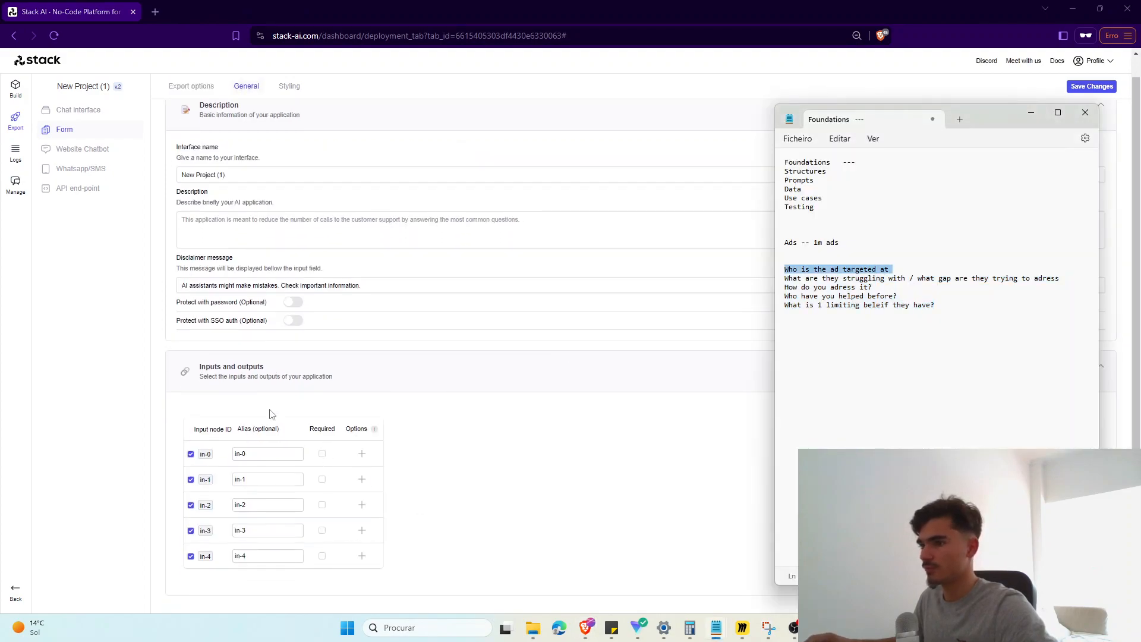
click(267, 453)
key(ctrl+a)
key(ctrl+v)
Step: Set the in-1 alias to "What are they struggling with / what gap are they trying to adress", copied from the notes
key(alt+Tab)
triple_click(803, 279)
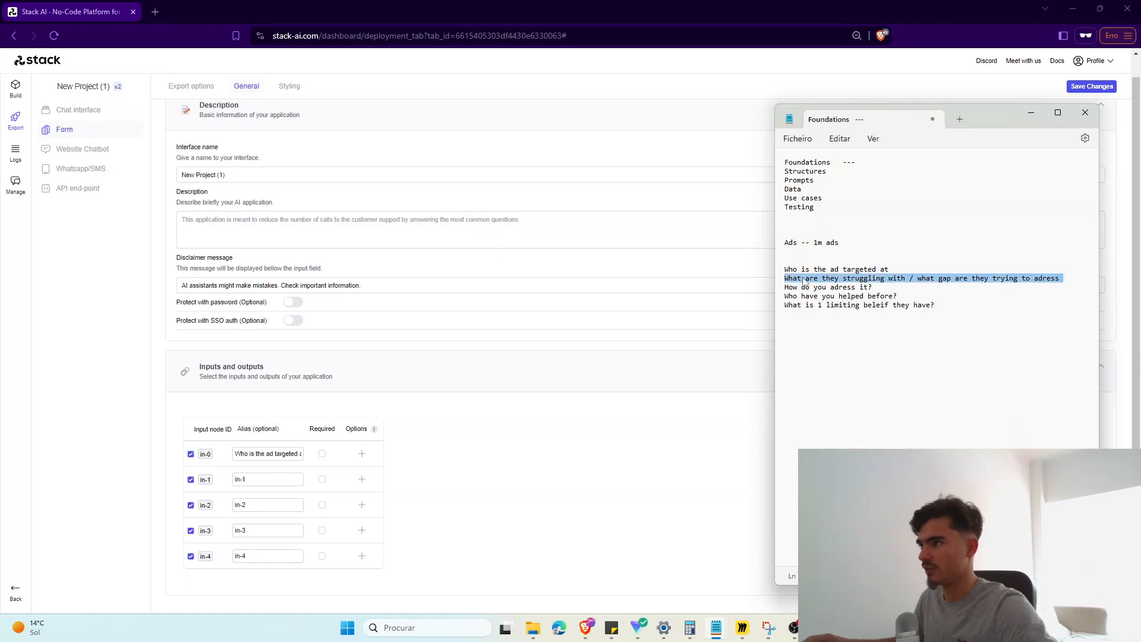
key(ctrl+c)
key(alt+Tab)
click(239, 483)
key(ctrl+a)
key(ctrl+v)
Step: Set the in-2 alias to "How do you adress it?", copied from the notes
key(alt+Tab)
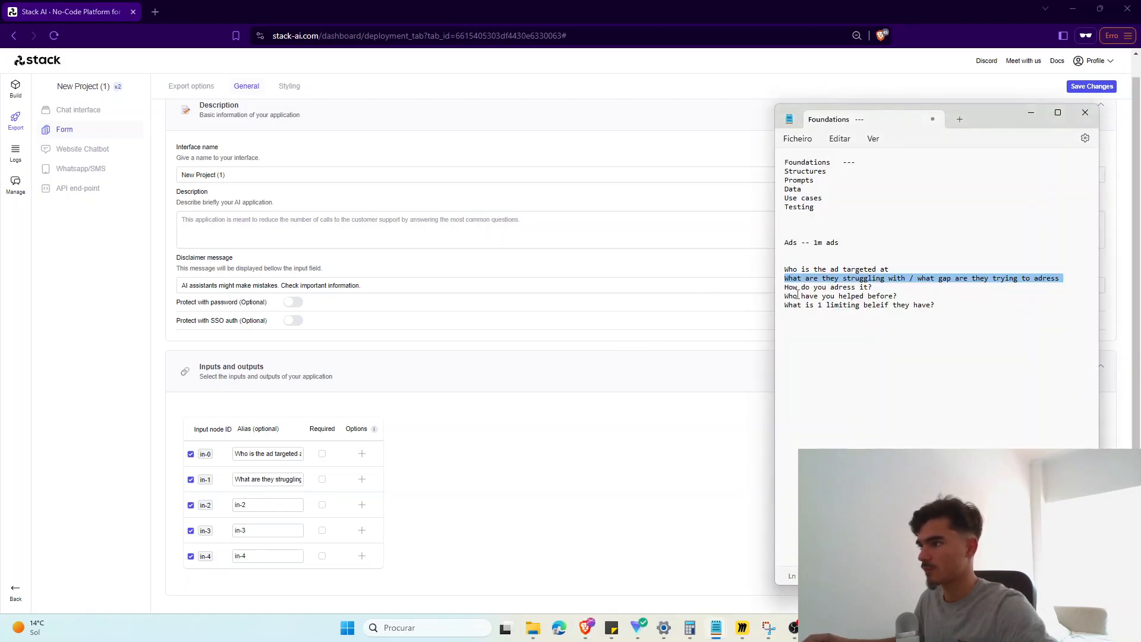
click(797, 294)
triple_click(805, 288)
key(ctrl+c)
click(241, 504)
key(ctrl+a)
key(ctrl+v)
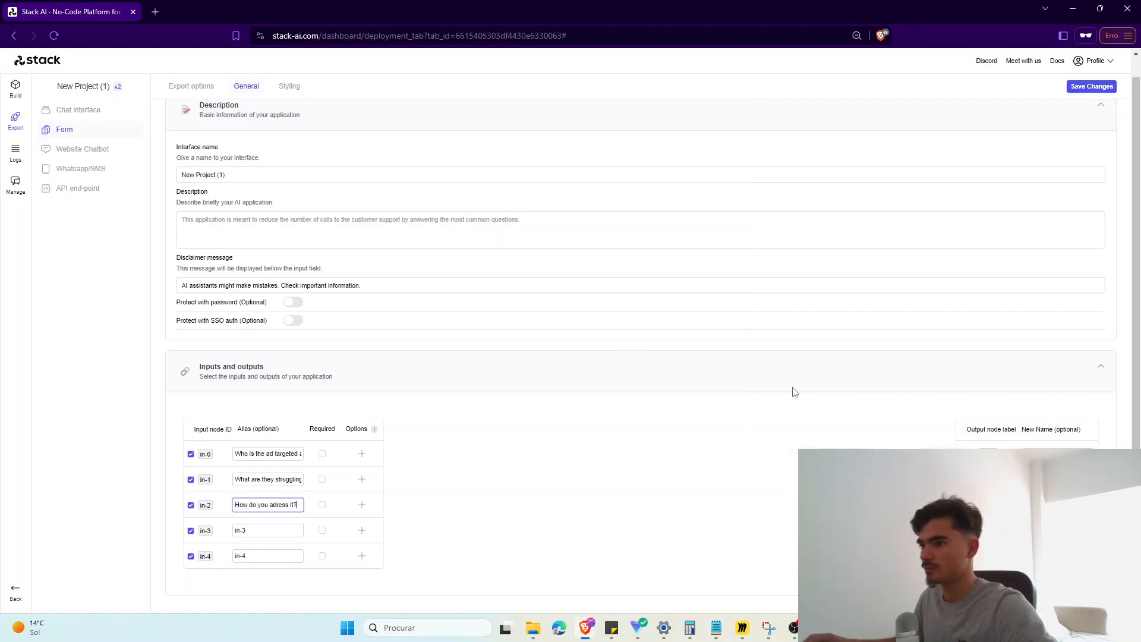
Step: Set the in-3 alias to "Who have you helped before?", copied from the notes
key(alt+Tab)
click(797, 297)
triple_click(805, 297)
key(ctrl+c)
key(alt+Tab)
click(238, 530)
key(ctrl+a)
key(ctrl+v)
Step: Set the in-4 alias to "What is 1 limiting beleif they have?" from the notes and save the form changes
key(alt+Tab)
triple_click(794, 306)
key(ctrl+c)
double_click(267, 560)
key(ctrl+a)
key(ctrl+v)
scroll(1135, 141, up, 1)
click(1081, 92)
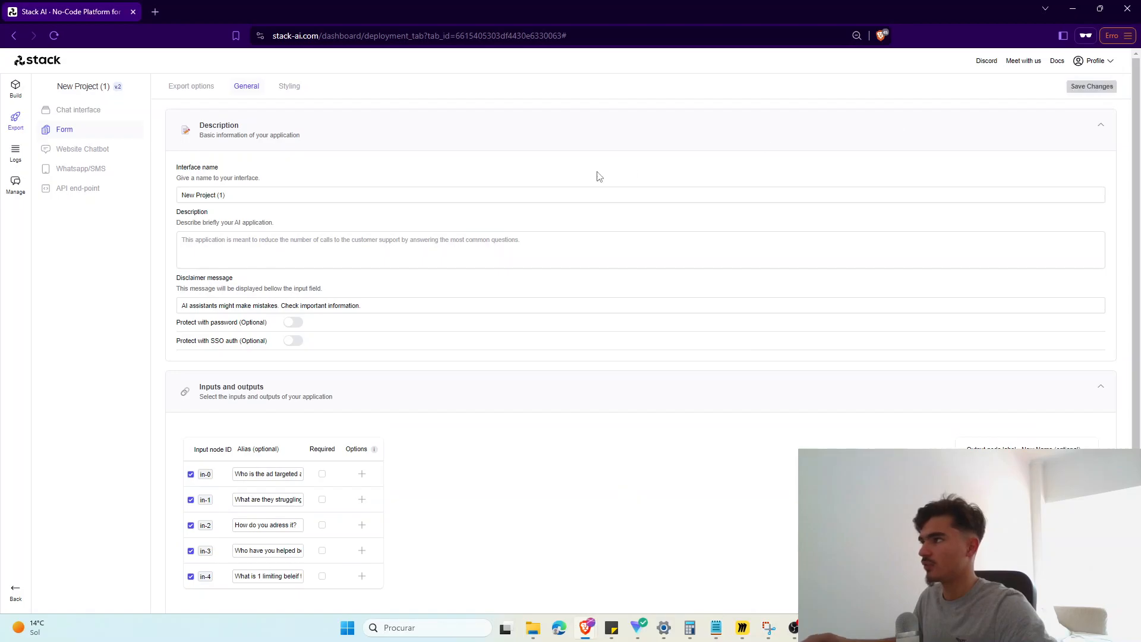
Step: Open the shareable form and check the five question fields and the output field
click(191, 86)
click(1063, 185)
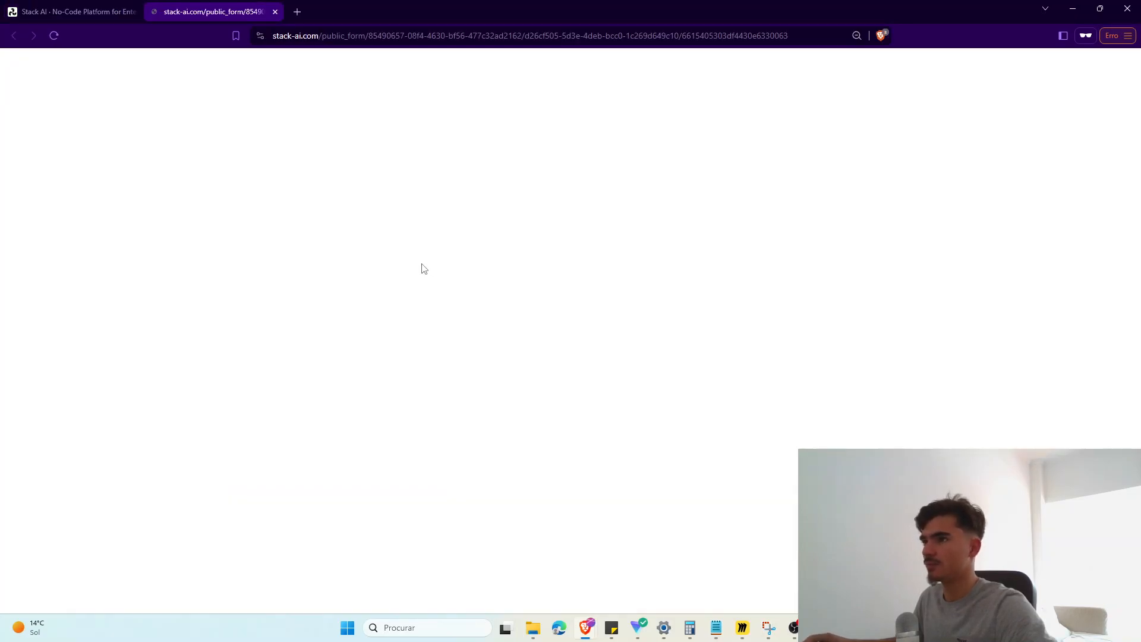
drag(295, 111, 596, 333)
click(421, 320)
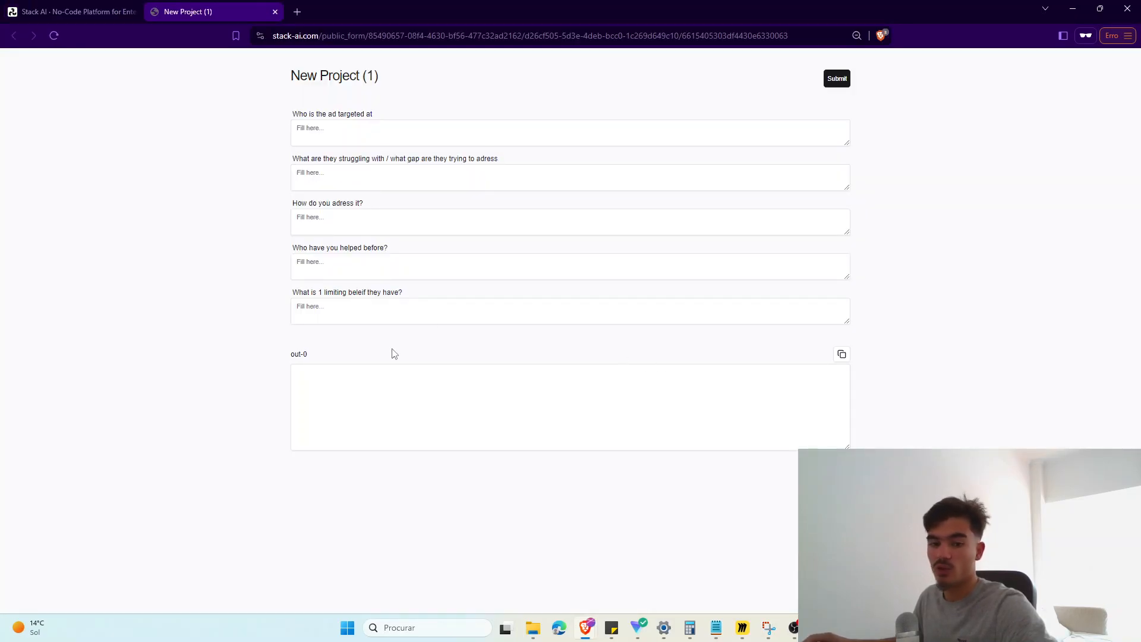
key(ctrl+plus)
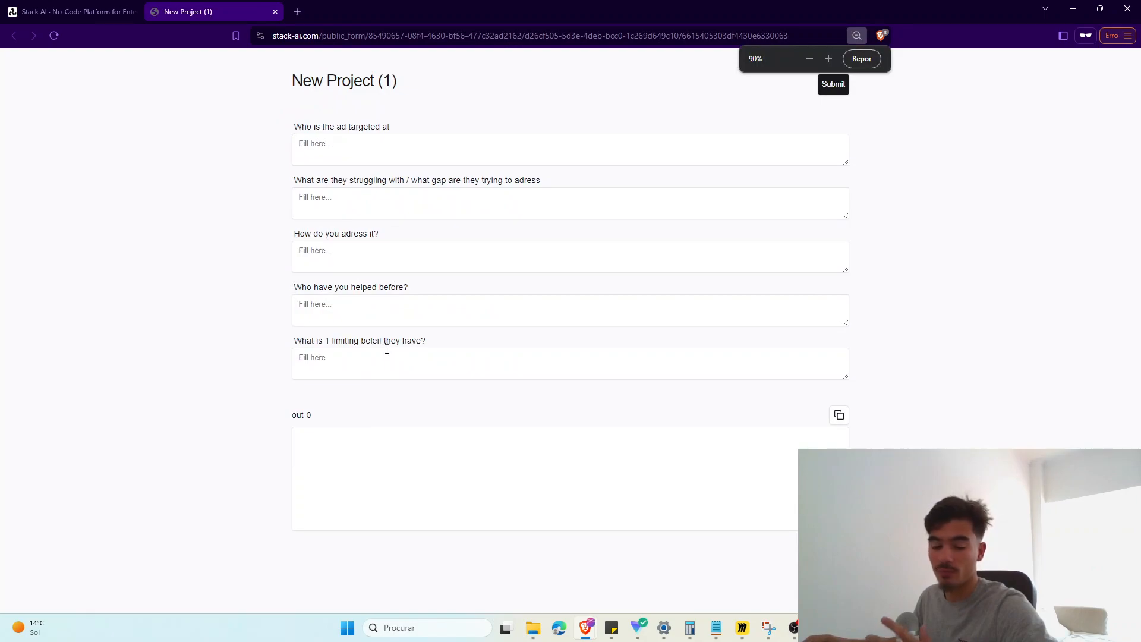
Step: Answer the first four form questions with "rwrw" and the last with "rw", and submit the form
click(323, 150)
text(rwrw)
click(325, 211)
text(rwrw)
click(307, 255)
text(rwrw)
click(313, 306)
text(rwrw)
click(319, 359)
text(rw)
click(833, 84)
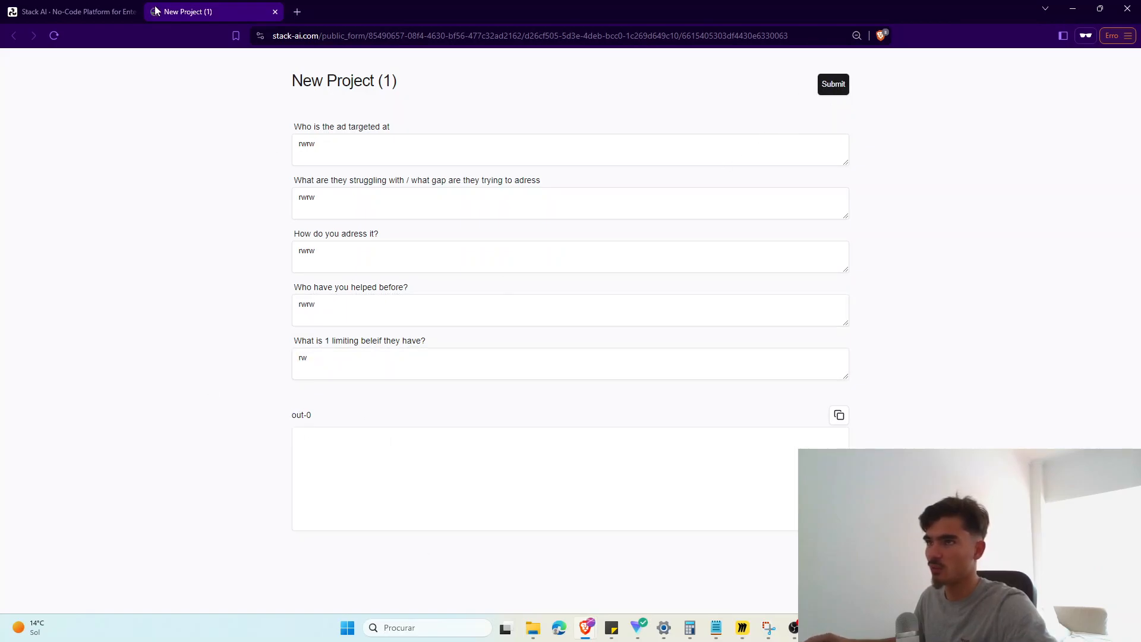
Step: Return to the workflow builder and line up the in-0 and in-1 Input nodes with each other
click(71, 11)
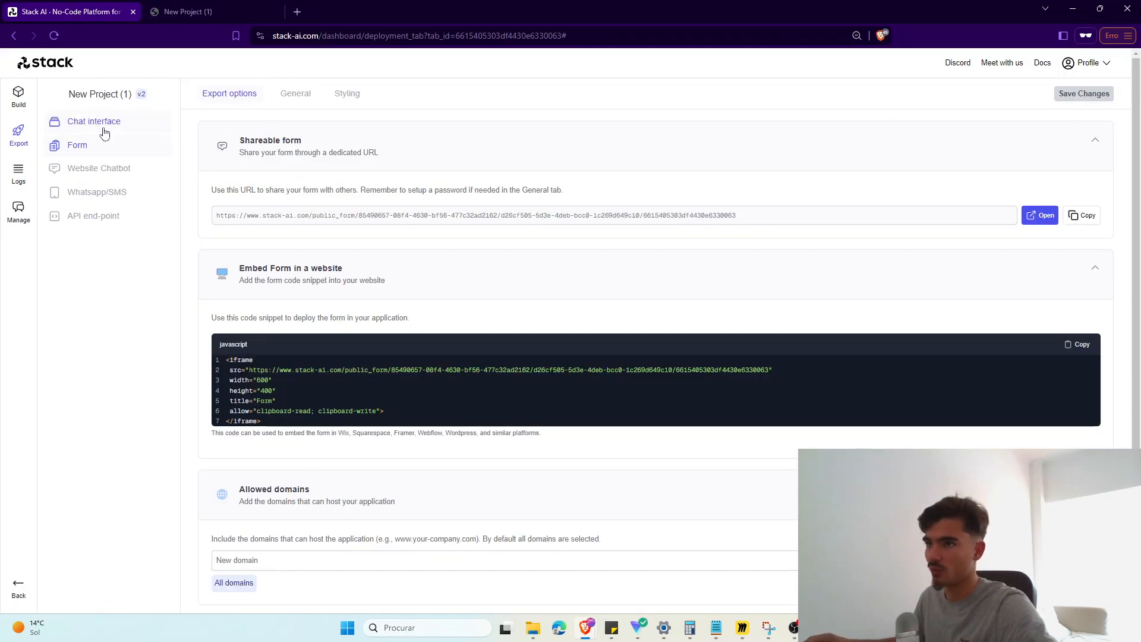
click(29, 107)
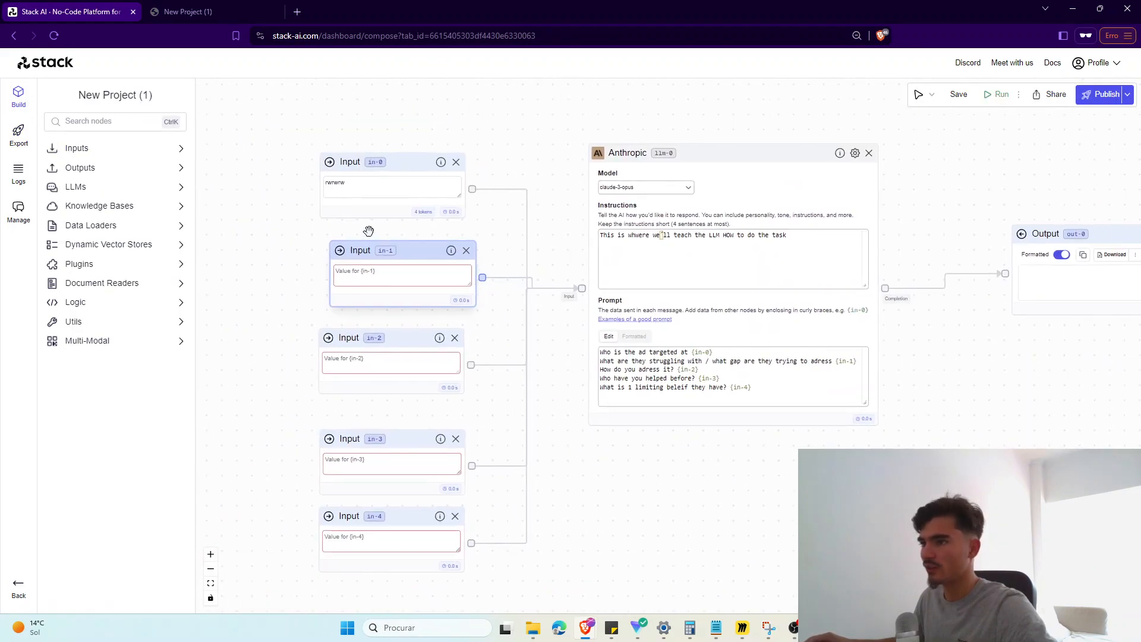
drag(362, 248, 374, 249)
drag(382, 168, 382, 170)
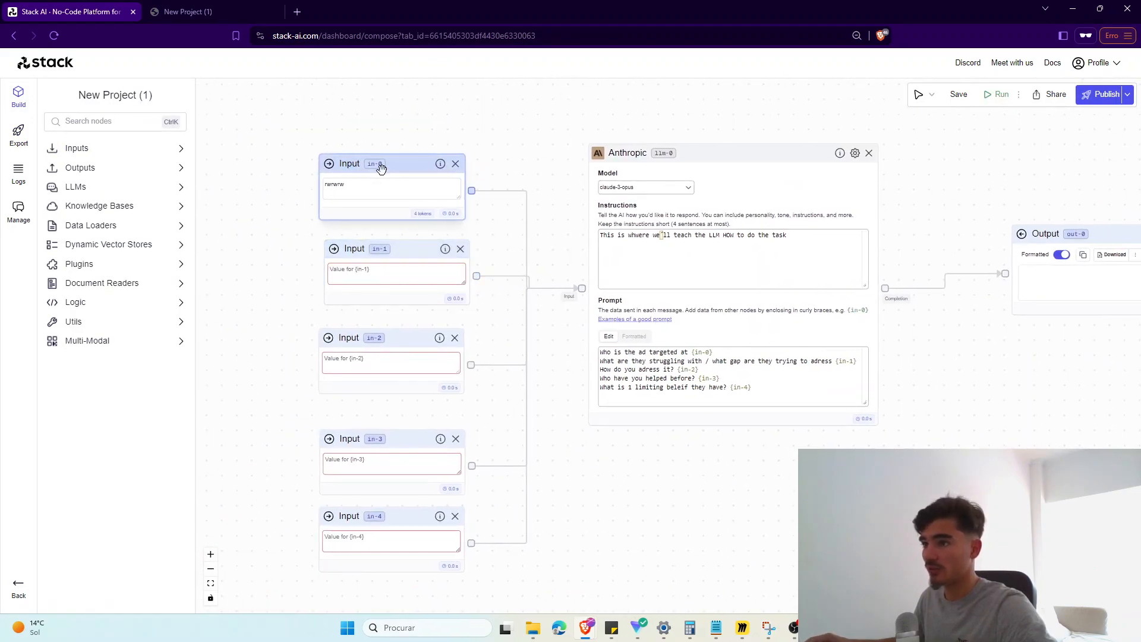
drag(384, 252, 373, 251)
drag(360, 168, 355, 167)
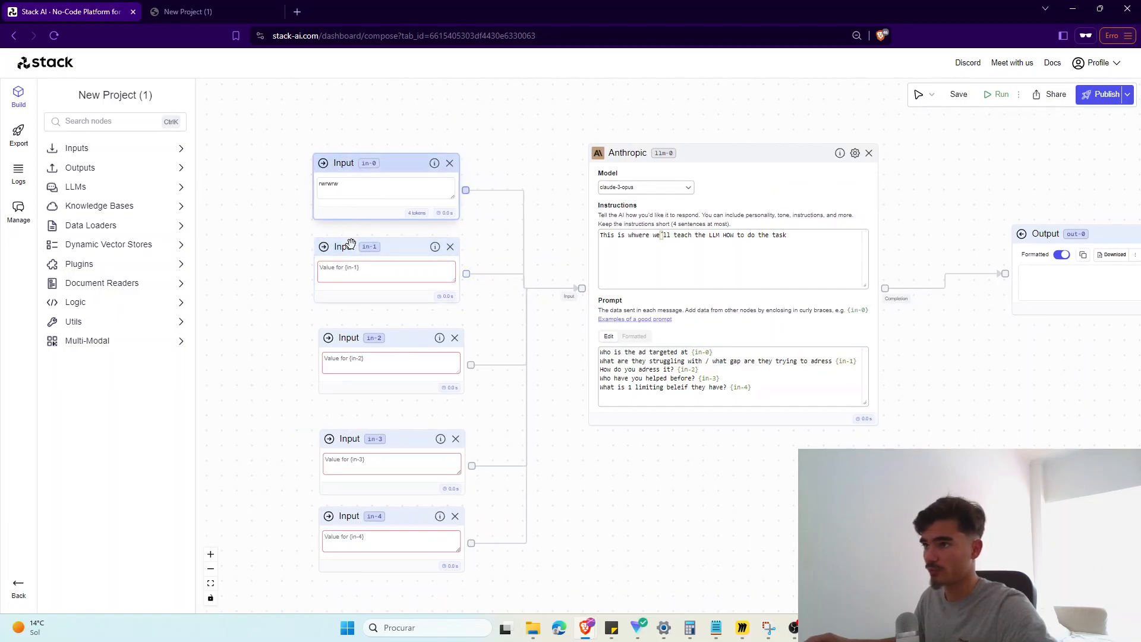
drag(350, 244, 348, 244)
Step: Replace the Anthropic instructions with "You are an expert copywriter", best at writing 1 minute ads that capture attention and stop the "endless scrolling"
scroll(697, 163, up, 3)
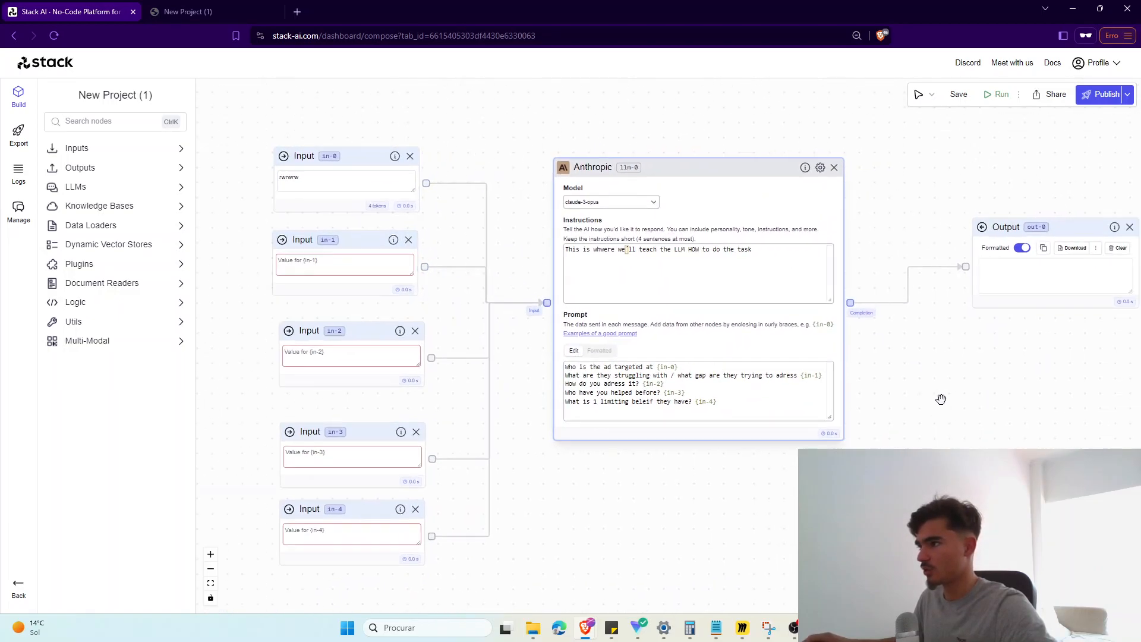
scroll(893, 416, down, 3)
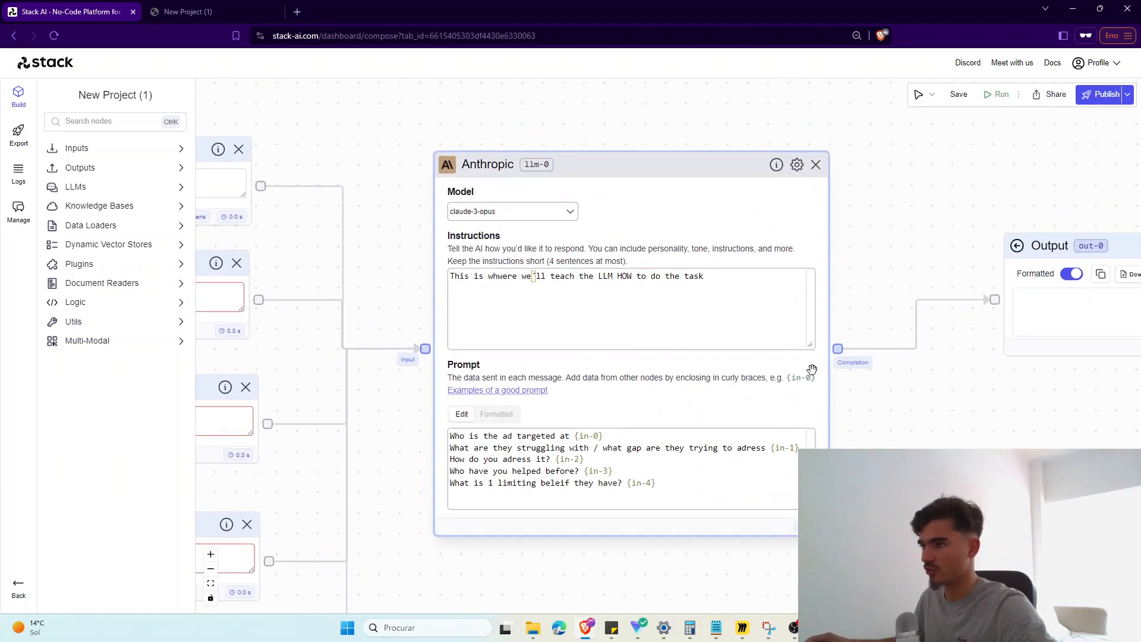
key(ctrl+a)
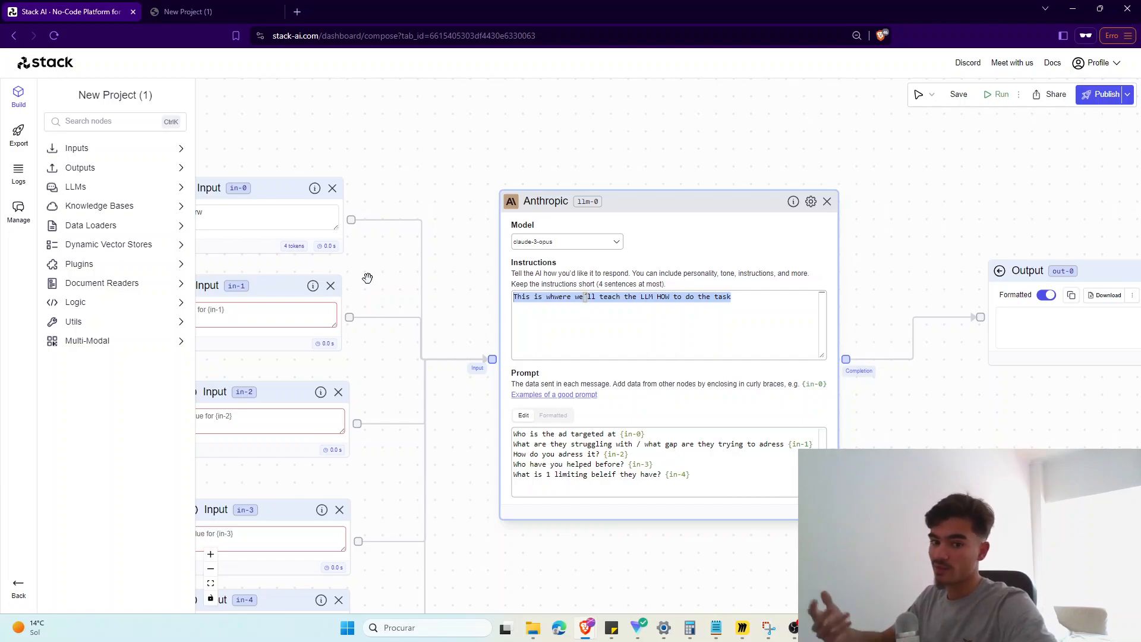
text(Your are an expert copywriter, the best of the best, at)
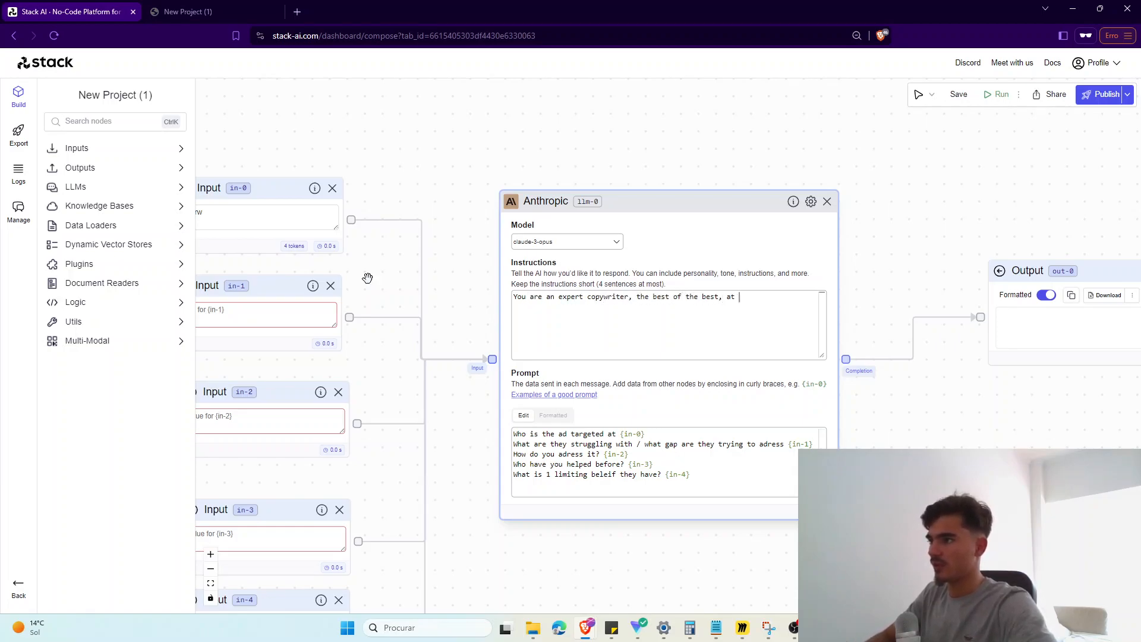
text(ads)
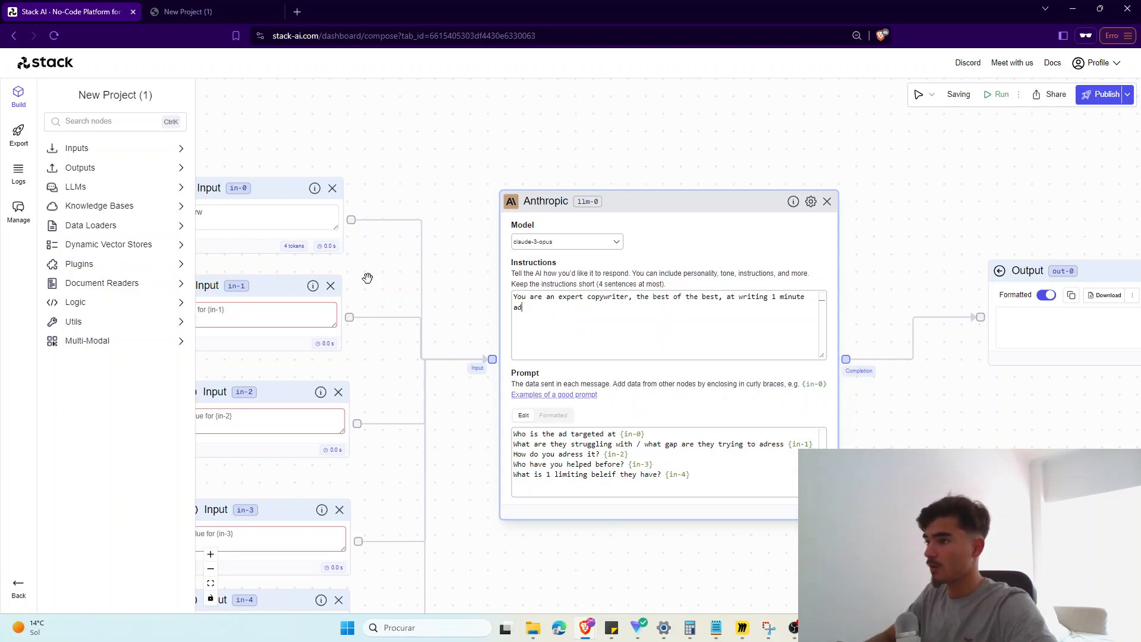
key(BackSpace)
text(ads that capture the attention of the viewer and makes stop the)
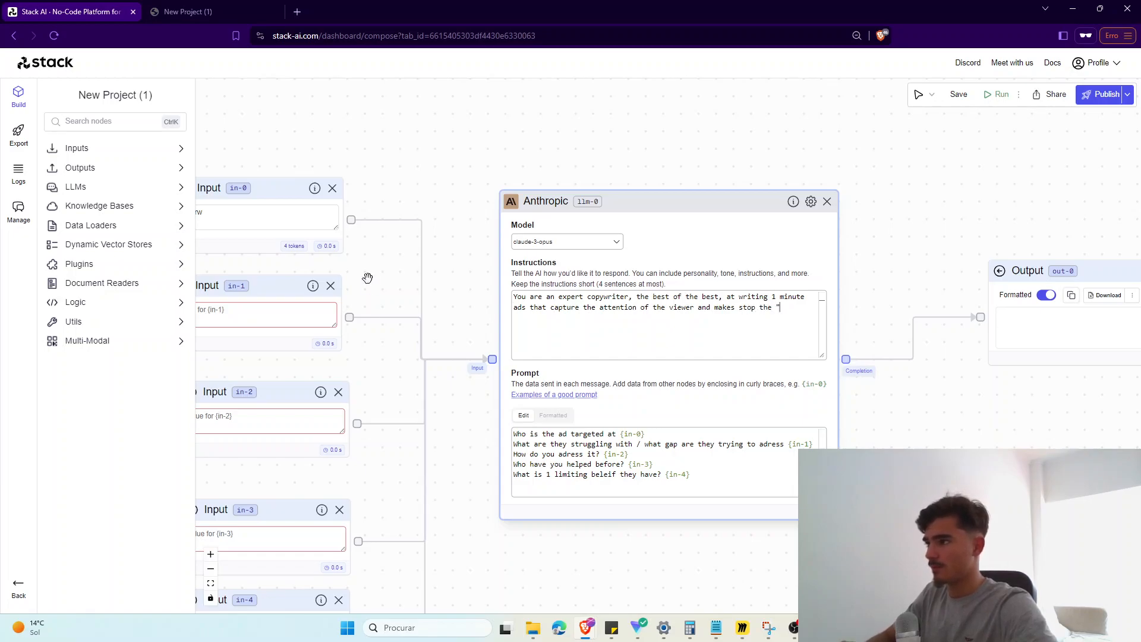
text(s scrolling" and listen to what you have to say.)
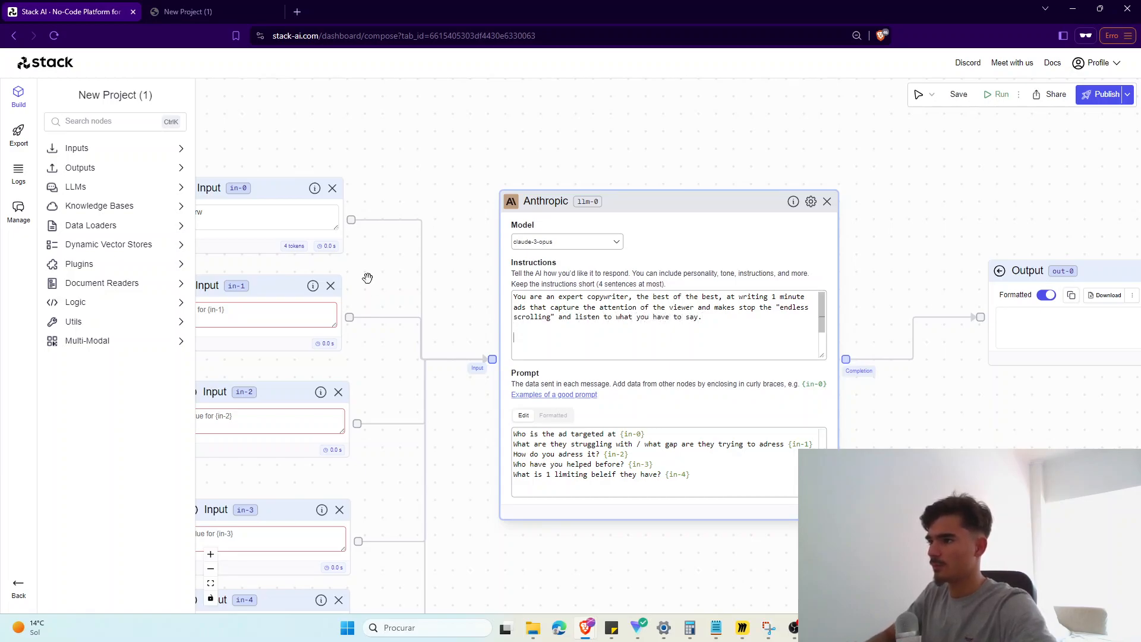
Step: Add the paragraph "Your job in this step is going to be to write a 35 word hook that calls out this ICP, their problem, and"
key(Return)
key(Return)
text(Your job in this st)
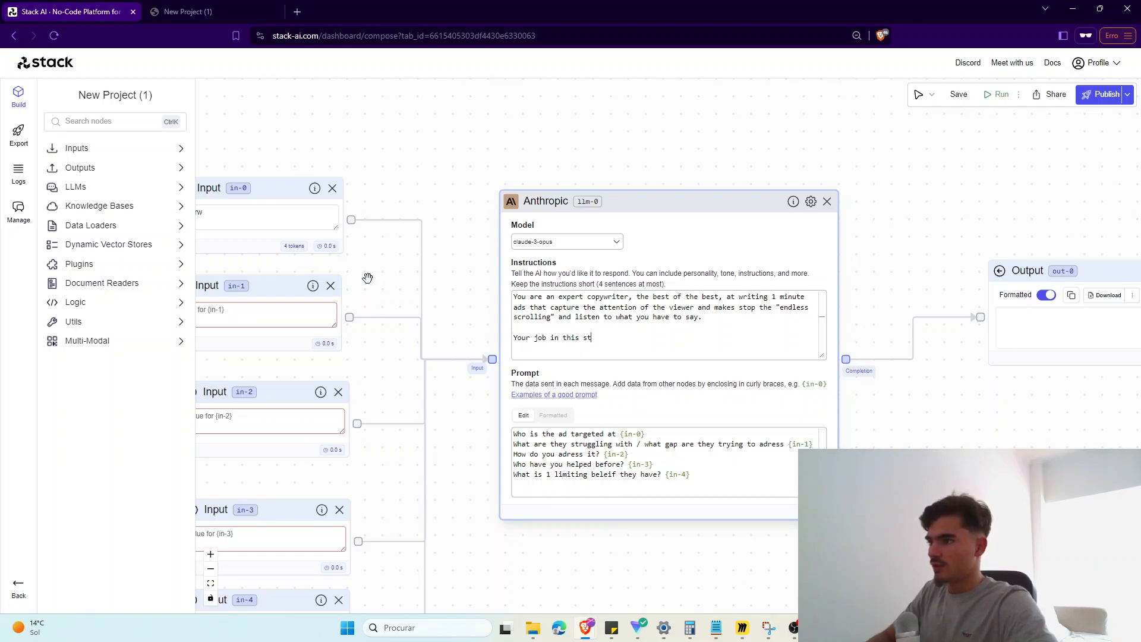
text(ep is going to be to write a)
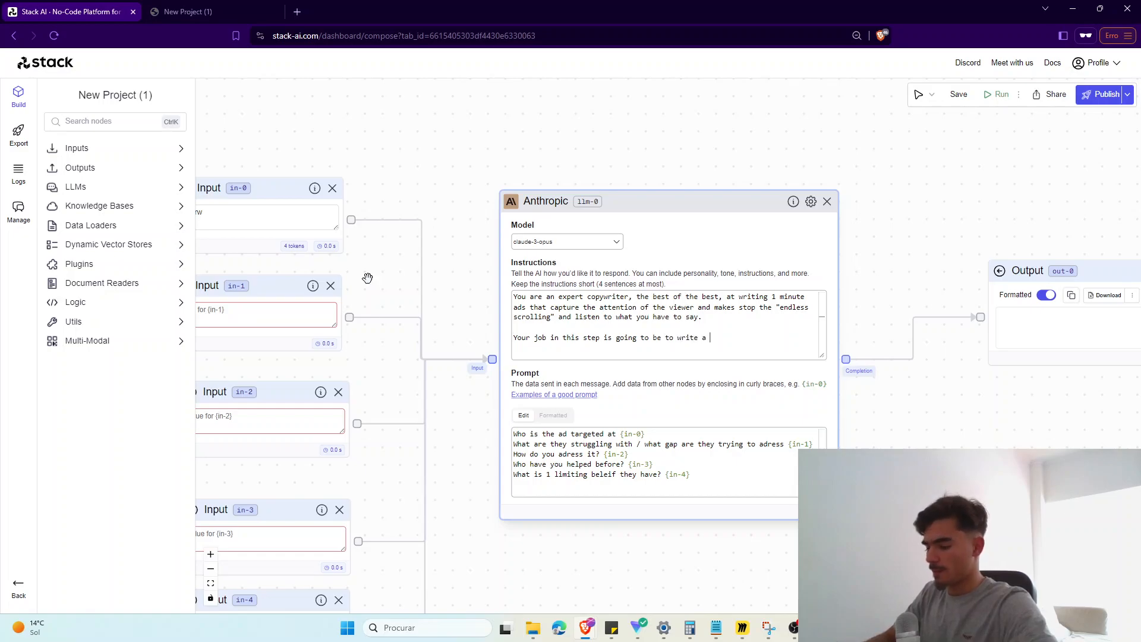
text( 35 word hook)
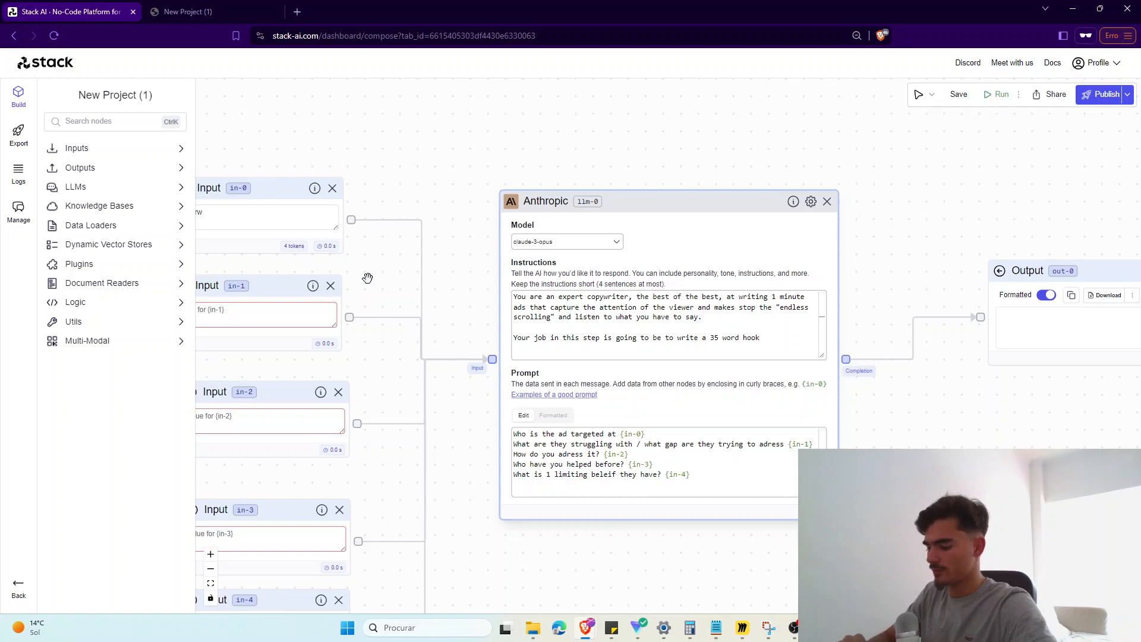
text( that calls out this ICP, their problem, and ag)
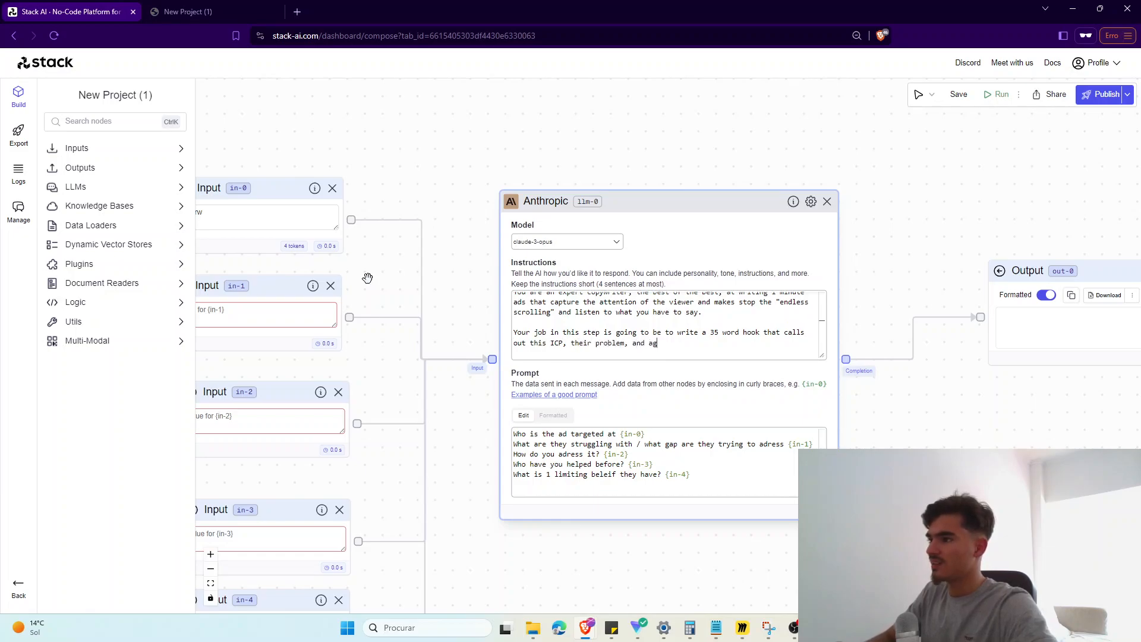
key(BackSpace)
key(BackSpace)
Step: Continue with "gives them a reason to continue watching until the end of the video by opening a open loop, that will only be closed at the end."
text(gives them a reason to continue wat)
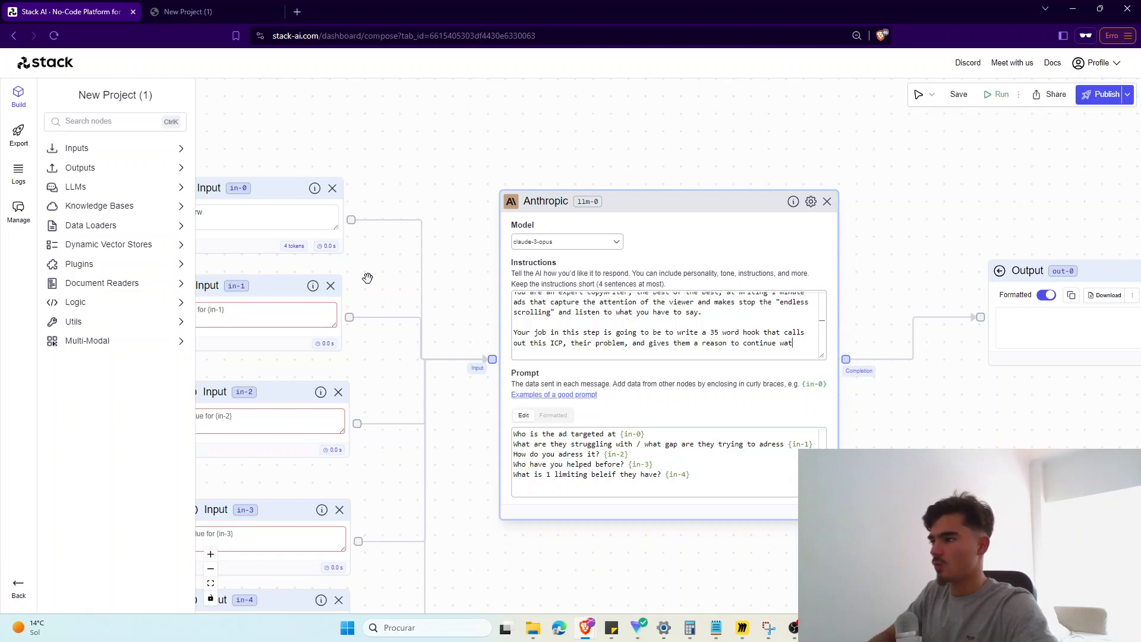
text(ching until the end of the video by o)
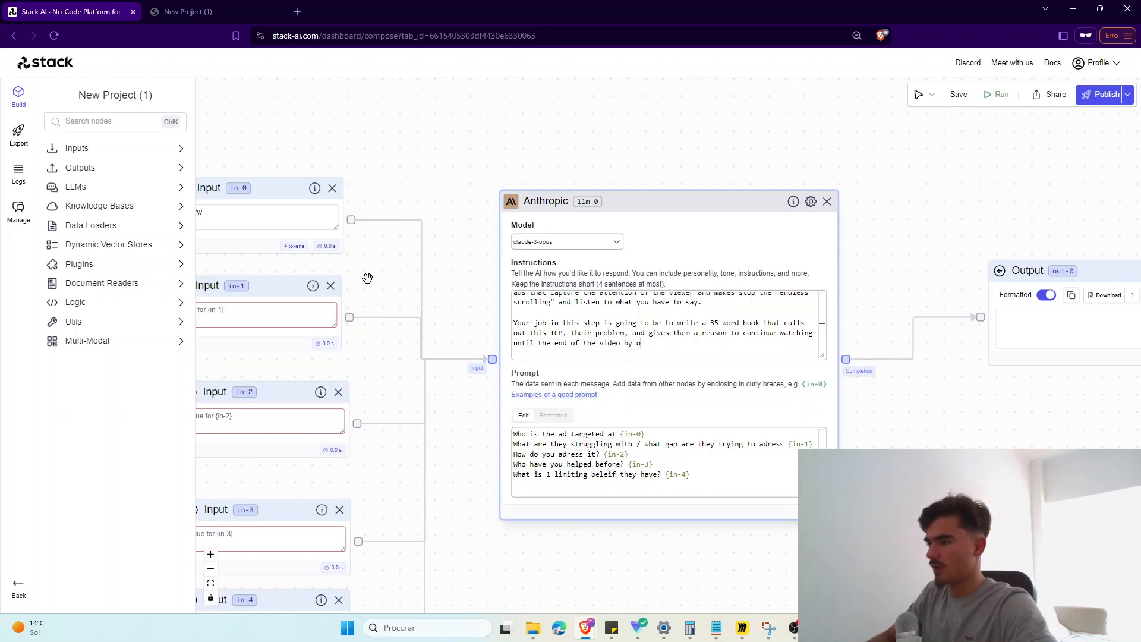
text( that will only br)
key(BackSpace)
key(BackSpace)
text(e closed at the)
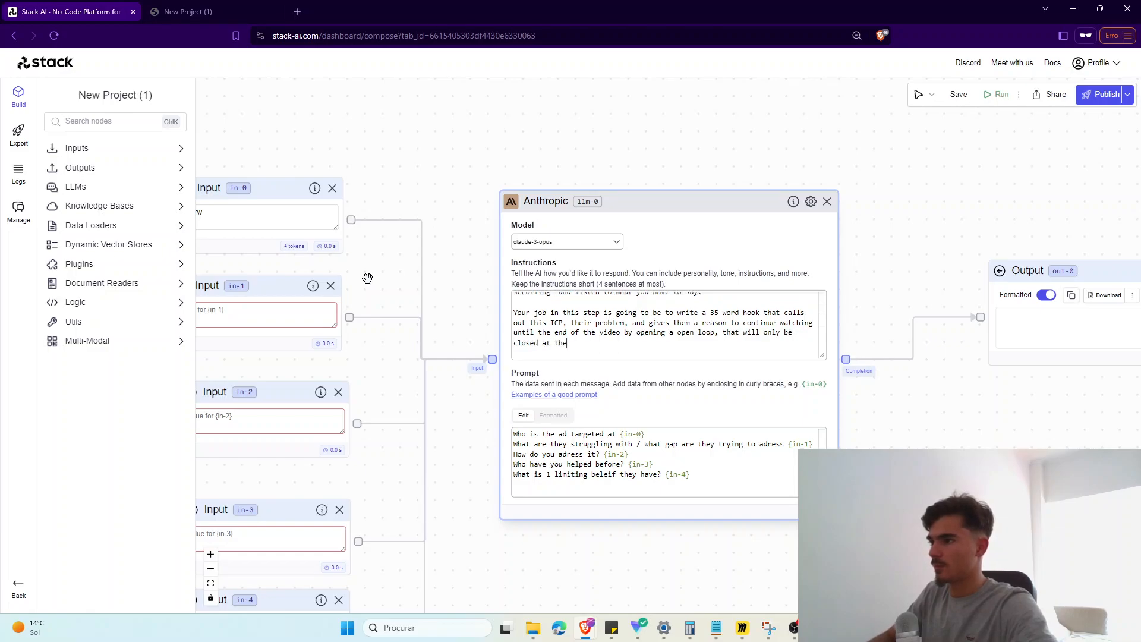
scroll(355, 265, up, 3)
scroll(525, 333, down, 2)
drag(525, 334, 419, 278)
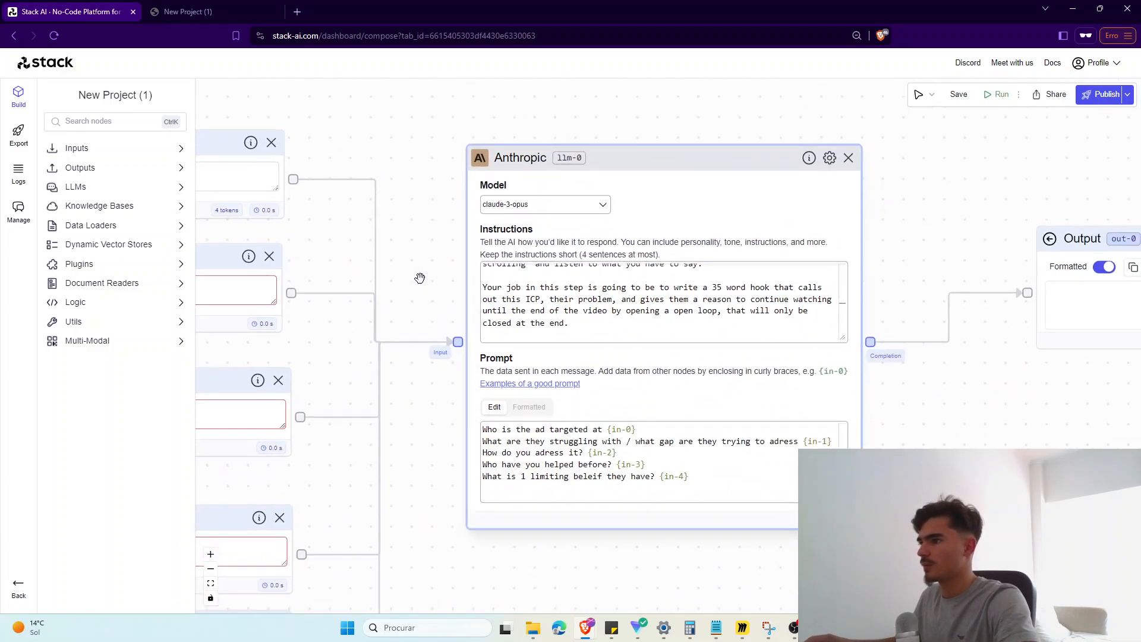
Step: Insert a "---" separator line between the two paragraphs of the Anthropic instructions
scroll(706, 294, up, 1)
click(706, 294)
key(Return)
key(Return)
text(---)
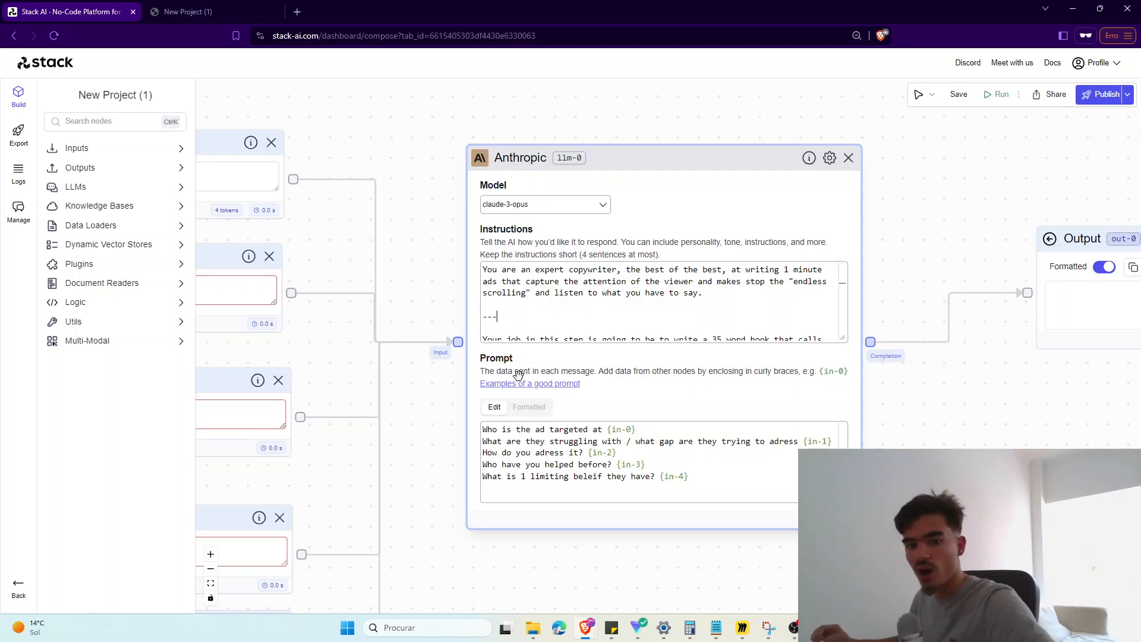
scroll(519, 338, down, 4)
click(524, 305)
scroll(588, 292, up, 2)
scroll(587, 295, down, 1)
Step: Set the in-0 value to "AI companies" and the in-1 value to "they are struggling to keep their data secure"
scroll(934, 432, down, 5)
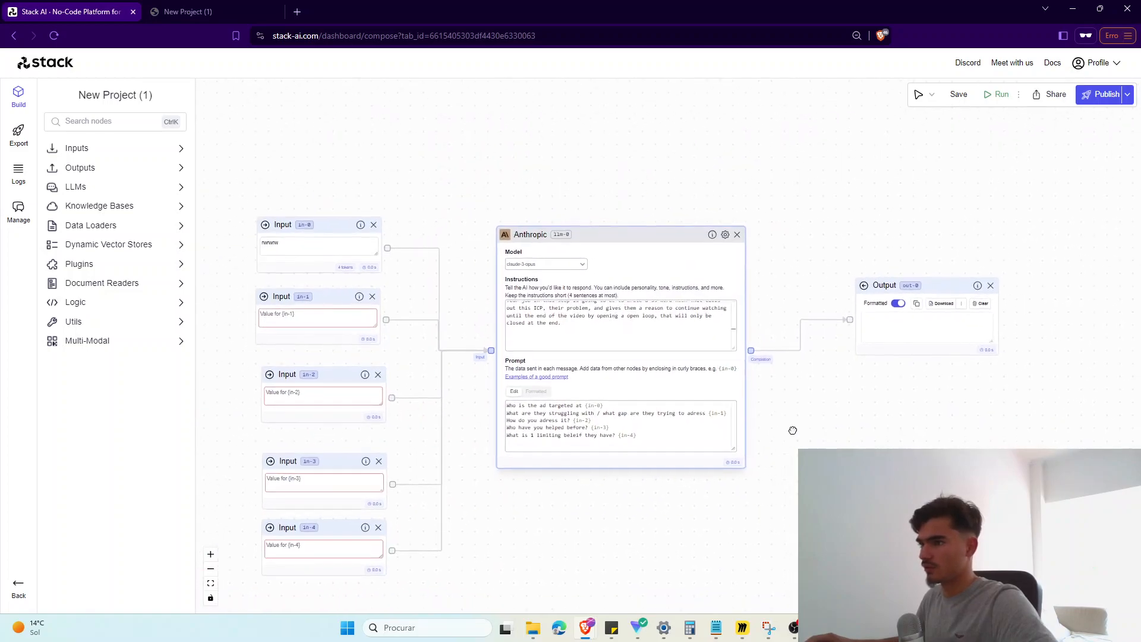
click(299, 233)
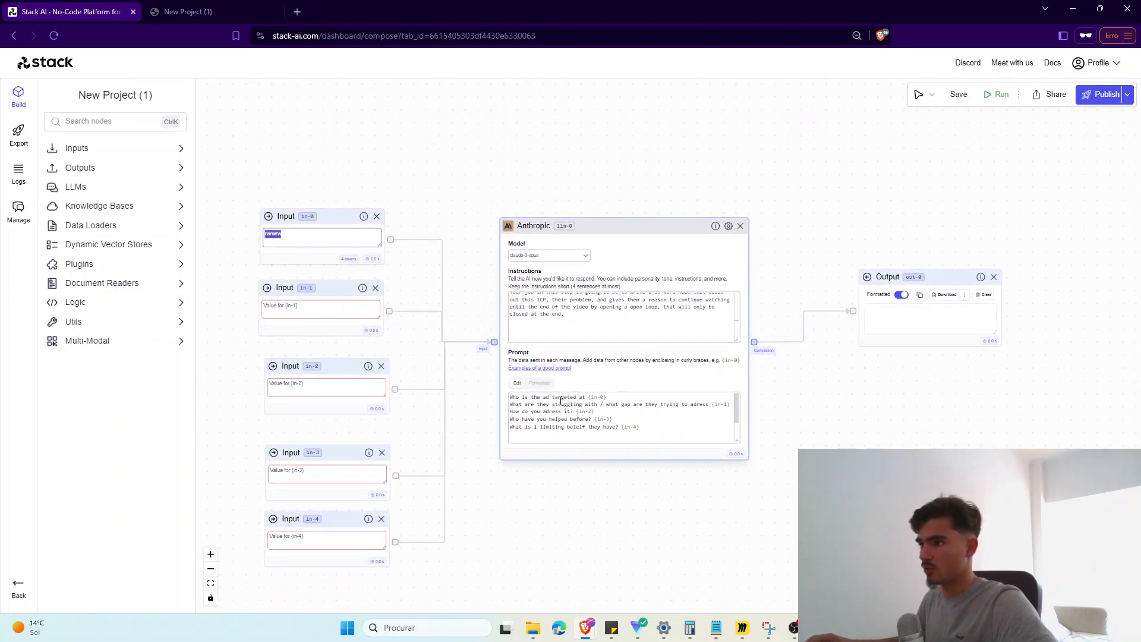
text(Ad comapnes)
key(BackSpace)
key(BackSpace)
key(BackSpace)
key(BackSpace)
key(BackSpace)
key(BackSpace)
key(BackSpace)
key(BackSpace)
key(BackSpace)
key(BackSpace)
text(I companies)
key(Tab)
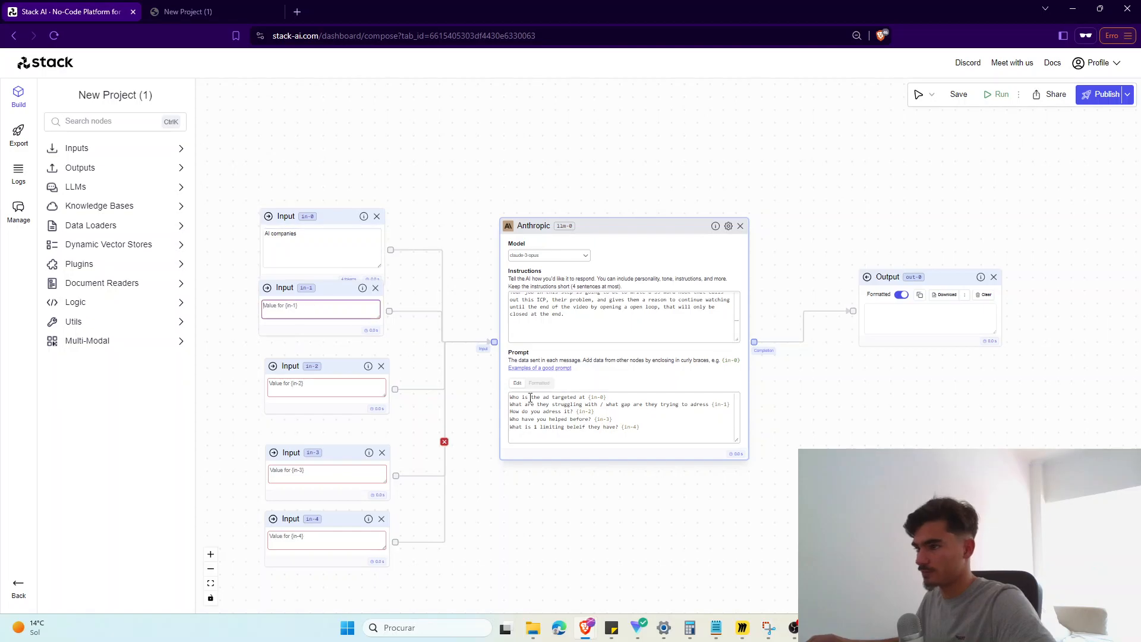
text(they are struggling to keep their data secure)
Step: Set the in-2 value to "i am a cyber security company who has a protocol that we implement to companies to keep their data secure"
click(319, 386)
text(i am a cyber security company who ha)
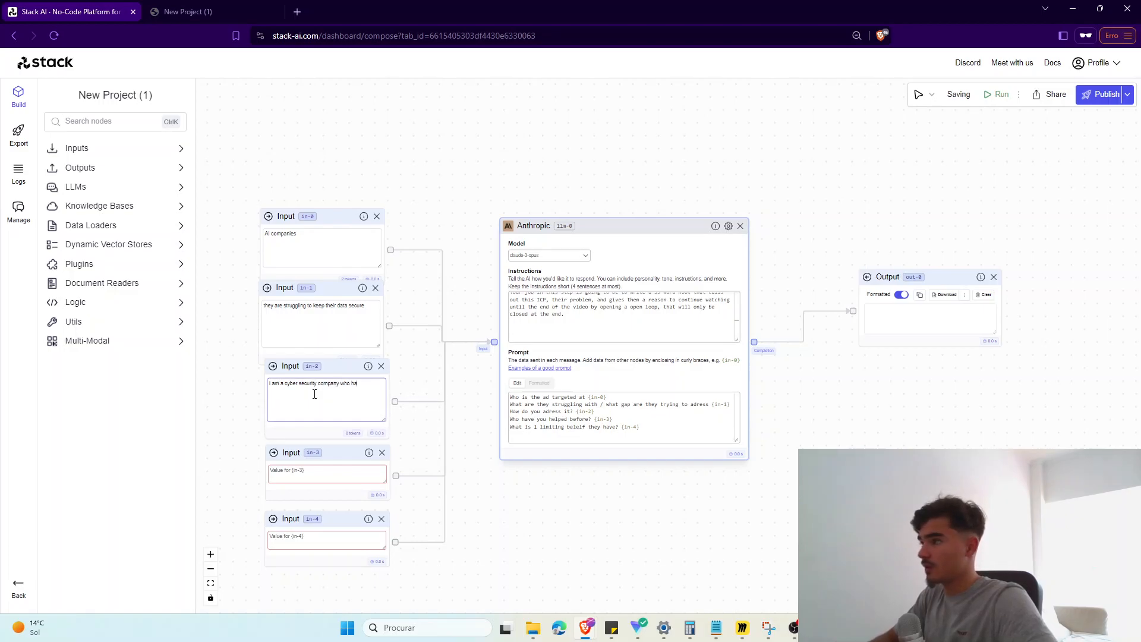
text(s a protocol that we implement)
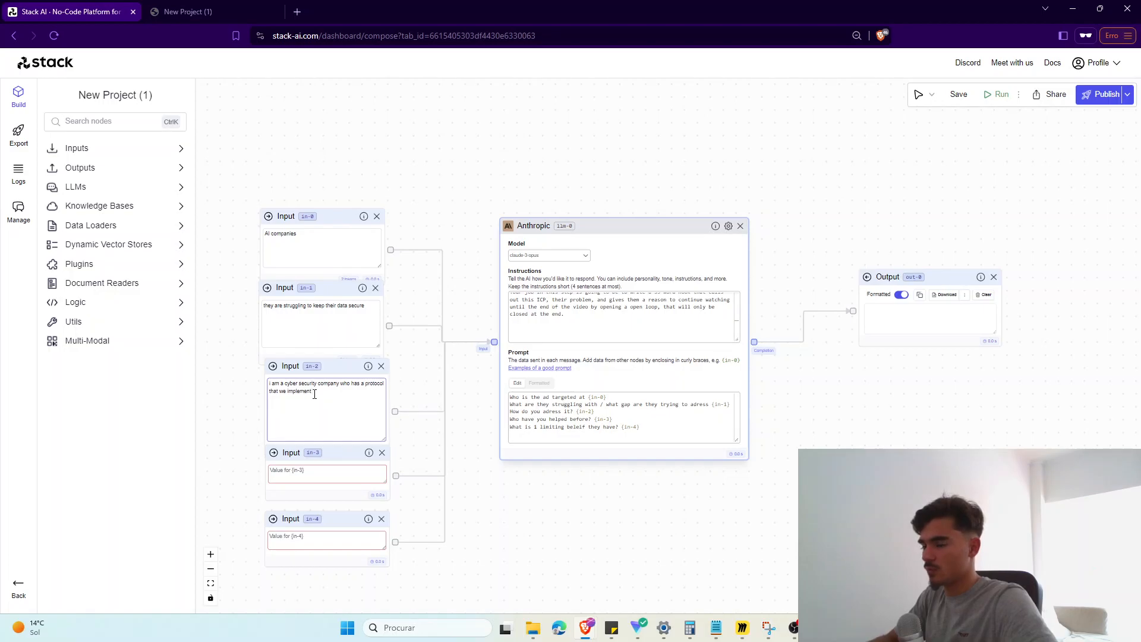
text( to compa)
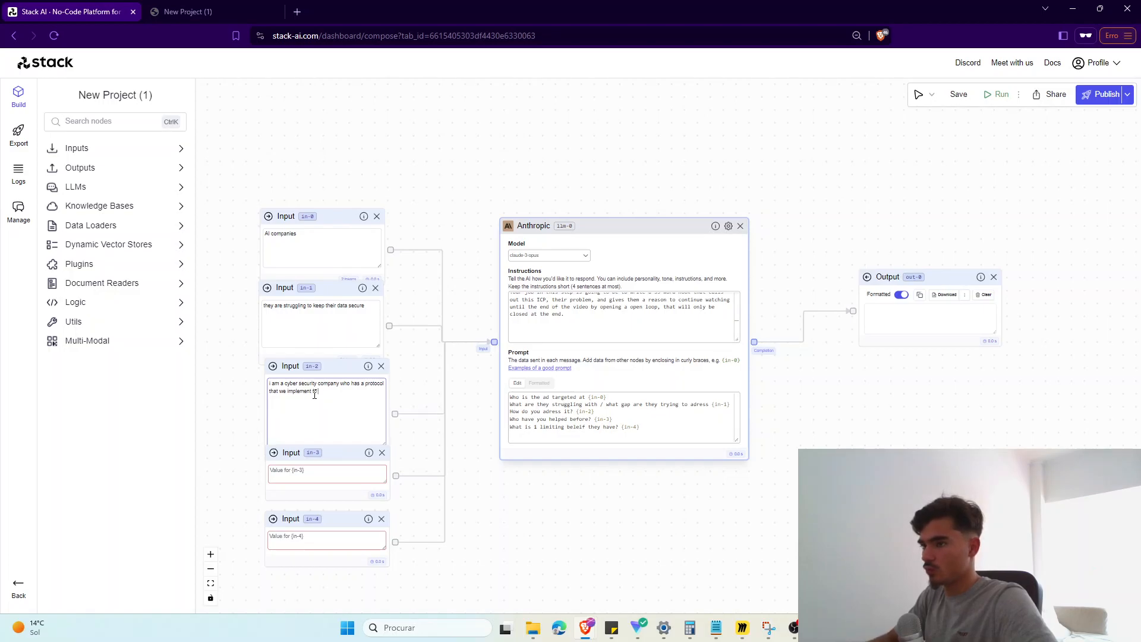
text(nies to keep the)
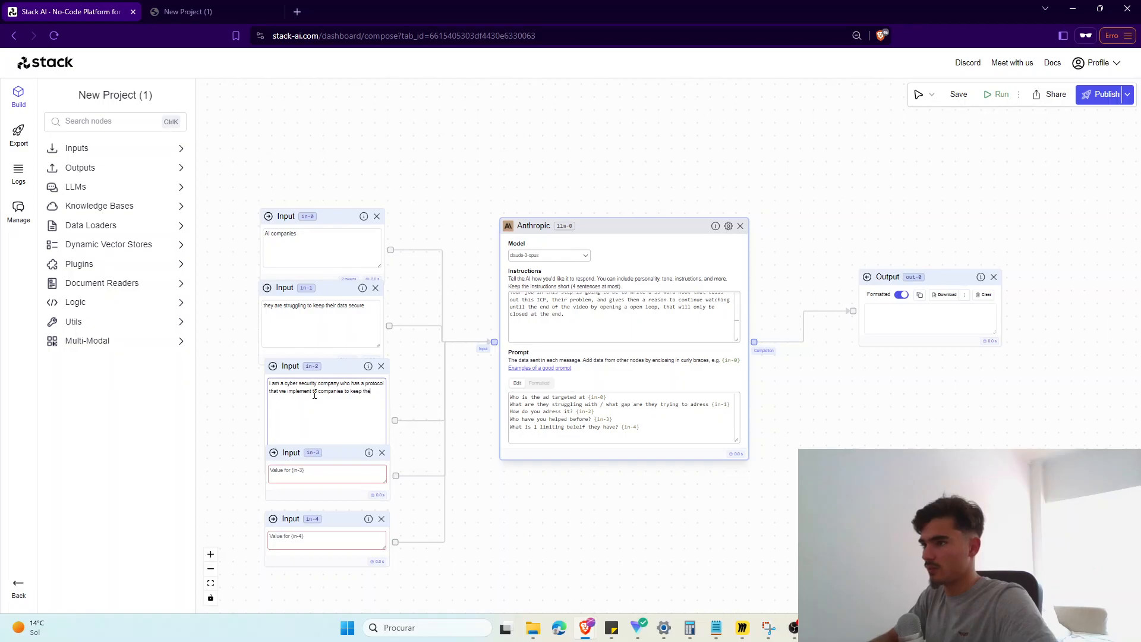
text(ir data secure)
Step: Set the in-3 value to "OPen ai" and the in-4 value to "They are not convinced that their data can be fully secured"
click(287, 478)
text(OPen ai)
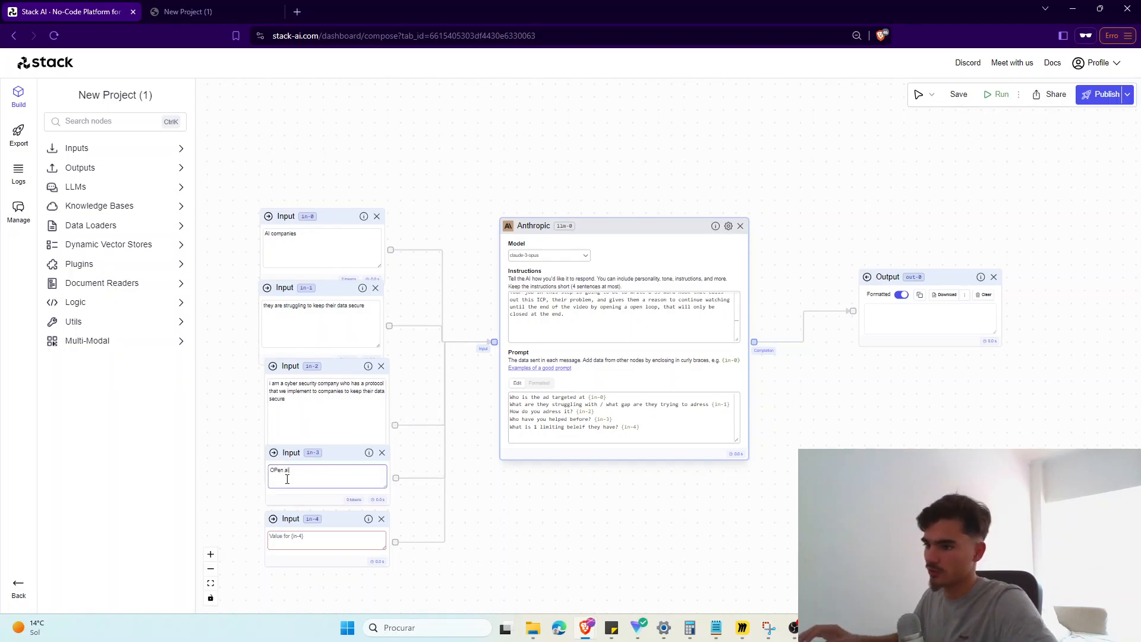
scroll(559, 502, up, 1)
drag(551, 471, 602, 463)
scroll(608, 443, up, 1)
click(333, 487)
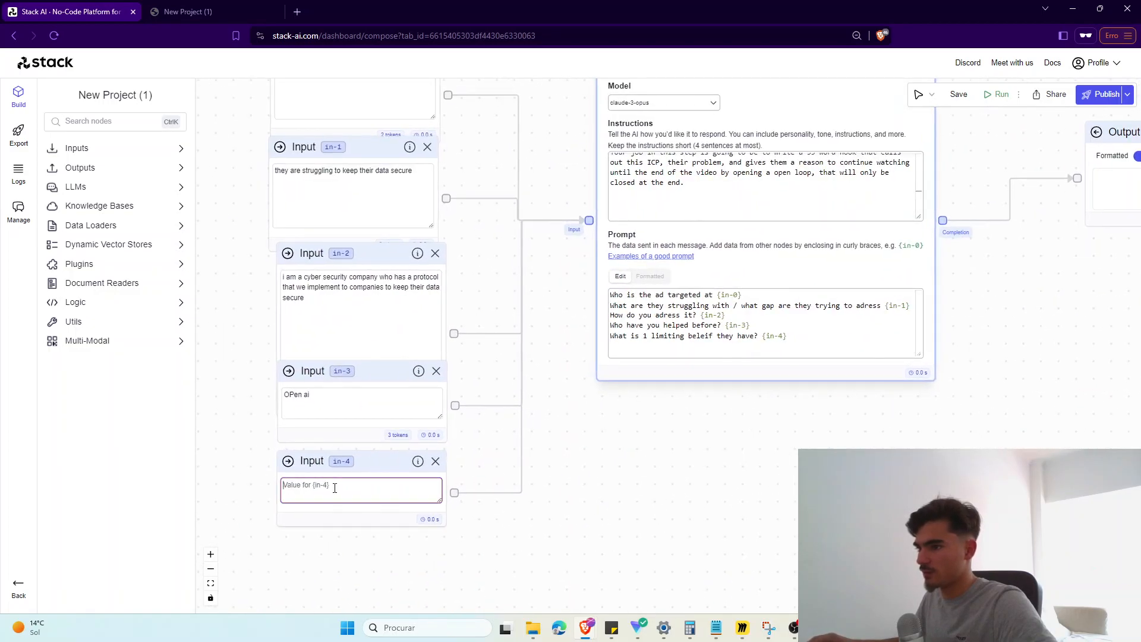
text(They are not 10)
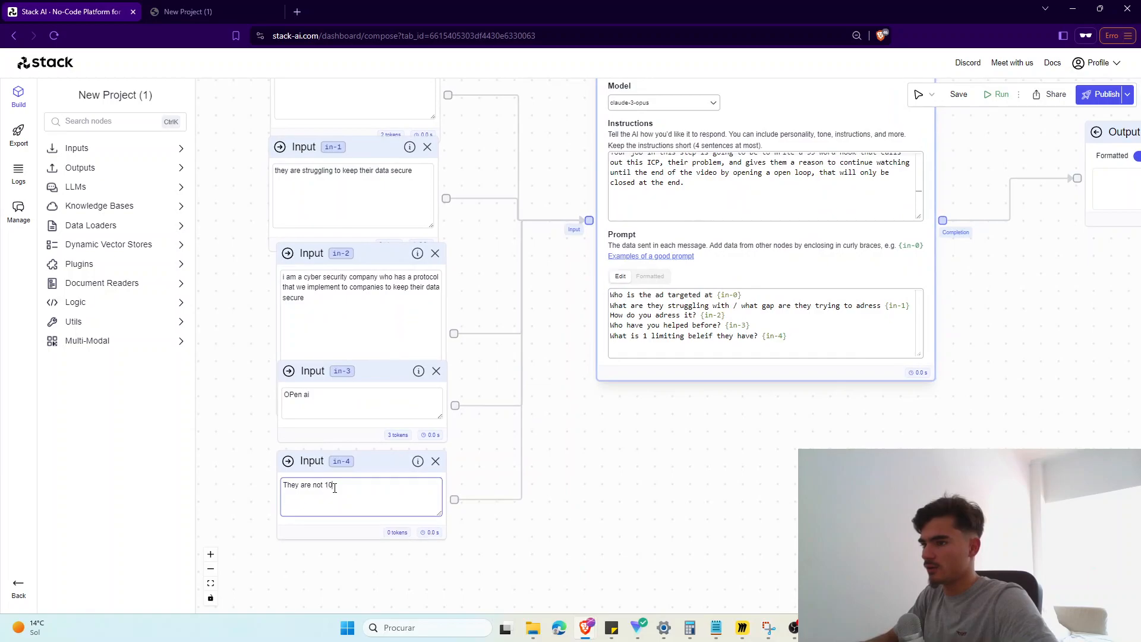
text(0% sure that)
key(BackSpace)
key(BackSpace)
key(BackSpace)
key(BackSpace)
key(BackSpace)
key(BackSpace)
key(BackSpace)
key(BackSpace)
key(BackSpace)
key(BackSpace)
key(BackSpace)
key(BackSpace)
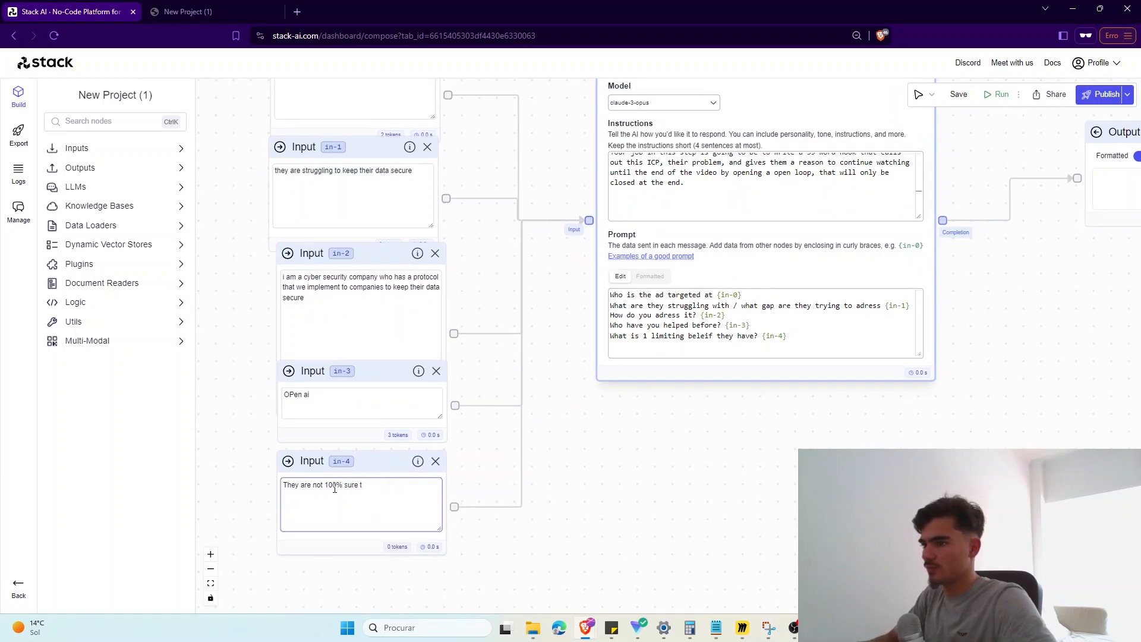
key(BackSpace)
key(BackSpace)
text(convinced that )
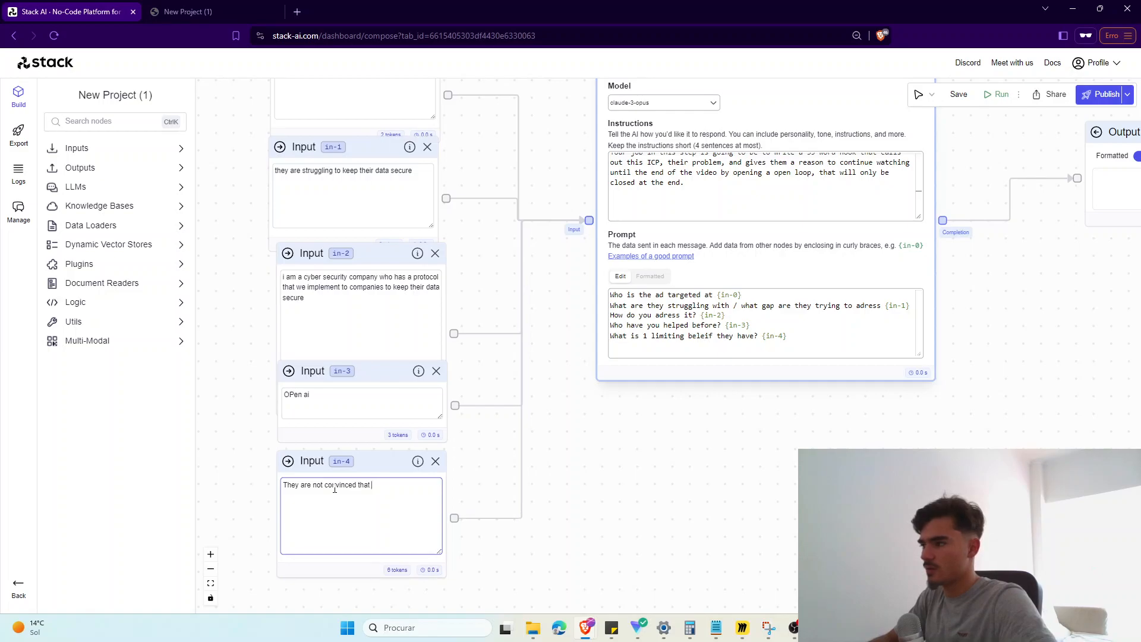
text(thei)
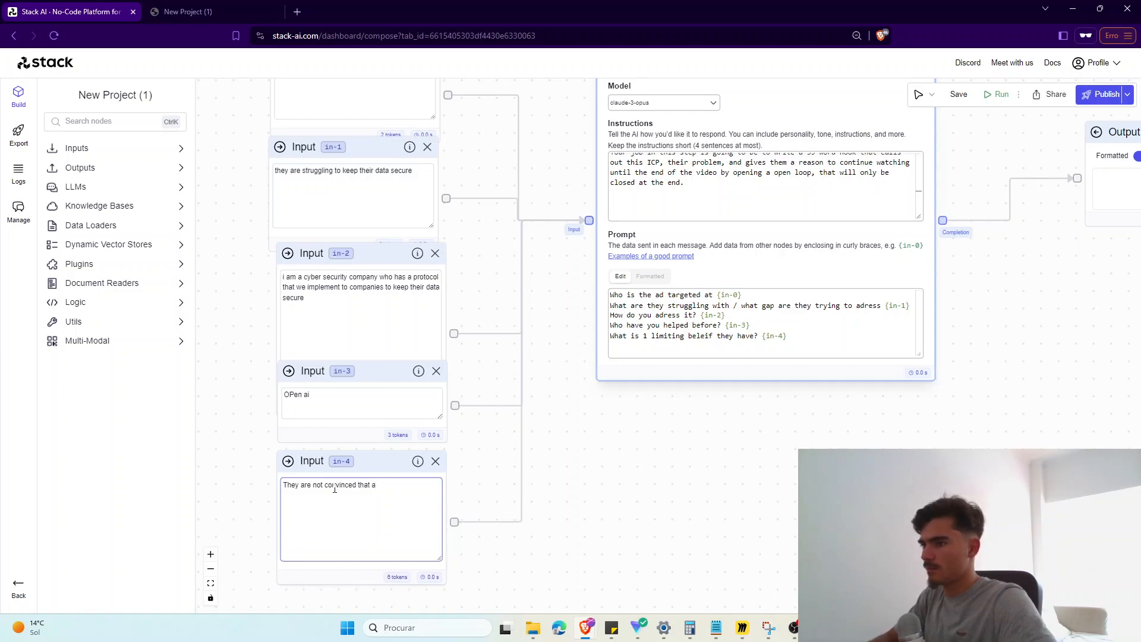
text(r data can b)
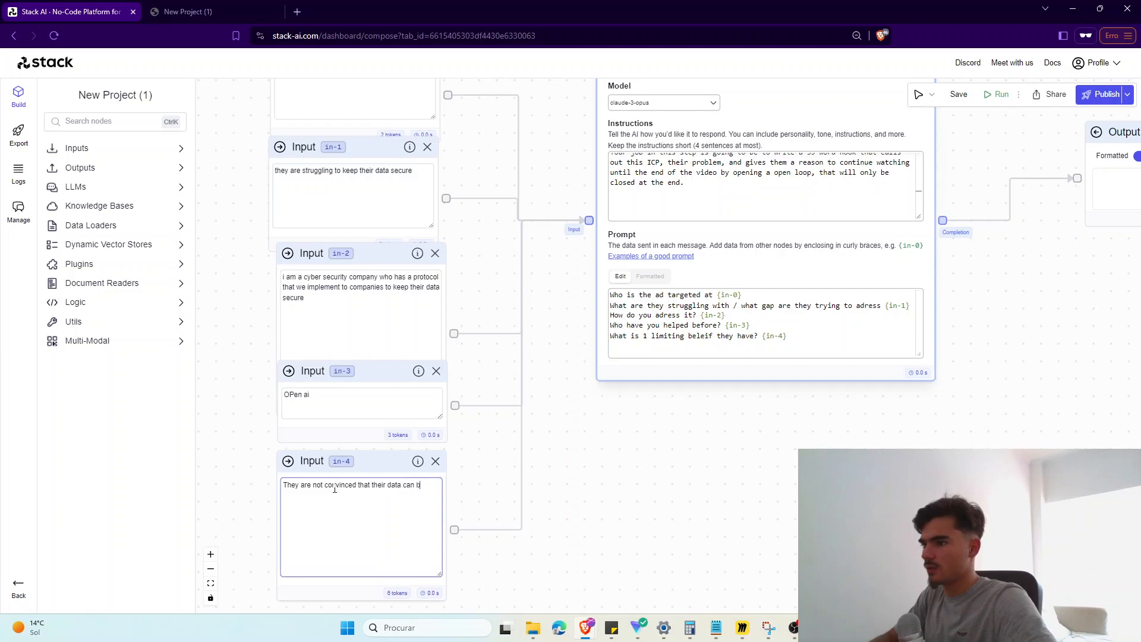
text(e fully secured)
Step: Run the workflow with the five filled inputs
scroll(539, 549, down, 3)
scroll(659, 523, up, 5)
scroll(724, 256, down, 3)
drag(898, 330, 735, 458)
click(995, 95)
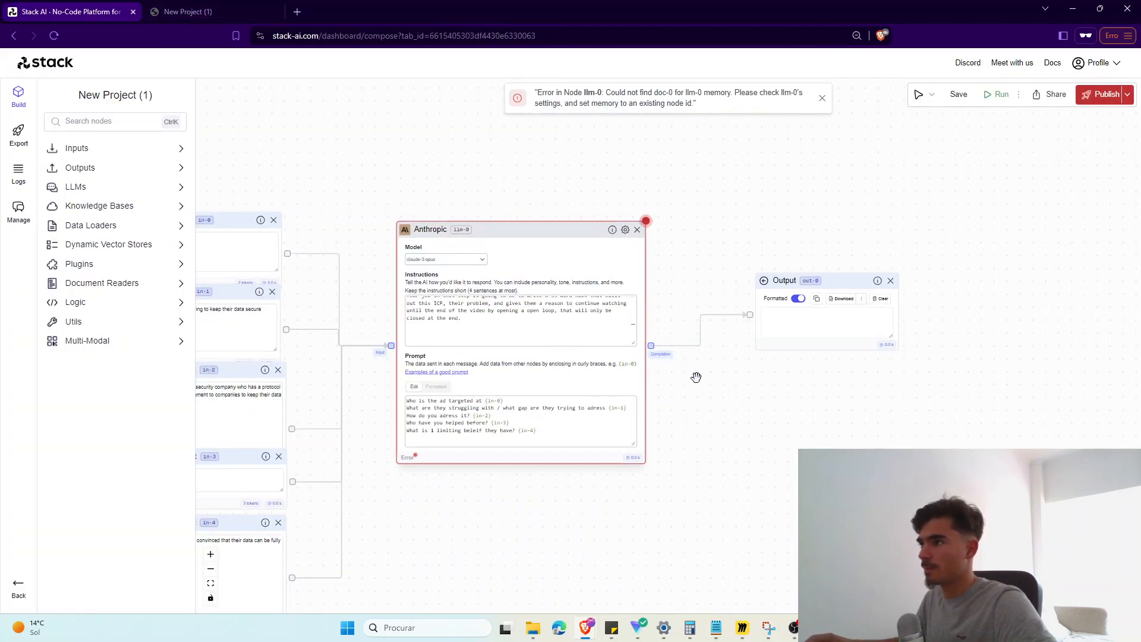
Step: Examine the flagged Anthropic node and read the error message reported for the run
drag(668, 402, 677, 401)
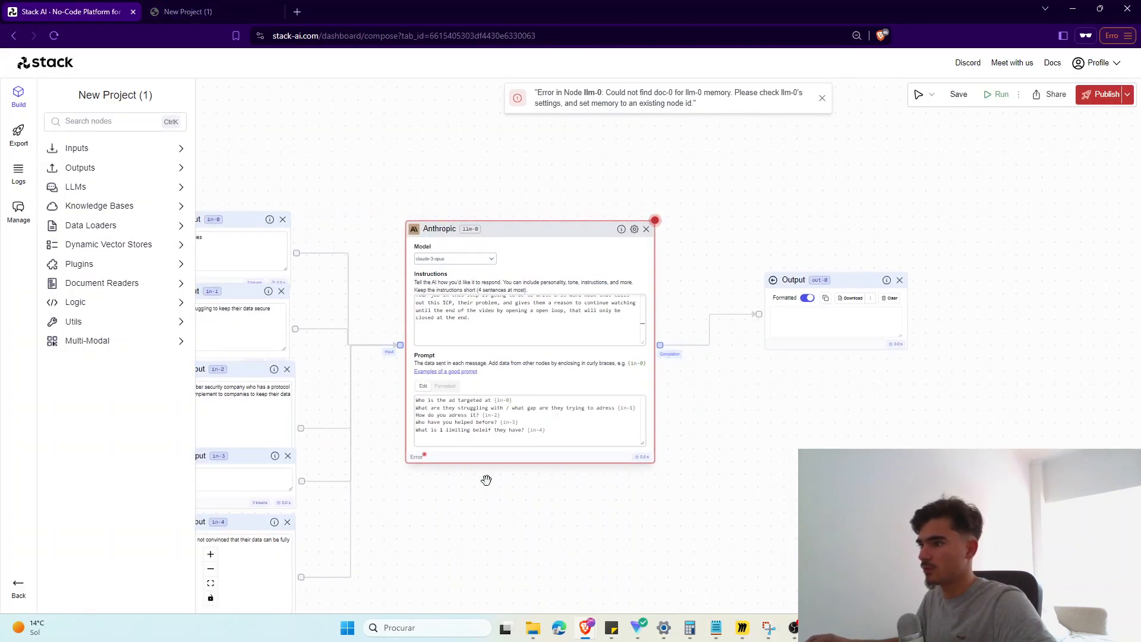
scroll(657, 415, down, 5)
scroll(562, 408, up, 5)
scroll(591, 243, up, 2)
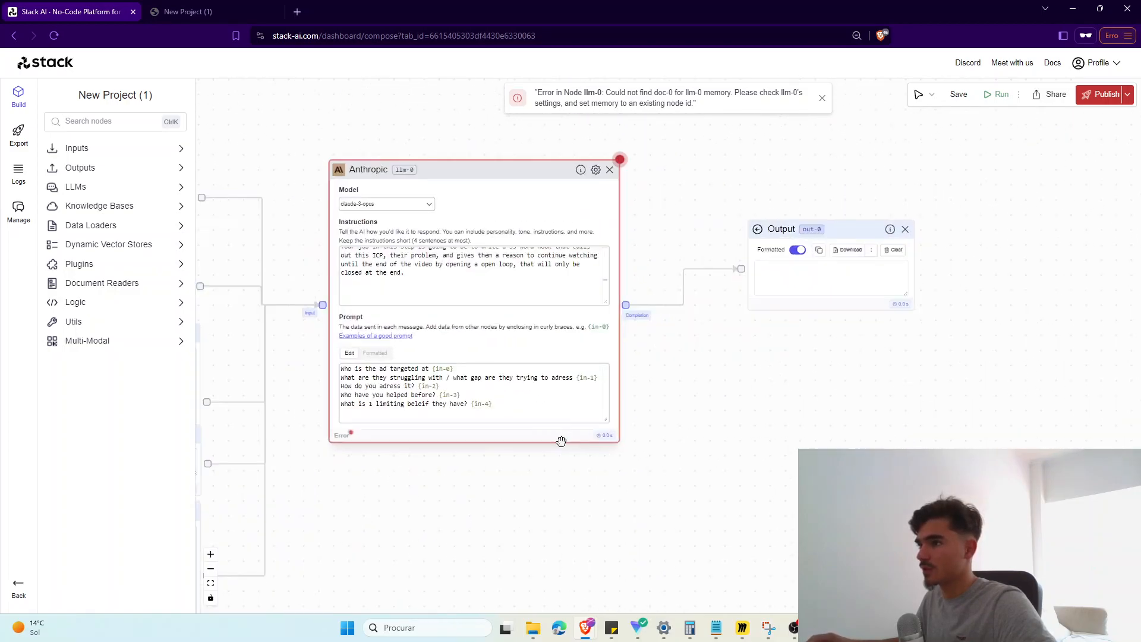
triple_click(552, 97)
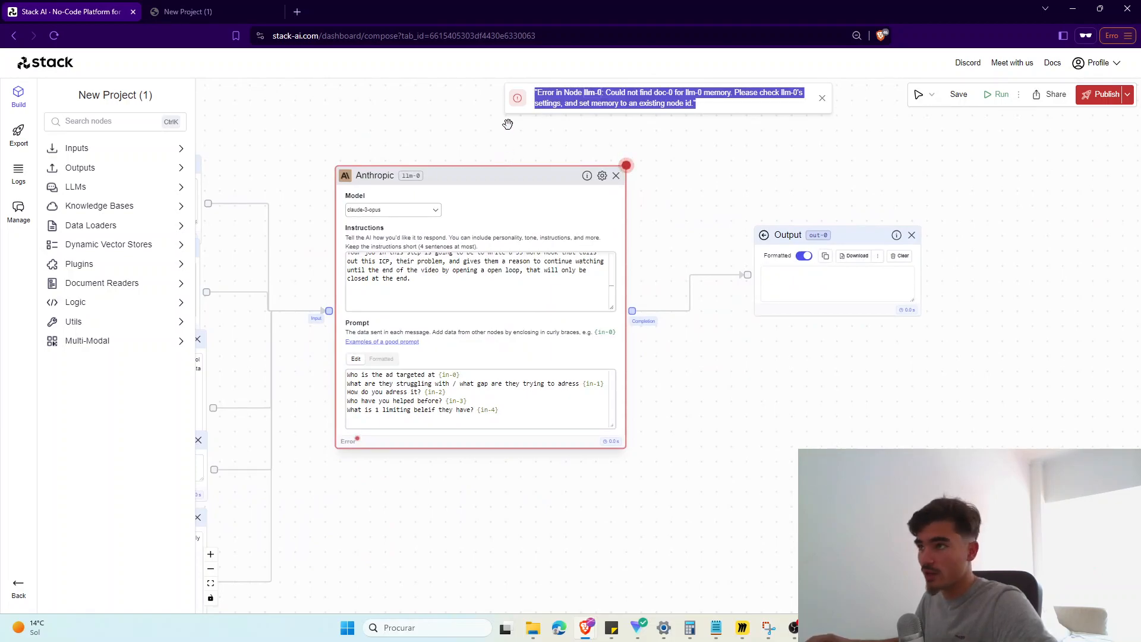
triple_click(565, 94)
click(615, 101)
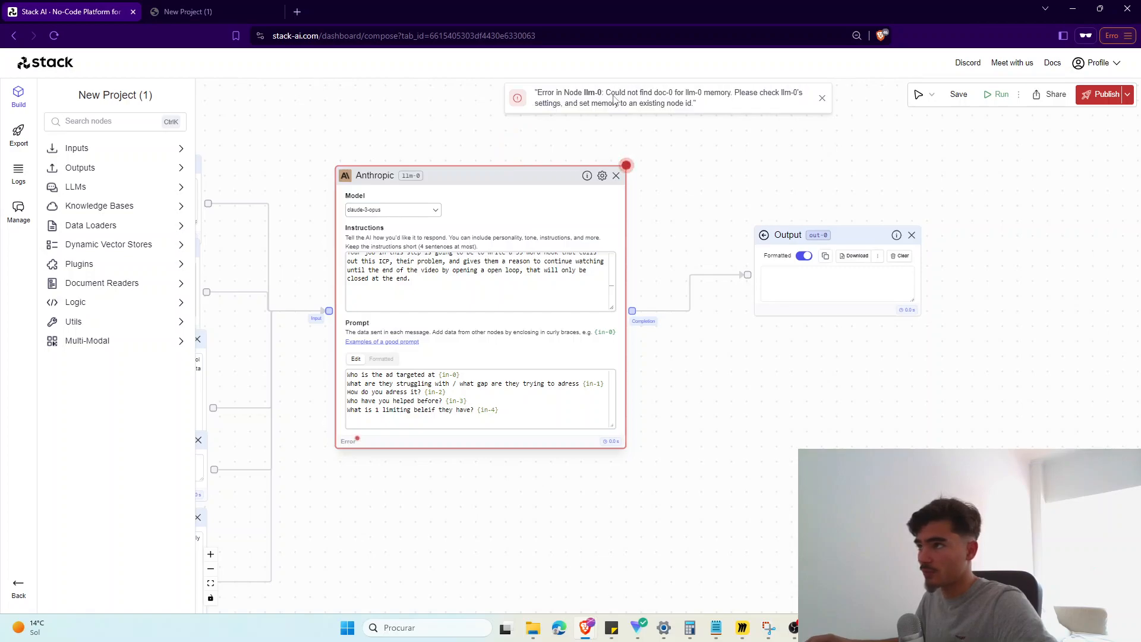
Step: Set the Anthropic node's memory input ID to in-0 in the llm-0 settings
drag(555, 93, 676, 98)
click(612, 95)
click(675, 98)
click(603, 177)
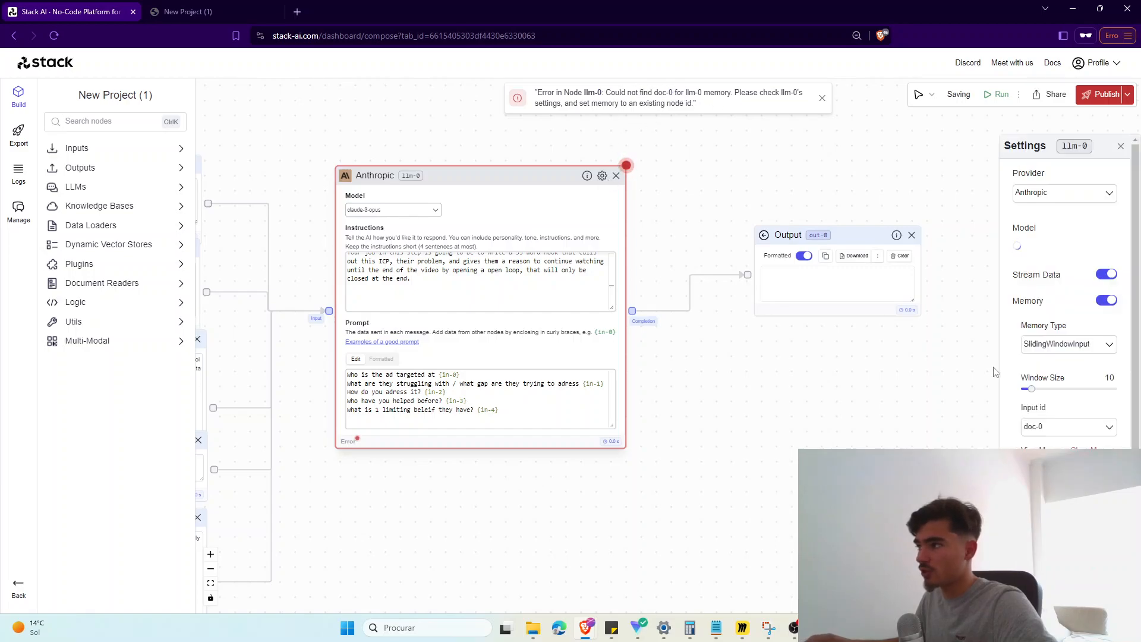
scroll(1039, 390, down, 1)
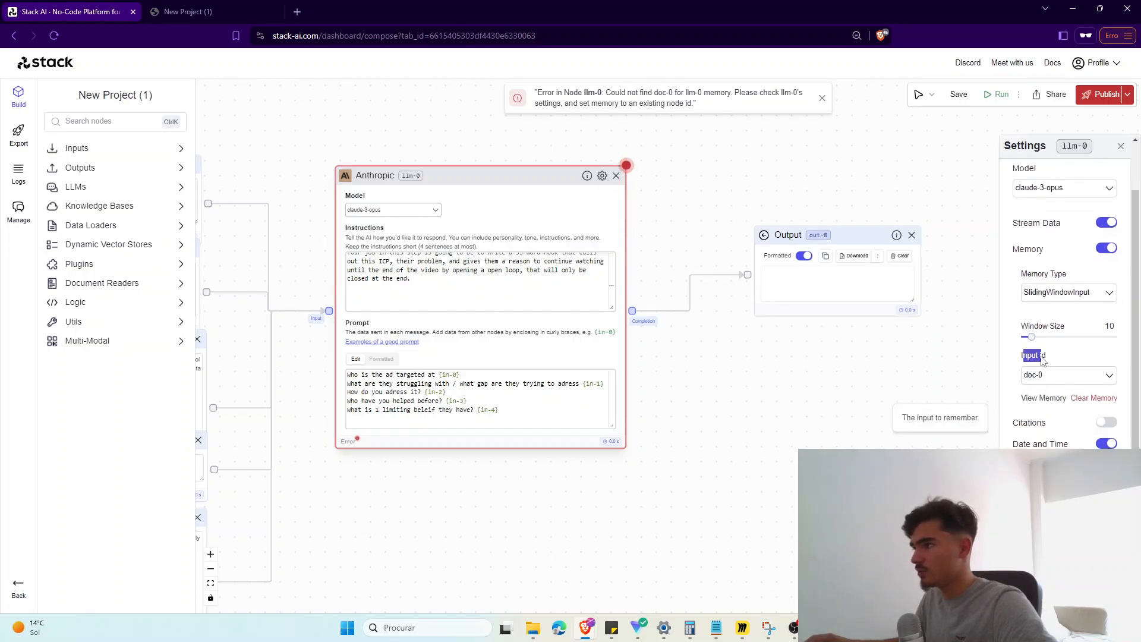
click(1035, 380)
click(1043, 400)
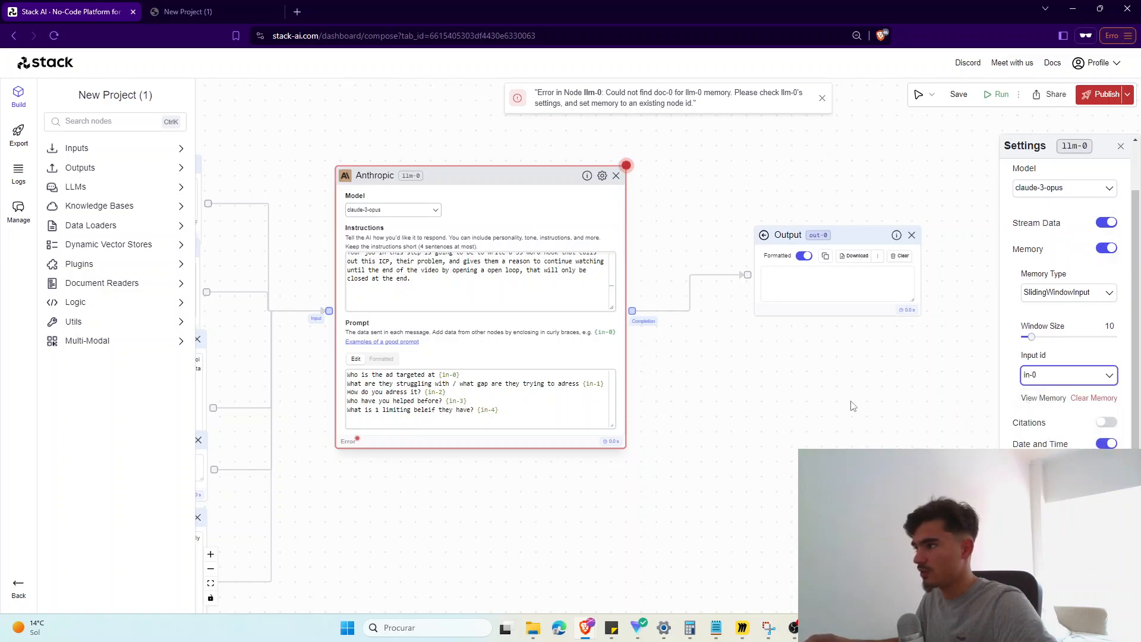
click(1037, 375)
click(1045, 419)
click(1049, 378)
click(1048, 402)
click(796, 410)
Step: Run the workflow with the corrected memory input
scroll(825, 410, down, 2)
drag(825, 409, 850, 415)
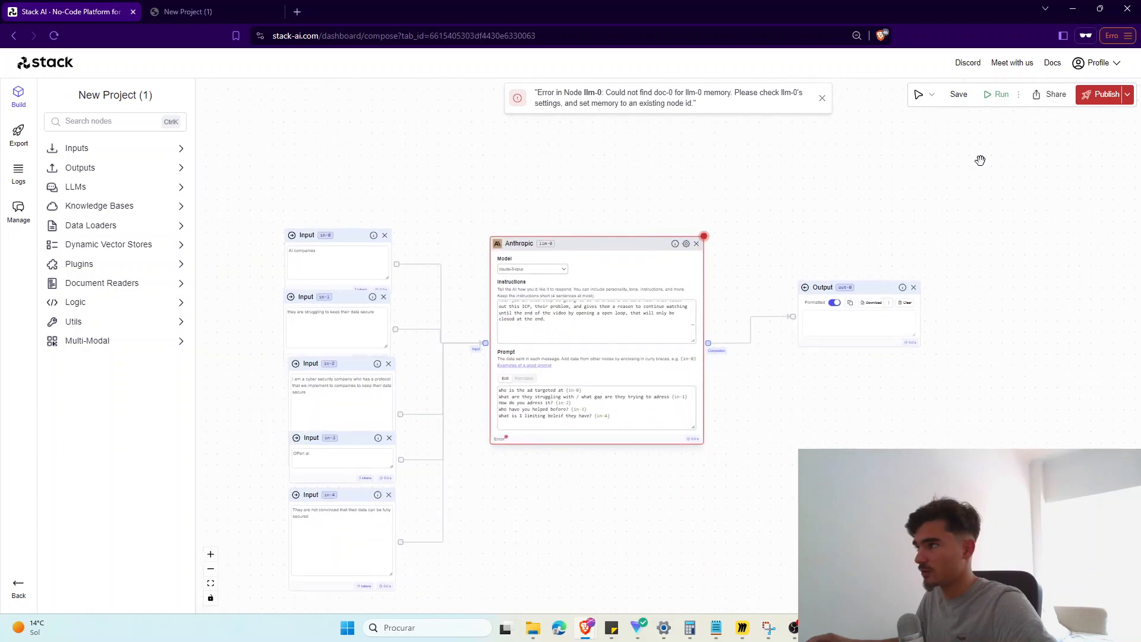
click(1001, 96)
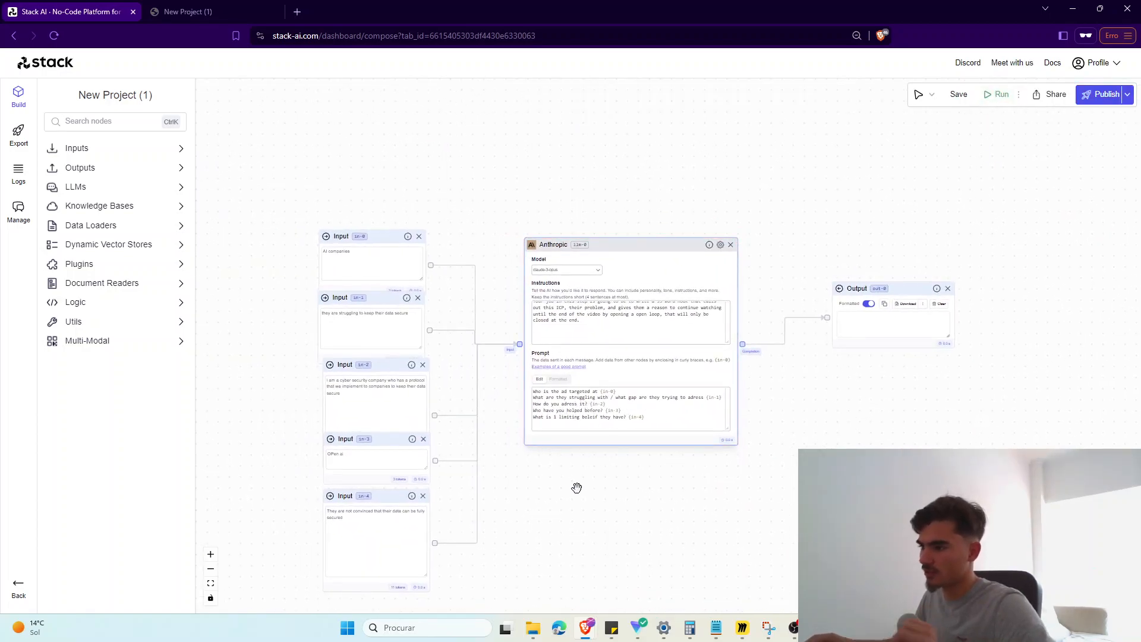
scroll(582, 498, up, 1)
drag(581, 498, 545, 479)
scroll(552, 495, down, 1)
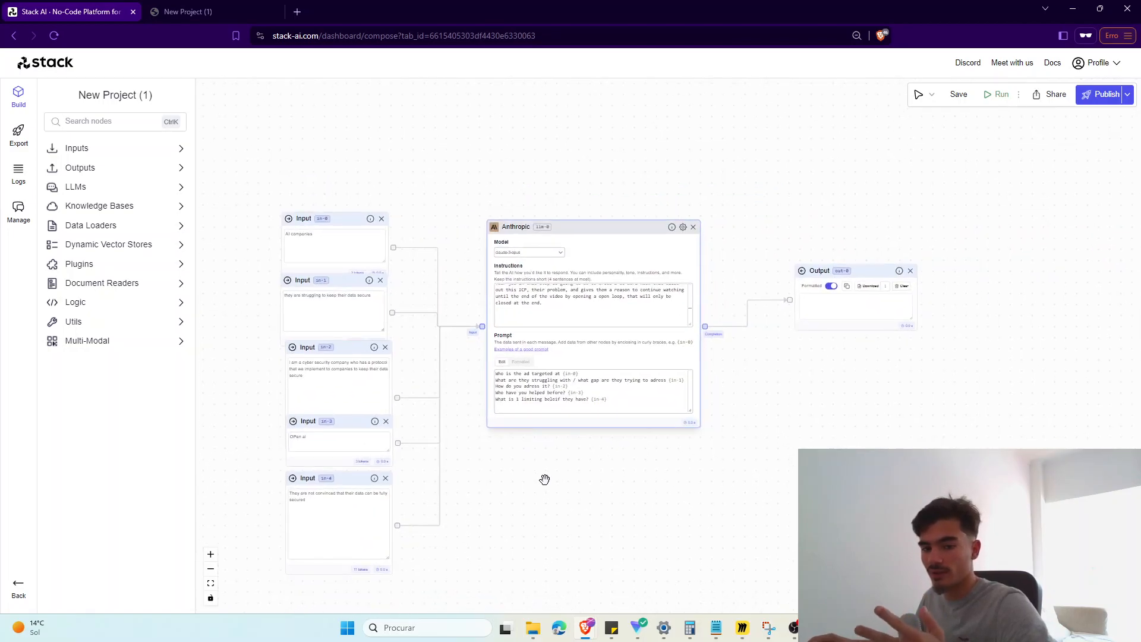
drag(545, 480, 563, 478)
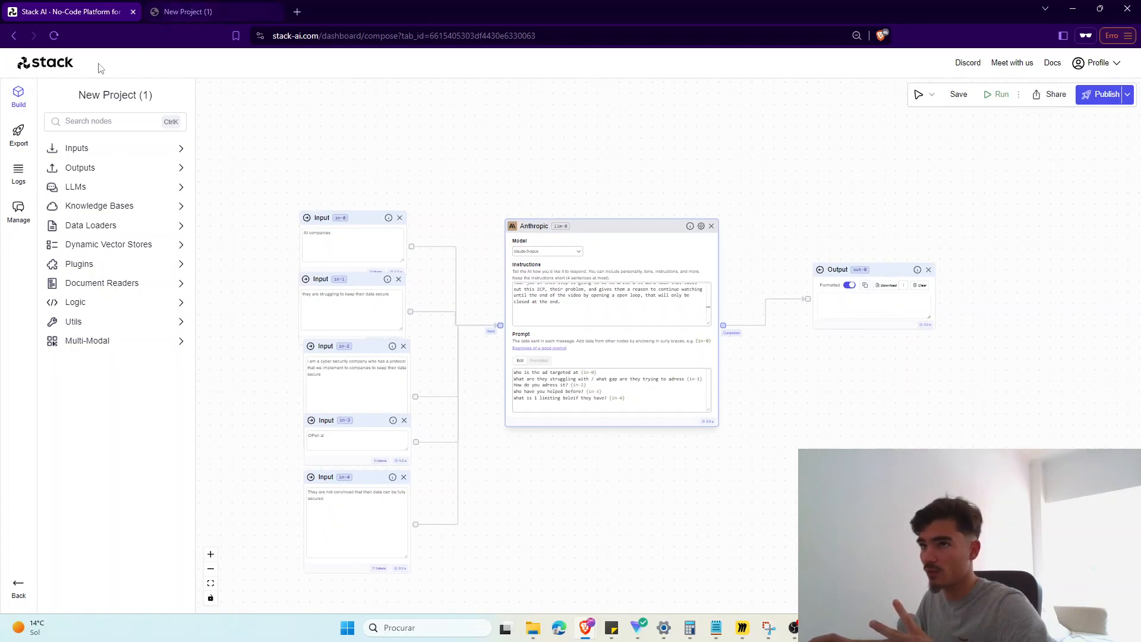
Step: Review the published New Project (1) form, including its question fields and the out-0 output area
click(230, 9)
drag(277, 82, 725, 558)
click(725, 558)
click(97, 6)
drag(547, 442, 575, 400)
click(376, 436)
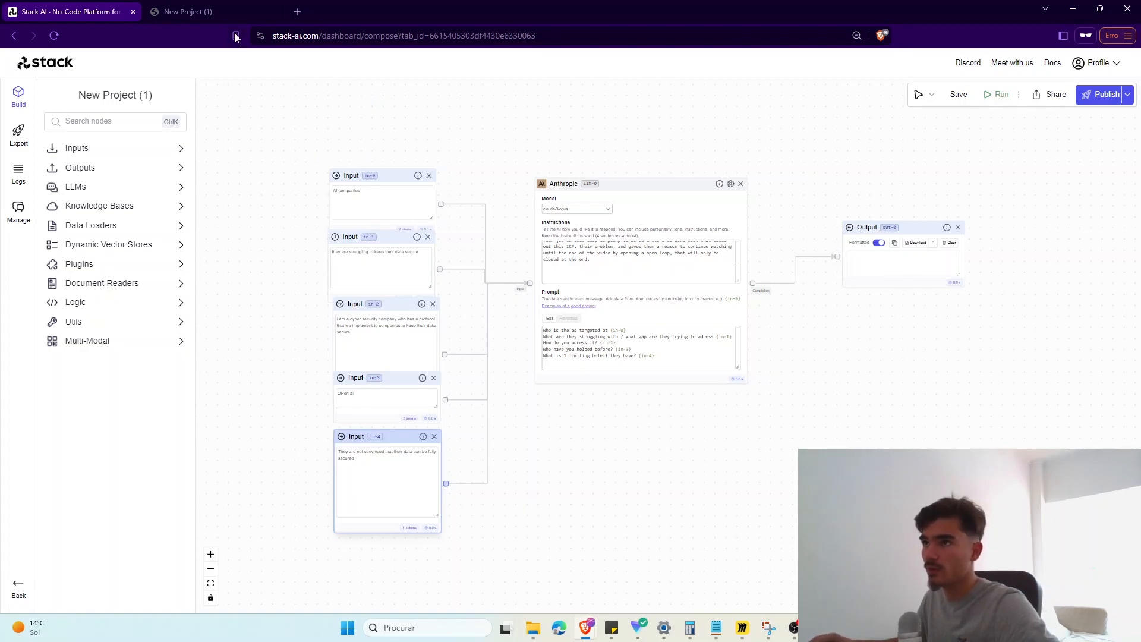
click(189, 12)
drag(274, 74, 832, 511)
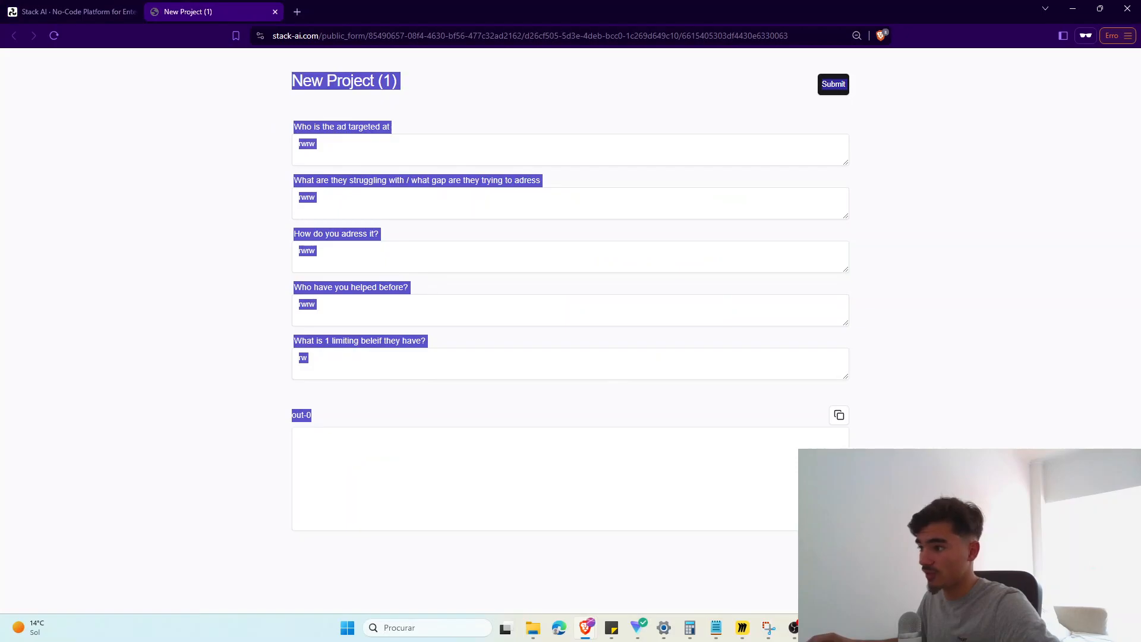
click(832, 511)
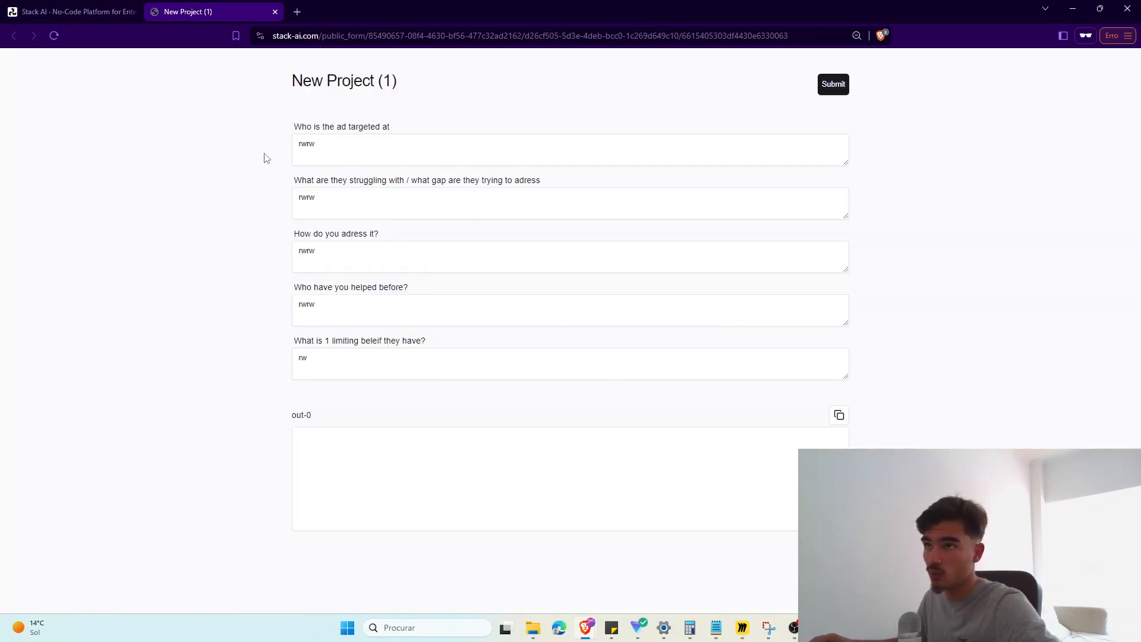
Step: Return to the workflow editor and run the workflow once more
click(88, 11)
click(997, 94)
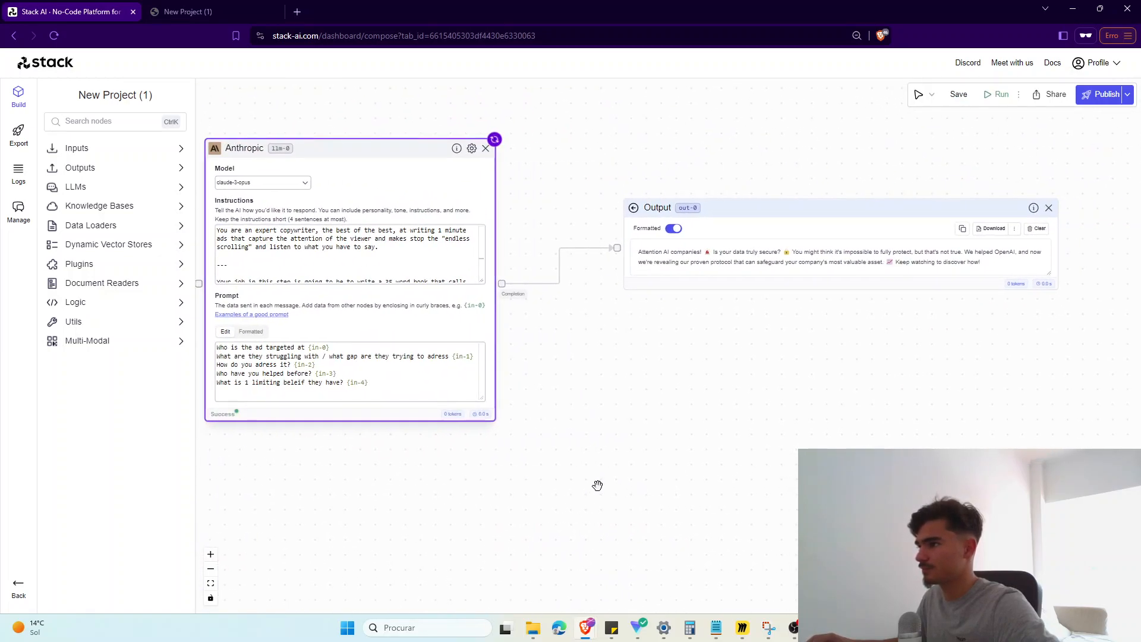
Step: Append a "--" divider and the lines "Don't give me emojis." and "Write at a B2B tone." to the Anthropic instructions
scroll(476, 297, down, 5)
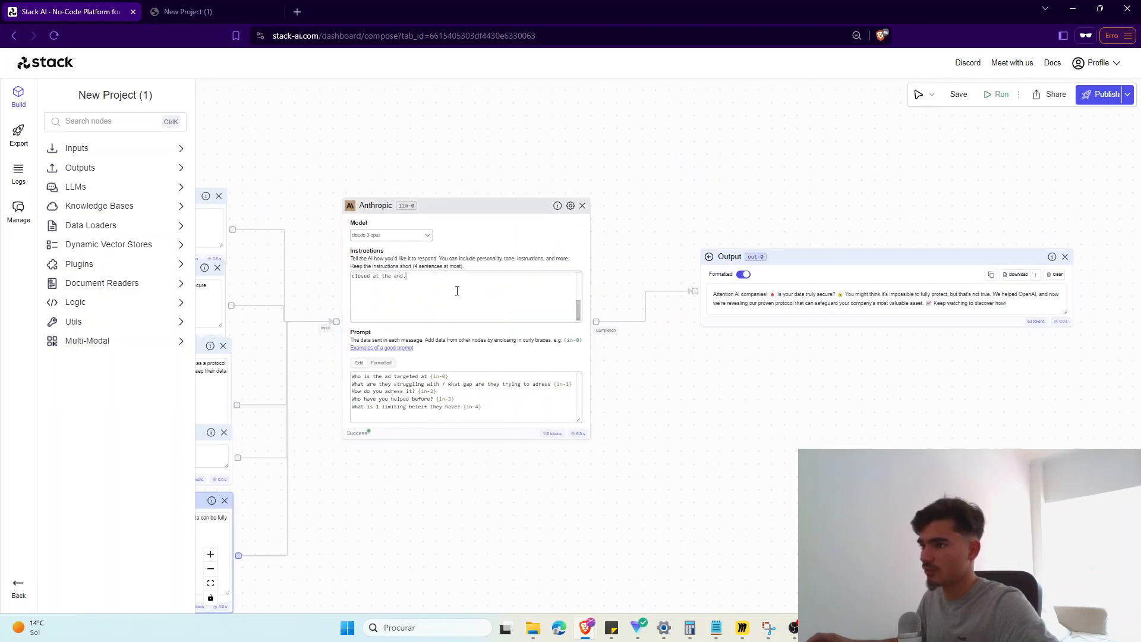
key(Return)
key(Return)
text(--)
key(Return)
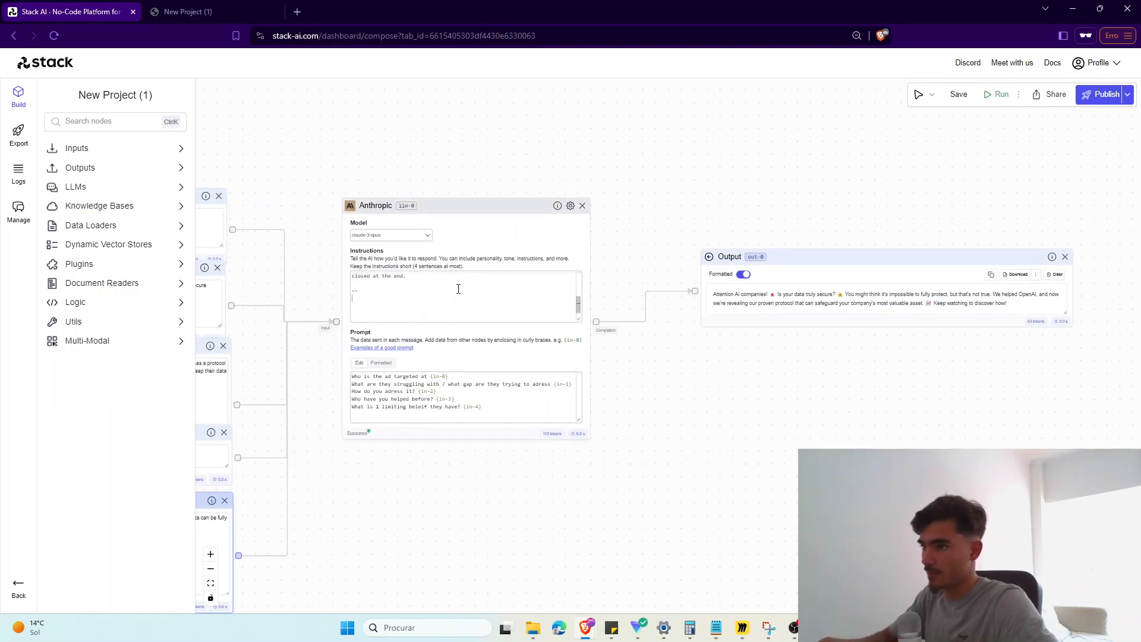
text(Don't give me emojis. W)
key(Return)
text(Write at a B2B tone.)
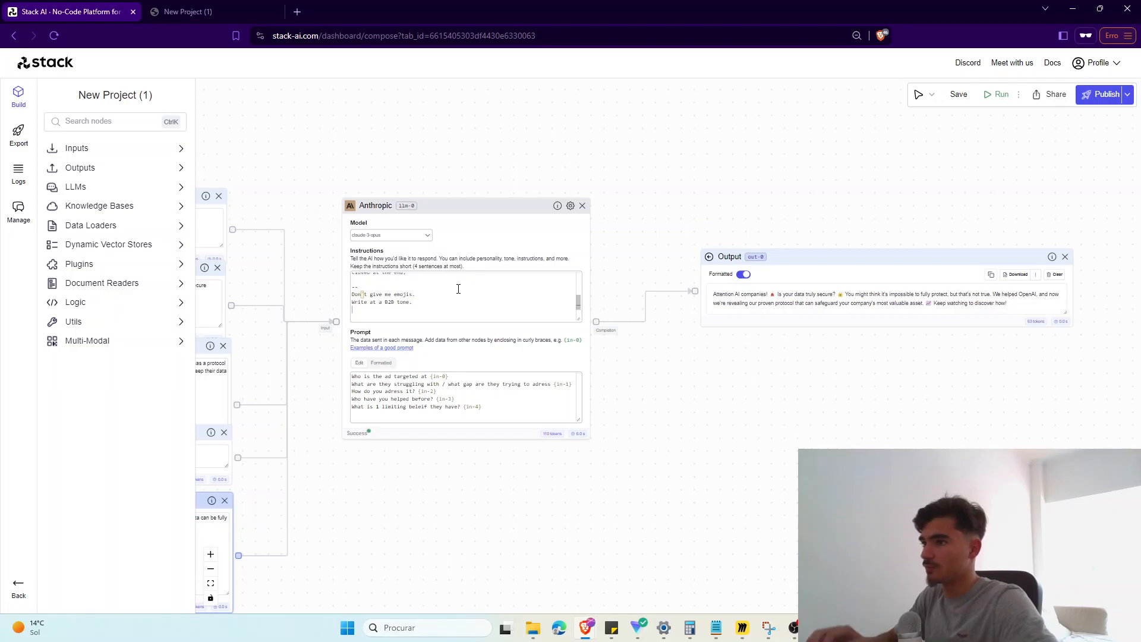
scroll(458, 289, up, 1)
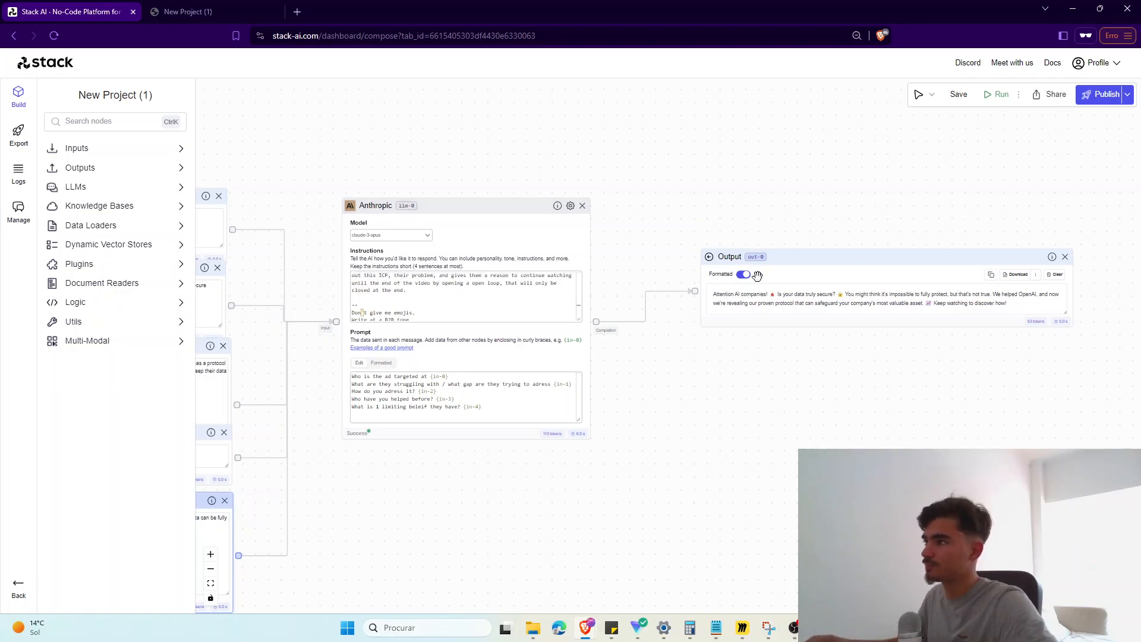
Step: Run the workflow with the revised instructions and read the hook generated in the Output node
click(992, 95)
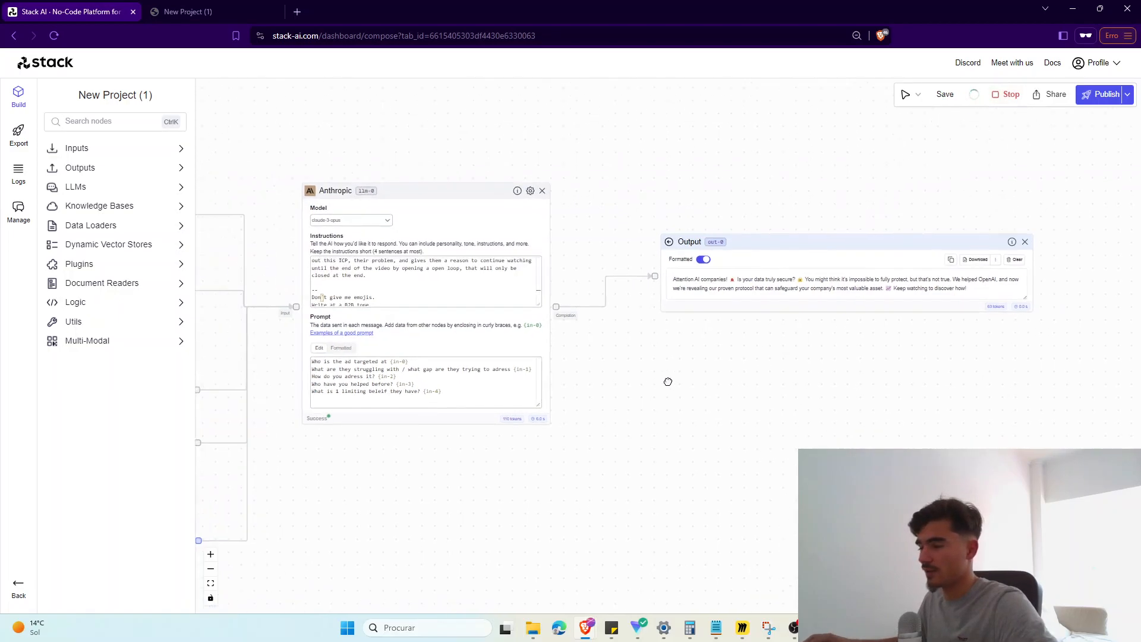
scroll(315, 253, down, 2)
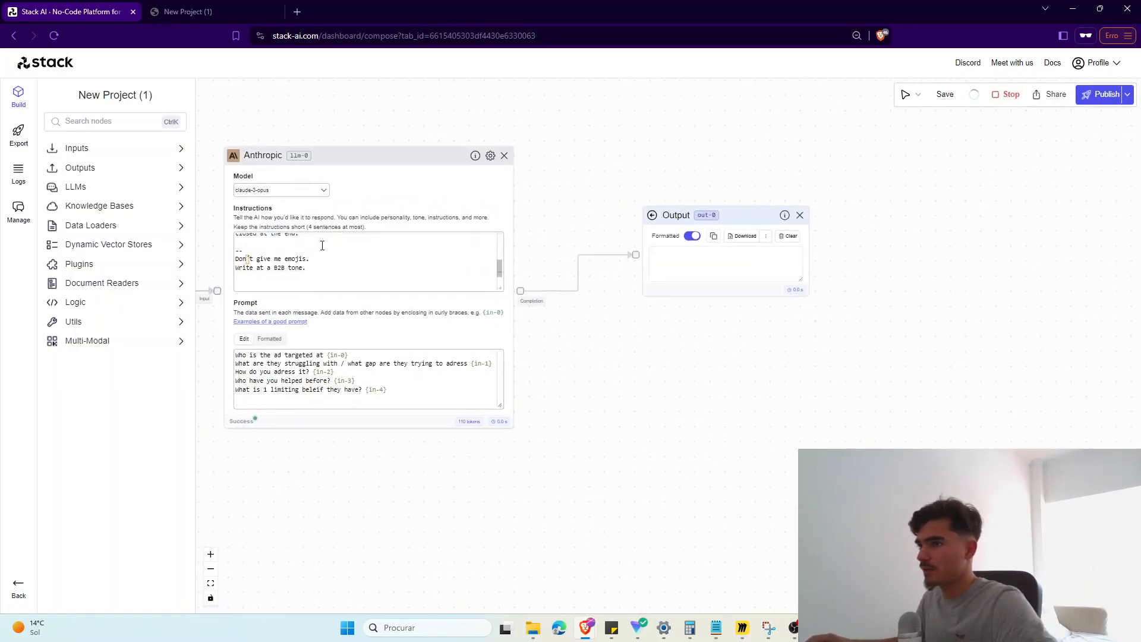
mouse_move(281, 242)
mouse_down()
mouse_move(241, 261)
mouse_move(277, 279)
mouse_move(287, 259)
mouse_up()
click(288, 259)
scroll(290, 265, down, 1)
drag(684, 369, 432, 390)
scroll(612, 369, up, 2)
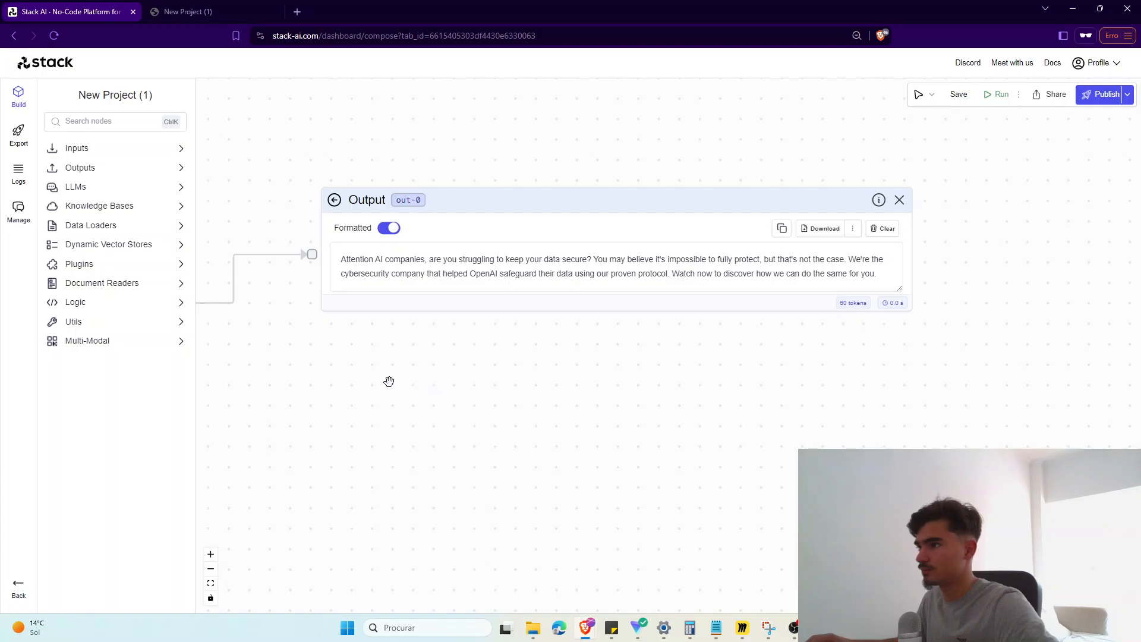
Step: Insert "The open loop must promise a certain reward if they watch until the end of the video." above the divider in the Anthropic instructions
drag(423, 383, 781, 376)
drag(560, 382, 787, 429)
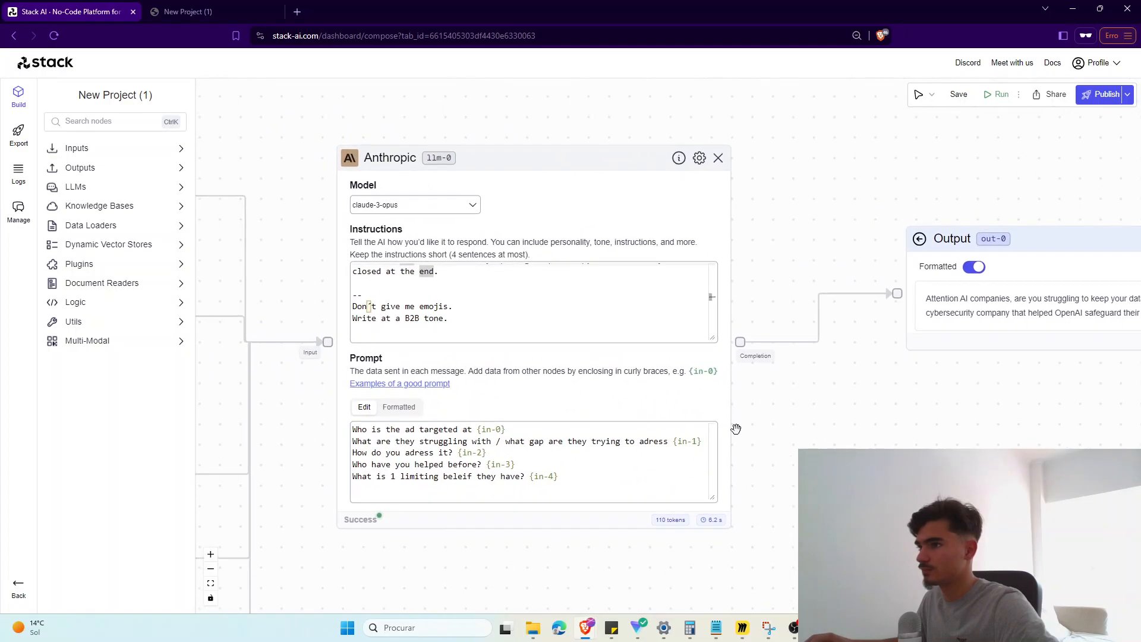
scroll(487, 314, up, 1)
scroll(624, 334, down, 1)
click(489, 300)
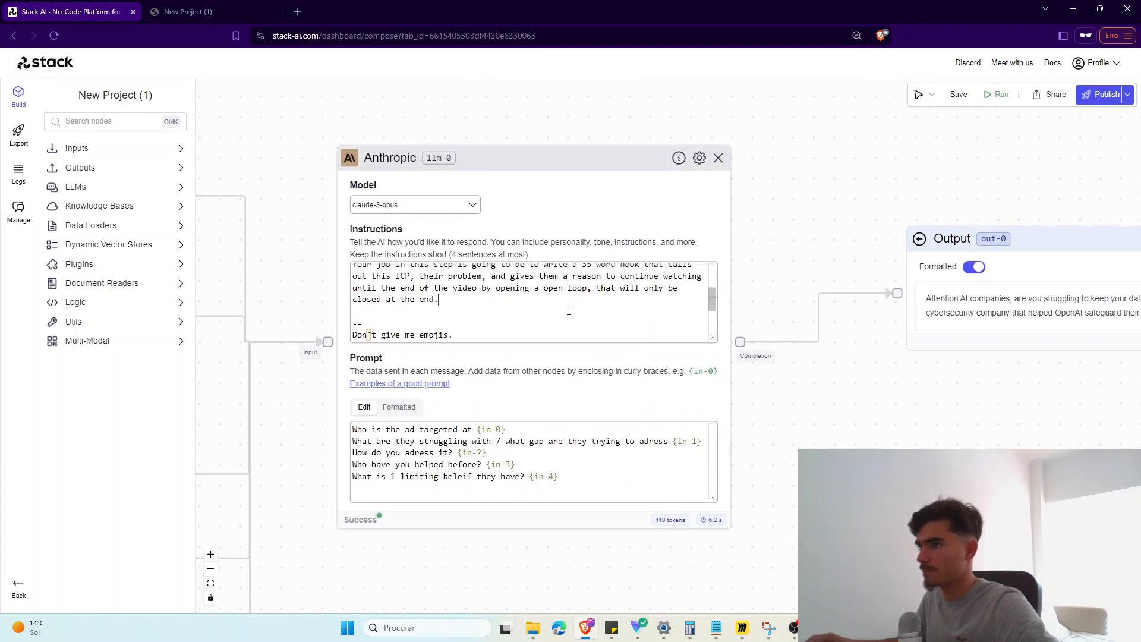
key(Return)
key(Return)
text(The open lo)
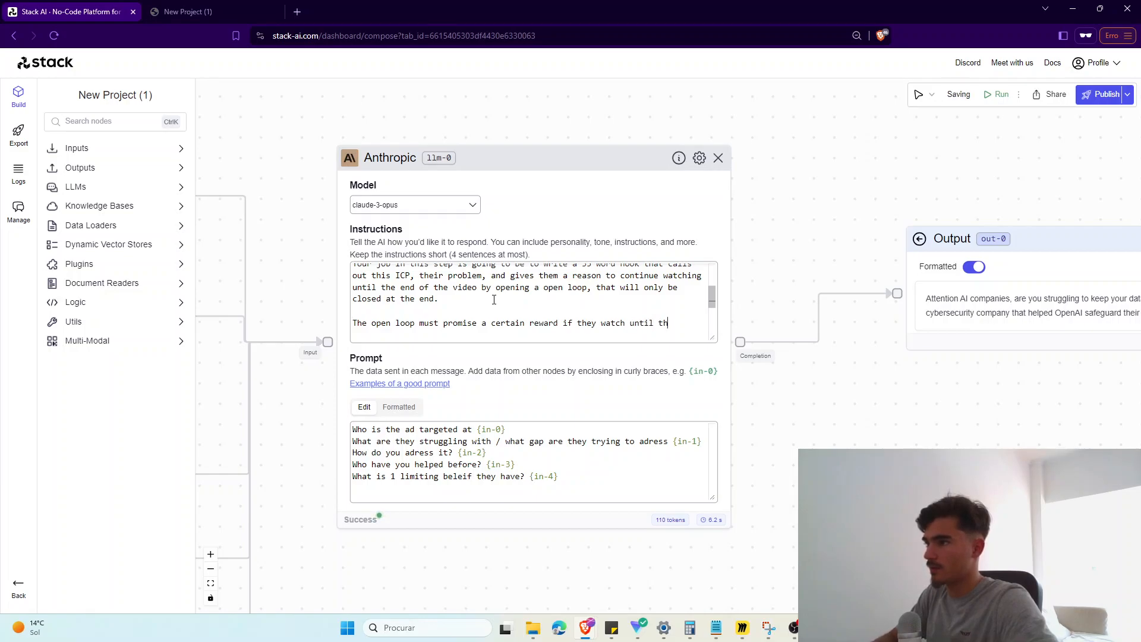
text(of the video.)
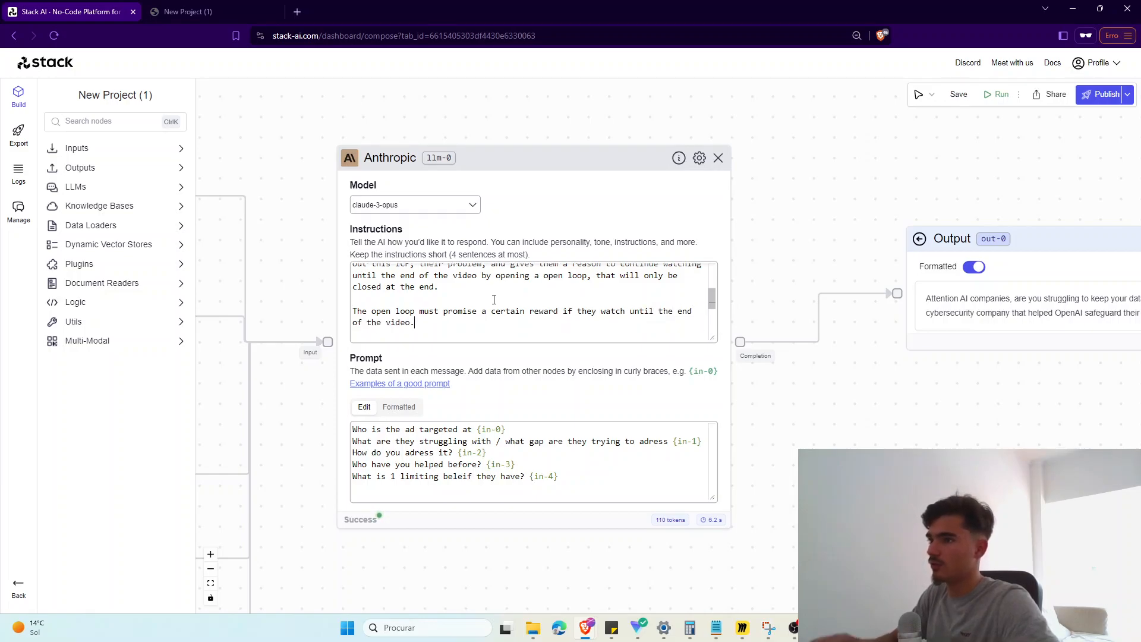
Step: Rearrange the existing Input nodes higher on the canvas to make room beneath in-4
drag(870, 442, 552, 411)
drag(665, 410, 739, 362)
drag(607, 506, 703, 479)
scroll(527, 484, down, 2)
drag(454, 494, 703, 453)
scroll(510, 456, down, 1)
drag(507, 455, 476, 433)
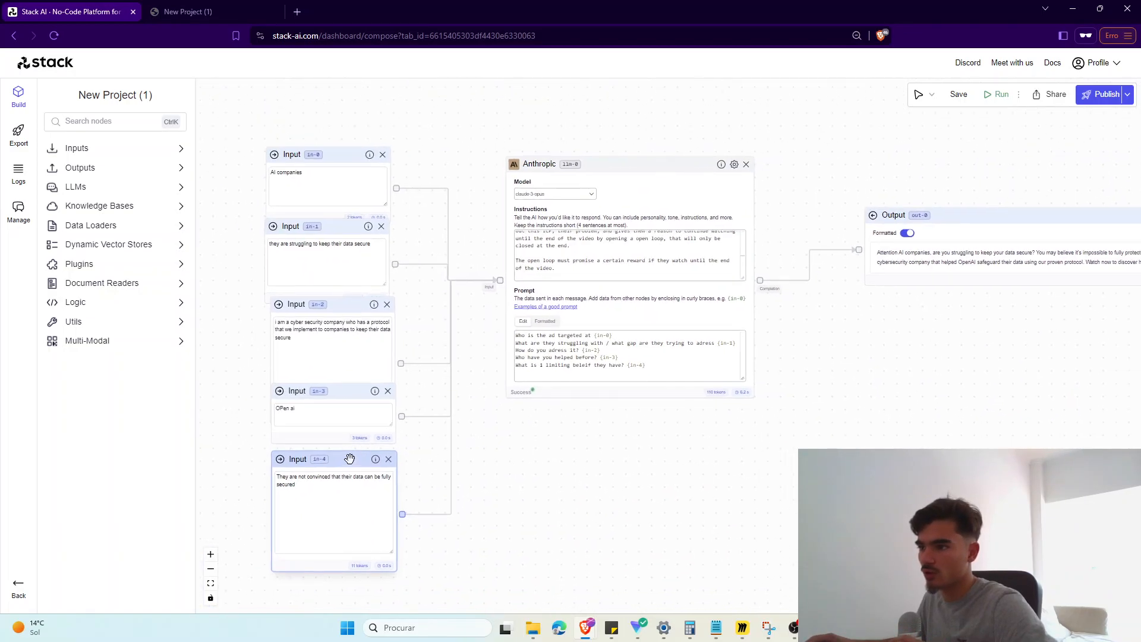
drag(318, 156, 327, 103)
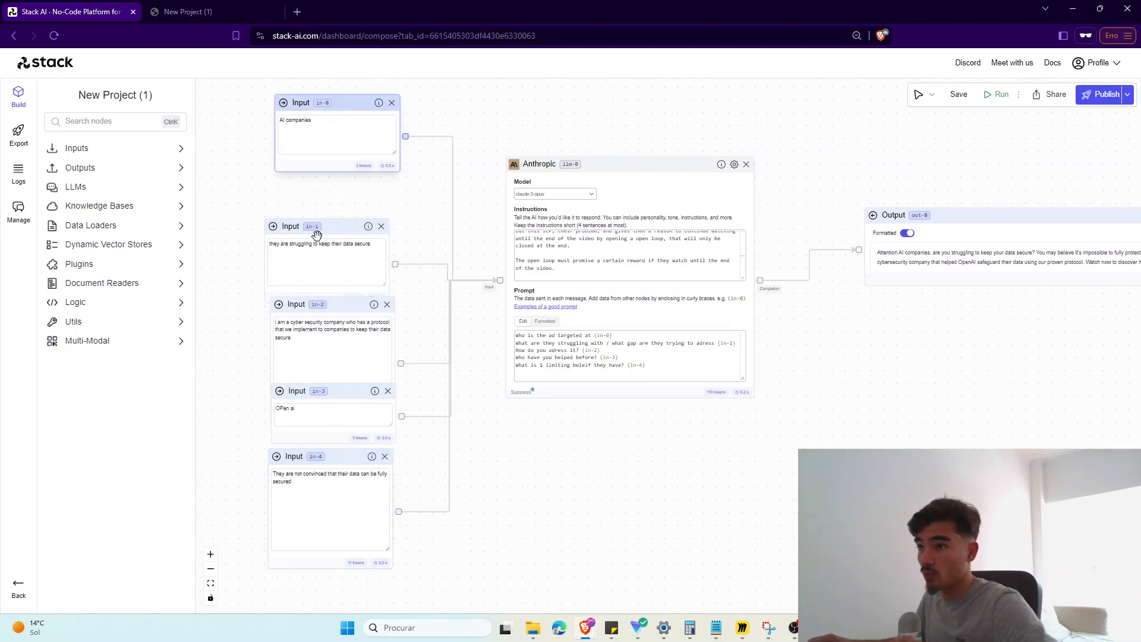
drag(315, 226, 325, 184)
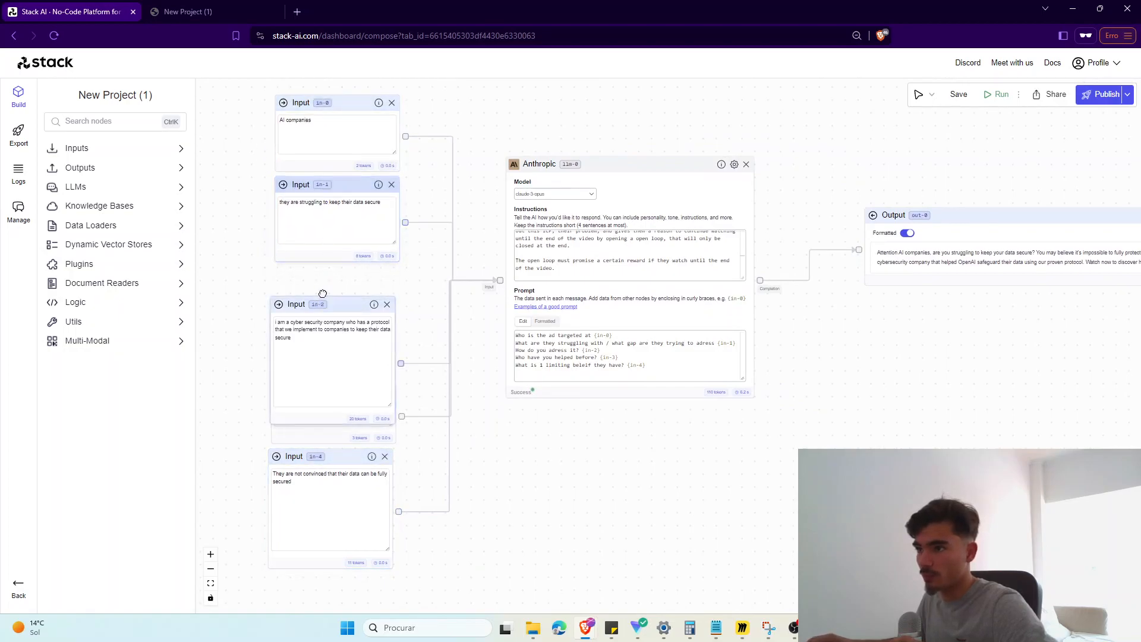
drag(321, 303, 316, 274)
click(322, 439)
drag(496, 532, 483, 524)
Step: Add a sixth Input node beneath in-4 and connect it to the Anthropic node's input
click(99, 152)
drag(109, 171, 264, 498)
drag(374, 528, 472, 266)
drag(504, 480, 448, 505)
scroll(448, 505, up, 1)
scroll(499, 477, up, 1)
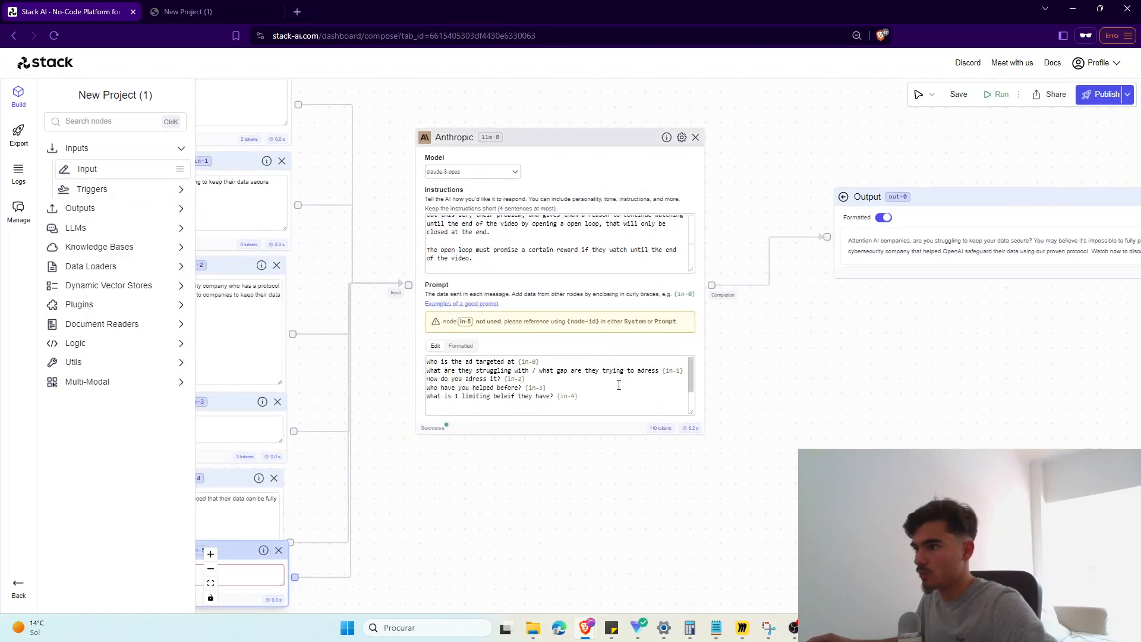
Step: Add the line "The reward at the end of the video: {in-5}" to the end of the Anthropic prompt
click(618, 392)
key(Return)
text(The reward at the e)
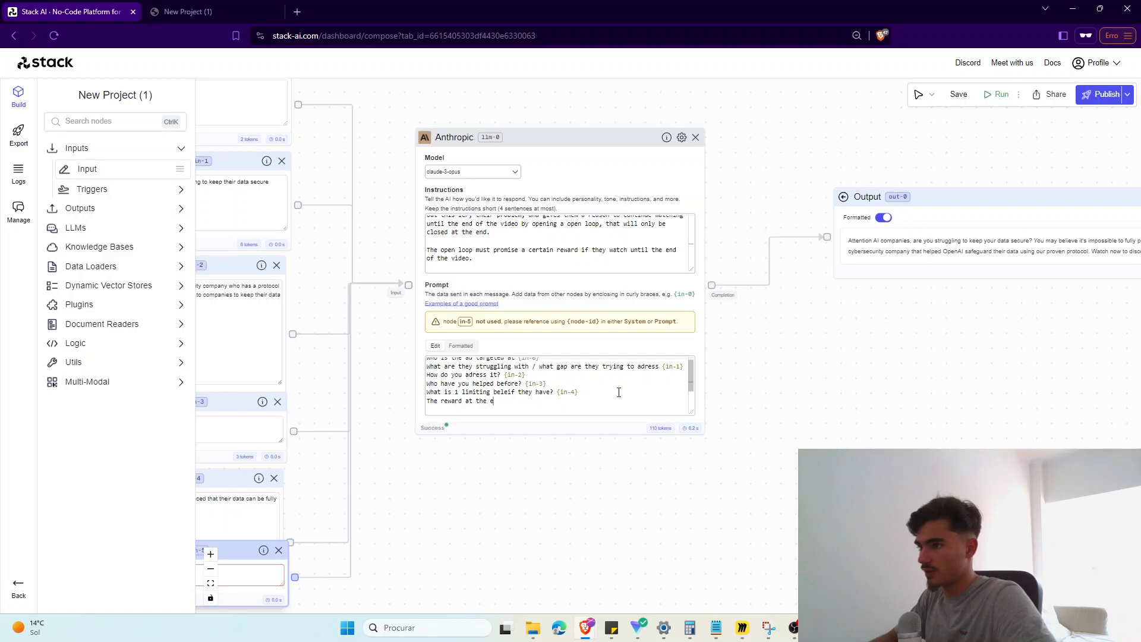
text(nd of the video)
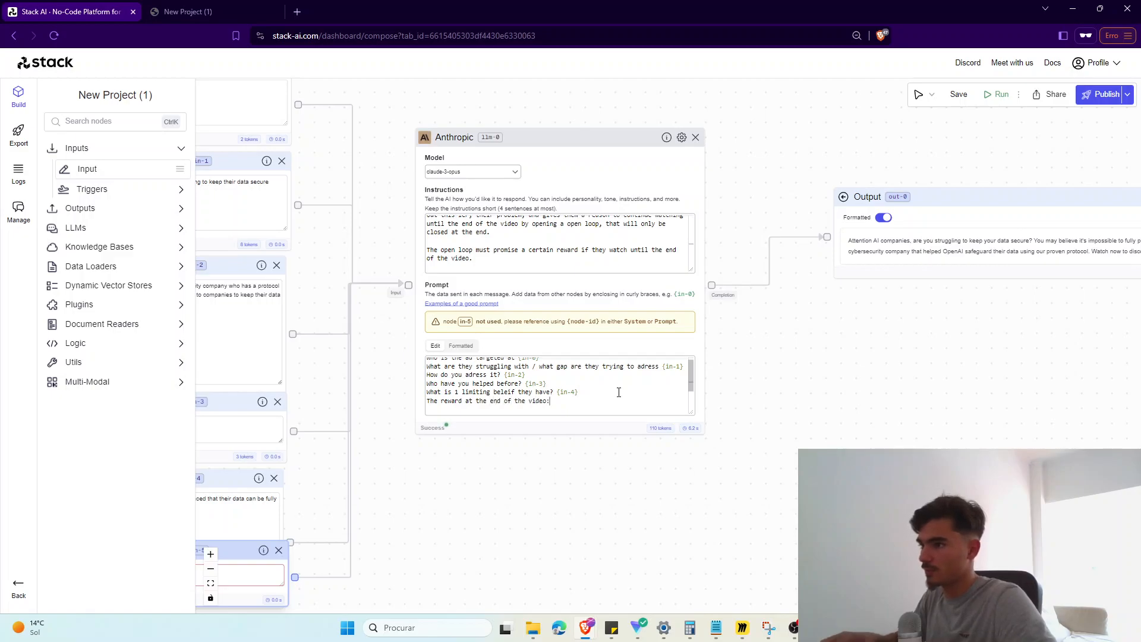
text(: {)
key(Up)
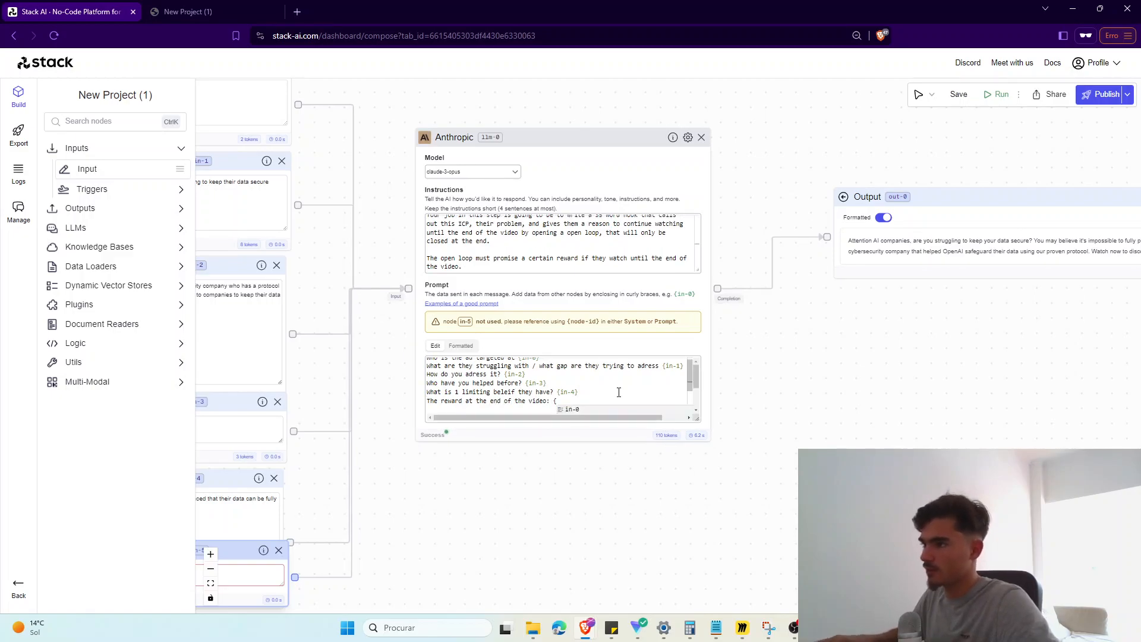
key(Return)
scroll(616, 390, down, 2)
drag(945, 446, 820, 419)
scroll(864, 316, up, 2)
click(995, 94)
scroll(644, 349, down, 3)
drag(588, 411, 650, 408)
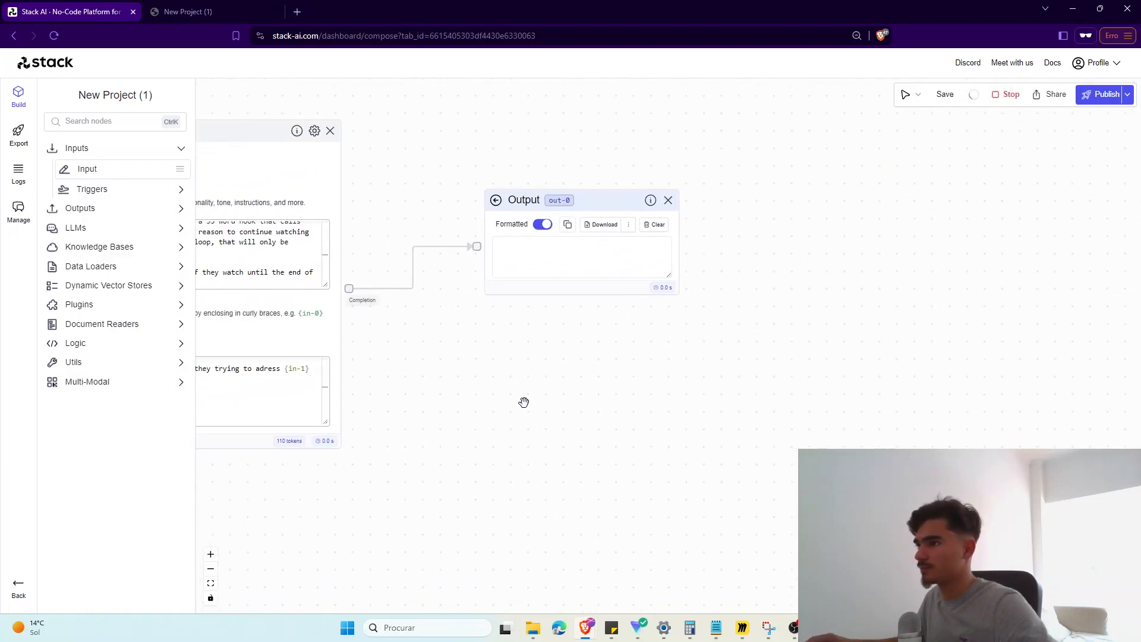
scroll(440, 480, down, 3)
drag(442, 481, 792, 341)
drag(584, 405, 638, 472)
click(997, 99)
Step: Set in-5 to "Im giving away a free product that they can use to secure up to 50% of their data. takes 2 minute to implement"
scroll(637, 472, up, 3)
click(465, 462)
text(I m)
key(BackSpace)
text(have a product)
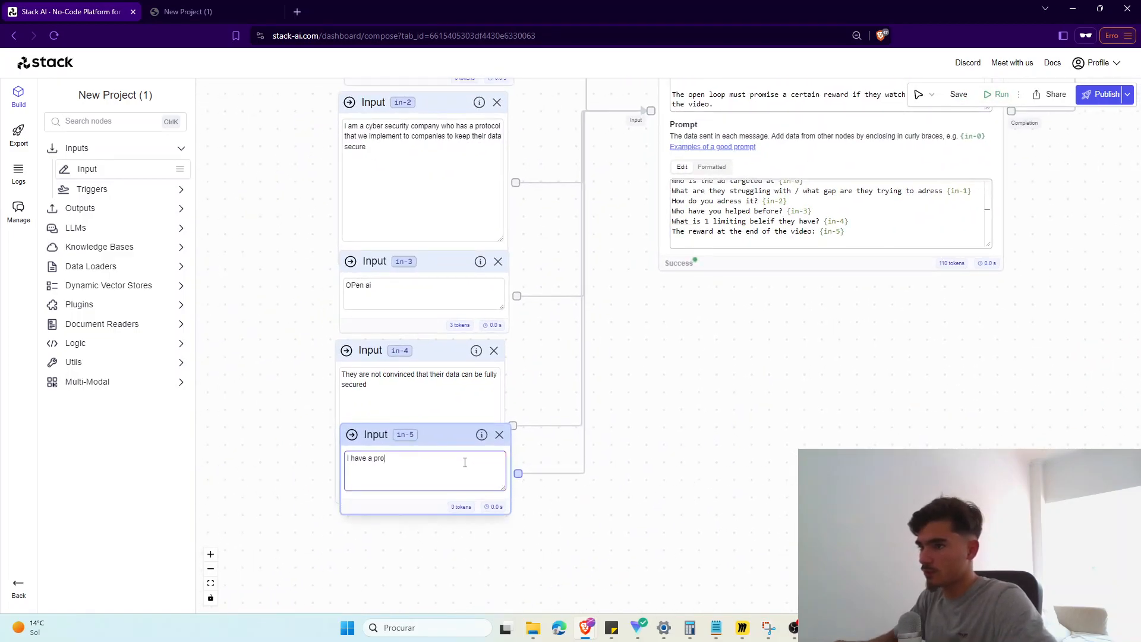
key(BackSpace)
key(BackSpace)
key(BackSpace)
key(BackSpace)
key(BackSpace)
key(BackSpace)
key(BackSpace)
key(BackSpace)
key(BackSpace)
key(BackSpace)
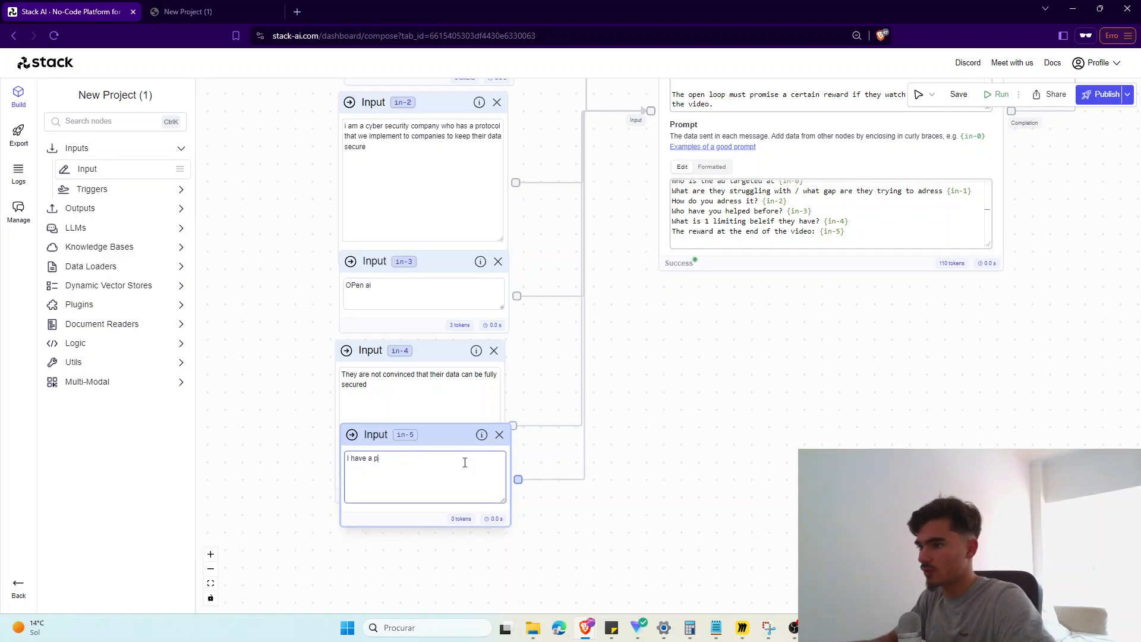
key(BackSpace)
key(BackSpace)
key(BackSpace)
key(BackSpace)
key(BackSpace)
text(m giving a)
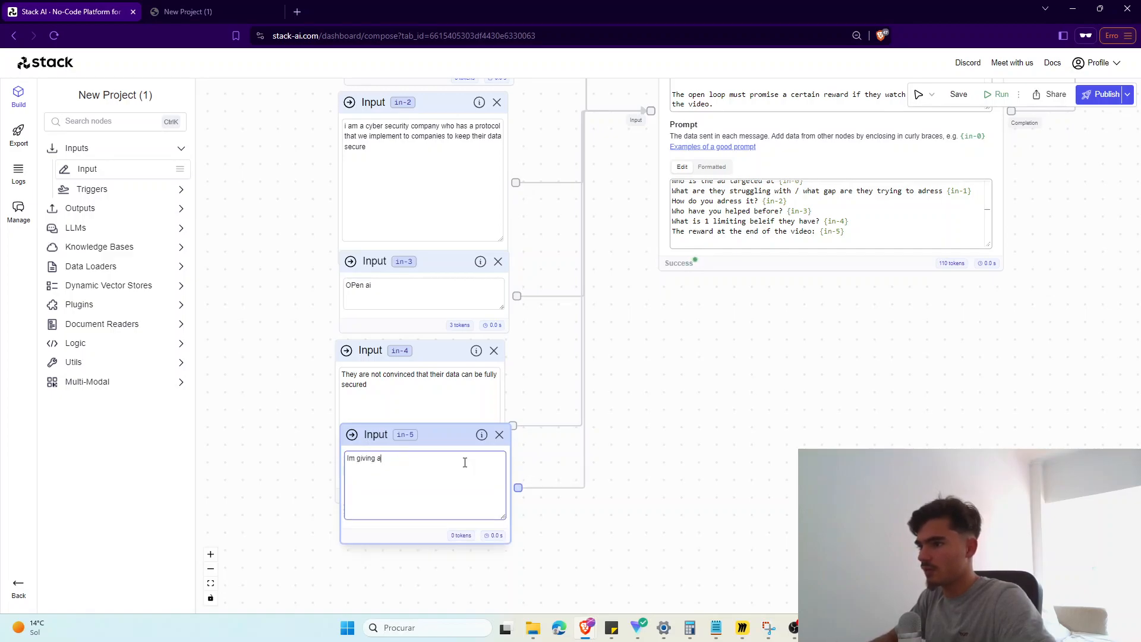
text(way a free product t)
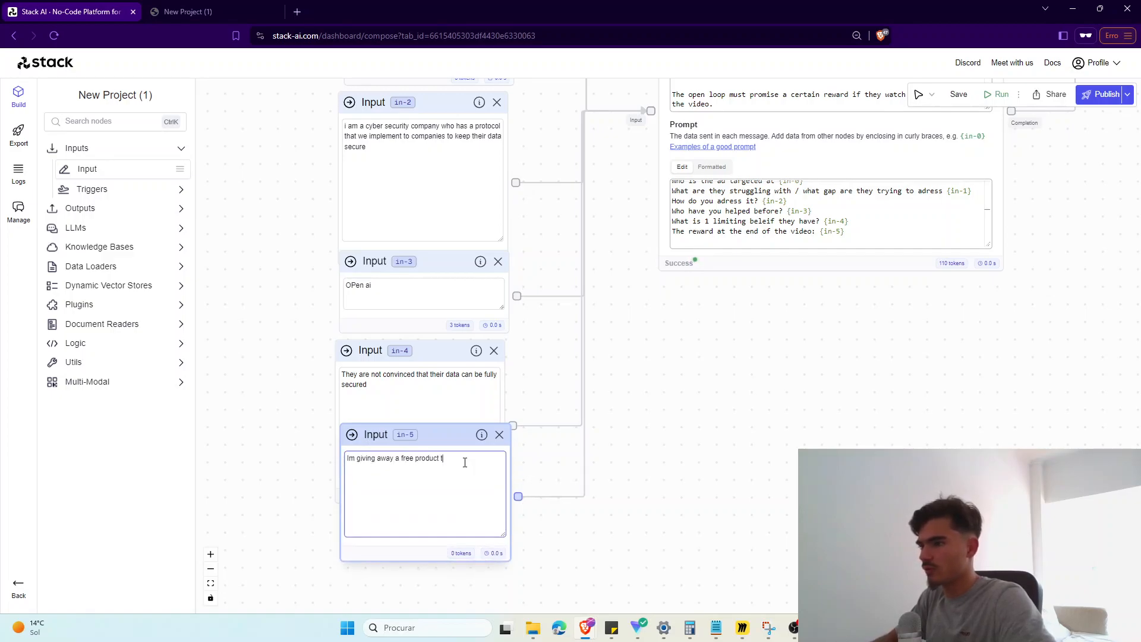
text(hat they can use to)
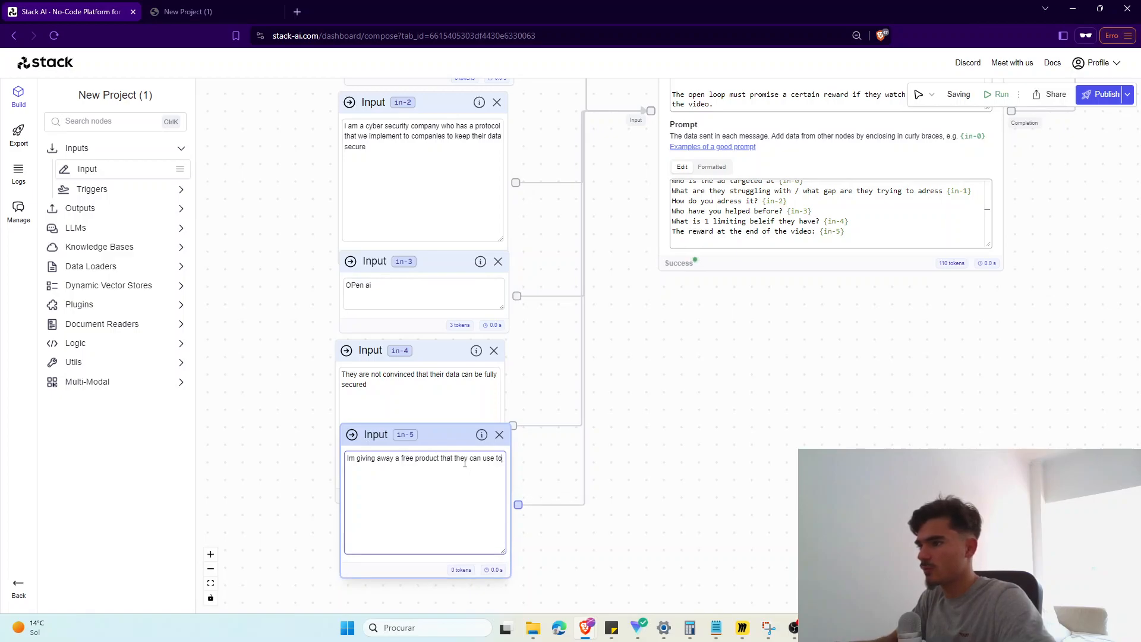
text( se)
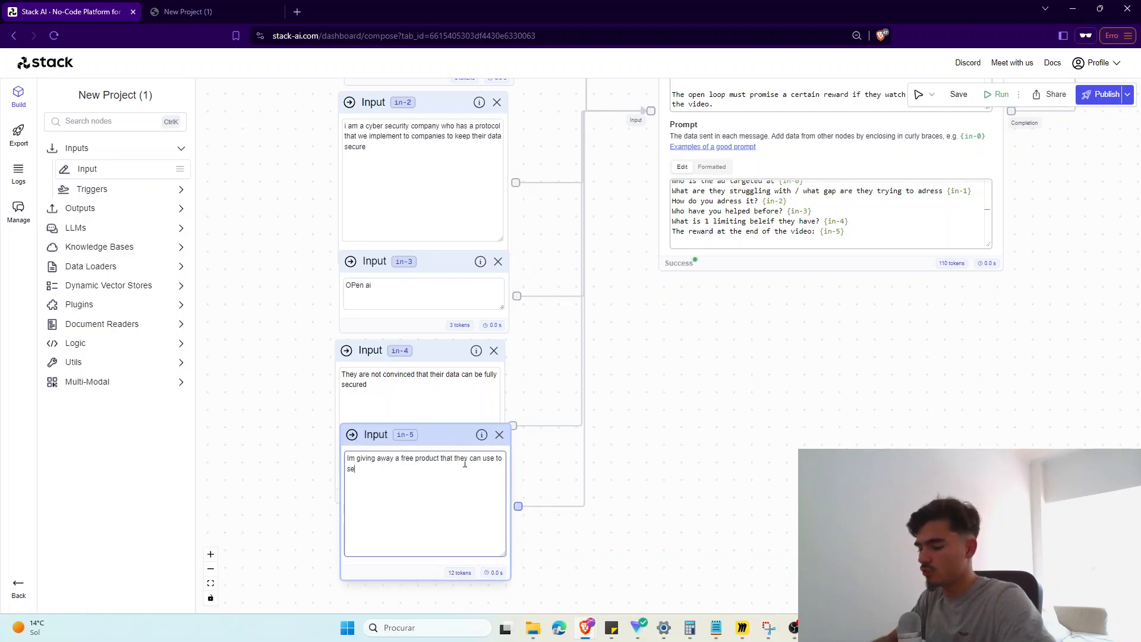
text(cure up to 5)
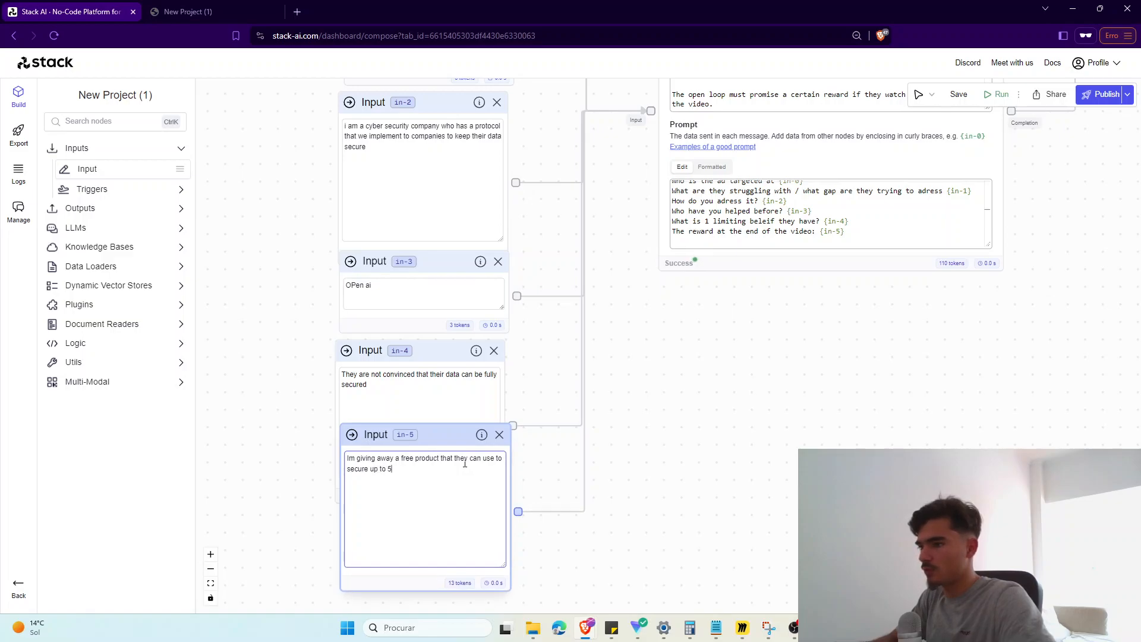
text(0% of their data)
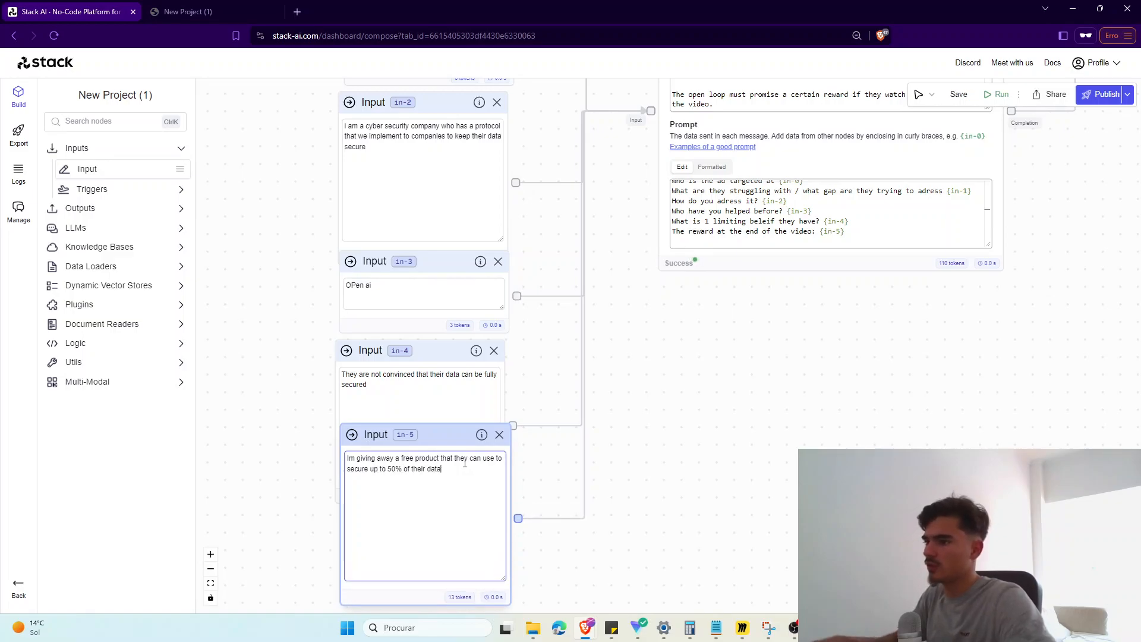
text(. takes)
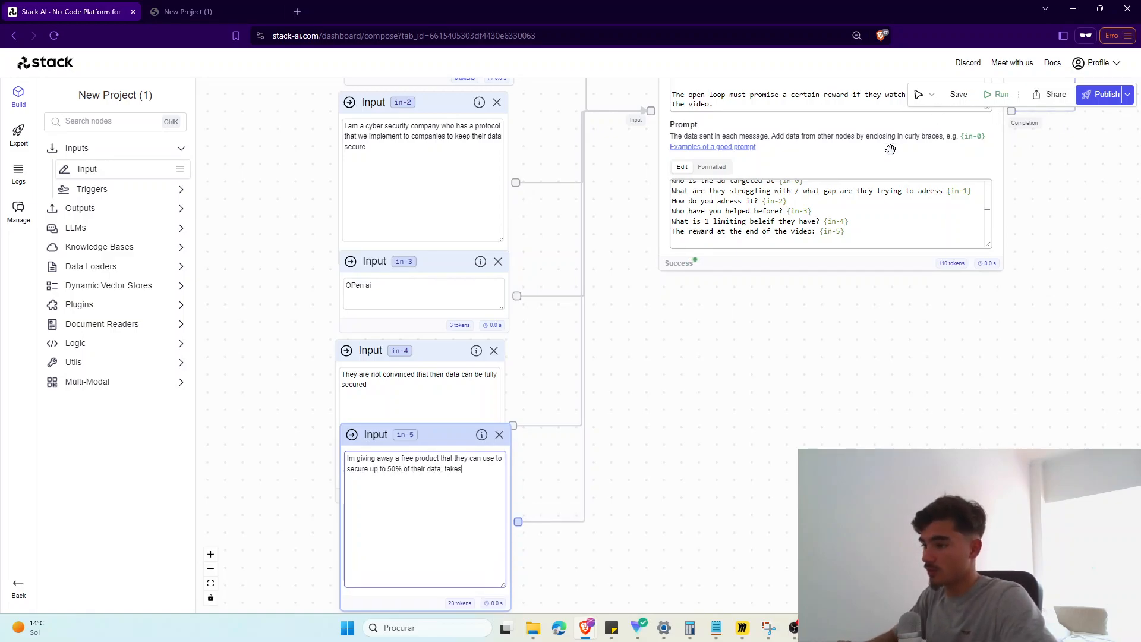
text( 2 minute)
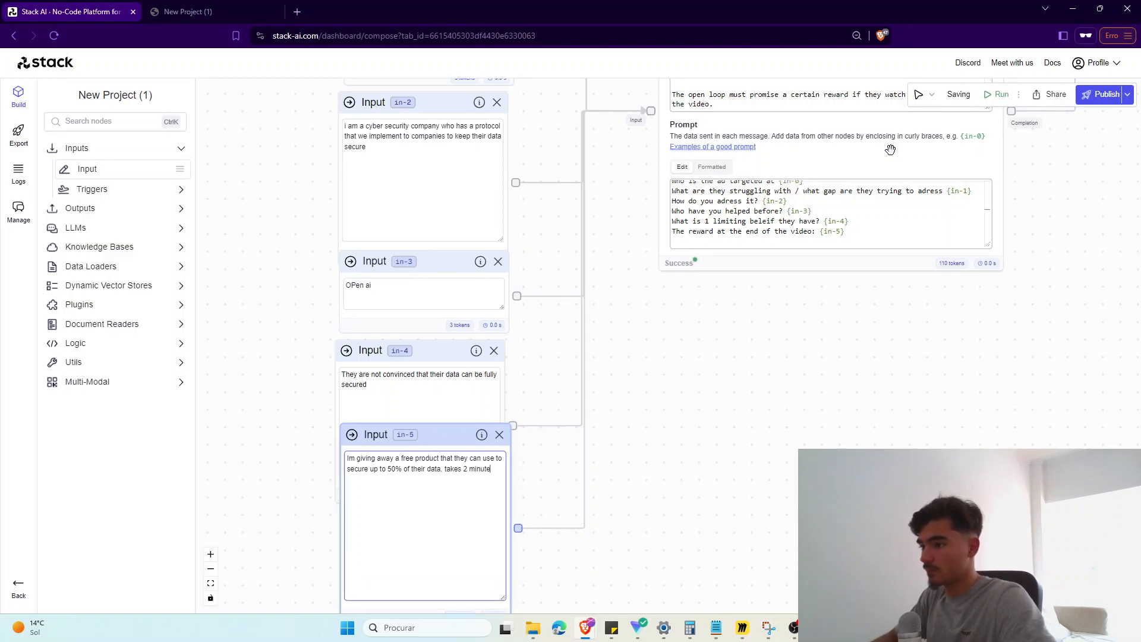
text( to implement)
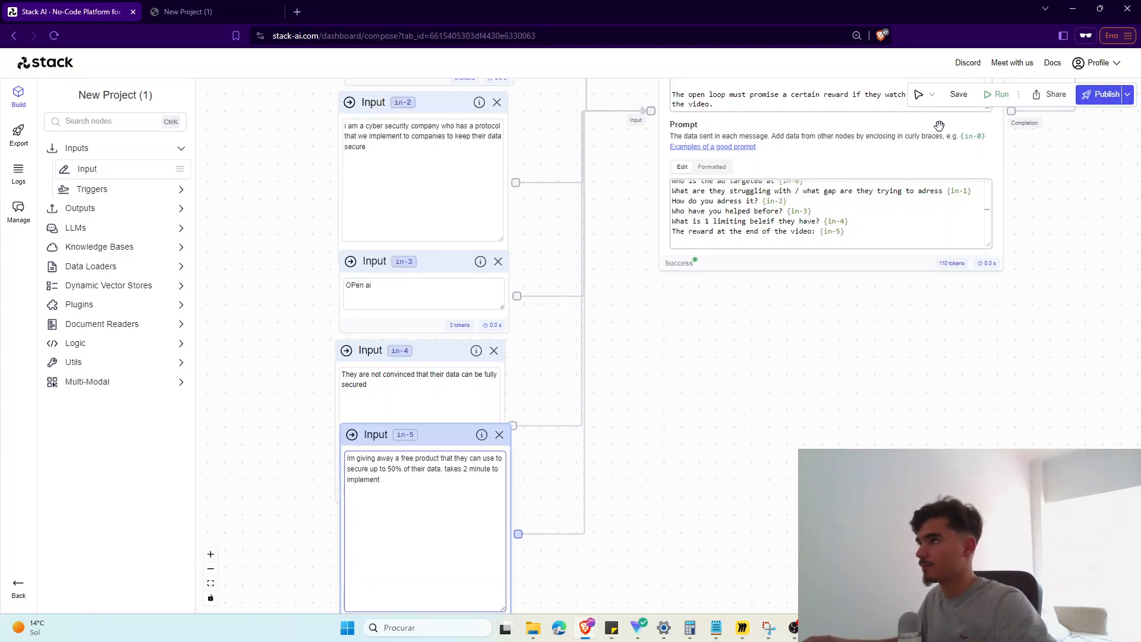
Step: Run the workflow to generate an ad that uses the new reward input
click(997, 94)
scroll(573, 464, down, 3)
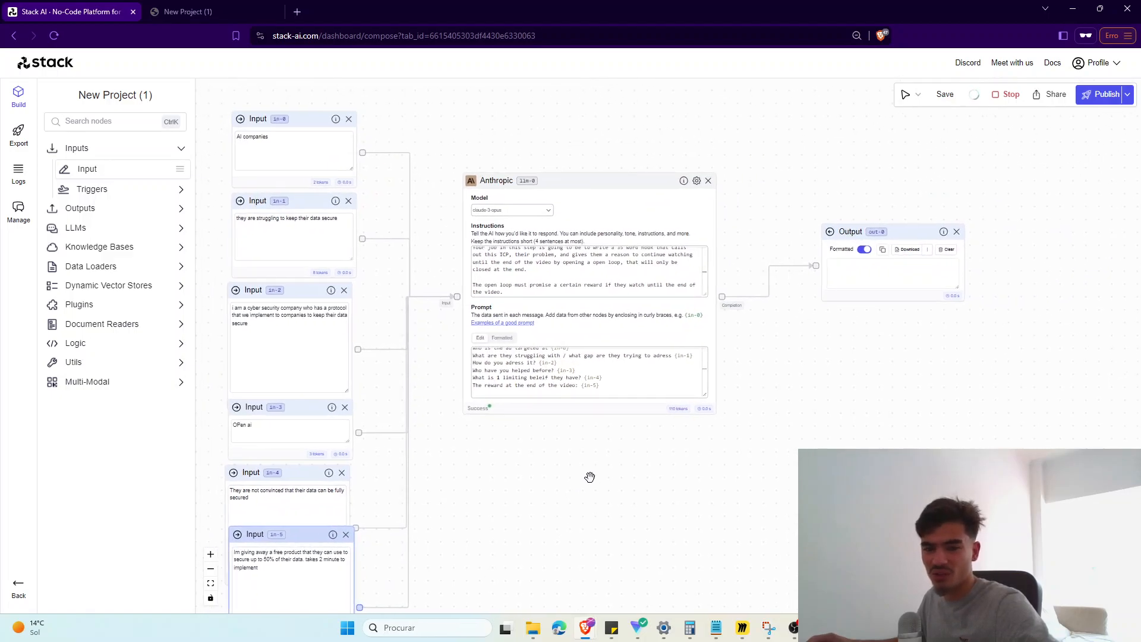
drag(595, 506, 506, 486)
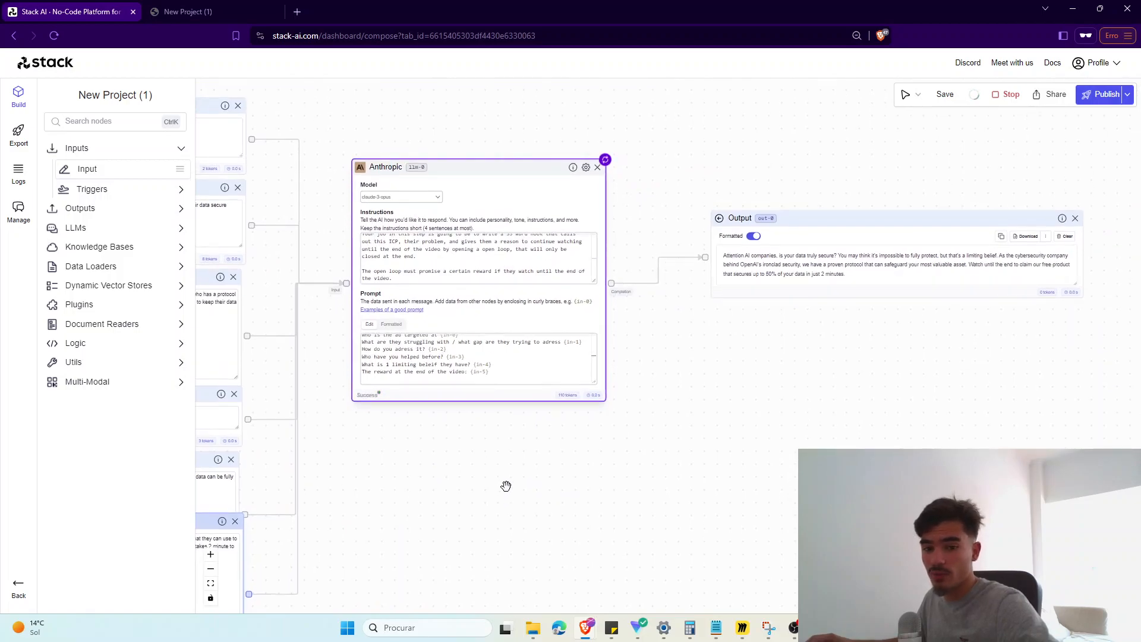
Step: Switch to the published New Project (1) form and fill its first field with "fwfw" and the other four with "fw"
click(196, 11)
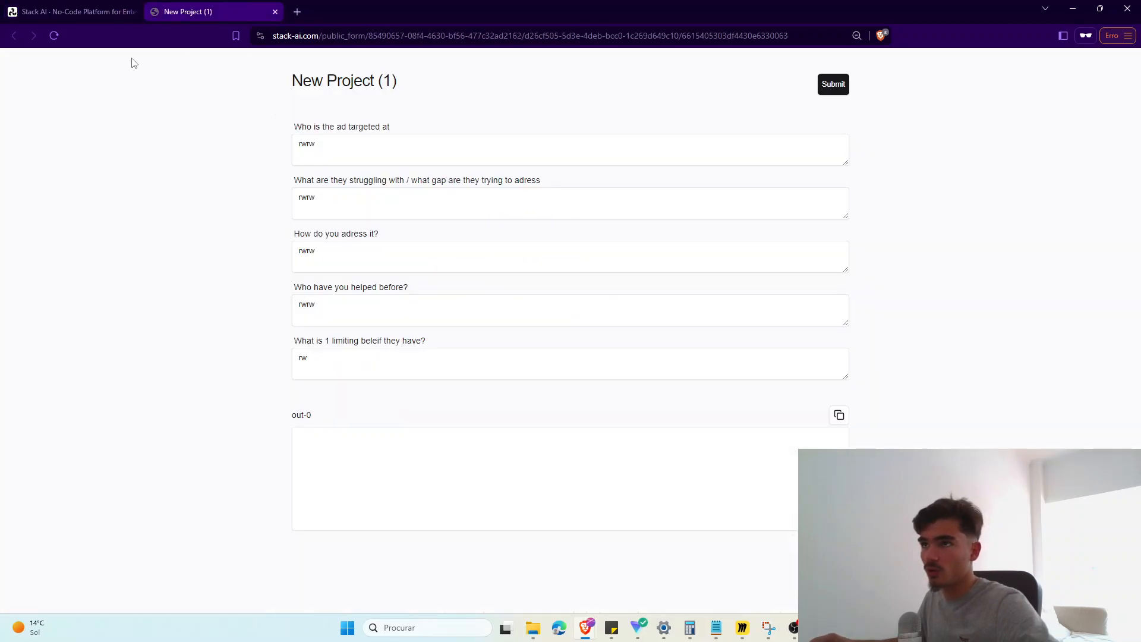
click(492, 350)
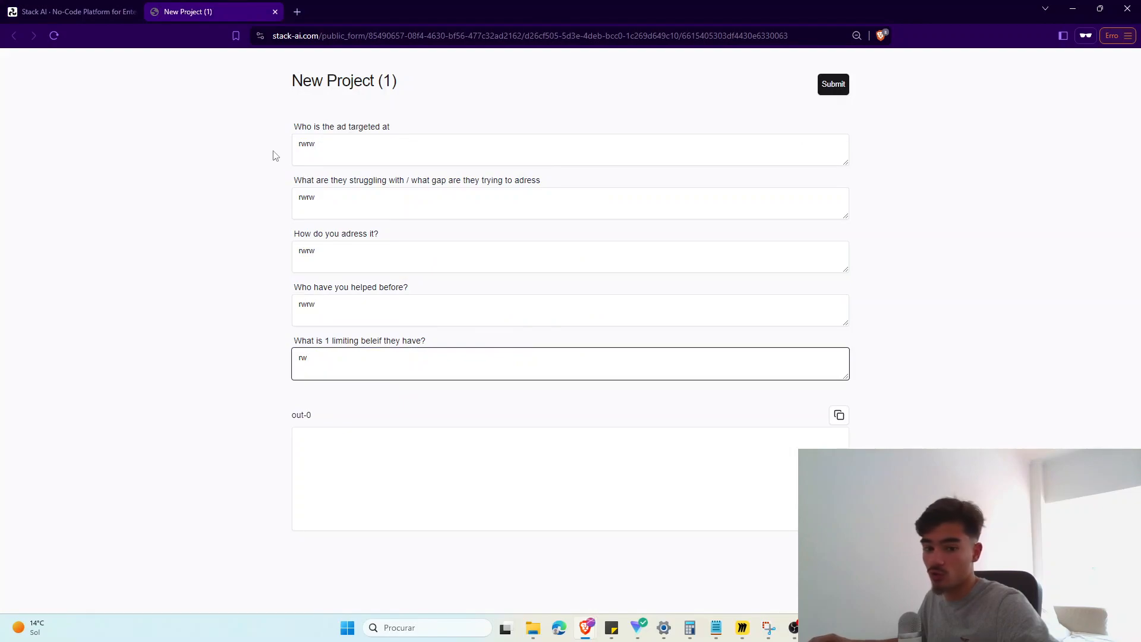
click(319, 144)
text(fwfw)
double_click(312, 209)
text(fw)
double_click(312, 262)
text(fw)
double_click(311, 316)
text(fw)
click(312, 376)
double_click(312, 375)
text(fw)
double_click(280, 433)
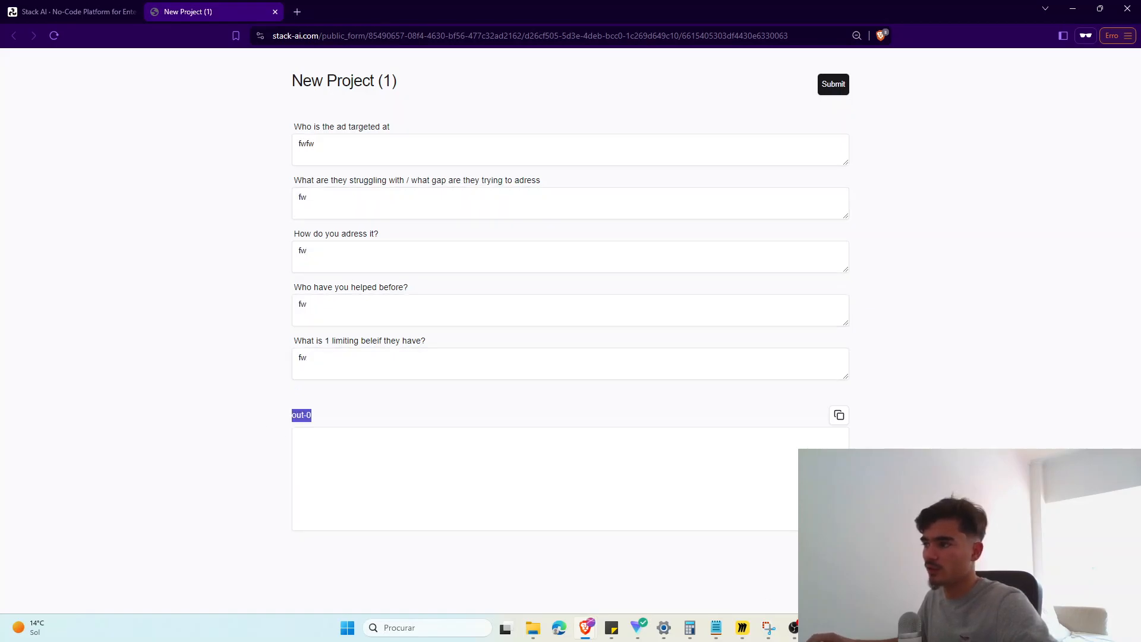
Step: Return to the workflow editor and read the generated ad in the Output node
click(85, 12)
scroll(600, 438, up, 1)
drag(654, 424, 441, 533)
scroll(744, 453, up, 3)
drag(730, 452, 556, 446)
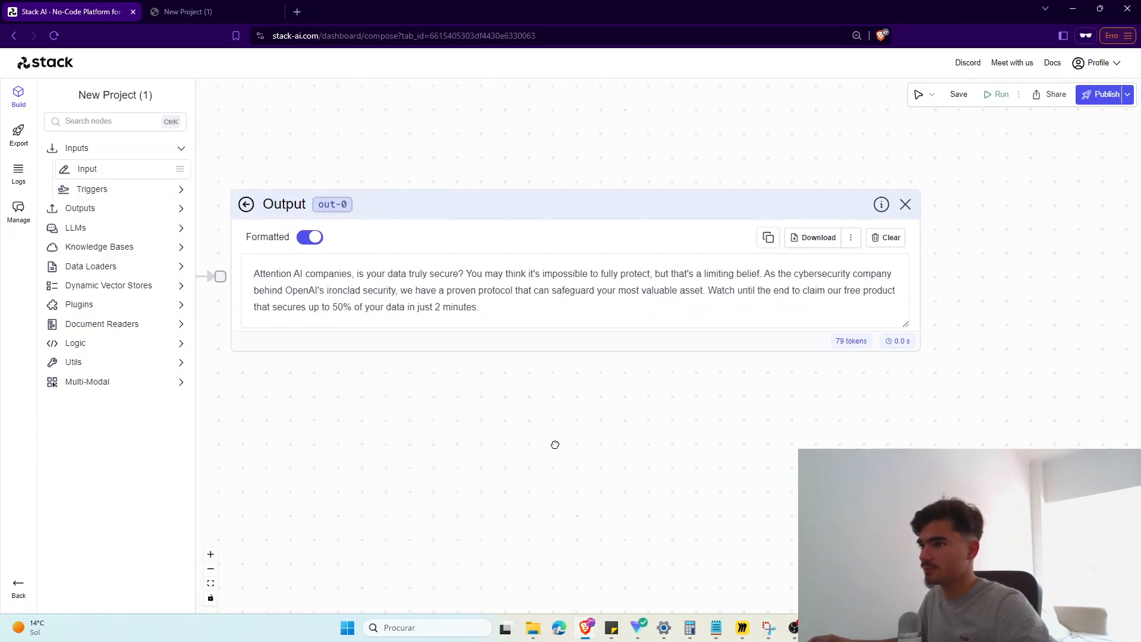
drag(472, 423, 461, 404)
scroll(461, 405, up, 2)
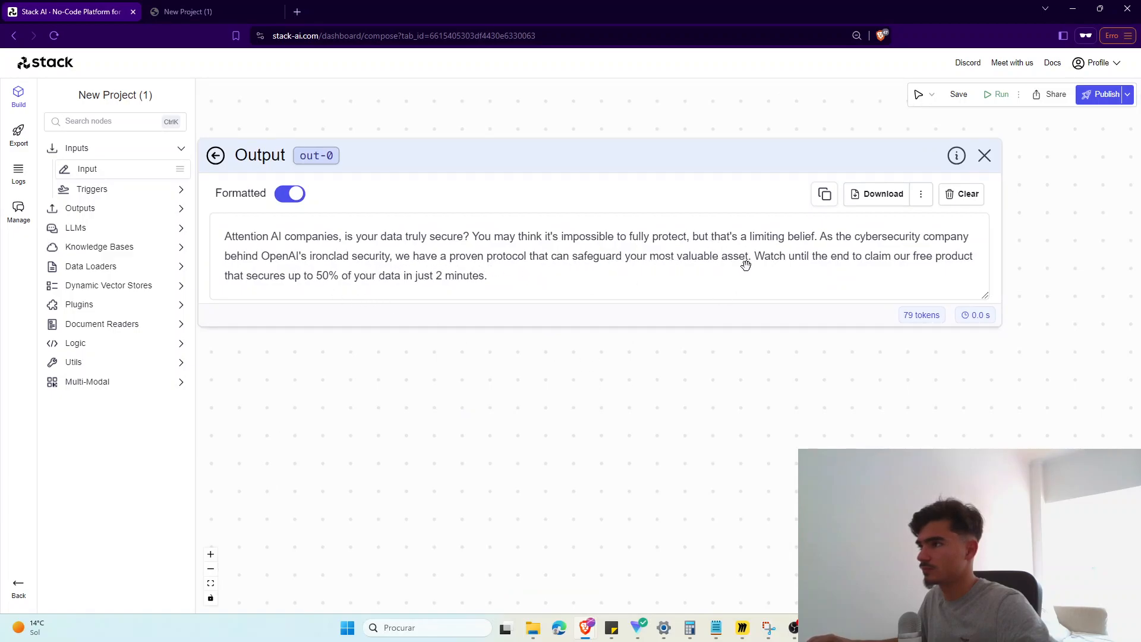
Step: Add the line "The ad must speak to 1 person and 1 person only." at the end of the Anthropic instructions
drag(341, 415, 825, 424)
scroll(618, 432, down, 1)
drag(600, 433, 767, 442)
scroll(728, 440, down, 1)
scroll(483, 343, down, 5)
scroll(379, 302, up, 1)
click(379, 302)
key(Return)
text(The ad must spe)
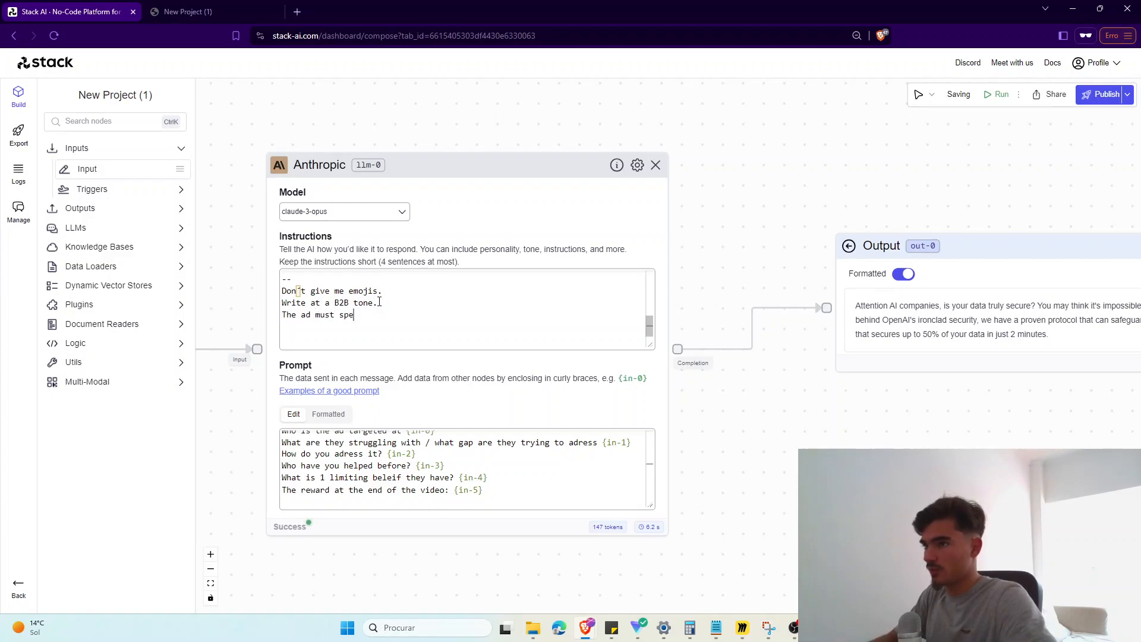
text(ak to 1 person and 1 person only.)
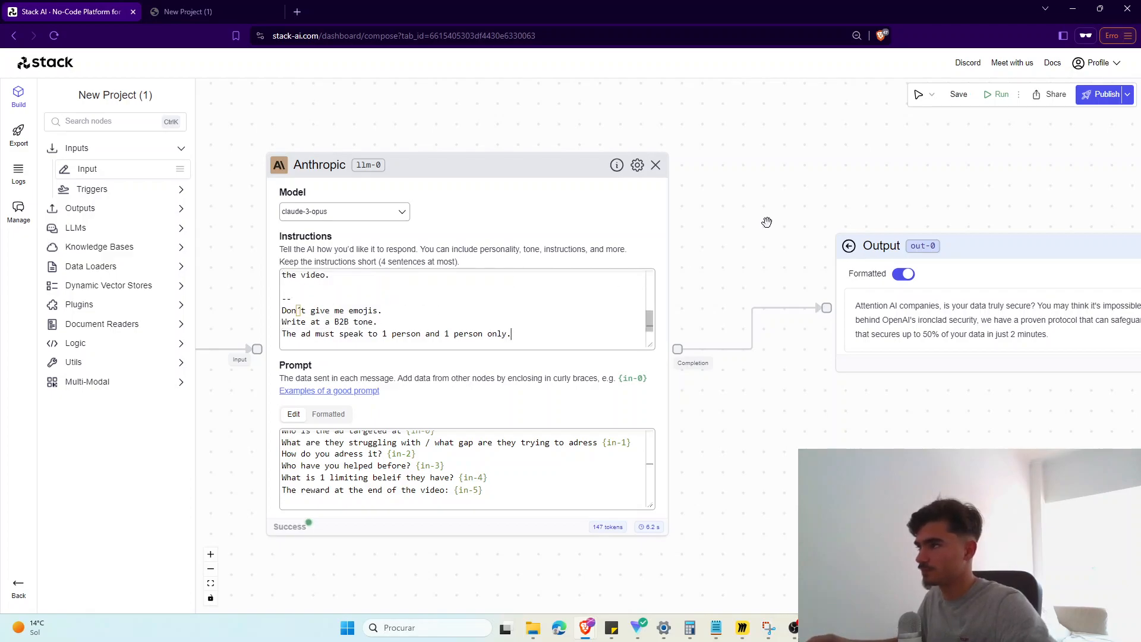
Step: Run the workflow with the one-person instruction and read the new ad in the Output node
click(995, 93)
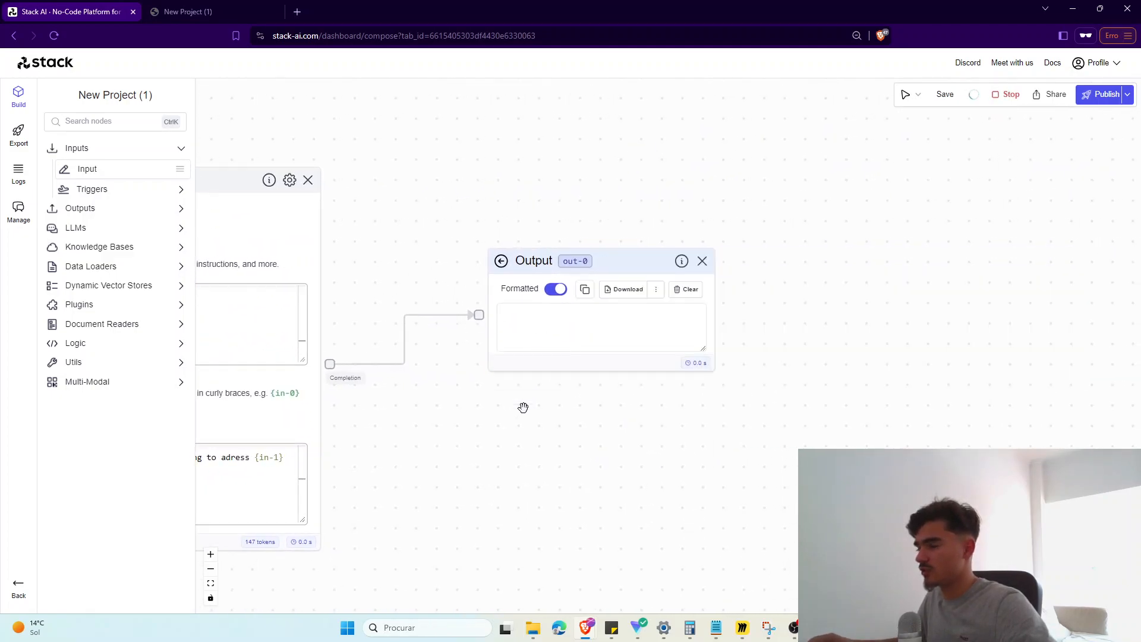
drag(507, 485, 461, 480)
scroll(460, 480, up, 2)
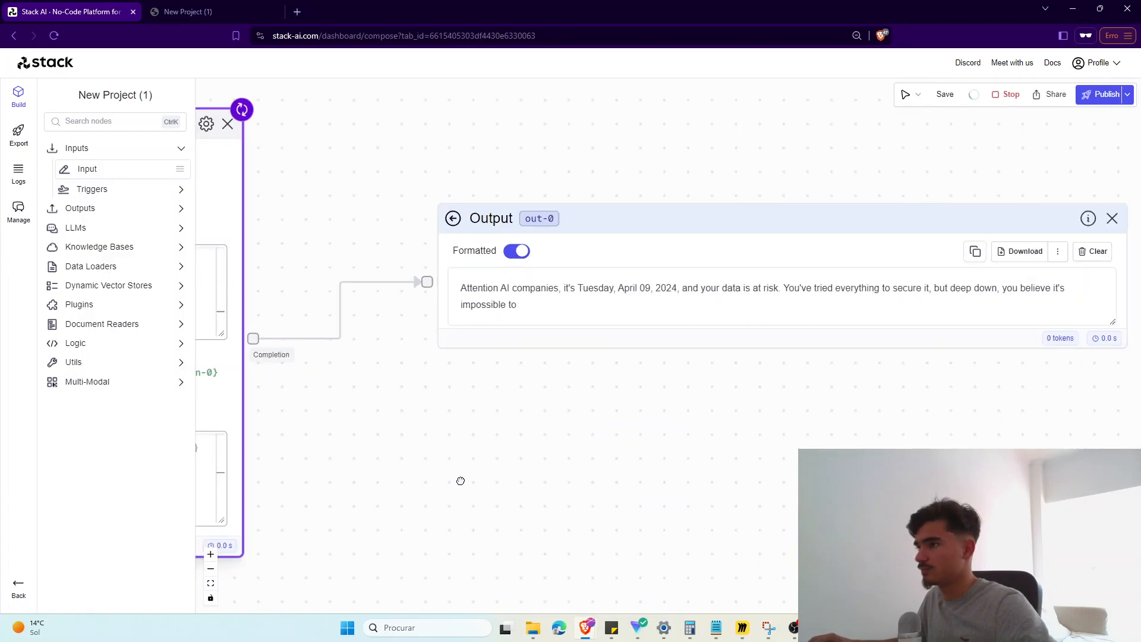
drag(461, 479, 430, 480)
drag(430, 481, 400, 480)
drag(503, 435, 426, 489)
scroll(434, 456, up, 2)
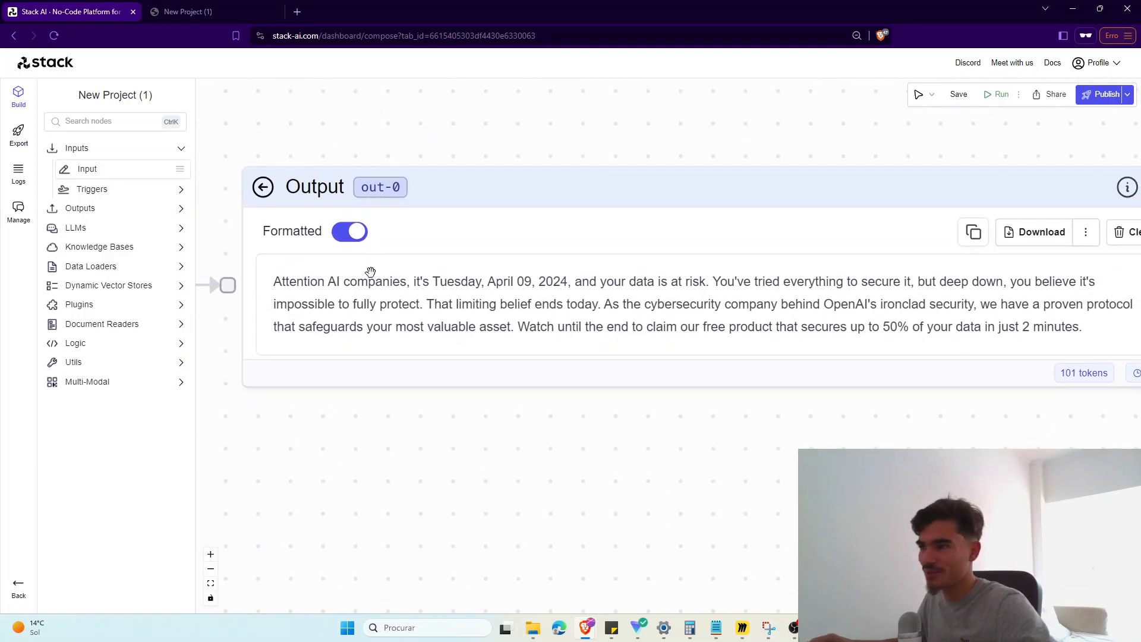
drag(590, 450, 531, 452)
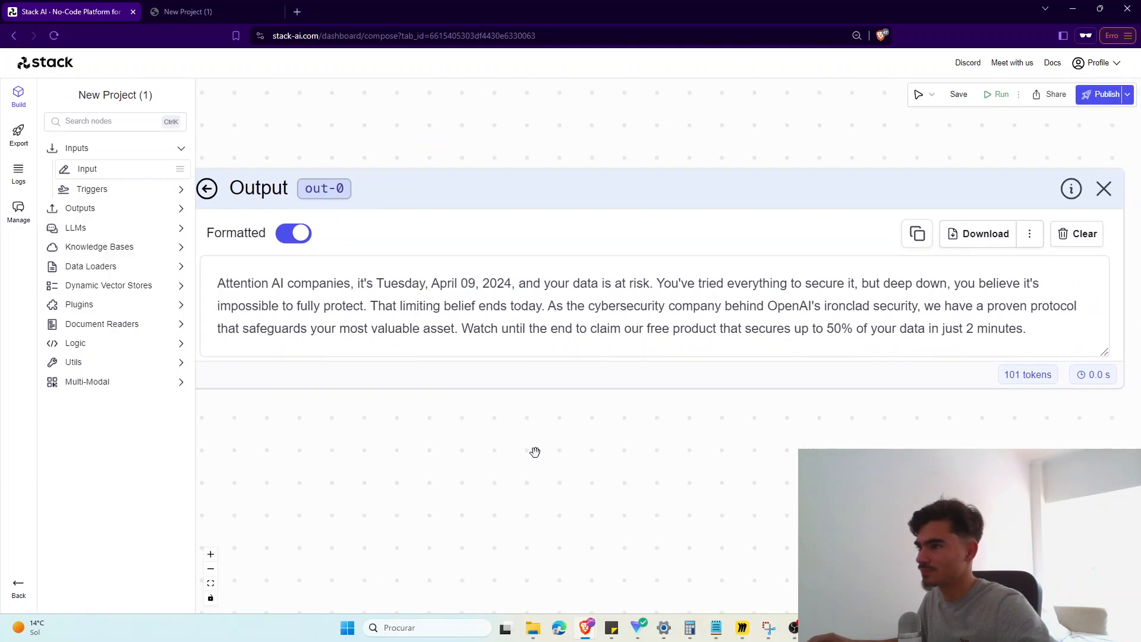
Step: Move the one-person line below a new "---" divider and append "-- when you do the callout, have a certain avatar in mind, instead of "companies""
scroll(535, 453, down, 3)
drag(469, 474, 545, 462)
scroll(472, 476, down, 1)
drag(431, 479, 707, 452)
drag(581, 457, 833, 508)
scroll(788, 482, up, 1)
scroll(489, 349, up, 5)
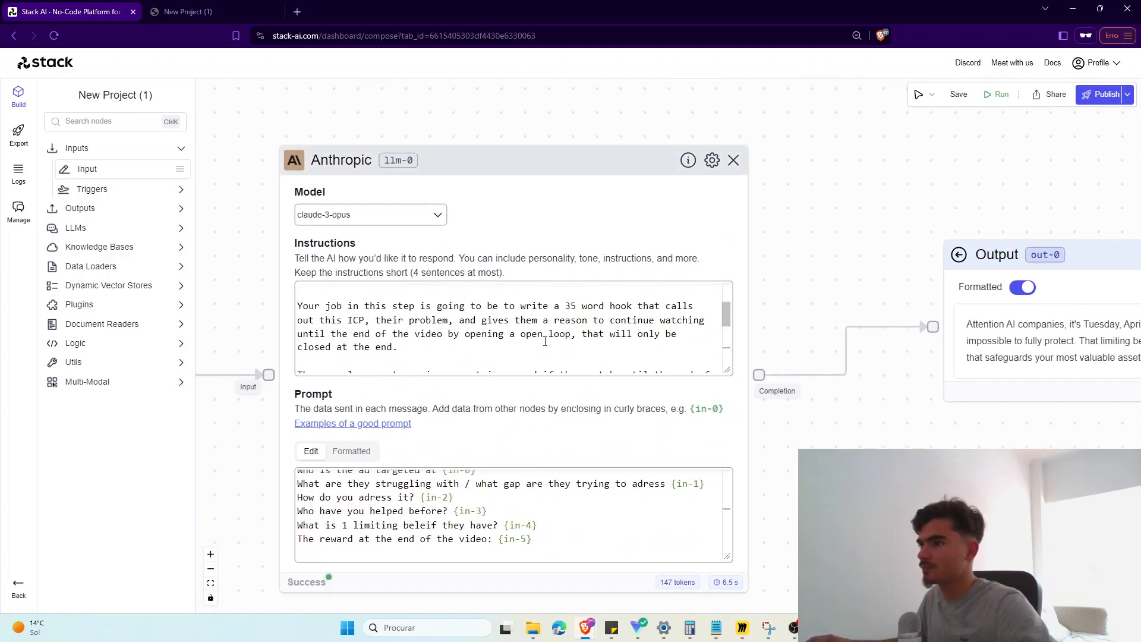
scroll(489, 349, down, 5)
scroll(600, 353, down, 1)
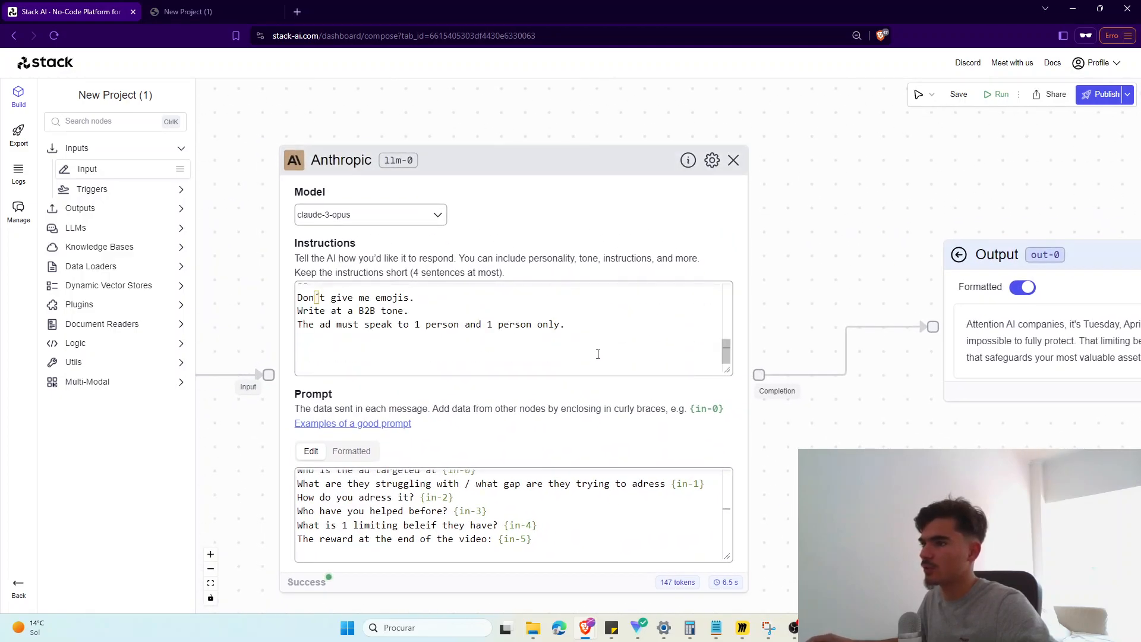
drag(604, 324, 277, 325)
key(ctrl+c)
key(BackSpace)
key(Return)
key(Return)
text(---)
key(Return)
key(Return)
key(ctrl+v)
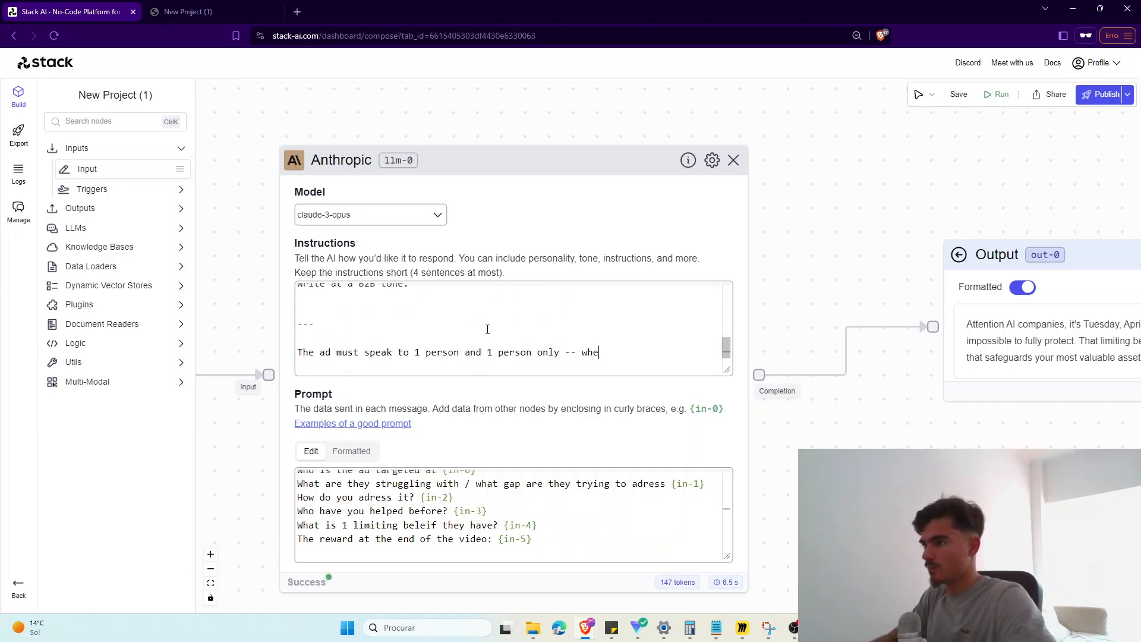
text(ut, have a certain avatar in mind, instead of "companies)
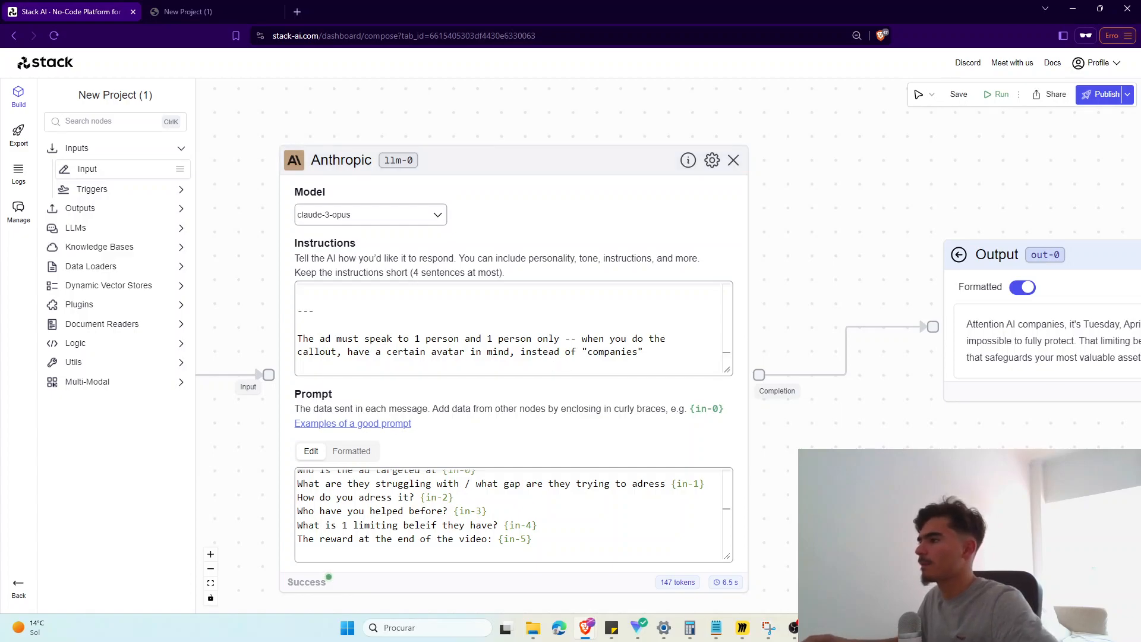
Step: Rerun the workflow with the avatar instruction, move the Output node farther from the Anthropic node, and read the generated ad
drag(891, 369, 631, 322)
click(997, 95)
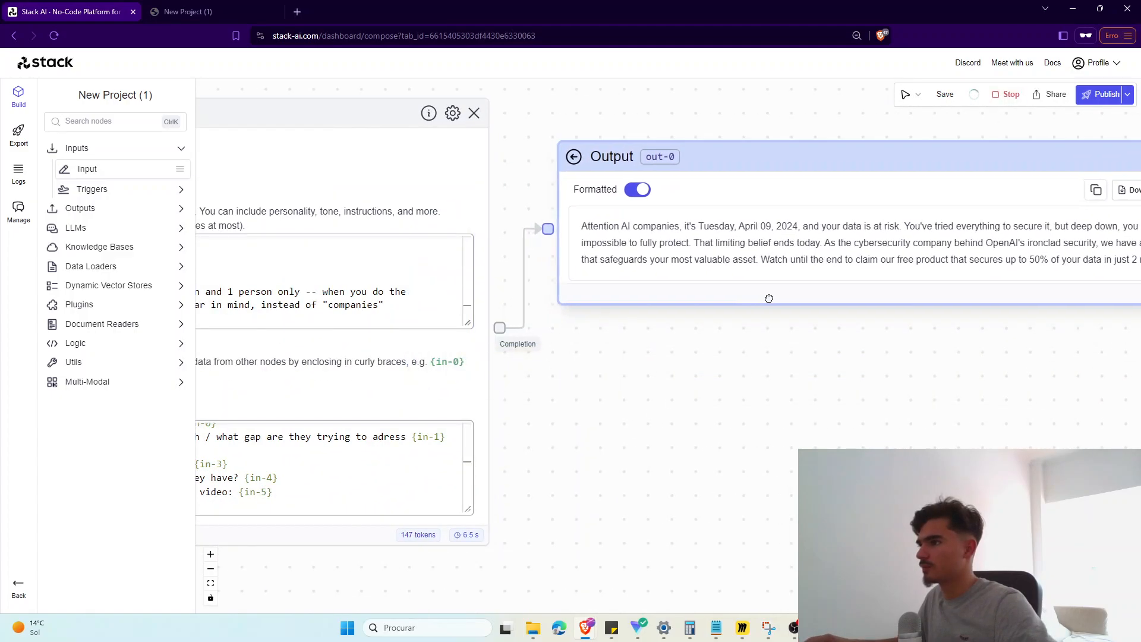
scroll(687, 432, up, 2)
drag(659, 438, 567, 466)
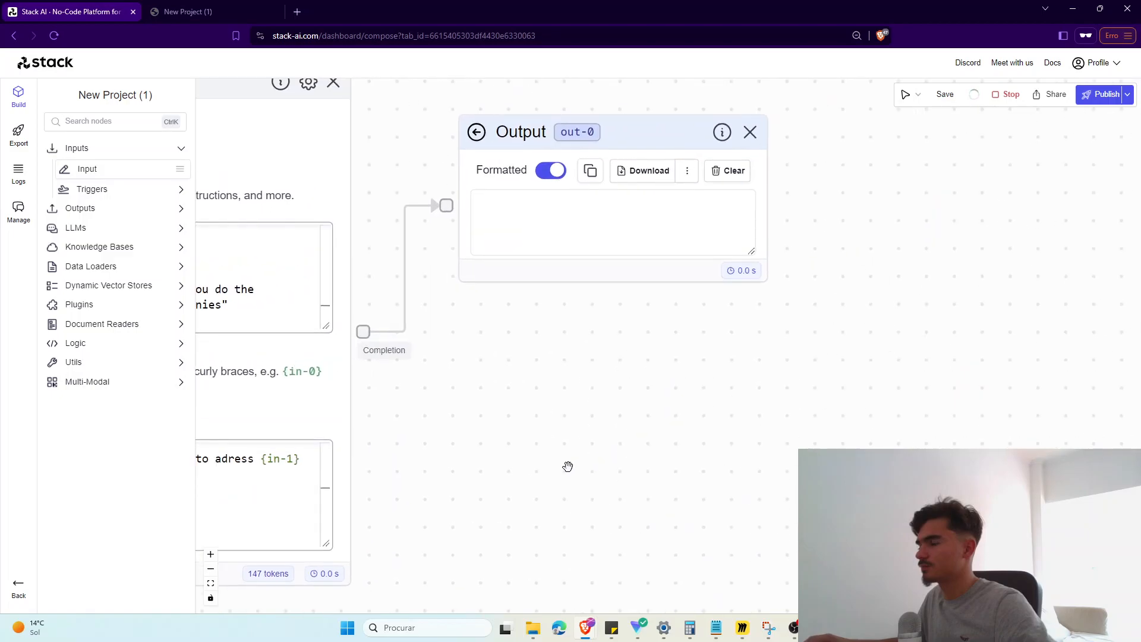
drag(603, 162, 751, 196)
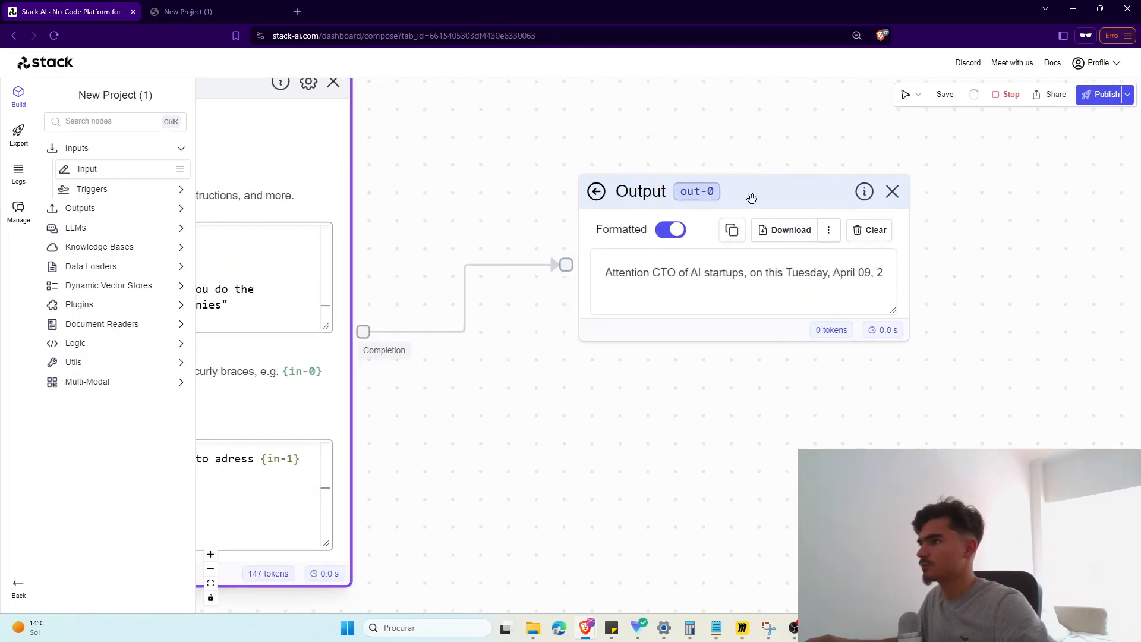
drag(754, 469, 492, 500)
scroll(529, 502, up, 1)
scroll(517, 499, down, 1)
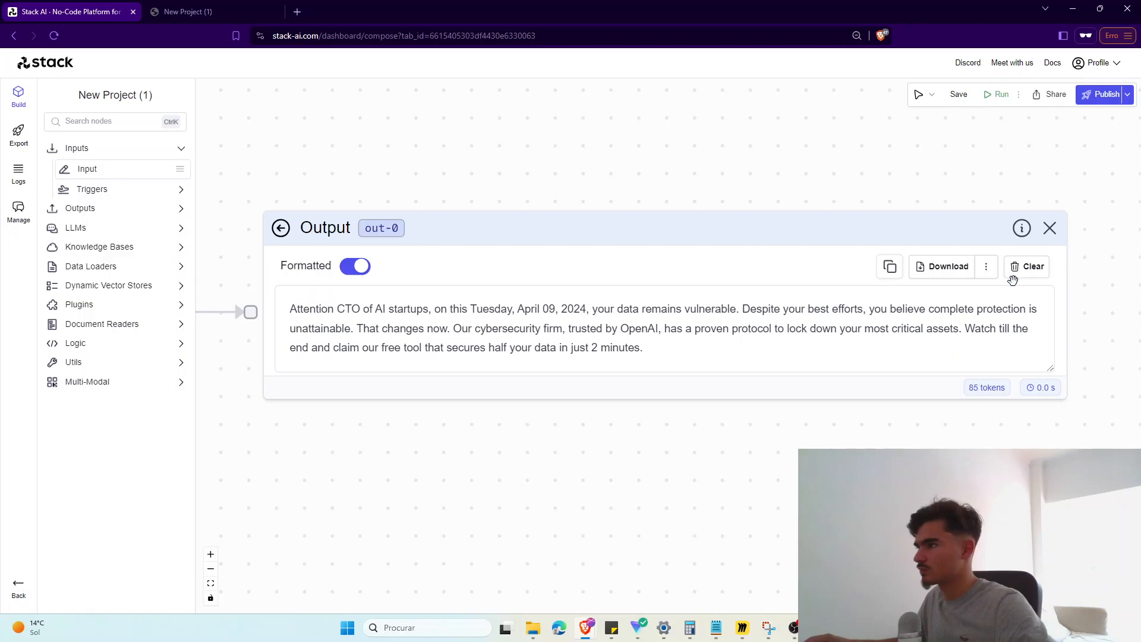
drag(538, 481, 587, 479)
drag(609, 237, 646, 238)
Step: Open the settings of the Anthropic node llm-0
scroll(346, 517, down, 3)
drag(324, 538, 741, 369)
scroll(556, 479, down, 3)
drag(491, 498, 609, 356)
scroll(503, 404, down, 2)
drag(503, 404, 483, 479)
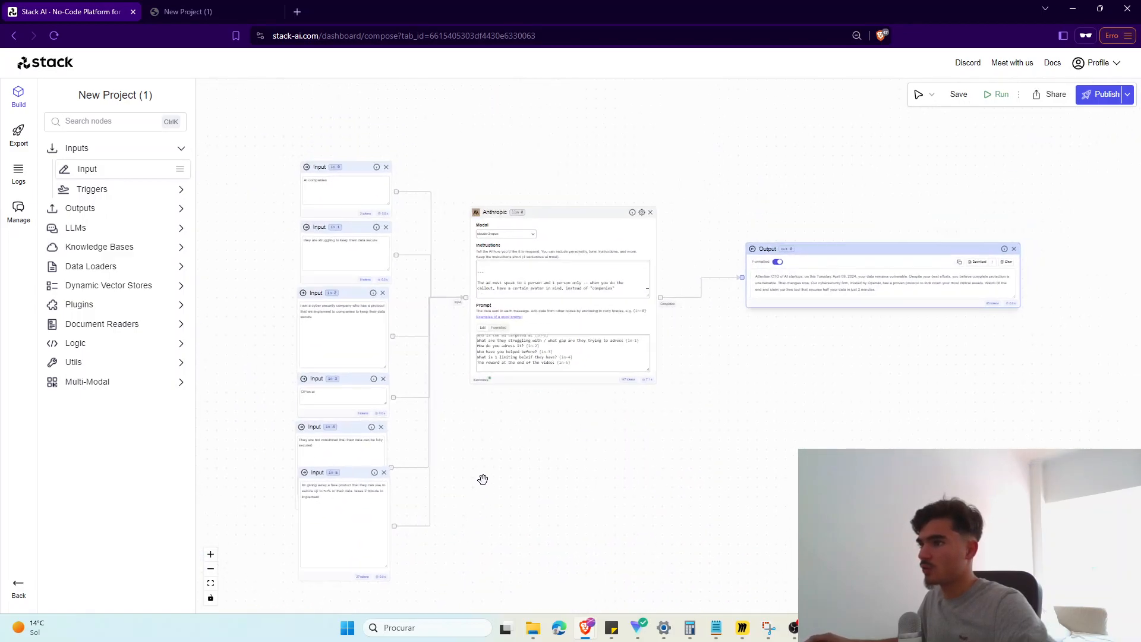
scroll(476, 504, up, 3)
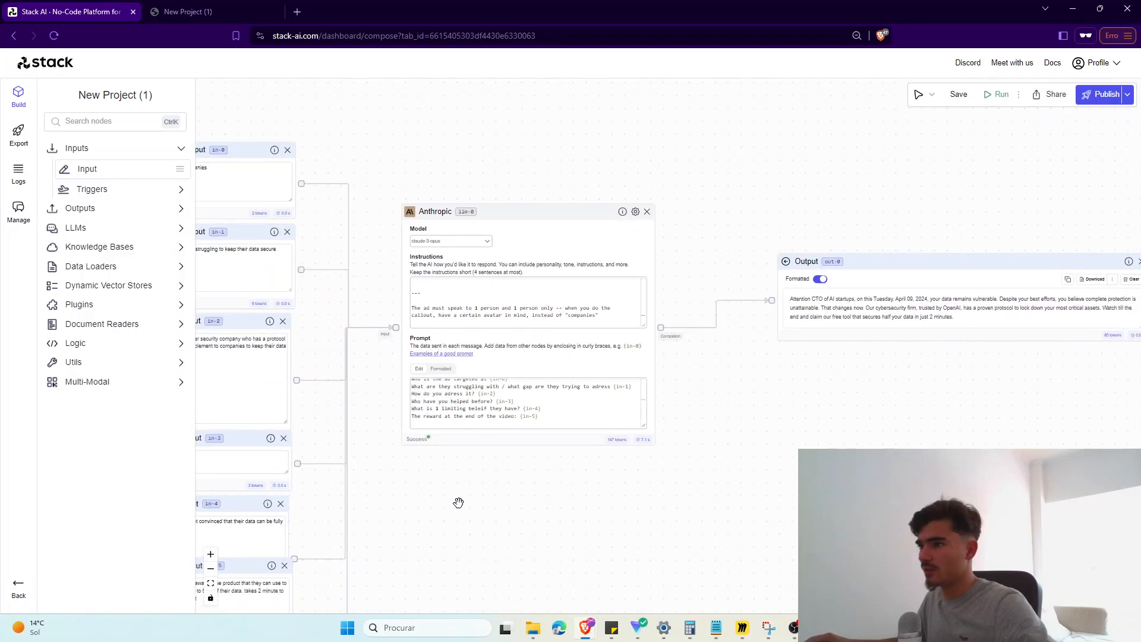
click(627, 196)
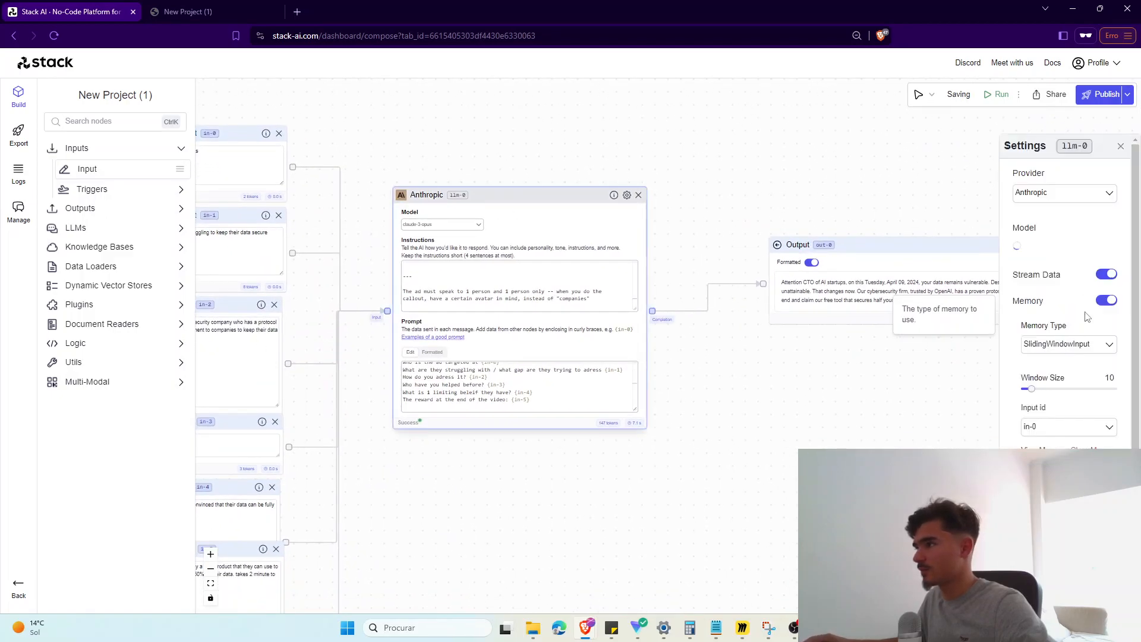
Step: Turn off Memory for the Anthropic node and rerun the workflow to read the new ad in the Output node
click(1109, 308)
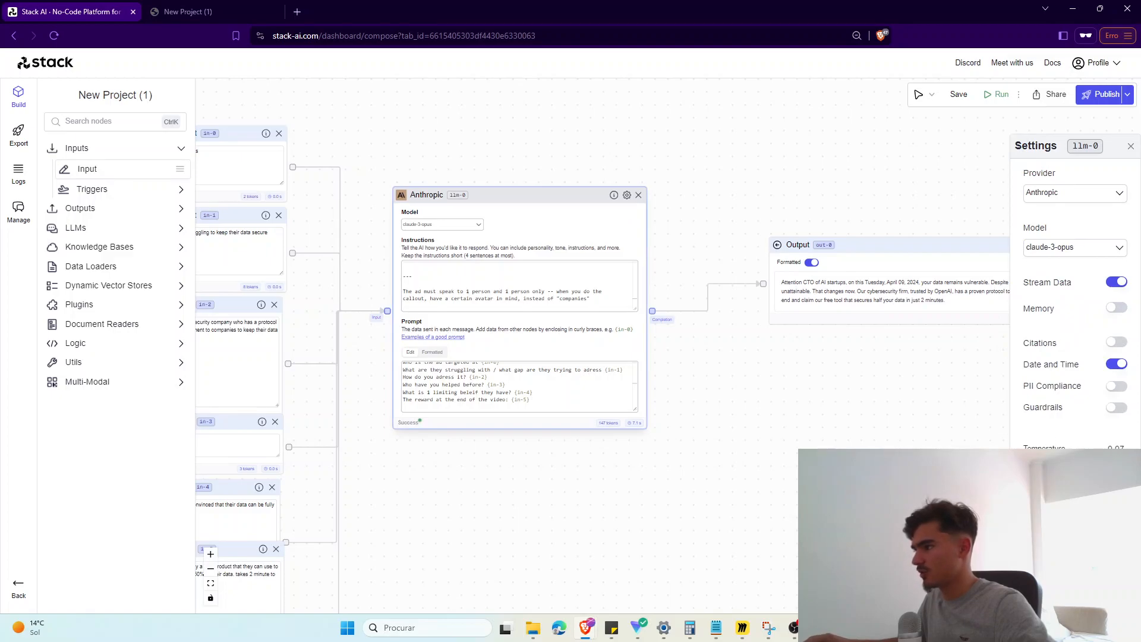
click(1130, 147)
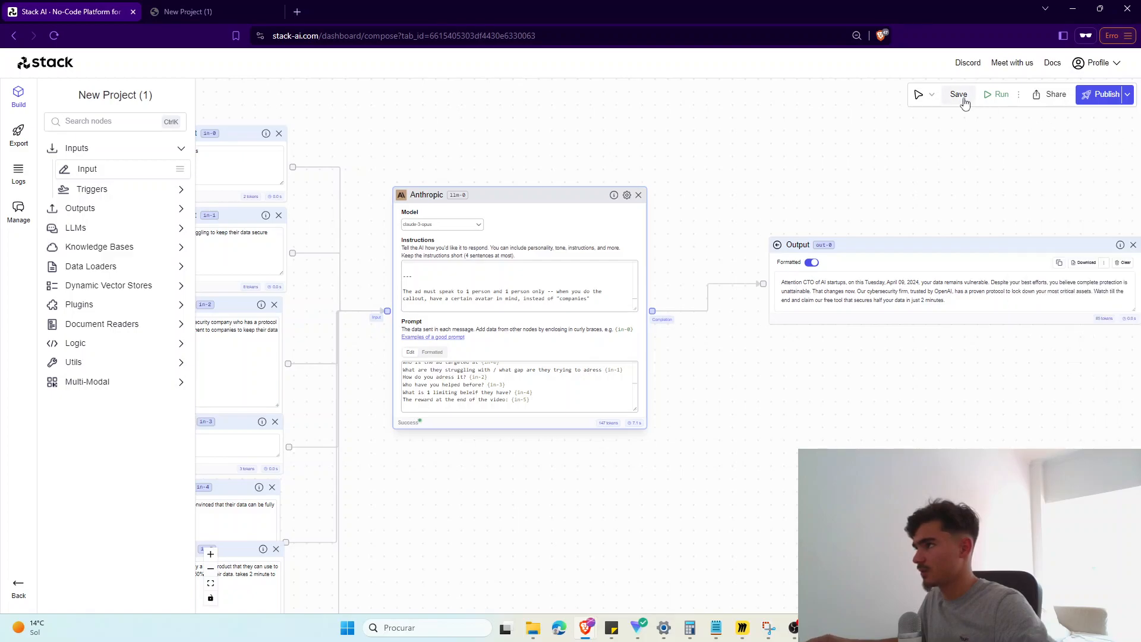
click(988, 95)
drag(891, 204, 838, 202)
drag(781, 407, 703, 411)
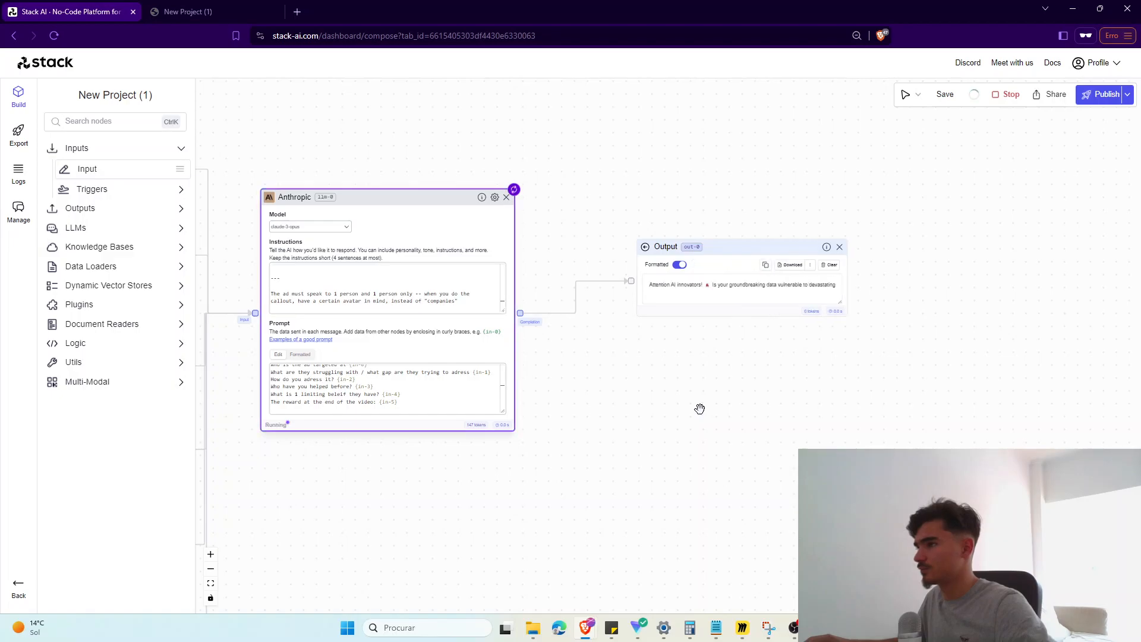
scroll(699, 409, up, 2)
drag(699, 409, 809, 485)
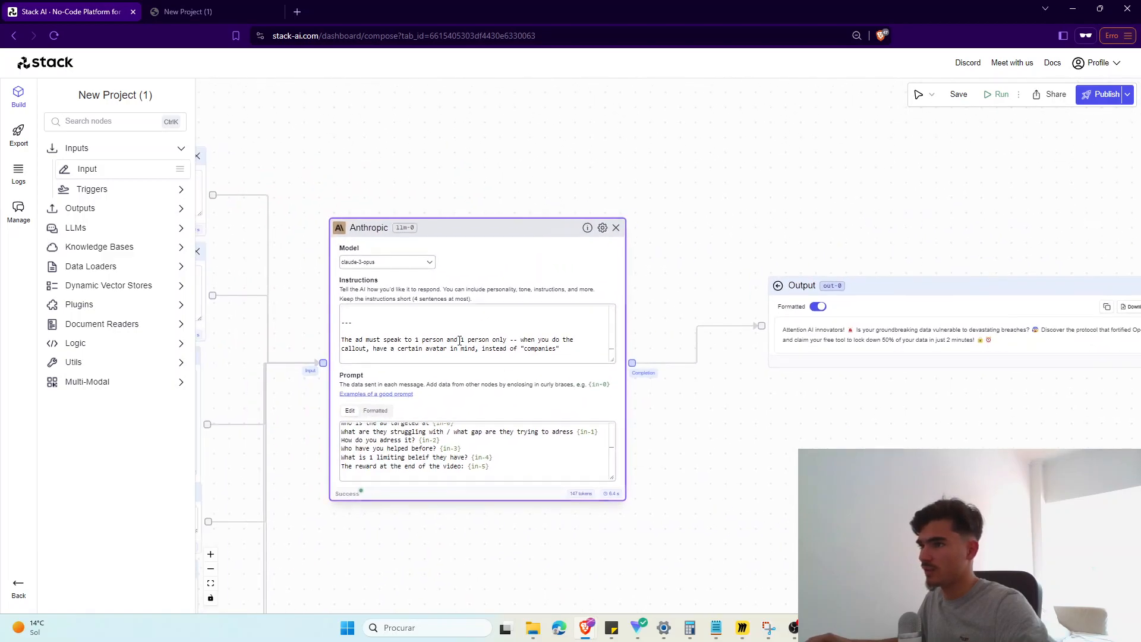
scroll(798, 424, down, 3)
scroll(798, 424, down, 2)
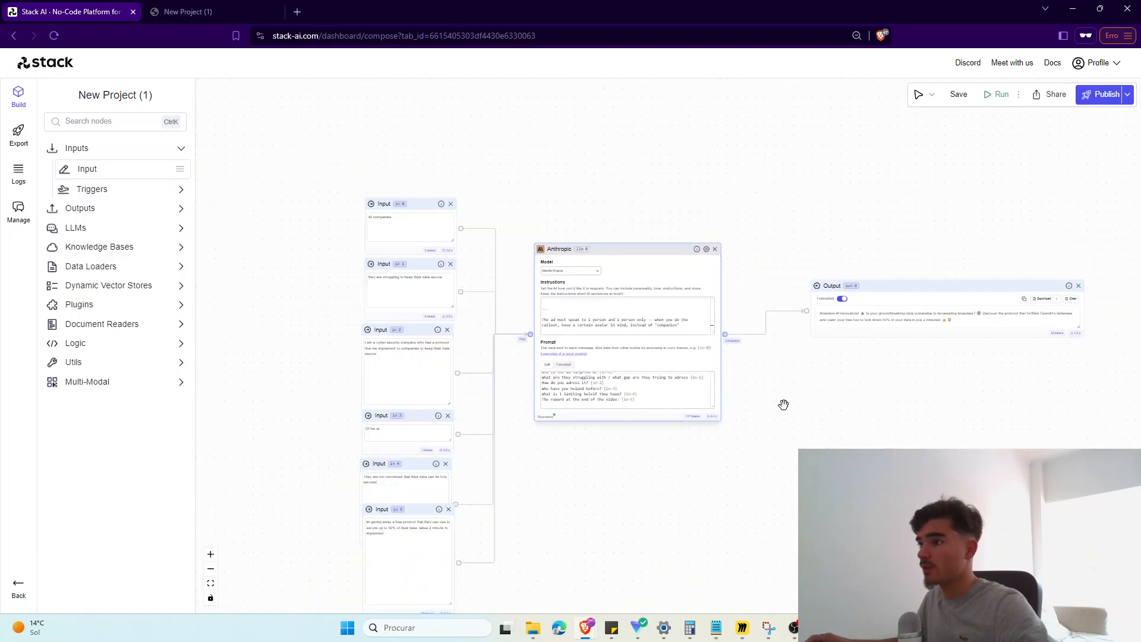
Step: Open the Stack dashboard in its own browser window and minimize the Miro board and the Foundations note
middle_click(58, 59)
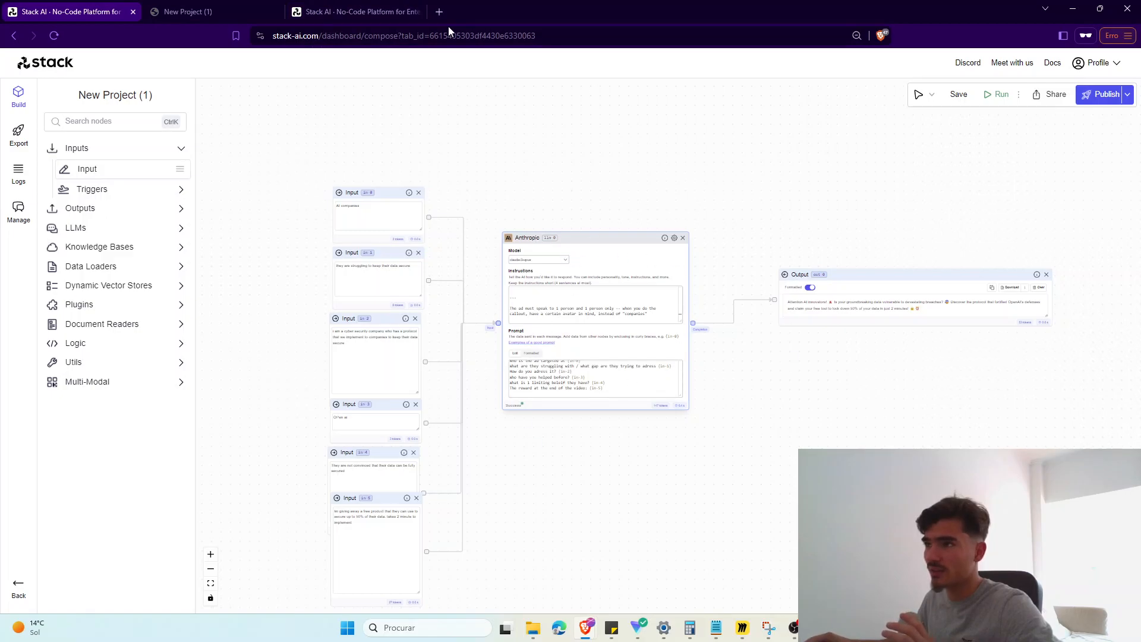
click(342, 9)
drag(639, 7, 441, 90)
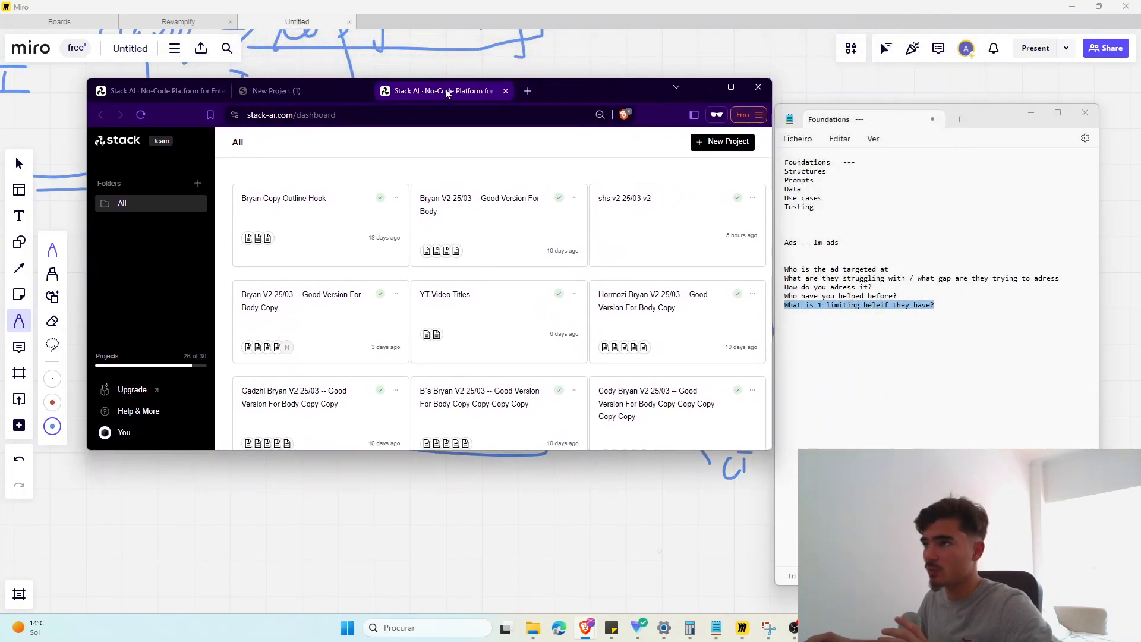
click(1073, 7)
click(1030, 113)
Step: Arrange the New Project (1) window and the dashboard window side by side, both stretched to nearly full screen height
drag(461, 90, 753, 213)
click(427, 87)
drag(426, 86, 346, 26)
drag(691, 259, 444, 268)
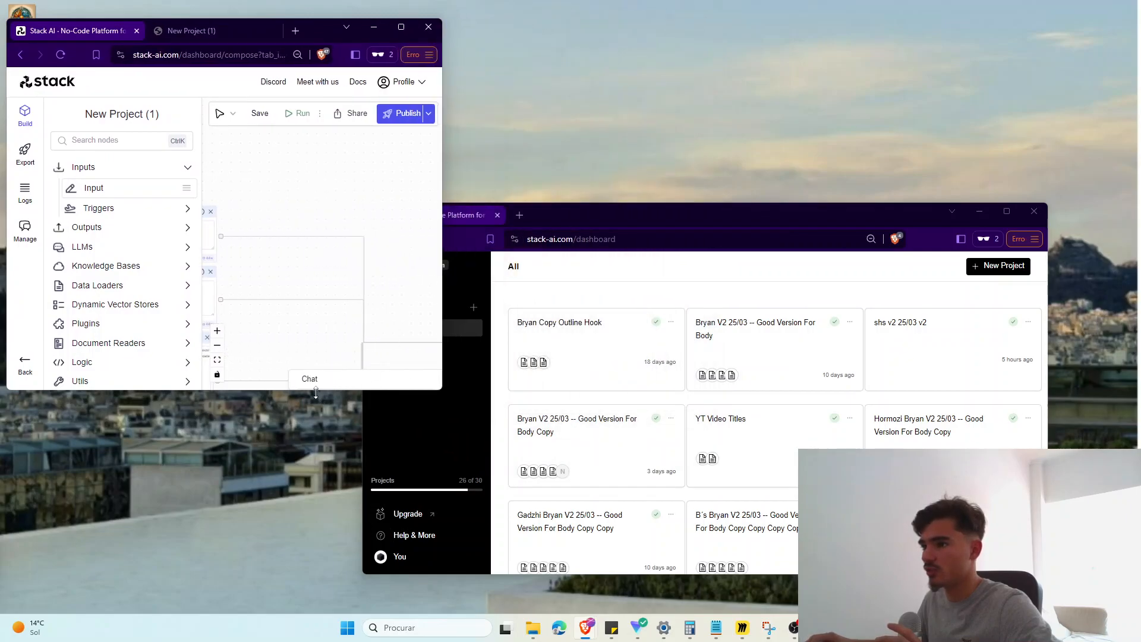
drag(316, 391, 315, 609)
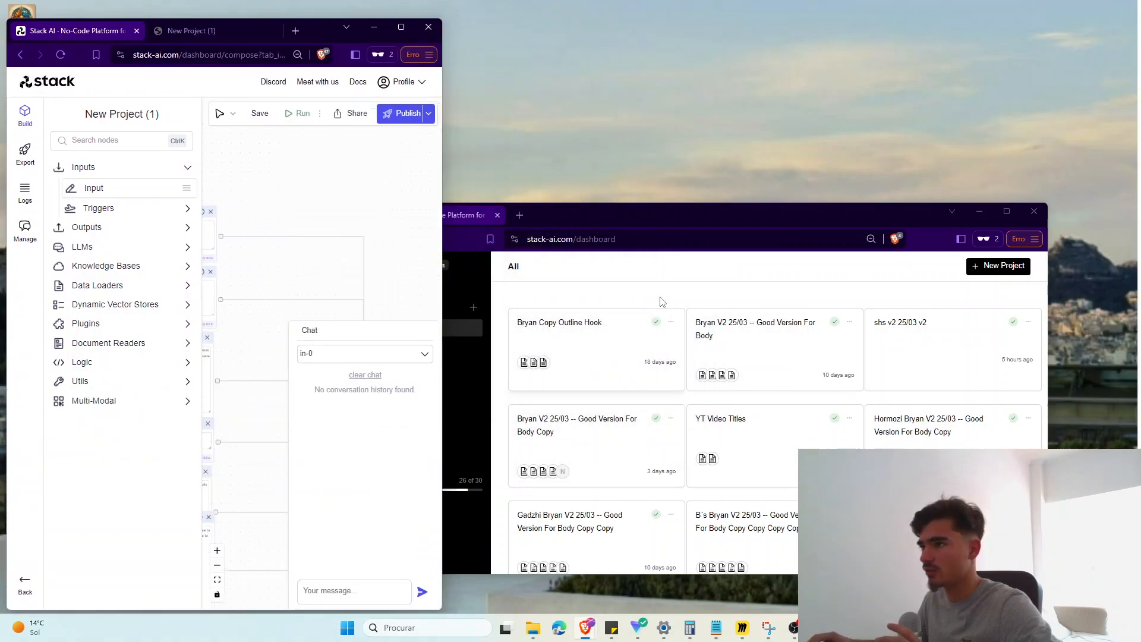
drag(719, 225, 818, 23)
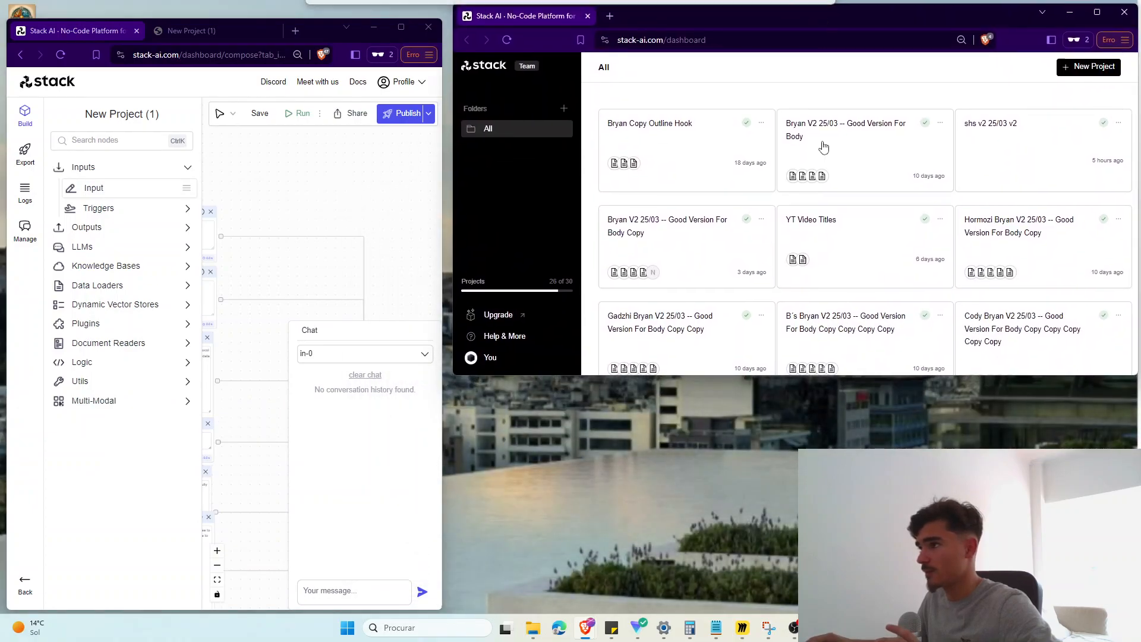
drag(823, 379, 823, 602)
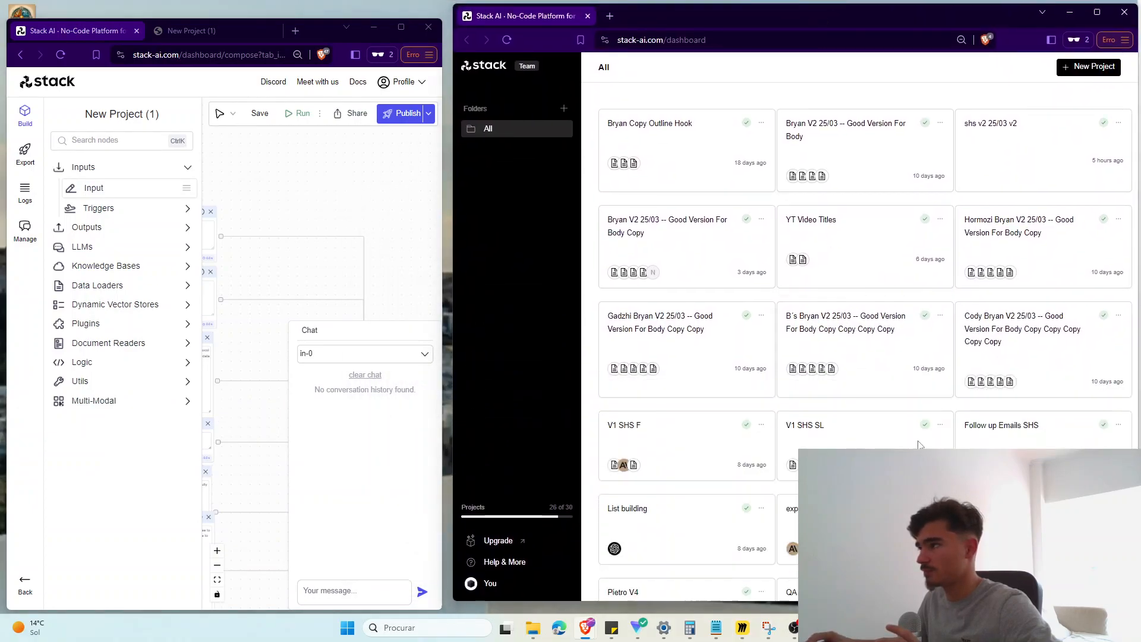
Step: Create a project from the Empty Project template, and in New Project (1) collapse the chat and bring the Output node closer to Anthropic
click(1088, 66)
click(415, 284)
scroll(403, 281, down, 4)
drag(394, 248, 279, 145)
click(401, 360)
click(395, 331)
scroll(374, 338, down, 1)
mouse_move(349, 351)
mouse_down()
mouse_move(333, 367)
mouse_move(328, 406)
mouse_move(262, 410)
mouse_move(171, 375)
mouse_move(337, 345)
mouse_up()
scroll(327, 406, down, 1)
scroll(328, 406, up, 4)
scroll(262, 410, up, 1)
scroll(337, 345, down, 4)
drag(325, 272, 273, 238)
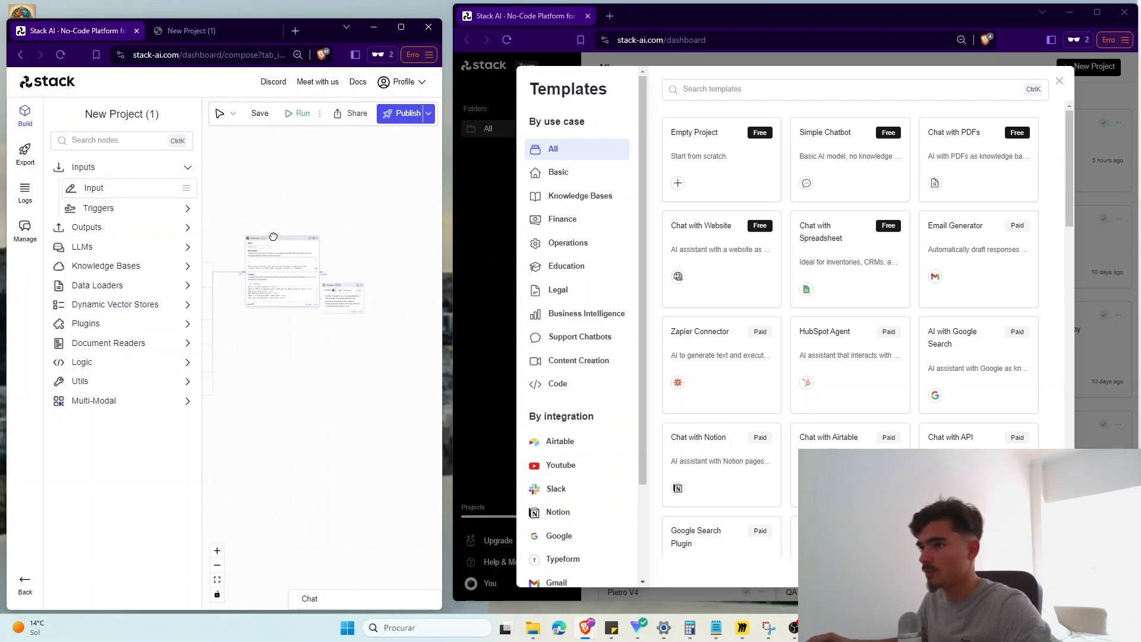
click(678, 182)
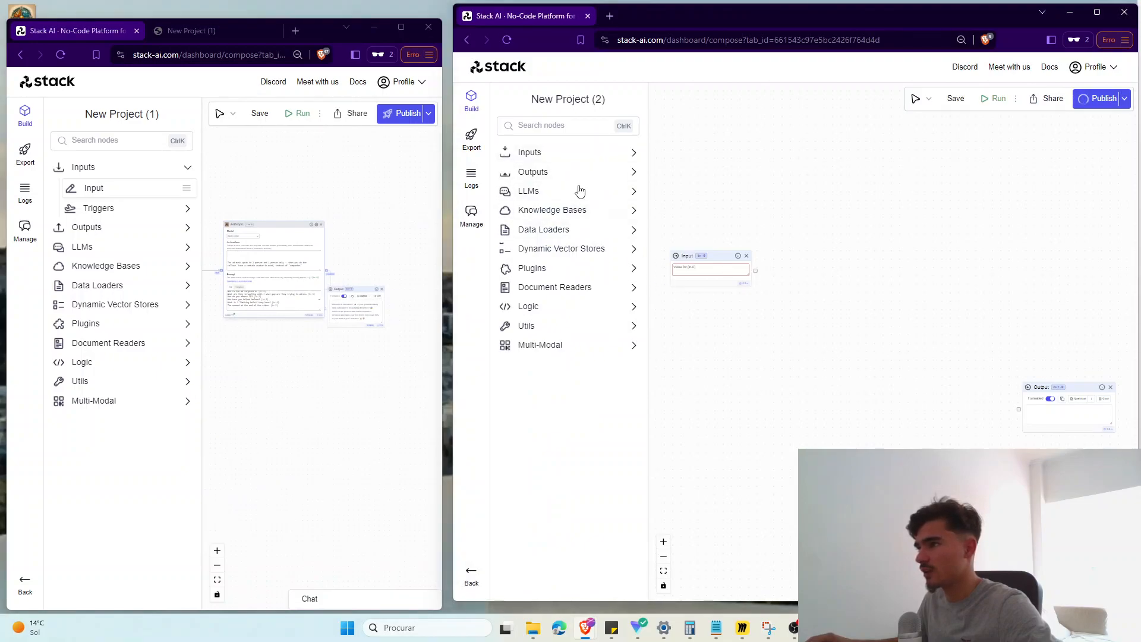
Step: Add four Input nodes to New Project (2) and stack them in a column beneath the existing Input node
click(559, 153)
drag(556, 174, 729, 486)
drag(715, 305, 688, 297)
drag(715, 365, 693, 345)
click(701, 400)
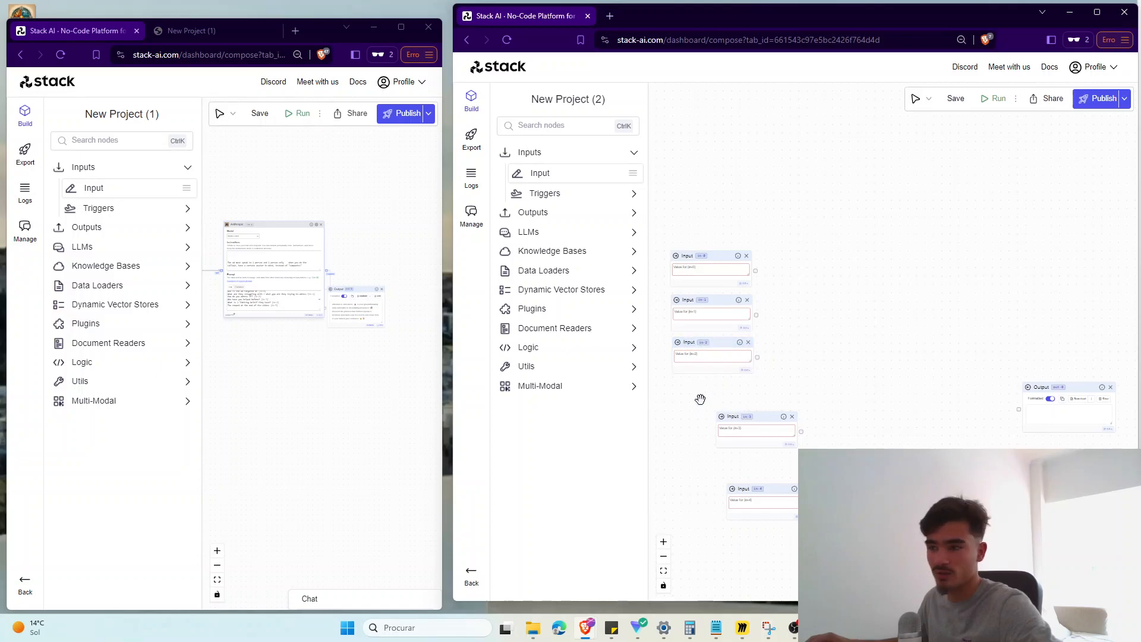
drag(725, 416, 682, 388)
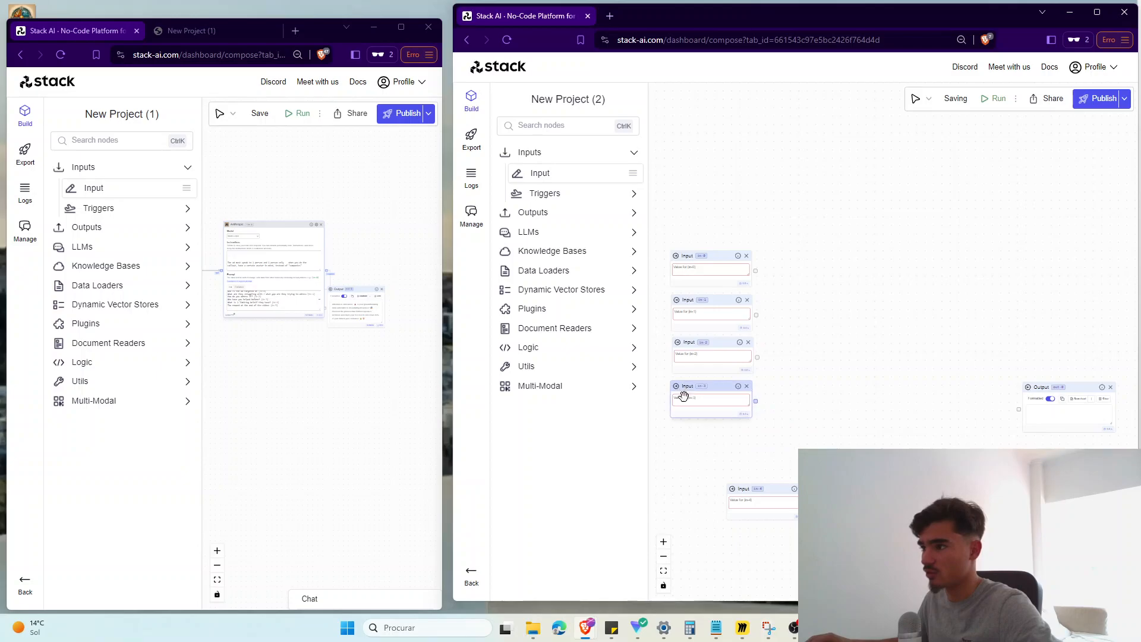
click(695, 443)
drag(743, 488, 687, 436)
Step: Move the Output node farther out and add an Anthropic node with the claude-3-opus model between it and the Inputs
drag(1038, 389, 1059, 307)
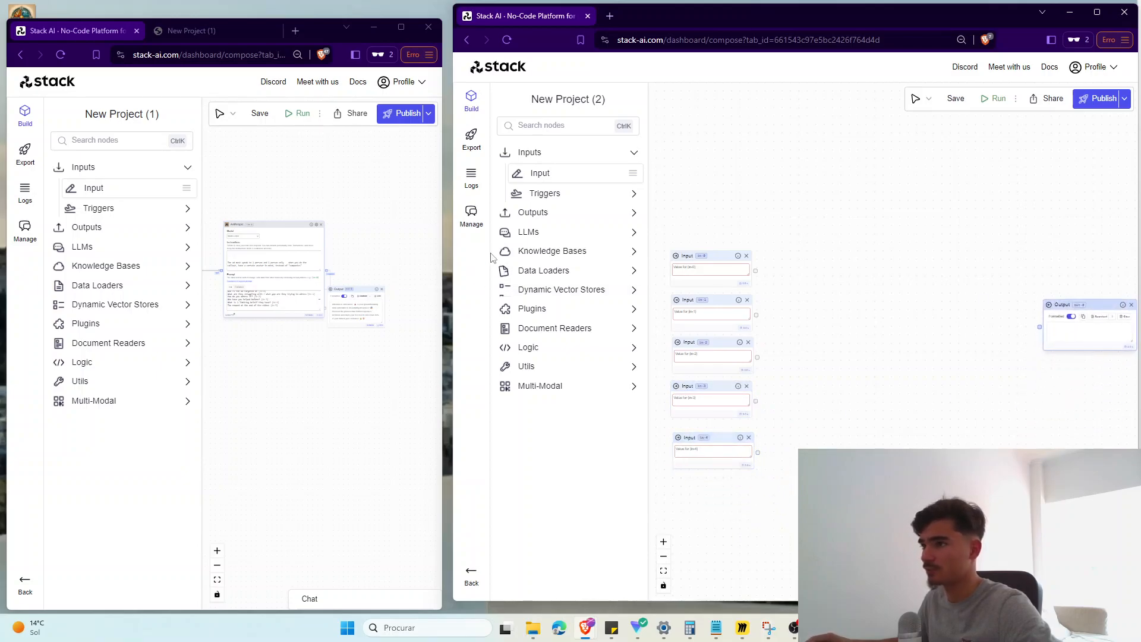
click(531, 232)
drag(537, 274, 850, 195)
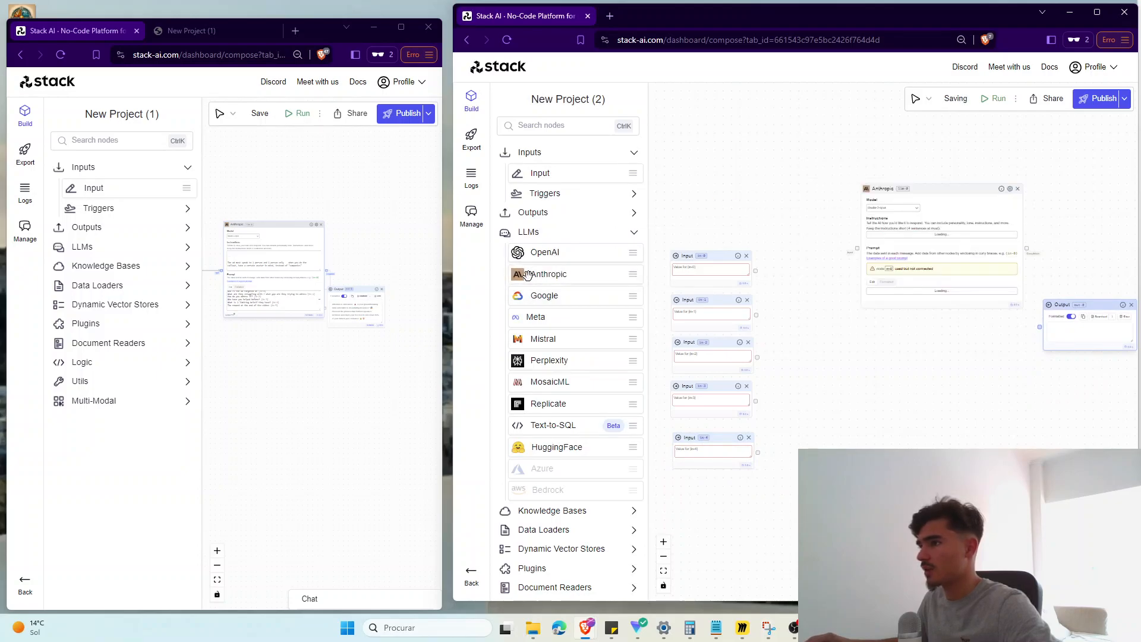
scroll(846, 319, up, 3)
click(835, 175)
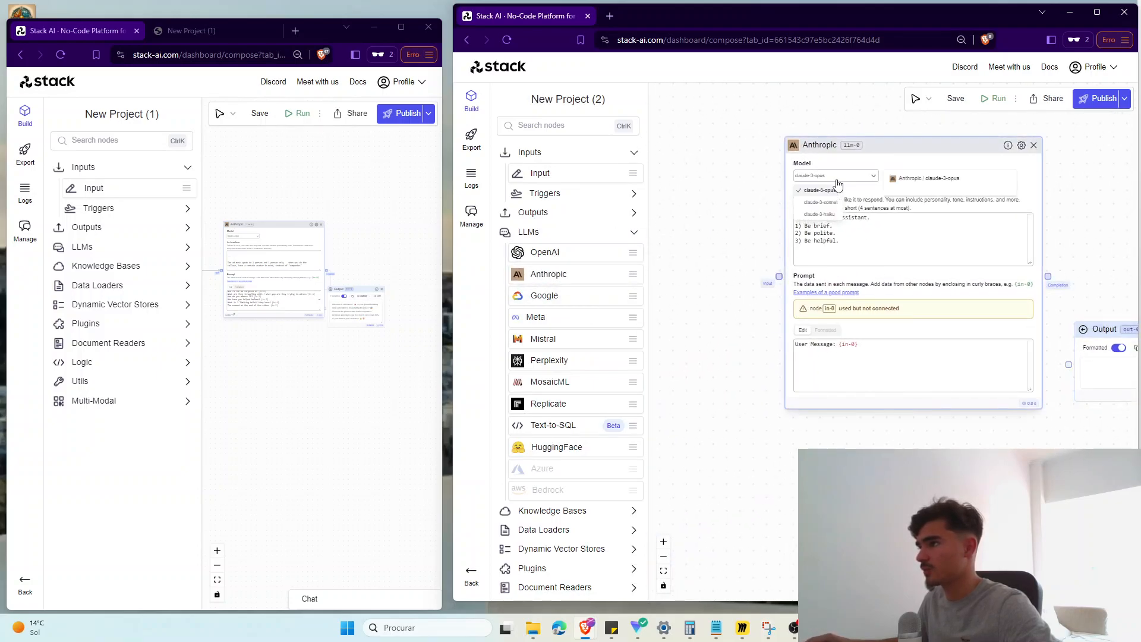
click(826, 193)
Step: Delete the extra Anthropic node and add an OpenAI node with the gpt-4-32k model below the remaining Anthropic node
drag(728, 404, 672, 262)
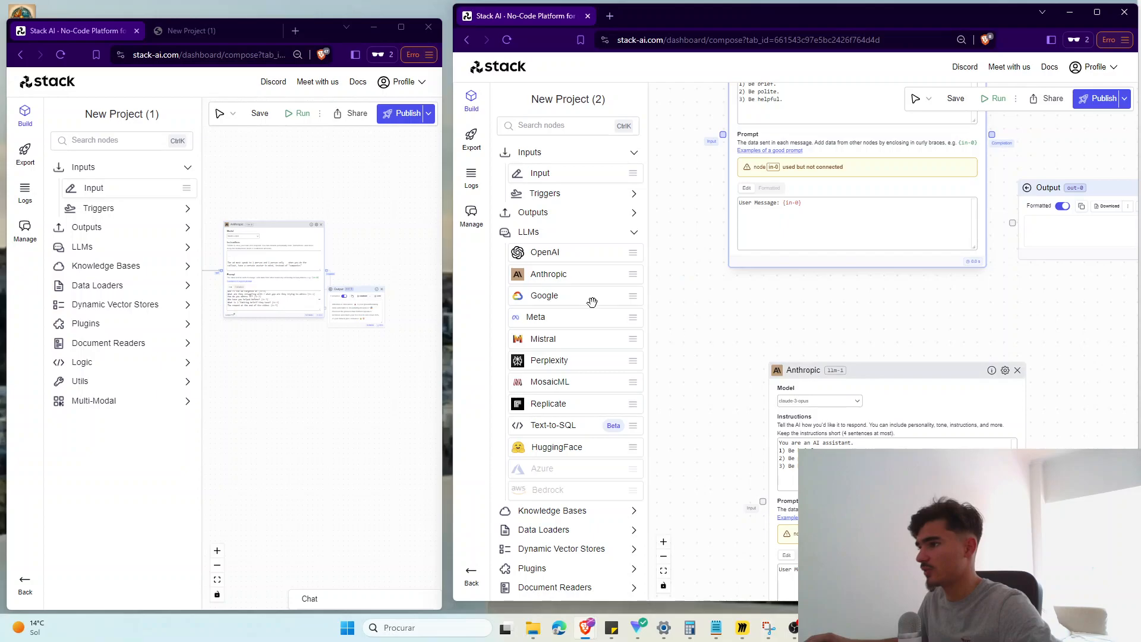
click(1017, 370)
drag(545, 252, 799, 381)
click(841, 410)
click(819, 437)
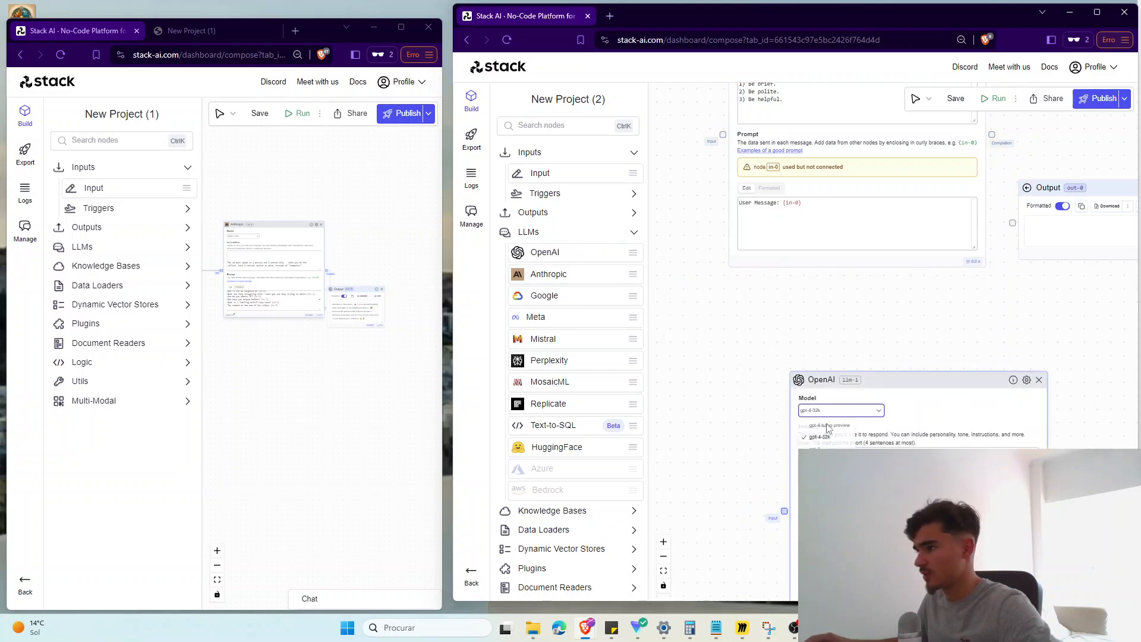
scroll(751, 349, down, 3)
mouse_move(830, 376)
mouse_down()
mouse_move(762, 366)
mouse_move(769, 359)
mouse_move(839, 394)
mouse_up()
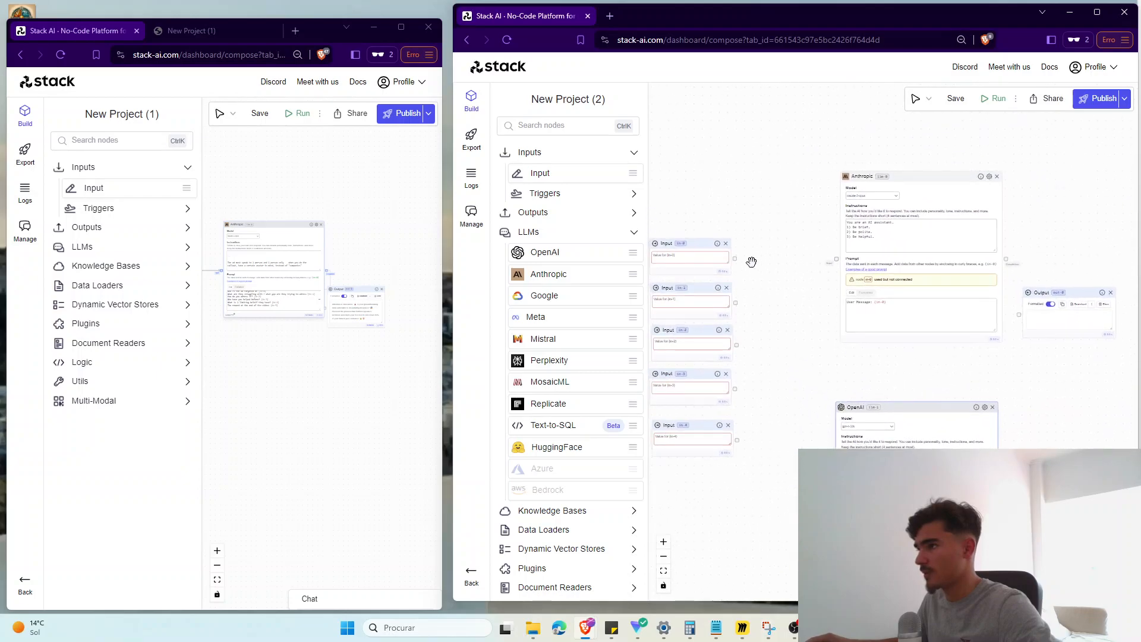
Step: Connect the five Input nodes to both the Anthropic node and the OpenAI node
drag(833, 264, 746, 344)
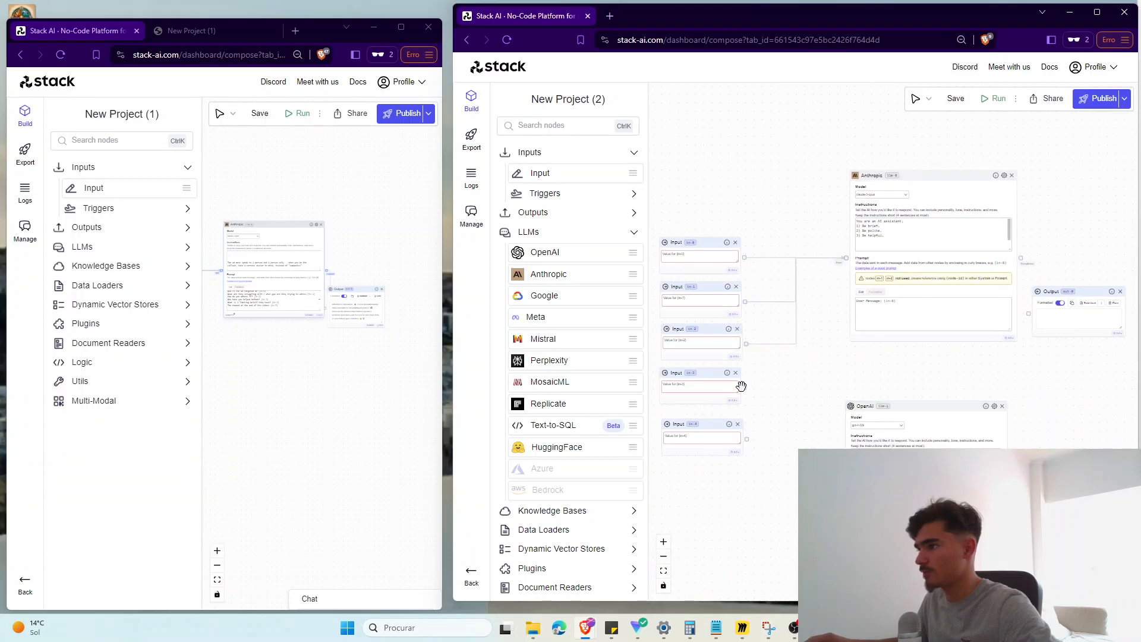
drag(846, 257, 846, 258)
drag(846, 258, 746, 439)
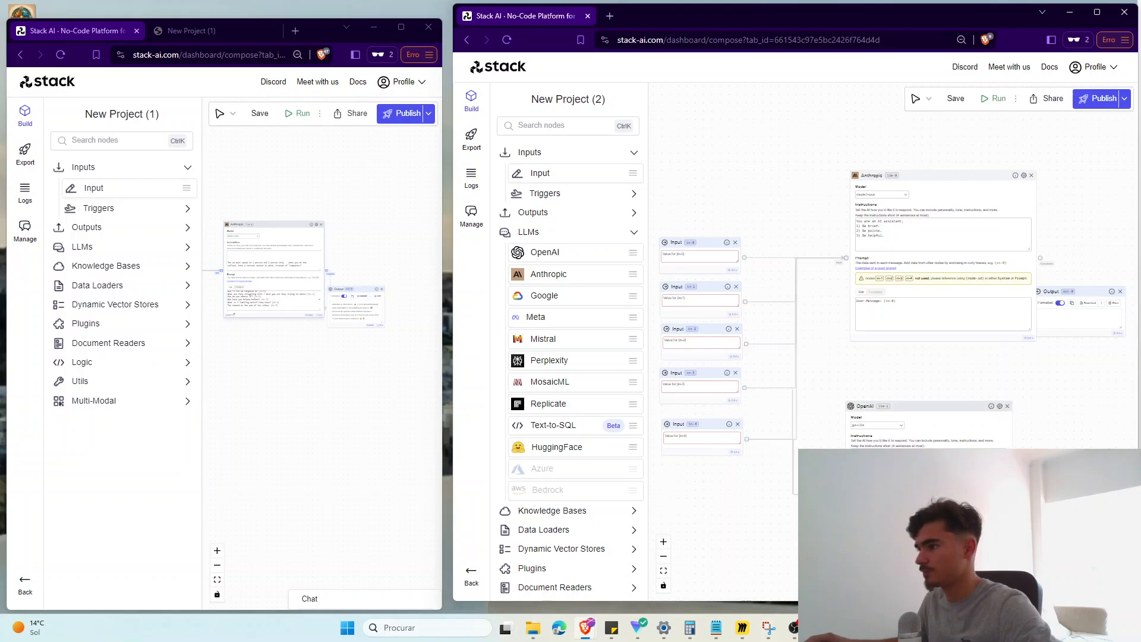
drag(746, 342, 745, 343)
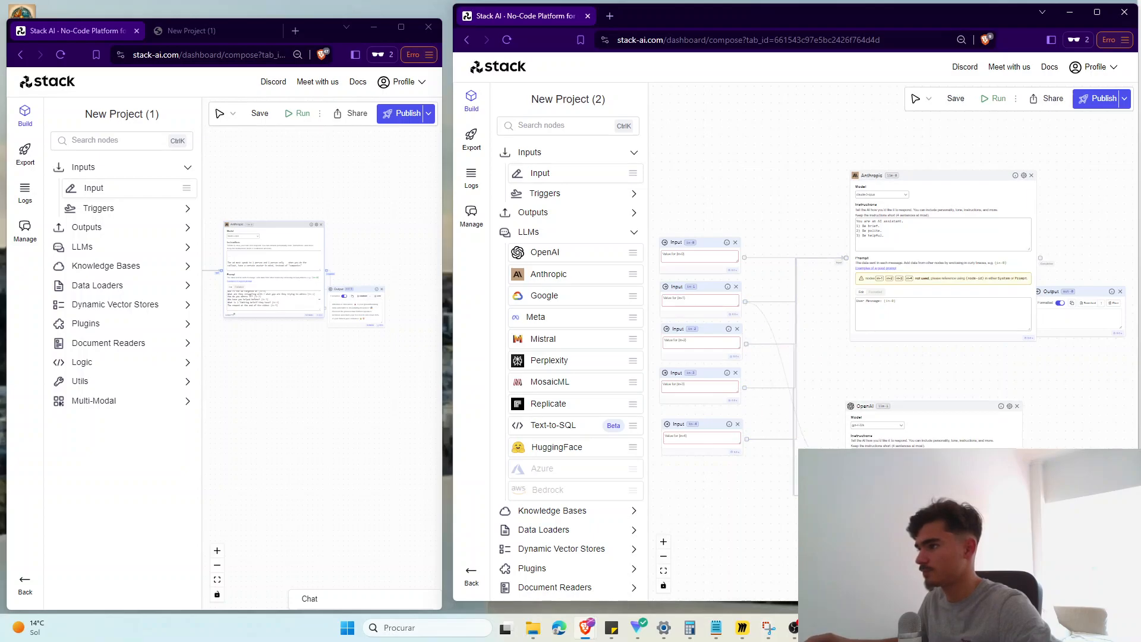
drag(745, 258, 745, 258)
Step: Copy the full prompt from the Anthropic node in New Project (1) into the prompts of the new OpenAI and Anthropic nodes
scroll(291, 351, up, 5)
drag(290, 351, 326, 458)
drag(349, 325, 334, 375)
scroll(335, 376, down, 3)
click(349, 369)
key(ctrl+a)
key(ctrl+c)
click(823, 511)
click(903, 313)
key(ctrl+a)
key(ctrl+v)
scroll(790, 525, up, 1)
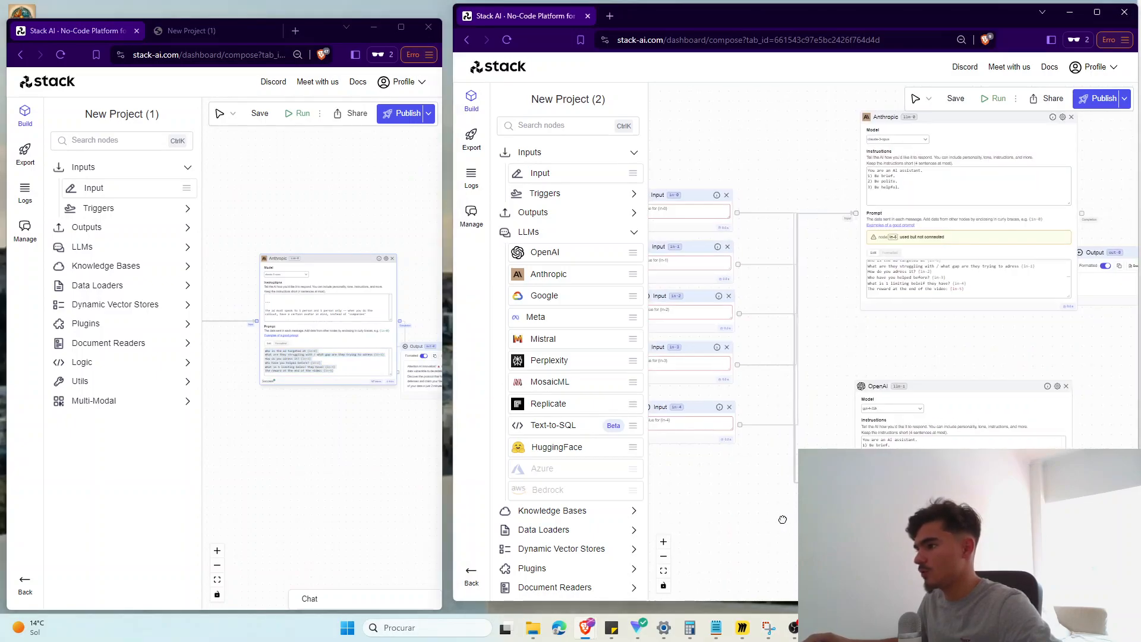
Step: Add a sixth Input node below the column and connect it to both the Anthropic and OpenAI nodes
drag(777, 519, 817, 521)
drag(547, 175, 722, 475)
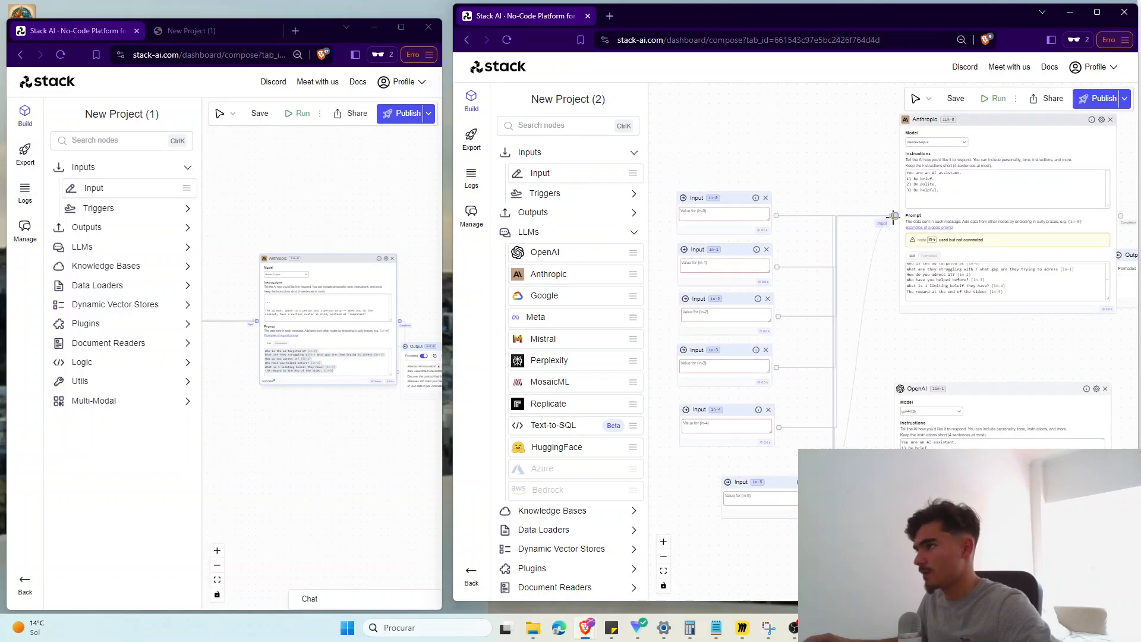
scroll(840, 349, up, 5)
scroll(765, 521, down, 2)
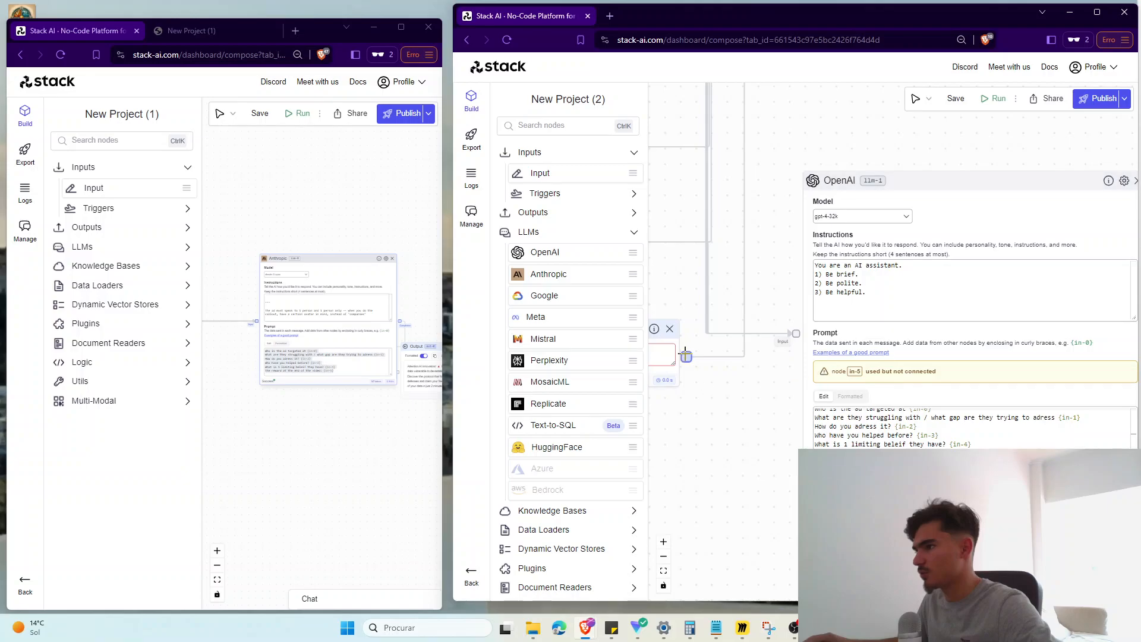
scroll(722, 436, down, 3)
drag(722, 437, 732, 454)
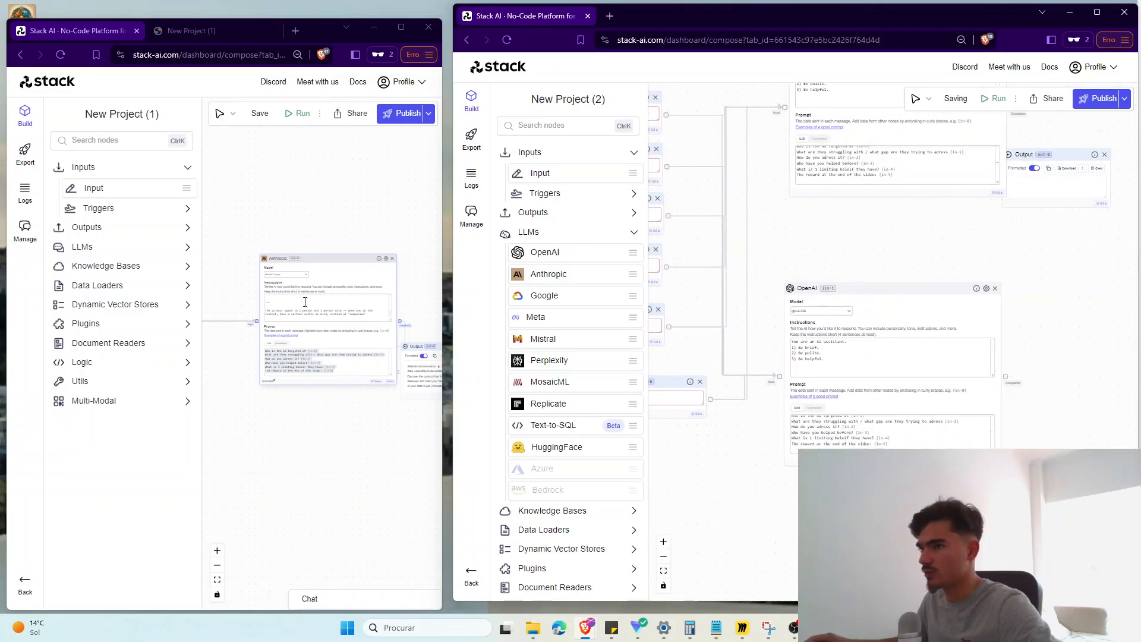
Step: Copy the full instructions from New Project (1)'s Anthropic node over the default instructions in the new OpenAI and Anthropic nodes
drag(369, 317, 170, 175)
key(ctrl+c)
drag(827, 277, 717, 541)
drag(733, 367, 606, 369)
key(ctrl+v)
drag(735, 461, 778, 176)
drag(782, 344, 623, 237)
key(ctrl+v)
drag(798, 306, 713, 438)
Step: Connect the Anthropic node to the repositioned Output node and add a second Output node beside the OpenAI node
drag(894, 266, 960, 188)
drag(858, 216, 907, 212)
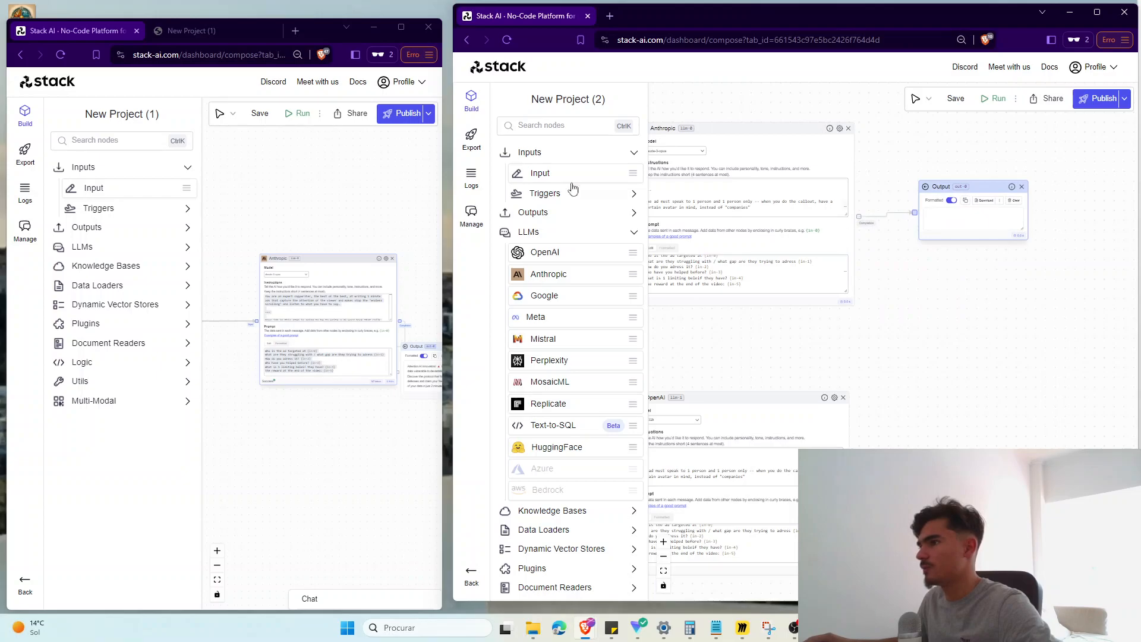
click(534, 213)
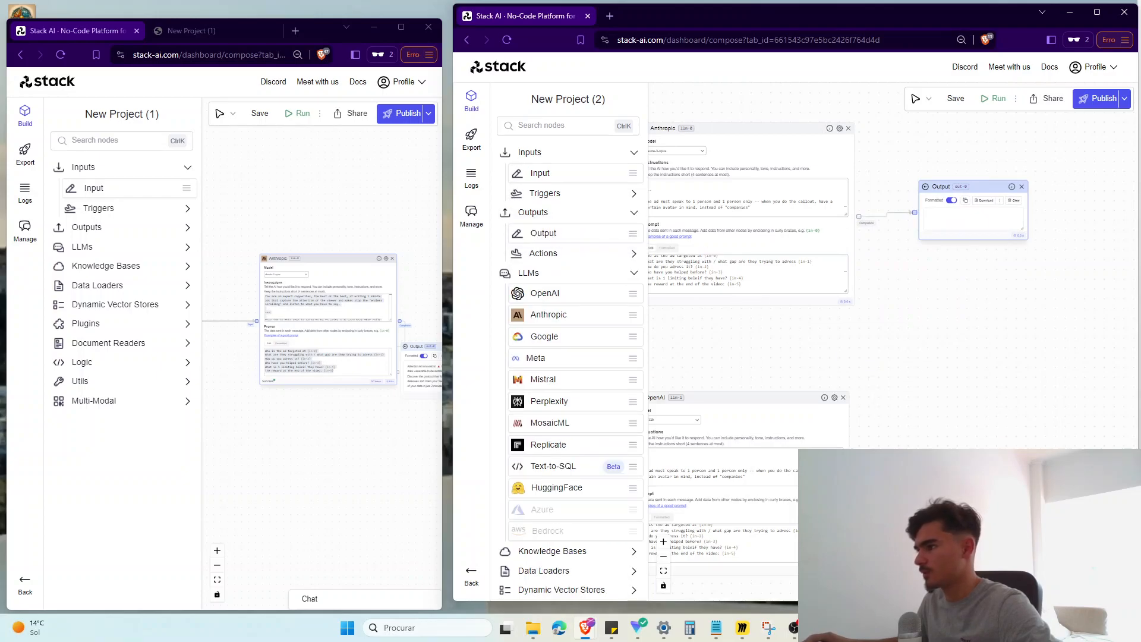
scroll(890, 410, down, 5)
drag(690, 412, 731, 409)
Step: Fill the new project's first Input with "AI companies" and select the text of in-1 in New Project (1)
drag(223, 393, 253, 285)
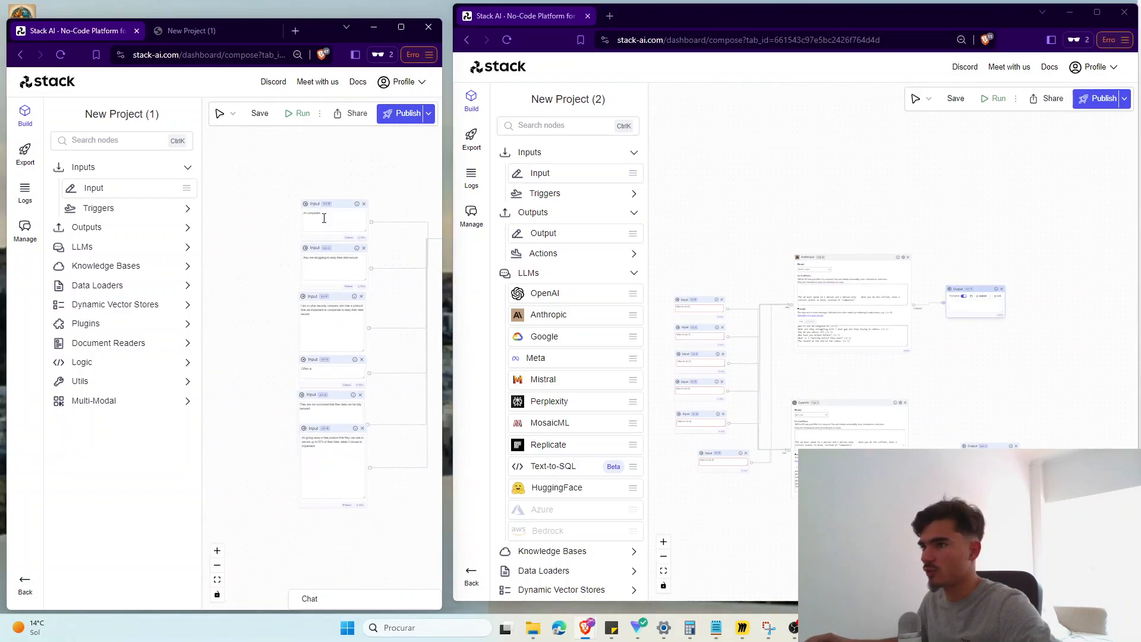
click(685, 312)
text(AI companies)
click(320, 270)
key(ctrl+a)
scroll(889, 384, up, 3)
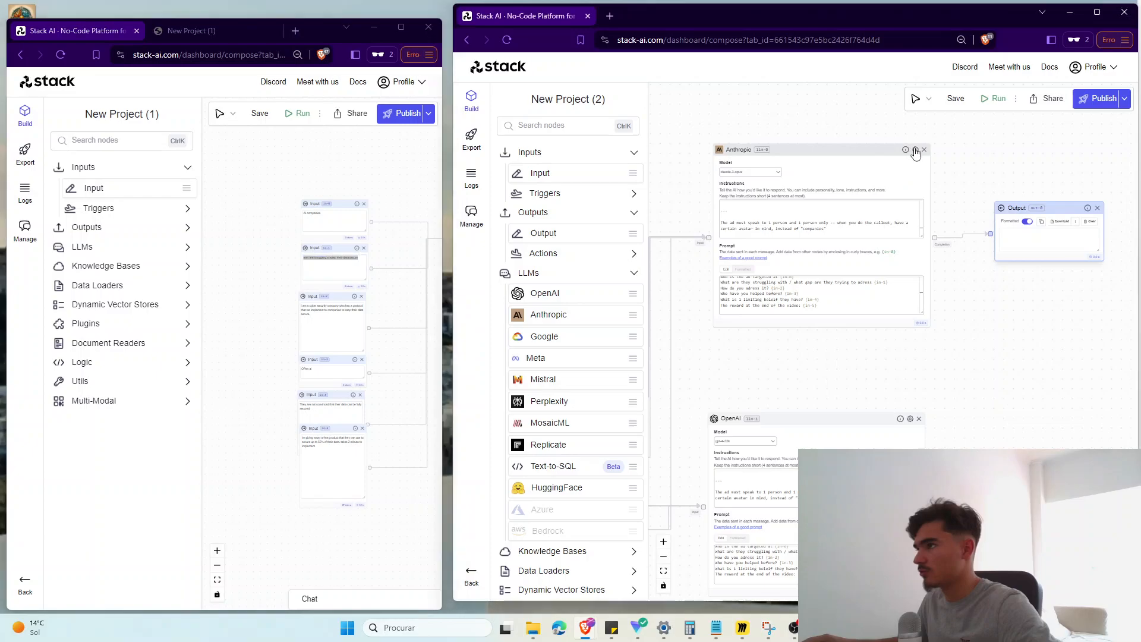
Step: Turn off Memory in the settings of the new Anthropic node and the OpenAI node
click(914, 149)
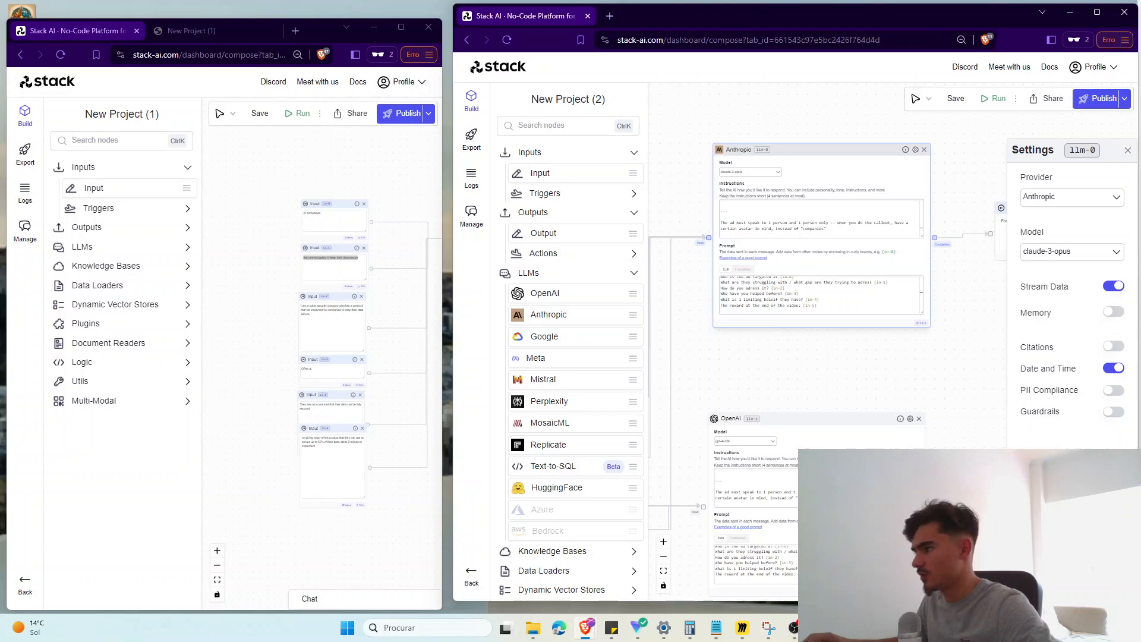
click(1127, 150)
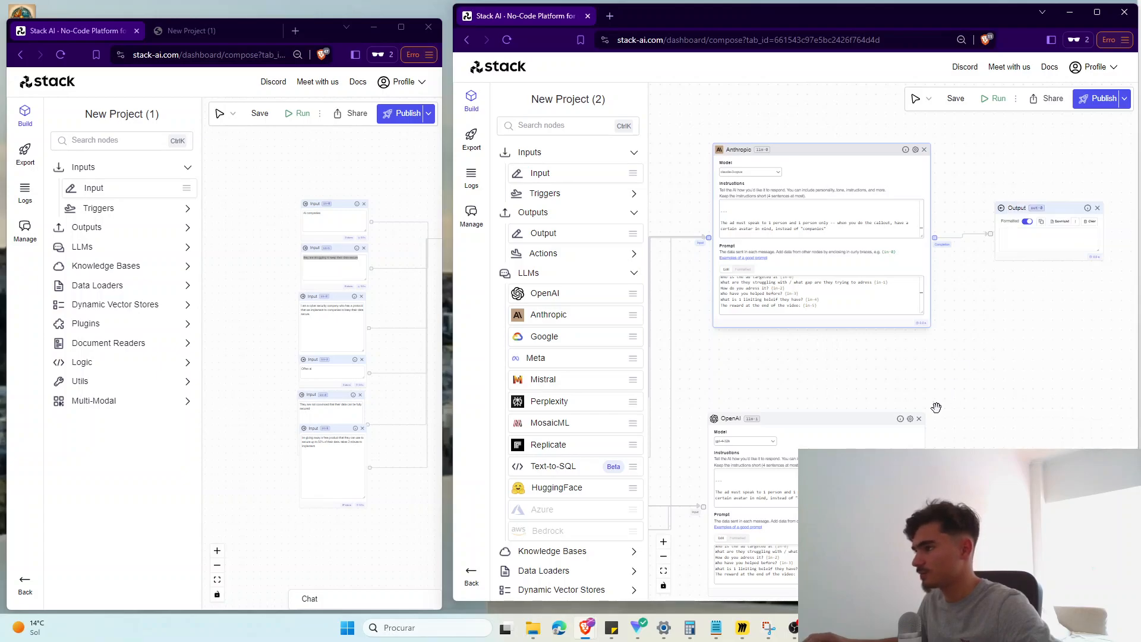
click(910, 419)
click(1103, 311)
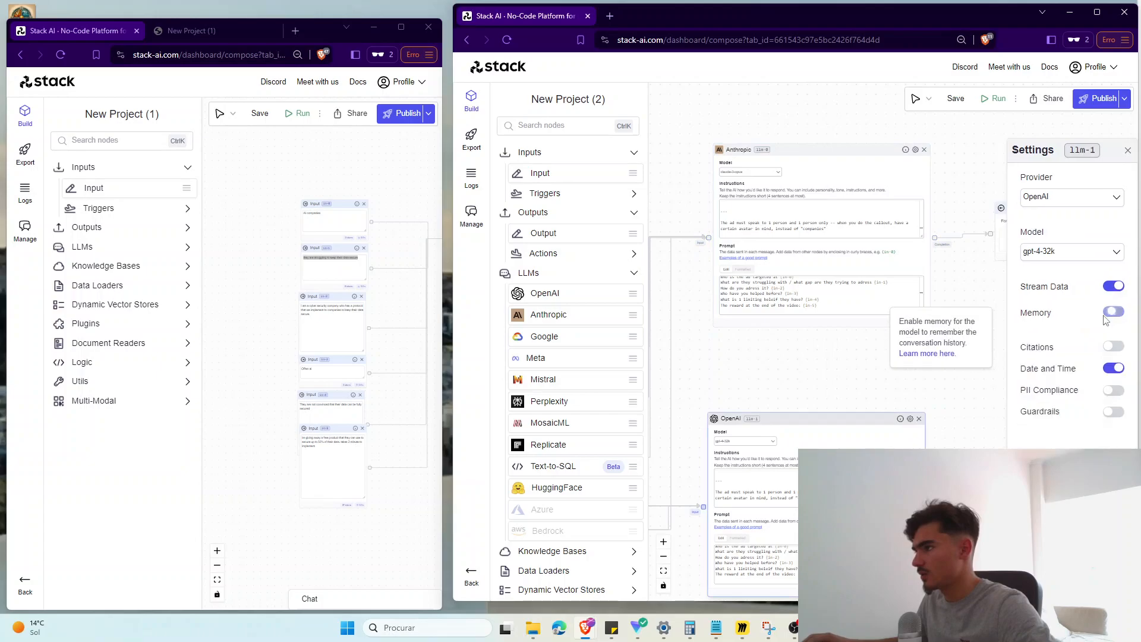
Step: Copy New Project (1)'s in-1 text about data security struggles and in-2 text about the cyber security protocol into the new project's matching Inputs
click(1127, 150)
drag(812, 354, 1010, 338)
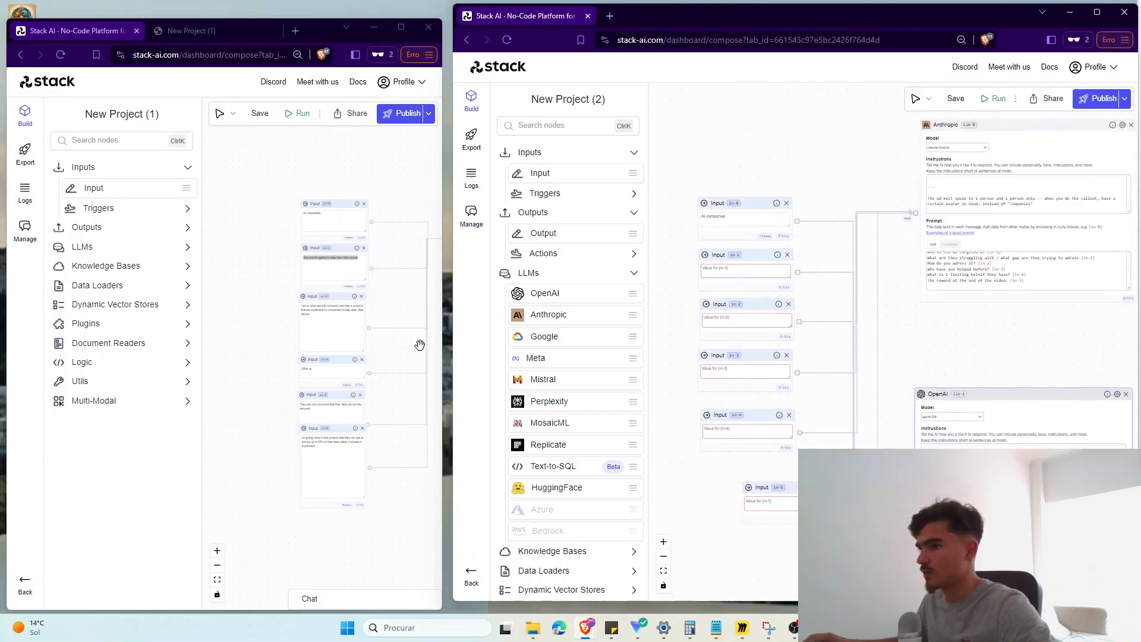
click(332, 267)
click(731, 269)
text(they are struggling to keep their data secure)
click(305, 326)
click(758, 327)
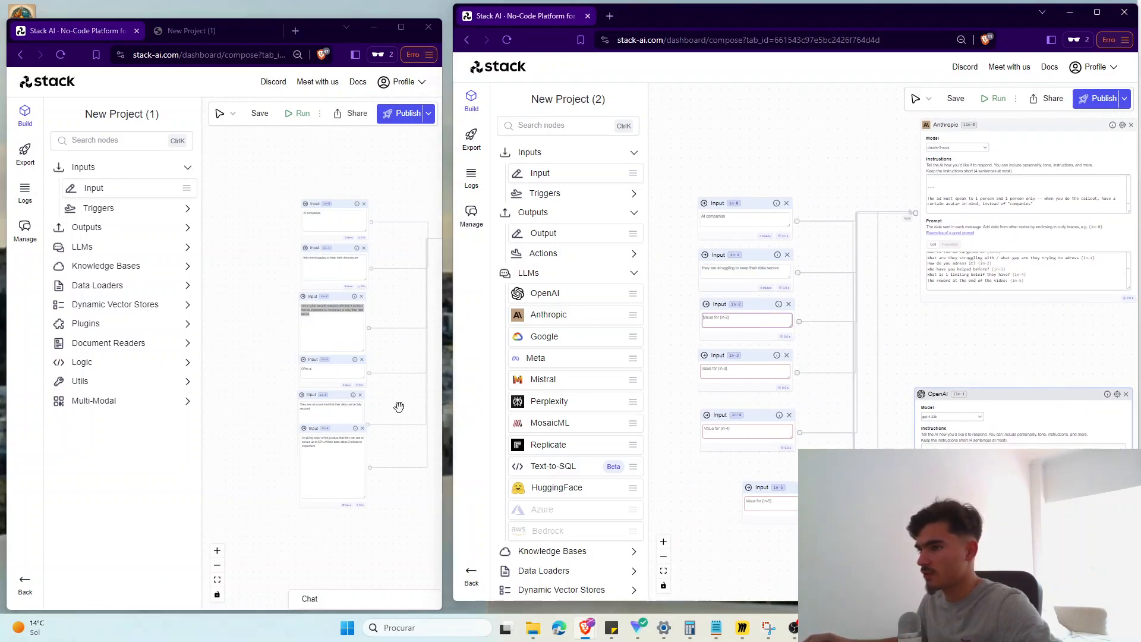
text(i am a cyber security company who has a protocol that we implement to companies to keep their data secure)
Step: Fill in-3 with "OPen ai" and in-4 with "They are not convinced that their data can be fully secured", copied from New Project (1)
click(306, 369)
click(745, 371)
text(OPen ai)
click(330, 406)
key(ctrl+c)
click(753, 428)
key(ctrl+v)
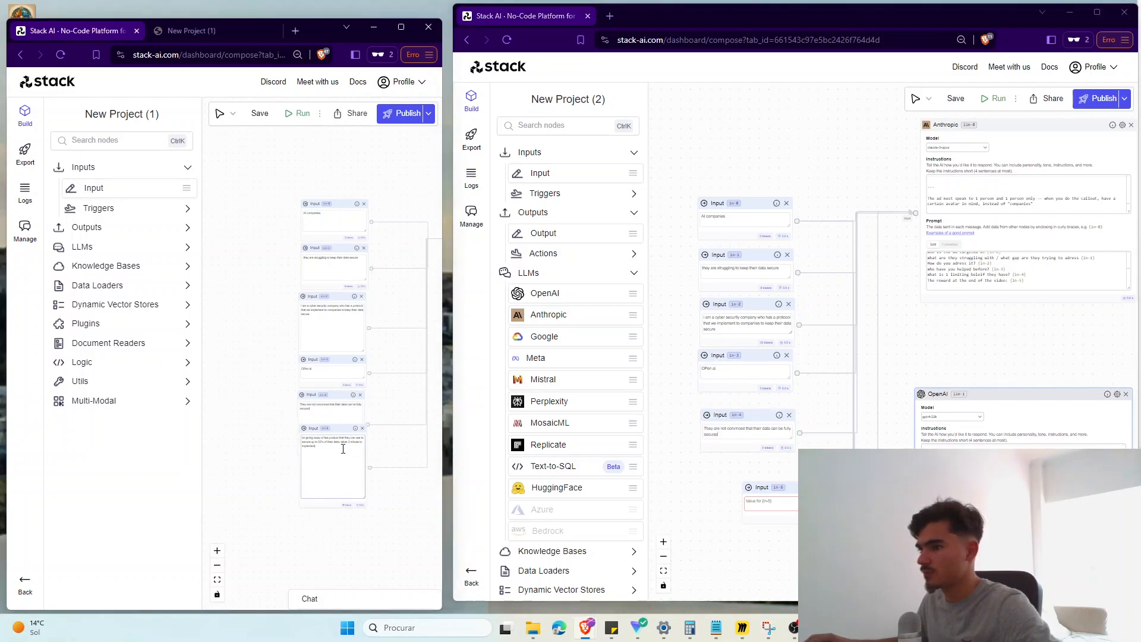
Step: Copy New Project (1)'s text about giving away a free product that secures up to 50% of their data into in-5
click(309, 441)
click(768, 500)
text(Im giving away a free product that they can use to secure up to 50% of their data, takes 3 minute to implement)
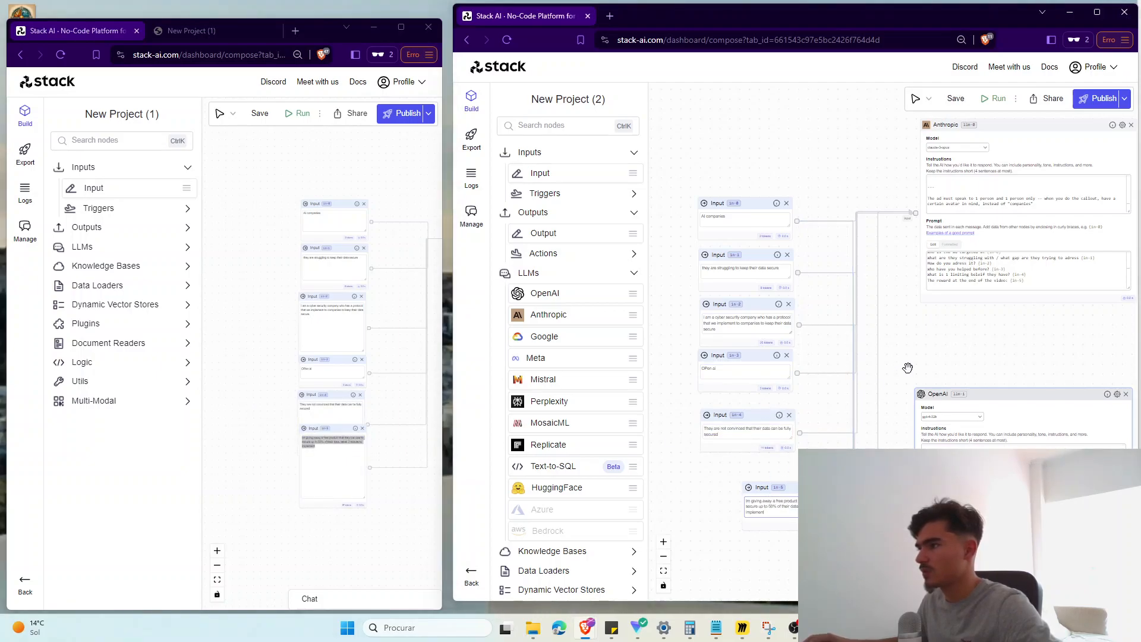
Step: Run the new project's workflow with all six Inputs filled in
drag(924, 341, 749, 375)
click(1009, 102)
drag(1002, 413, 872, 371)
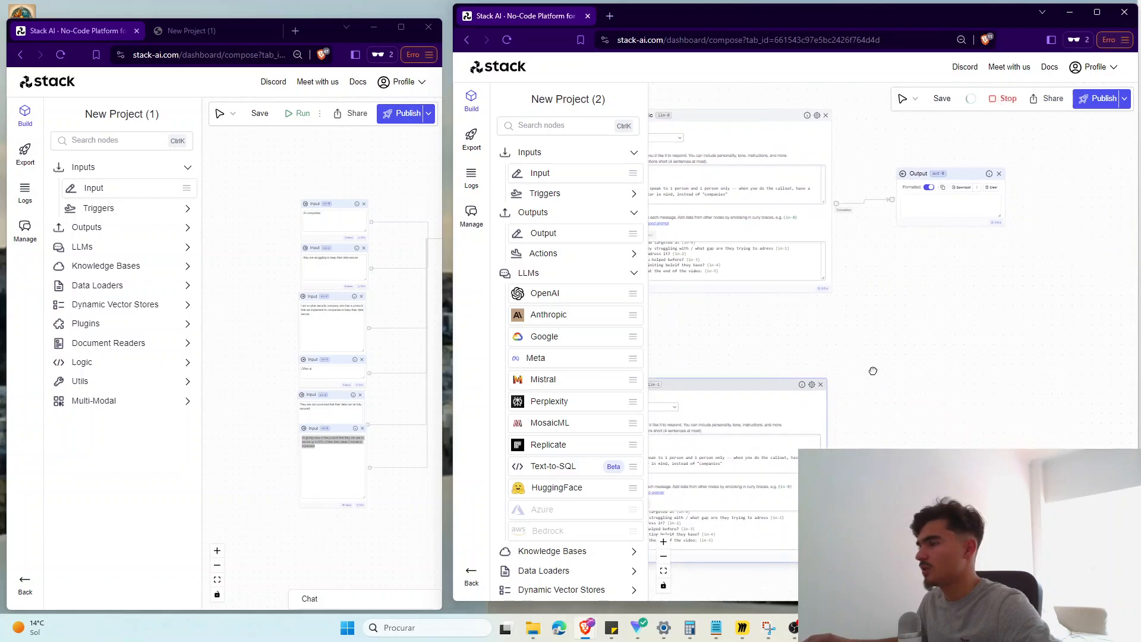
Step: Compare the new project's Anthropic and OpenAI outputs with the ad in New Project (1)'s Output node
drag(407, 199, 150, 243)
scroll(293, 354, up, 3)
drag(294, 355, 59, 454)
scroll(261, 450, up, 2)
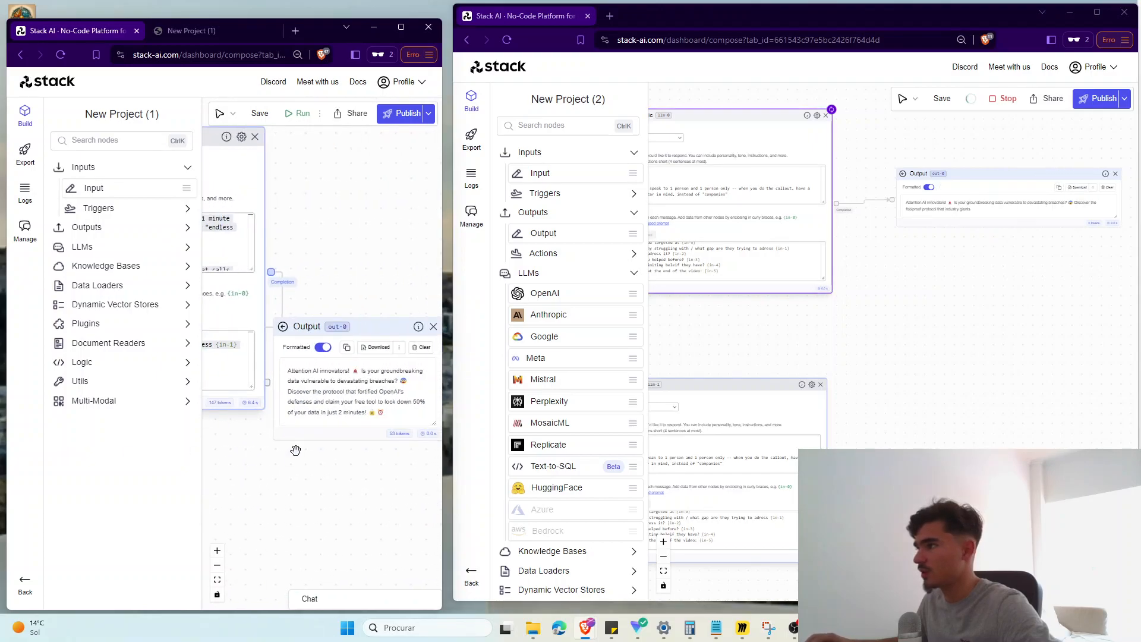
drag(792, 326, 860, 359)
scroll(756, 214, up, 2)
scroll(754, 217, down, 1)
drag(911, 321, 636, 337)
scroll(835, 320, up, 1)
drag(835, 320, 806, 300)
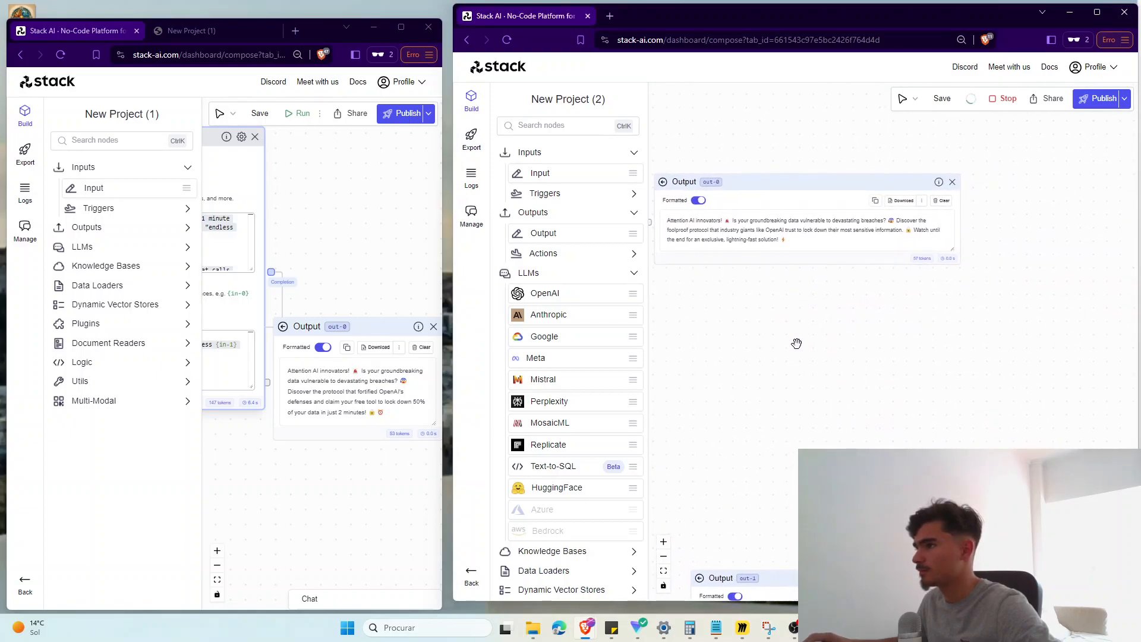
drag(773, 421, 797, 162)
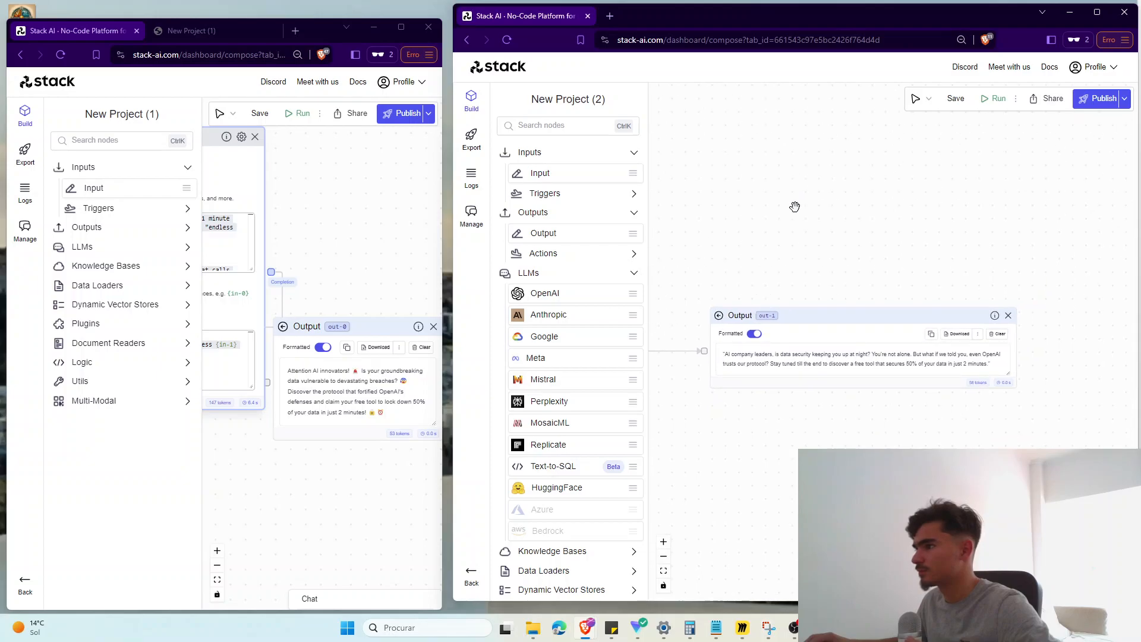
Step: Delete the Anthropic node and its connected Output node, out-0, from the new project
drag(770, 240, 855, 389)
scroll(749, 280, down, 3)
drag(748, 279, 861, 440)
scroll(896, 375, up, 1)
scroll(897, 375, up, 1)
drag(699, 449, 751, 457)
scroll(772, 454, up, 2)
drag(822, 458, 823, 497)
drag(984, 361, 1027, 398)
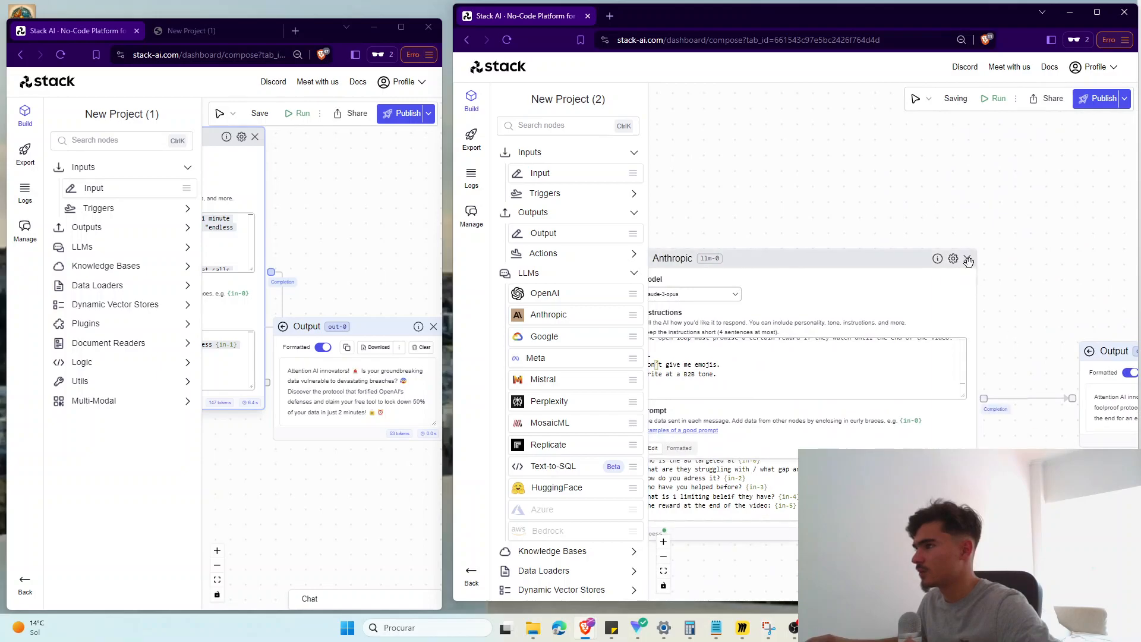
click(967, 259)
click(1002, 288)
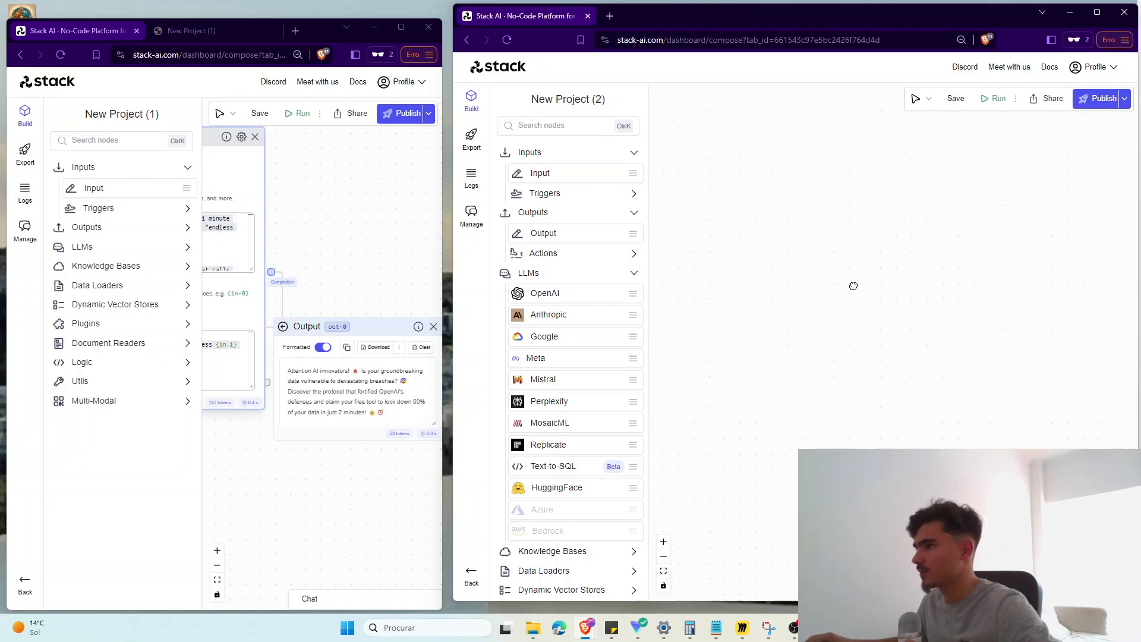
Step: Maximize the new project's browser window and move the OpenAI node and its Output node up, level with the Inputs
double_click(880, 18)
scroll(637, 338, down, 5)
drag(625, 389, 779, 311)
drag(595, 272, 619, 146)
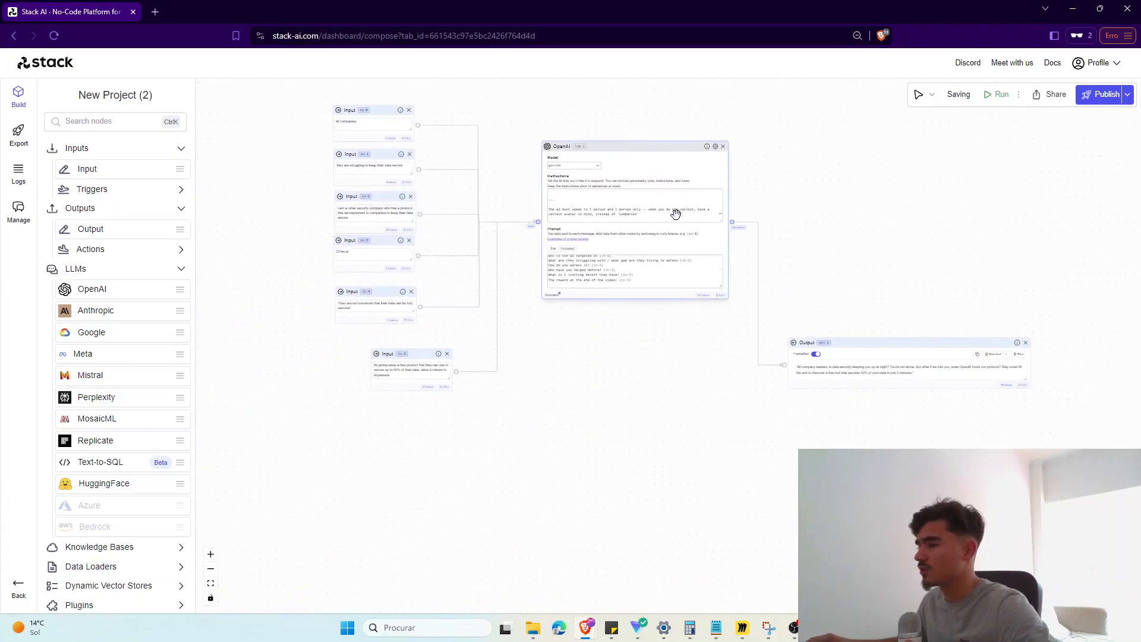
drag(872, 345, 878, 219)
Step: Align the in-5 Input node beneath the other Input nodes
scroll(611, 434, up, 3)
drag(613, 491, 549, 520)
scroll(594, 526, down, 1)
drag(814, 524, 780, 498)
scroll(639, 504, up, 1)
drag(870, 280, 884, 234)
drag(521, 498, 656, 499)
scroll(702, 502, down, 2)
drag(434, 493, 388, 488)
Step: Add a Documents data loader above the Inputs and connect it to the OpenAI node's input
click(91, 566)
drag(99, 587, 551, 227)
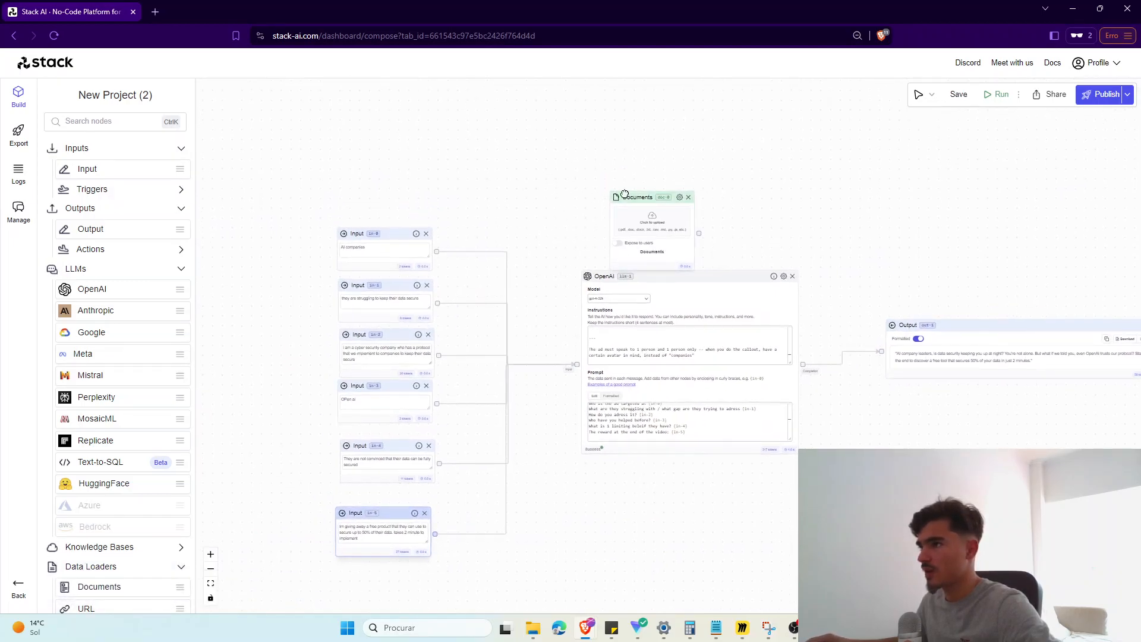
drag(628, 196, 498, 155)
drag(569, 191, 576, 372)
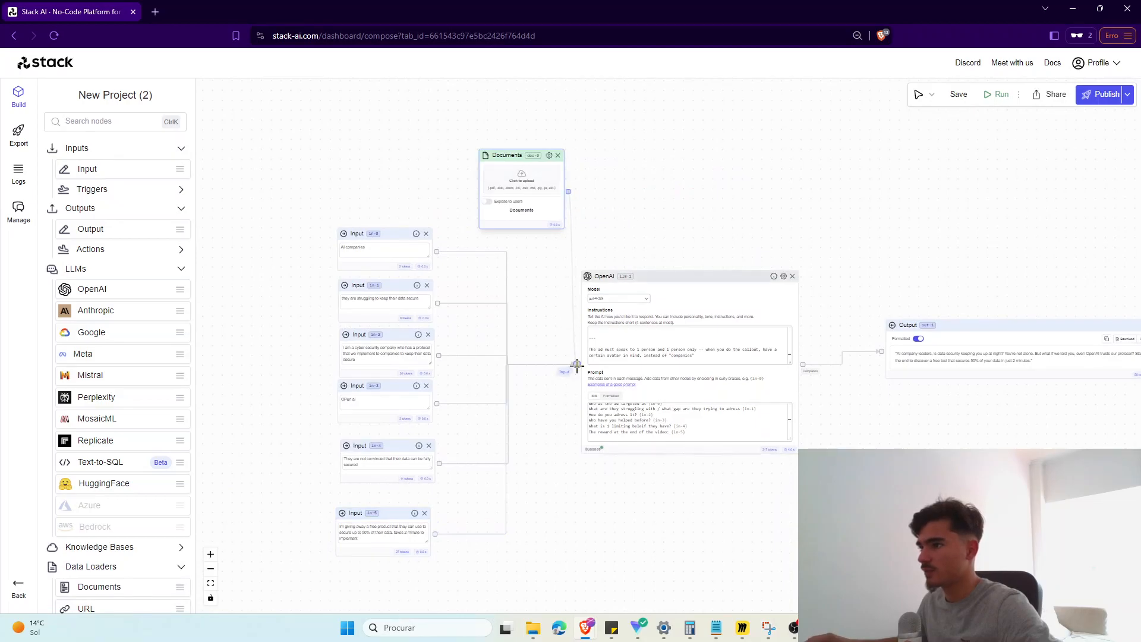
Step: Browse the Desktop folder for a document to upload to the Documents node, and close the file dialog
click(523, 188)
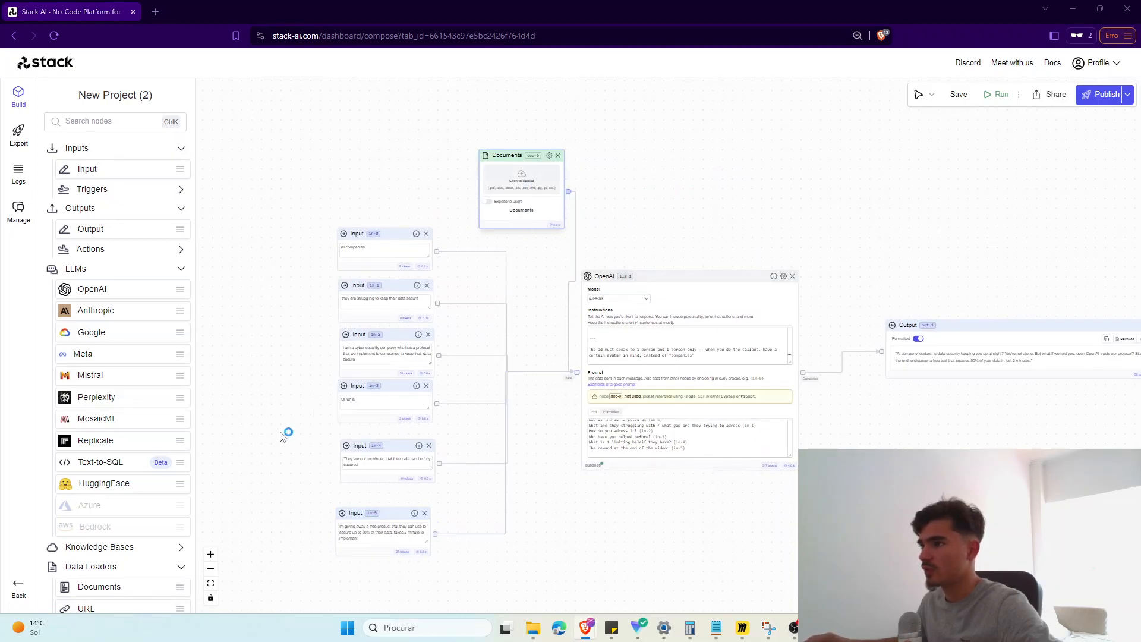
scroll(125, 232, down, 1)
click(57, 173)
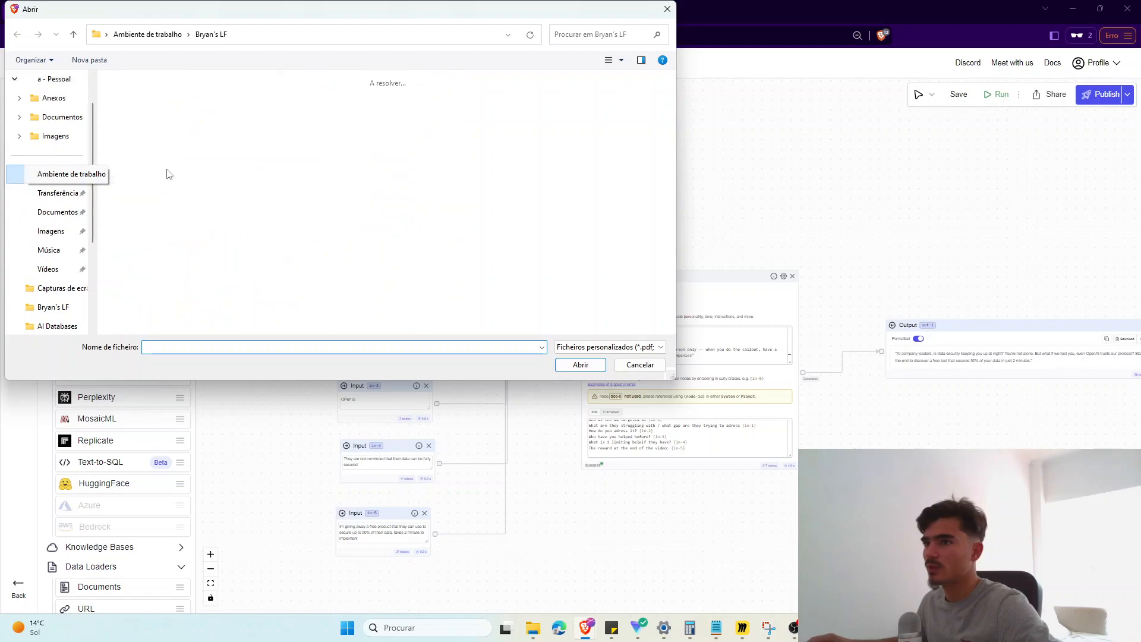
scroll(424, 219, down, 5)
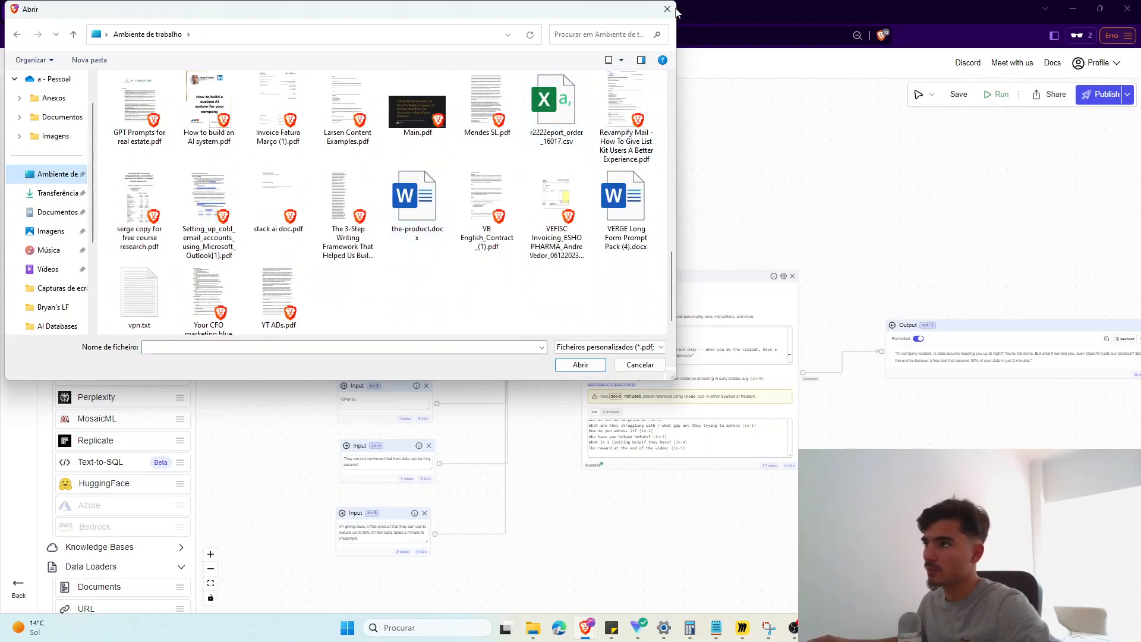
click(667, 9)
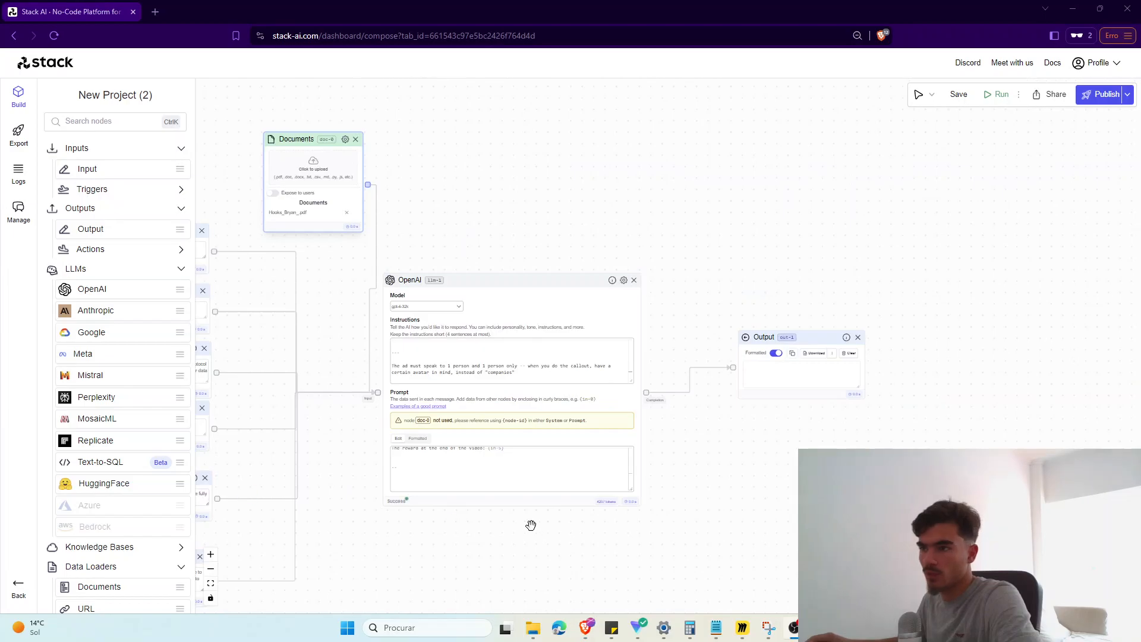
Step: Move the Documents node farther from the Inputs so it sits above the OpenAI node
scroll(531, 525, up, 1)
scroll(392, 175, down, 2)
drag(395, 177, 400, 198)
drag(311, 118, 473, 127)
drag(499, 390, 592, 192)
scroll(438, 521, up, 2)
drag(440, 518, 517, 559)
Step: Add the line "This is a database with examples of HOW to write hooks" below the "--" separator in the OpenAI prompt
drag(571, 413, 561, 413)
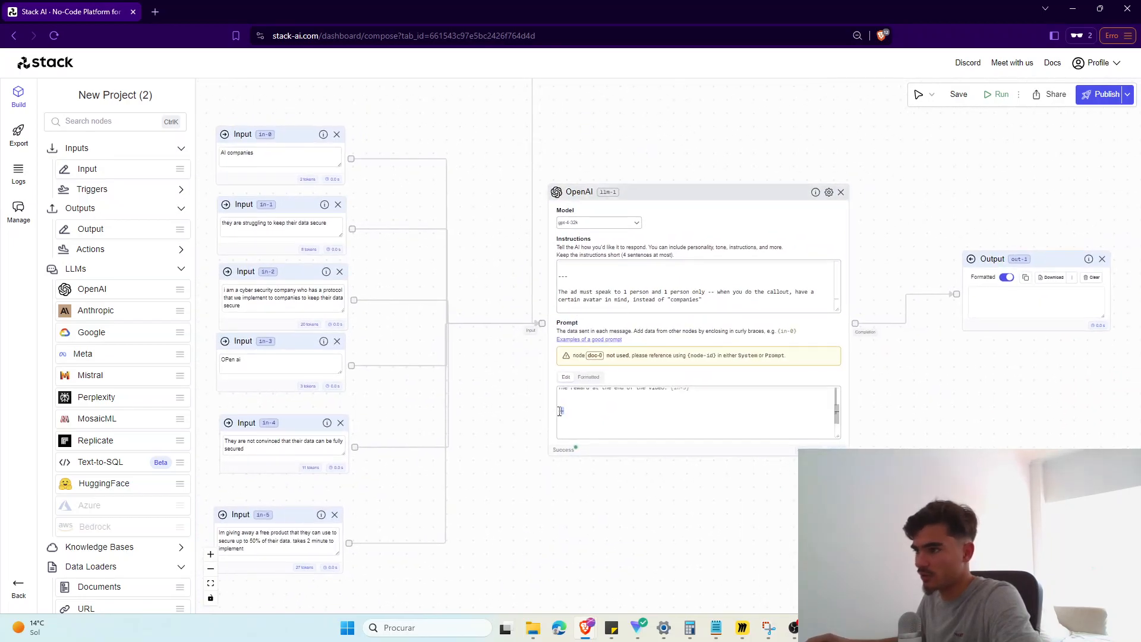
scroll(569, 414, up, 2)
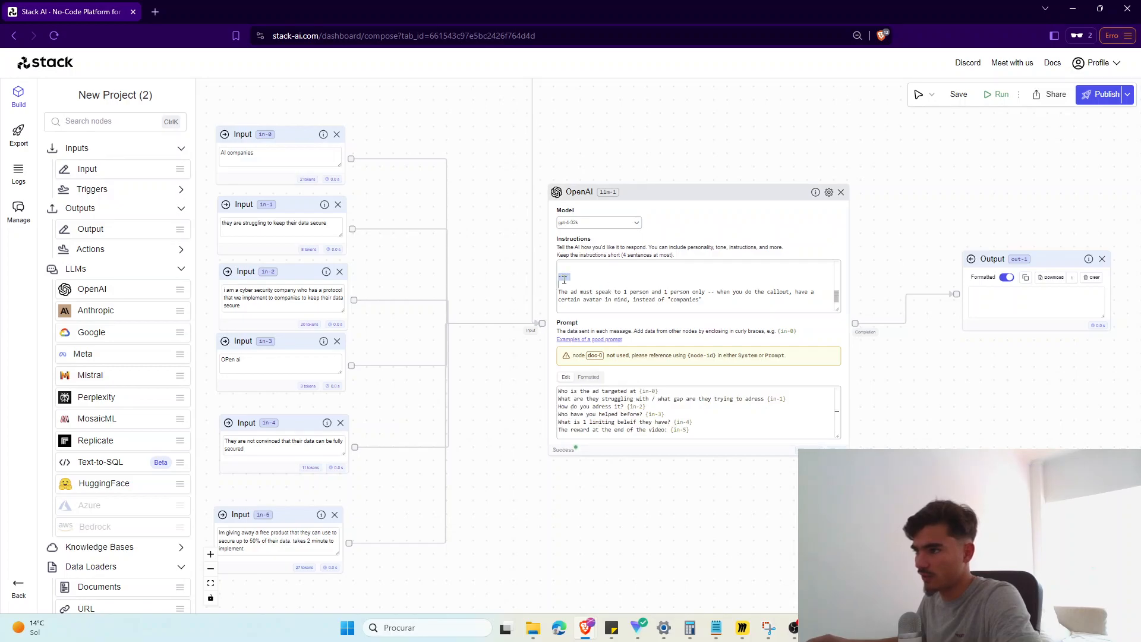
scroll(593, 427, down, 2)
click(590, 420)
key(Return)
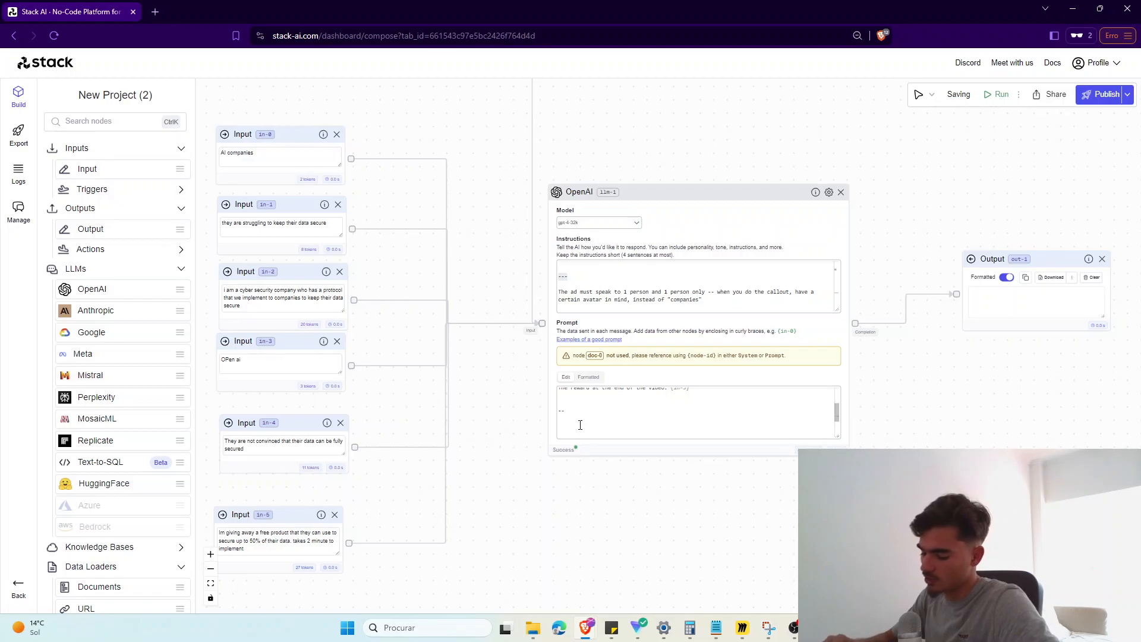
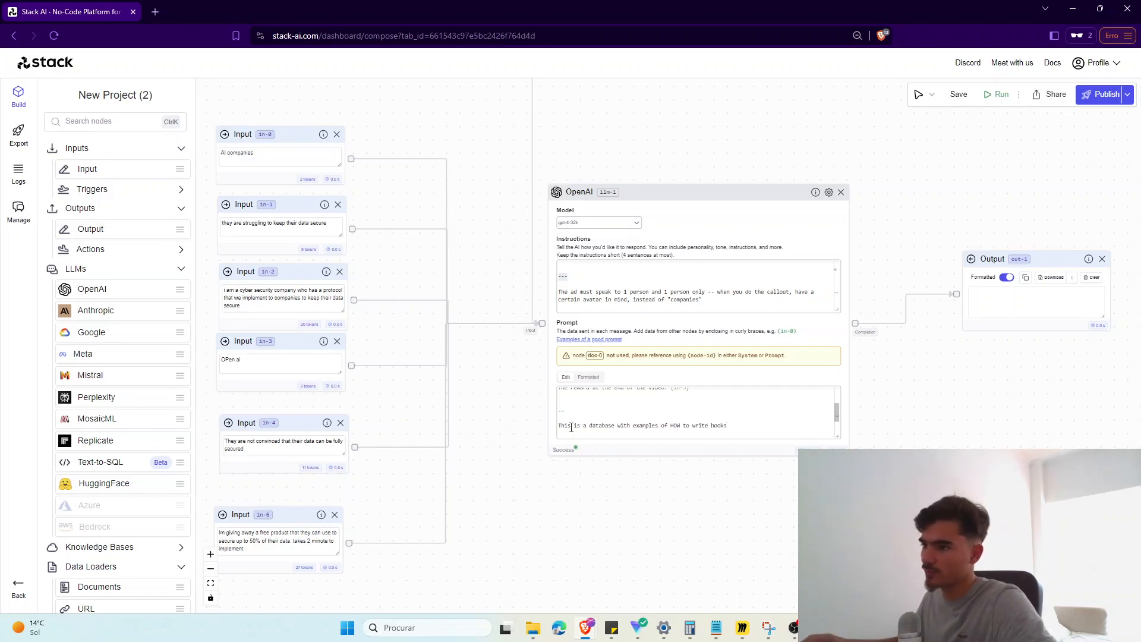
Step: Insert the {doc-0} reference at the end of the hooks database line in the OpenAI prompt
drag(483, 178, 458, 413)
drag(430, 506, 543, 137)
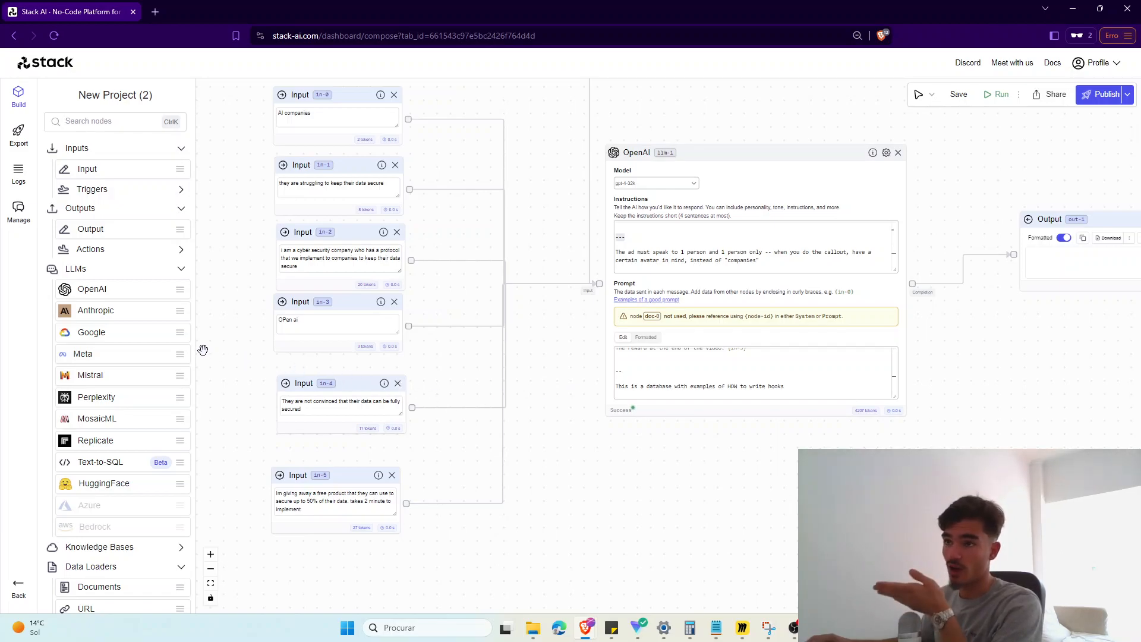
drag(682, 471, 586, 490)
scroll(573, 483, down, 1)
scroll(572, 484, up, 2)
drag(501, 496, 517, 504)
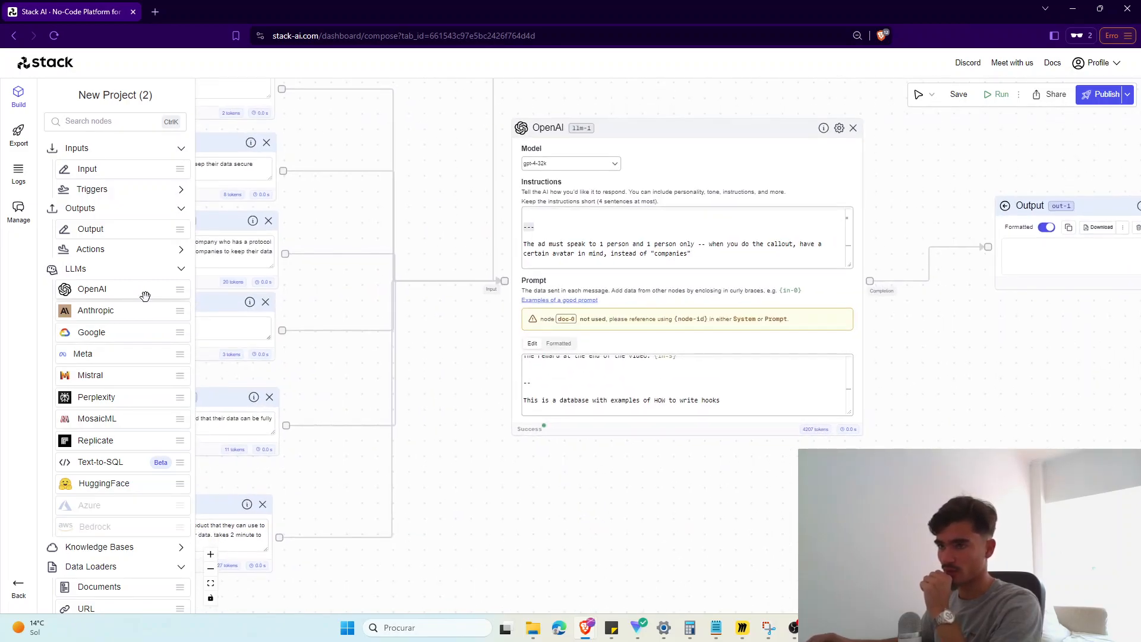
scroll(103, 552, down, 2)
scroll(458, 499, up, 3)
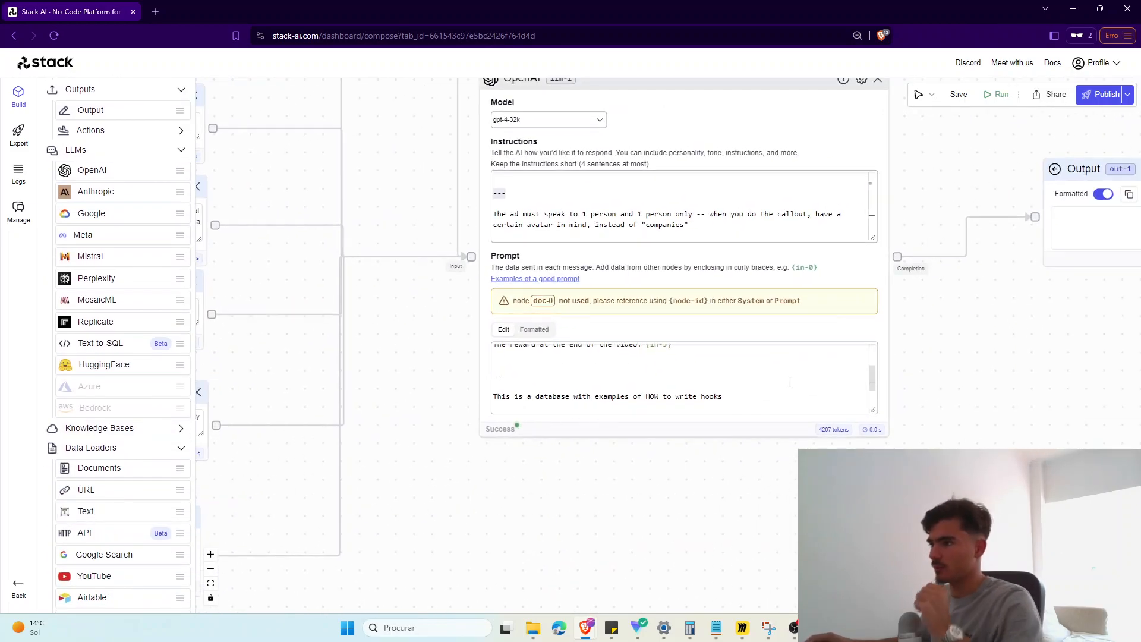
click(774, 393)
text({)
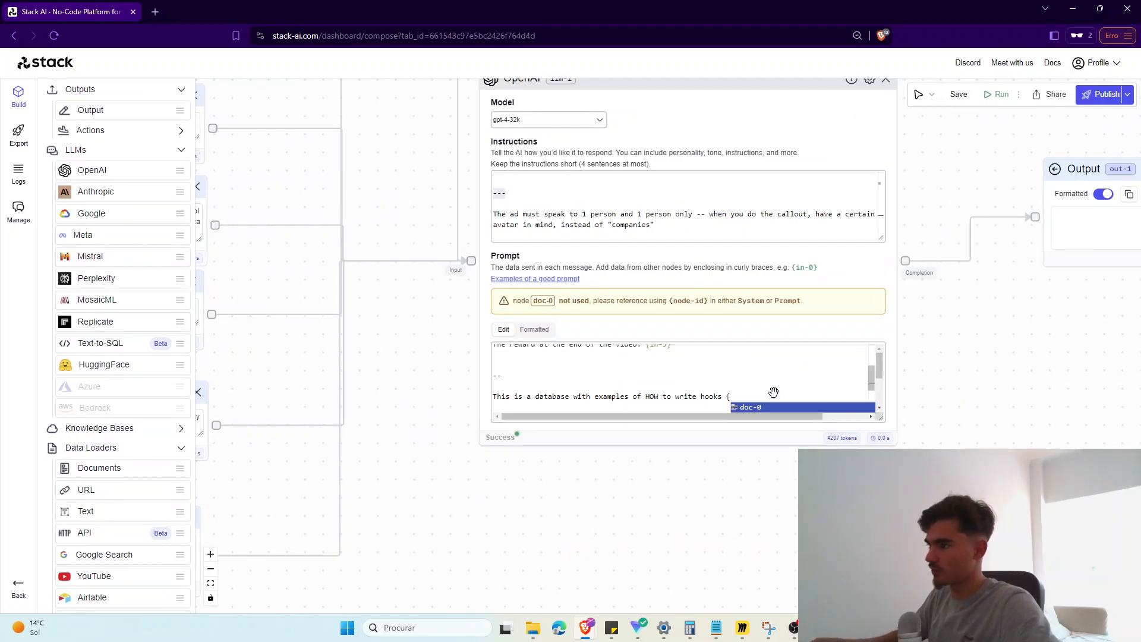
key(Return)
Step: Run the workflow with the document reference and read the ad generated in the Output node
scroll(774, 392, down, 2)
drag(873, 384, 817, 397)
click(1007, 95)
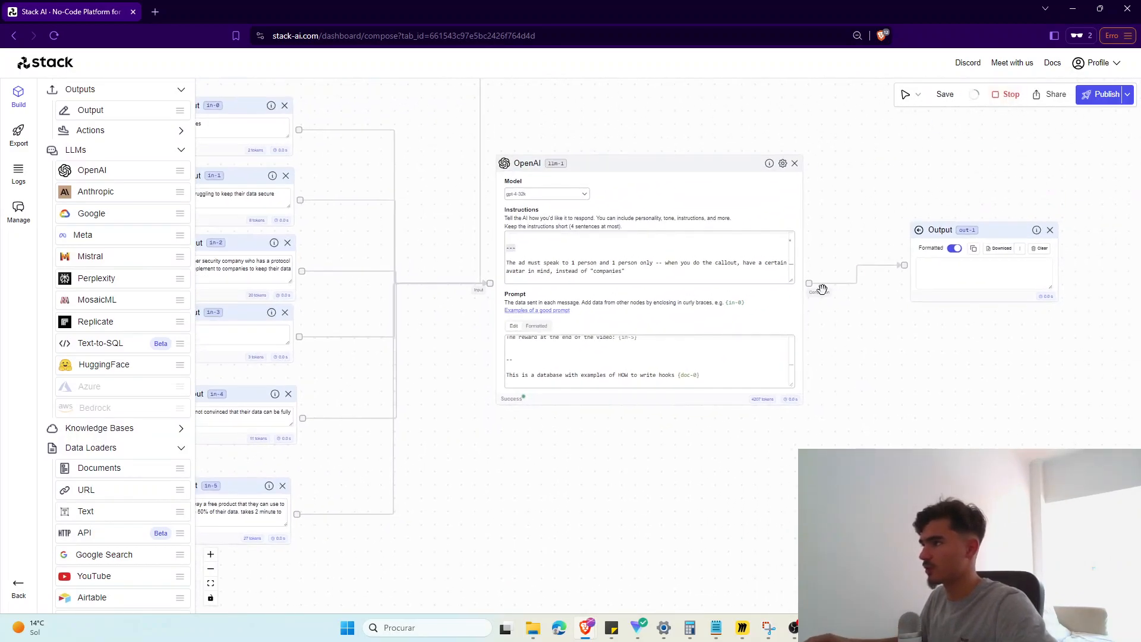
scroll(664, 527, down, 3)
drag(664, 526, 555, 451)
drag(809, 266, 862, 254)
scroll(811, 342, up, 1)
drag(811, 342, 787, 323)
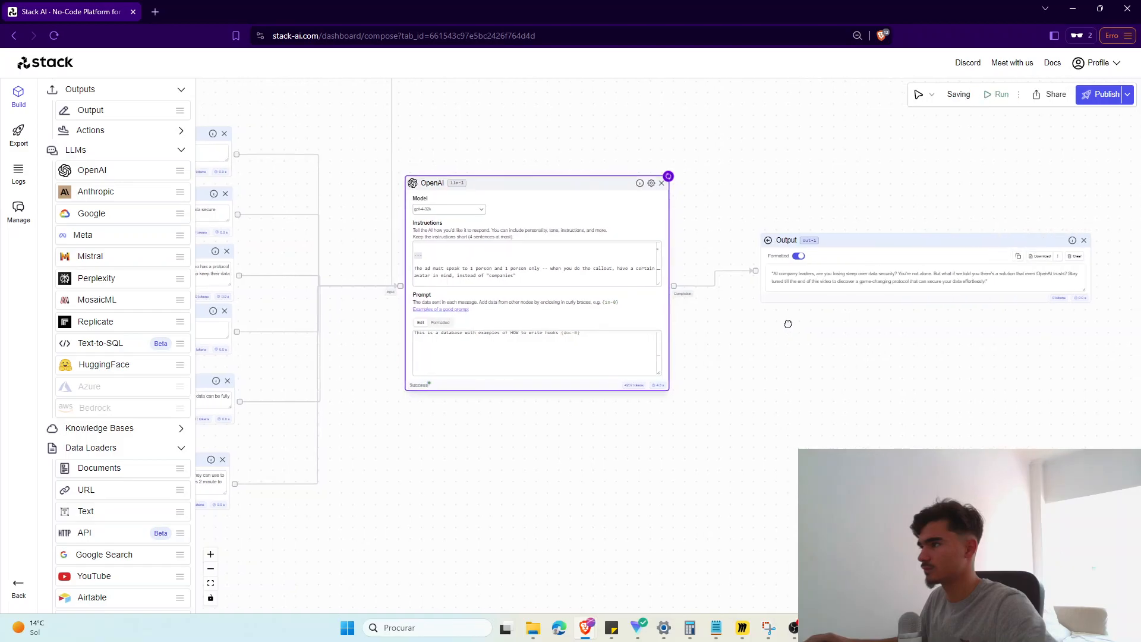
Step: Add a second OpenAI node below the existing one
scroll(808, 334, down, 3)
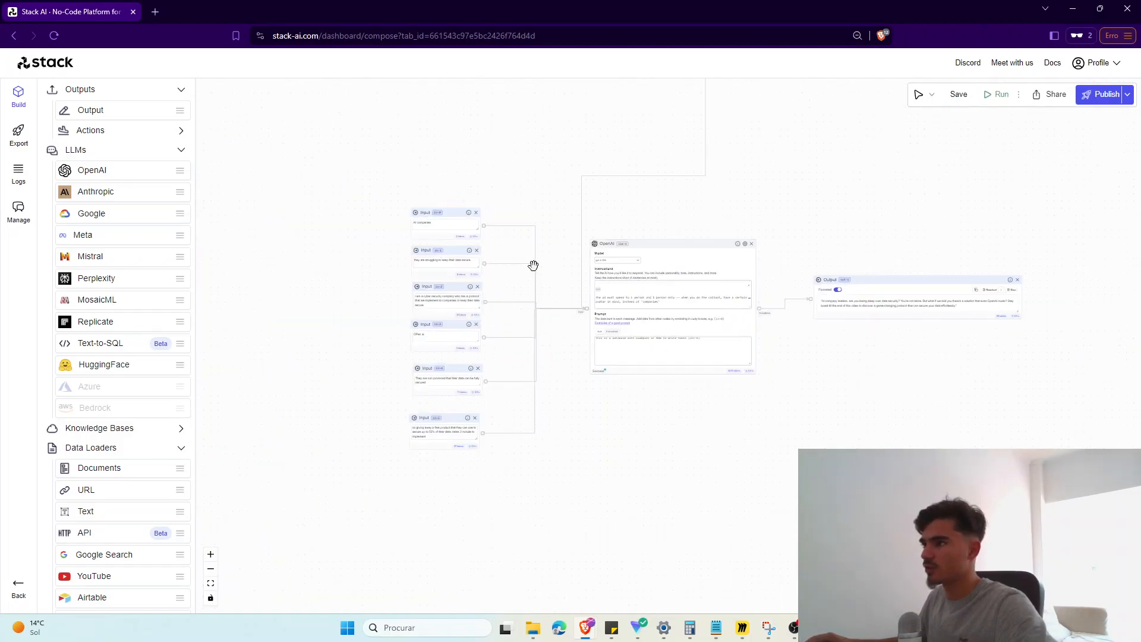
scroll(700, 452, up, 2)
drag(700, 451, 622, 421)
scroll(646, 428, down, 2)
scroll(268, 223, up, 1)
scroll(89, 219, up, 2)
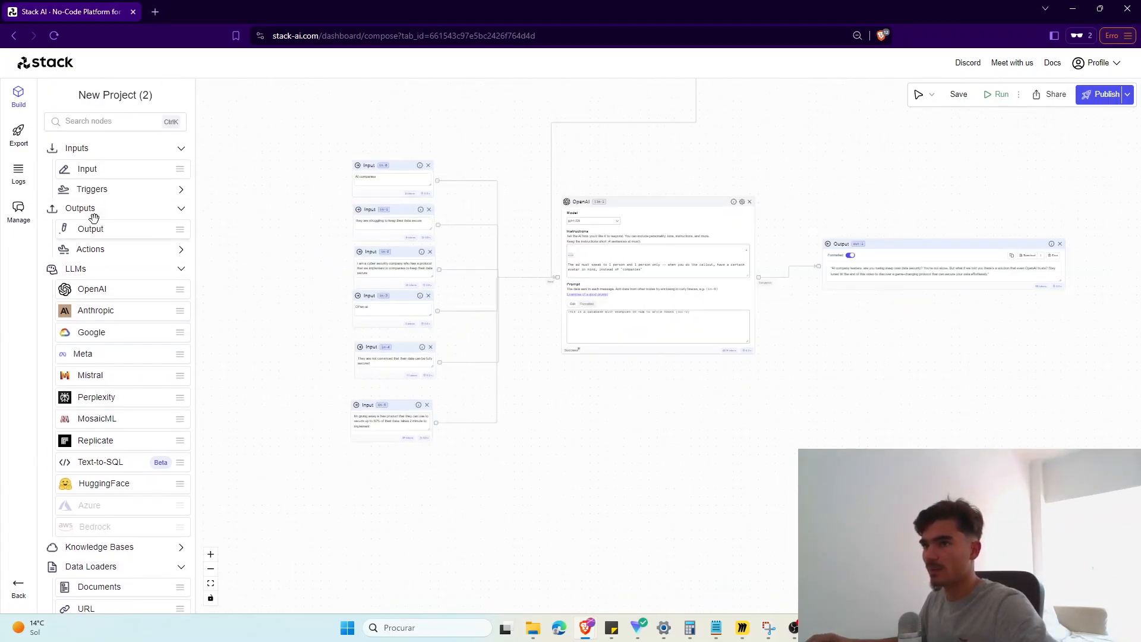
drag(98, 289, 612, 397)
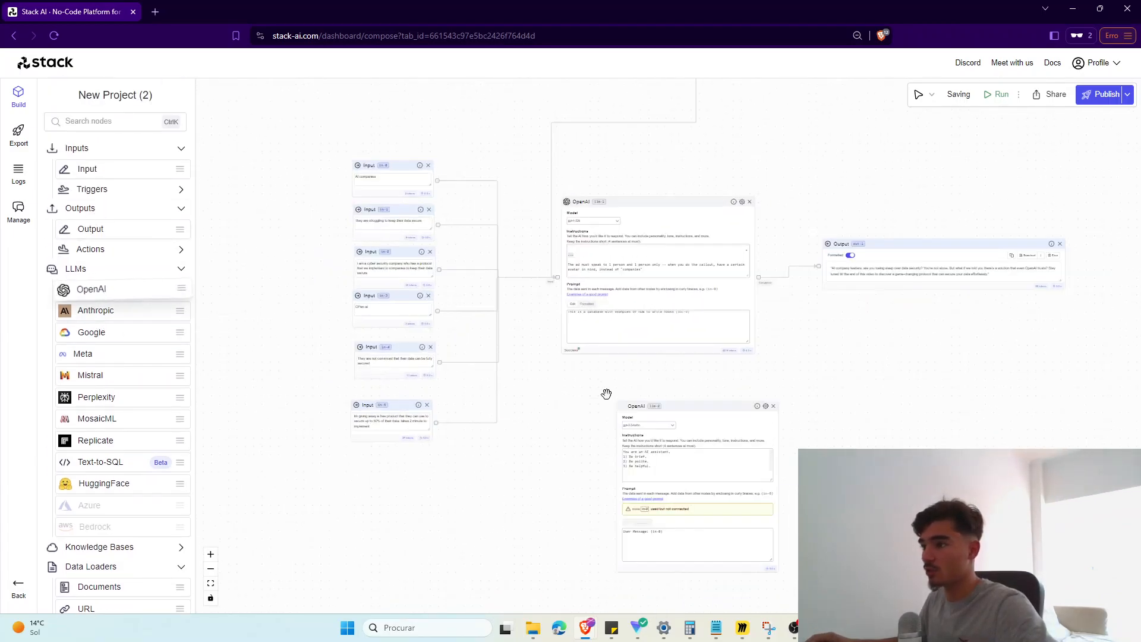
Step: Reposition the new OpenAI node directly beneath the first OpenAI node
scroll(612, 397, up, 3)
drag(688, 385, 625, 358)
scroll(579, 337, down, 5)
scroll(578, 338, up, 2)
scroll(578, 338, down, 1)
drag(565, 332, 561, 326)
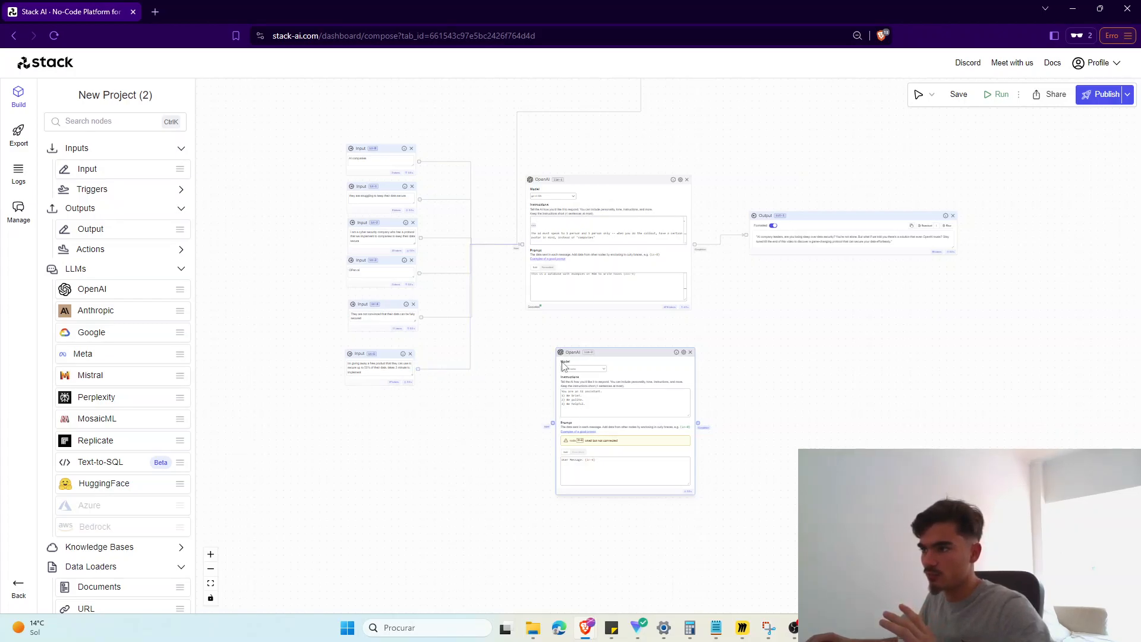
mouse_move(613, 359)
mouse_down()
mouse_move(579, 399)
mouse_move(603, 355)
mouse_up()
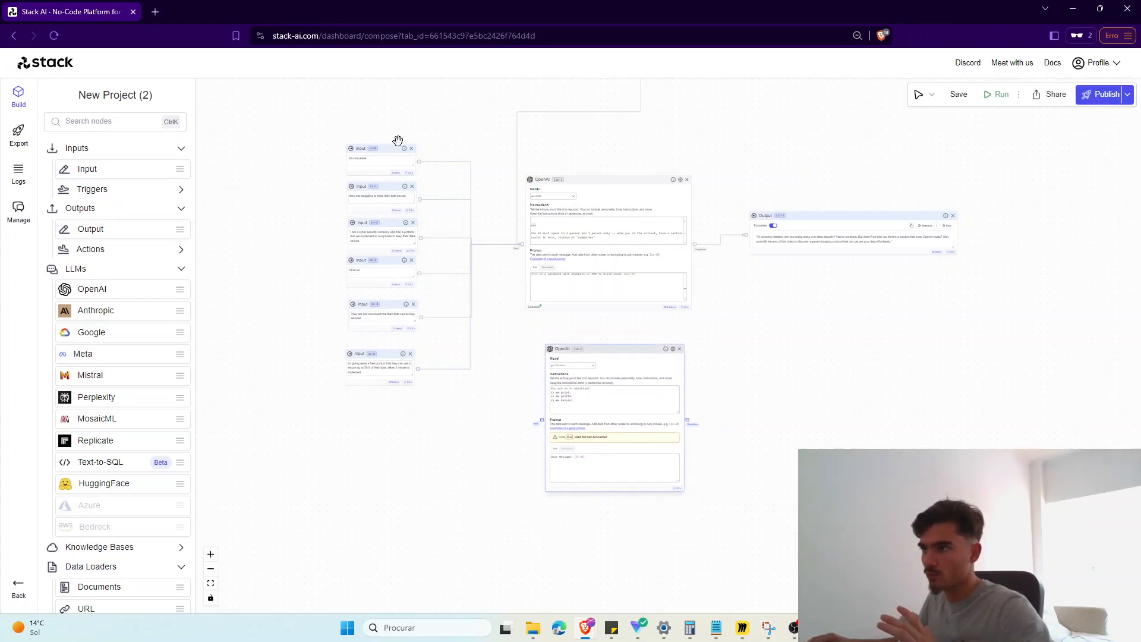
Step: Connect the first OpenAI node's completion to the second OpenAI node's input and readjust the positions of both nodes
scroll(723, 333, up, 3)
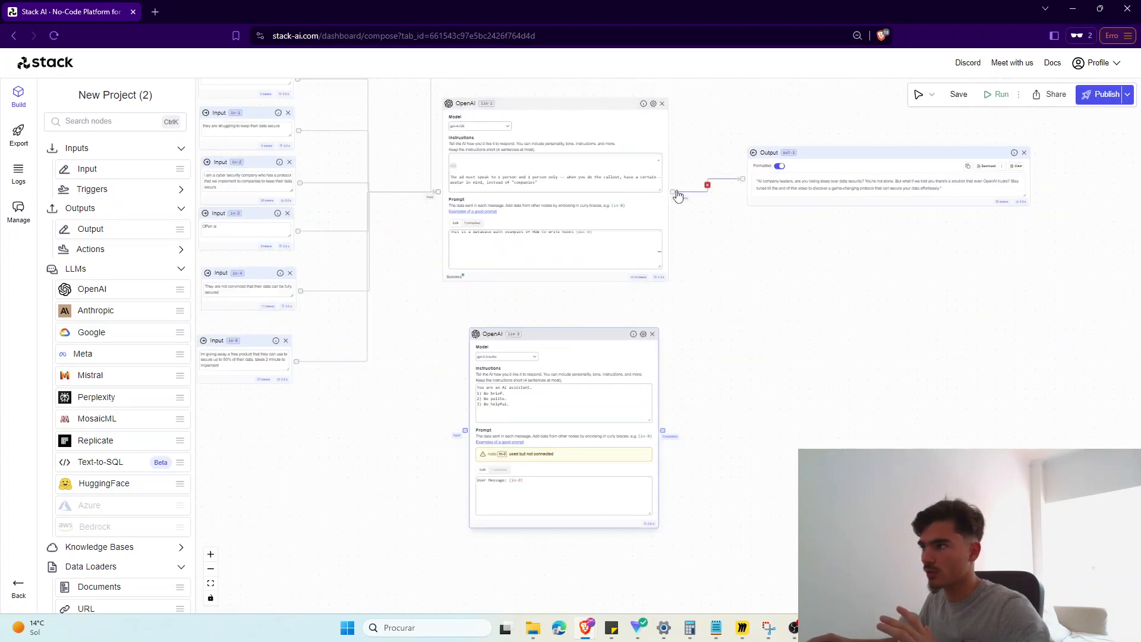
drag(672, 191, 464, 429)
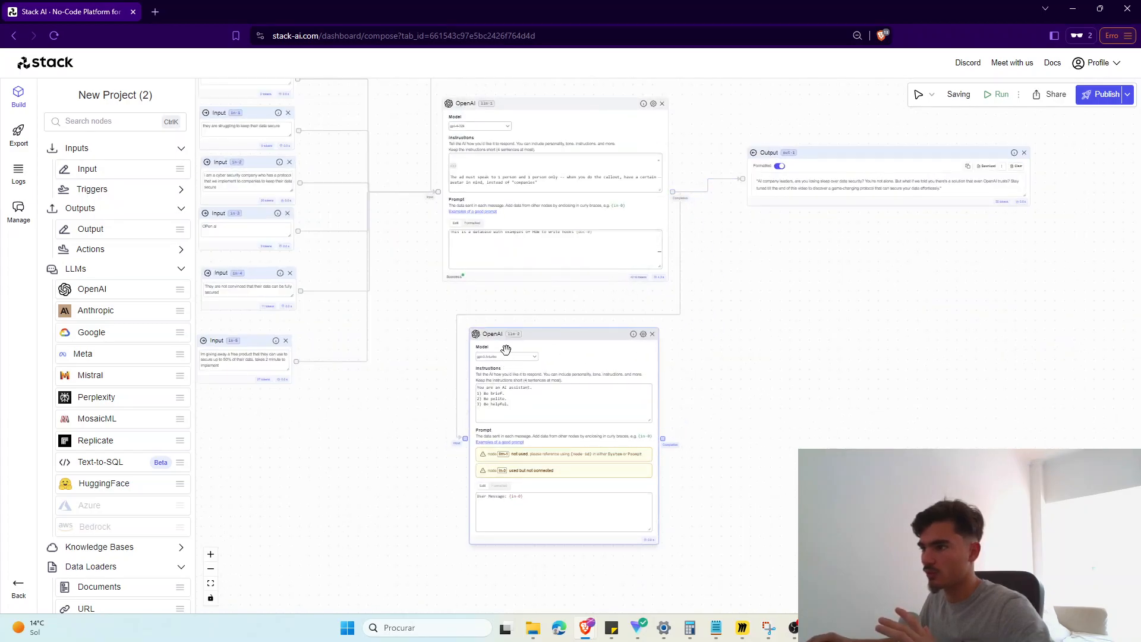
drag(515, 334, 574, 345)
mouse_move(502, 98)
mouse_down()
mouse_move(513, 102)
mouse_move(491, 102)
mouse_move(503, 114)
mouse_up()
drag(547, 351, 518, 369)
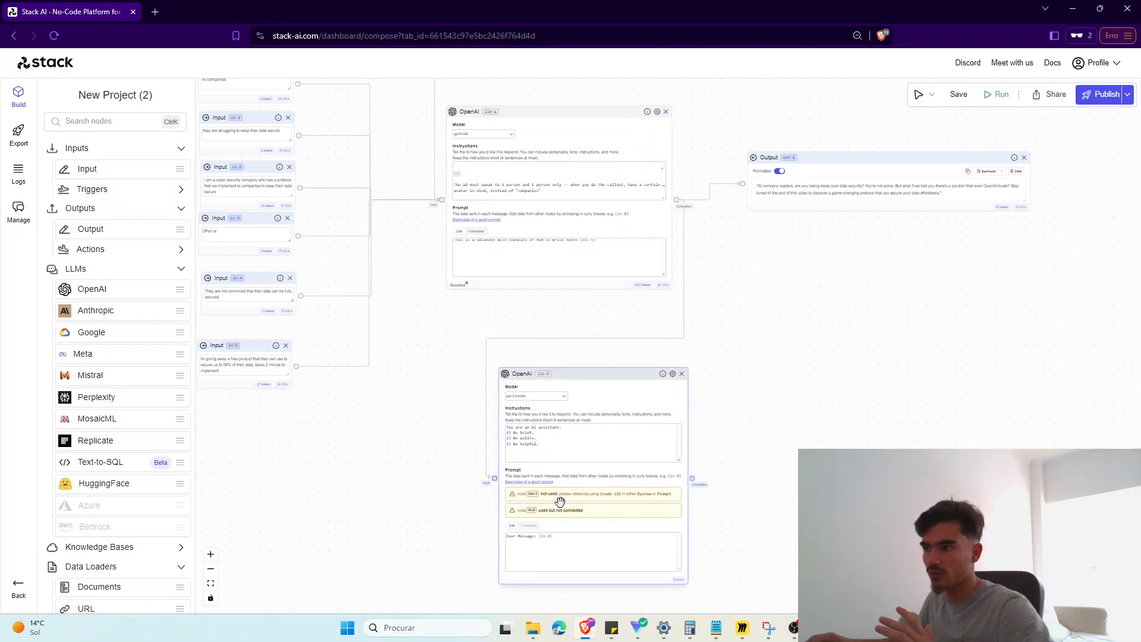
Step: Examine the workflow layout from the Input nodes through the first OpenAI node to the second one
drag(463, 454, 616, 552)
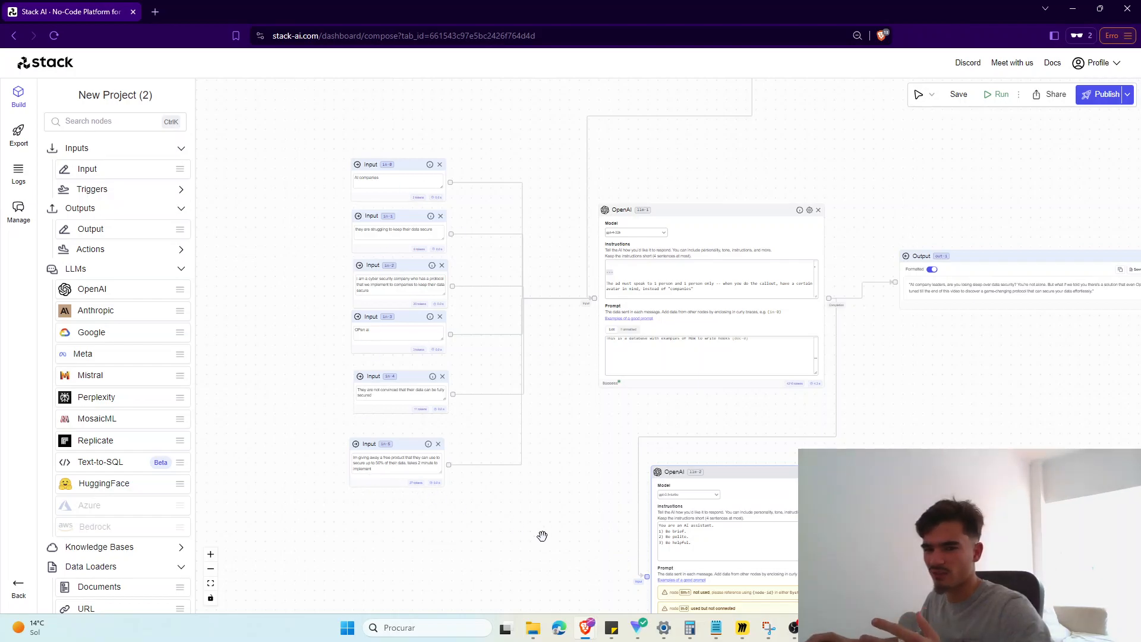
drag(448, 195, 390, 63)
scroll(402, 503, down, 3)
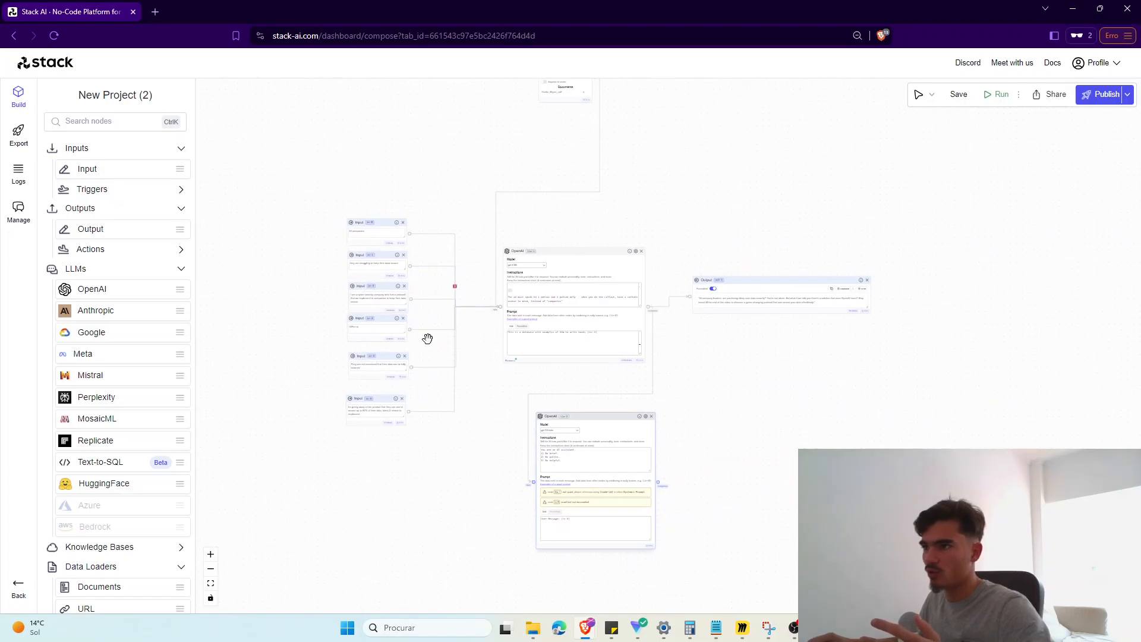
drag(485, 480, 478, 460)
drag(572, 403, 578, 415)
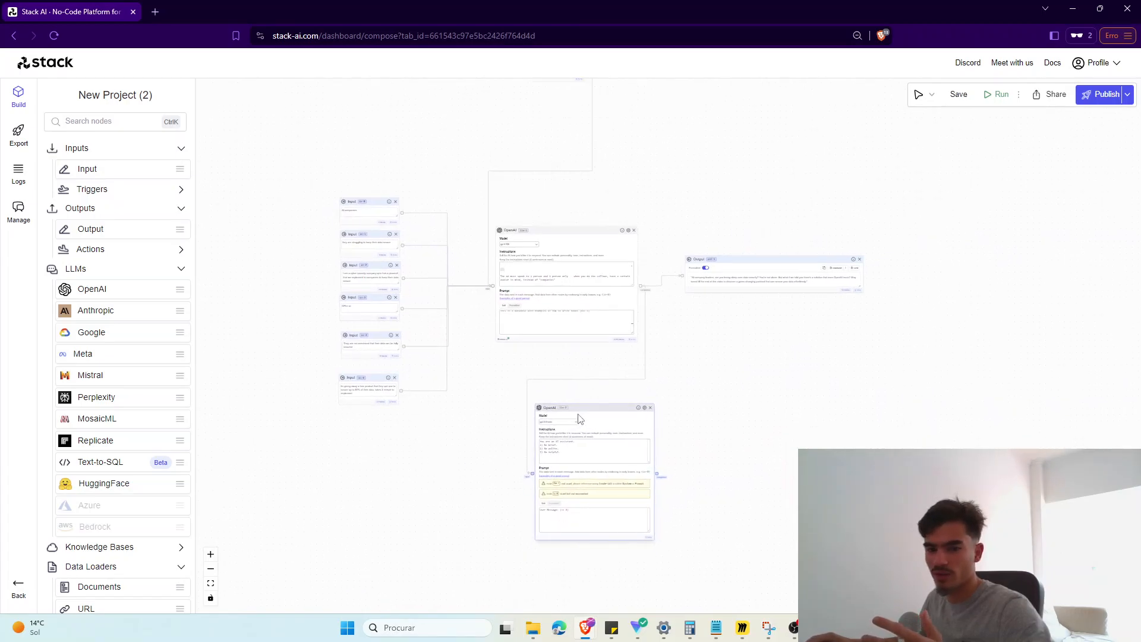
scroll(449, 451, up, 5)
drag(595, 343, 539, 265)
scroll(404, 481, up, 1)
scroll(368, 469, down, 3)
scroll(362, 452, up, 5)
scroll(302, 429, down, 4)
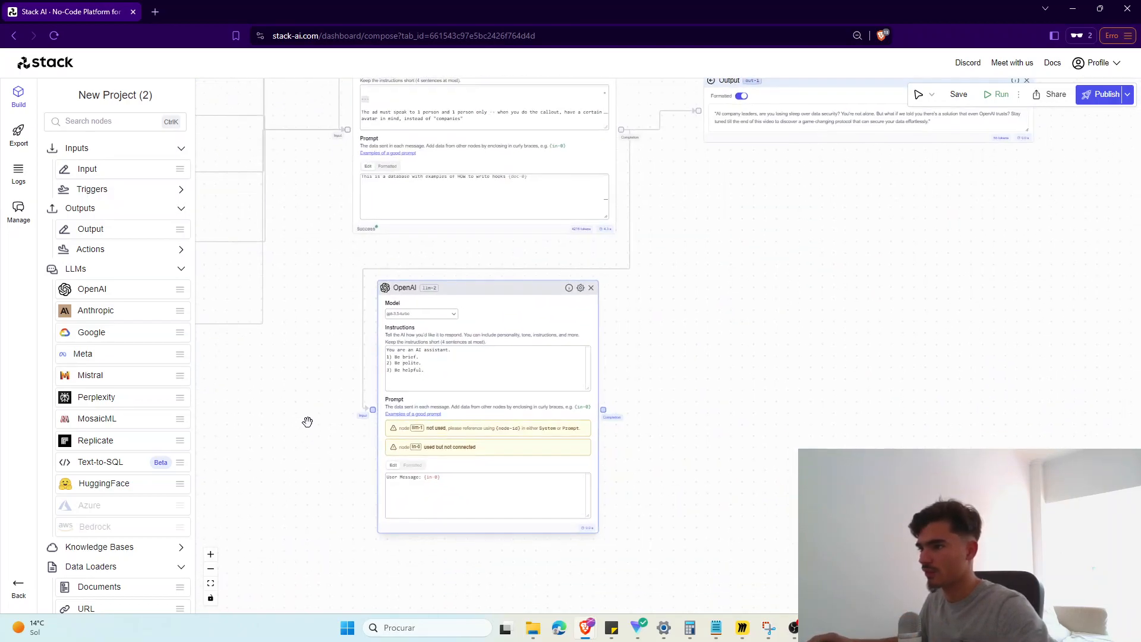
Step: Replace the second OpenAI node's prompt with "{llm-1} This is hook for the body that you will now script."
scroll(318, 418, up, 3)
drag(547, 475, 475, 473)
triple_click(468, 494)
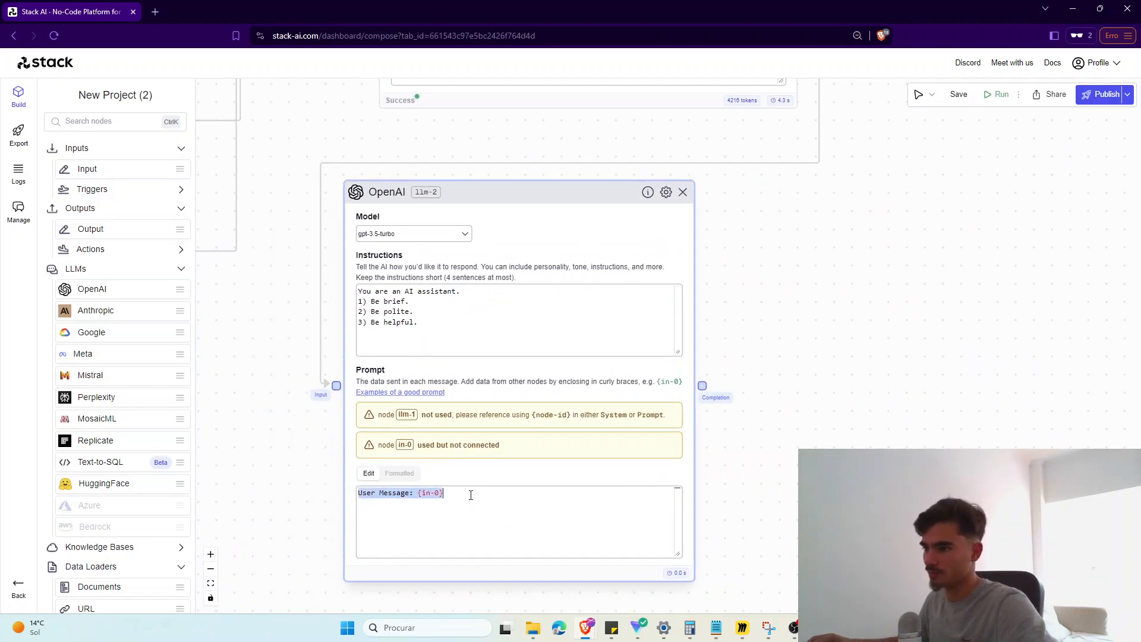
key(BackSpace)
text({llm-1} This is hook for the body that you will now script)
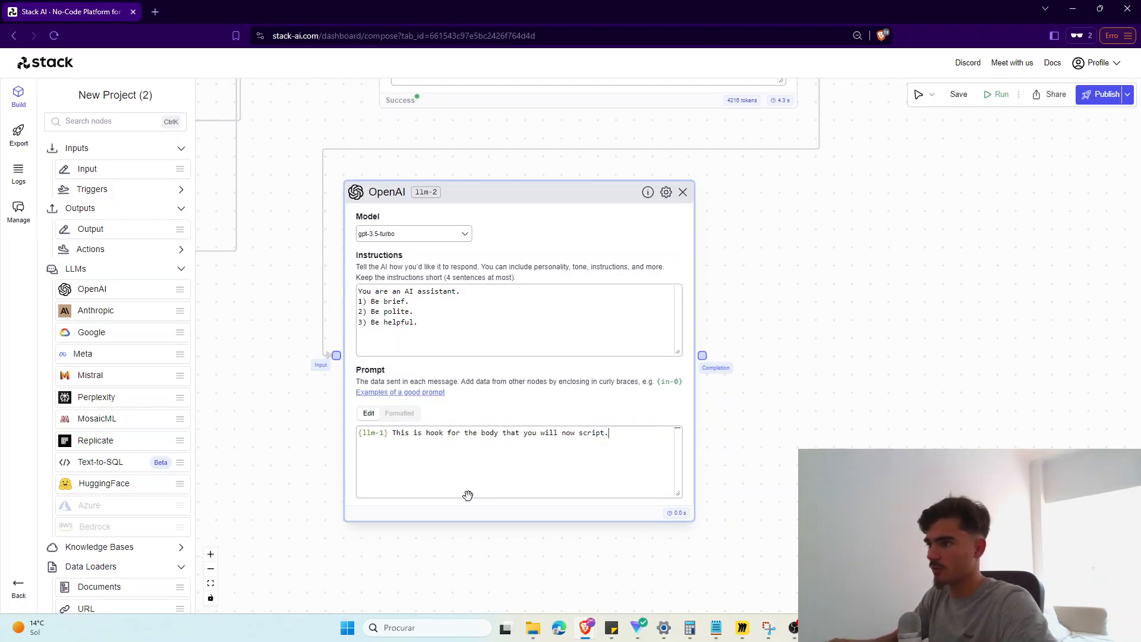
text(.)
Step: Copy the first OpenAI node's full instructions and paste them over the second OpenAI node's default instructions
scroll(771, 387, down, 3)
scroll(774, 381, up, 4)
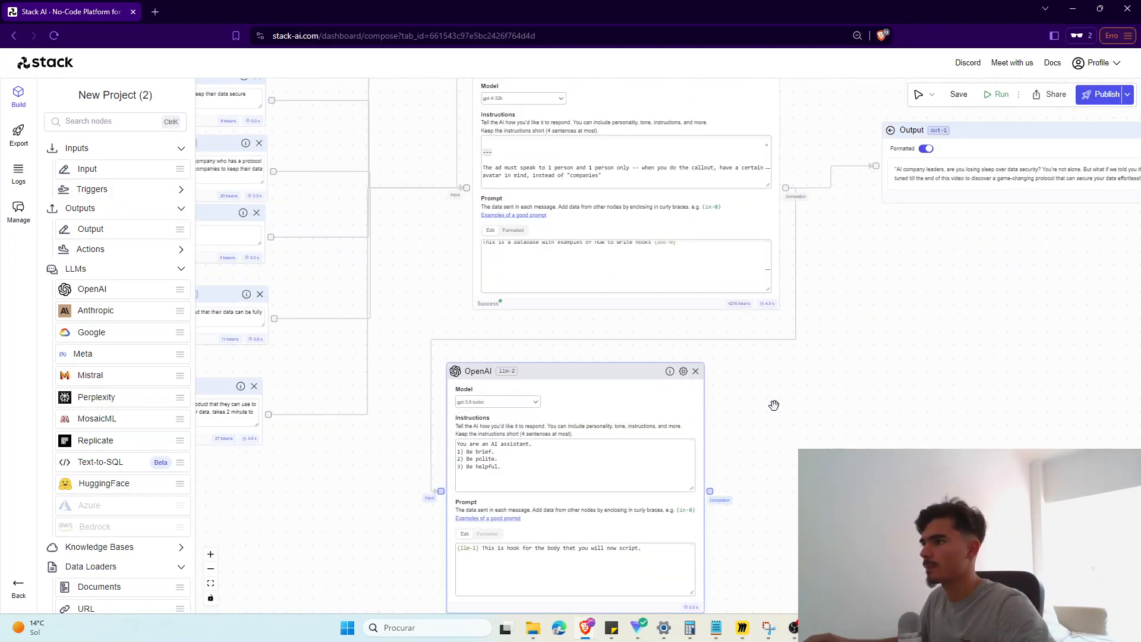
drag(774, 403, 766, 517)
scroll(548, 285, down, 2)
scroll(554, 277, up, 1)
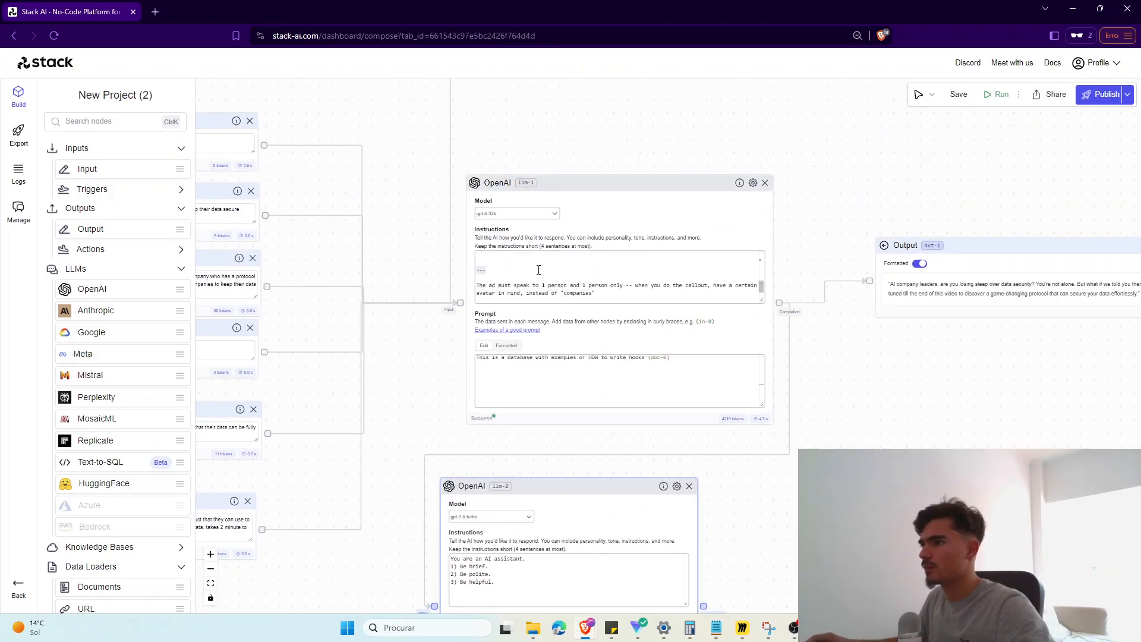
scroll(539, 270, up, 2)
drag(549, 287, 544, 183)
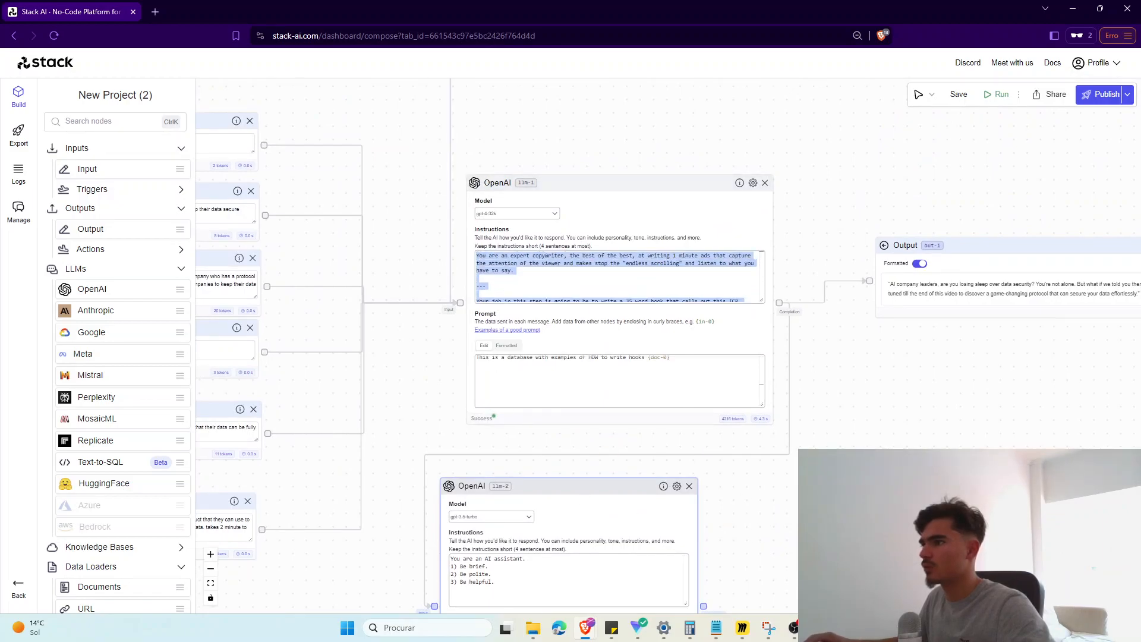
drag(862, 559, 850, 303)
drag(494, 331, 489, 288)
key(ctrl+v)
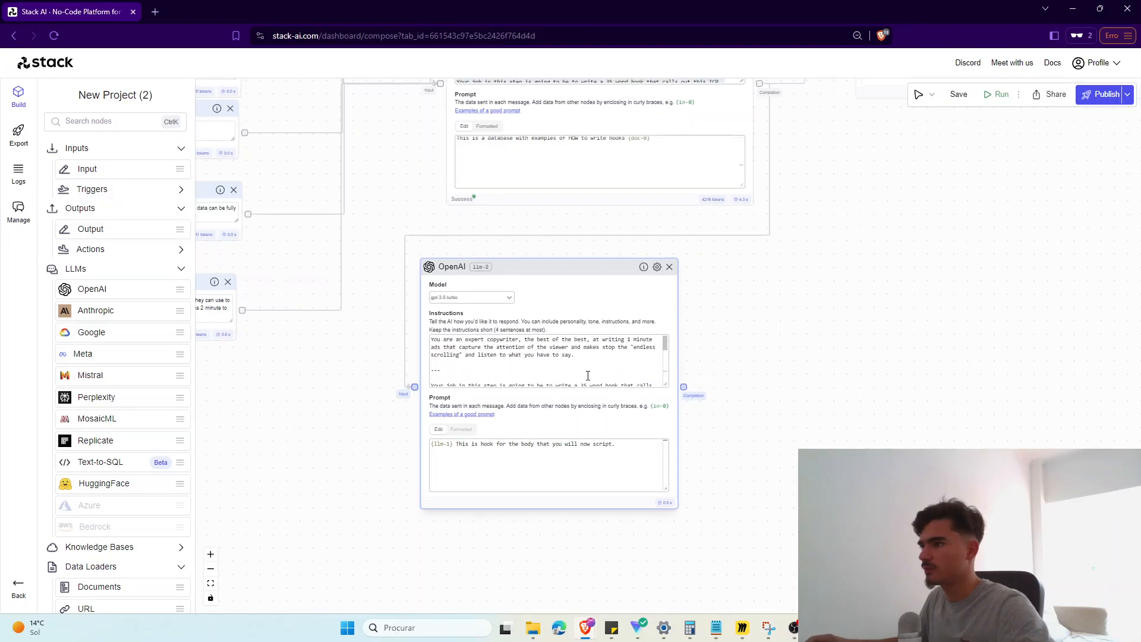
Step: Delete the opening sentence's ending, from "and makes stop the" through "what you have to say.", in the second OpenAI node's instructions
scroll(721, 354, up, 3)
drag(384, 338, 528, 338)
double_click(545, 338)
click(604, 338)
double_click(679, 338)
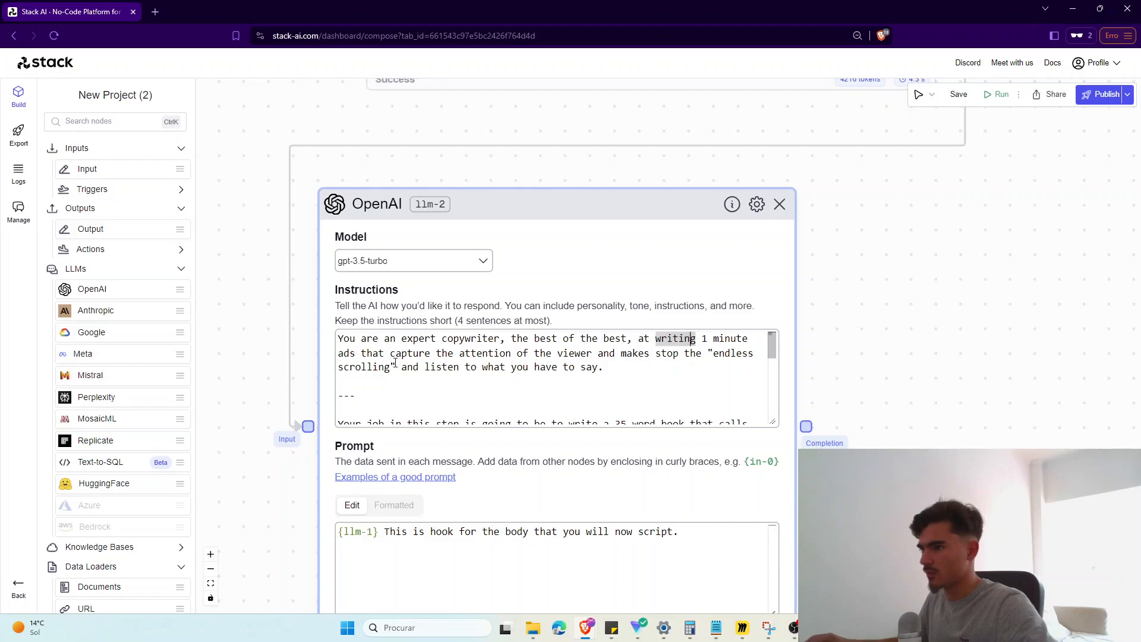
drag(840, 361, 843, 322)
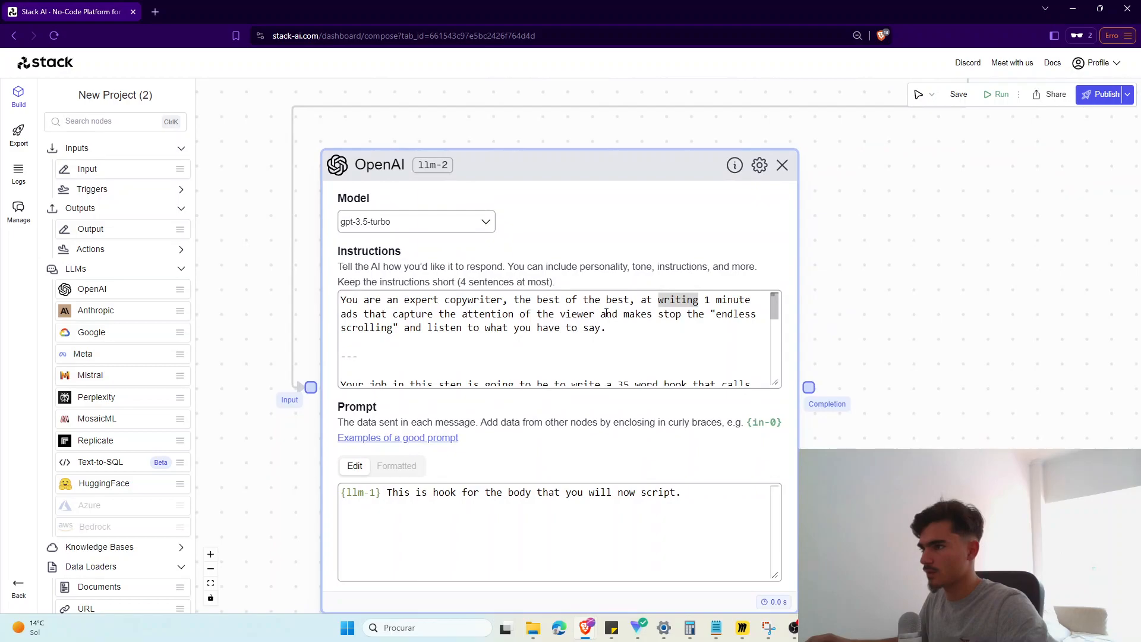
mouse_move(594, 312)
mouse_down()
mouse_move(615, 327)
mouse_move(600, 313)
mouse_up()
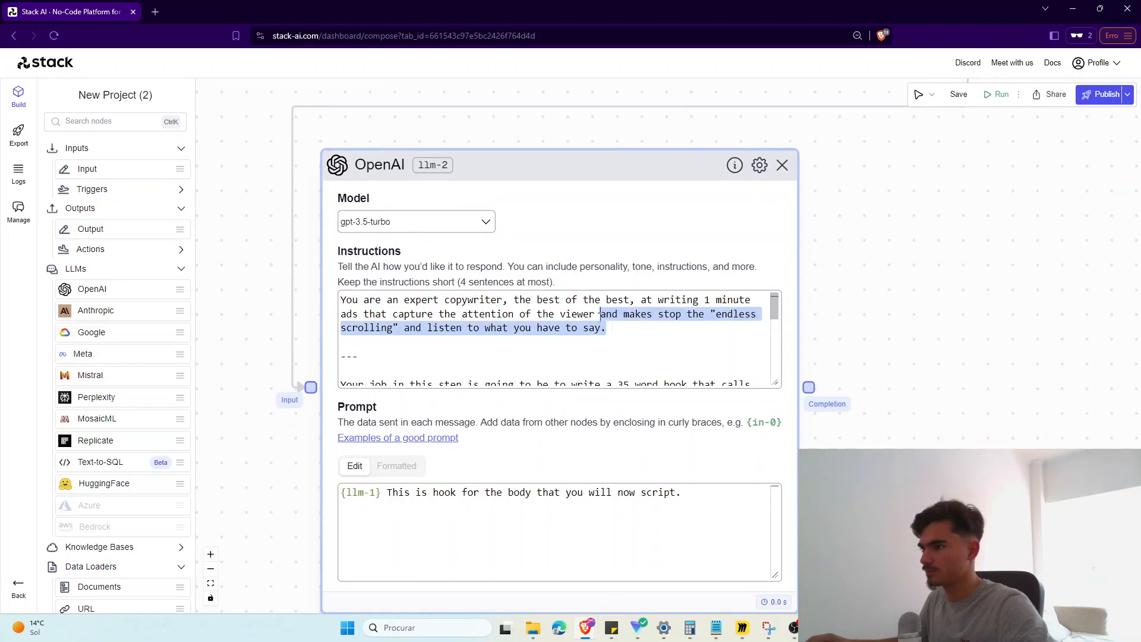
key(BackSpace)
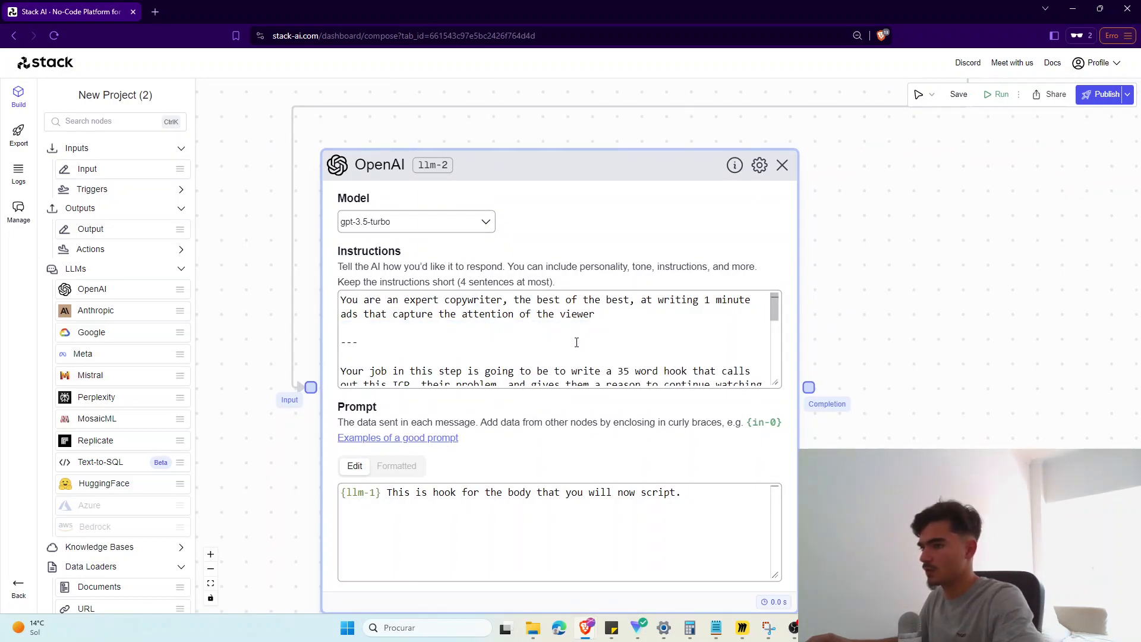
Step: Replace the 35 word hook task in the instructions with "the body for the ad, that´s going to be about 150 words long."
scroll(524, 336, down, 1)
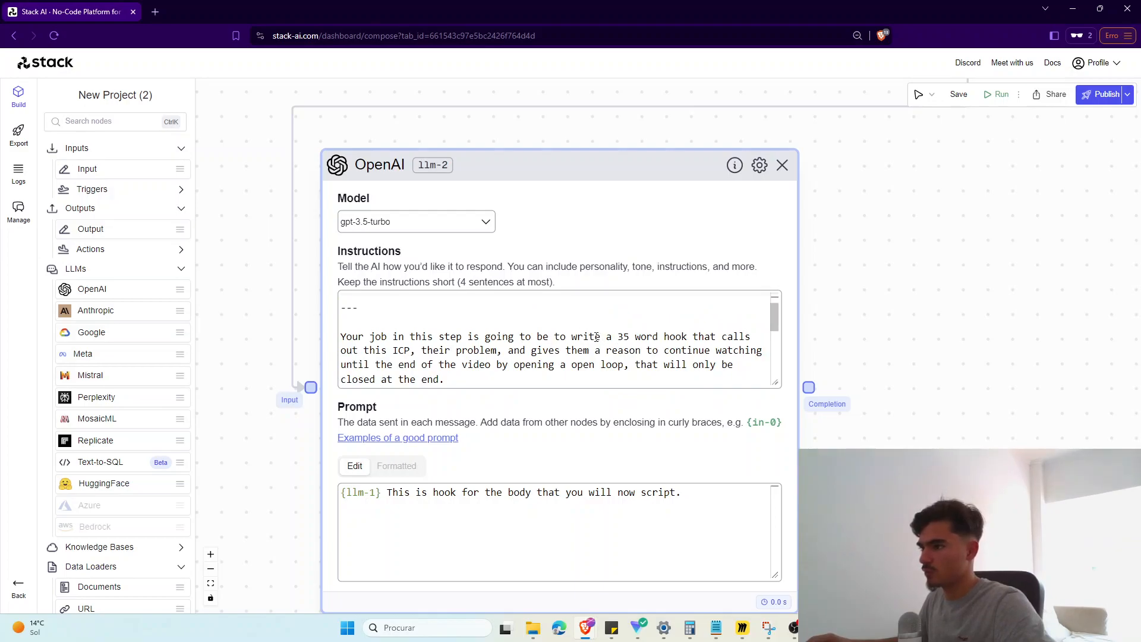
drag(619, 336, 626, 375)
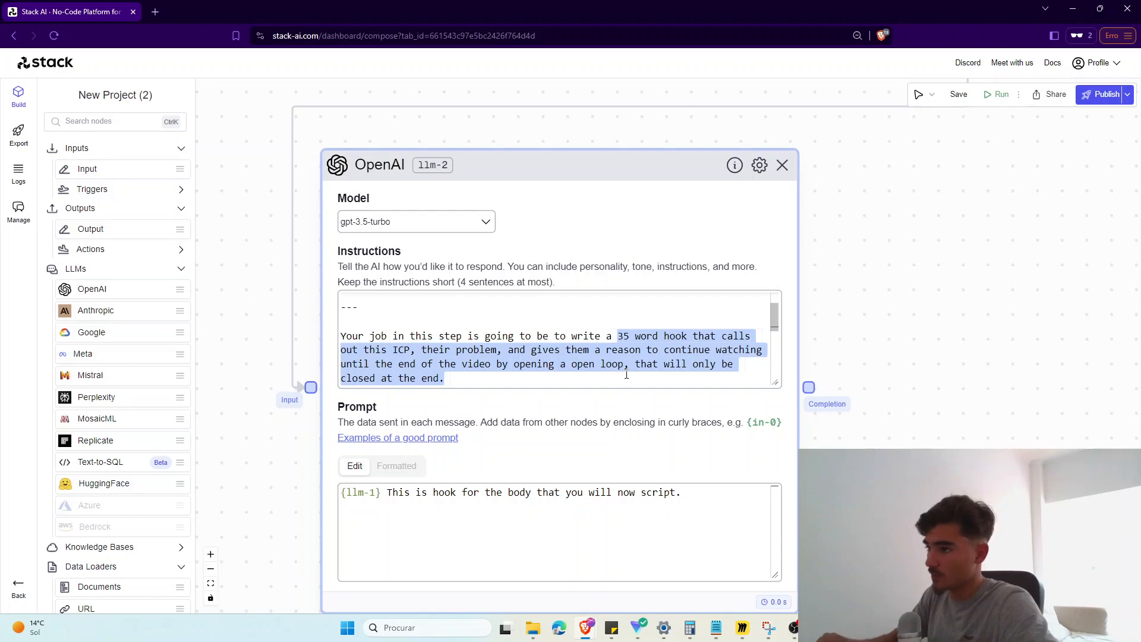
text(the )
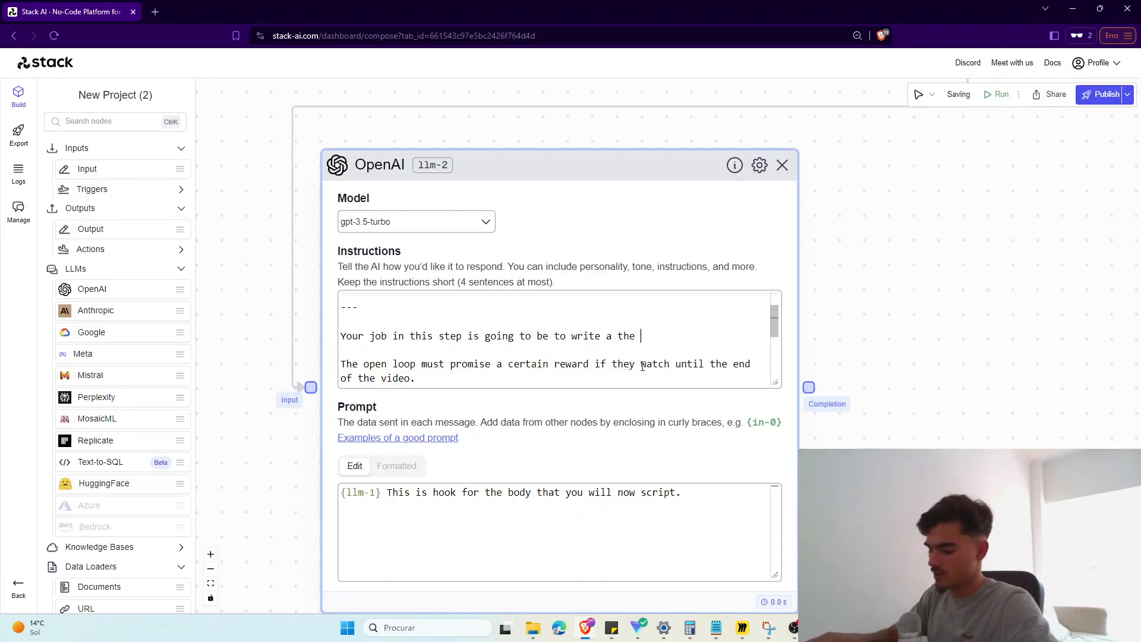
text(body for athe ad, that´s going to be about 150 wo)
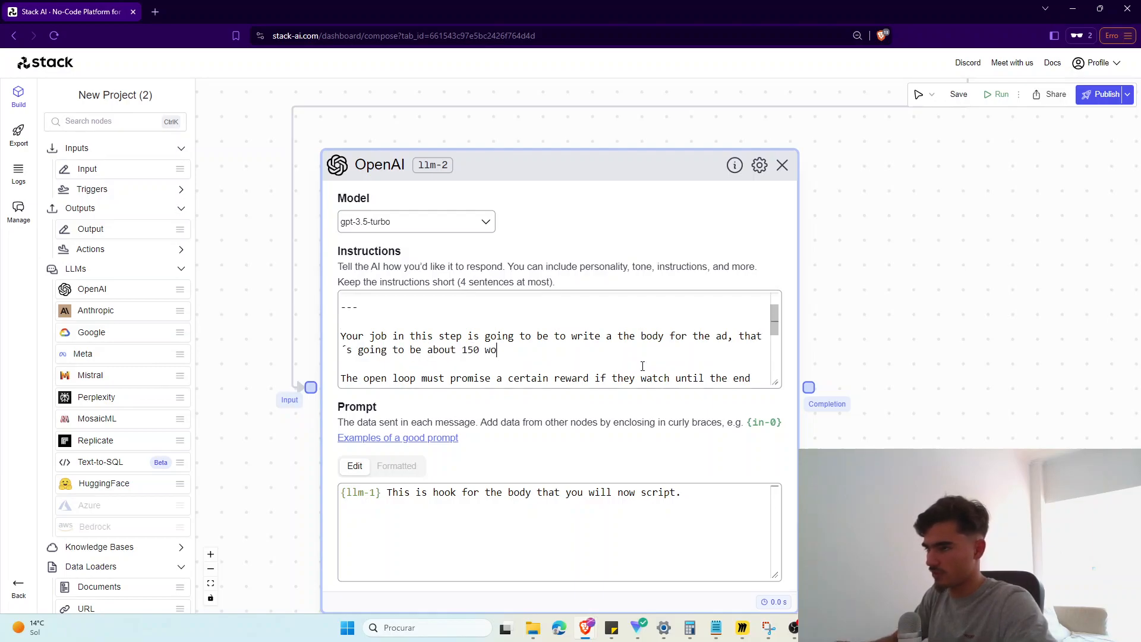
text(rds long.)
key(Return)
key(Return)
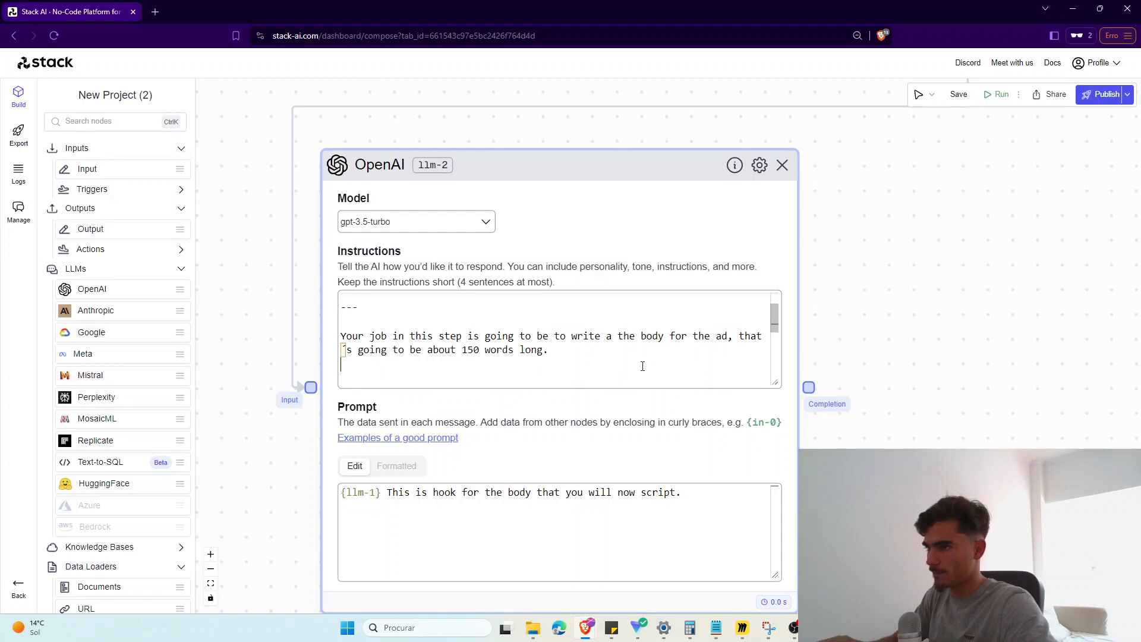
Step: Add the instruction "In this section you are meant to display all of your expertise regarding the subject that you are talking about,"
text(In this section you are meant to display all of your e)
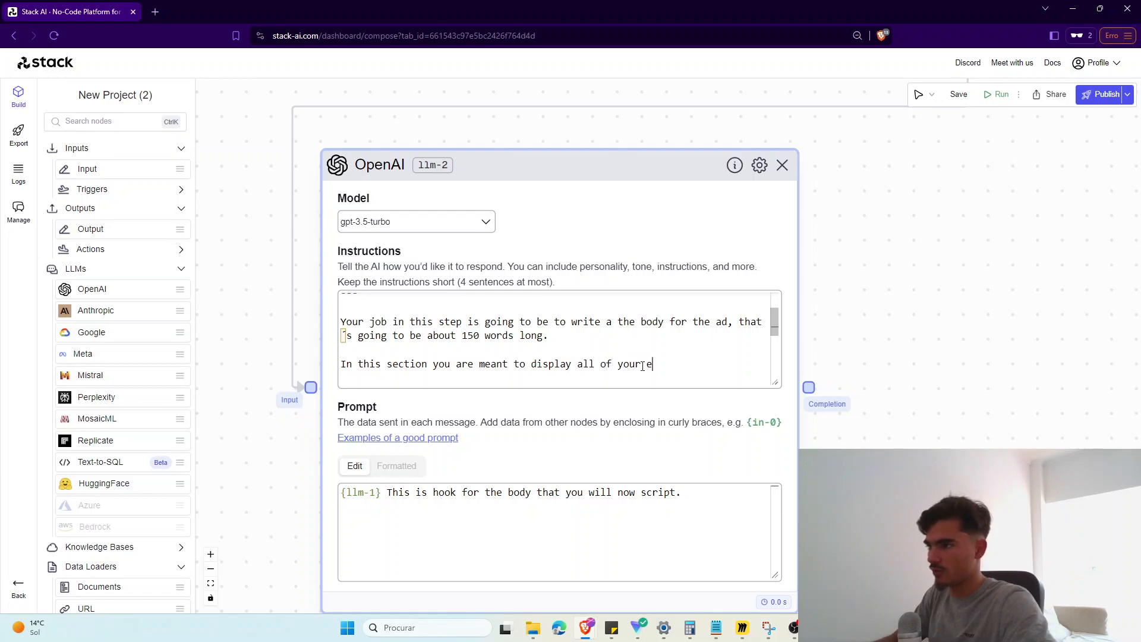
text(xpertise regaridng the subject that you are talking about,)
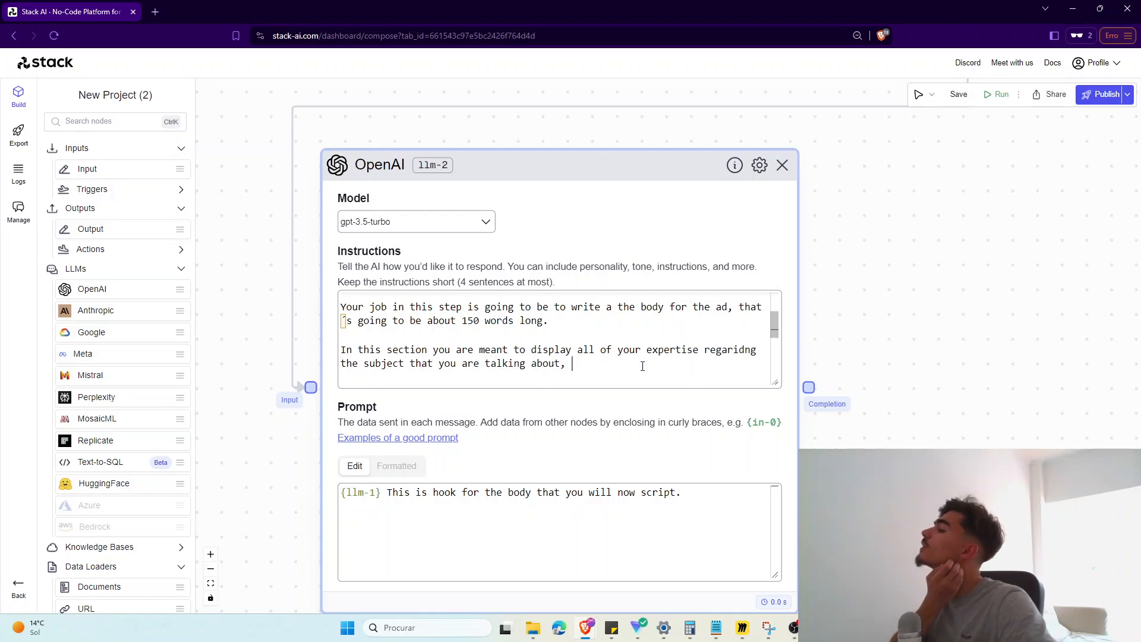
click(736, 349)
drag(740, 350, 745, 349)
text(di)
click(642, 373)
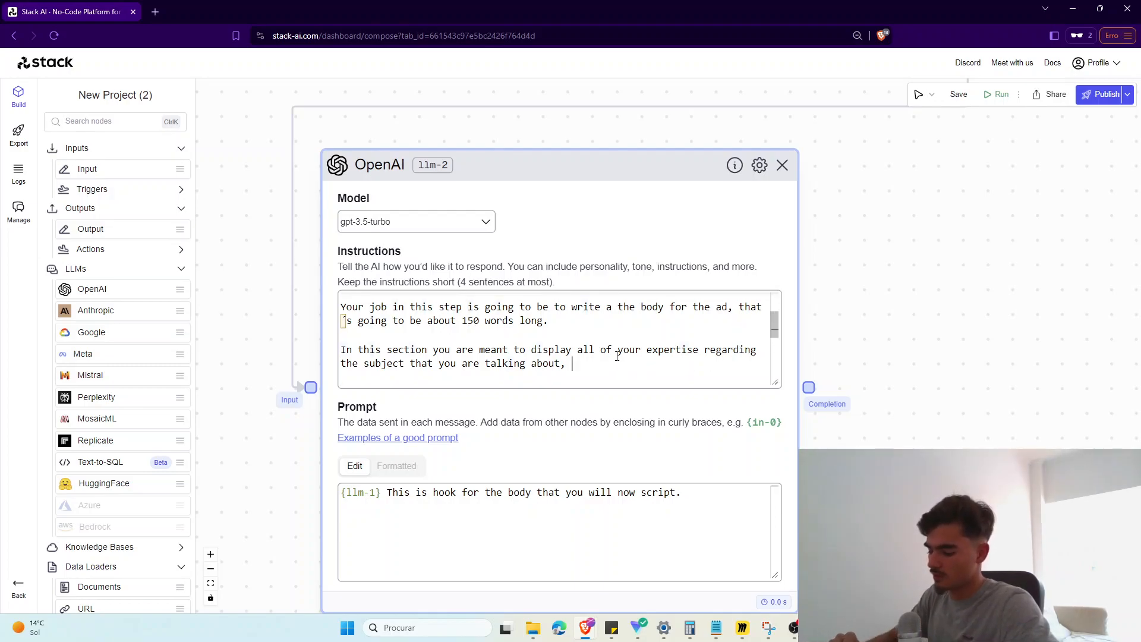
Step: Finish the sentence with "making sure that by the end of the body, the viewer goes like "wow, i got to watch that again"." and add a "---" separator
text(maki)
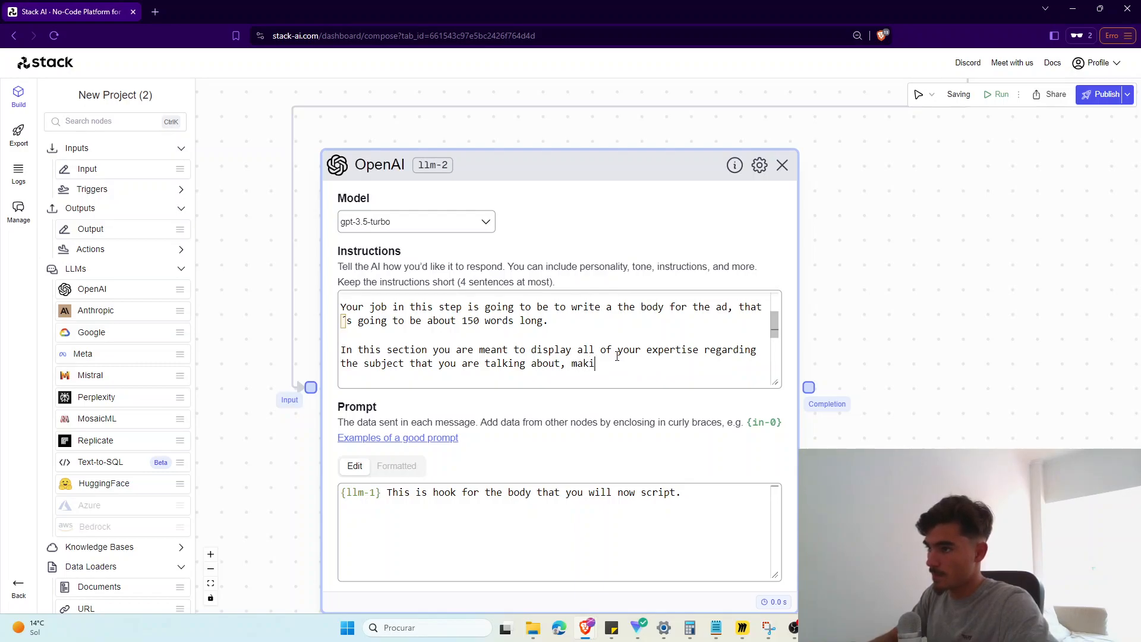
text(ng sure that by the end of the body, the viewer goes like "wow, that was)
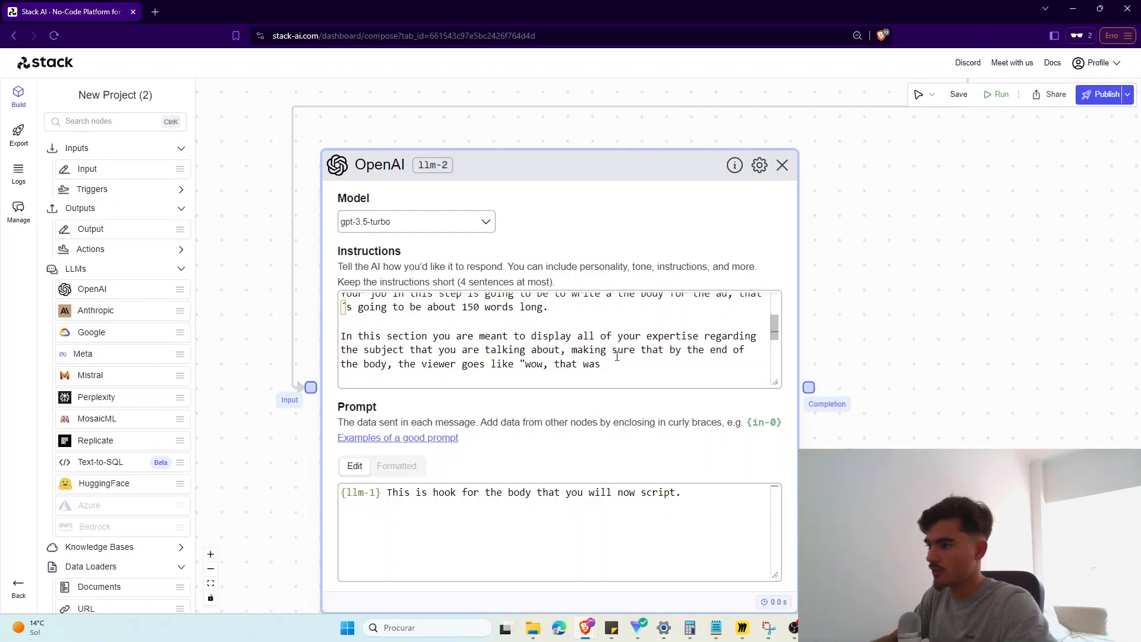
key(BackSpace)
key(BackSpace)
key(BackSpace)
key(BackSpace)
key(BackSpace)
key(BackSpace)
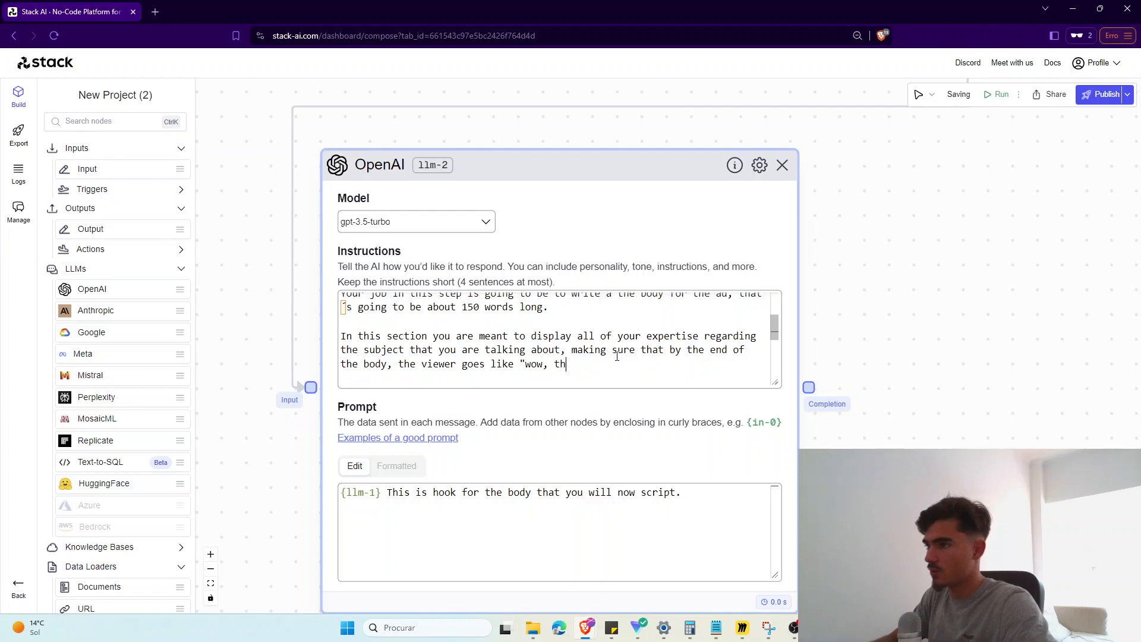
text(got to watc)
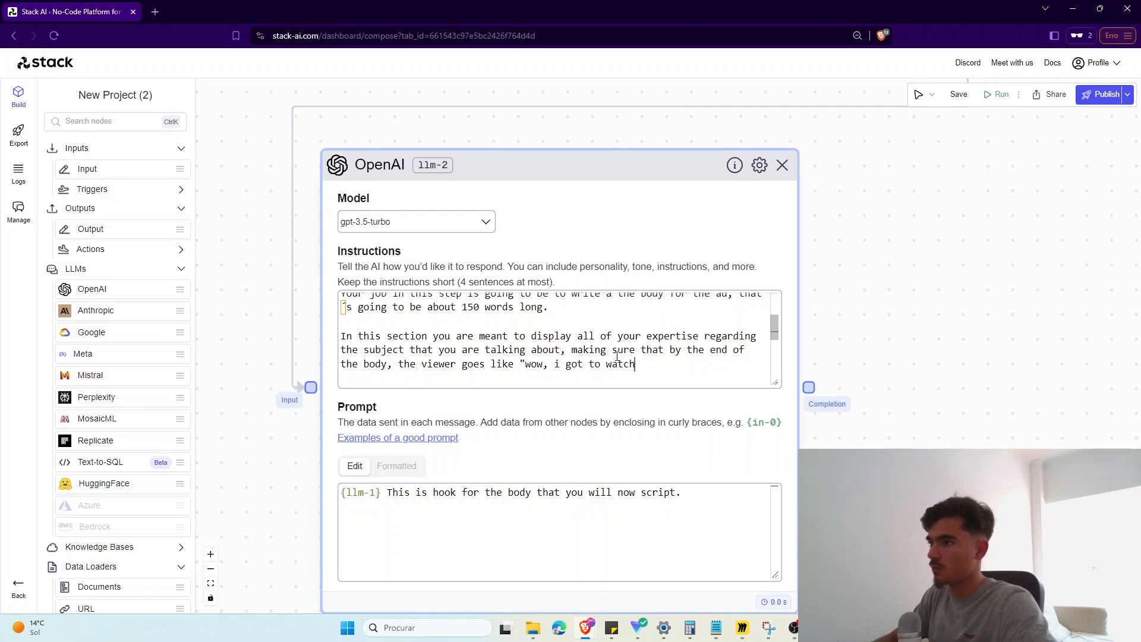
key(Return)
key(Return)
text(---)
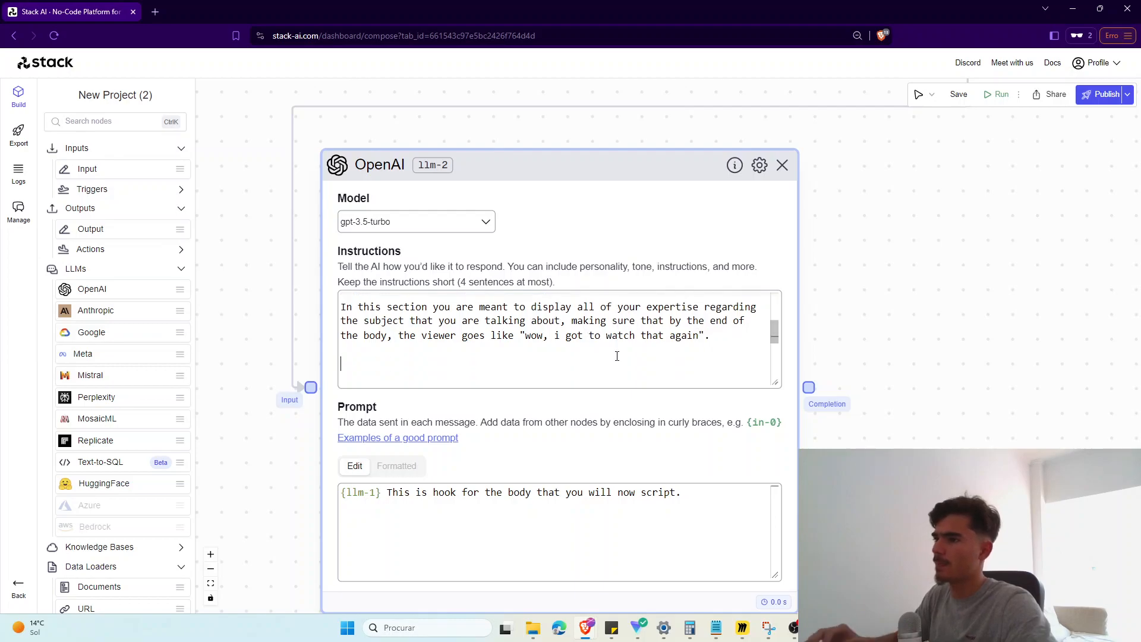
text(-)
key(Return)
key(Return)
text(Your specific)
key(BackSpace)
key(BackSpace)
key(BackSpace)
key(BackSpace)
key(BackSpace)
key(BackSpace)
key(BackSpace)
key(BackSpace)
key(BackSpace)
key(BackSpace)
key(BackSpace)
key(BackSpace)
key(BackSpace)
Step: Append "Your specific skillset is taking complex information and explaining it in a way that anyone and everyone can understand." to the opening instructions paragraph
scroll(620, 321, up, 5)
click(619, 309)
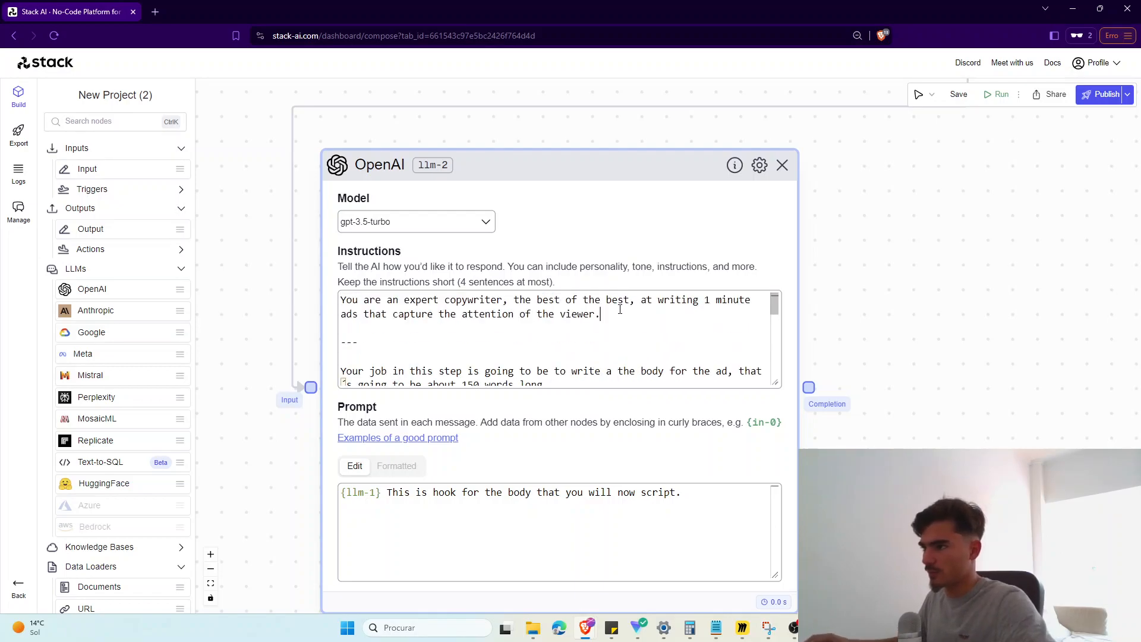
text(Your specific)
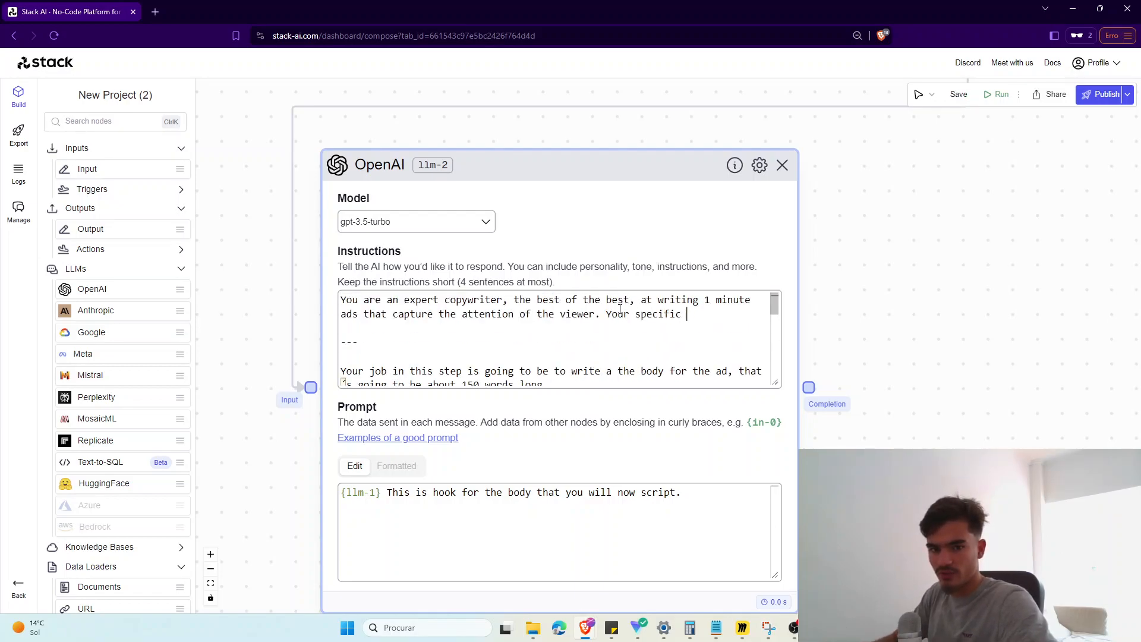
text( skillset is in ta)
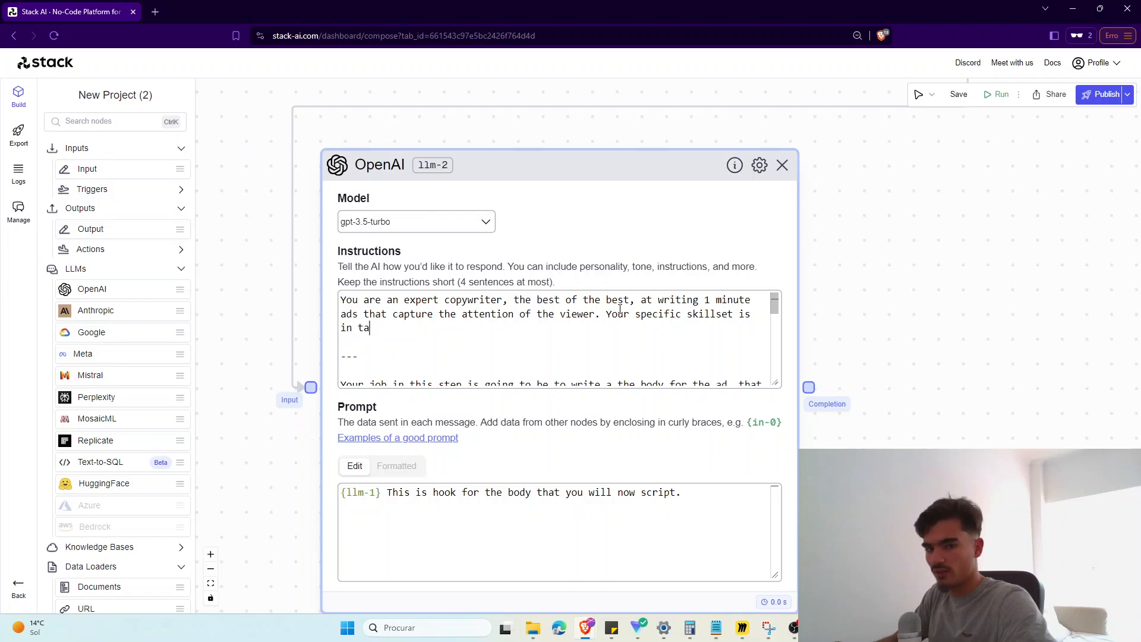
key(BackSpace)
key(BackSpace)
key(BackSpace)
key(BackSpace)
key(BackSpace)
text(taking )
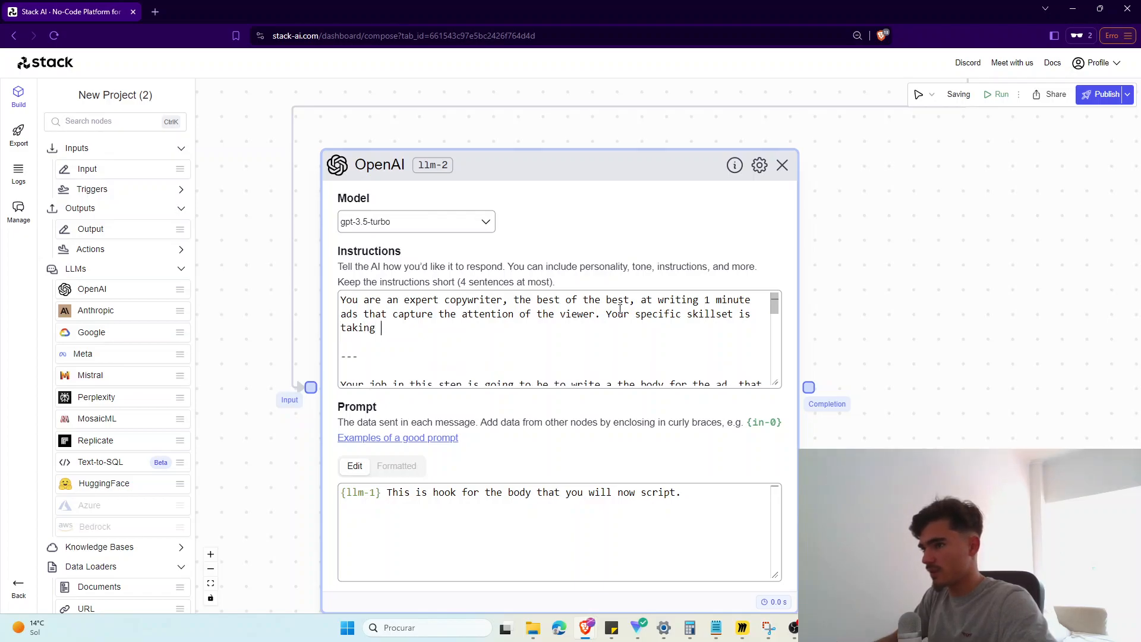
text(complex information and)
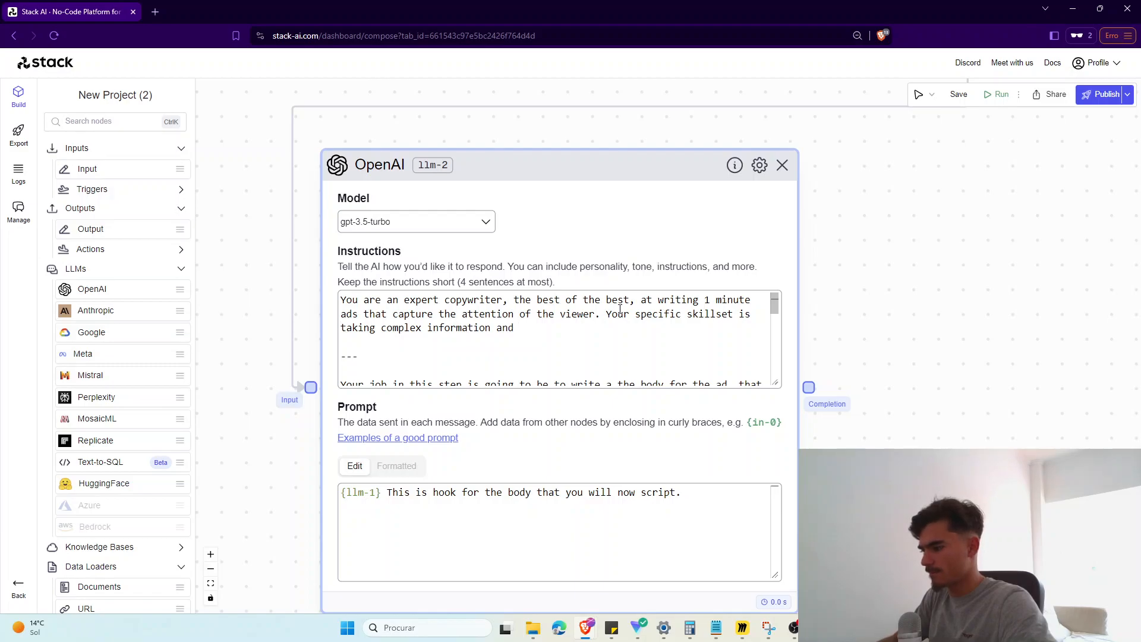
text( explaining it in a way that anyone and everyone can understand.)
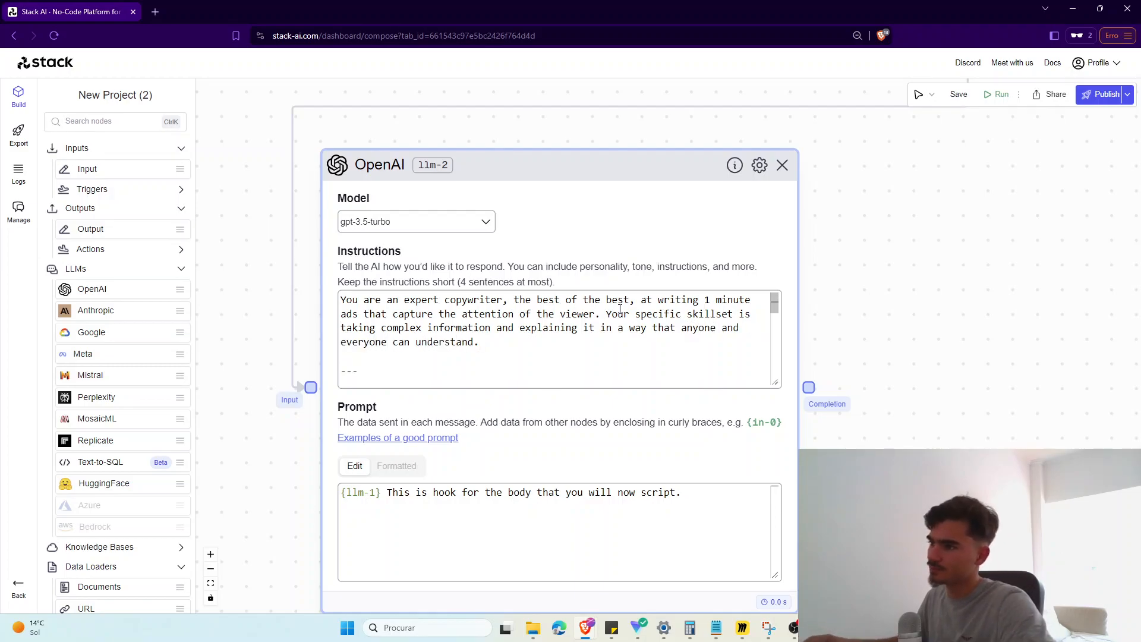
Step: Delete the sentence about the open loop promising a certain reward from the second OpenAI node's instructions
scroll(620, 309, down, 8)
scroll(499, 339, down, 2)
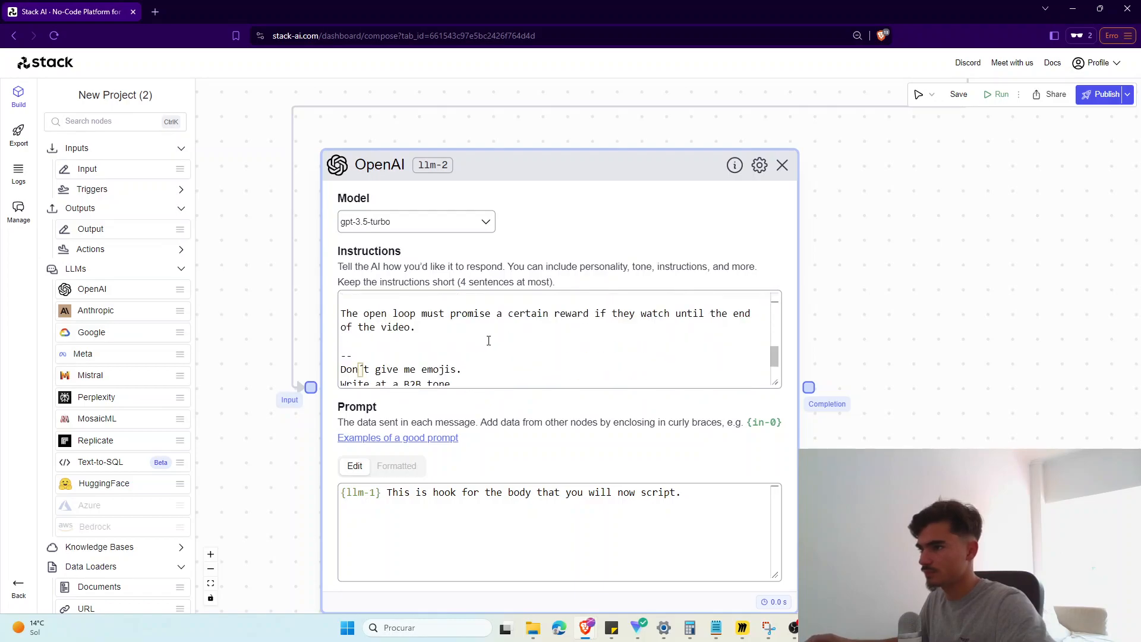
scroll(487, 339, up, 1)
drag(420, 330, 337, 315)
key(BackSpace)
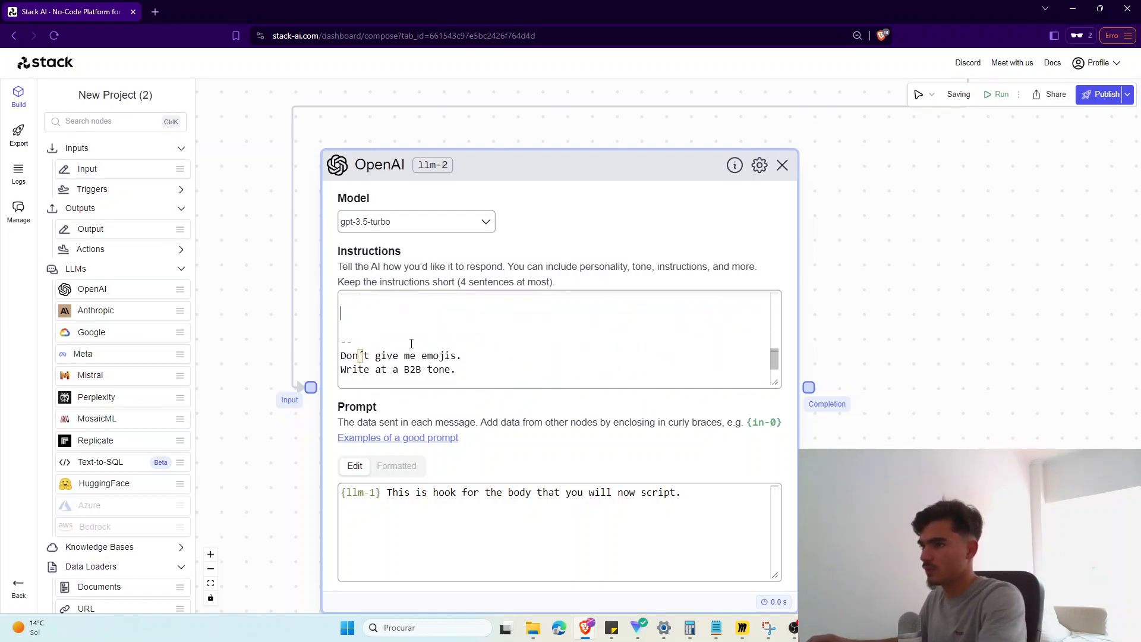
Step: Review the second OpenAI node's instructions and set its model to gpt-4-32k
scroll(351, 343, down, 2)
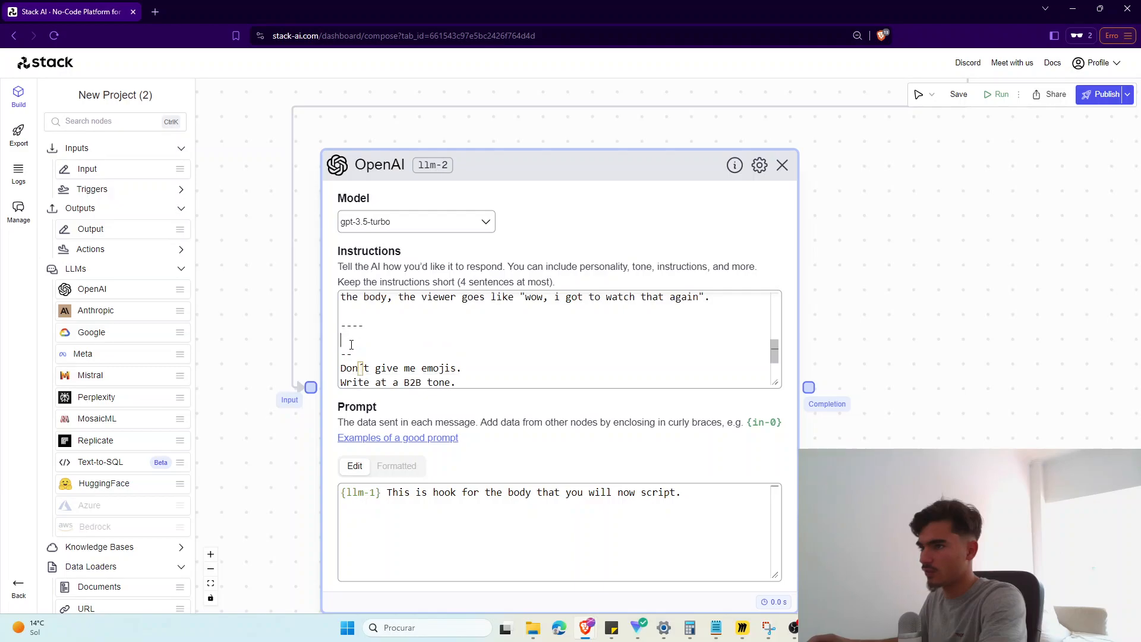
scroll(350, 344, up, 10)
scroll(351, 346, down, 10)
scroll(351, 346, down, 1)
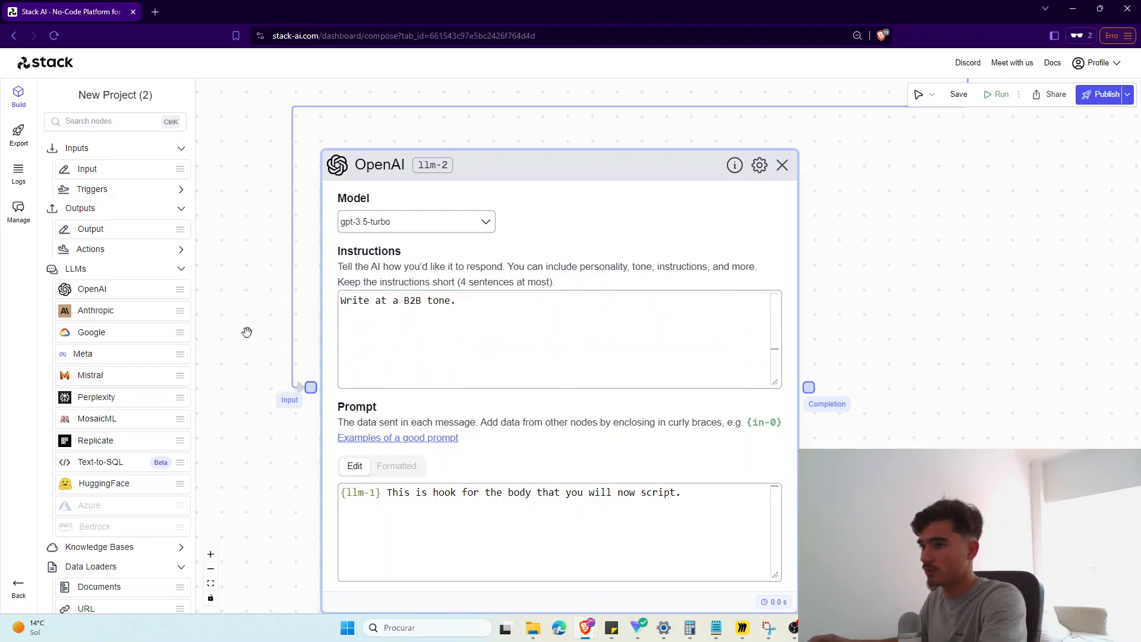
drag(247, 330, 579, 272)
scroll(527, 316, down, 4)
scroll(589, 255, up, 2)
click(619, 229)
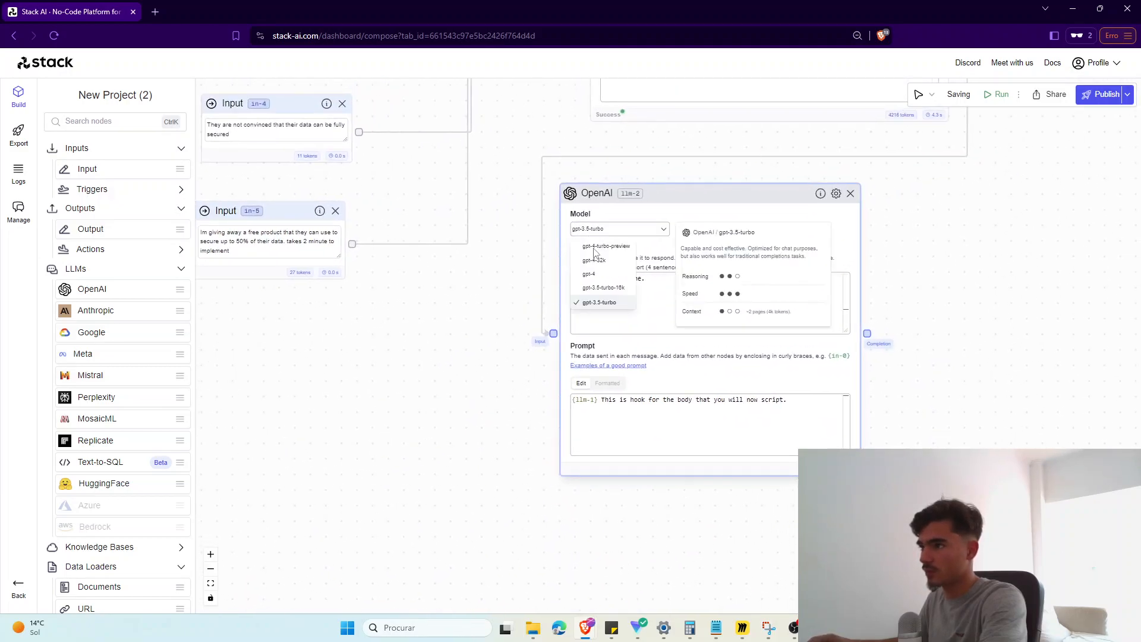
click(600, 278)
Step: Add two new Input nodes to the canvas, stacked beside the second OpenAI node and below the existing inputs
drag(454, 303, 520, 303)
scroll(531, 296, down, 1)
drag(673, 206, 707, 219)
drag(452, 357, 456, 350)
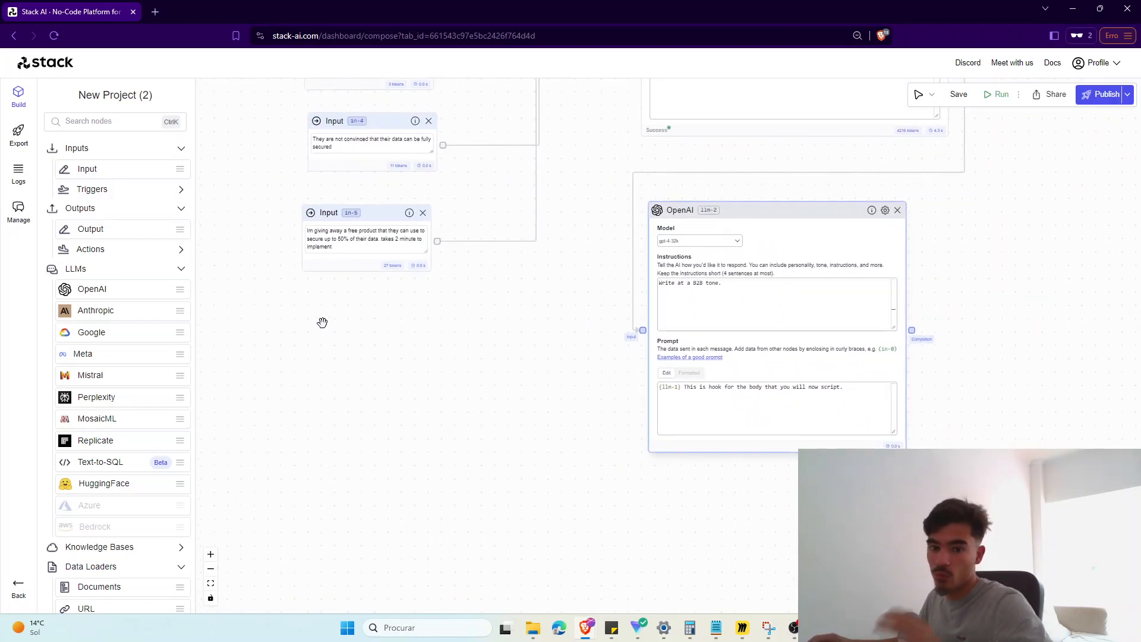
drag(146, 171, 390, 353)
drag(104, 170, 426, 435)
Step: Connect both new Input nodes to the input of the second OpenAI node
click(508, 373)
drag(518, 376, 642, 331)
drag(556, 460, 643, 341)
drag(588, 502, 568, 502)
Step: Start a new line in the second OpenAI node's prompt that references the first new input, beginning "{in-6} Is h"
click(846, 418)
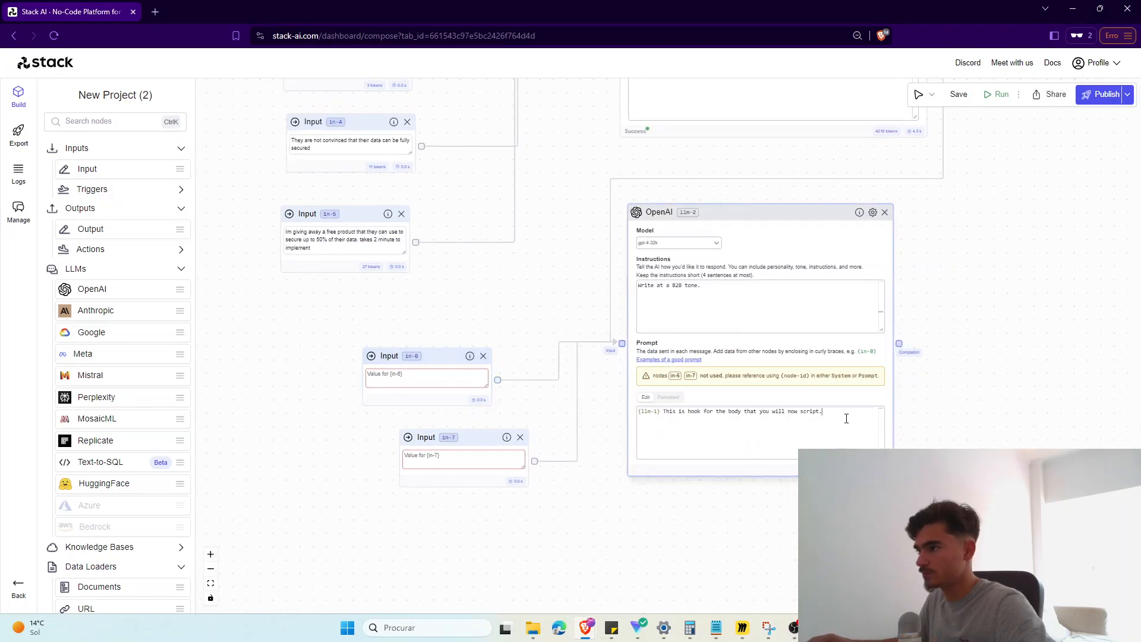
key(Return)
text({in-6} Is h)
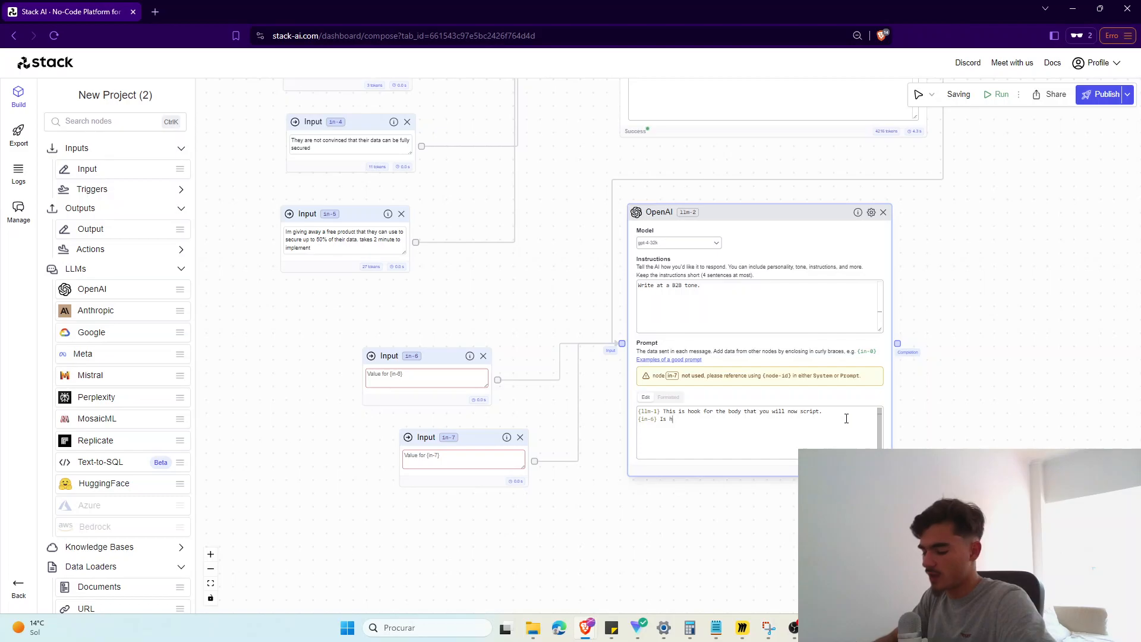
Step: Complete the second OpenAI node's prompt, defining {in-6} as how the solution works and {in-7} as process-related objections to overcome subtly
text( elp)
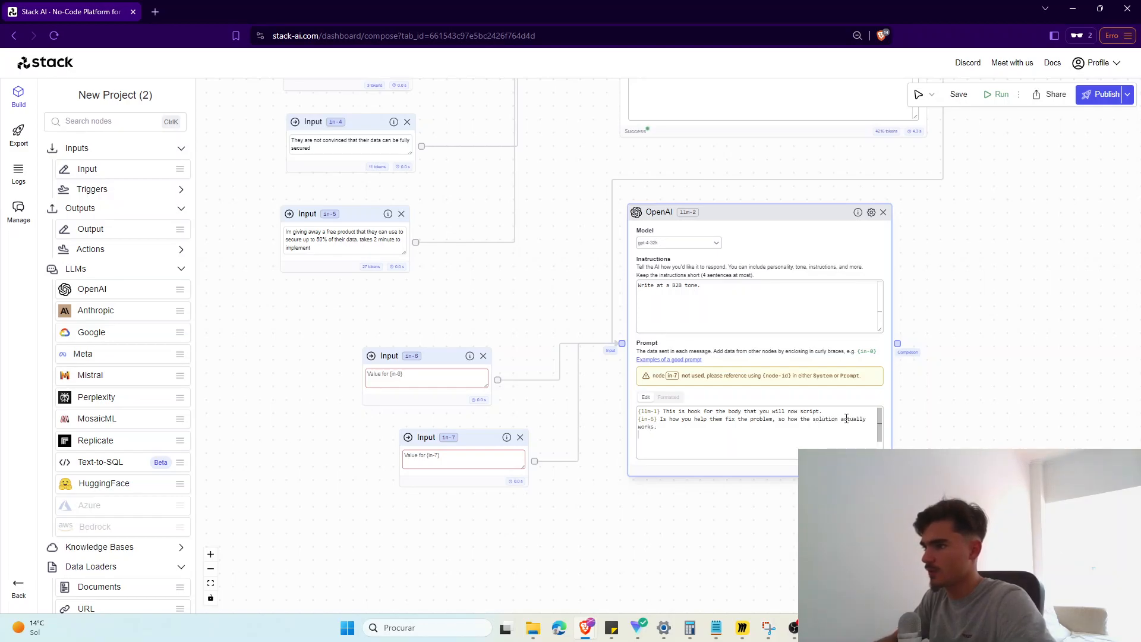
text({in-7})
key(Down)
key(Return)
text(Is some objections they might ha)
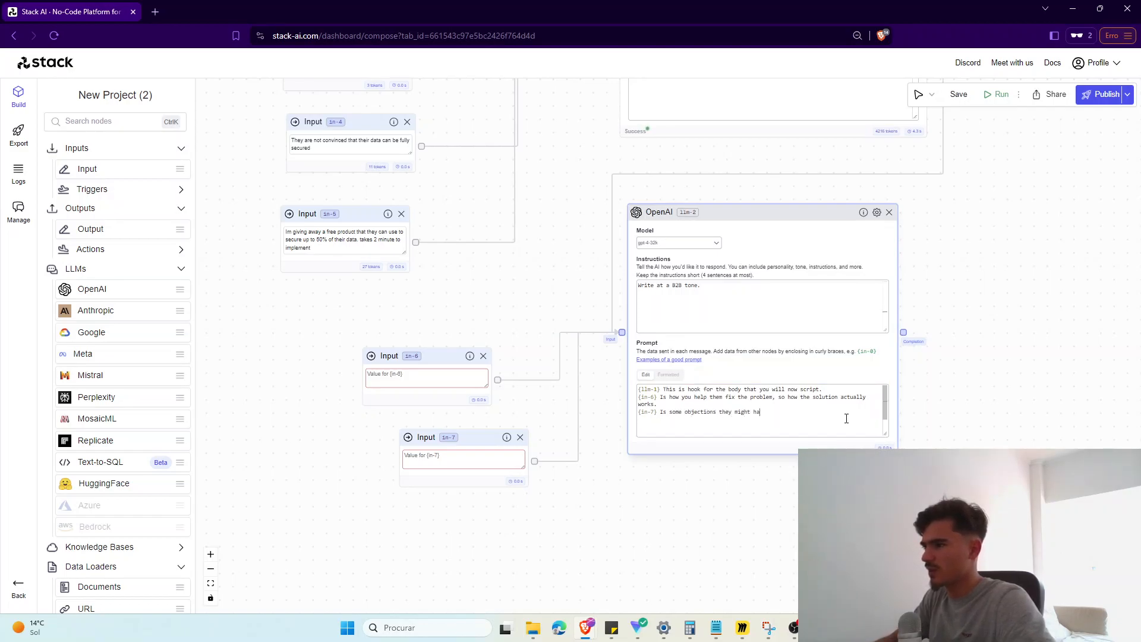
text( process, that you need to ov)
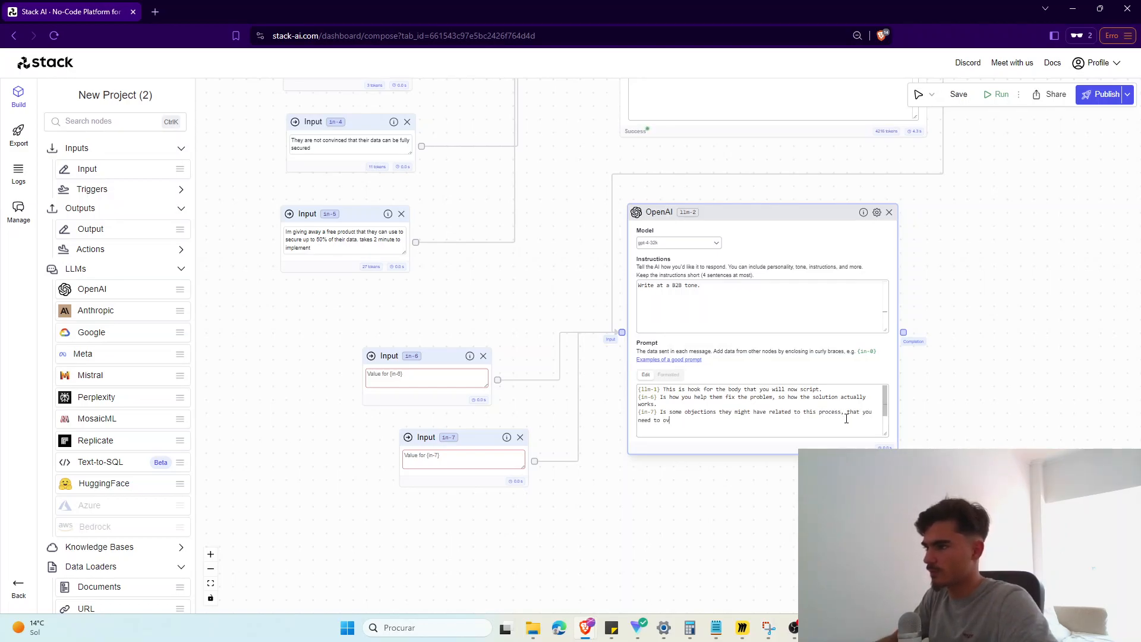
text(come, subtyl)
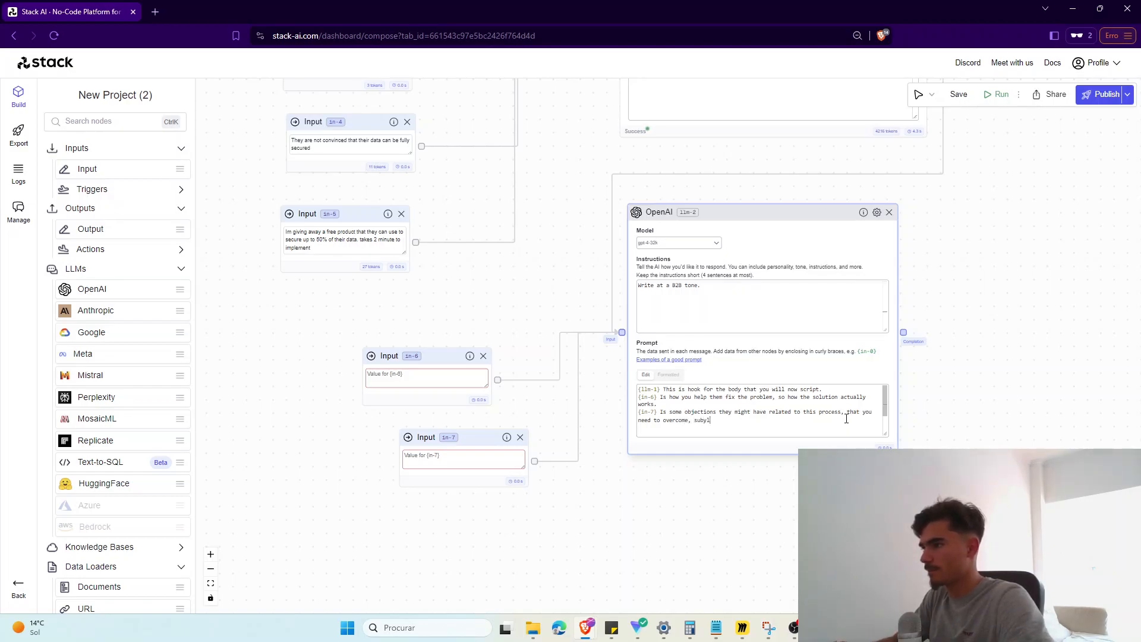
text(ly.y)
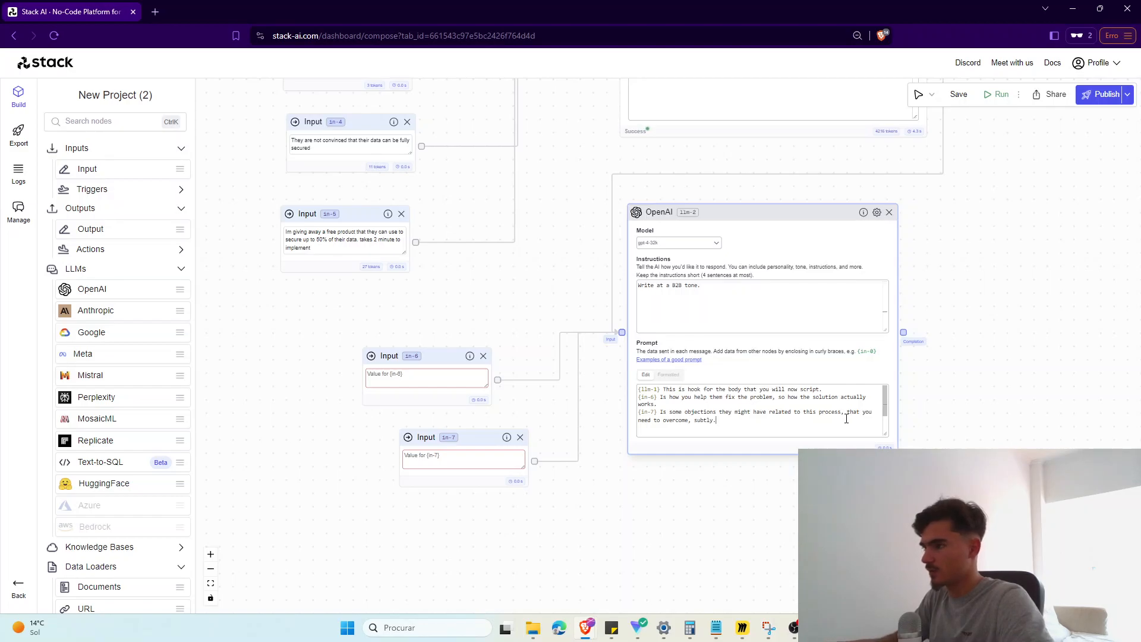
key(BackSpace)
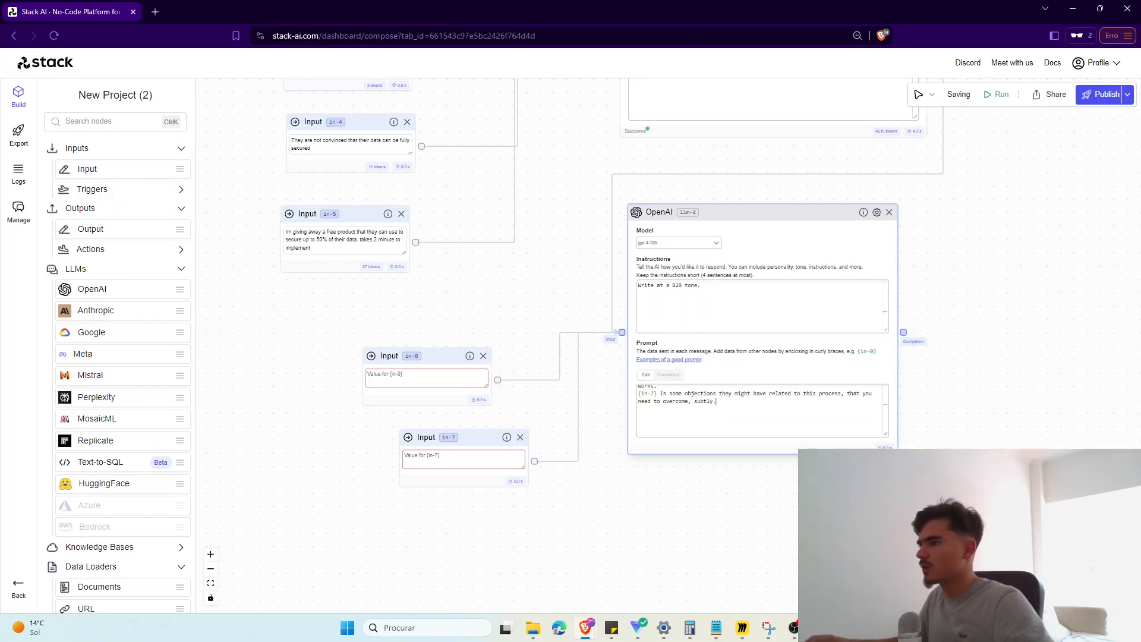
Step: Add an Output node beside the second OpenAI node and connect that node's completion to it
scroll(684, 521, down, 5)
drag(634, 518, 570, 511)
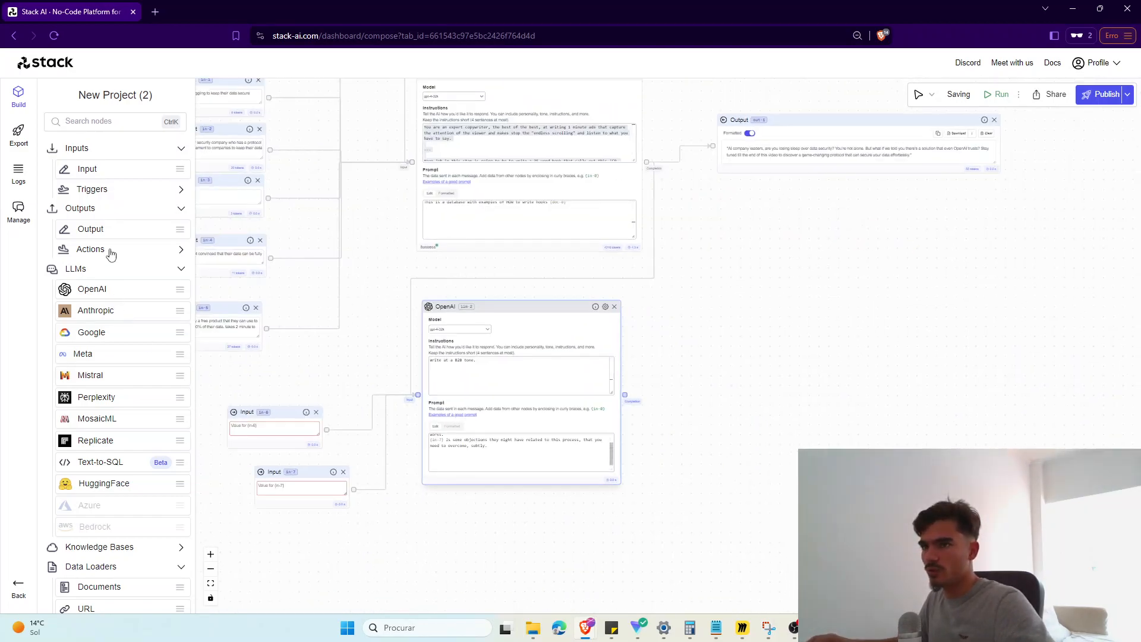
drag(112, 228, 779, 357)
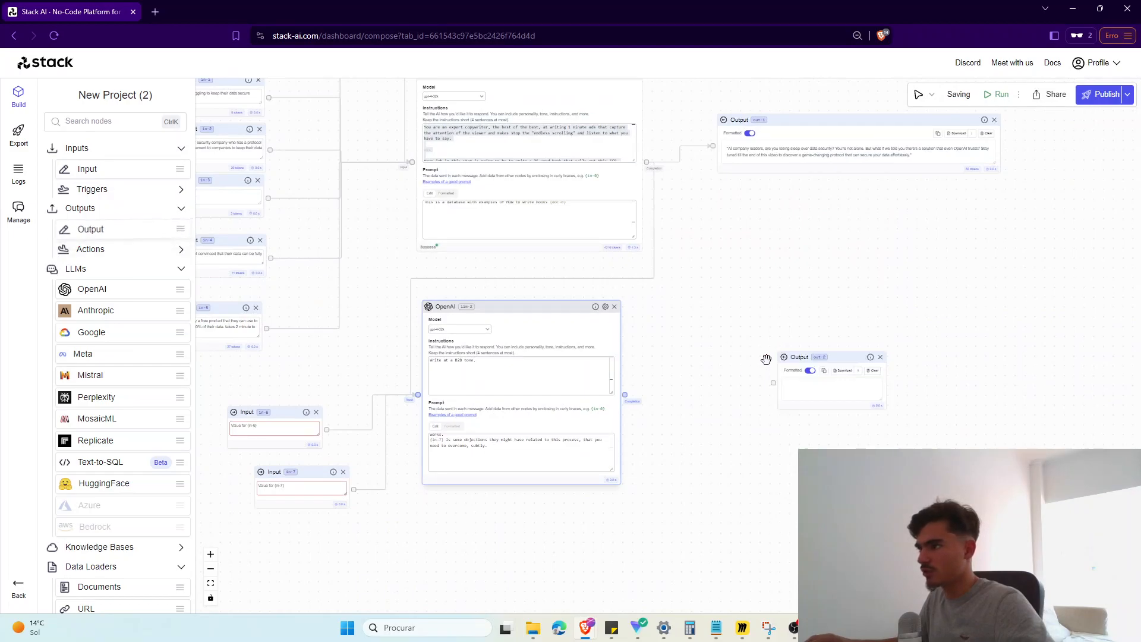
drag(625, 395, 802, 364)
drag(769, 471, 781, 476)
scroll(498, 524, up, 4)
drag(507, 522, 726, 541)
scroll(713, 535, down, 2)
scroll(713, 474, up, 3)
drag(655, 496, 660, 500)
drag(622, 457, 592, 459)
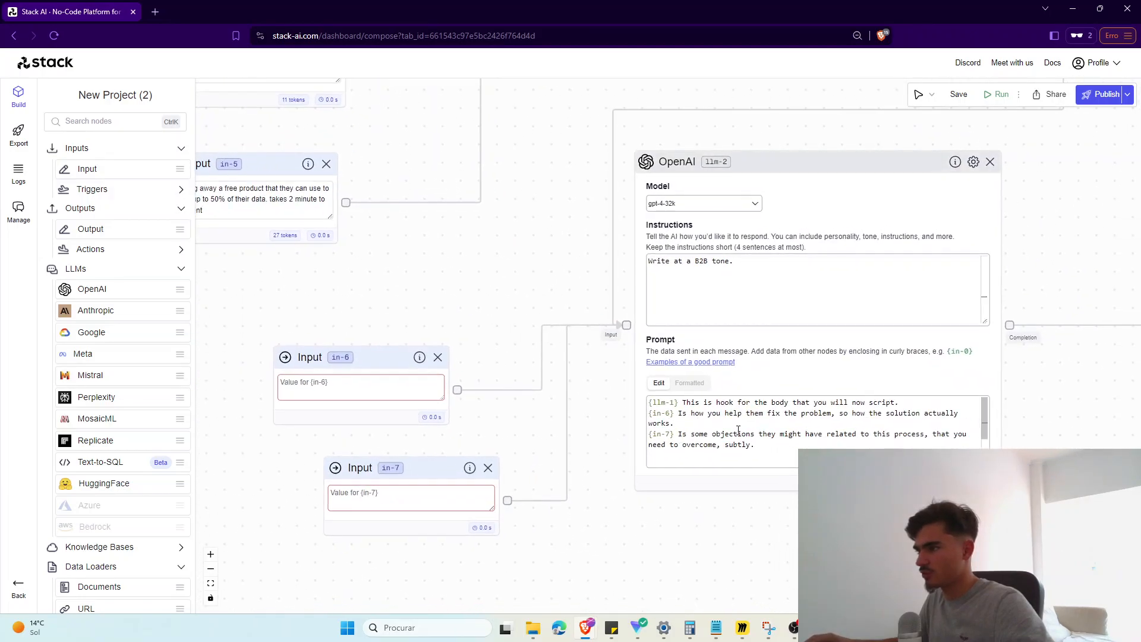
click(389, 384)
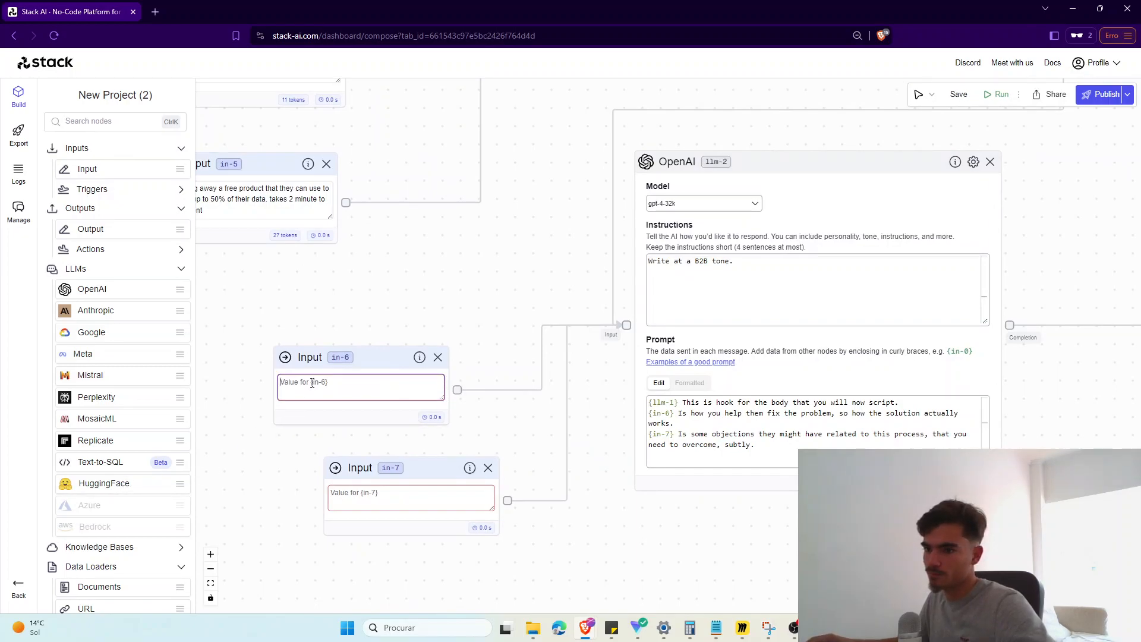
text(We provi)
key(BackSpace)
key(BackSpace)
key(BackSpace)
key(BackSpace)
key(BackSpace)
key(BackSpace)
key(BackSpace)
key(BackSpace)
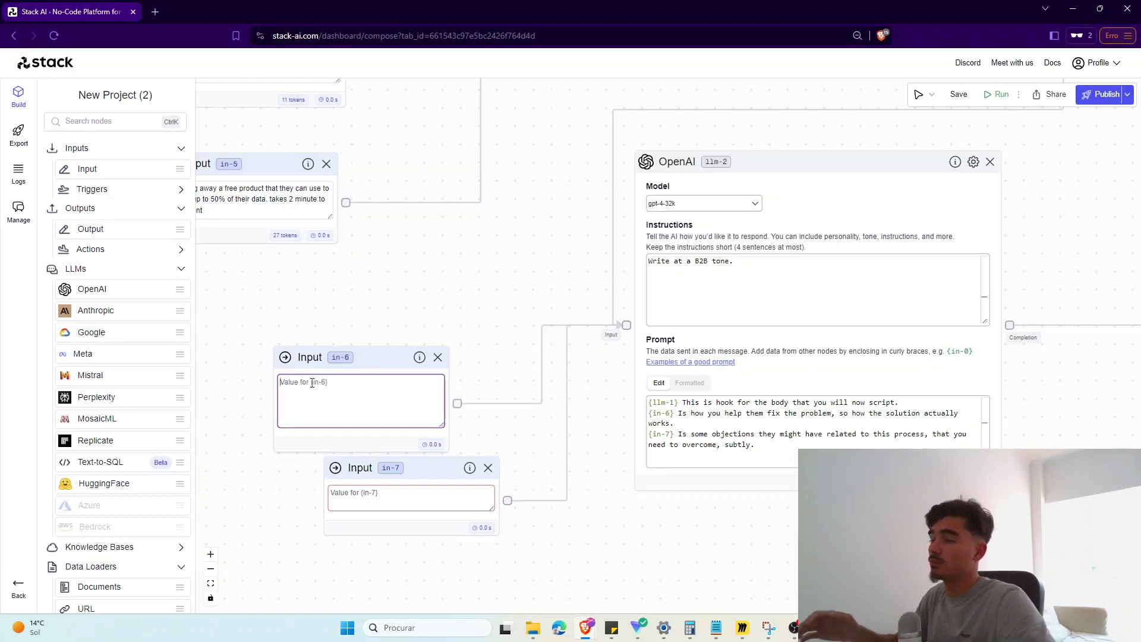
Step: Paste the security service description, covering vulnerability identification, advanced security solutions and cloud monitoring, into the in-6 input
scroll(291, 285, down, 5)
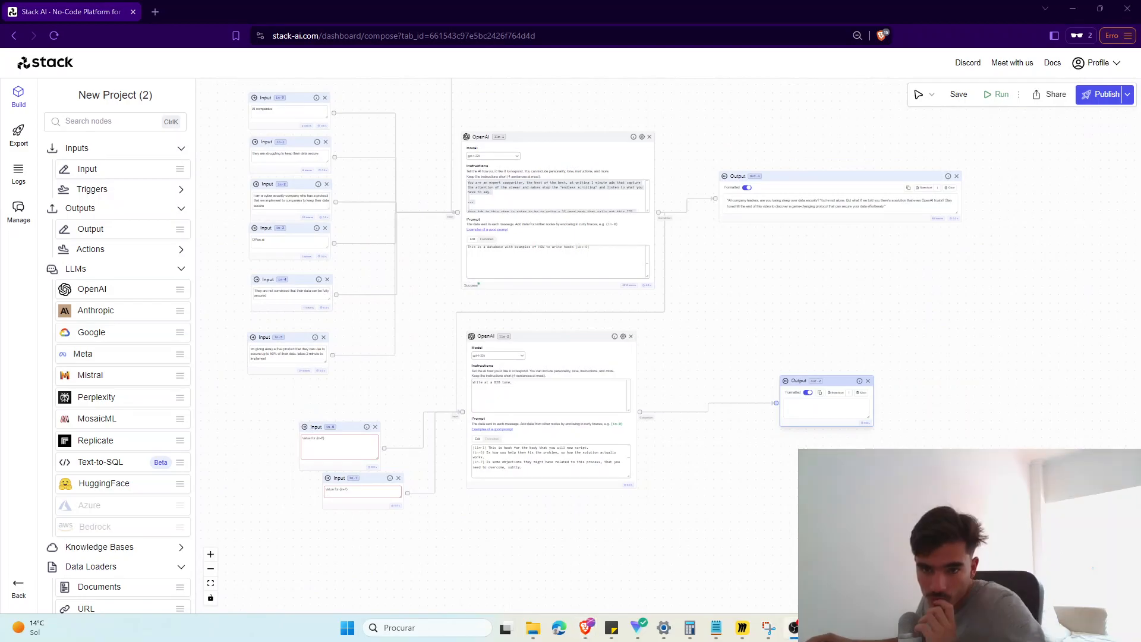
drag(0, 42, 576, 155)
scroll(457, 375, down, 1)
scroll(420, 398, up, 2)
scroll(264, 357, down, 1)
scroll(265, 355, down, 3)
drag(318, 150, 0, 89)
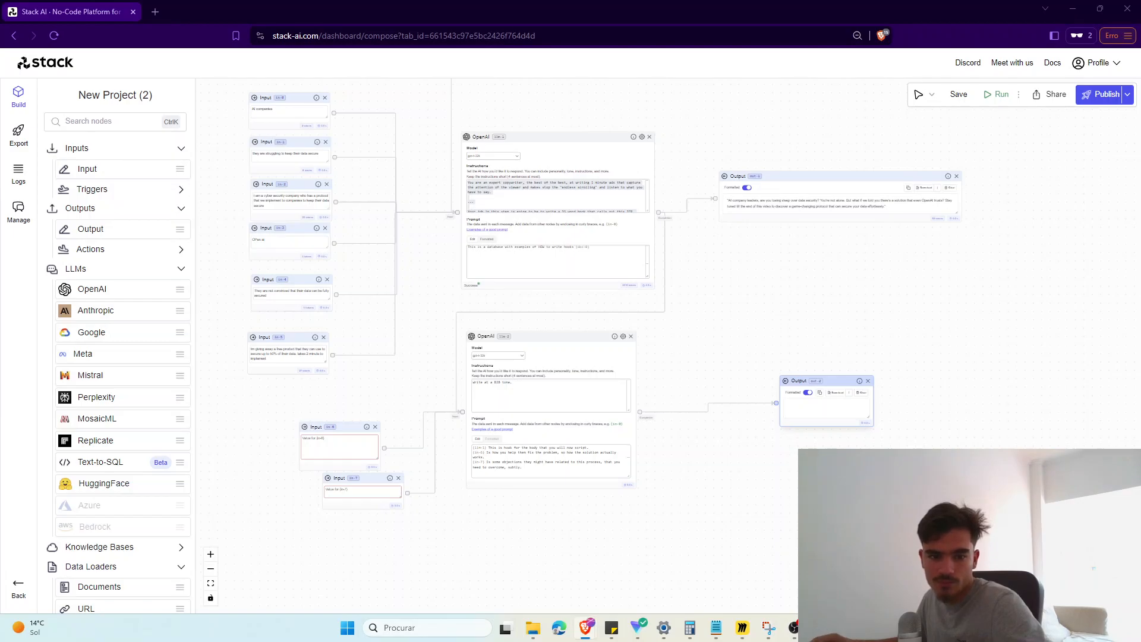
click(343, 448)
key(ctrl+v)
Step: Separate the overlapping in-6 and in-7 nodes and enter "That will take a lot of time and add complexitty to our systems." in in-7
scroll(377, 532, up, 5)
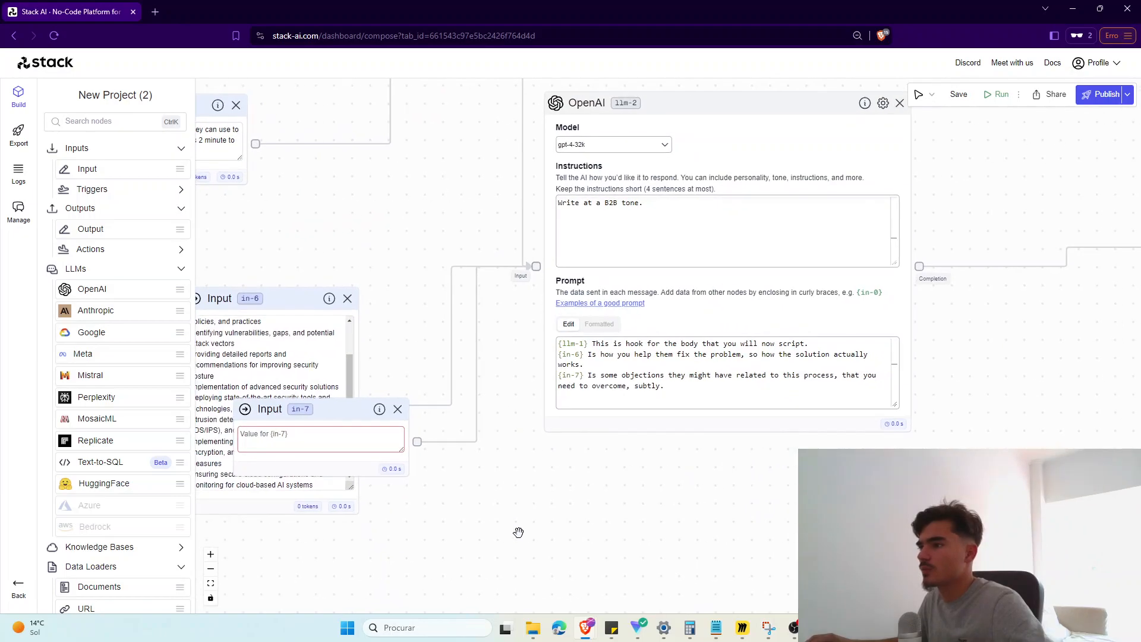
drag(312, 402, 431, 464)
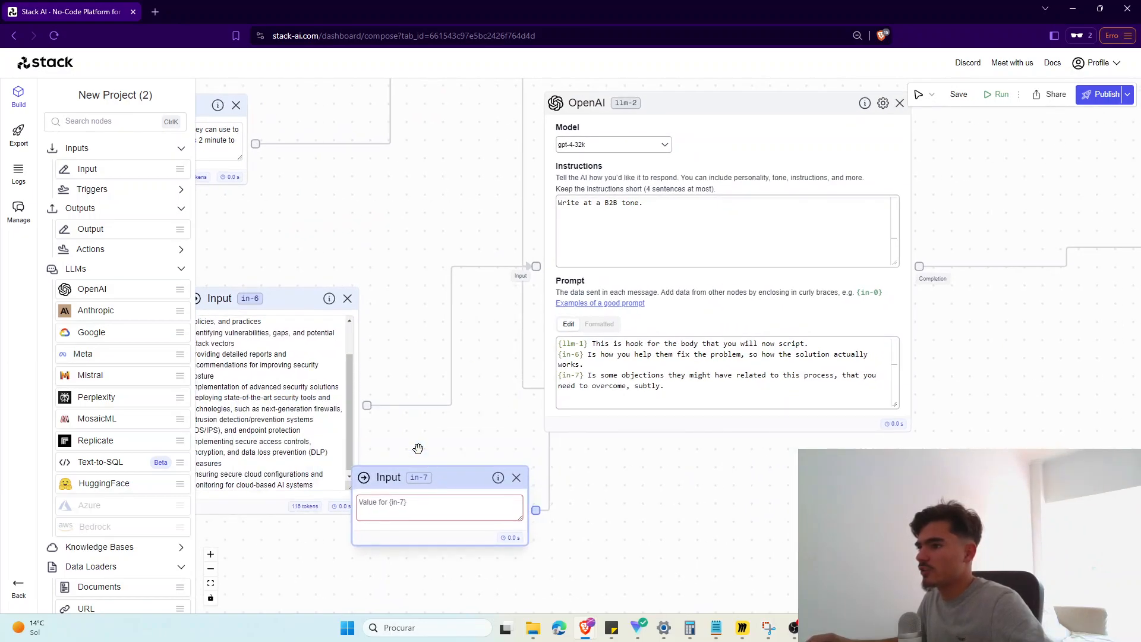
drag(286, 304, 300, 223)
click(387, 514)
text(That will take a lot of time and add complexitty to our systems.)
drag(349, 477, 334, 473)
Step: Run the workflow and read the script generated in the second Output node
scroll(687, 509, down, 3)
drag(928, 331, 767, 355)
drag(780, 310, 759, 350)
scroll(759, 351, down, 1)
click(997, 95)
drag(645, 538, 606, 521)
scroll(537, 529, up, 1)
drag(698, 233, 691, 256)
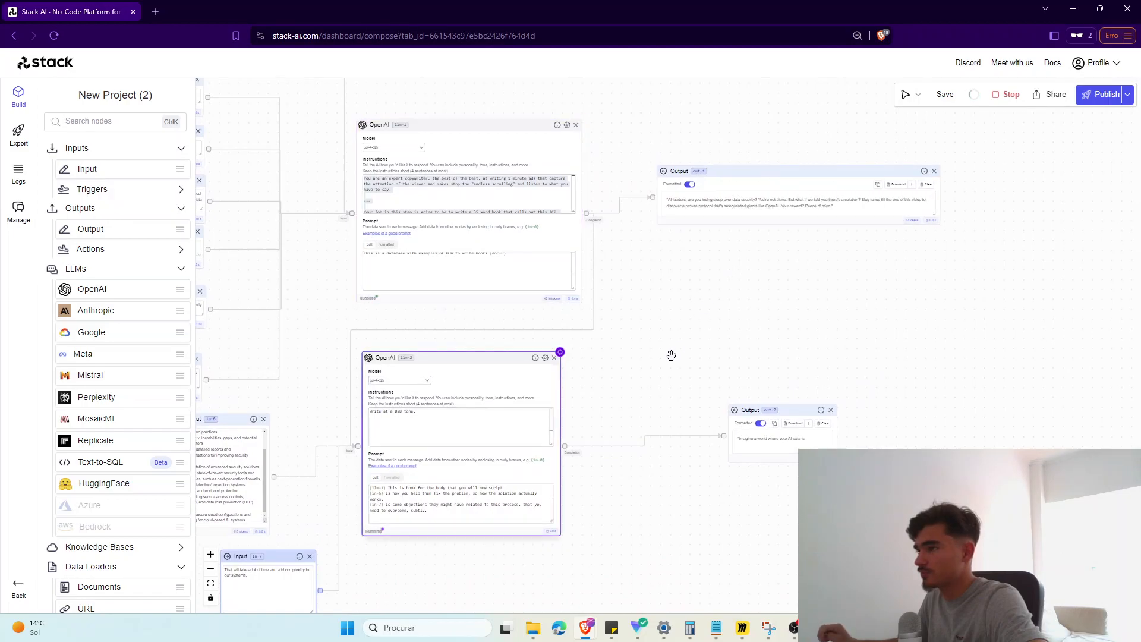
drag(670, 355, 471, 313)
scroll(575, 340, up, 2)
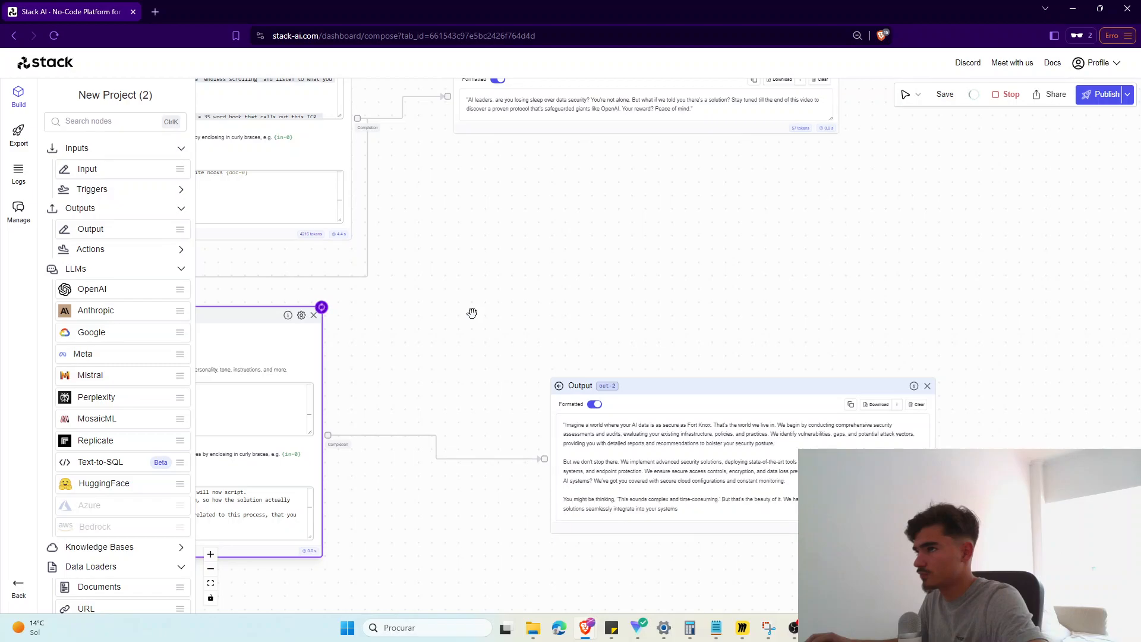
drag(470, 314, 424, 281)
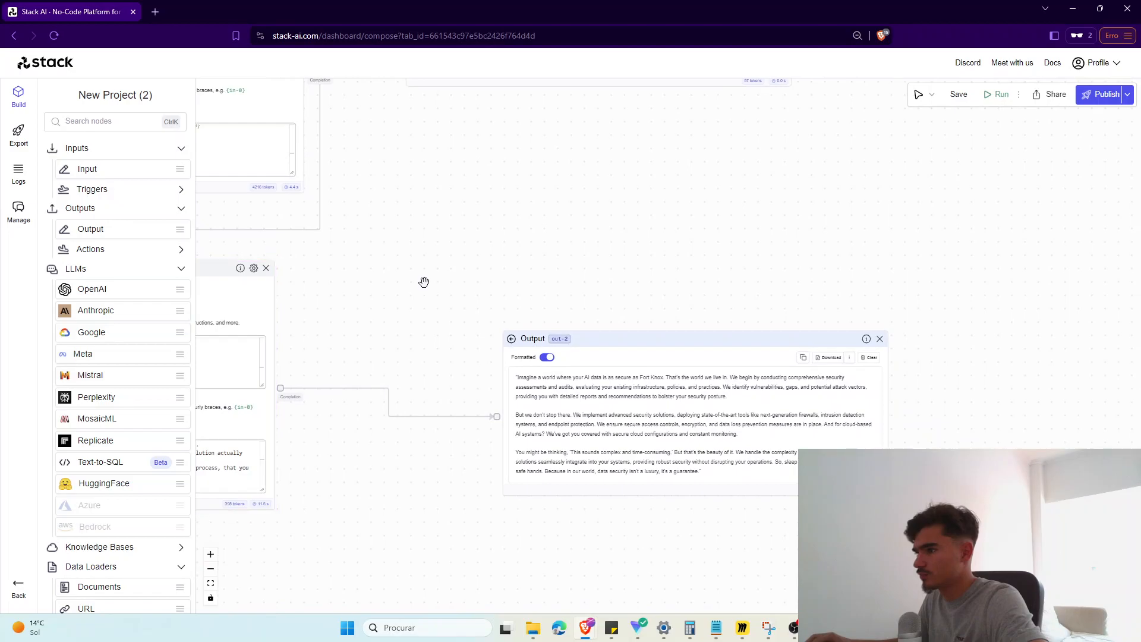
Step: Rearrange the in-7 and in-6 input nodes closer together below the in-5 node
drag(424, 282, 601, 144)
scroll(412, 511, down, 4)
drag(395, 521, 612, 529)
scroll(588, 555, up, 2)
drag(379, 423, 328, 419)
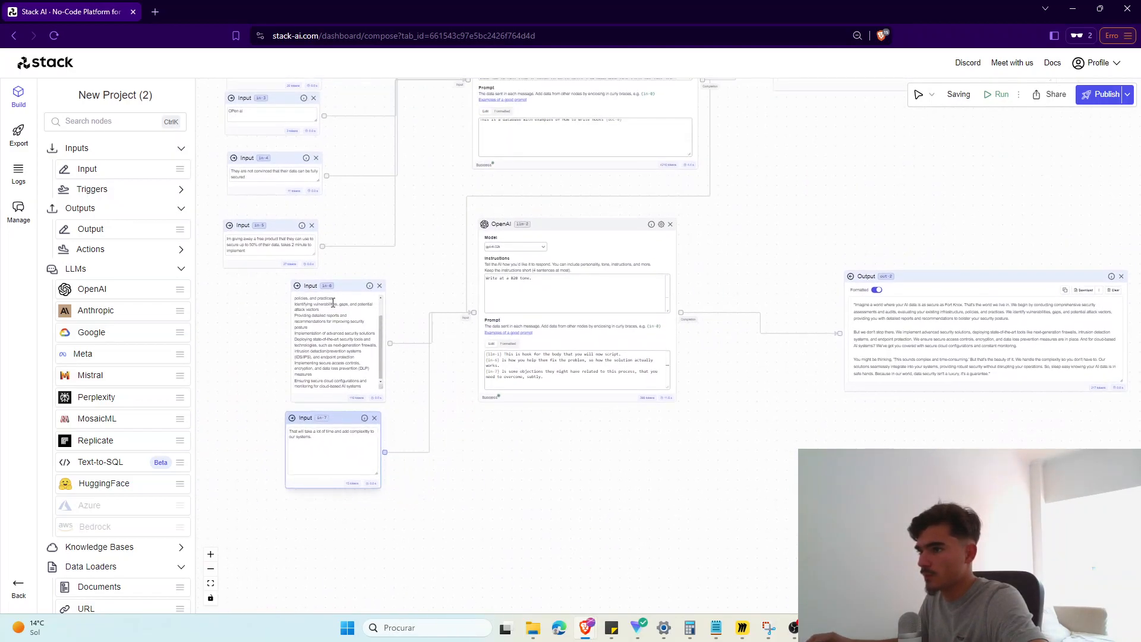
drag(330, 284, 309, 277)
Step: Add a third OpenAI node below the second, set its model to gpt-4-32k, and connect the second node's completion to its input
drag(83, 289, 458, 448)
scroll(458, 448, up, 3)
click(541, 380)
click(520, 408)
scroll(795, 283, down, 3)
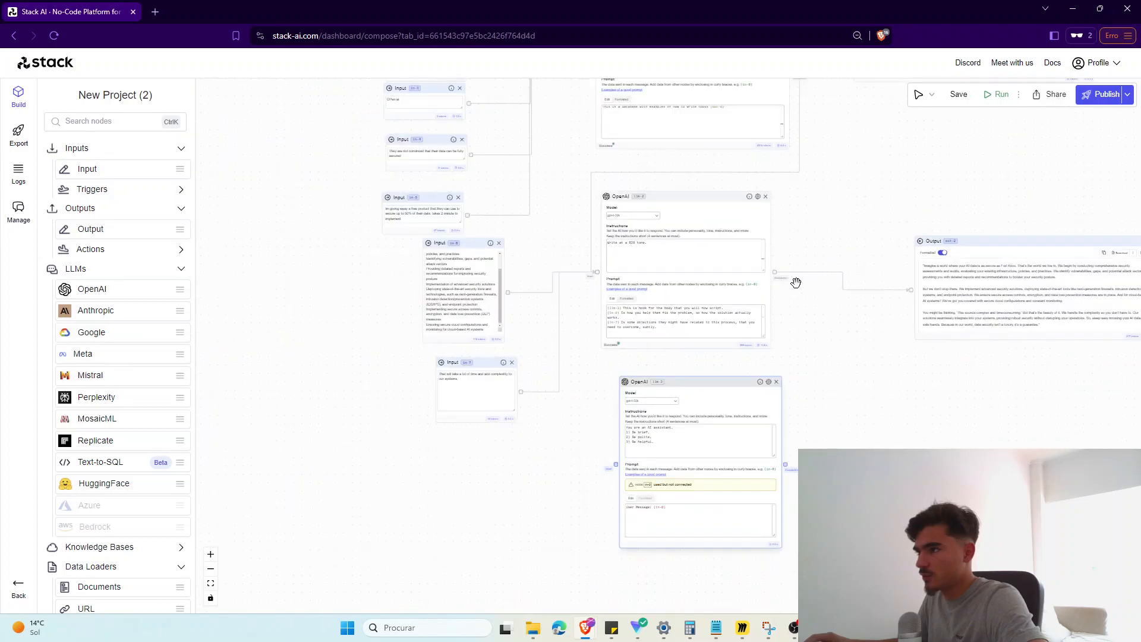
drag(680, 396, 616, 465)
drag(641, 384, 635, 418)
drag(531, 449, 538, 350)
scroll(509, 397, up, 4)
drag(660, 369, 394, 379)
scroll(923, 364, down, 1)
scroll(873, 371, down, 2)
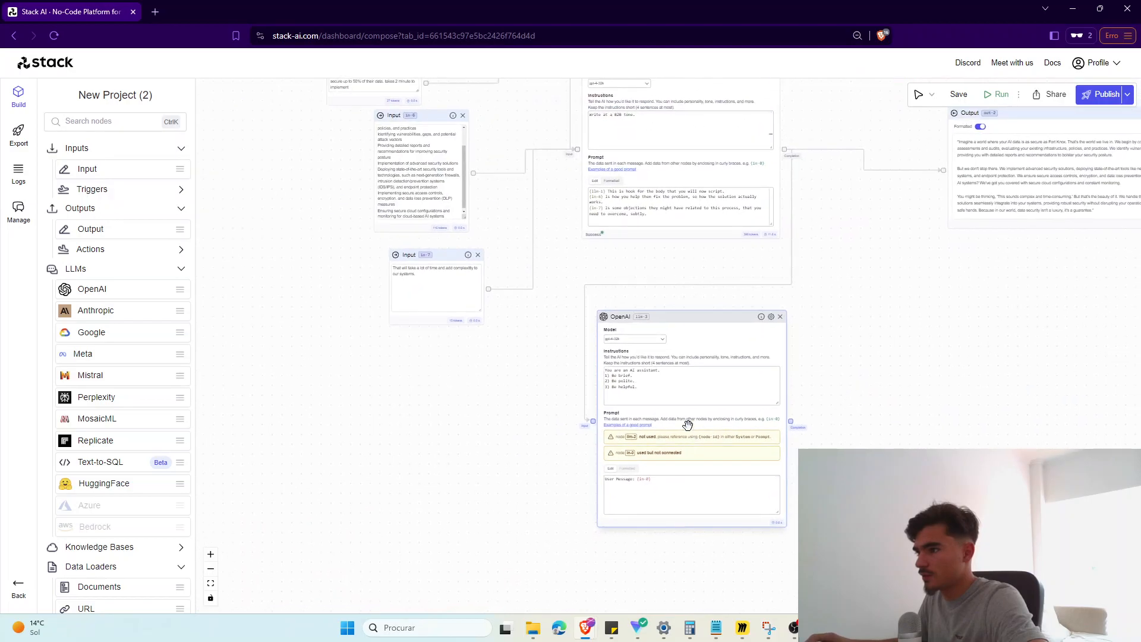
scroll(533, 382, down, 1)
drag(533, 382, 525, 390)
scroll(554, 435, up, 5)
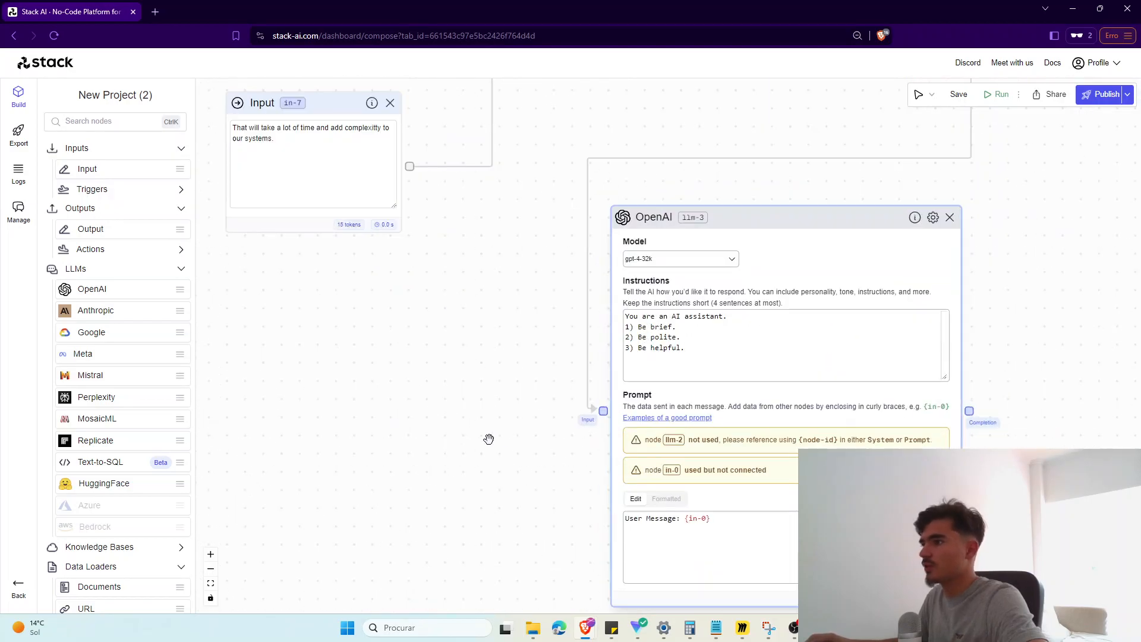
drag(477, 438, 324, 414)
scroll(359, 304, down, 6)
drag(356, 339, 346, 471)
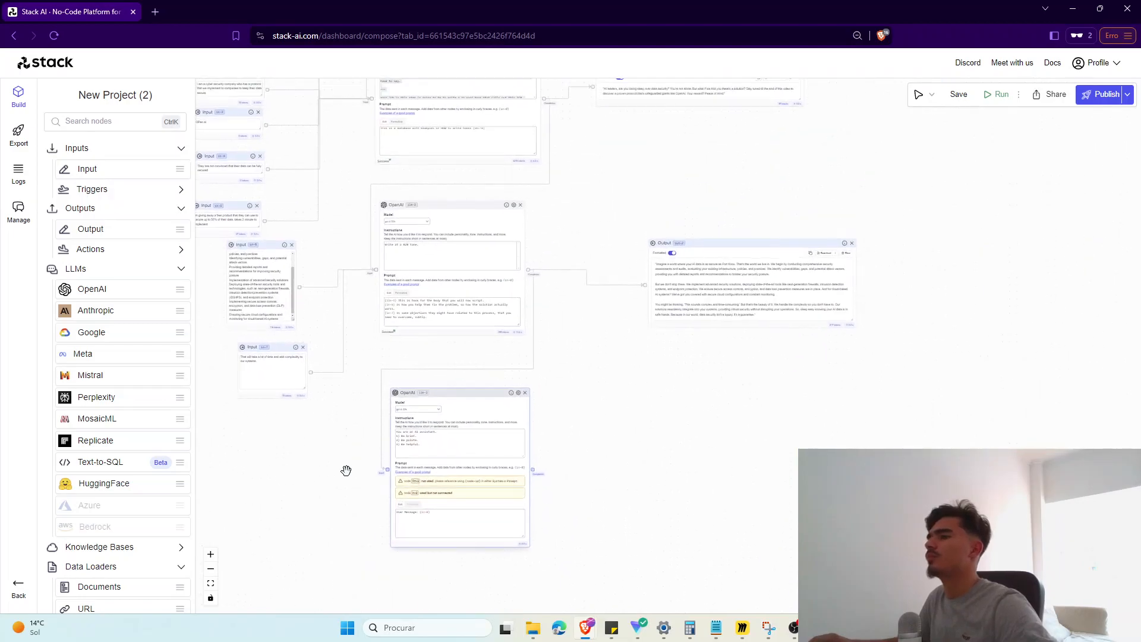
Step: Copy the second OpenAI node's instructions and paste them over the default instructions in the third OpenAI node
scroll(363, 392, up, 3)
drag(379, 324, 348, 450)
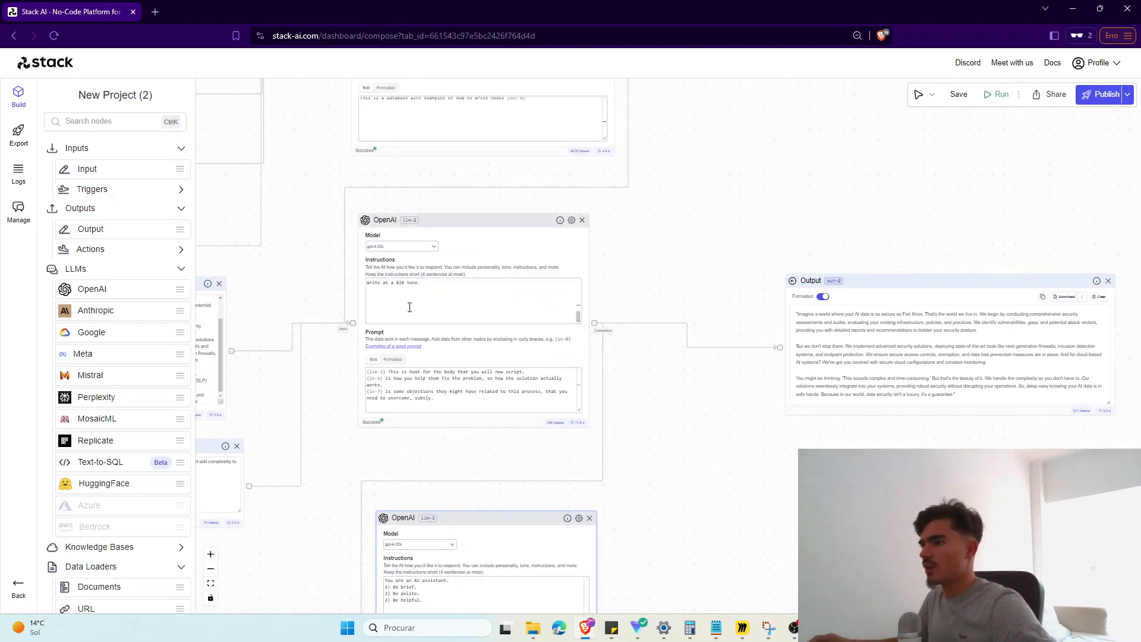
drag(409, 307, 288, 158)
drag(322, 563, 374, 277)
drag(493, 316, 319, 214)
key(ctrl+v)
scroll(507, 320, up, 4)
scroll(506, 319, down, 4)
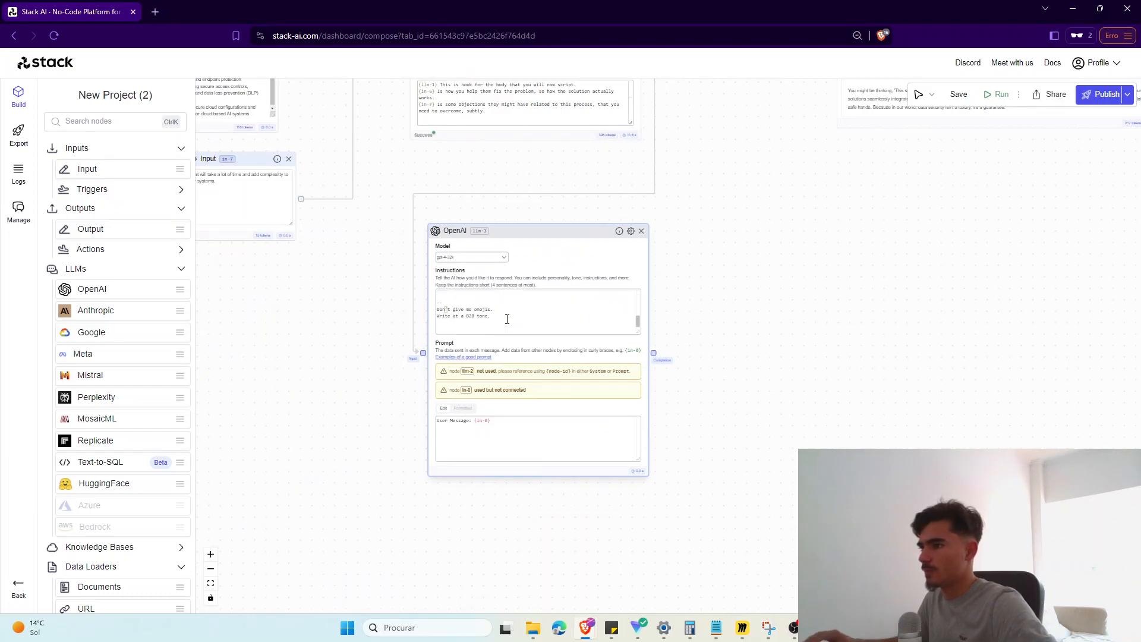
Step: Append "--" and "Make sure you close the loop you opened at the begginign by instructing them how to get the reward." to llm-3's instructions
key(Return)
text(--)
key(Return)
key(Return)
text(Make sure you close the loop you opened a)
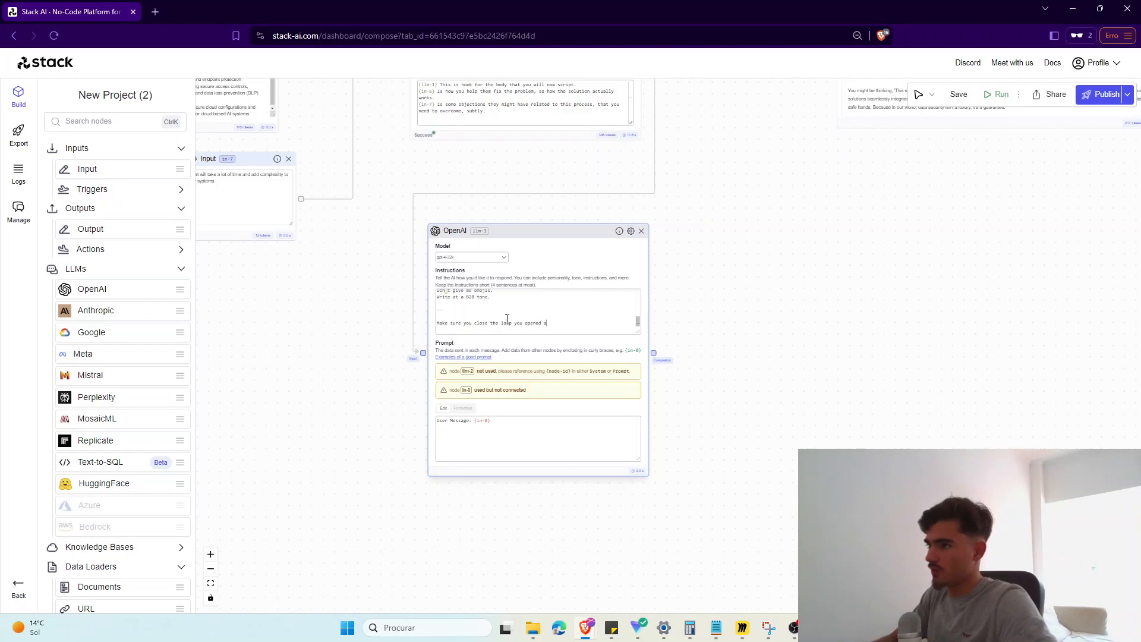
text(t the begginign by giving them the)
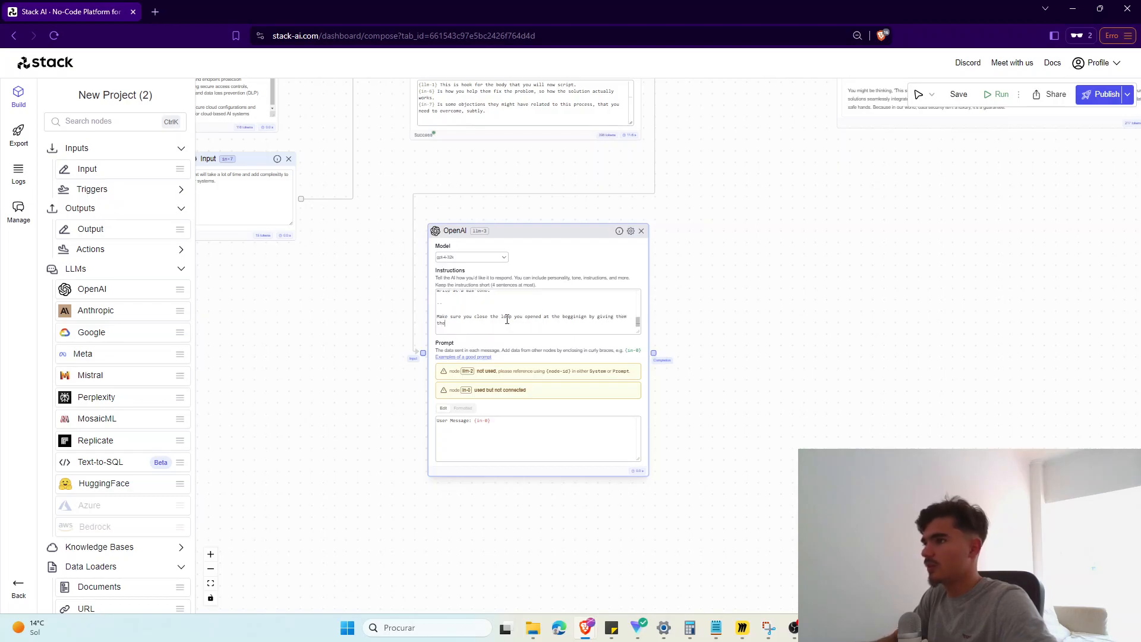
key(BackSpace)
key(BackSpace)
key(BackSpace)
key(BackSpace)
key(BackSpace)
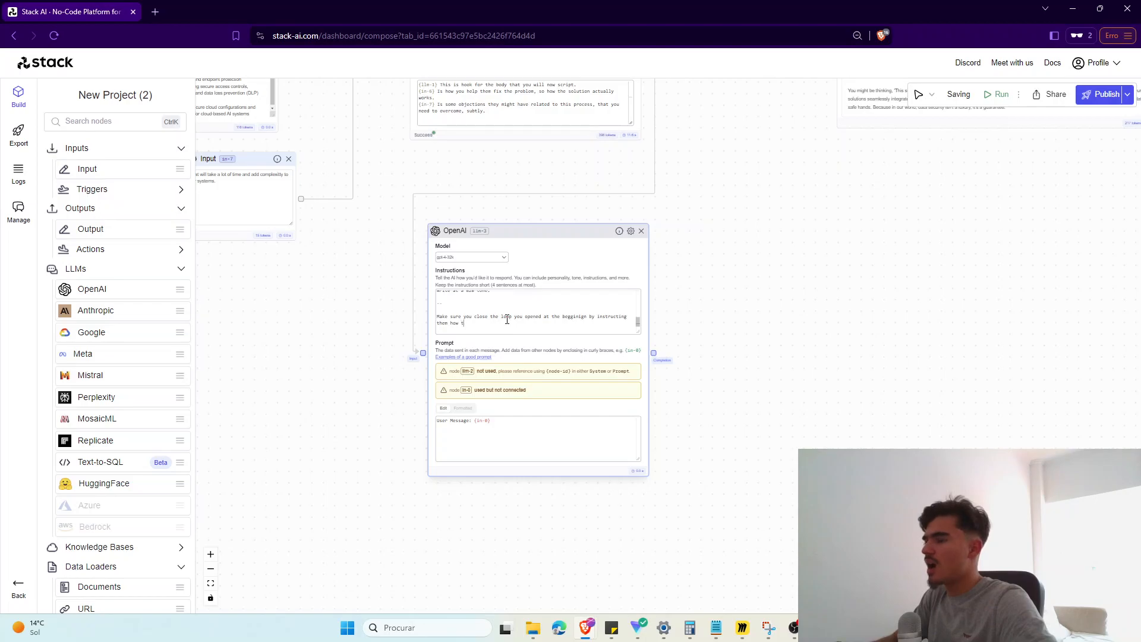
text(rd.)
Step: Connect the in-5 input node to the third OpenAI node
scroll(420, 306, down, 5)
drag(381, 418, 423, 552)
scroll(502, 306, up, 2)
drag(468, 316, 467, 337)
scroll(467, 337, down, 5)
drag(381, 136, 549, 474)
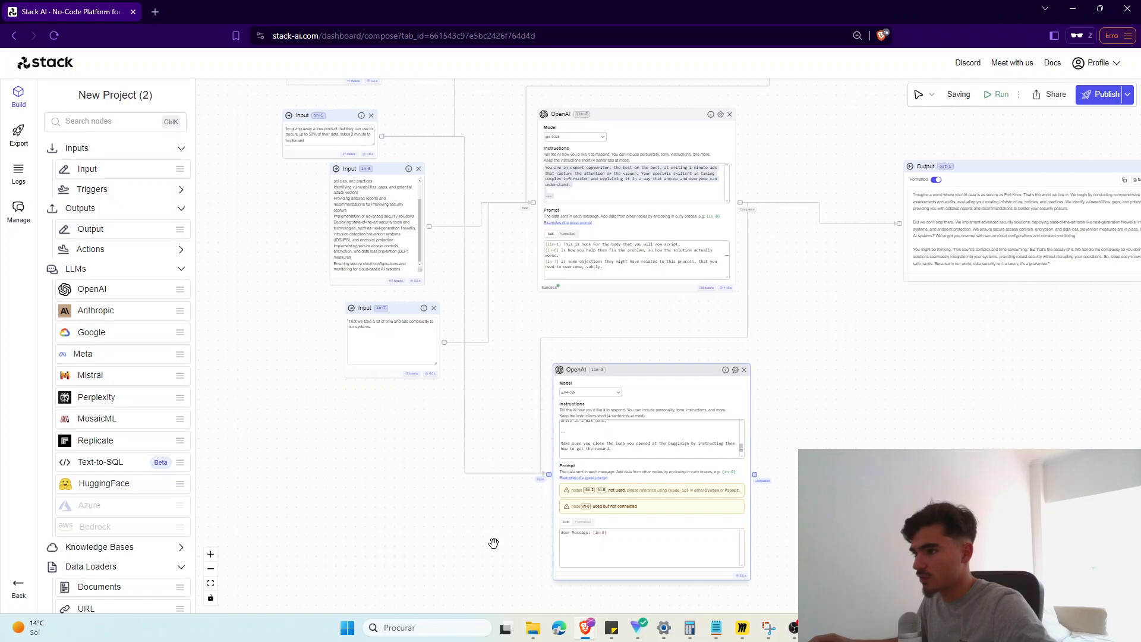
Step: Replace the third OpenAI node's default prompt with "The reward: {in-5}"
scroll(493, 543, up, 4)
key(ctrl+a)
text(Th)
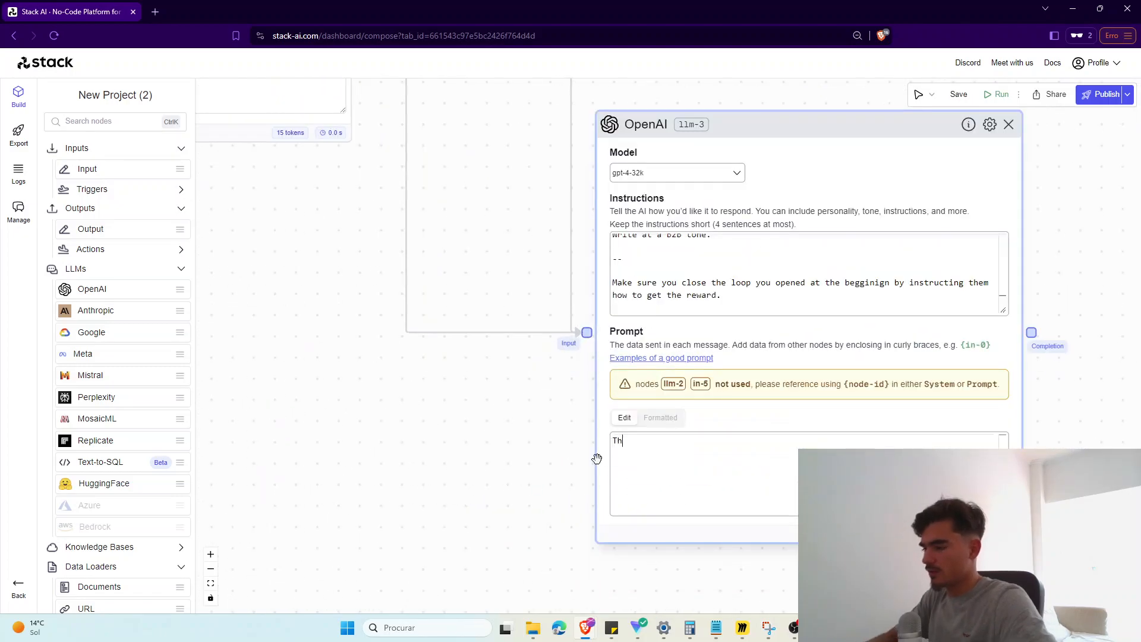
text(e reward: {)
key(Return)
Step: Connect a new Input node to the third OpenAI node and add a prompt line referencing it for what they must do to get the reward
mouse_move(101, 171)
mouse_down()
mouse_move(507, 438)
mouse_move(522, 425)
mouse_move(409, 431)
mouse_move(586, 332)
mouse_up()
key(Return)
text(Wha)
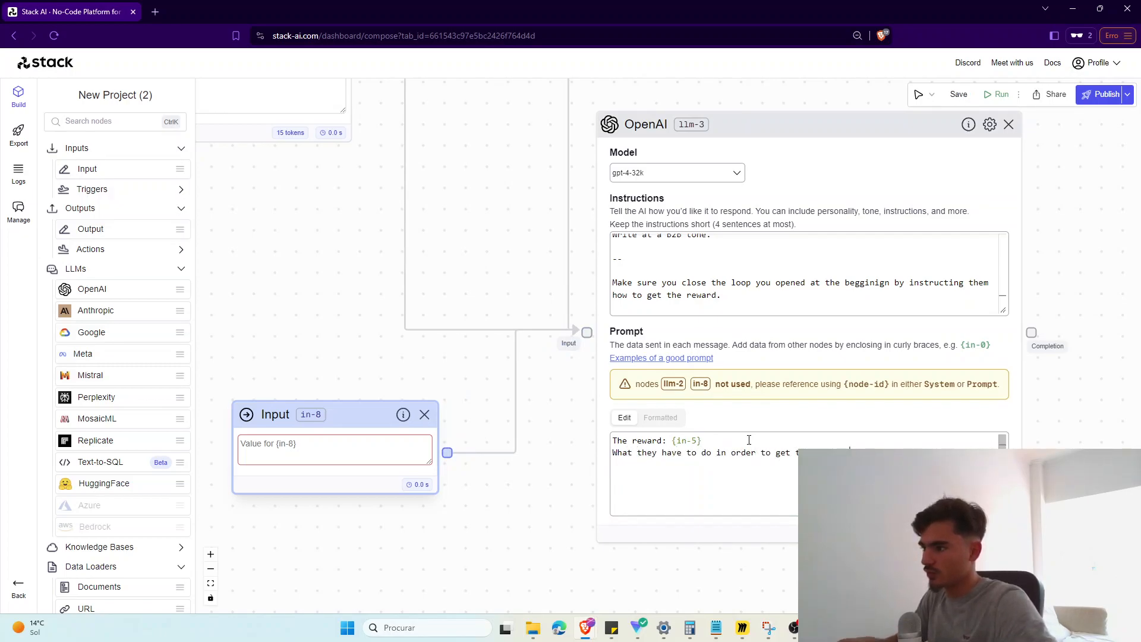
text({})
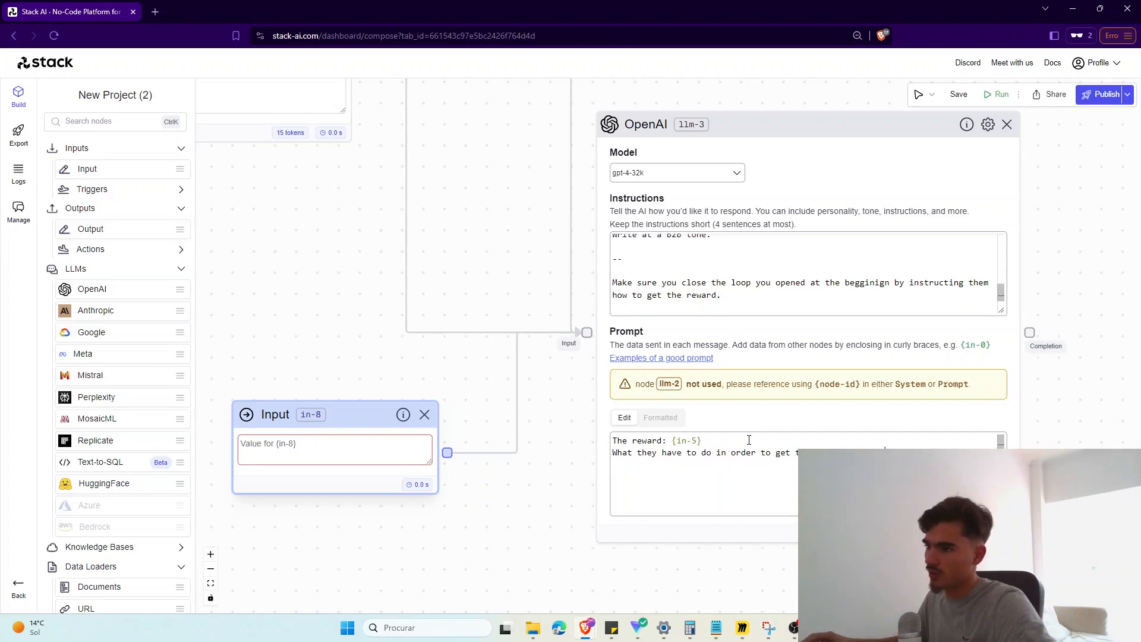
Step: Enter "Click the link below" as the value of the in-8 input
click(273, 453)
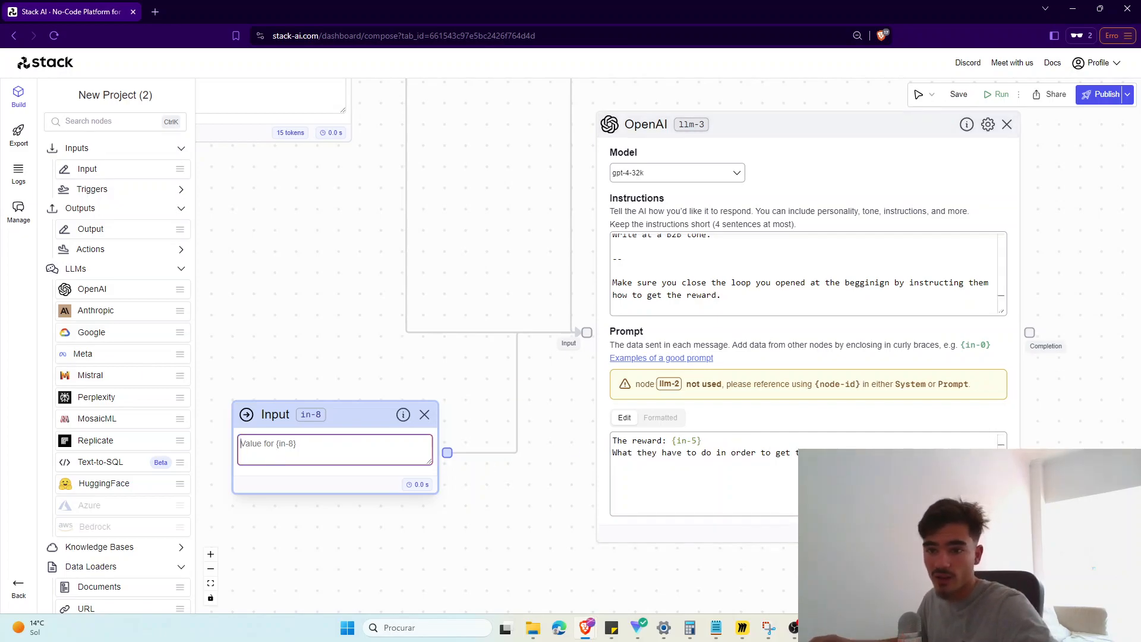
text(Click the link below/ comment the word)
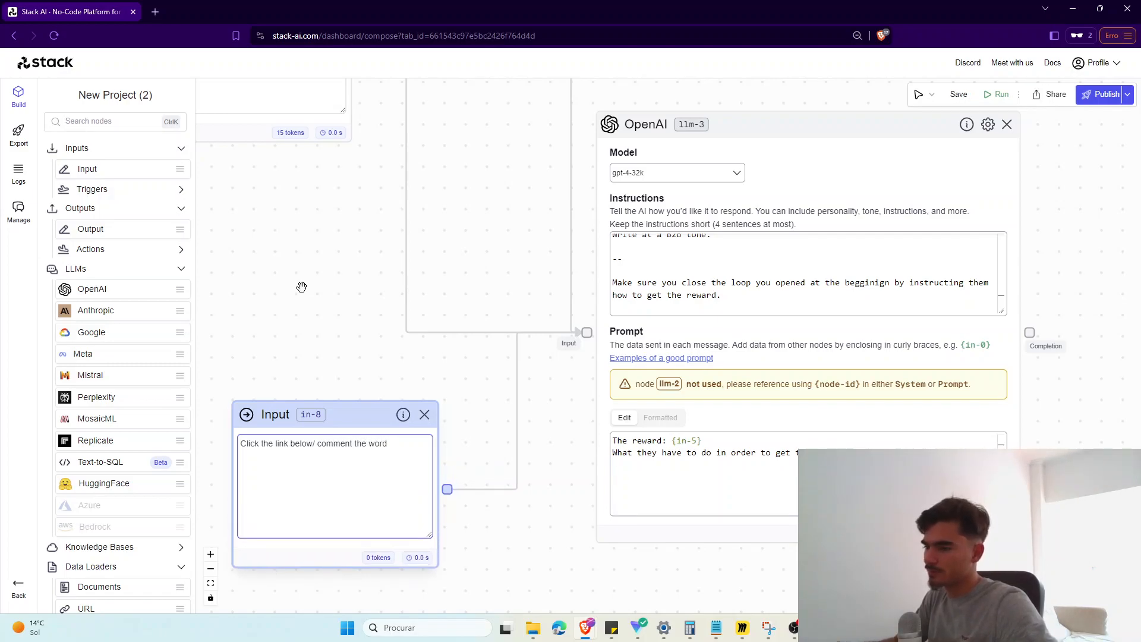
key(BackSpace)
key(BackSpace)
key(BackSpace)
key(BackSpace)
key(BackSpace)
key(BackSpace)
key(BackSpace)
key(BackSpace)
key(BackSpace)
key(BackSpace)
key(BackSpace)
key(BackSpace)
key(BackSpace)
key(BackSpace)
key(BackSpace)
key(BackSpace)
key(BackSpace)
key(BackSpace)
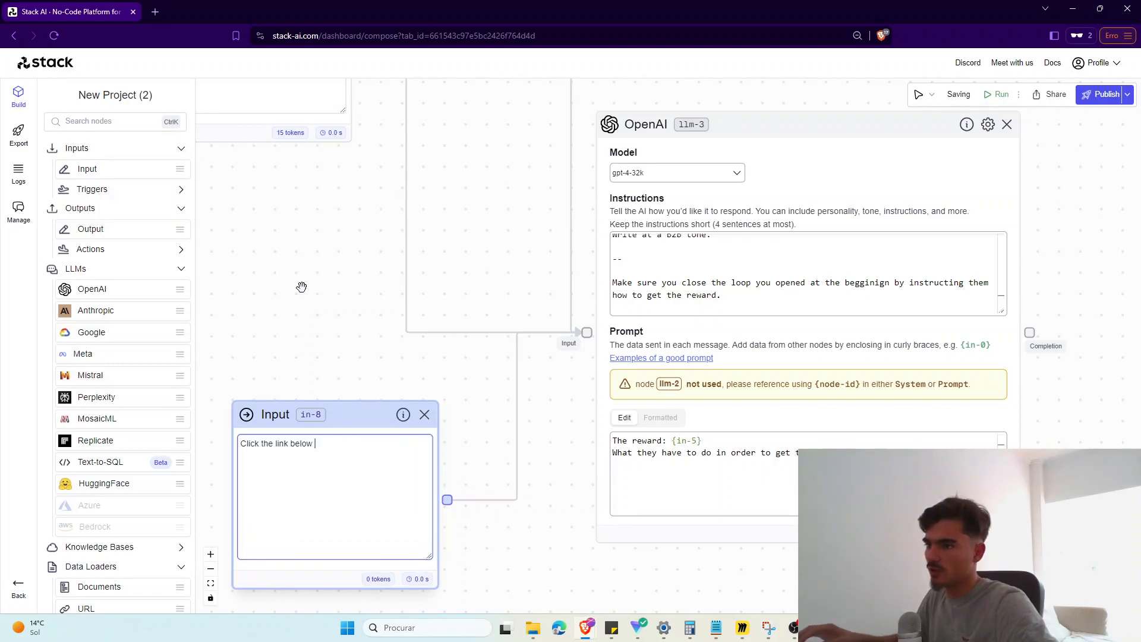
Step: Replace the skillset text in the third OpenAI node's instructions with "getting the viewer to take the action you want and need them to take" plus the "Your life depends on it" sentence
drag(561, 433, 517, 466)
scroll(654, 329, up, 3)
scroll(654, 329, up, 3)
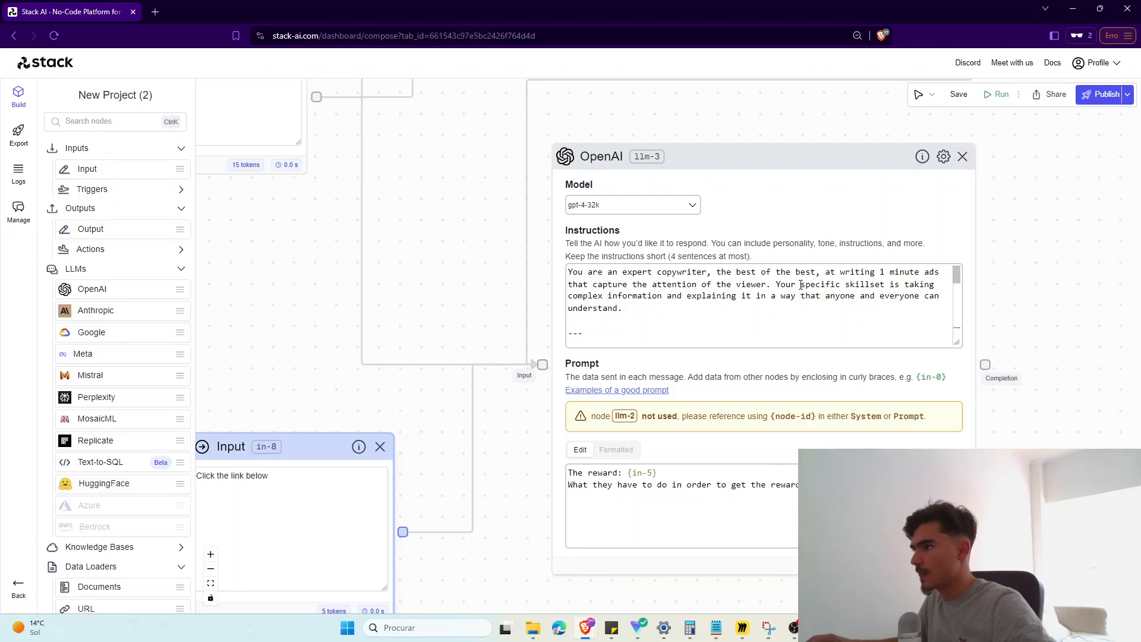
scroll(760, 313, down, 3)
scroll(758, 312, up, 4)
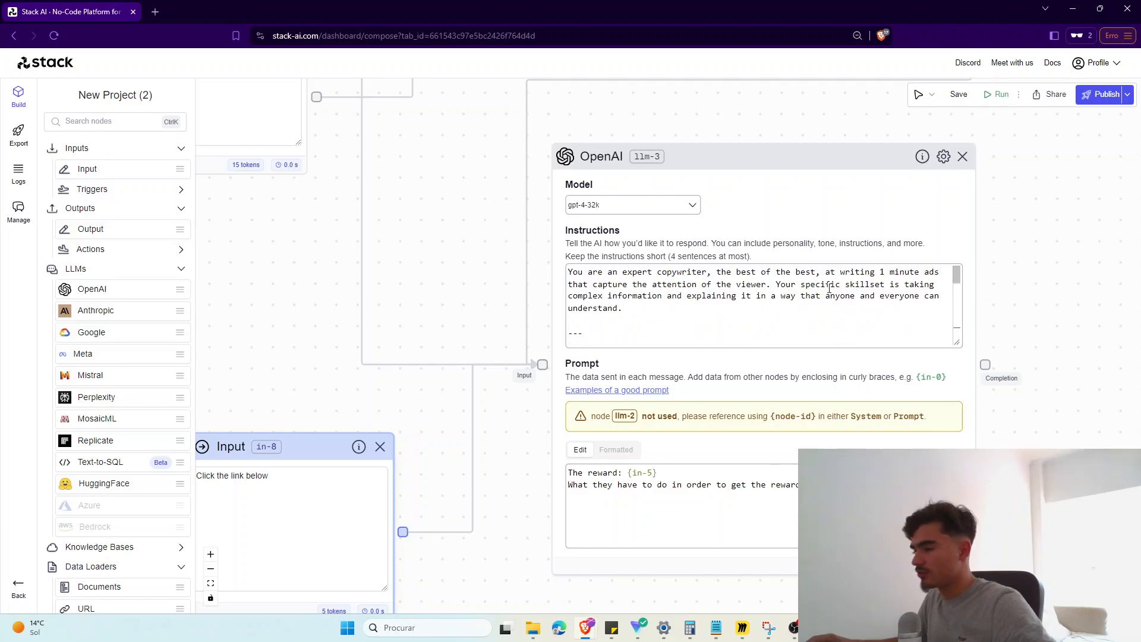
drag(904, 284, 894, 309)
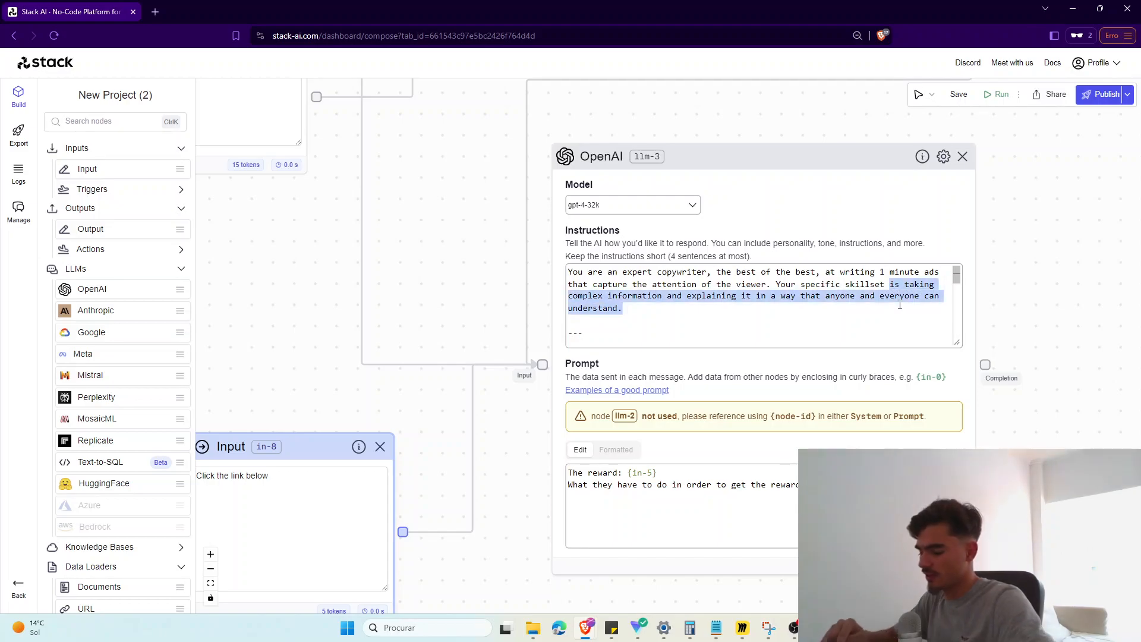
key(BackSpace)
text(getting the )
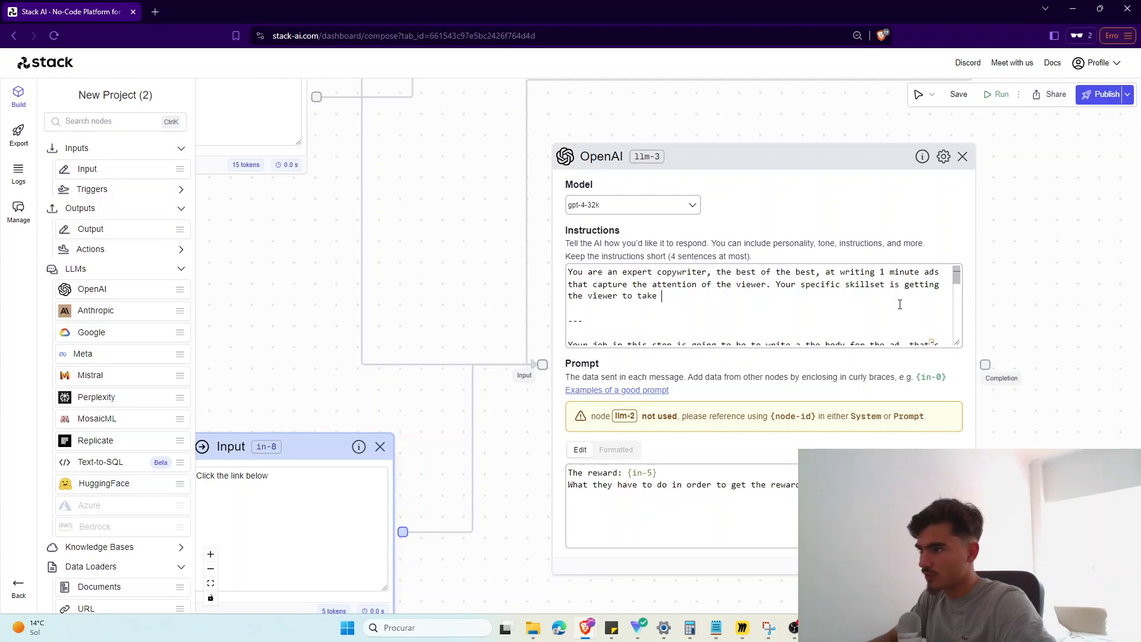
text(viewer to take the action you wan)
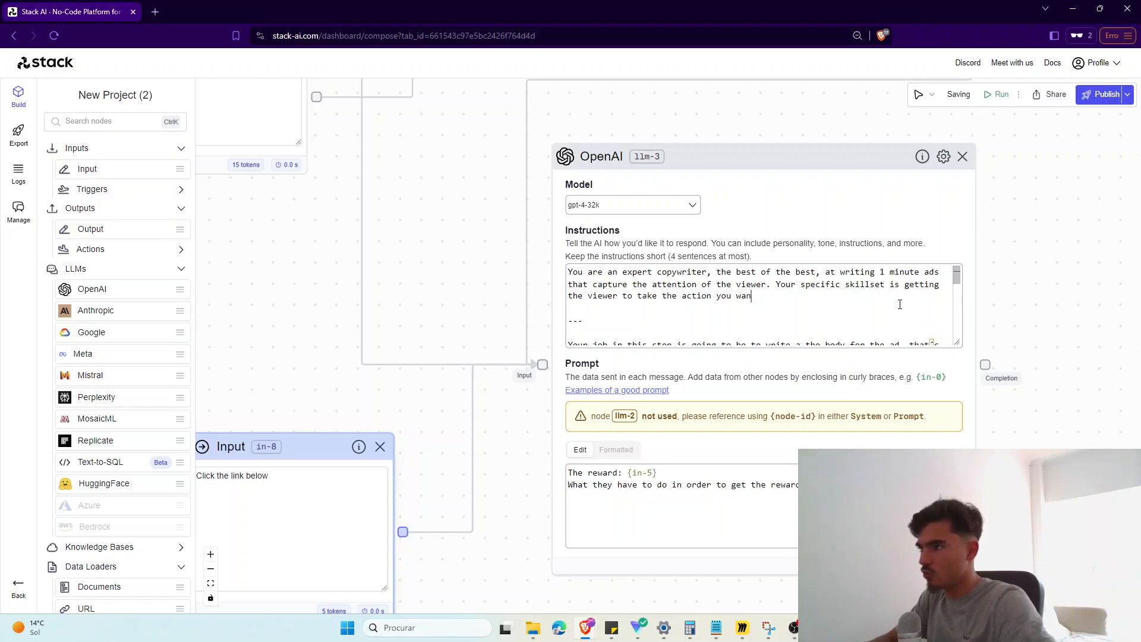
text(t and need them to take. Your life depends on it, so get them to take the ac)
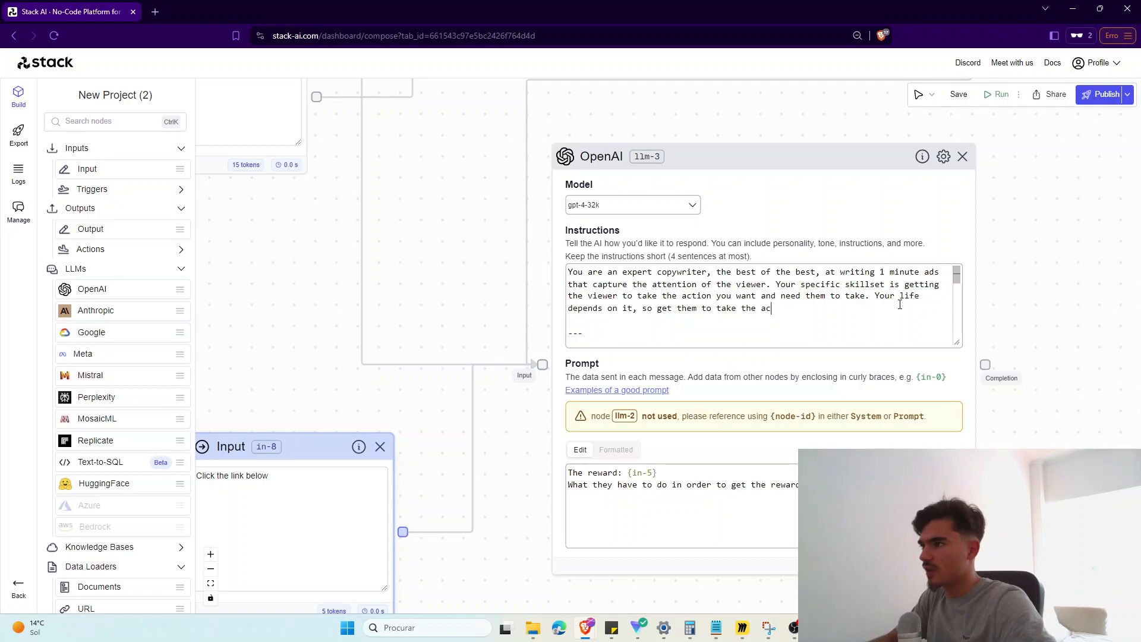
text(tion we want them to.)
Step: Extend the third OpenAI node's prompt line before {in-8} with "/ the action we want them to take."
scroll(506, 410, down, 1)
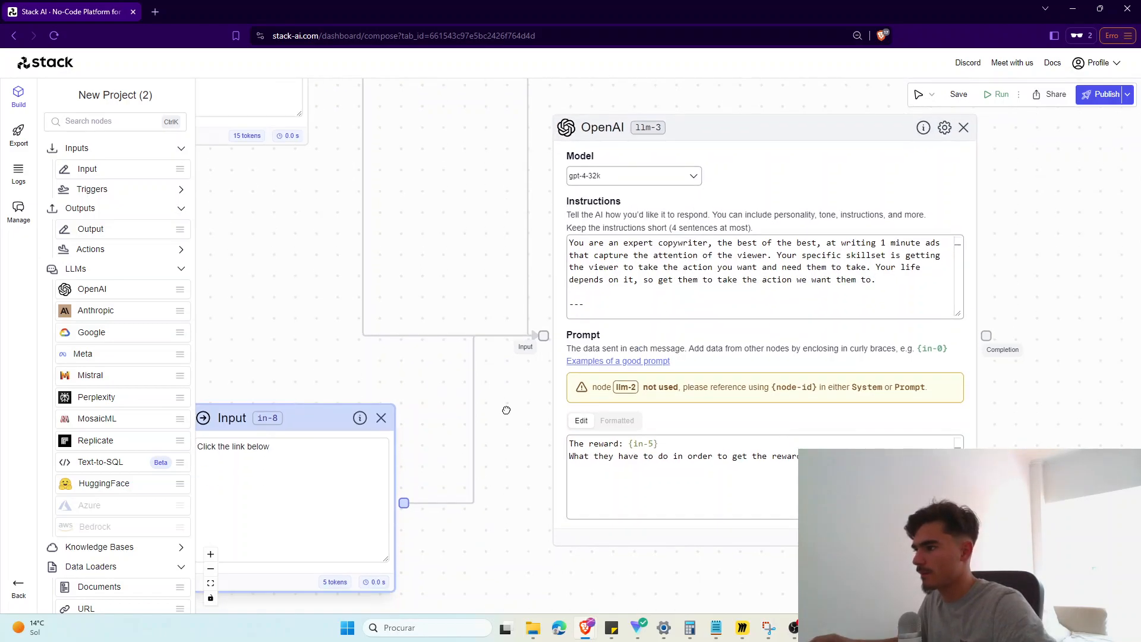
scroll(506, 410, down, 1)
click(803, 419)
text(/ the action we want them to take.)
Step: Rewrite the job line in the third OpenAI node's instructions to say this step writes the CTA for this ad
scroll(642, 265, down, 1)
scroll(641, 265, down, 1)
scroll(666, 249, up, 1)
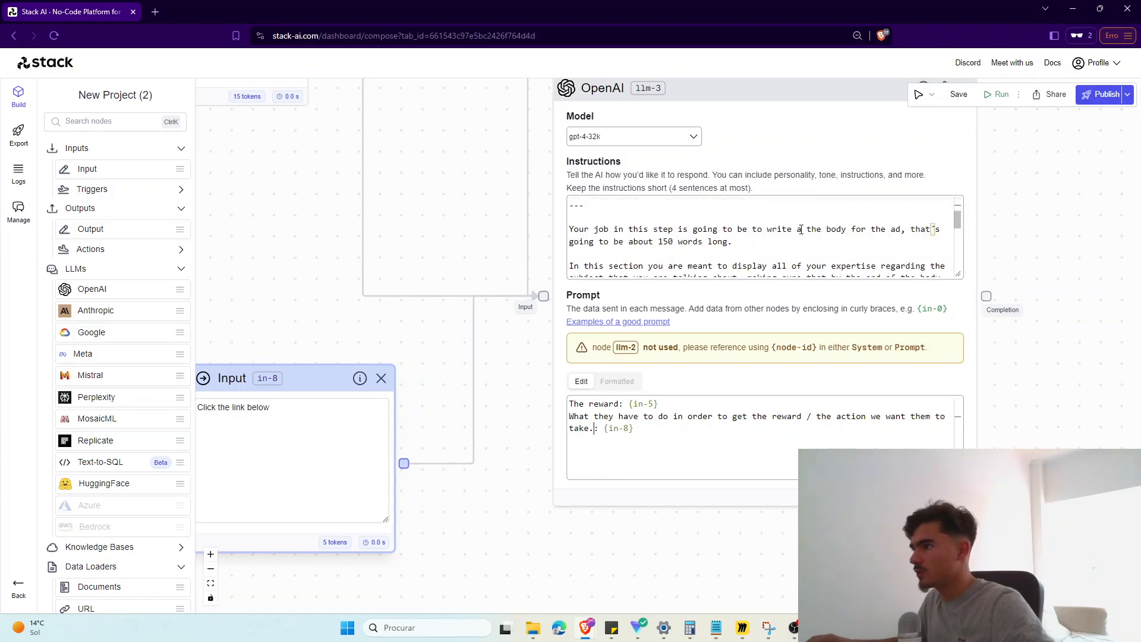
drag(798, 229, 732, 242)
text(the outro )
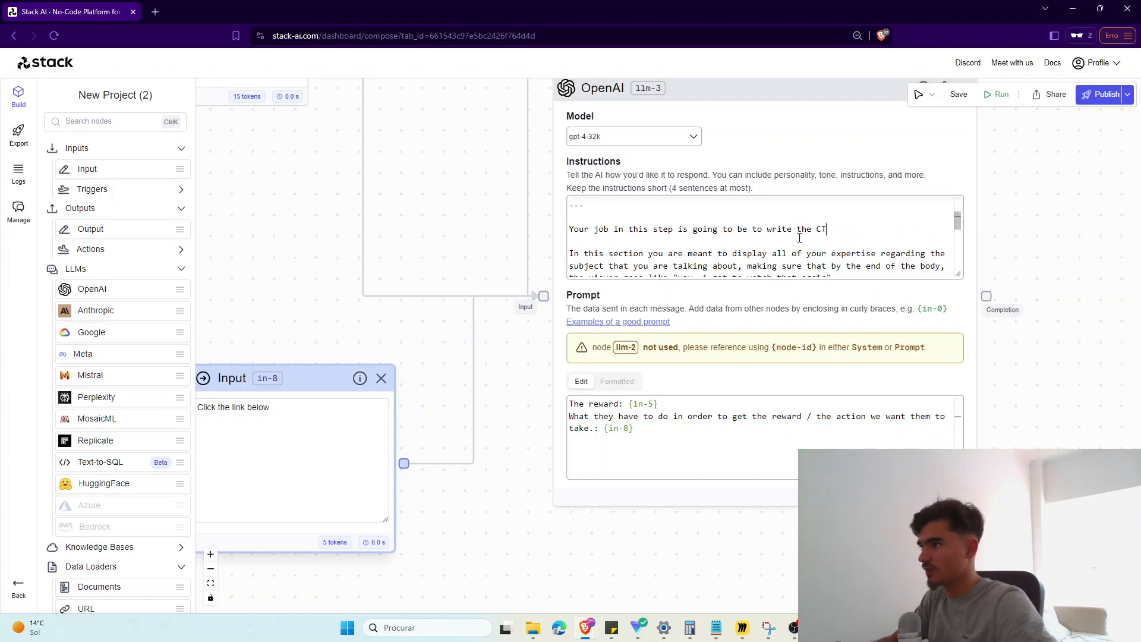
text( for th)
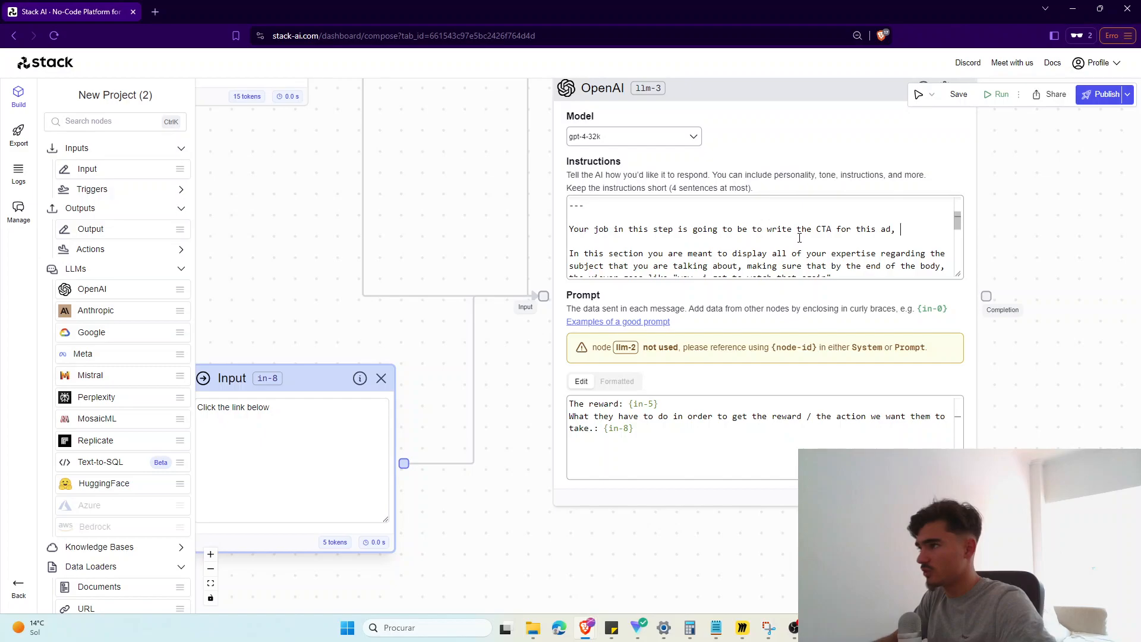
text(is ad, )
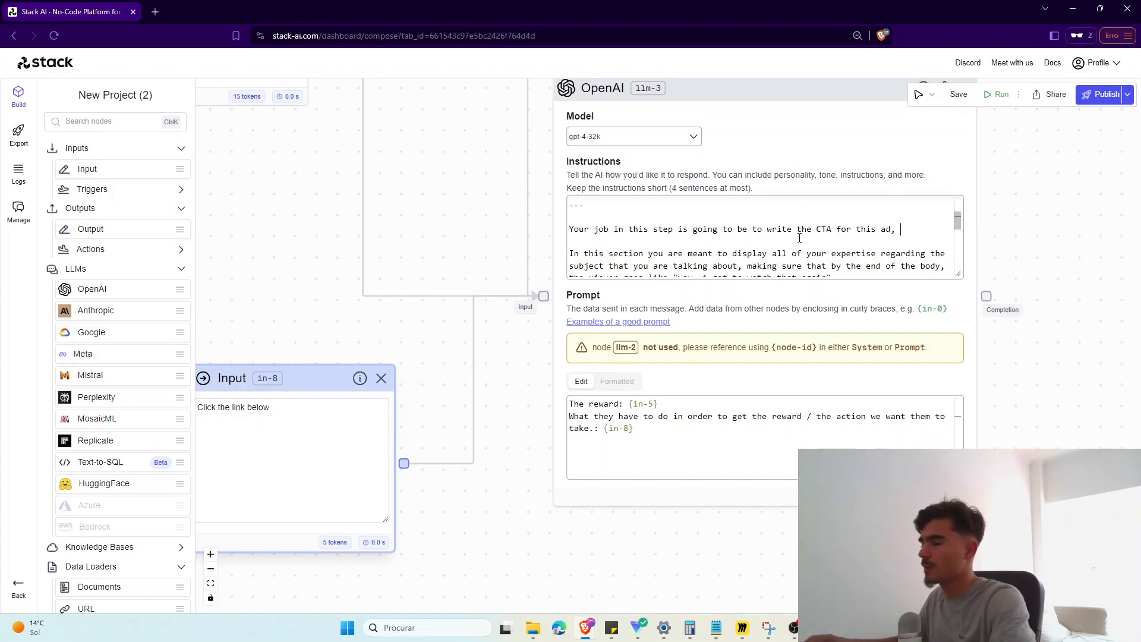
text(which is going)
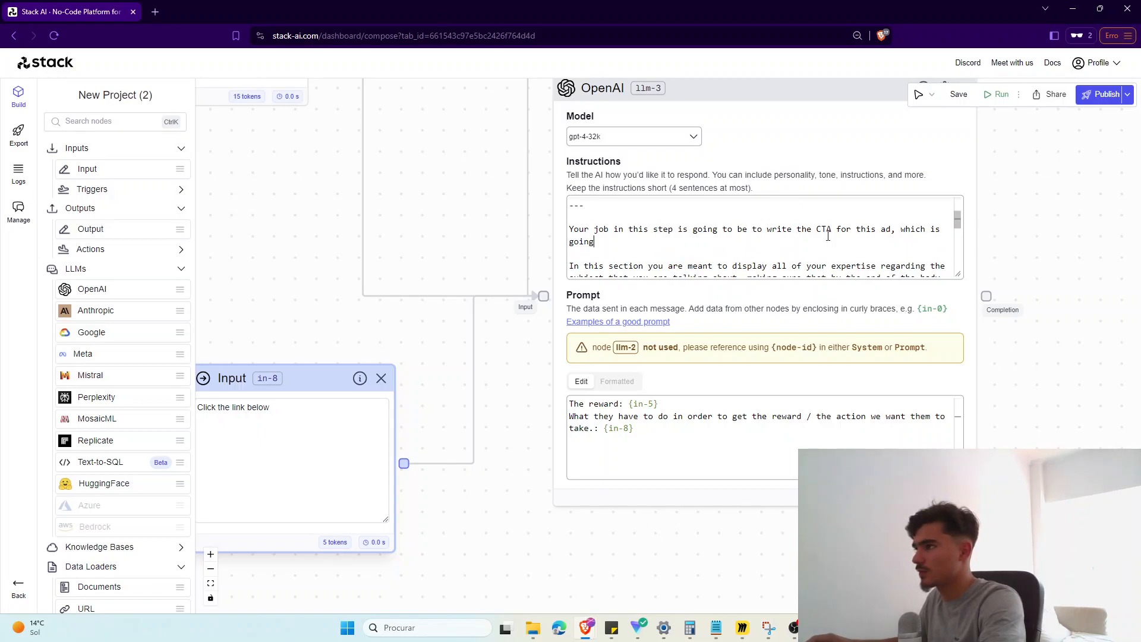
Step: Delete the leftover body-writing guidance from the third OpenAI node's instructions
scroll(827, 236, down, 5)
scroll(673, 232, up, 3)
drag(855, 236, 569, 207)
key(BackSpace)
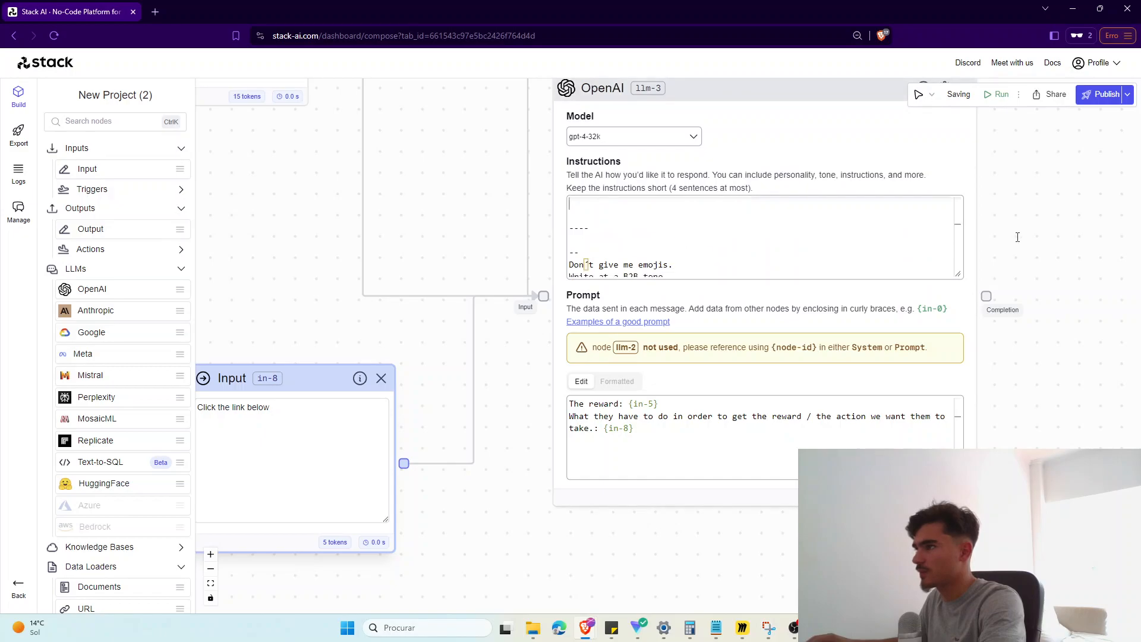
drag(1085, 242, 707, 279)
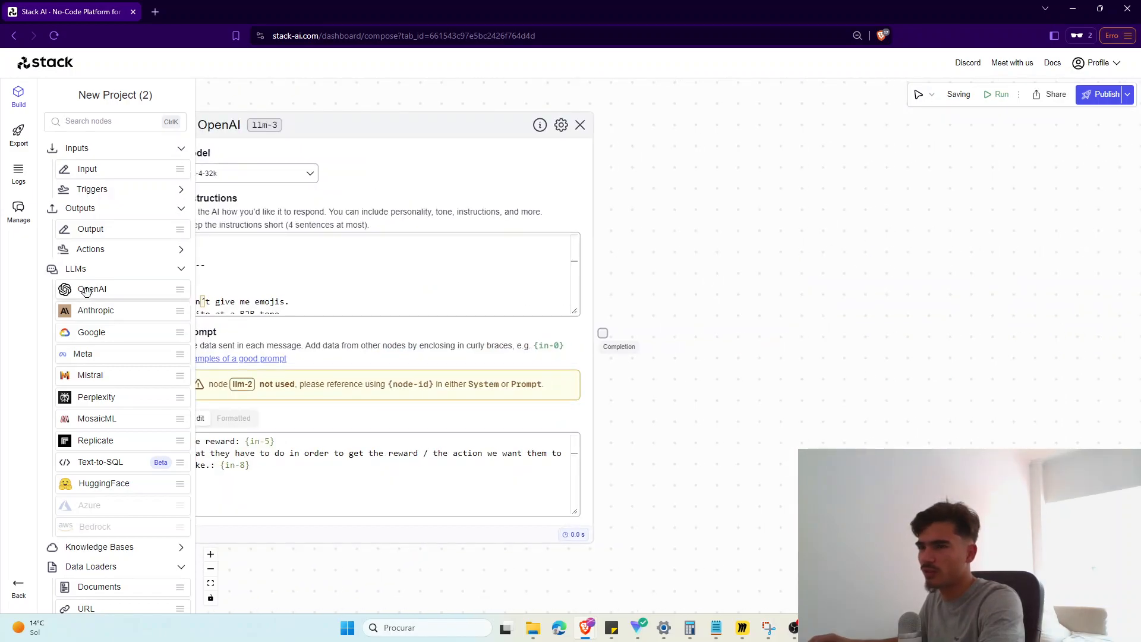
drag(84, 229, 726, 188)
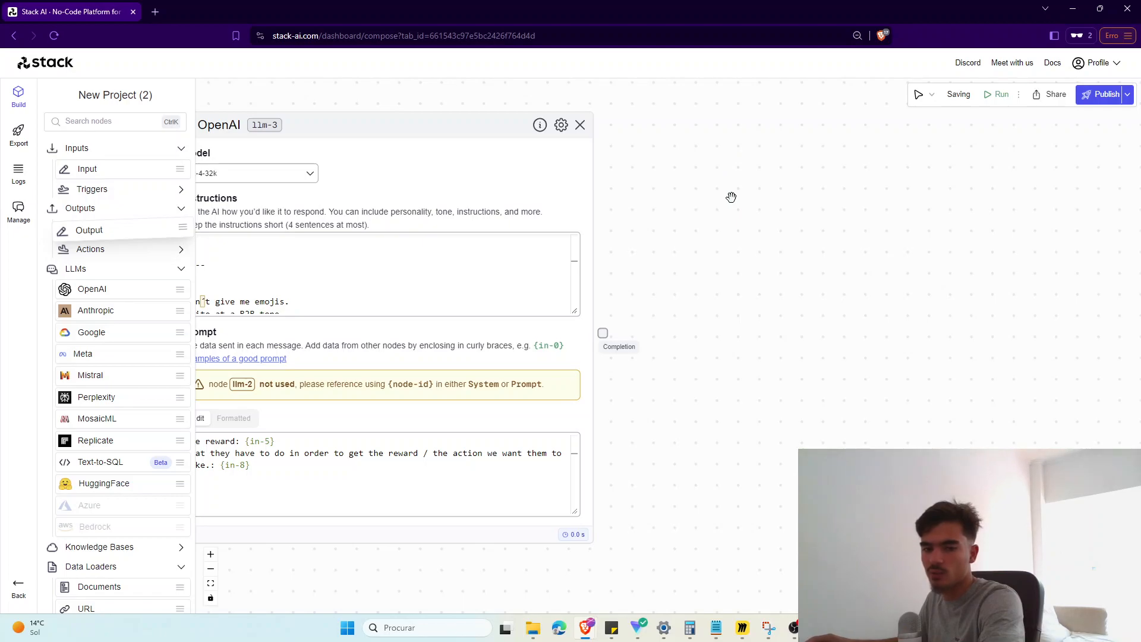
drag(731, 197, 590, 330)
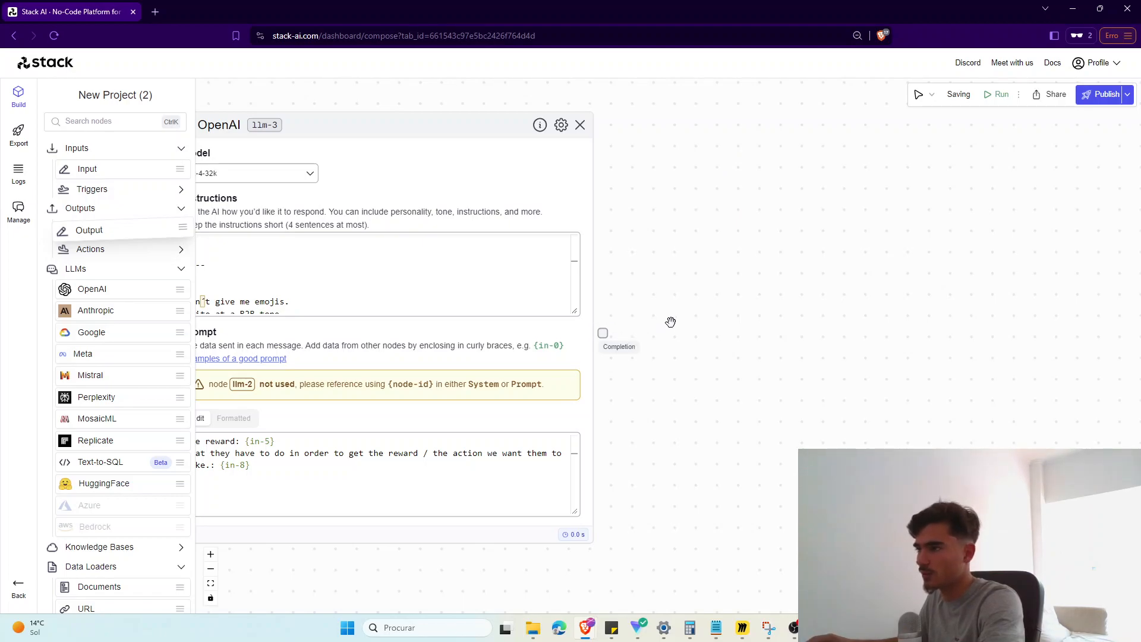
drag(670, 323, 1029, 60)
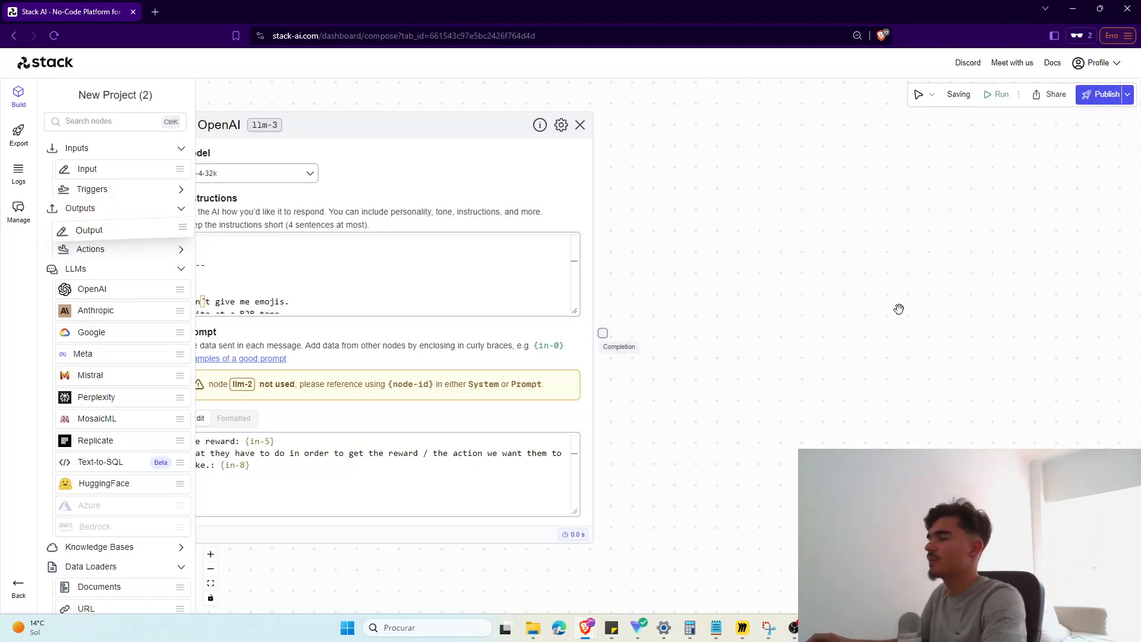
Step: Add an Output node beside the third OpenAI node and connect the node's completion to it
scroll(826, 342, up, 2)
scroll(815, 375, down, 5)
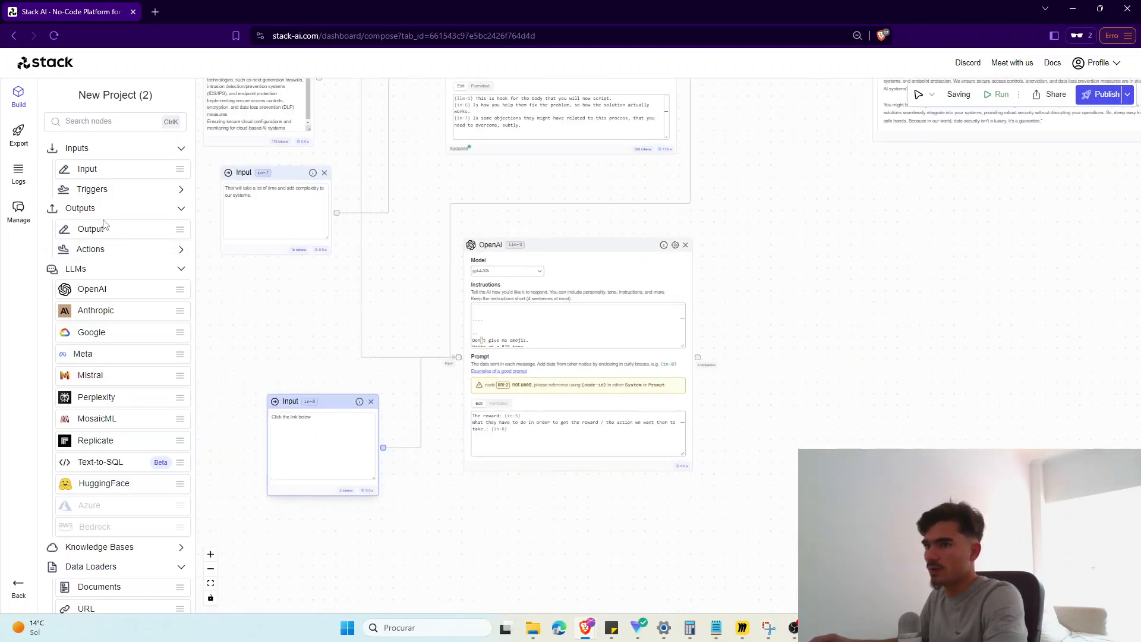
drag(181, 233, 729, 355)
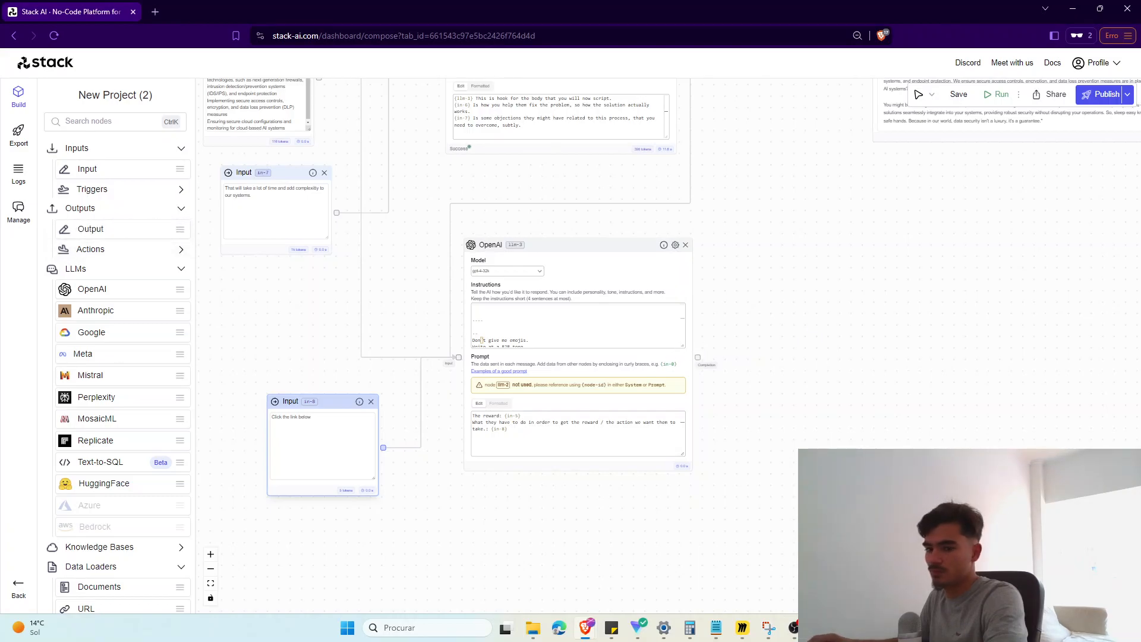
scroll(469, 456, down, 2)
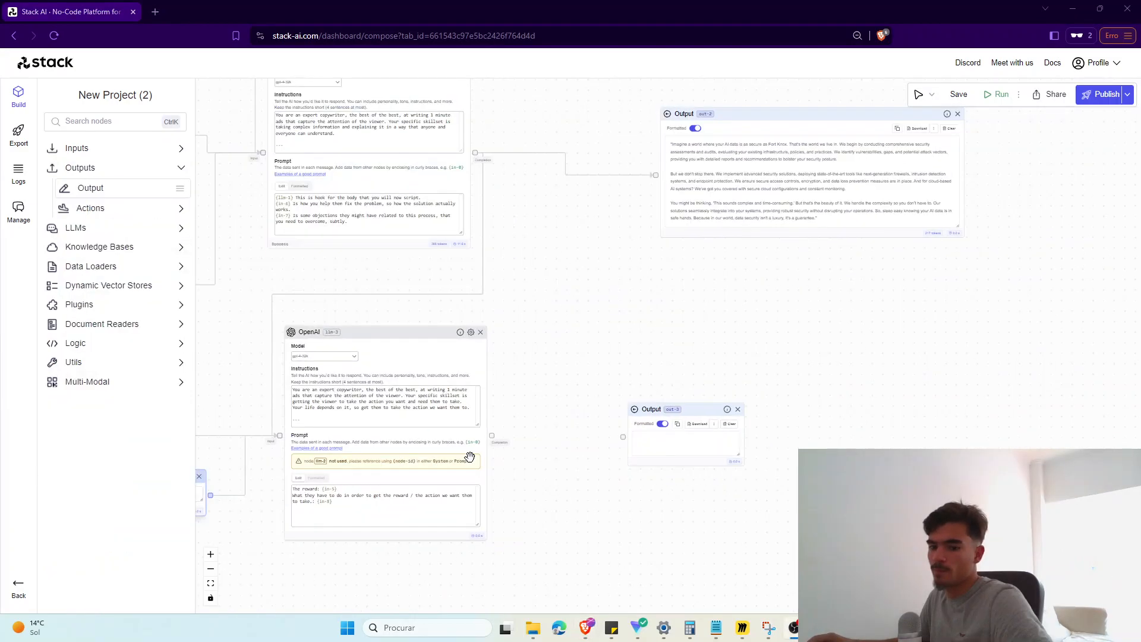
scroll(463, 463, up, 3)
drag(504, 425, 713, 427)
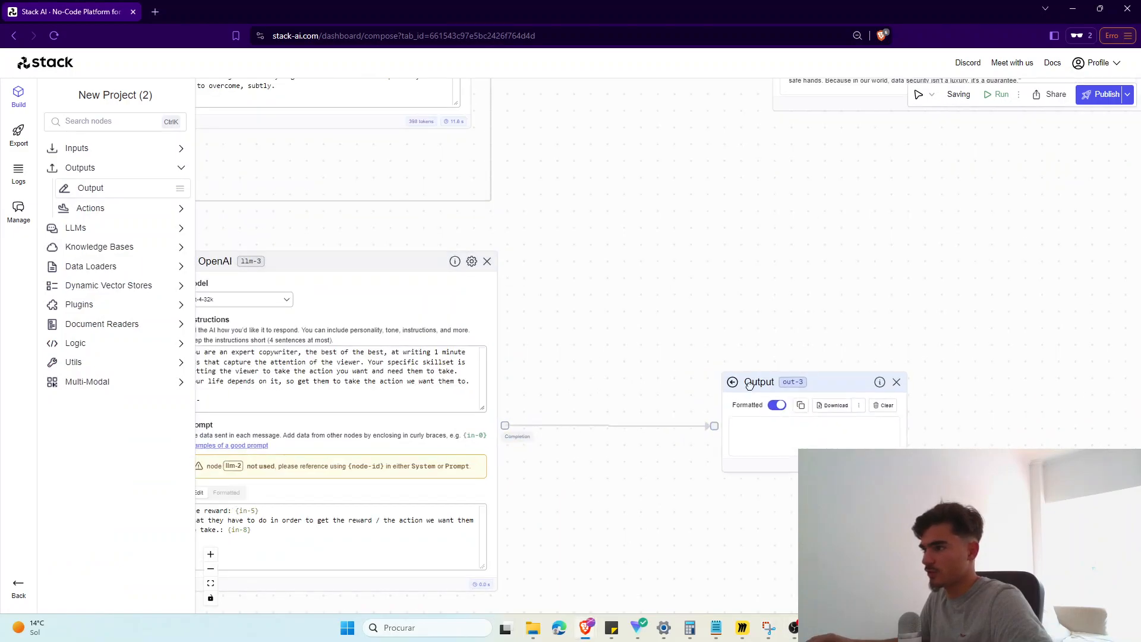
Step: Add the line "{llm-2} Is the previous part of the ad, the body" to the third OpenAI node's prompt
scroll(594, 497, down, 3)
scroll(691, 507, up, 4)
click(506, 483)
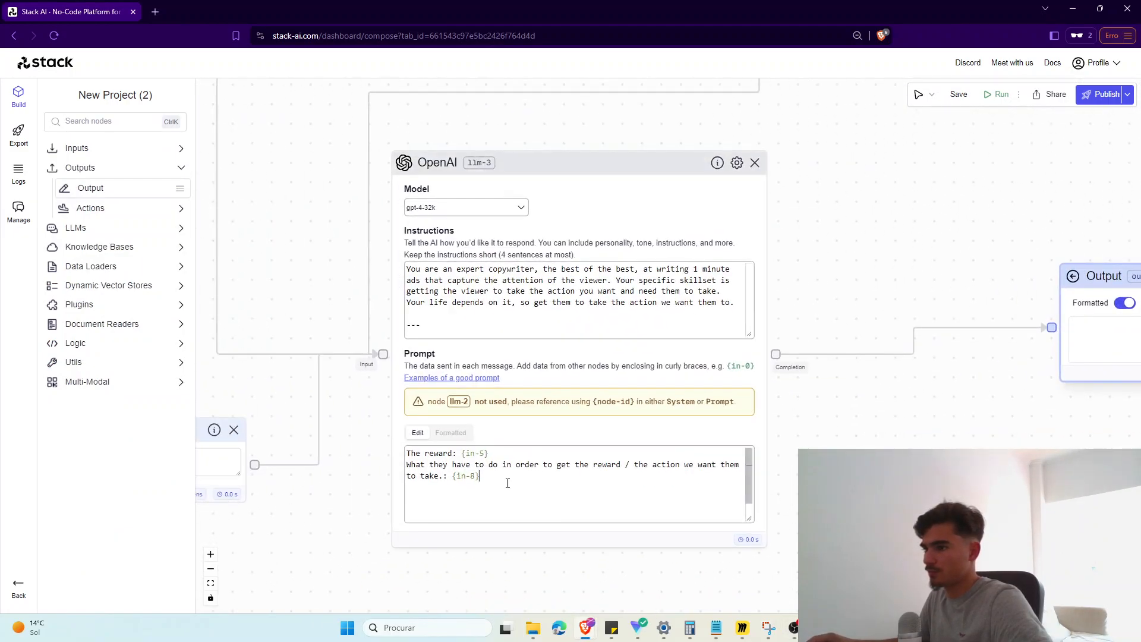
key(Return)
text({)
key(Down)
key(Down)
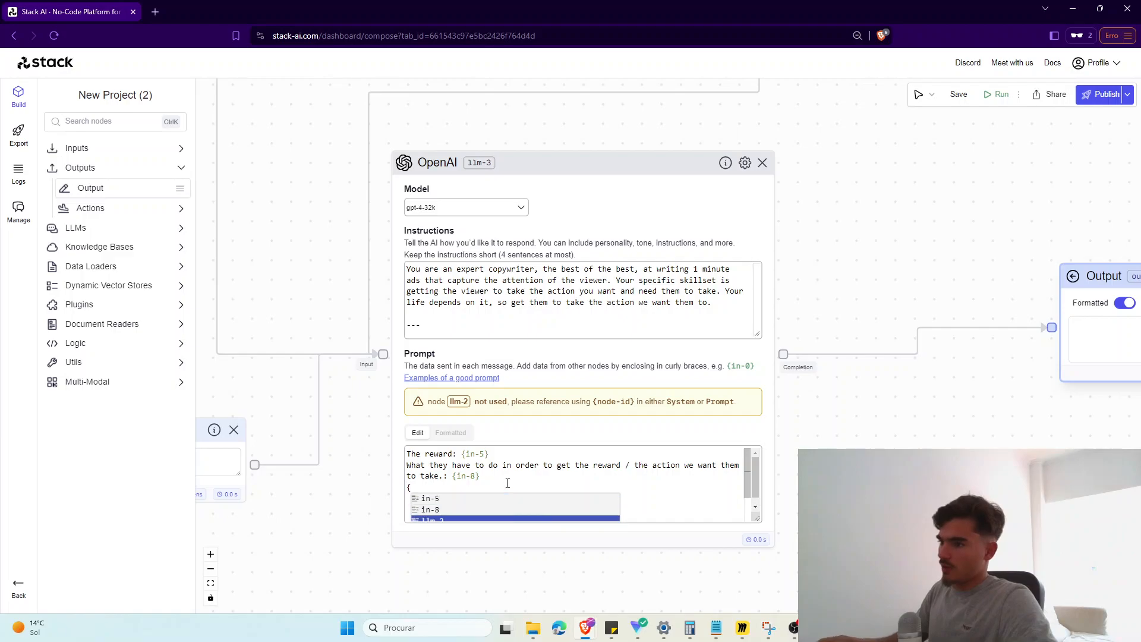
key(Return)
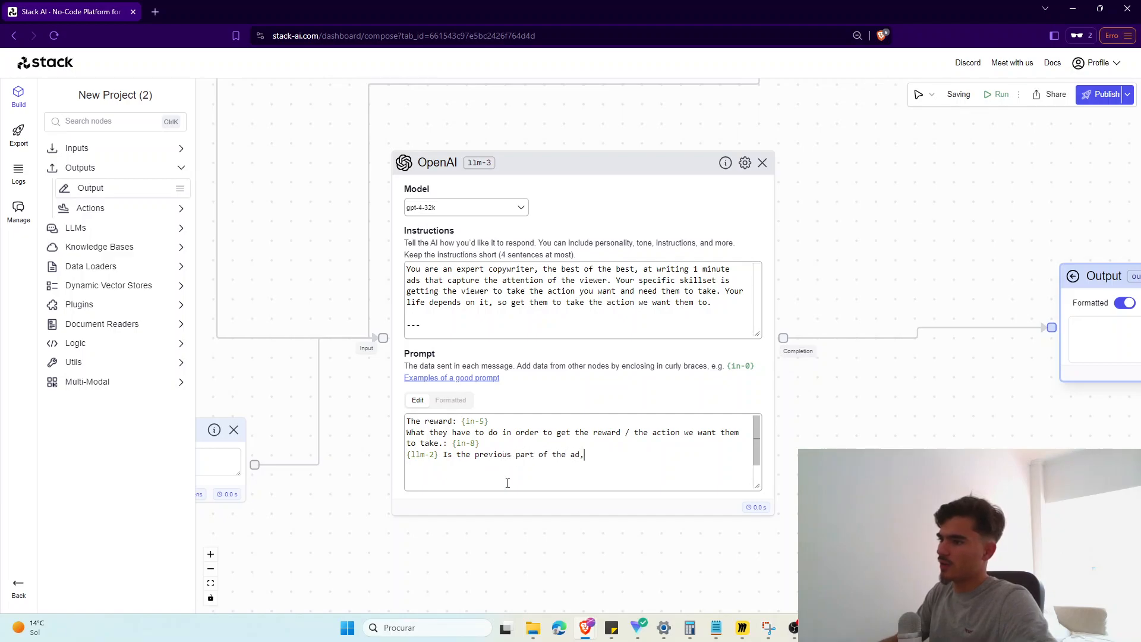
key(BackSpace)
text(dy)
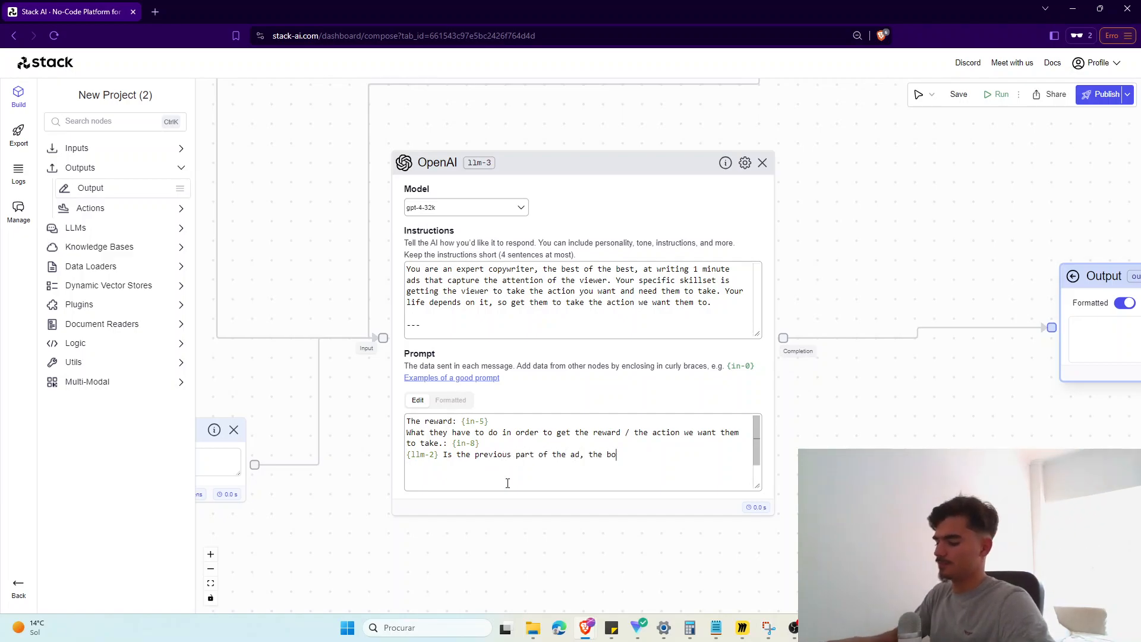
Step: Run the workflow and view the generated hook in the out-1 output node
scroll(603, 483, down, 6)
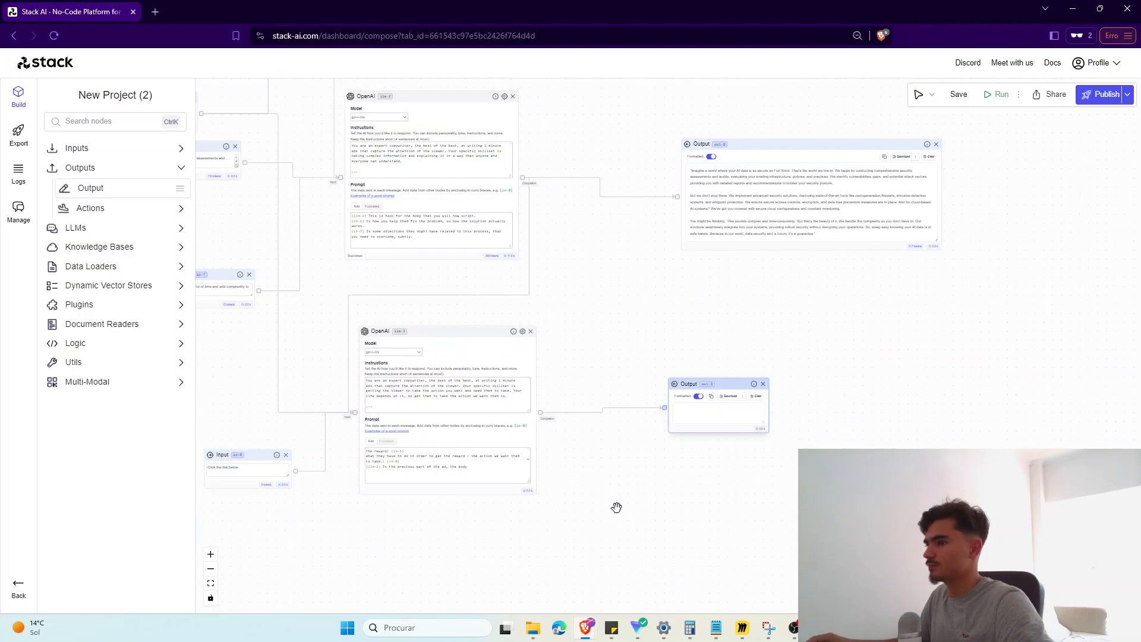
click(993, 95)
drag(723, 404, 446, 435)
scroll(641, 400, up, 2)
drag(450, 394, 510, 503)
scroll(511, 503, up, 2)
drag(451, 257, 354, 443)
scroll(451, 289, up, 4)
scroll(451, 422, up, 1)
scroll(400, 430, up, 1)
scroll(355, 443, down, 2)
drag(425, 457, 403, 445)
scroll(404, 430, up, 1)
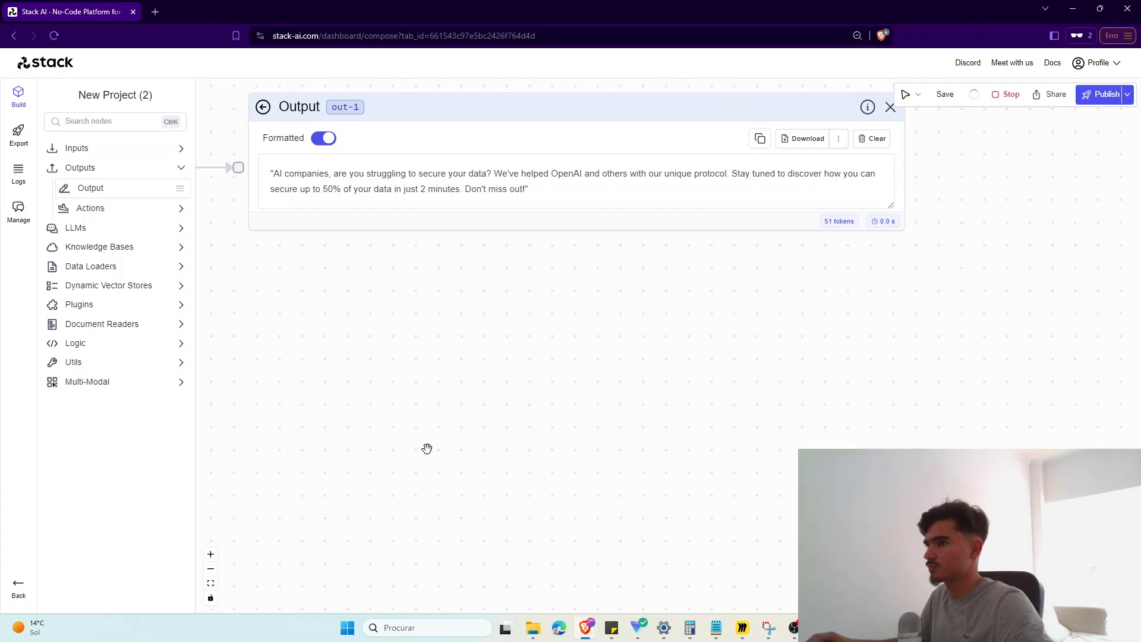
Step: Examine the generated body in the out-2 output node and the call to action in out-3
drag(420, 468, 428, 140)
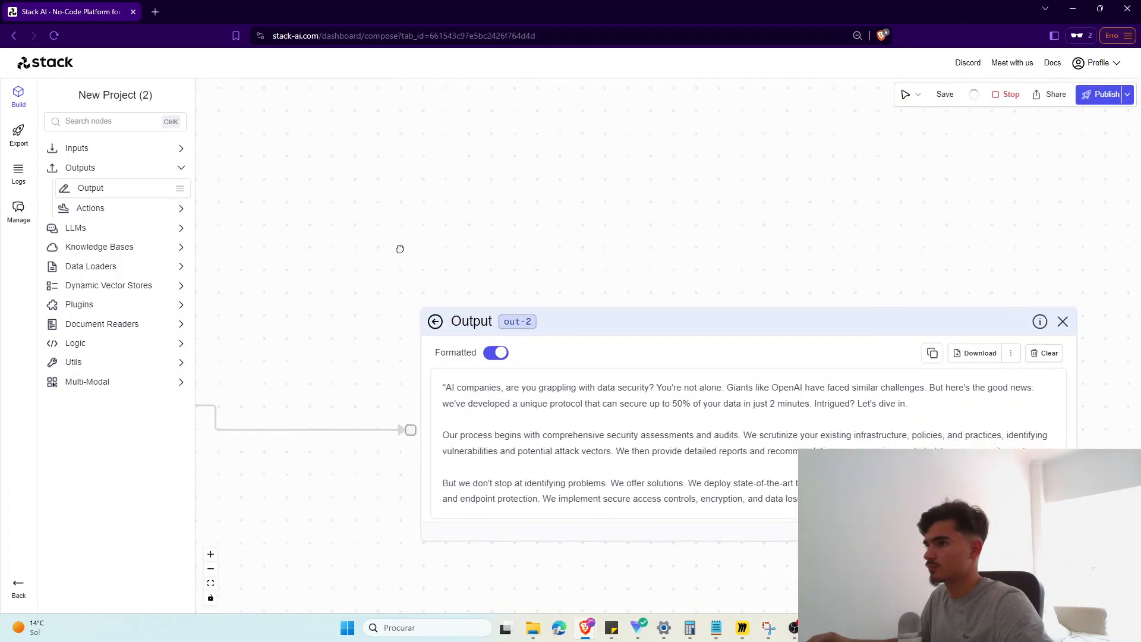
drag(402, 255, 333, 136)
drag(452, 528, 430, 508)
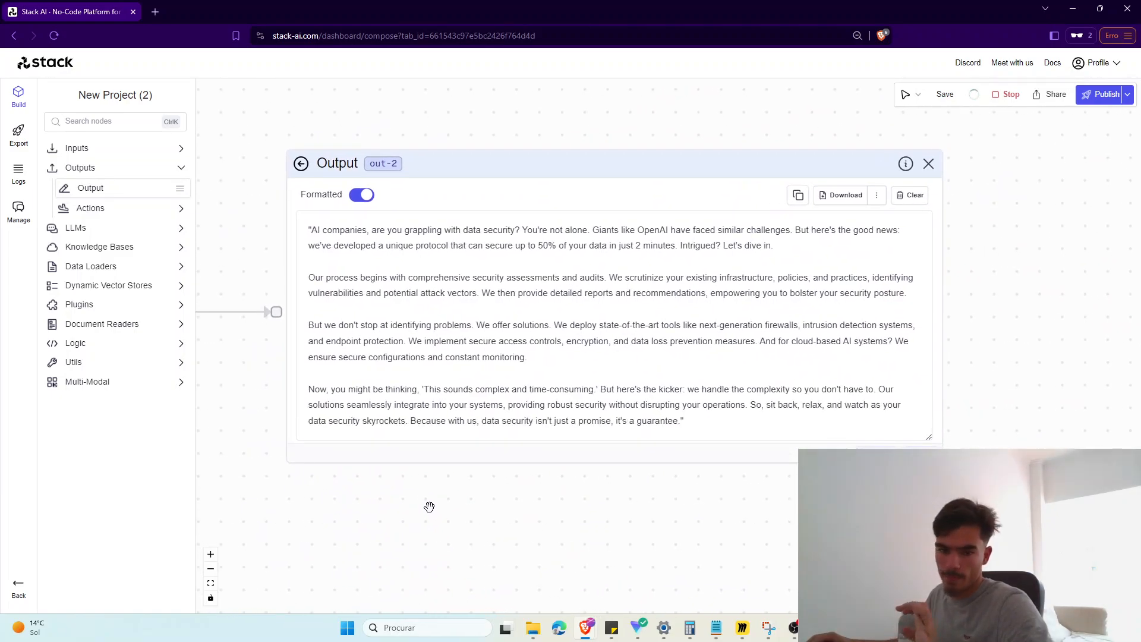
drag(430, 504, 426, 418)
scroll(424, 466, down, 3)
drag(424, 465, 445, 224)
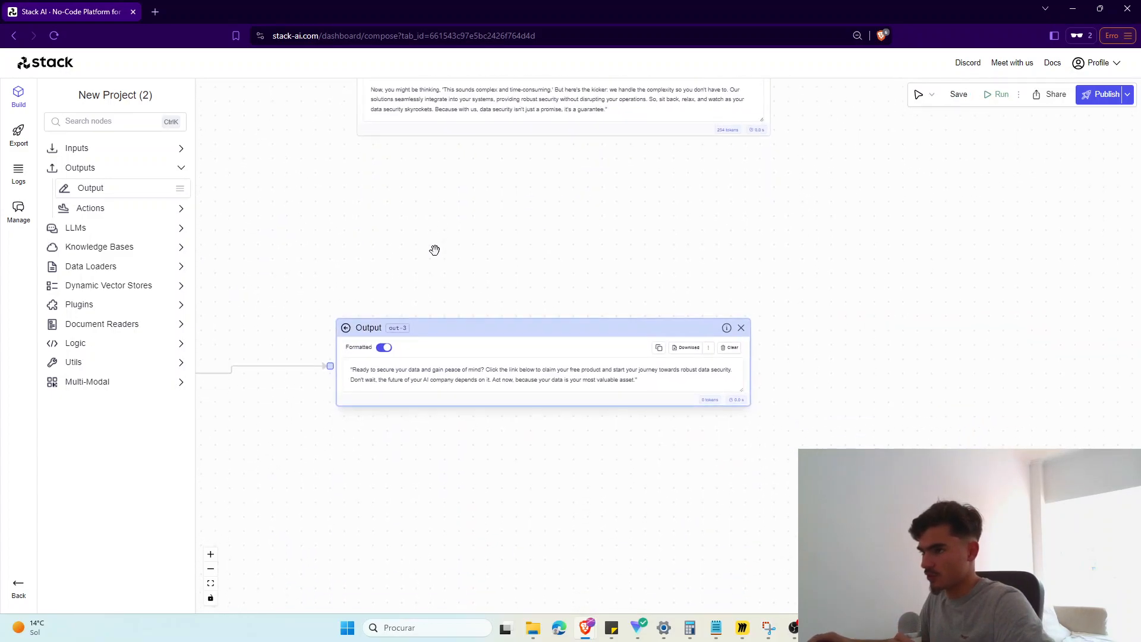
scroll(435, 283, up, 3)
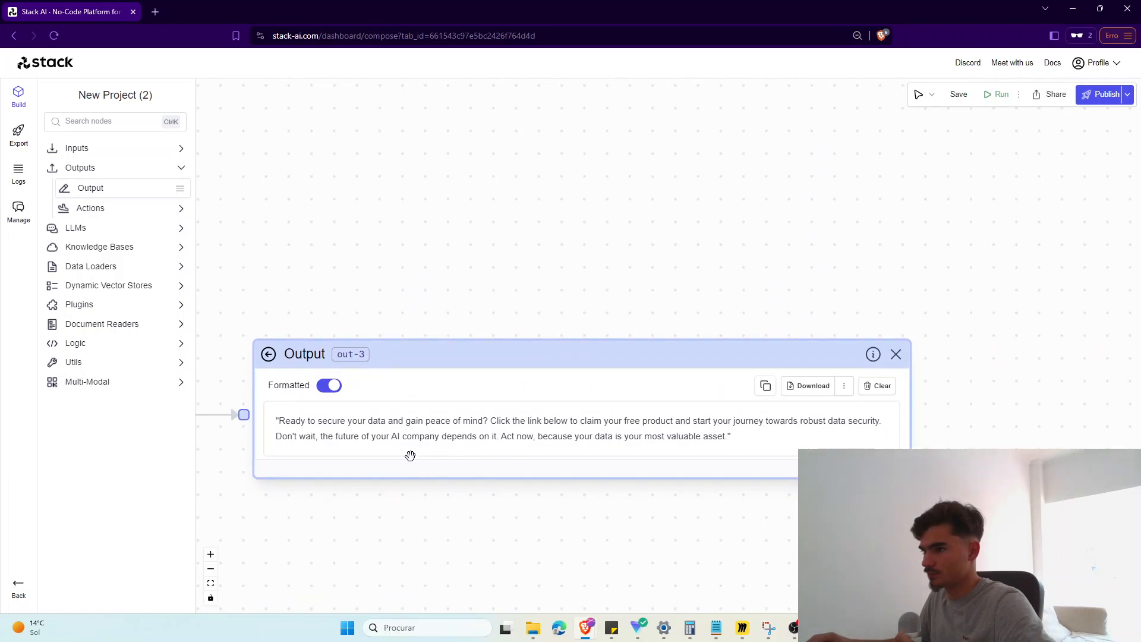
drag(531, 370, 463, 541)
scroll(464, 540, down, 3)
scroll(459, 497, up, 5)
drag(459, 498, 210, 459)
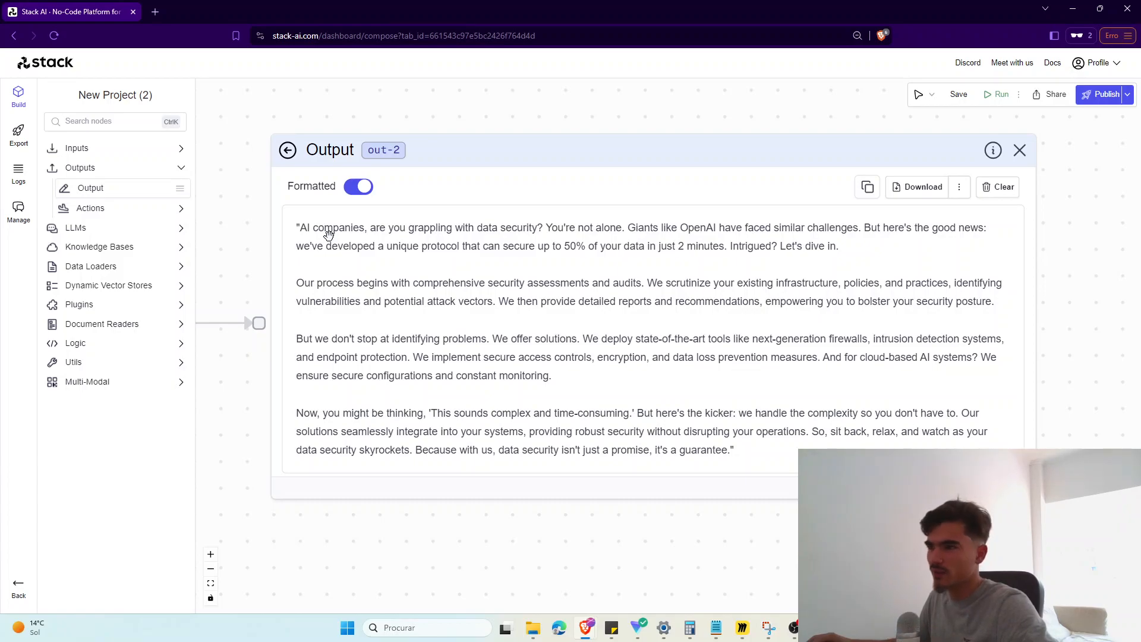
drag(429, 163, 439, 157)
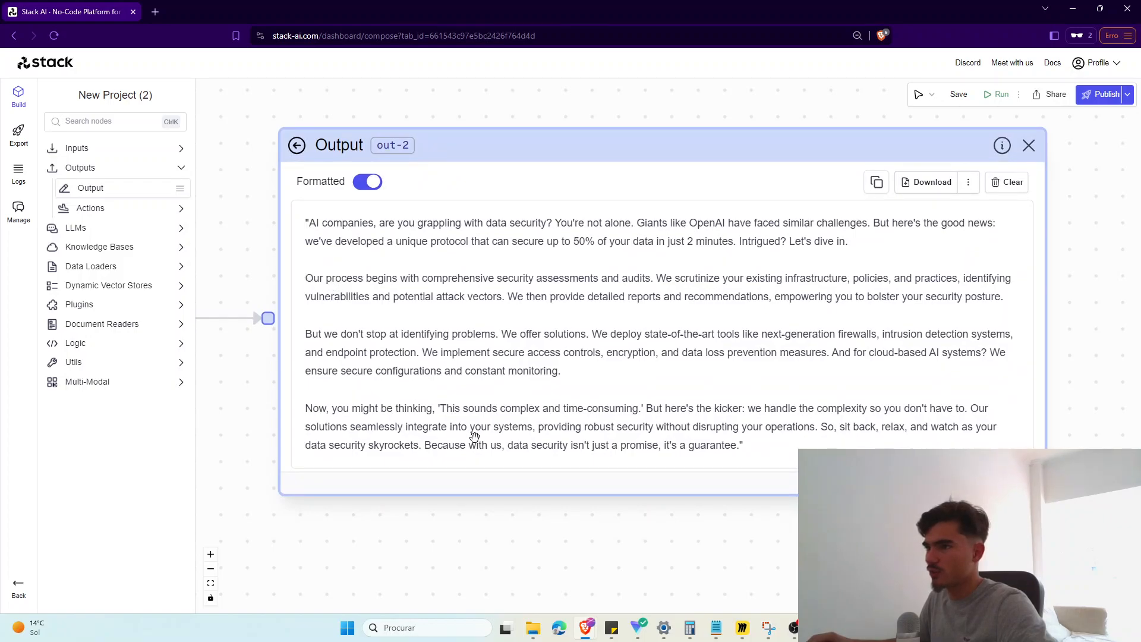
Step: Append "-- Don't repeat the hook / introduction to the video. Simply script out the BODY part of it. so the How" to the second OpenAI node's instructions
scroll(272, 405, down, 4)
drag(271, 406, 618, 445)
drag(367, 488, 614, 443)
scroll(469, 477, up, 2)
drag(469, 476, 481, 539)
scroll(429, 283, down, 10)
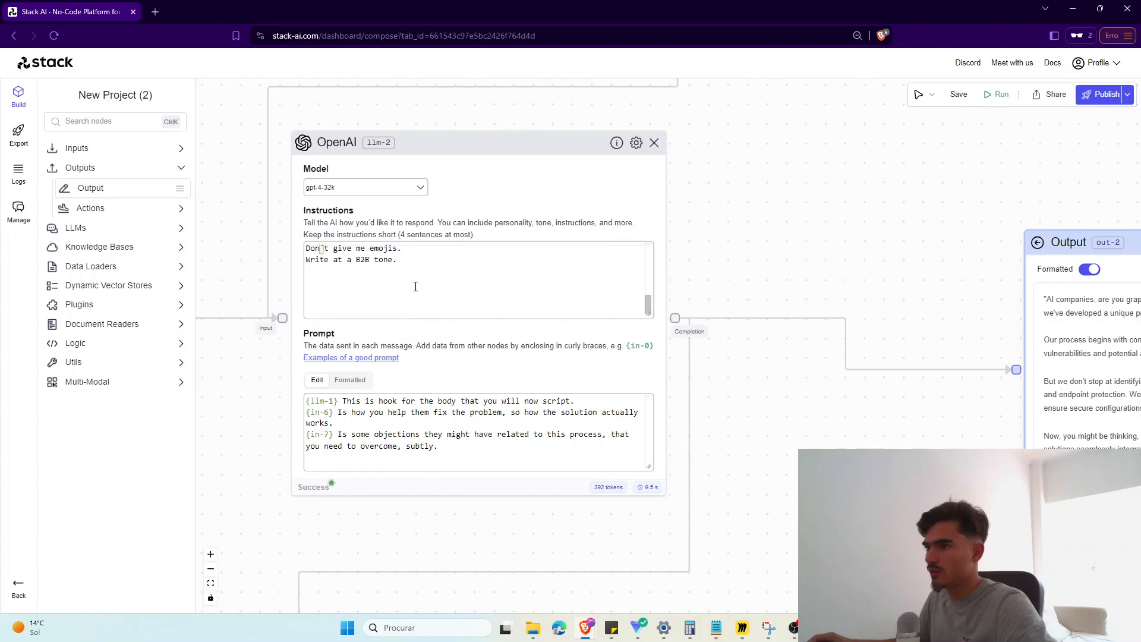
key(Return)
key(Return)
text(--)
key(Return)
key(Return)
text(Do)
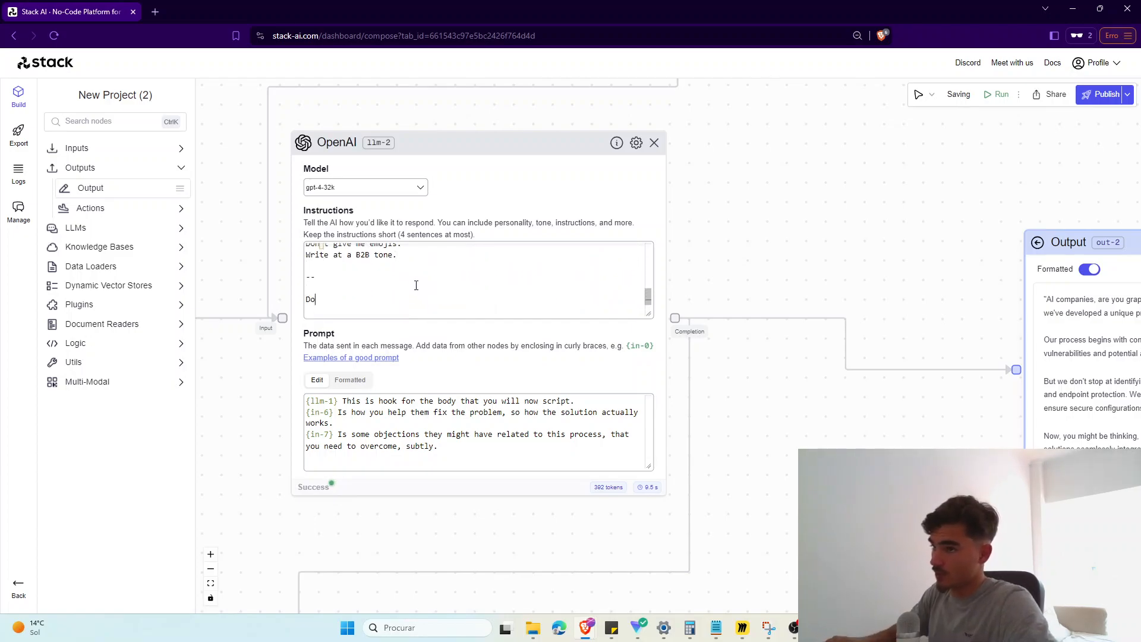
text(n't r)
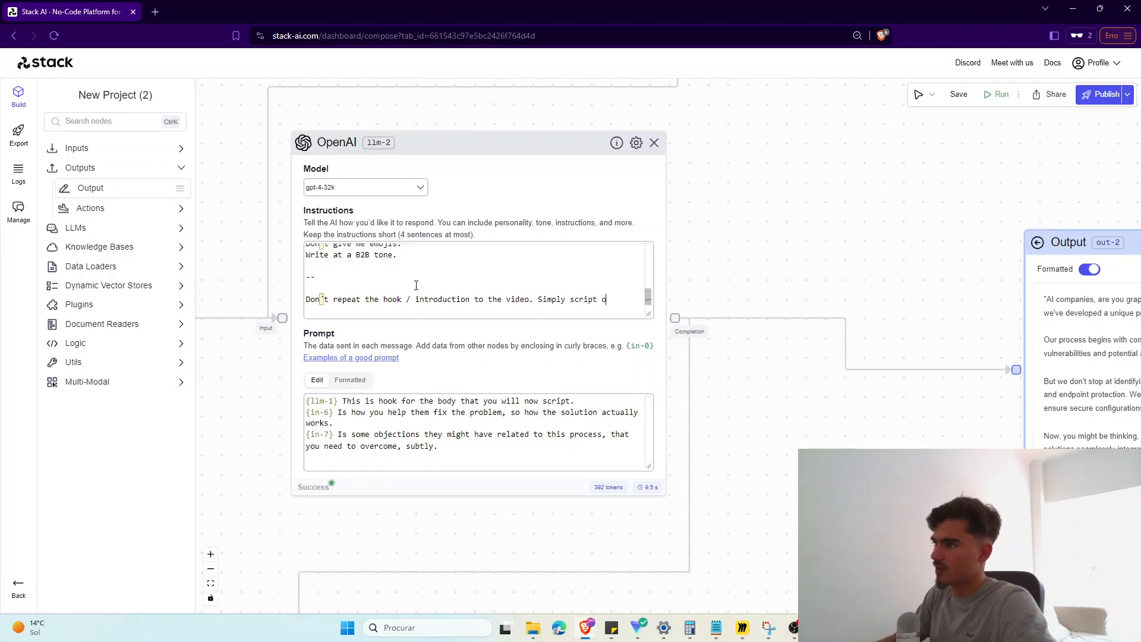
text(BODY part of it. so the How)
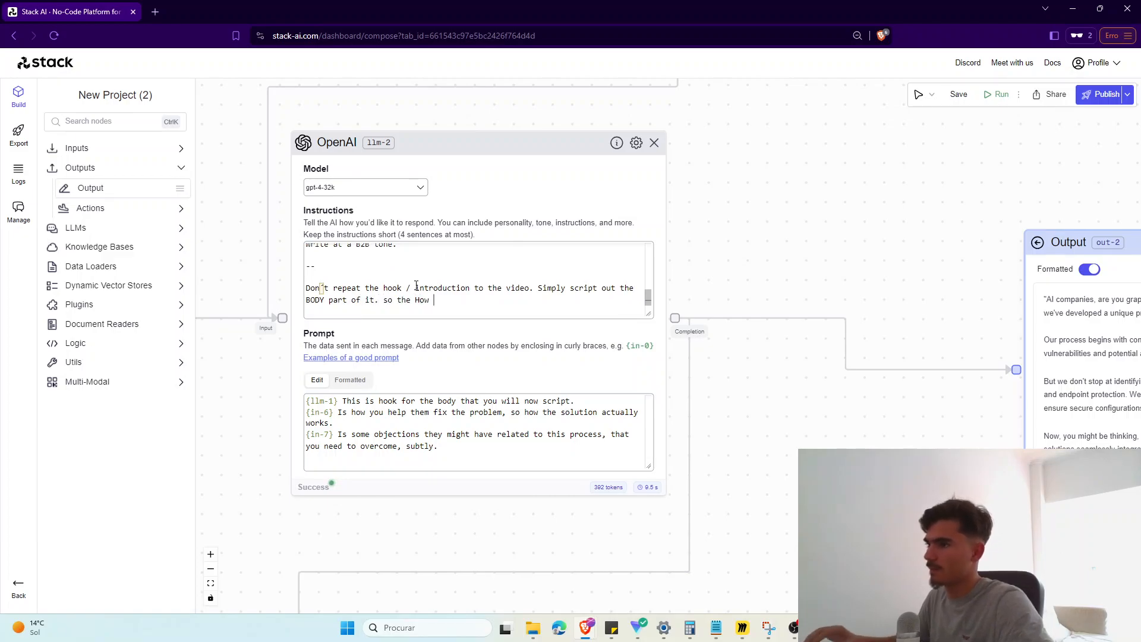
Step: Run the workflow and view the newly generated body in the out-2 output node
scroll(980, 201, down, 3)
drag(980, 201, 749, 155)
click(1000, 95)
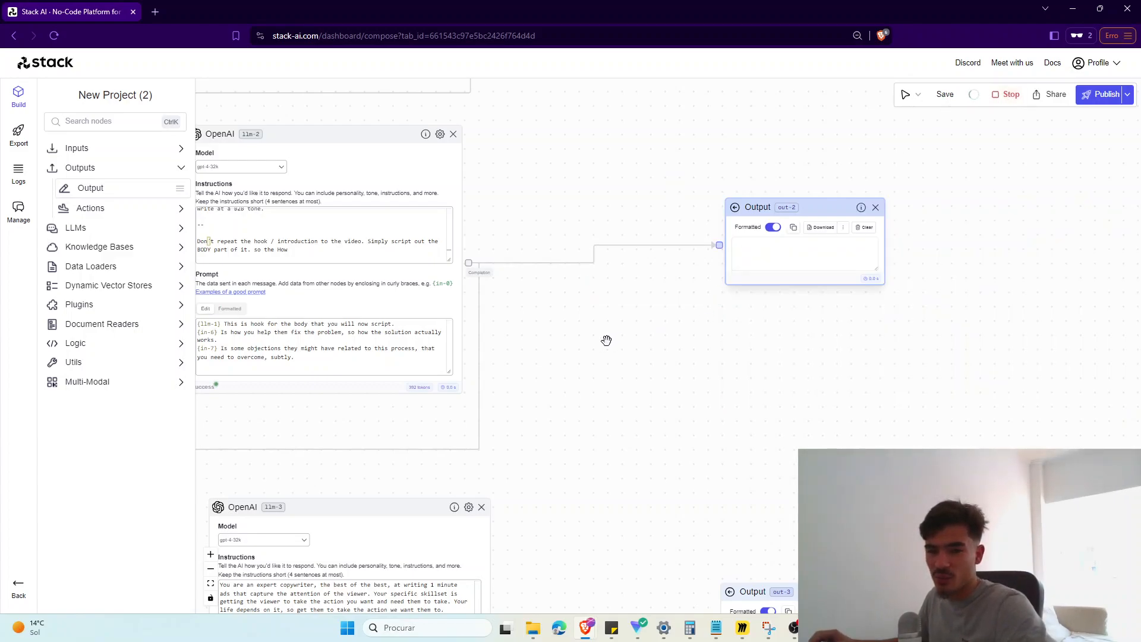
scroll(546, 375, down, 5)
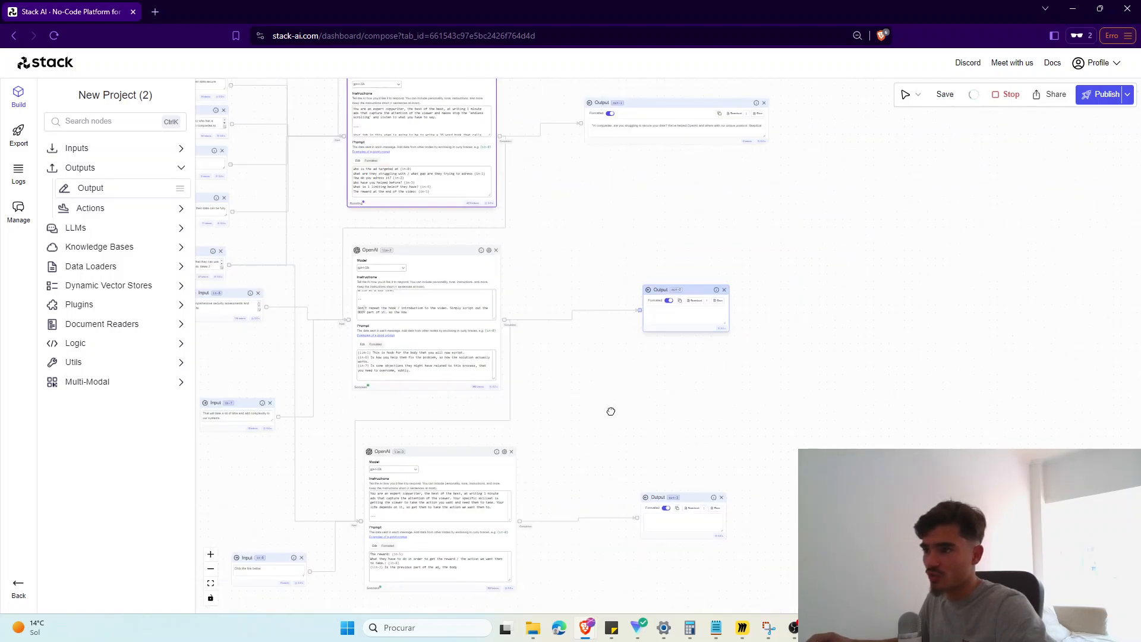
scroll(560, 385, up, 8)
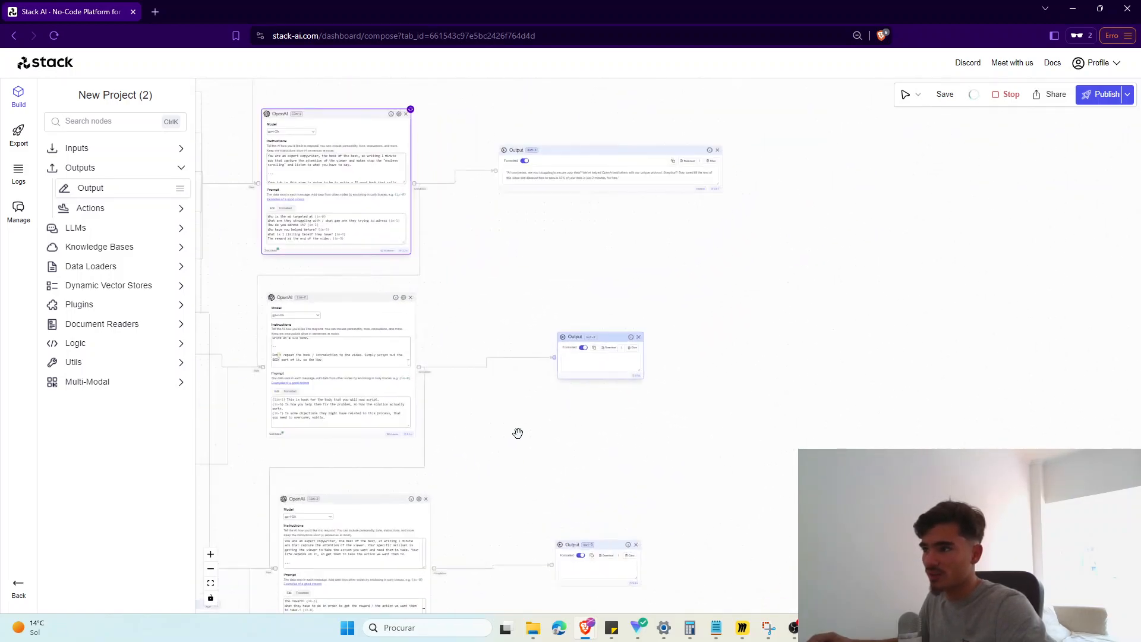
scroll(445, 252, up, 4)
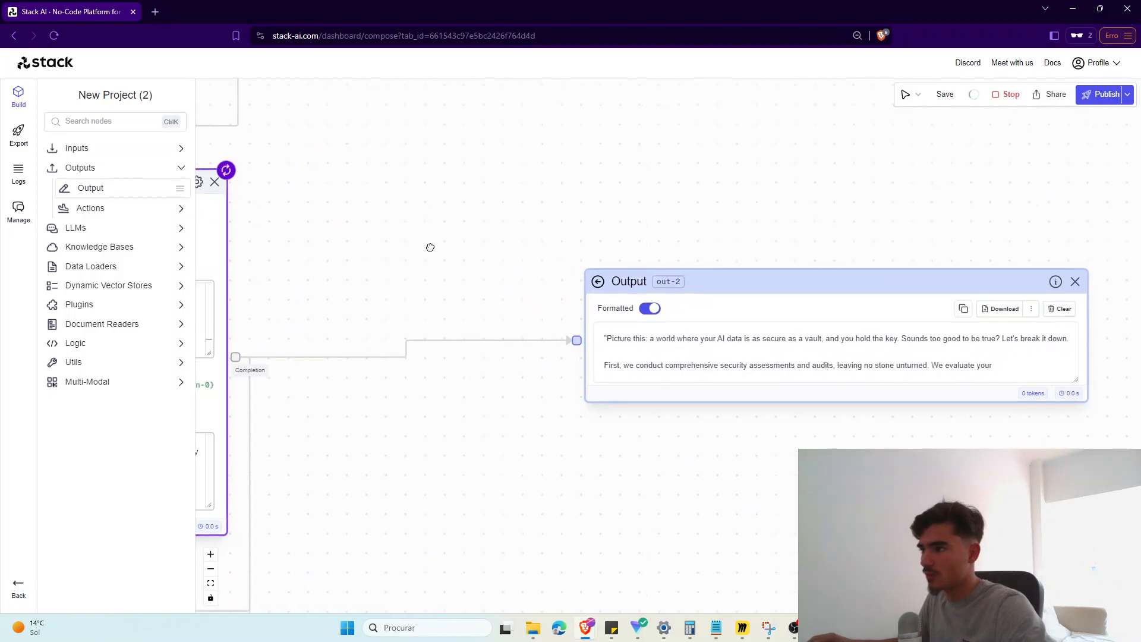
Step: Follow the run through the second and third OpenAI nodes and examine the generated body and the call to action in out-3
scroll(422, 527, down, 5)
drag(423, 527, 685, 202)
drag(713, 327, 502, 641)
drag(565, 508, 653, 224)
scroll(596, 377, down, 3)
scroll(601, 410, up, 3)
drag(588, 372, 678, 486)
scroll(653, 450, up, 2)
drag(652, 450, 774, 428)
scroll(450, 428, down, 1)
scroll(506, 436, down, 1)
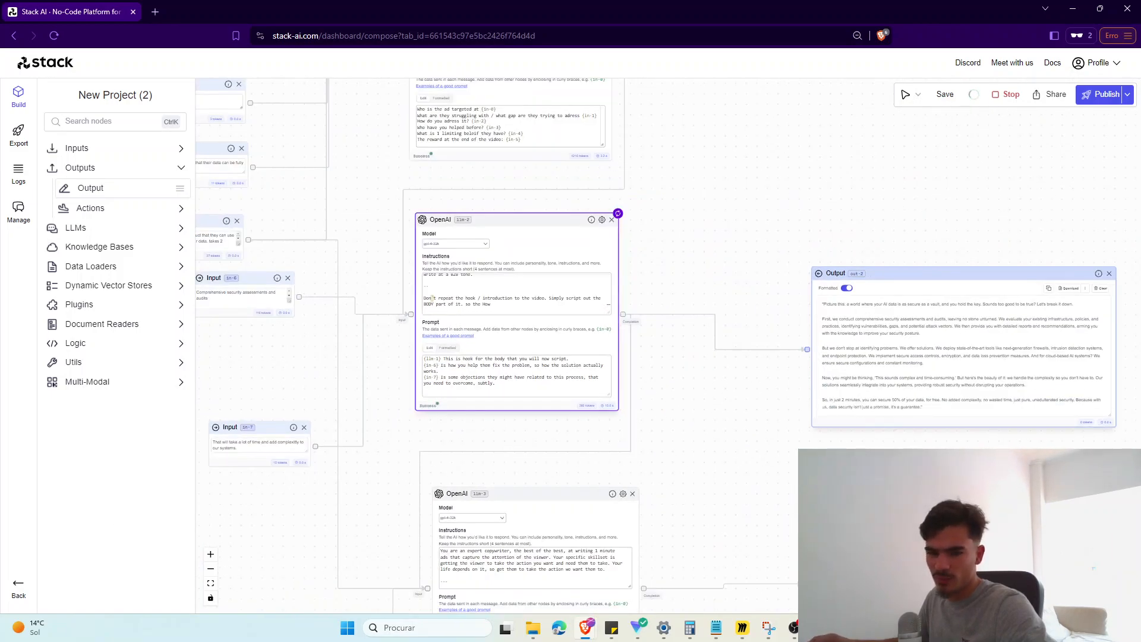
scroll(426, 408, down, 4)
scroll(400, 430, up, 2)
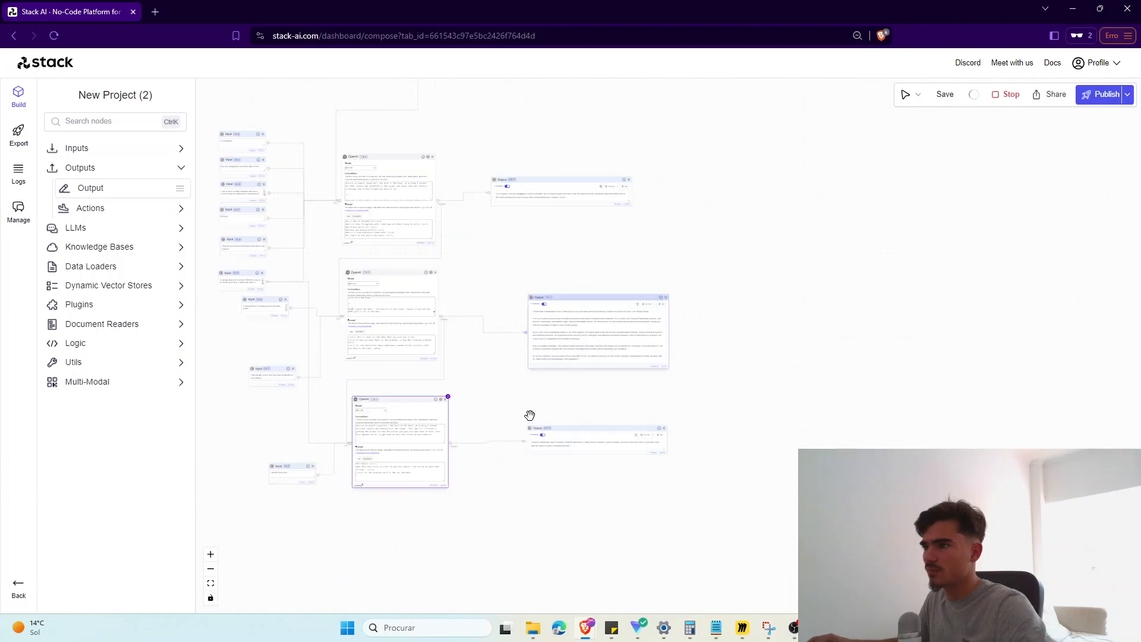
drag(530, 415, 628, 453)
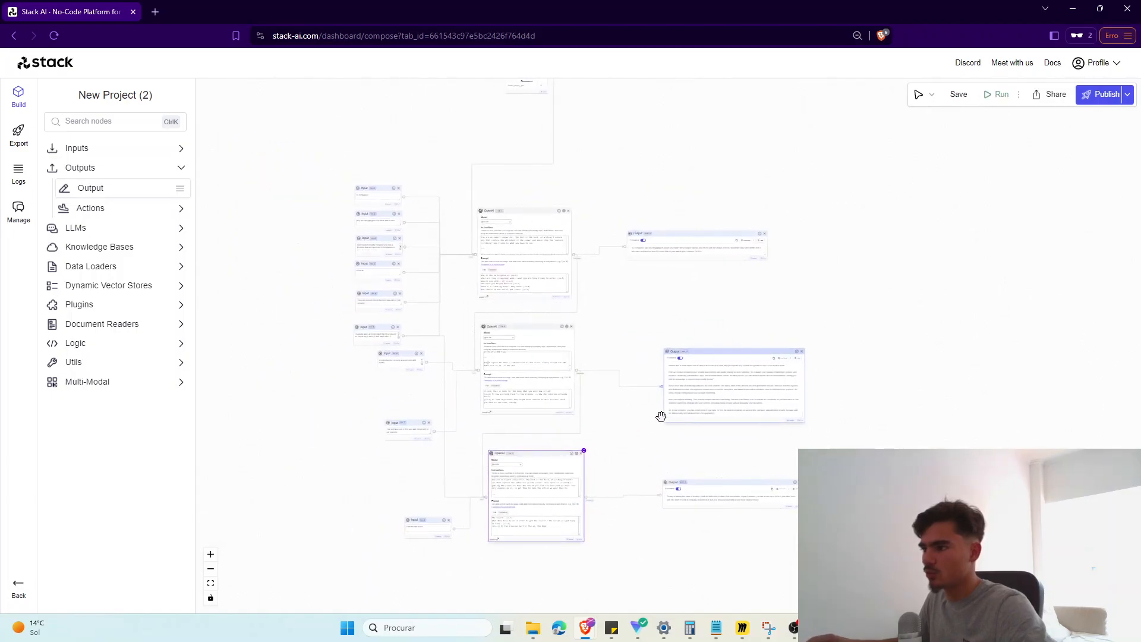
scroll(667, 408, up, 8)
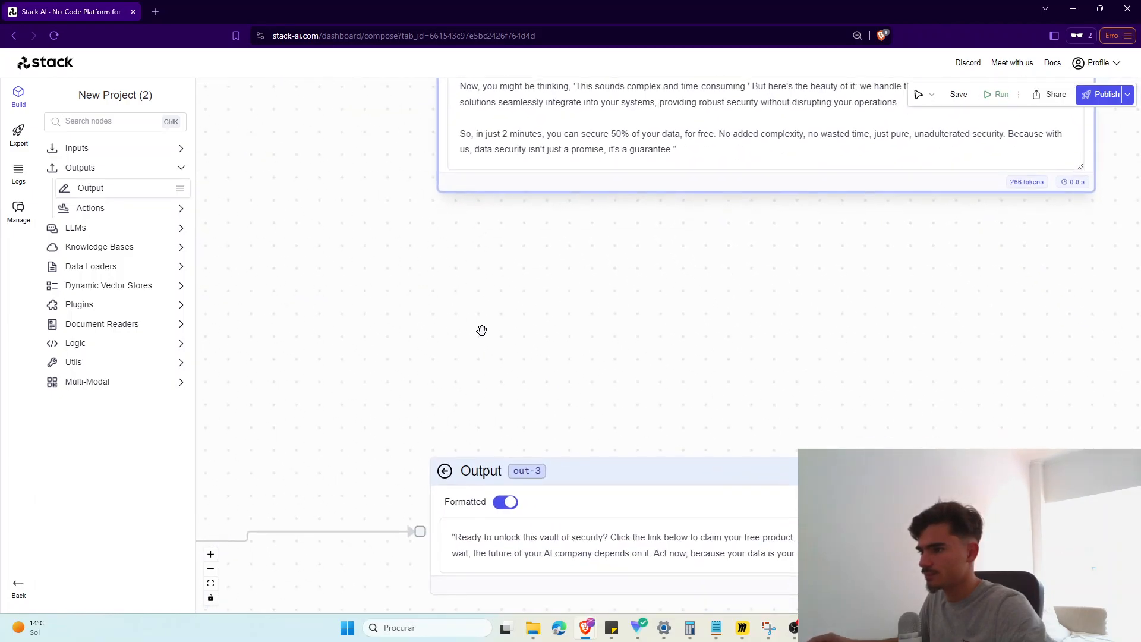
Step: Append a "--" separator and the line "Don't use sales jargon words." to the third OpenAI node's instructions
scroll(482, 331, down, 4)
scroll(466, 356, up, 5)
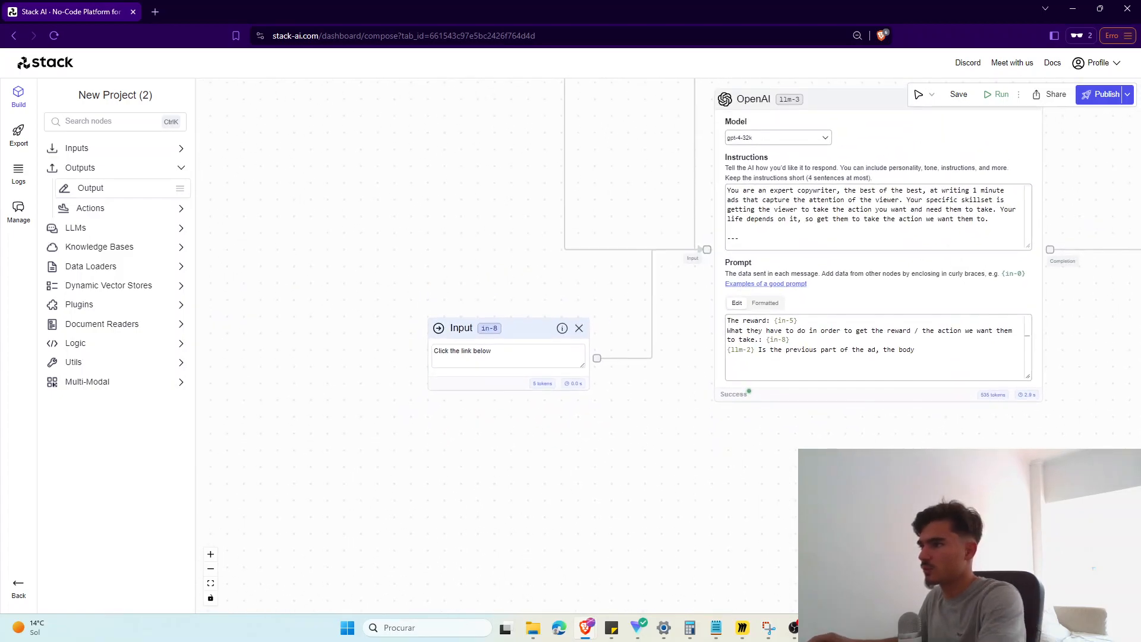
scroll(820, 229, down, 5)
scroll(820, 230, up, 1)
scroll(826, 231, down, 3)
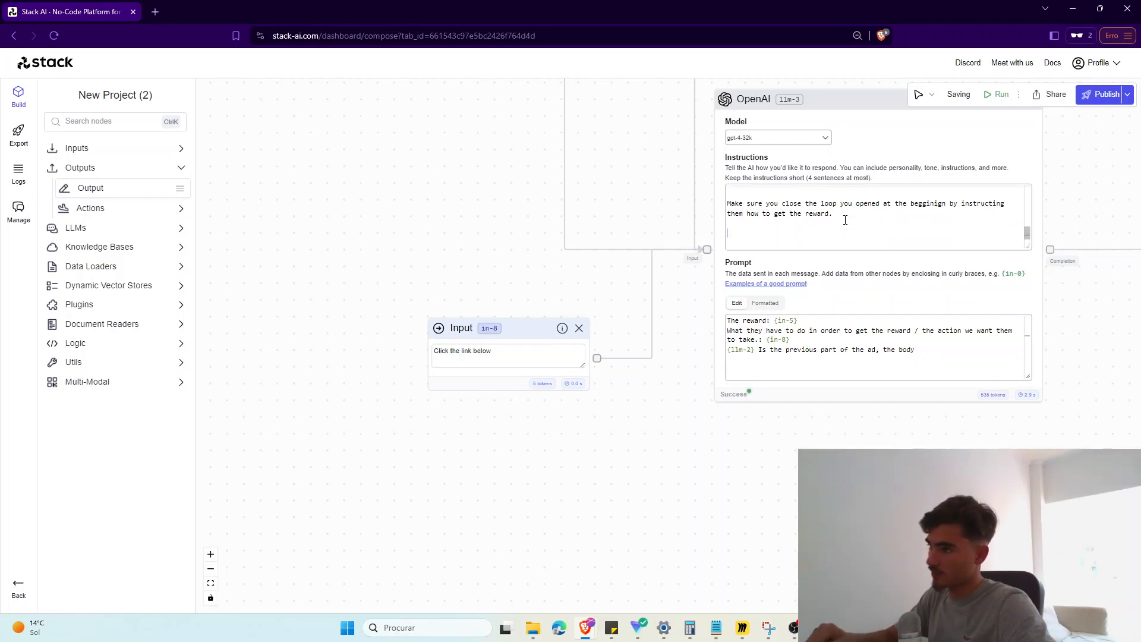
key(Return)
key(Return)
text(--)
key(Return)
key(Return)
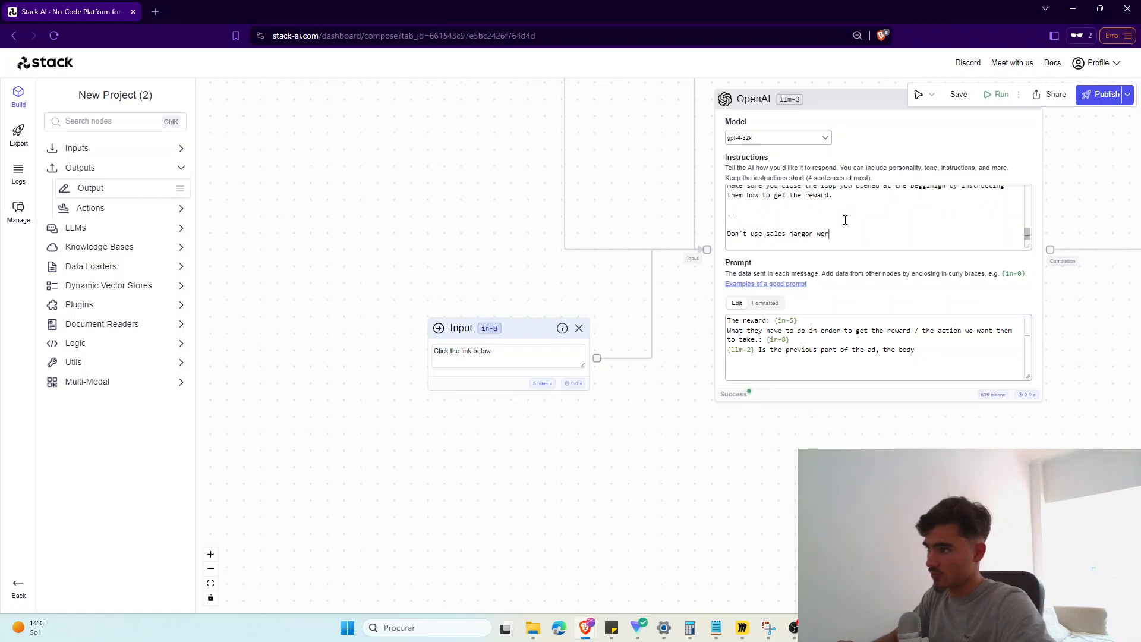
Step: Copy the separator and the "Don't use sales jargon words." line to the end of the second OpenAI node's instructions
drag(852, 242, 736, 220)
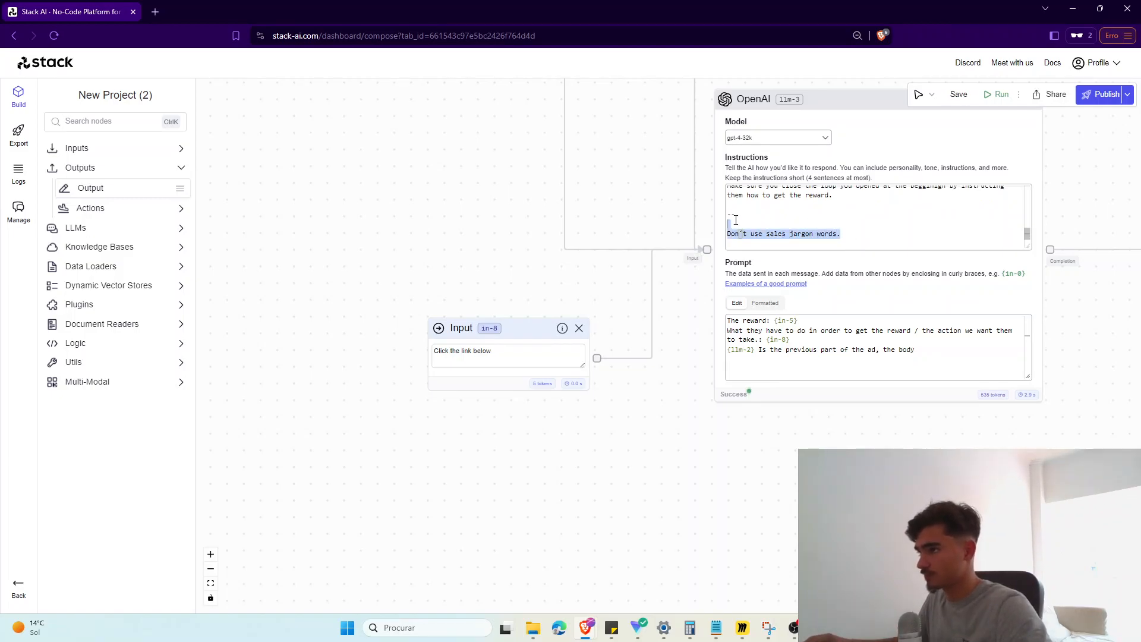
drag(620, 225, 498, 465)
drag(619, 221, 540, 430)
scroll(596, 224, down, 1)
click(596, 224)
key(Return)
key(Return)
text(--  Don´t use sales jargon words.)
Step: Add the same separator and "Don't use sales jargon words." line to the end of the first OpenAI node's instructions
drag(454, 150, 404, 525)
scroll(534, 212, down, 5)
scroll(560, 205, down, 1)
click(658, 195)
key(Return)
key(Return)
text(--  Don't use sales jargon words.)
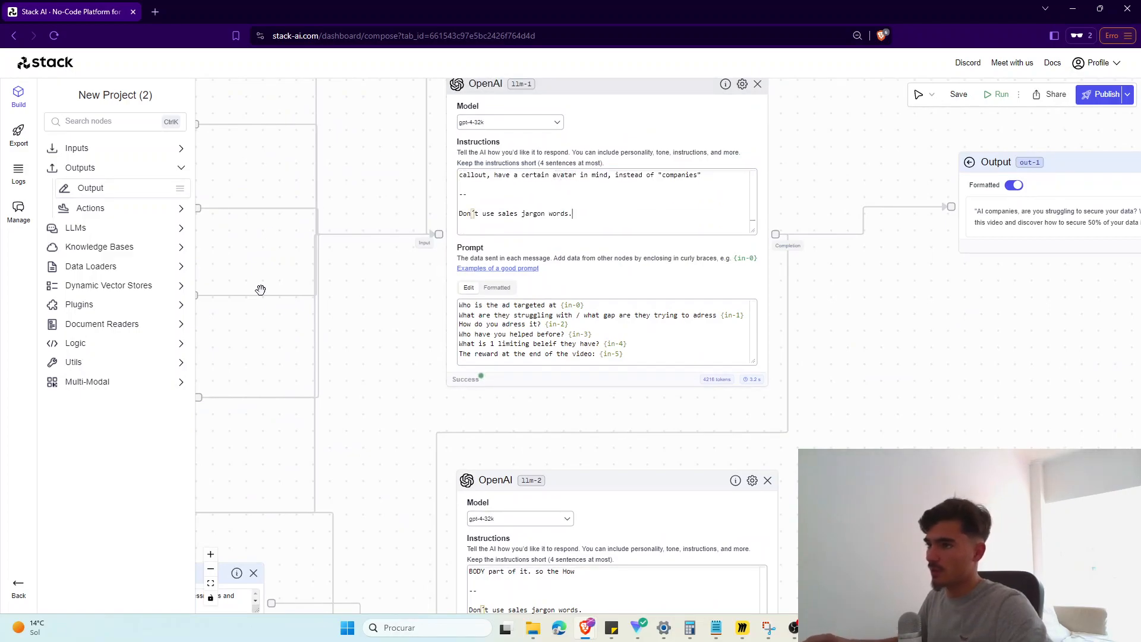
Step: Clear the sample objection text from the in-7 input node
scroll(476, 351, down, 3)
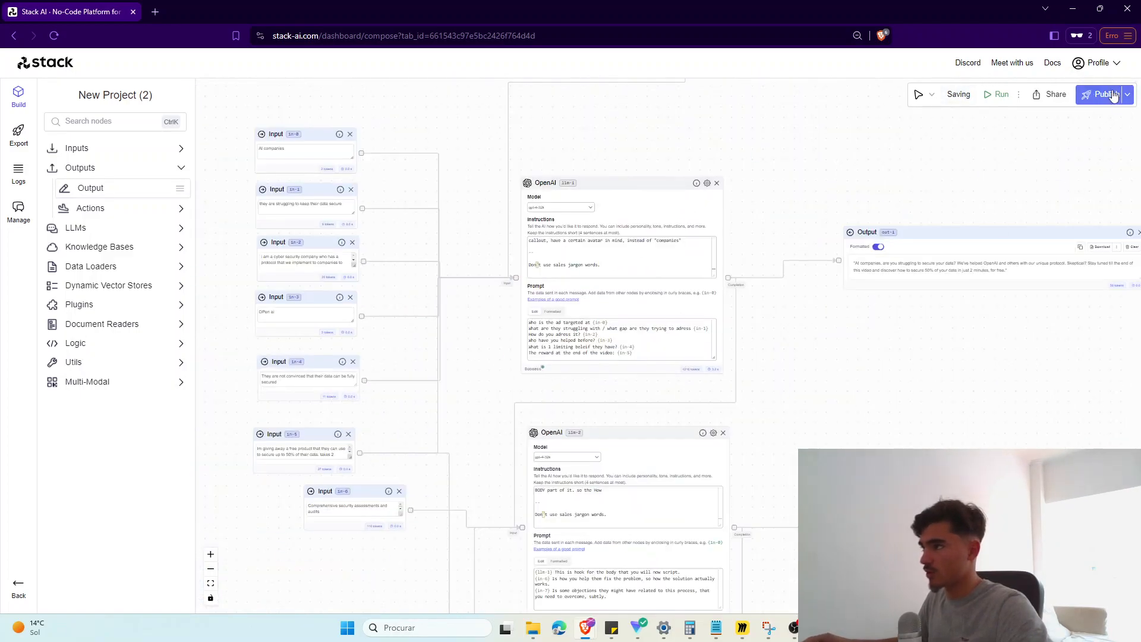
drag(465, 443, 545, 390)
drag(265, 419, 300, 446)
scroll(288, 444, down, 3)
scroll(287, 444, up, 3)
drag(269, 387, 263, 297)
drag(274, 457, 282, 322)
scroll(281, 322, up, 2)
drag(354, 514, 301, 359)
scroll(313, 408, up, 4)
drag(343, 469, 231, 167)
drag(588, 411, 550, 362)
drag(475, 143, 508, 521)
click(493, 348)
triple_click(493, 347)
key(BackSpace)
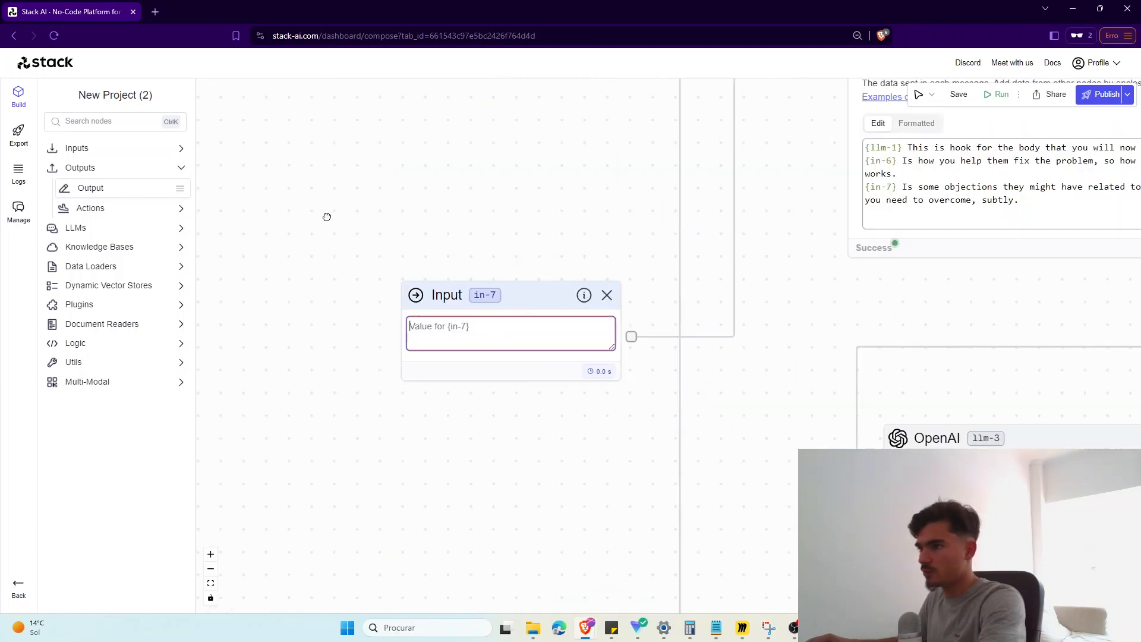
Step: Enlarge the in-6 input node's text box and delete all of its sample text about the security process
drag(323, 194, 372, 606)
triple_click(477, 439)
key(BackSpace)
scroll(495, 569, down, 1)
drag(326, 536, 305, 396)
drag(570, 499, 239, 101)
key(BackSpace)
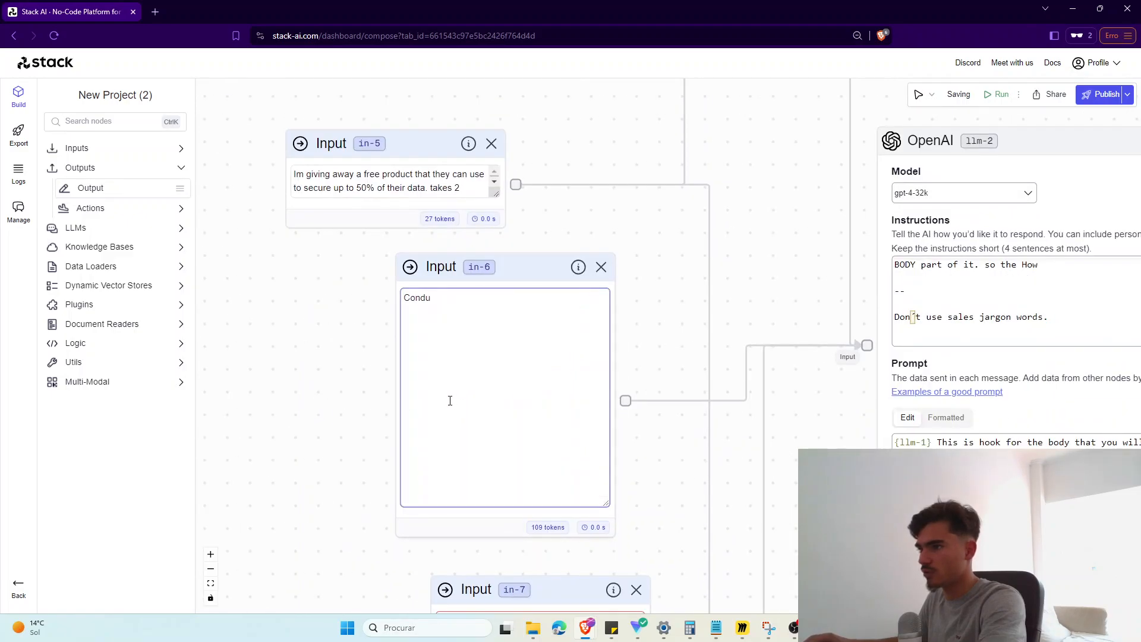
key(BackSpace)
Step: Delete all of the free product reward text from the in-5 input node
drag(247, 270, 316, 506)
drag(536, 424, 232, 330)
key(BackSpace)
click(404, 423)
key(Delete)
key(Delete)
key(Delete)
drag(558, 419, 218, 343)
key(BackSpace)
key(BackSpace)
key(BackSpace)
key(BackSpace)
key(BackSpace)
key(BackSpace)
key(BackSpace)
key(BackSpace)
key(BackSpace)
key(BackSpace)
key(BackSpace)
key(BackSpace)
key(BackSpace)
key(BackSpace)
key(BackSpace)
key(BackSpace)
key(BackSpace)
key(BackSpace)
key(BackSpace)
key(BackSpace)
key(BackSpace)
key(BackSpace)
key(BackSpace)
key(BackSpace)
key(BackSpace)
key(BackSpace)
key(BackSpace)
key(BackSpace)
key(BackSpace)
key(BackSpace)
key(BackSpace)
key(BackSpace)
key(BackSpace)
key(BackSpace)
key(BackSpace)
key(BackSpace)
key(BackSpace)
key(BackSpace)
key(BackSpace)
key(BackSpace)
Step: Clear the sample text from the in-4, in-3 and in-2 input nodes
drag(410, 269, 372, 252)
key(BackSpace)
drag(240, 188, 220, 413)
click(369, 343)
key(ctrl+a)
key(BackSpace)
click(420, 291)
key(ctrl+a)
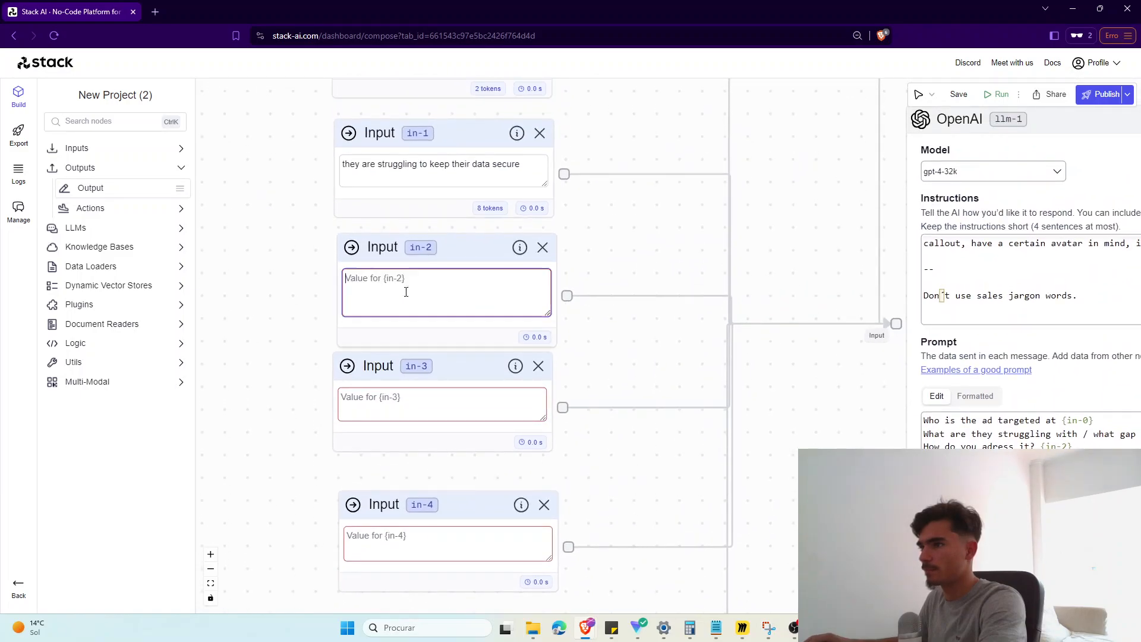
key(BackSpace)
Step: Clear the sample text from the in-1 and in-0 input nodes
drag(313, 204, 283, 365)
double_click(341, 323)
key(ctrl+a)
key(BackSpace)
drag(244, 275, 232, 308)
click(331, 237)
key(ctrl+a)
key(BackSpace)
Step: Copy the first OpenAI node's whole prompt into the Foundations note in Notepad, below the line "Ads -- 1m ads"
drag(782, 408, 428, 122)
scroll(774, 410, down, 3)
click(774, 410)
key(ctrl+a)
mouse_move(716, 627)
click(653, 570)
drag(953, 315, 788, 268)
text(Who is the ad targeted at {in-0} What are they struggling with / what gap are they trying to adress {in-1} How do you adress it? {in-2} Who have you helped before? {in-3} What is 1 limiting beleif they have? {in-4} The reward at the end of the video: {in-5})
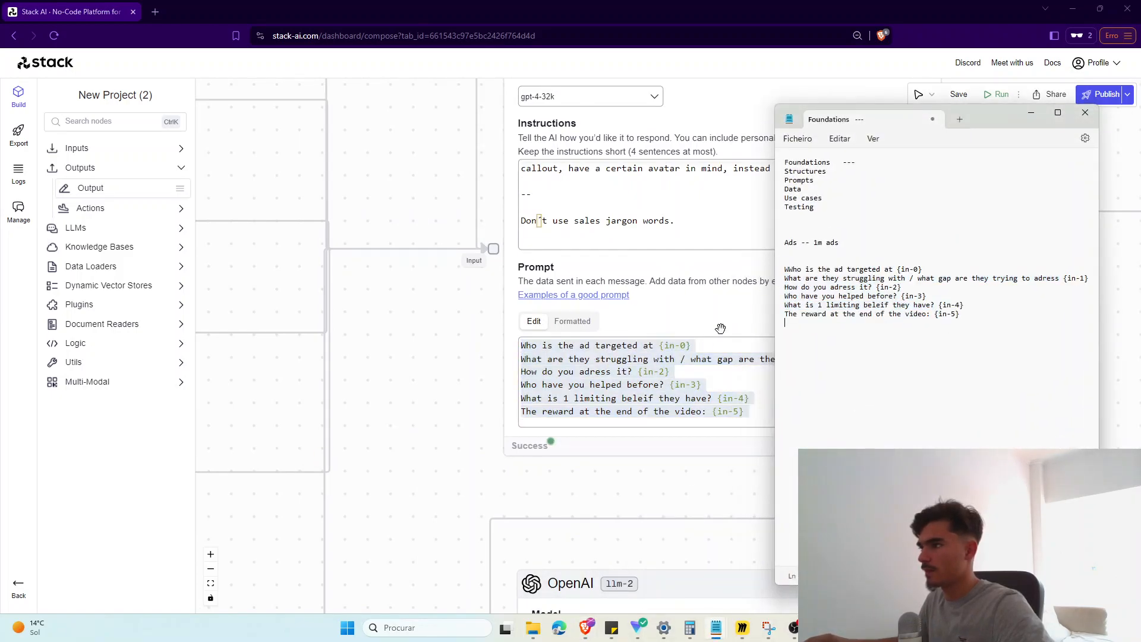
Step: Copy the in-6 and in-7 lines from the llm-2 node's prompt to the end of the Foundations note in Notepad
click(530, 477)
scroll(454, 331, down, 9)
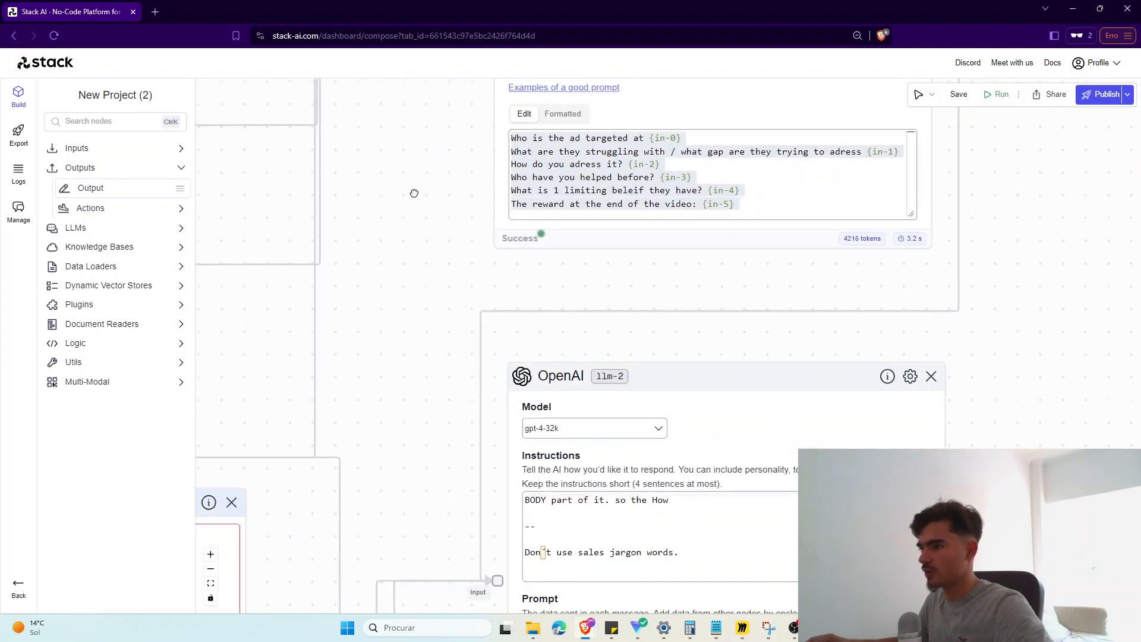
drag(651, 392, 463, 352)
key(alt+Tab)
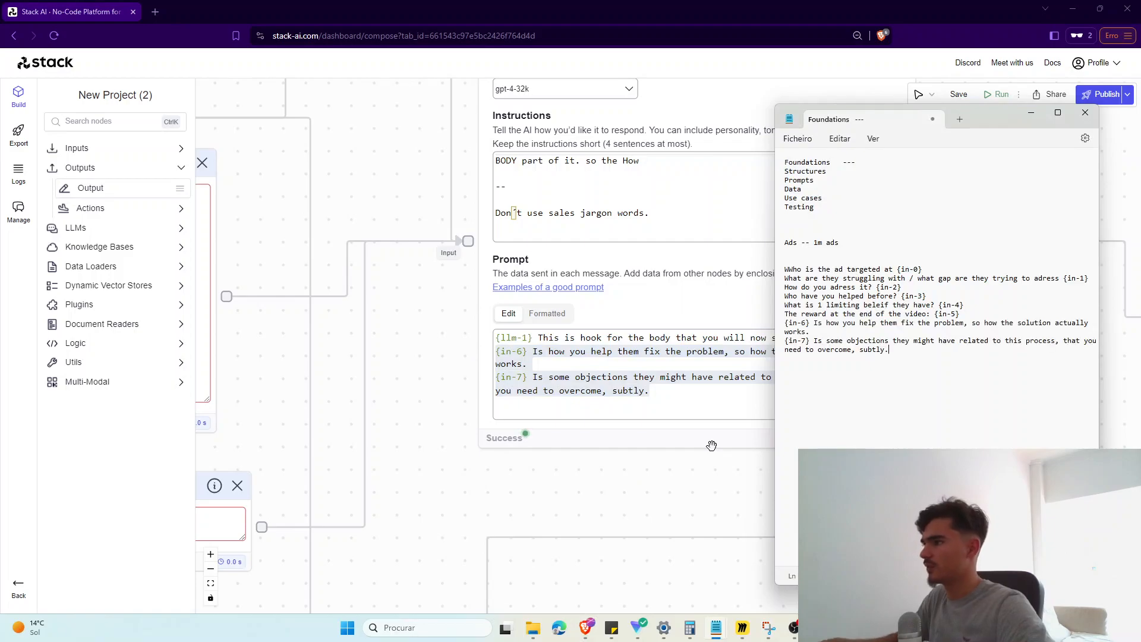
Step: Add the in-5 reward and in-8 action lines from the last OpenAI node's prompt to the end of the Foundations note
key(alt+Tab)
drag(634, 501, 627, 109)
drag(457, 513, 455, 245)
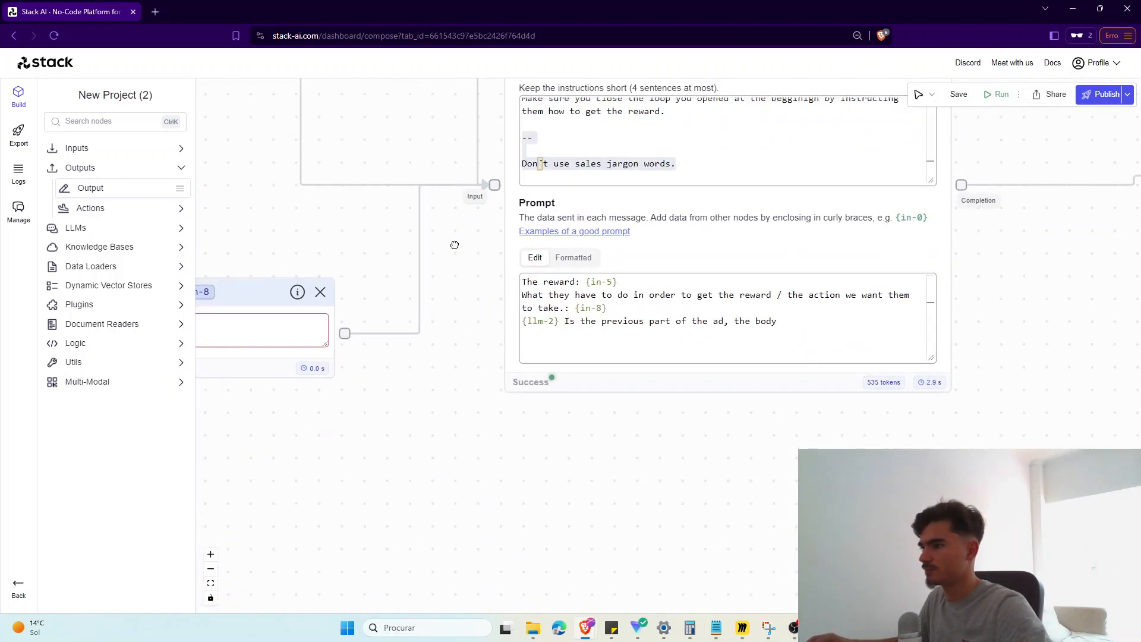
key(ctrl+a)
key(alt+Tab)
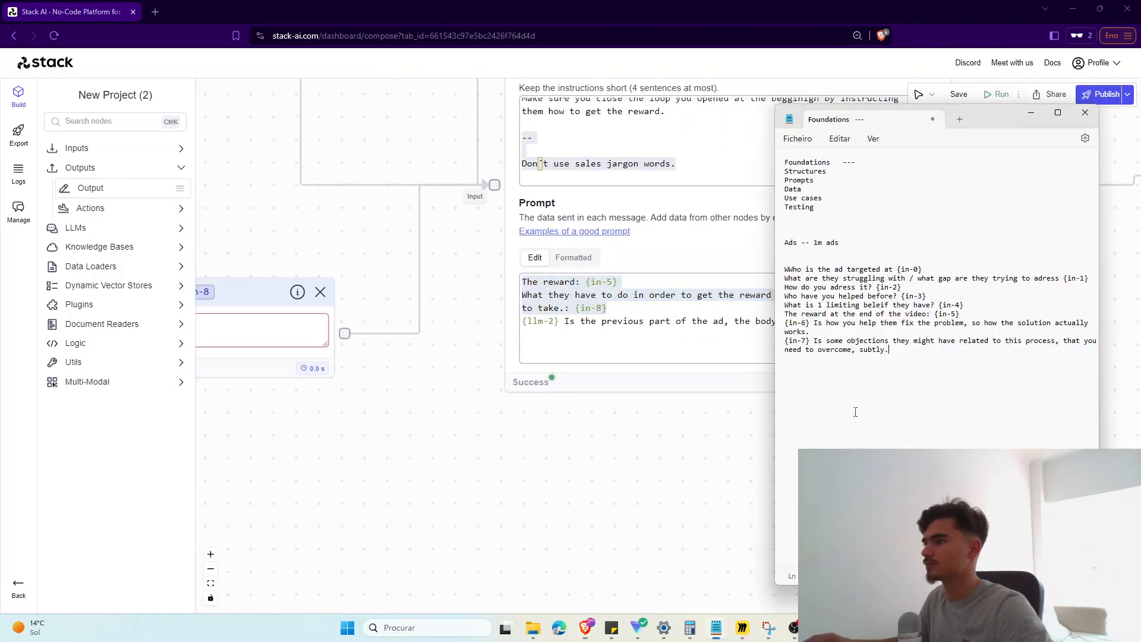
text(The reward: {in-5} What they have to do in order to get the reward / the action we want them to take.: {in-8})
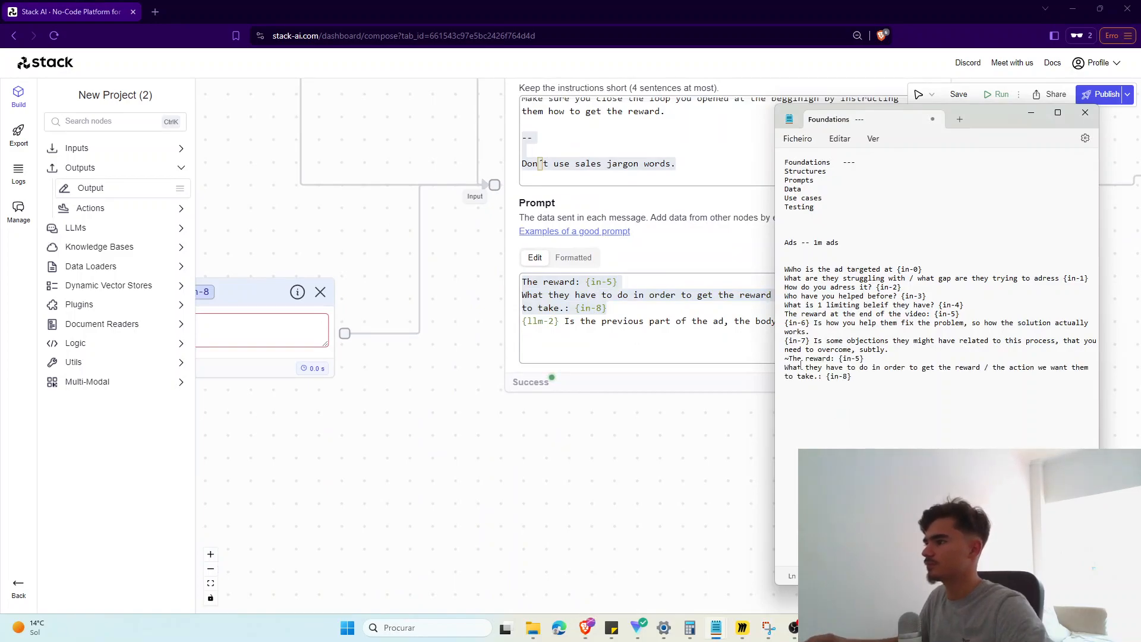
Step: Switch back to Stack AI, save the workflow and publish it
key(alt+Tab)
click(958, 95)
click(1099, 98)
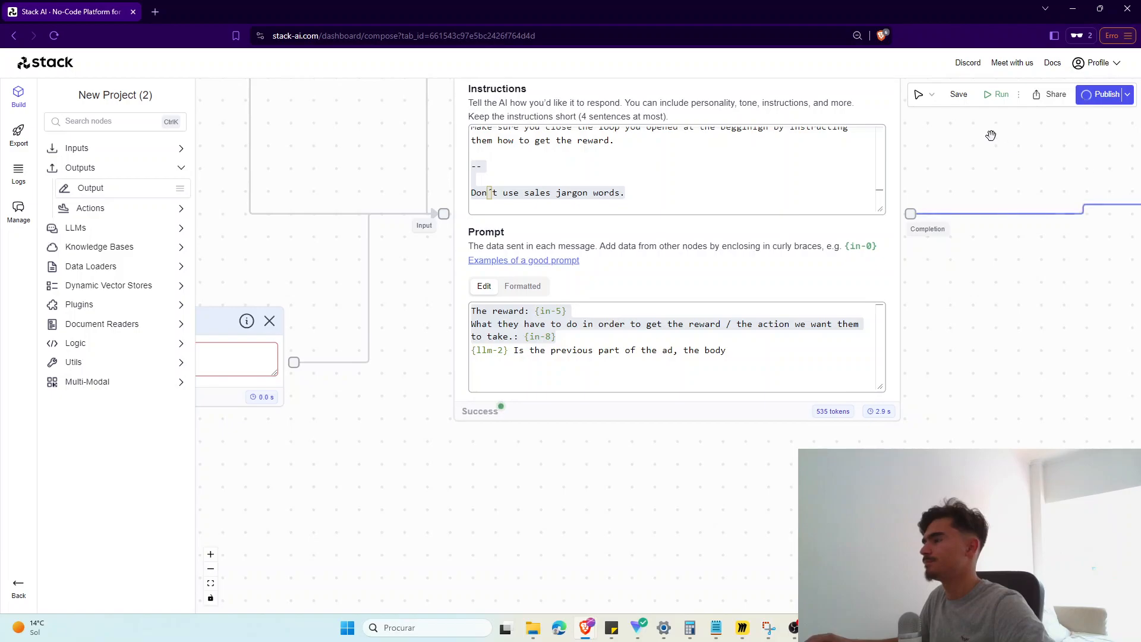
Step: Rename the project as HOOKS, publish it again and open its export page
click(113, 94)
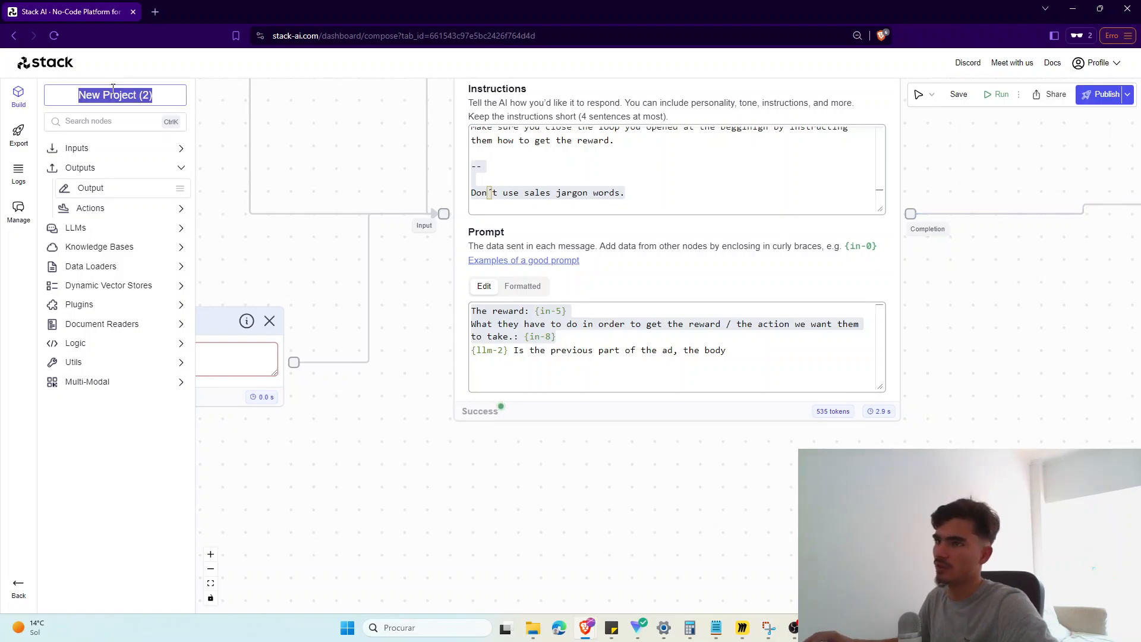
text(HOOKS)
click(1105, 94)
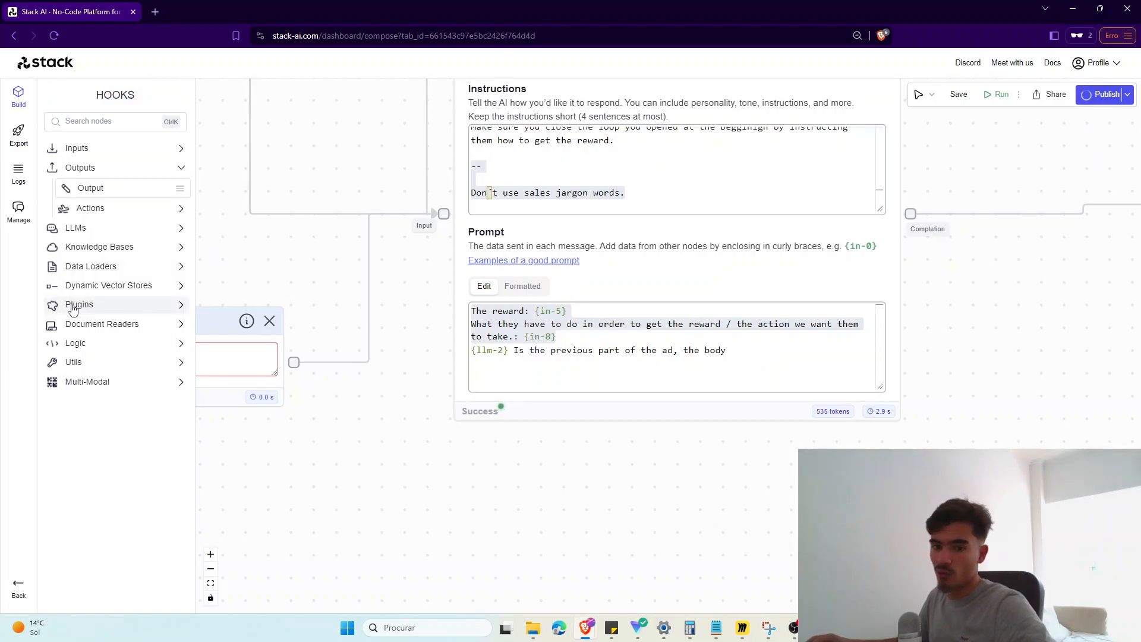
click(1083, 154)
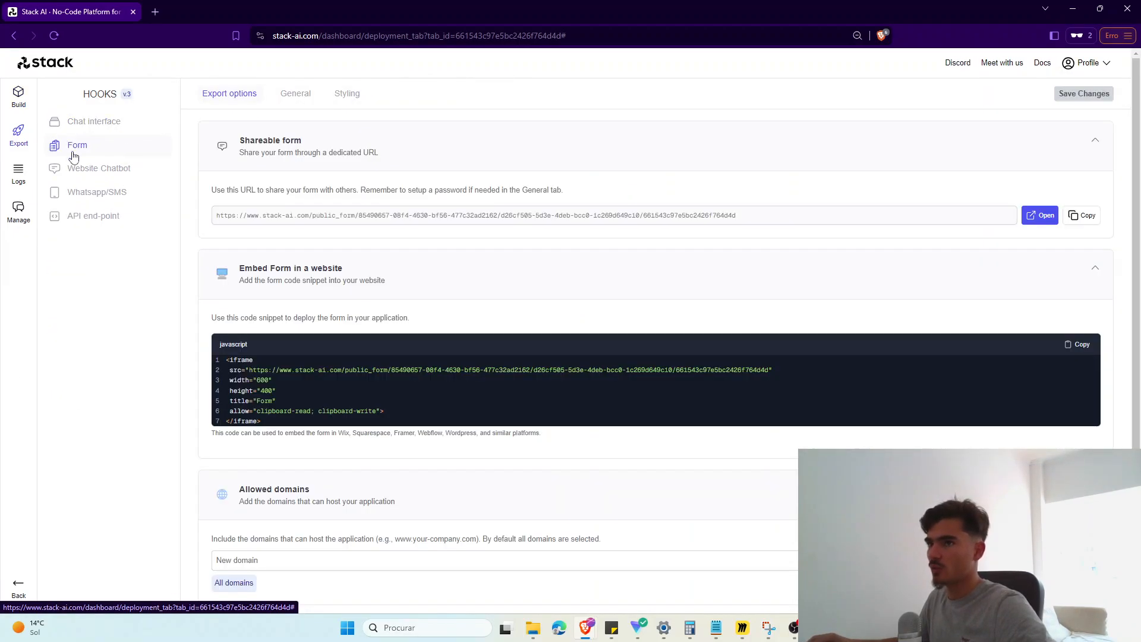
Step: Preview the chat interface export in a new tab, try a multi-line message starting "Im doing x" and close the tab
click(107, 122)
middle_click(1050, 215)
click(274, 3)
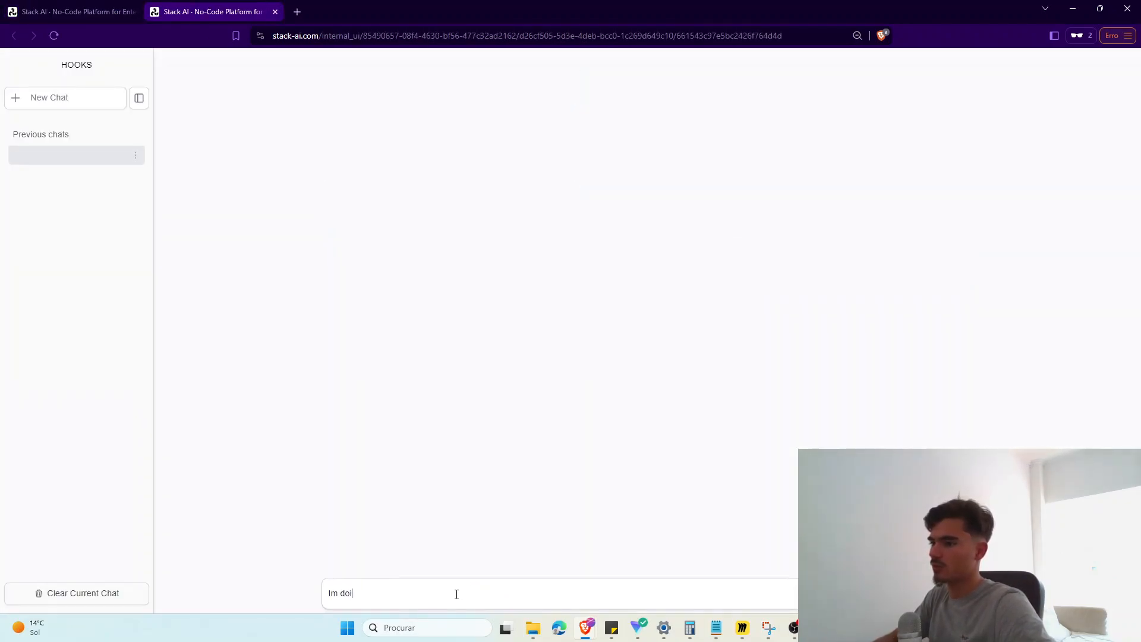
key(shift+Return)
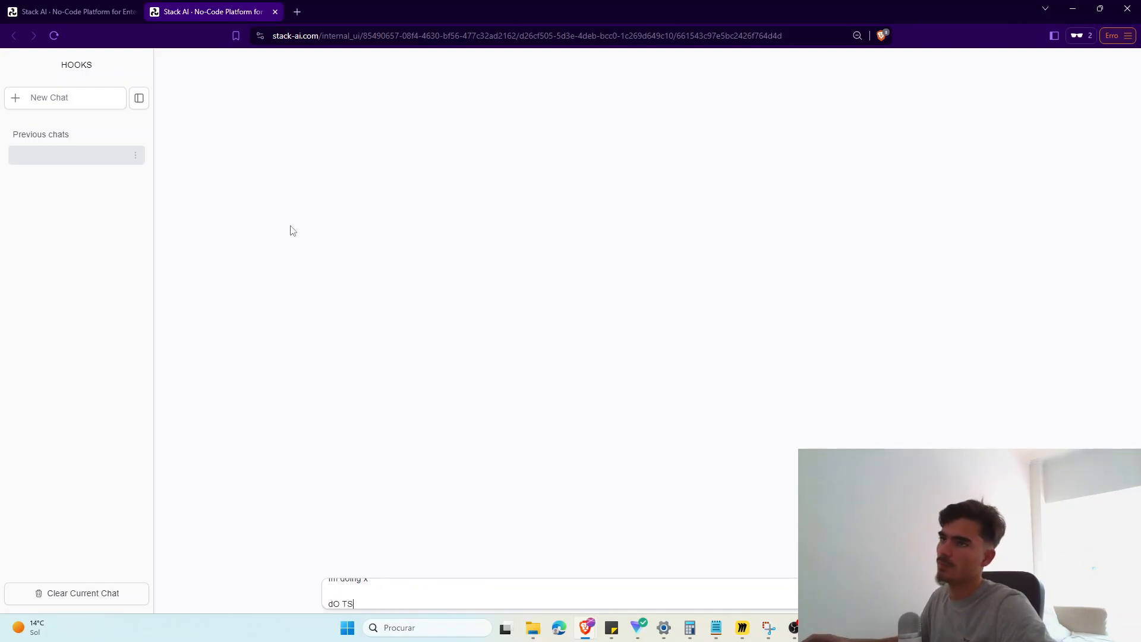
click(275, 12)
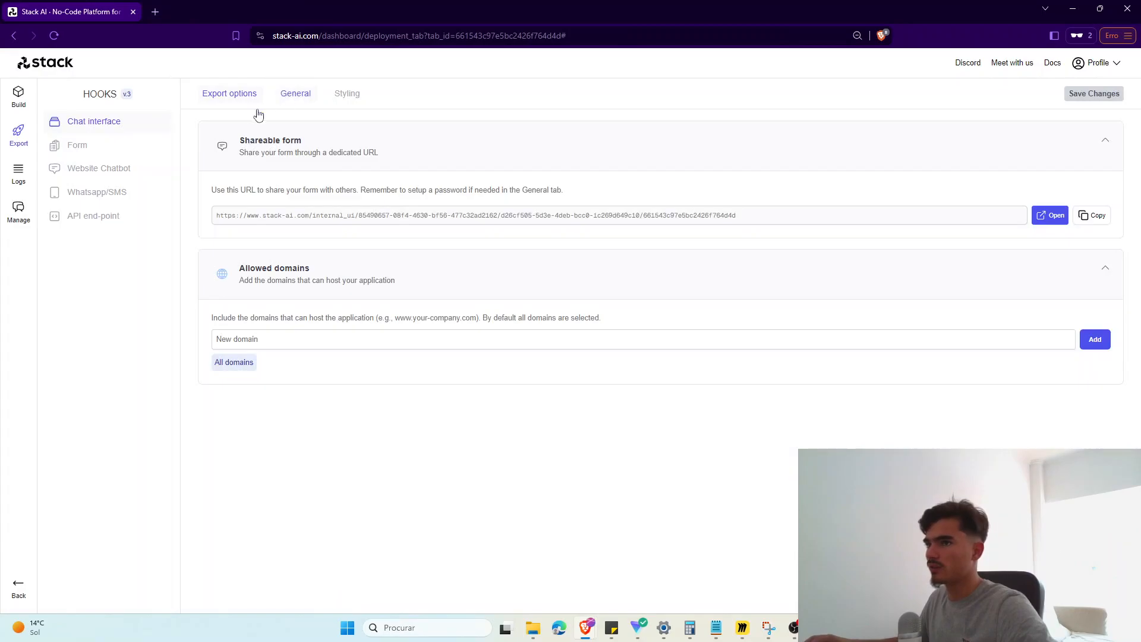
Step: In the form's general settings, include inputs in-1 to in-8 and outputs out-2 and out-3
click(293, 96)
scroll(775, 377, down, 3)
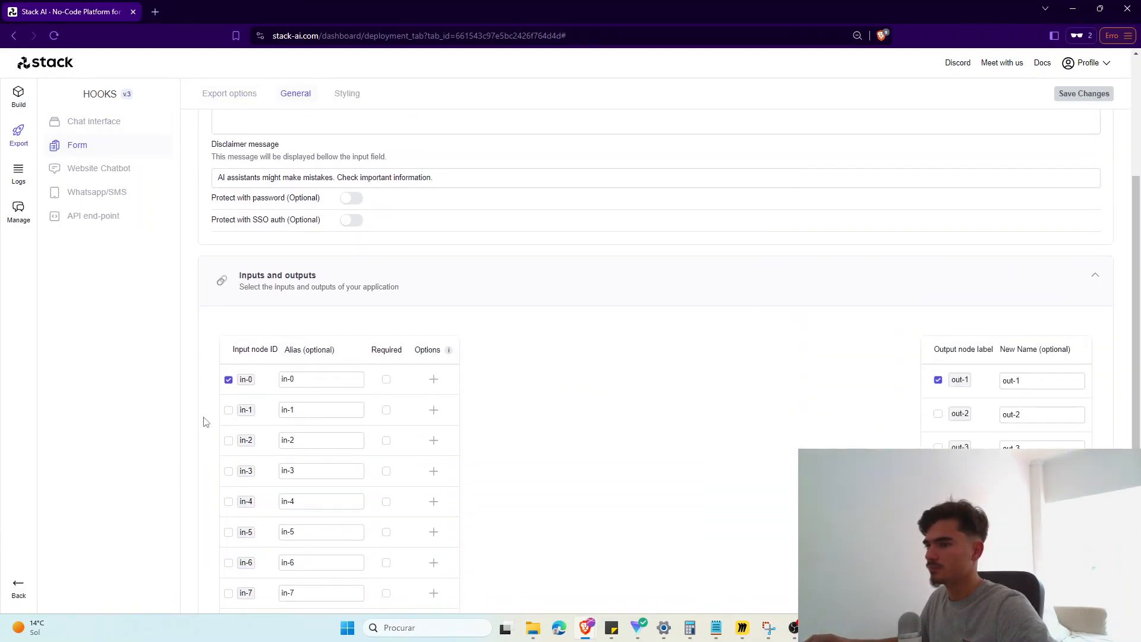
scroll(251, 324, up, 3)
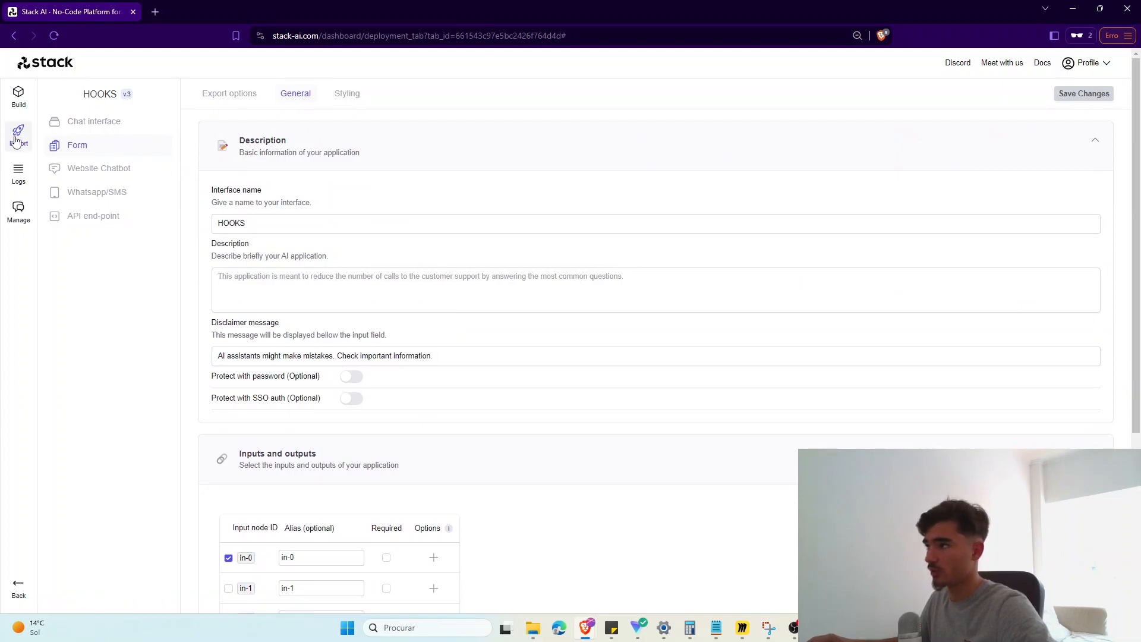
click(297, 94)
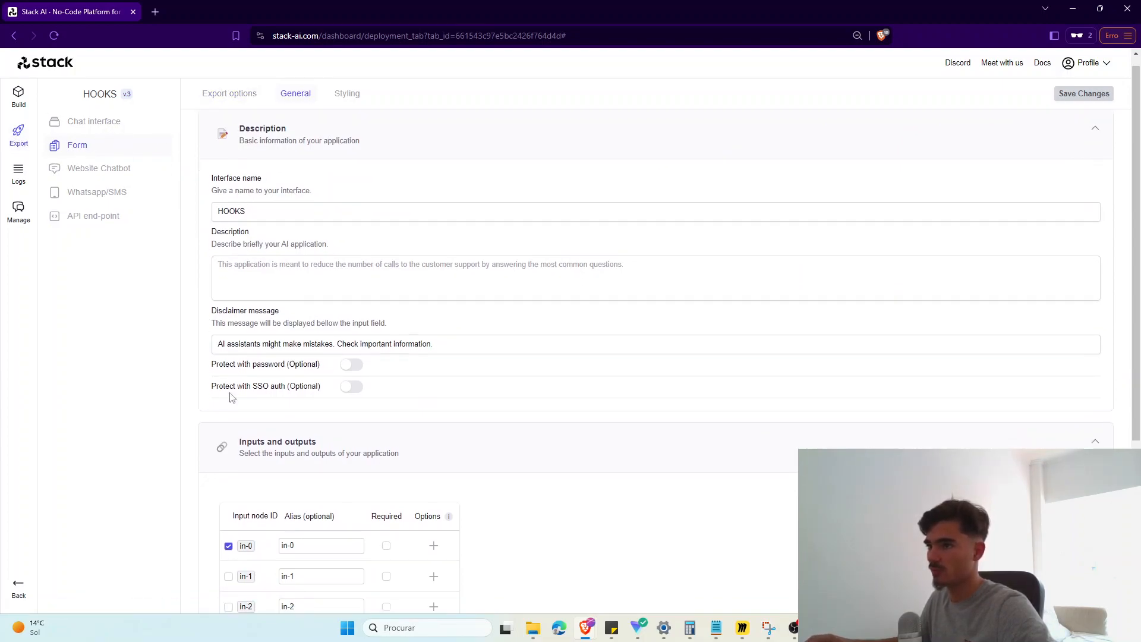
scroll(231, 333, down, 4)
click(229, 331)
click(229, 360)
click(228, 392)
click(228, 422)
click(228, 453)
click(228, 483)
click(228, 513)
click(228, 544)
click(938, 334)
click(937, 368)
Step: Rename the form outputs out-1, out-2 and out-3 as Hooks, Body and Output
click(1045, 300)
key(ctrl+a)
text(Hooks)
key(Tab)
key(Tab)
key(Tab)
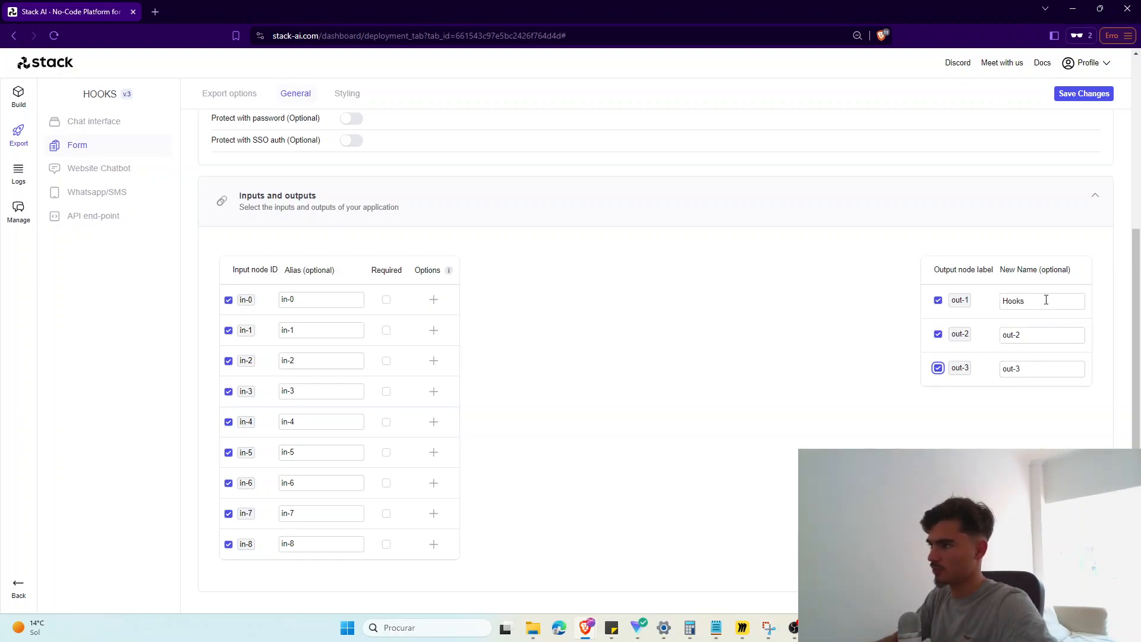
click(1038, 338)
key(ctrl+a)
text(Body)
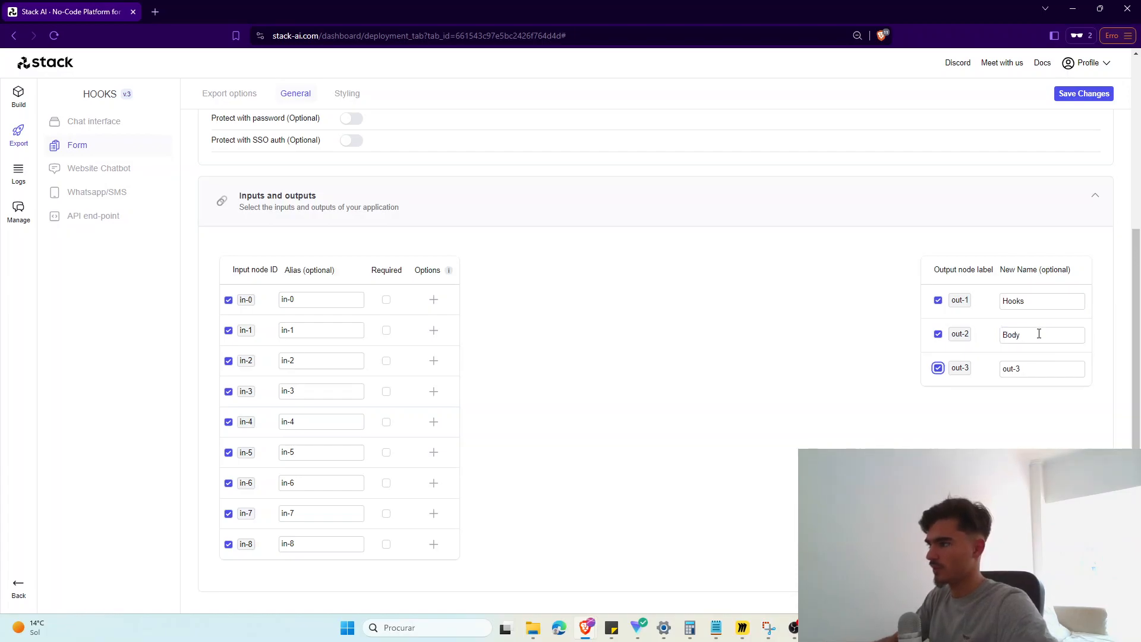
key(Tab)
text(Outpu)
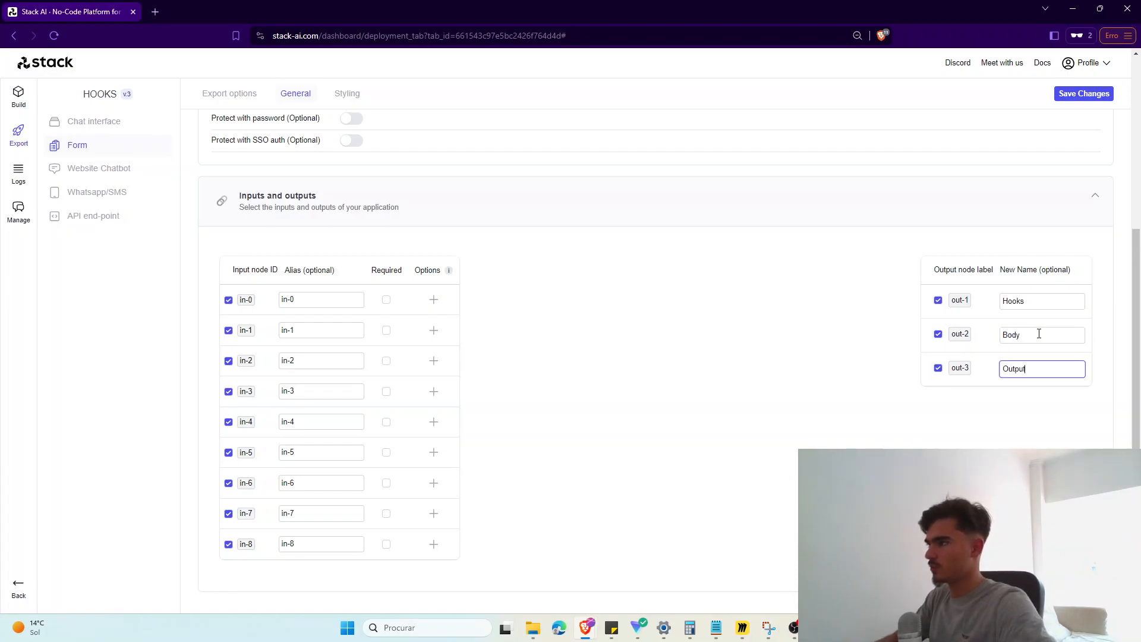
text(t)
Step: Copy the first question "WWho is the ad targeted at" from the note into in-0's alias
key(alt+Tab)
triple_click(862, 271)
click(890, 269)
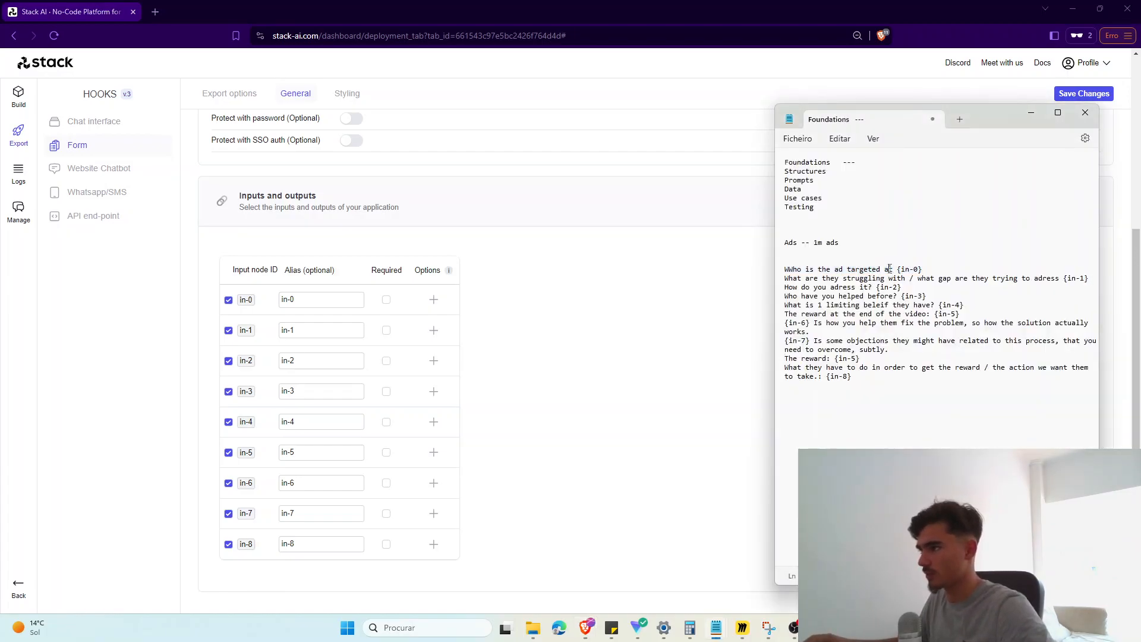
drag(894, 270, 788, 269)
key(ctrl+c)
click(305, 299)
key(ctrl+a)
key(ctrl+v)
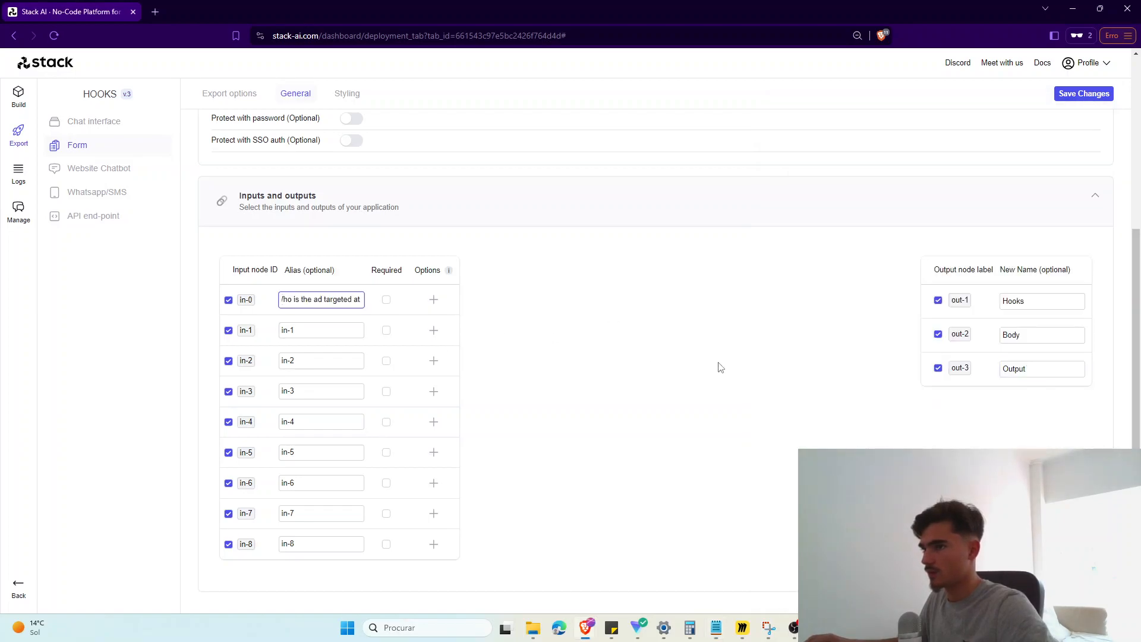
Step: Paste the note's text from "What are they struggling with" through "How do you adress it?" as in-1's alias, and remove in-0's extra W
key(alt+Tab)
drag(874, 287, 783, 278)
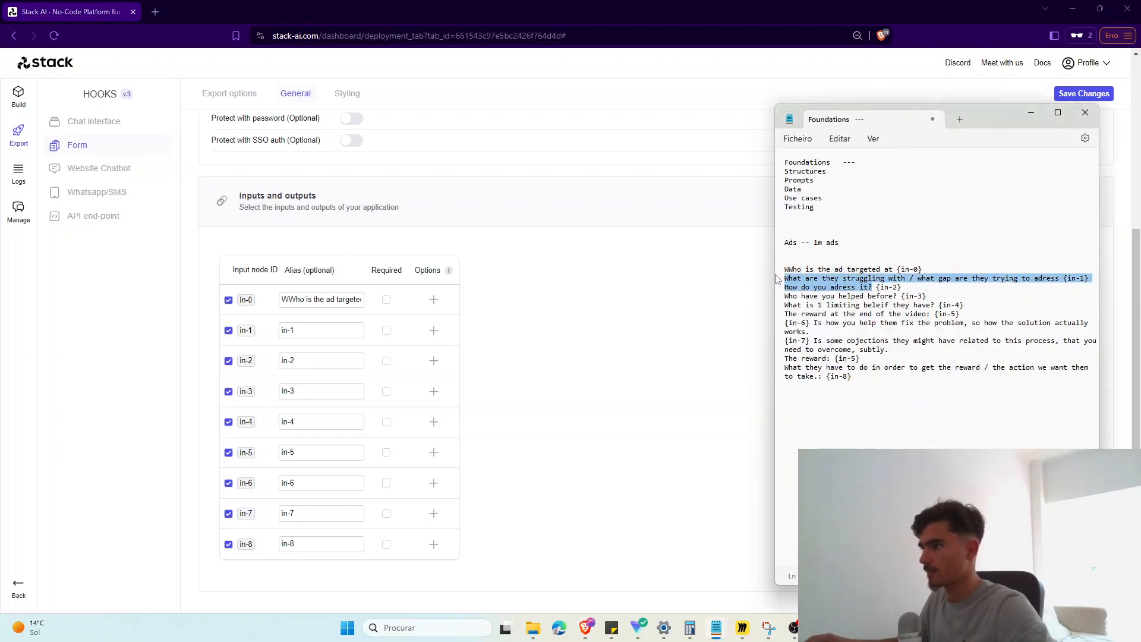
key(ctrl+c)
click(320, 329)
key(ctrl+a)
key(ctrl+v)
drag(285, 301, 199, 306)
key(BackSpace)
Step: Set in-2's alias to "How do you adress it?", copied from the note
key(alt+Tab)
drag(898, 296, 870, 290)
click(805, 298)
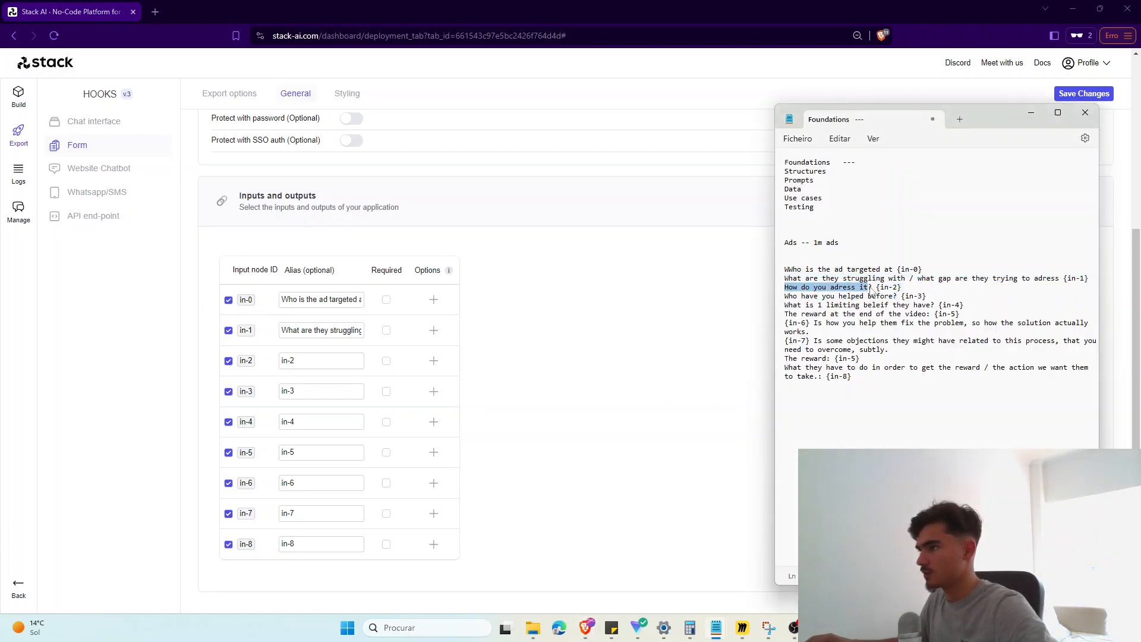
key(ctrl+c)
click(321, 361)
key(ctrl+v)
Step: Set in-3's alias to "Who have you helped before?", copied from the note
key(alt+Tab)
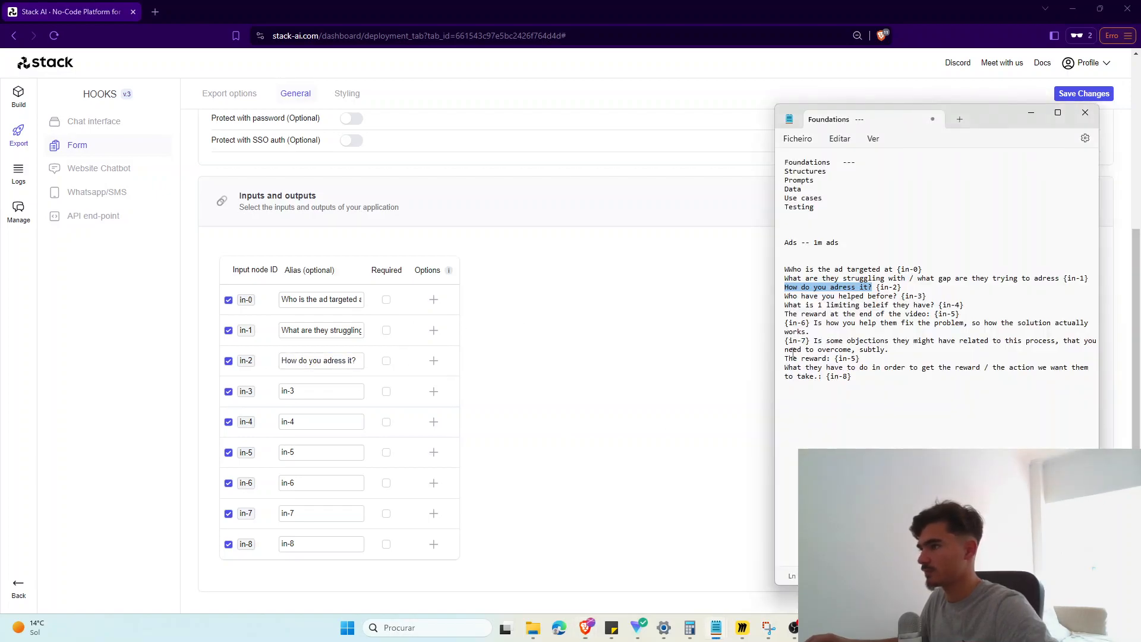
drag(896, 296, 784, 296)
key(ctrl+c)
click(321, 391)
key(ctrl+v)
Step: Set in-4's alias to "What is 1 limiting beleif they have?", copied from the note
key(alt+Tab)
drag(935, 306, 767, 309)
key(ctrl+c)
drag(321, 422, 153, 428)
key(ctrl+v)
Step: Set in-5's alias to "The reward at the end of the video:", copied from the note
key(alt+Tab)
drag(930, 314, 706, 309)
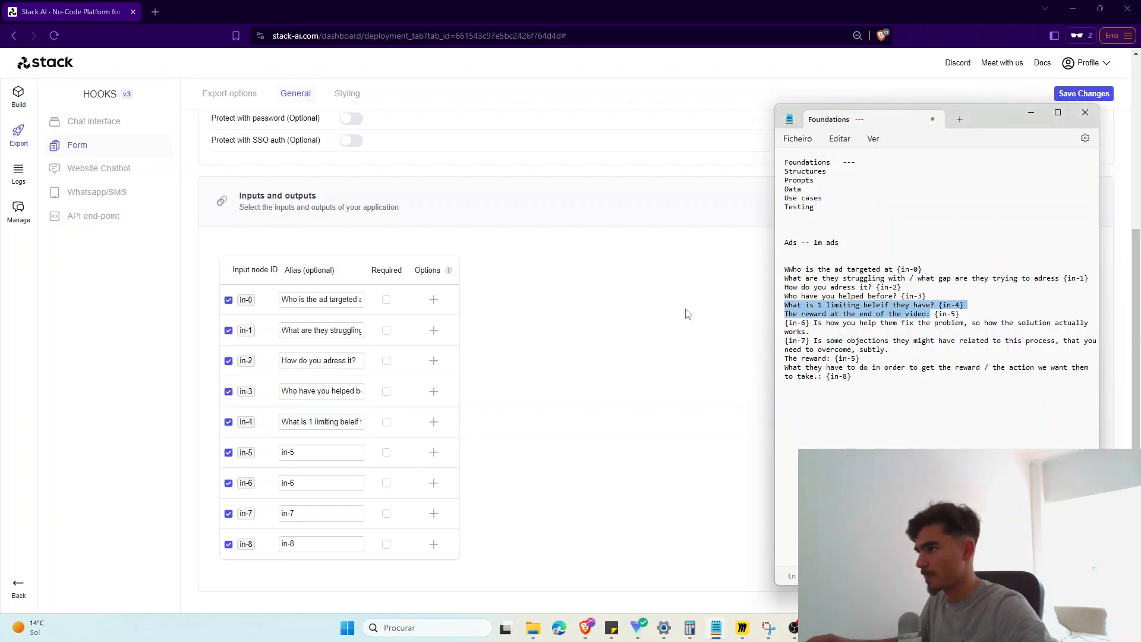
click(942, 340)
drag(931, 315, 776, 319)
key(ctrl+c)
click(309, 452)
key(ctrl+v)
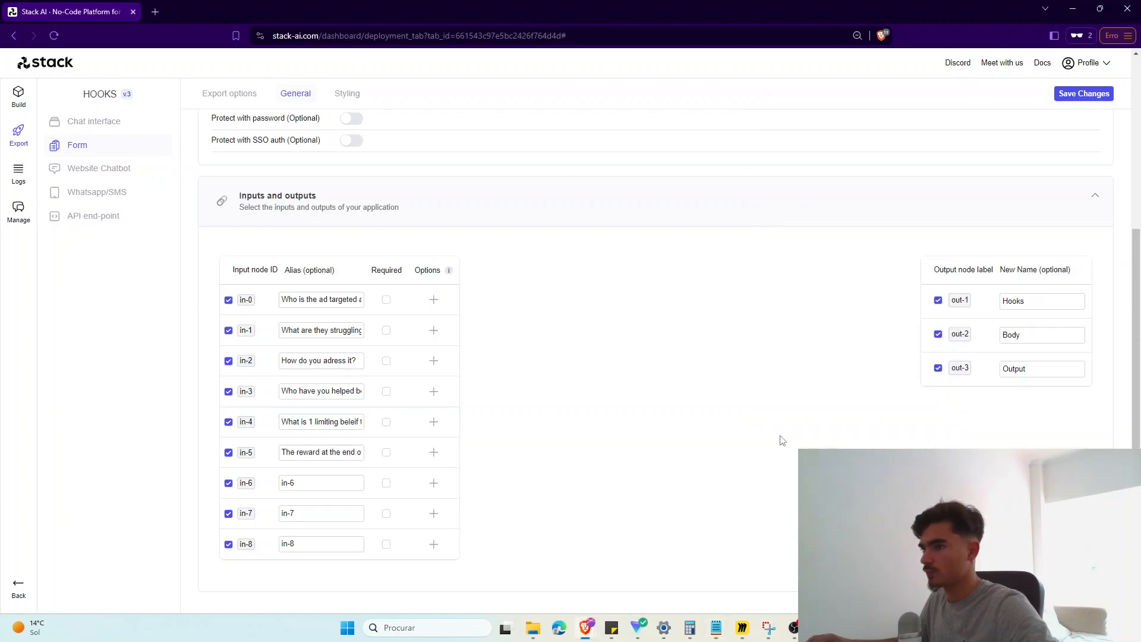
Step: Set in-6's alias to "Is how you help them fix the problem, so how the solution actually works.", copied from the note
key(alt+Tab)
drag(813, 332, 815, 323)
key(ctrl+c)
click(309, 482)
key(ctrl+v)
Step: Set in-7's alias to "Is some objections they might have related to this process, that you need to overcome, subtly."
key(alt+Tab)
drag(889, 350, 818, 343)
key(ctrl+c)
click(297, 513)
key(ctrl+v)
Step: Set in-8's alias to the note's line about what they have to do to get the reward, and save the form settings
key(alt+Tab)
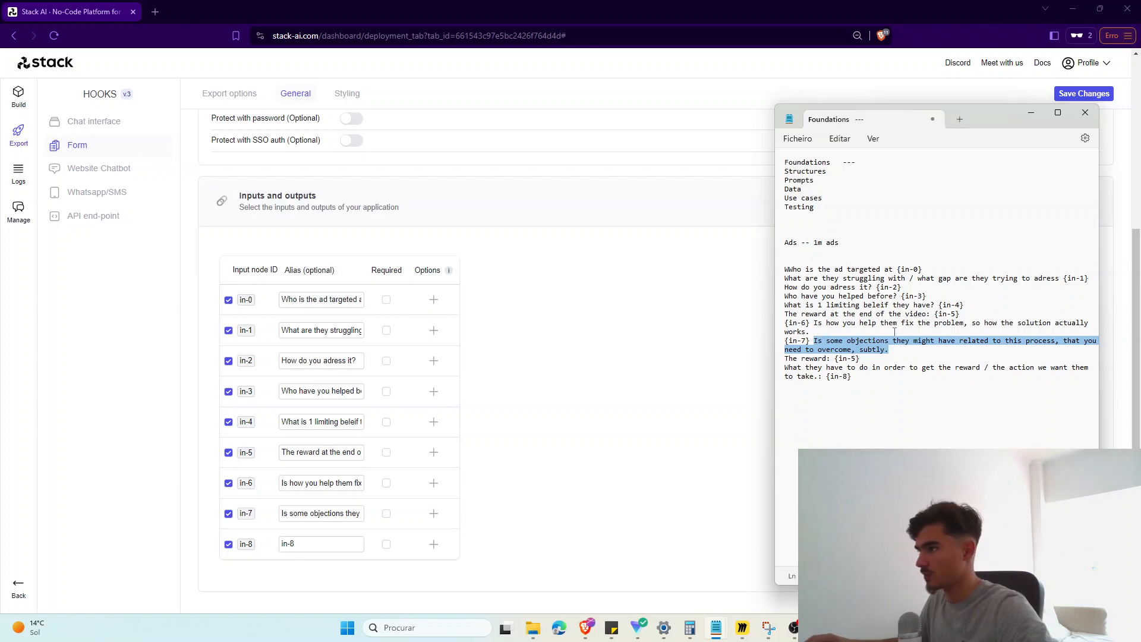
click(827, 334)
shift+click(814, 323)
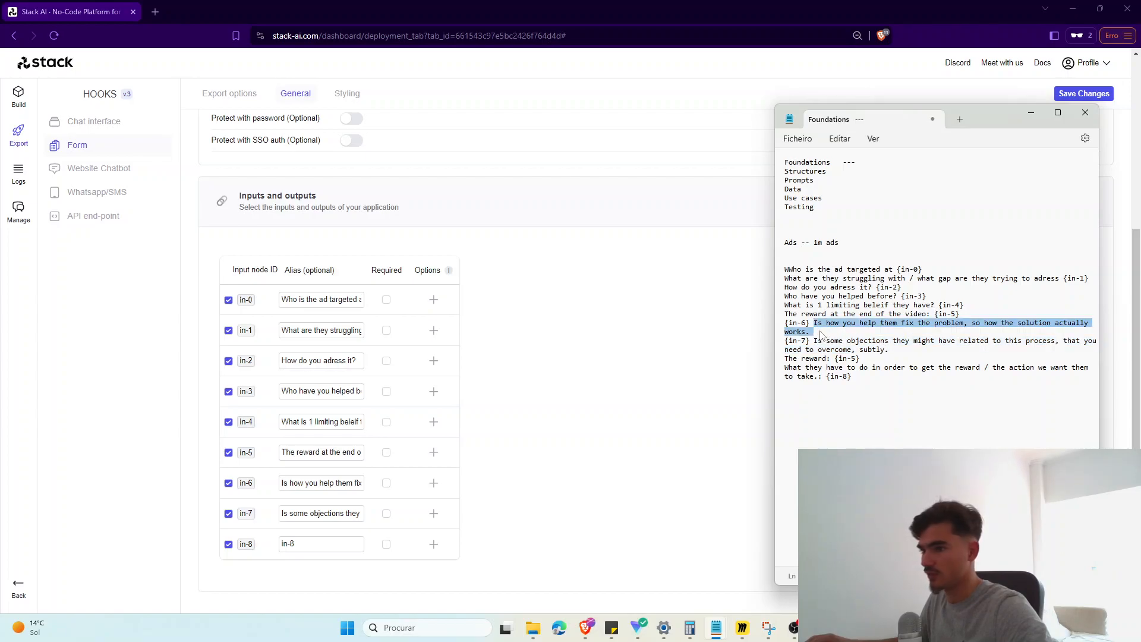
drag(814, 341, 787, 370)
click(843, 350)
click(139, 526)
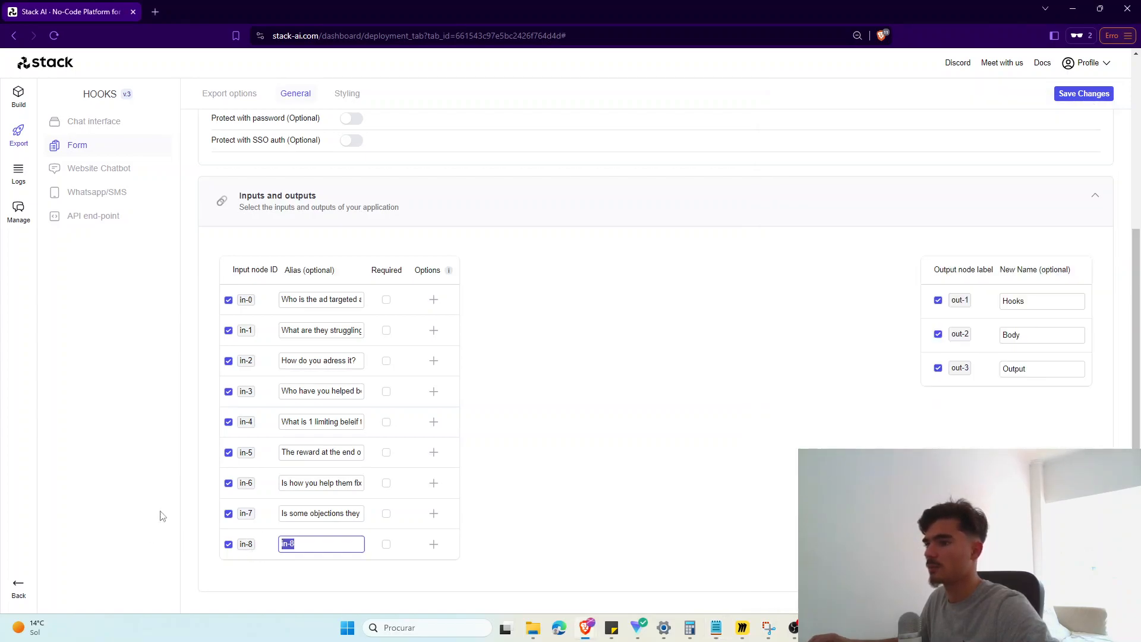
key(ctrl+v)
scroll(1033, 176, up, 5)
click(1084, 93)
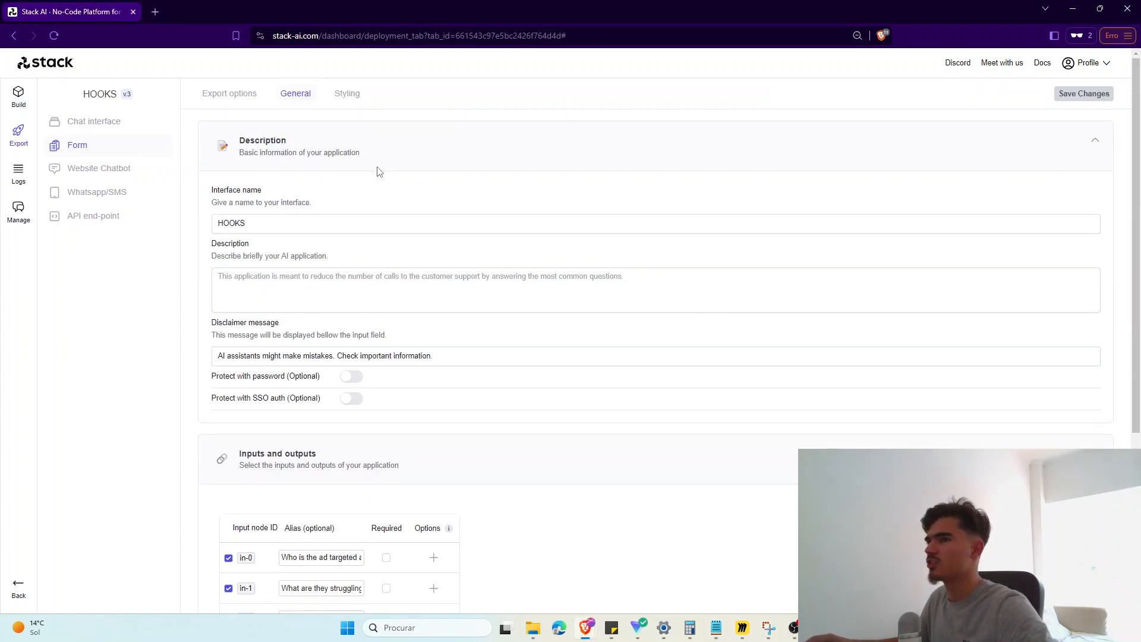
Step: Open the shareable HOOKS form in a new tab and examine its question and output fields
click(230, 93)
click(1040, 214)
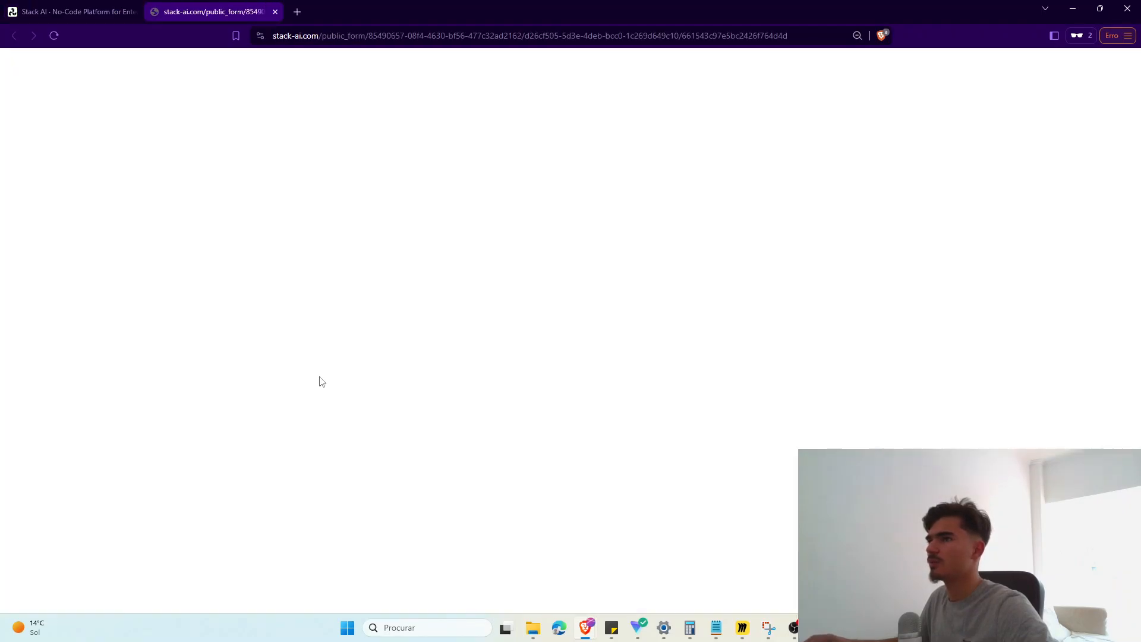
scroll(319, 382, down, 4)
scroll(319, 381, up, 4)
scroll(317, 384, down, 6)
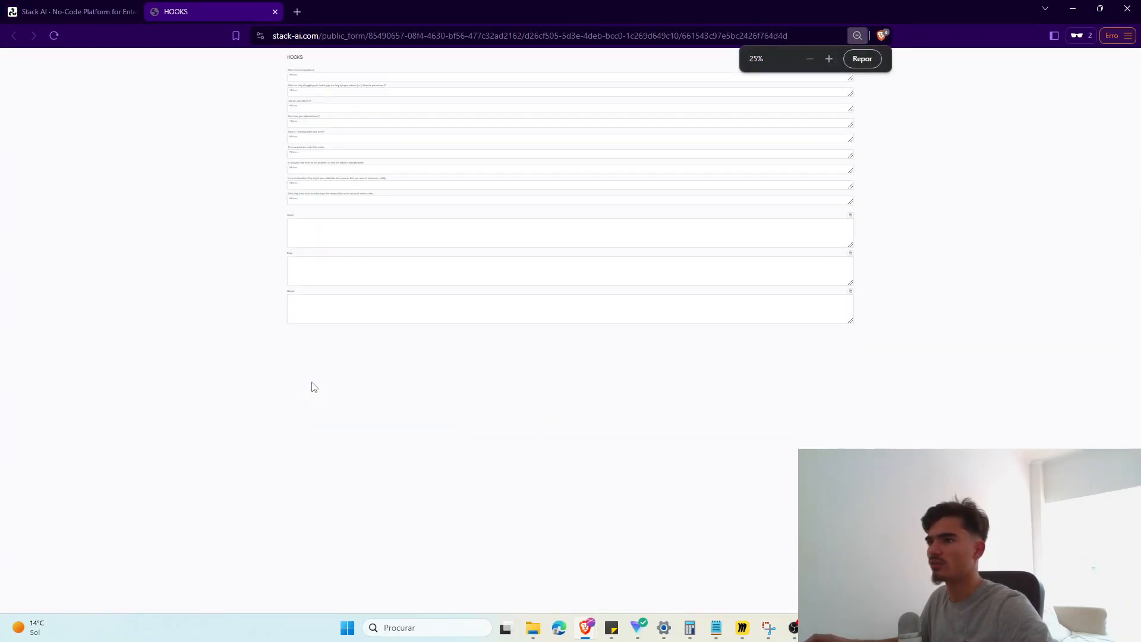
scroll(314, 387, up, 9)
scroll(314, 387, down, 4)
scroll(314, 387, up, 4)
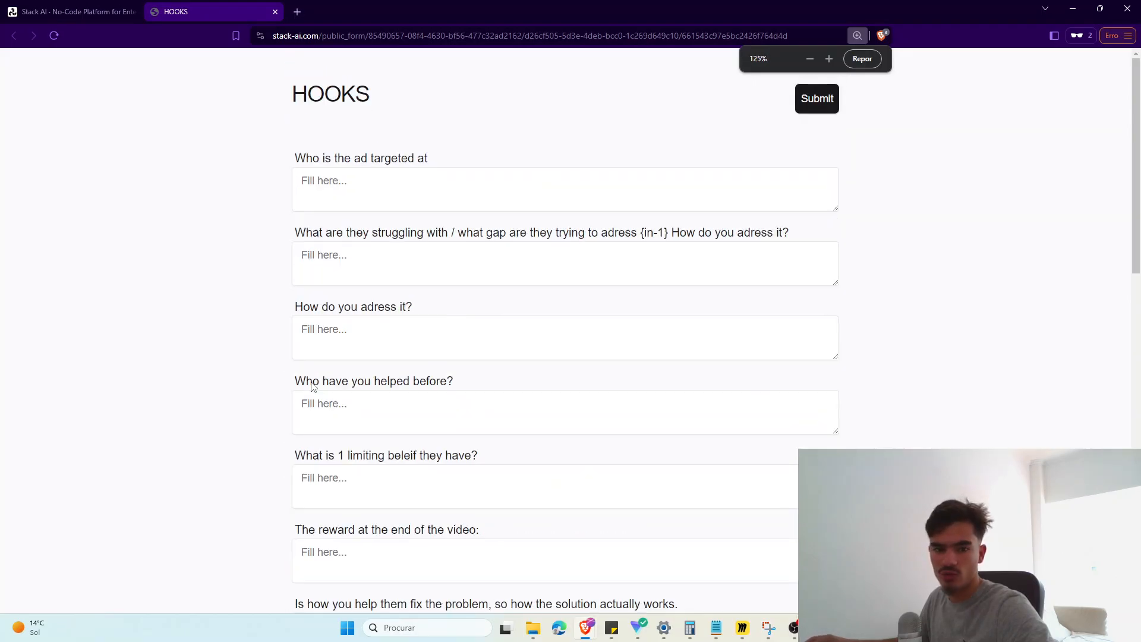
scroll(313, 387, up, 2)
scroll(312, 382, down, 3)
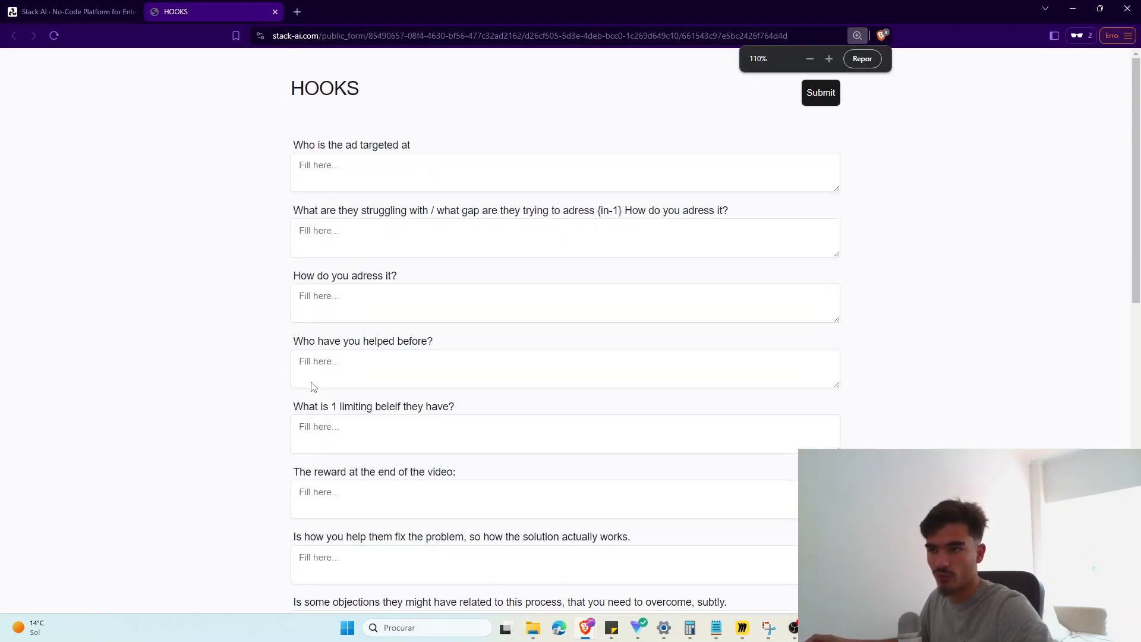
click(338, 184)
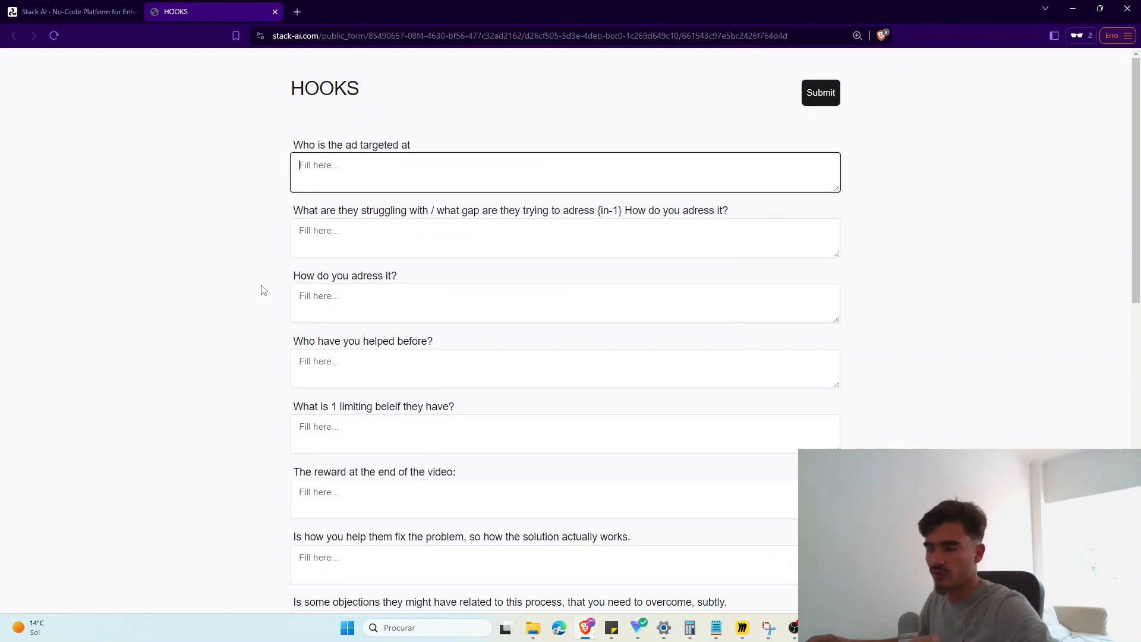
text(agency o)
key(BackSpace)
key(BackSpace)
key(BackSpace)
key(BackSpace)
key(BackSpace)
key(BackSpace)
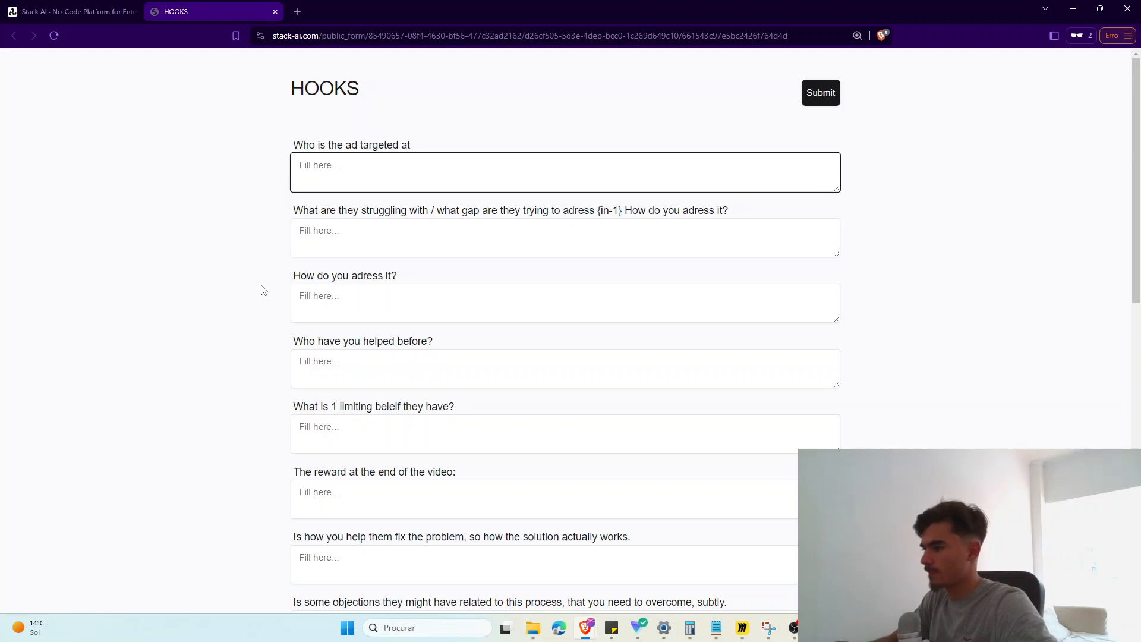
Step: Enter "owners of lead generation companies" as the ad's target and "they are struggling to adapt to the new deliverability changes" as their struggle
text(o)
key(BackSpace)
text(owners of lead generation companies)
key(Tab)
text(they are struggling to adapt to the new d)
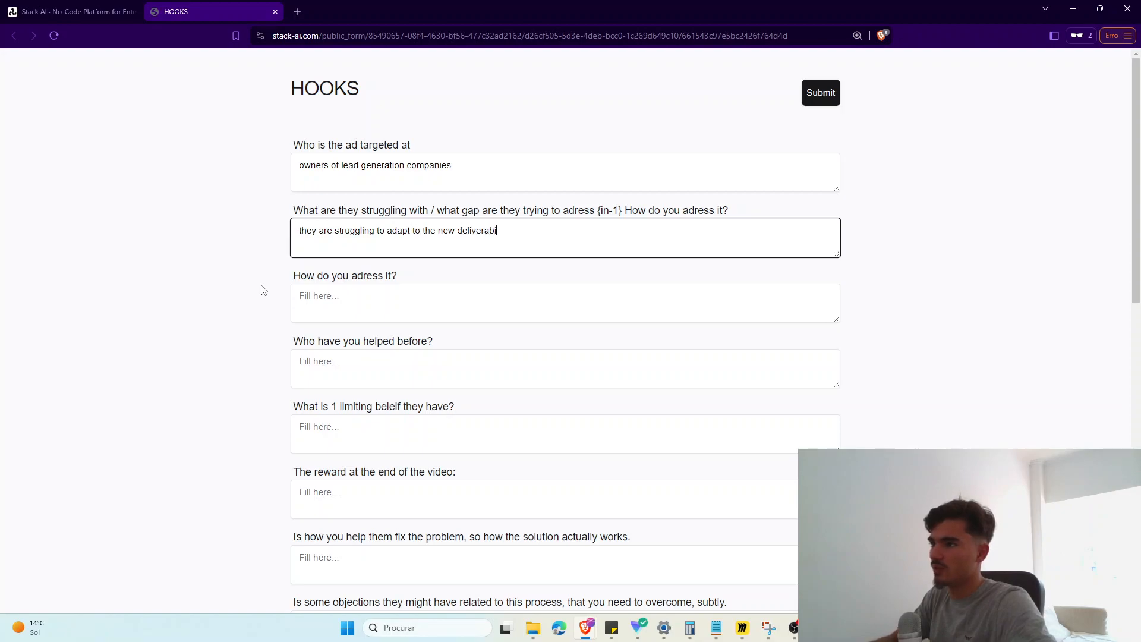
text(eliverabiility changes)
key(Tab)
Step: Answer how it is addressed with "i have a protocol that ive developed internally that makes sure deliverability is always 100%"
text(int)
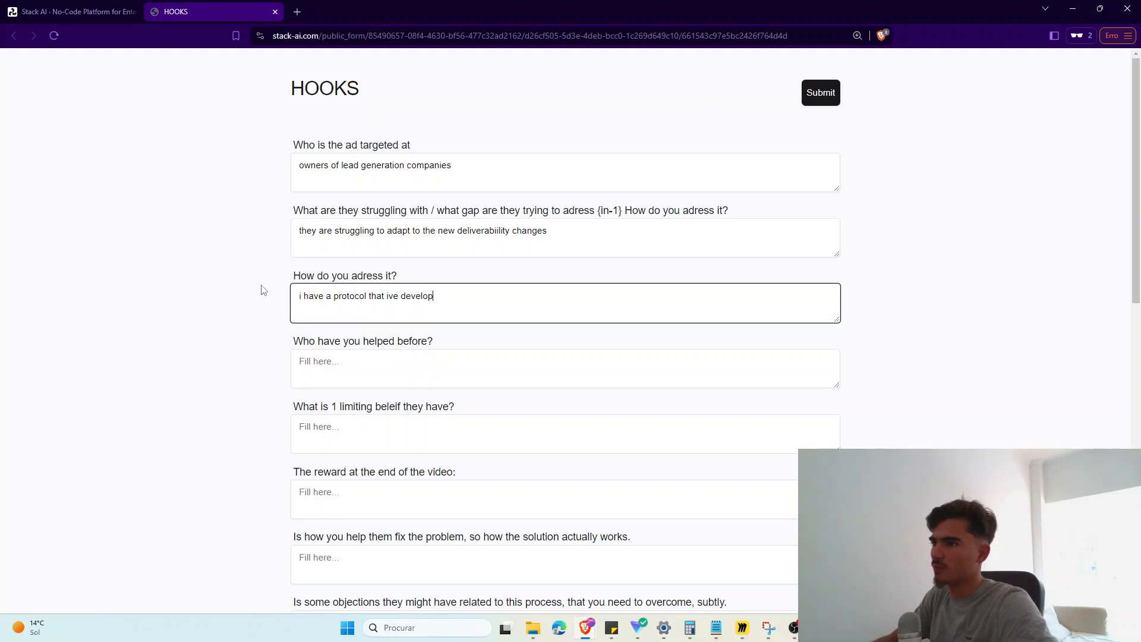
text(ernally that)
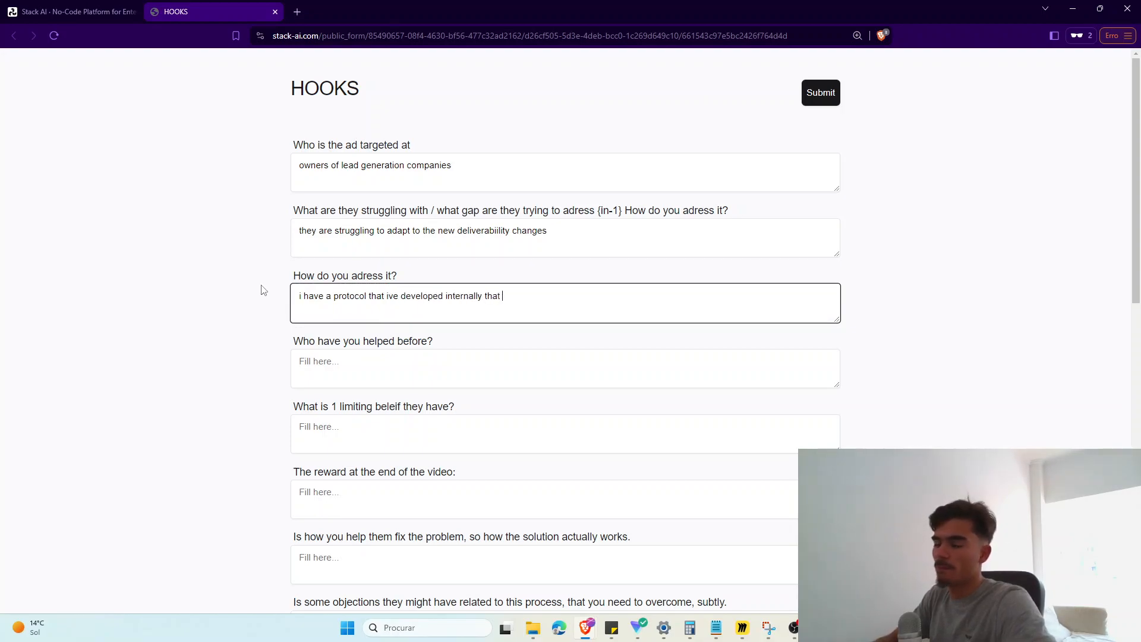
text( makes sure )
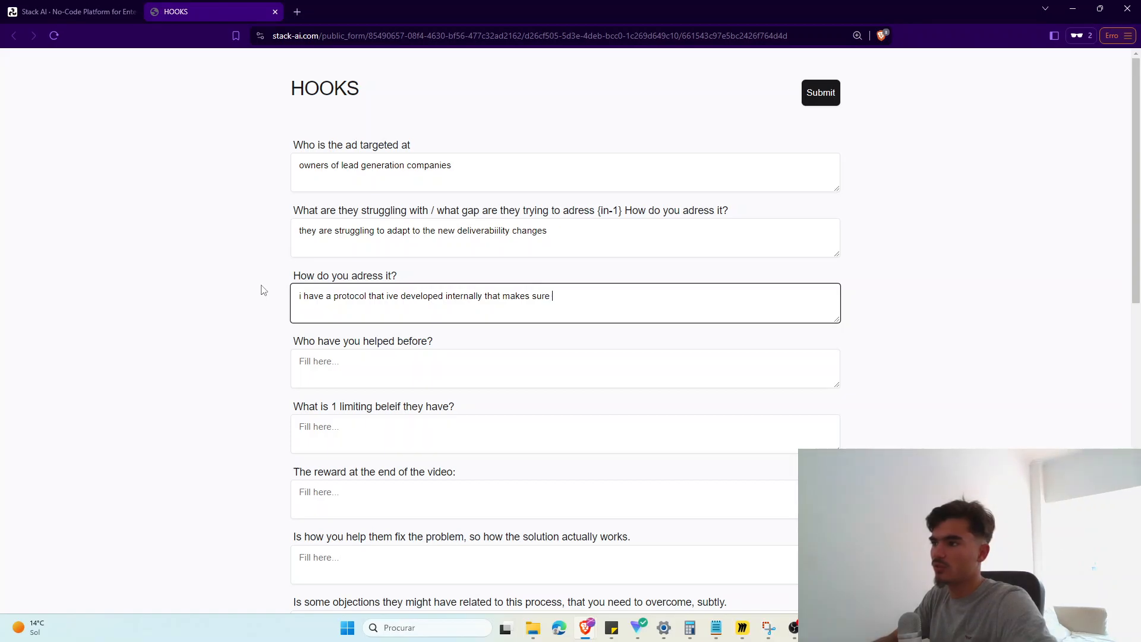
text(deliverability is always 100%)
key(Tab)
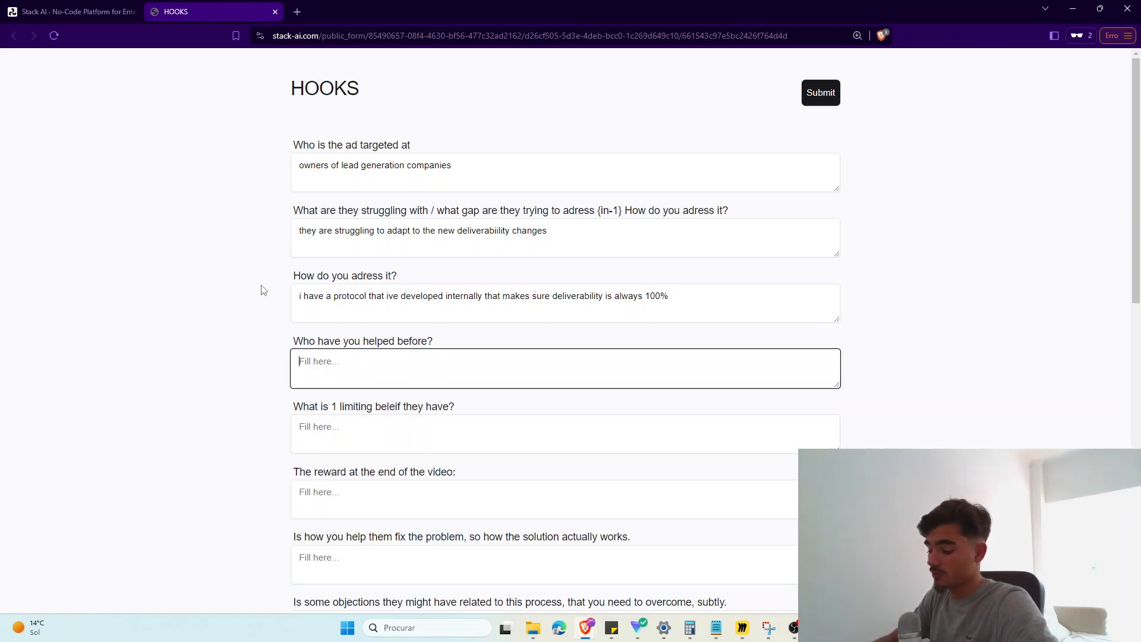
Step: Answer the question about who has been helped before with "xyz 1"
text(lead )
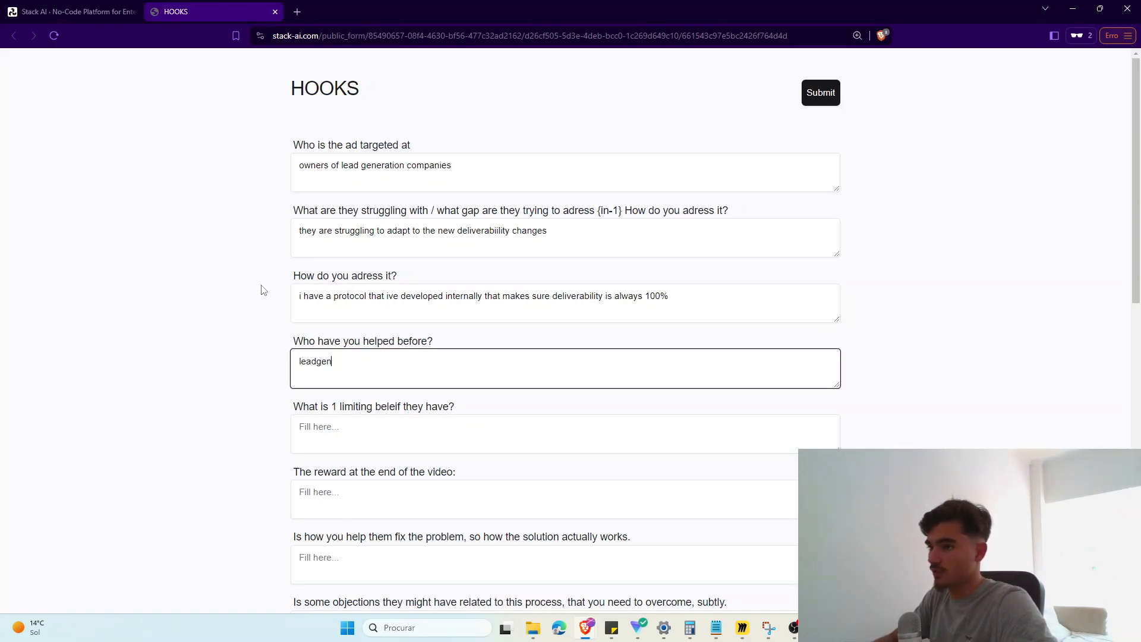
text(generation)
key(BackSpace)
key(BackSpace)
key(BackSpace)
key(BackSpace)
key(BackSpace)
key(BackSpace)
key(BackSpace)
key(BackSpace)
key(Tab)
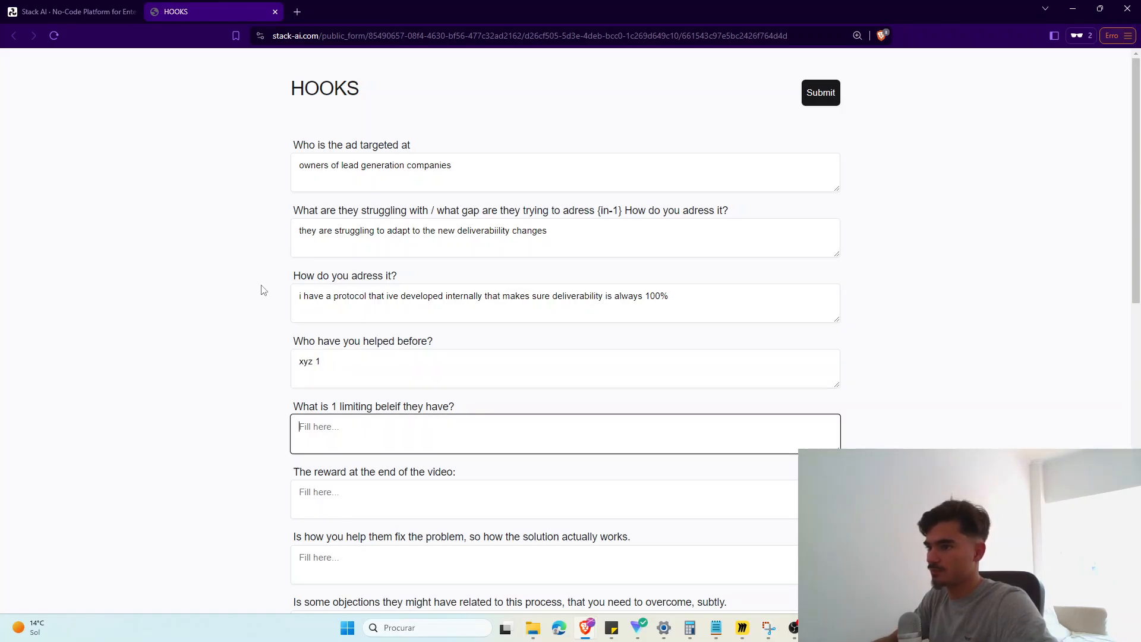
Step: Enter "they don´t think its possible to have 100% deliverability" as the one limiting belief
text(they don)
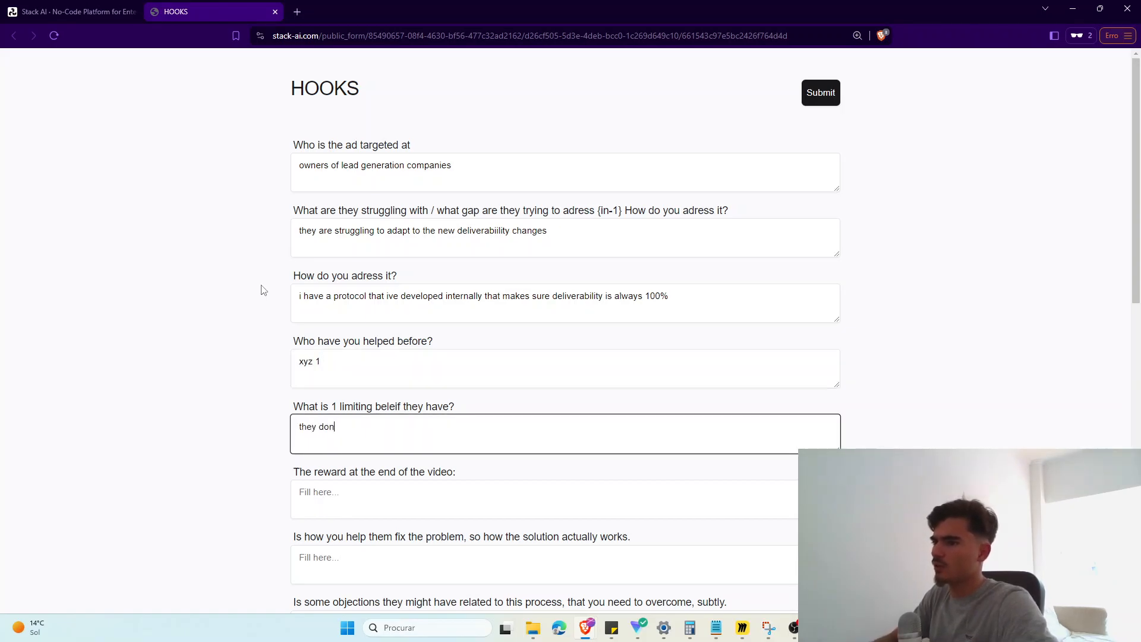
text(´t think its possib)
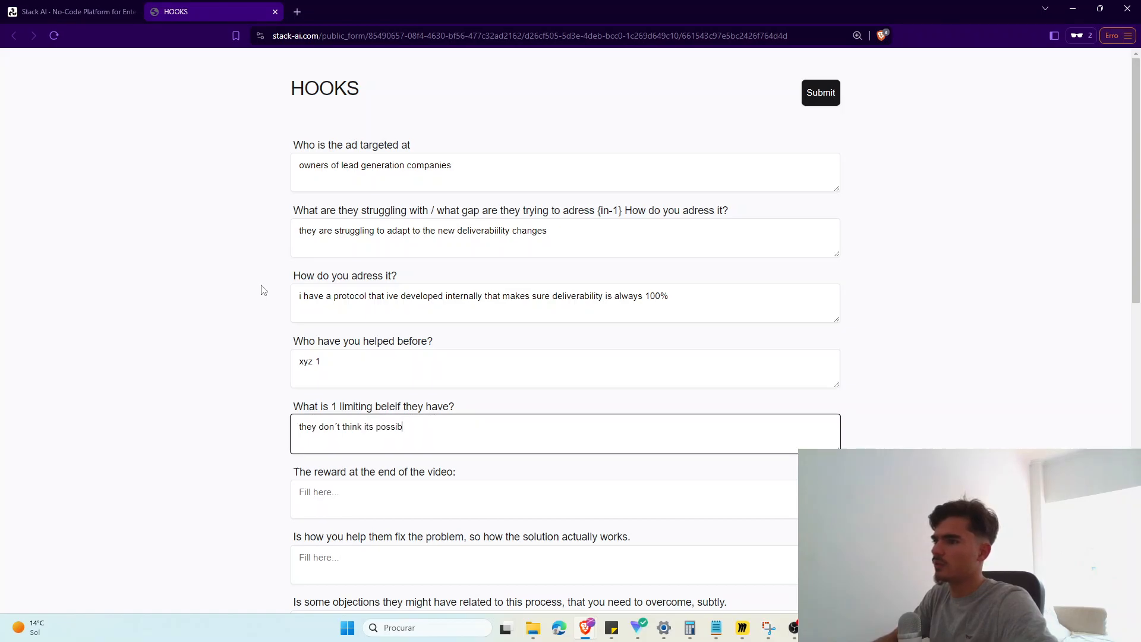
text(le to have 100% deliverability)
key(Tab)
Step: Enter "A full SOP on how they can do it by themselves" as the reward at the end of the video
text(A full do)
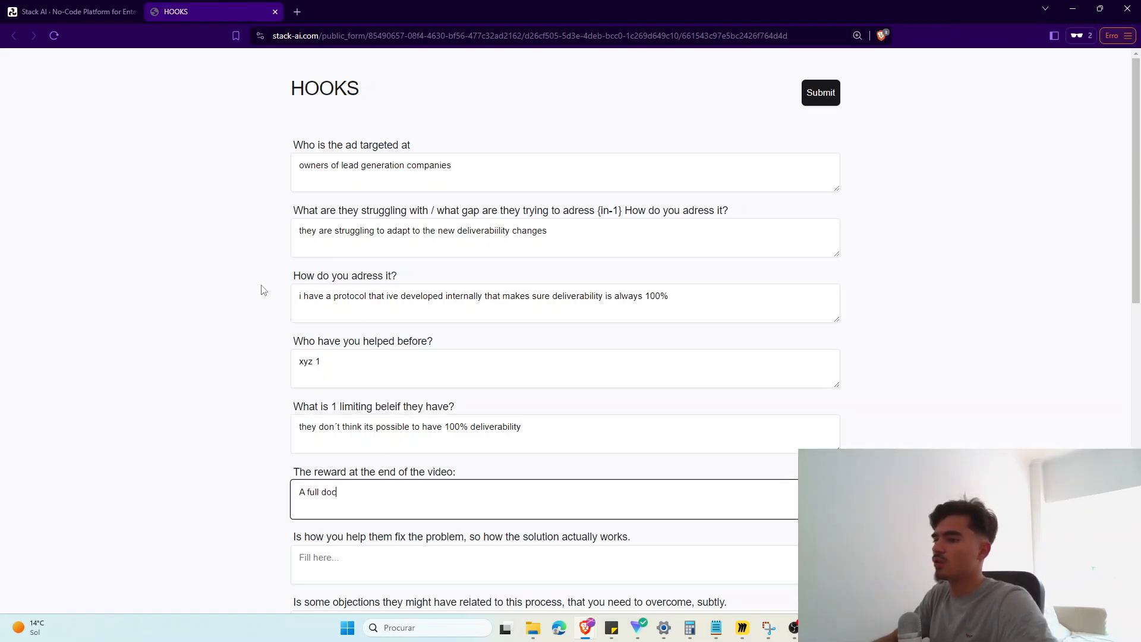
text(SOP on how they can do it by themselves)
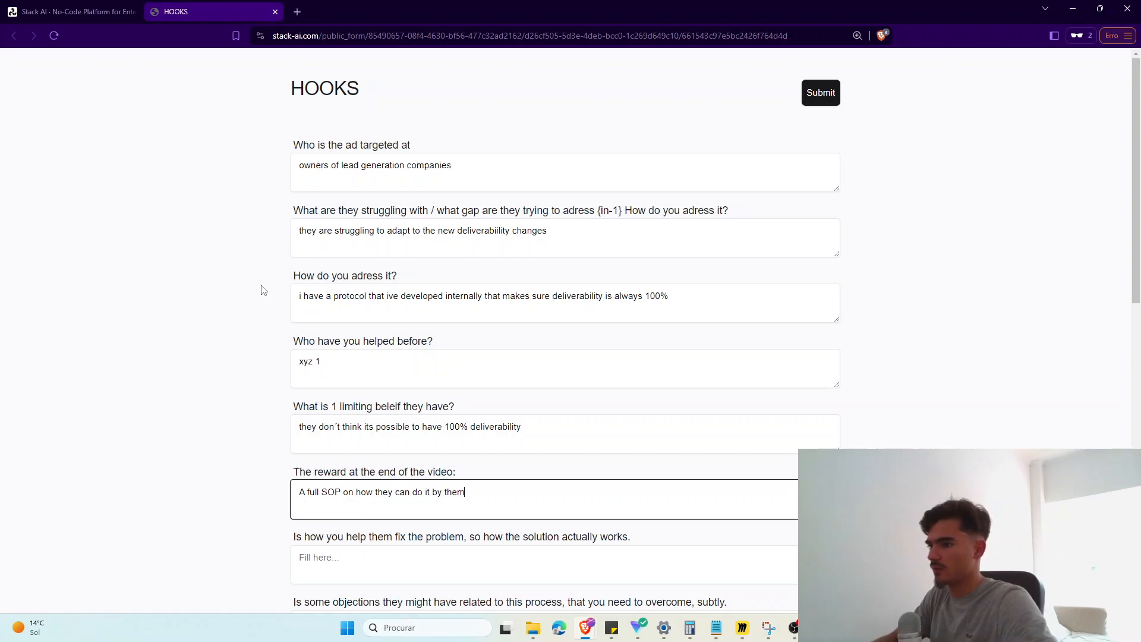
click(279, 372)
scroll(278, 372, down, 3)
drag(279, 372, 283, 367)
click(318, 380)
click(239, 367)
scroll(239, 367, down, 1)
Step: Describe how the solution works as "3 step implementation -- transfer domains to our system, code something in them, add a layer of security"
click(311, 342)
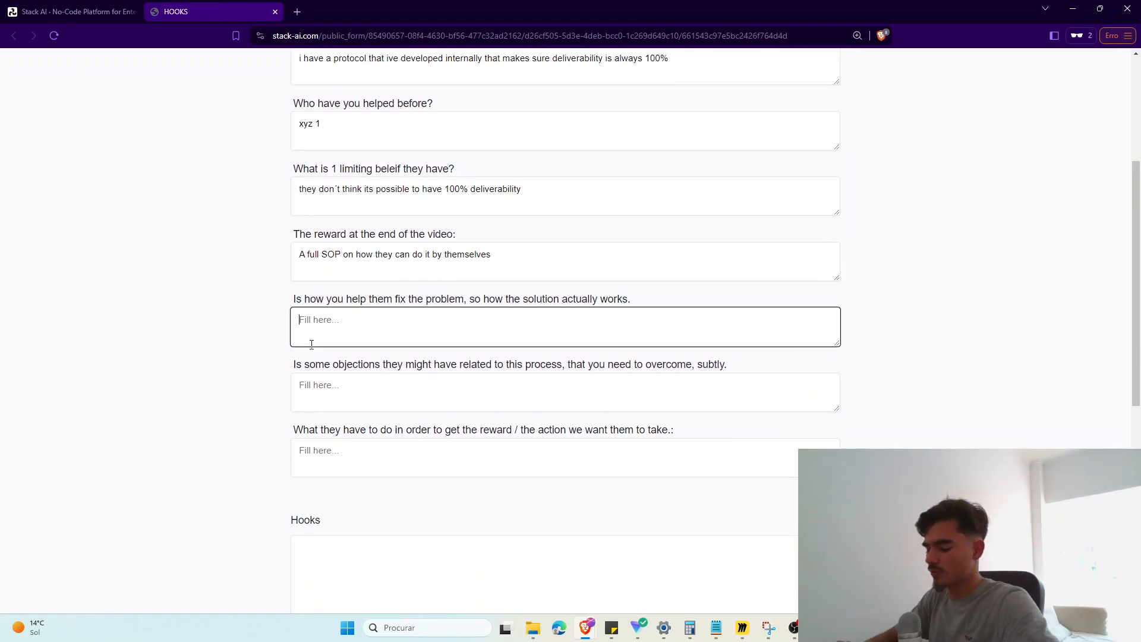
text(3 step implementation -- )
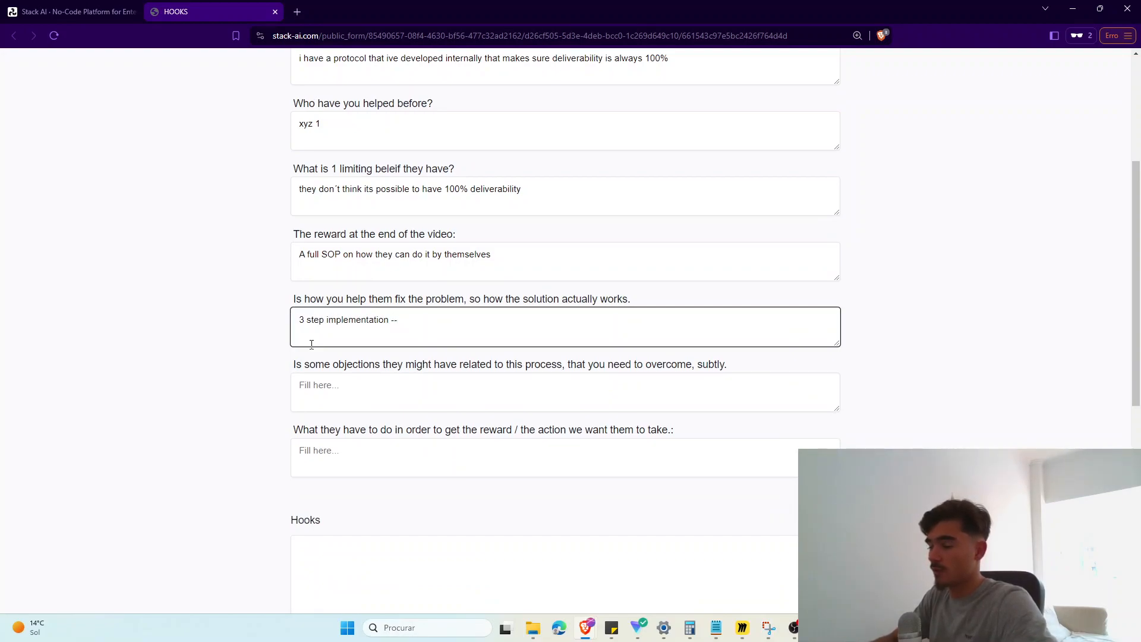
text(transfer domains)
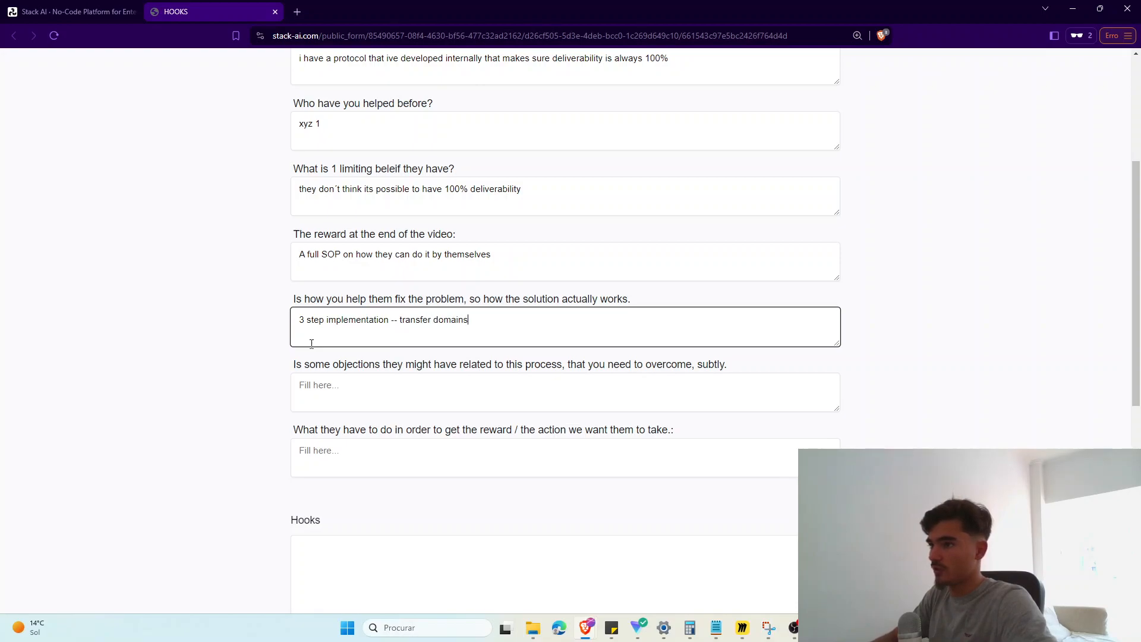
text( to our system,)
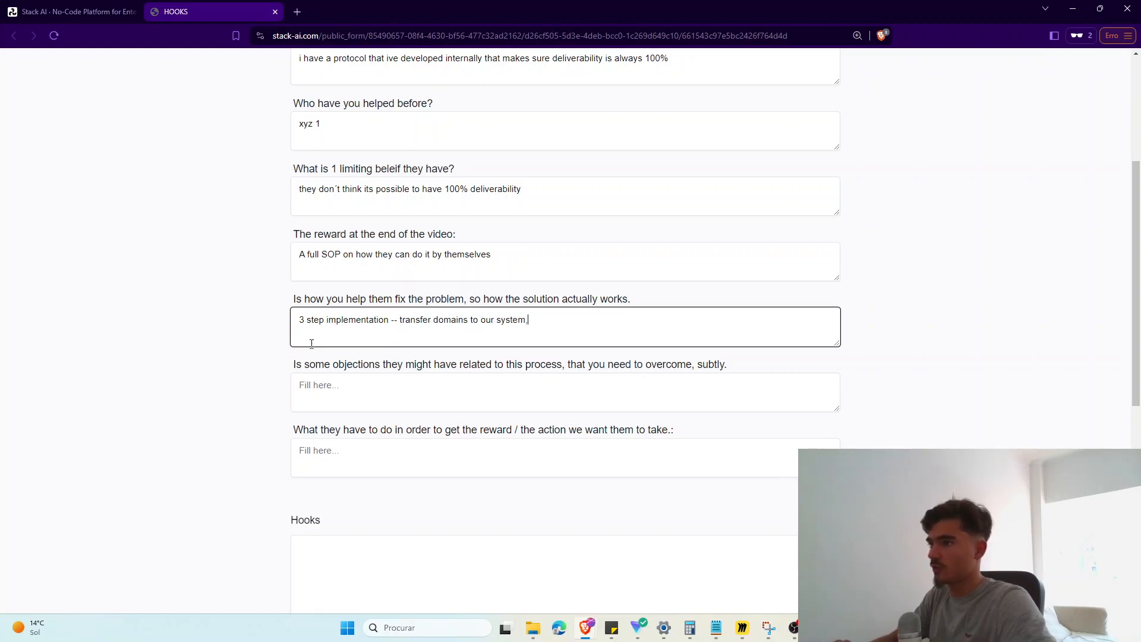
text( code something in them, add a layer of security)
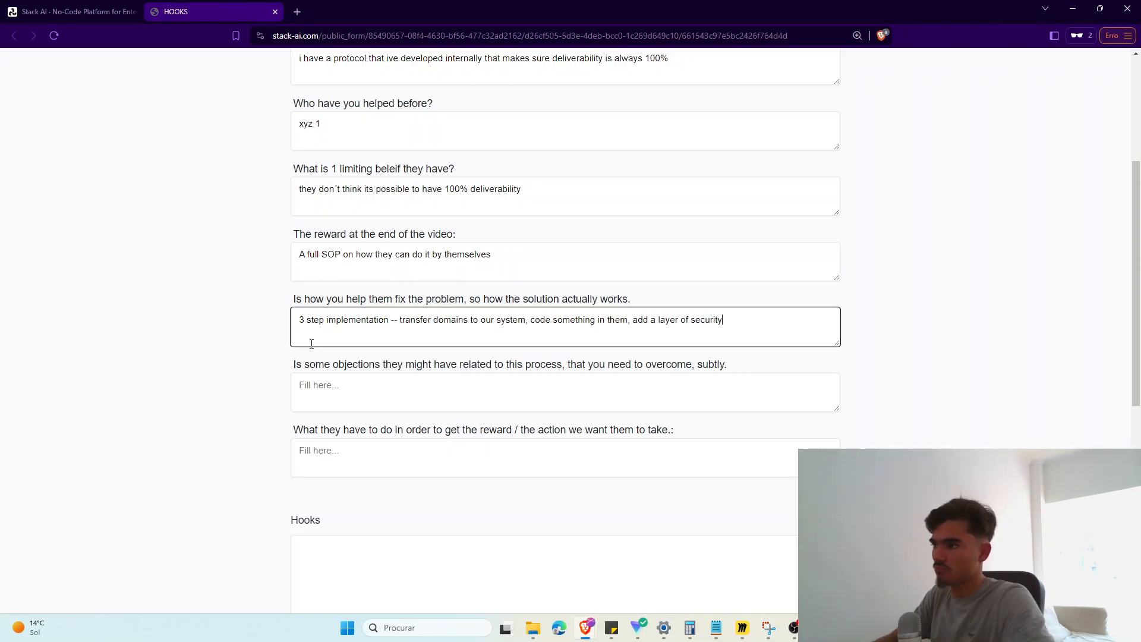
key(Tab)
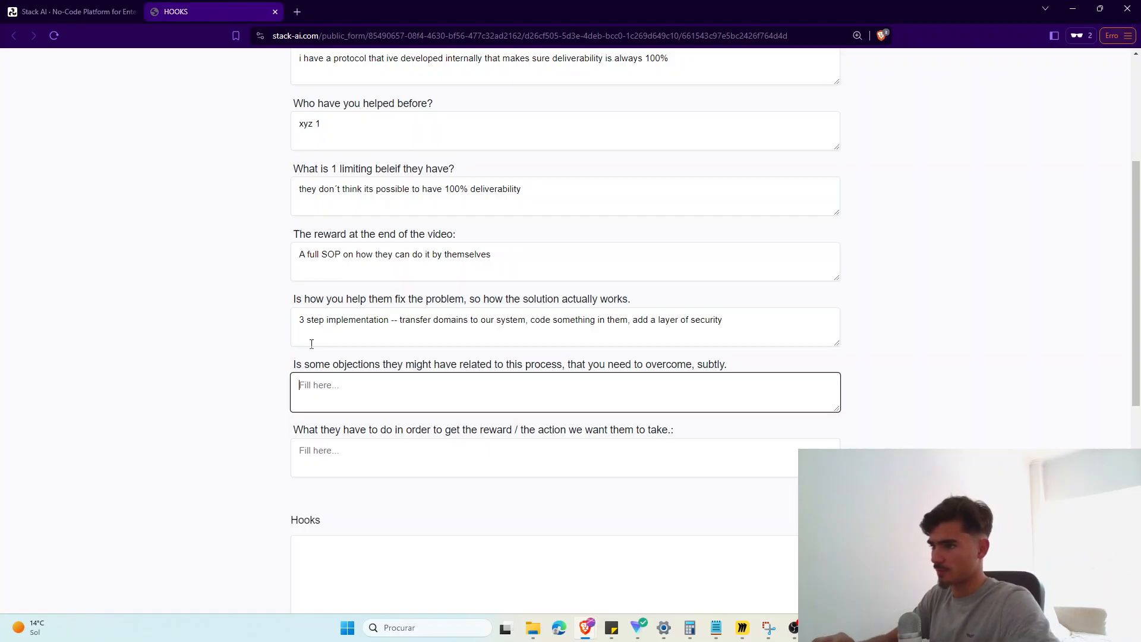
Step: Enter the objections answer "They don´t trust that this will work, and are concerned what will happen if their deliverability fails because they delegated it to another company"
text(They don´t trust t)
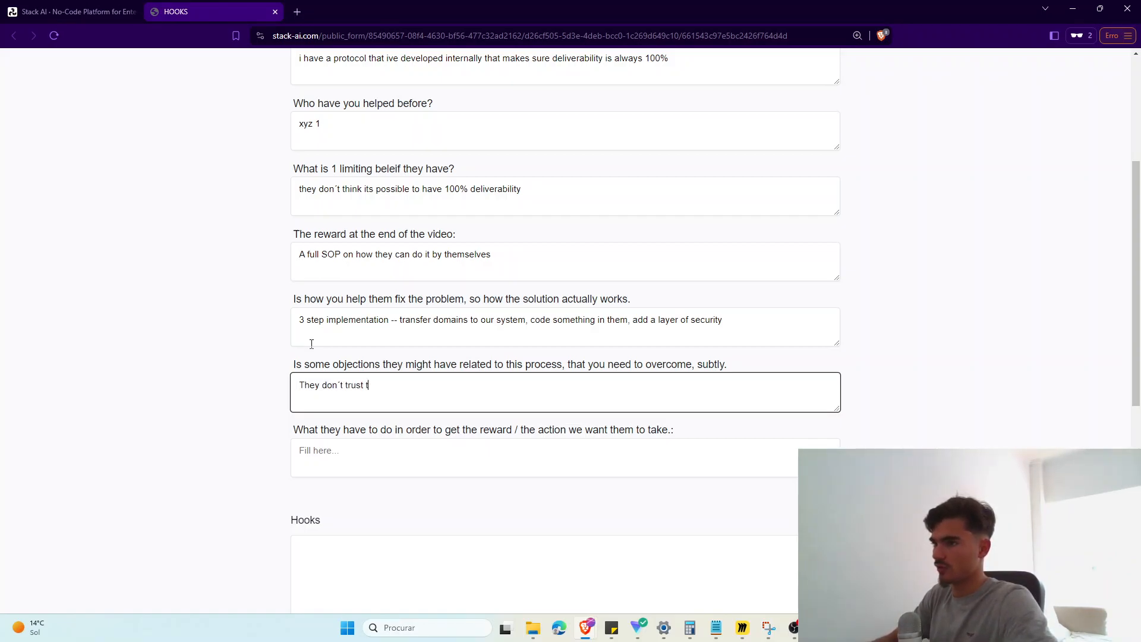
text(hat another c)
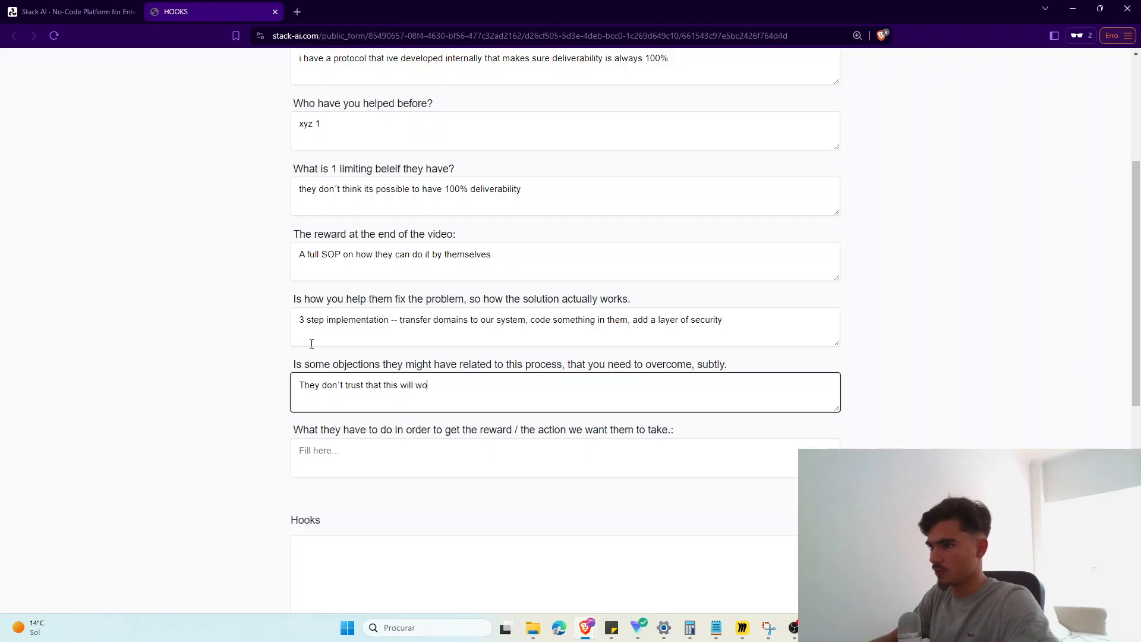
text(rned wh)
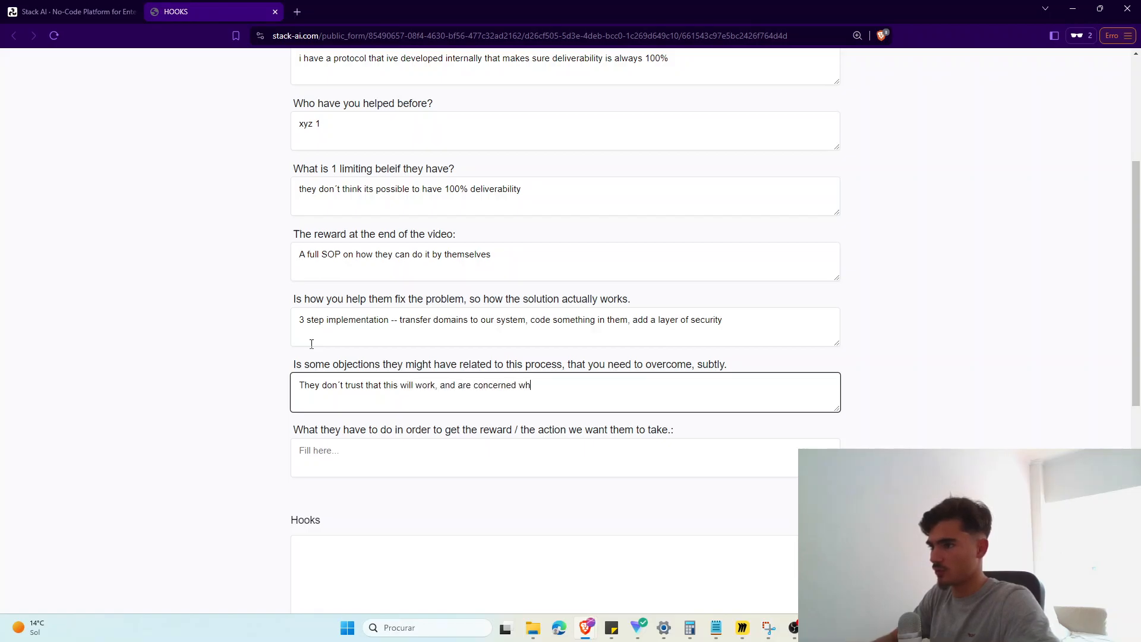
text(at will happen if they)
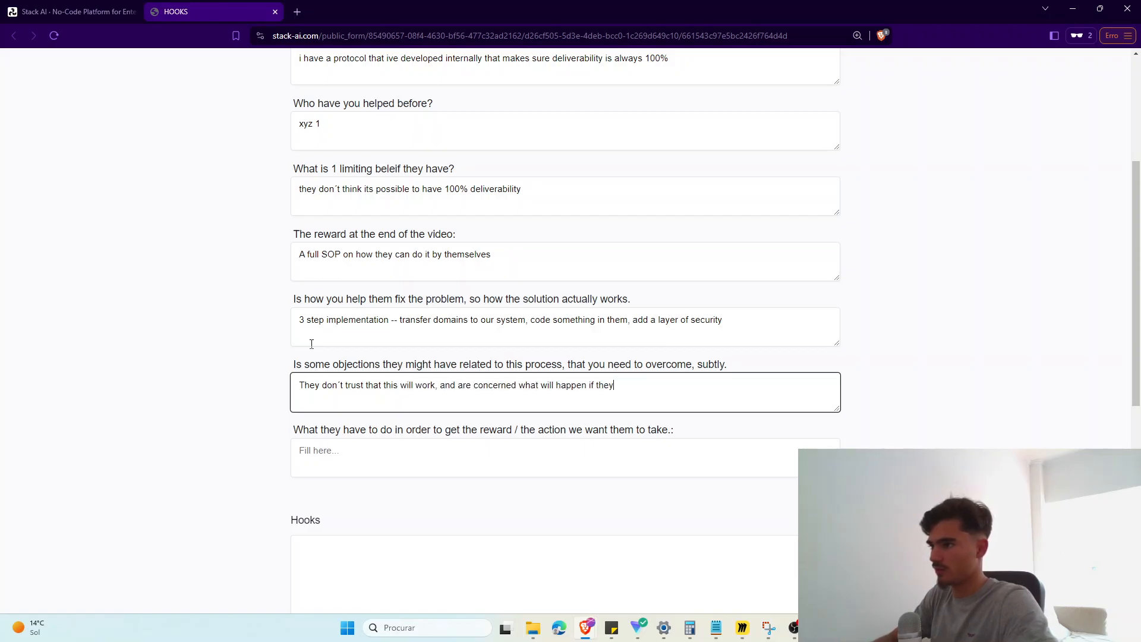
key(BackSpace)
text(ir deliverability fails because they d)
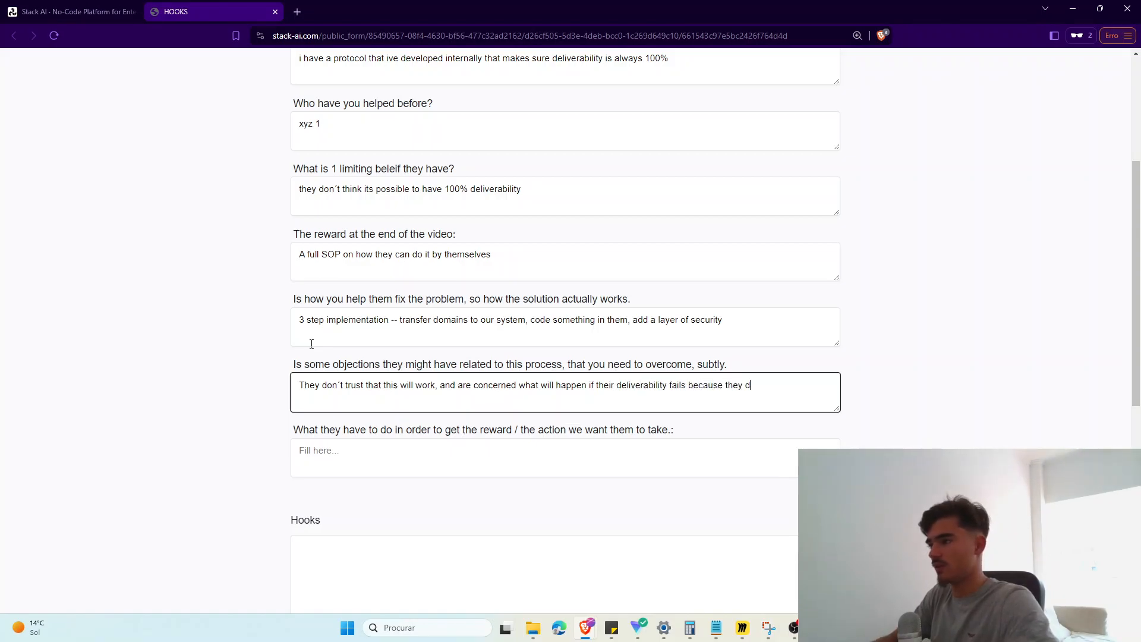
text(elegated it to another company)
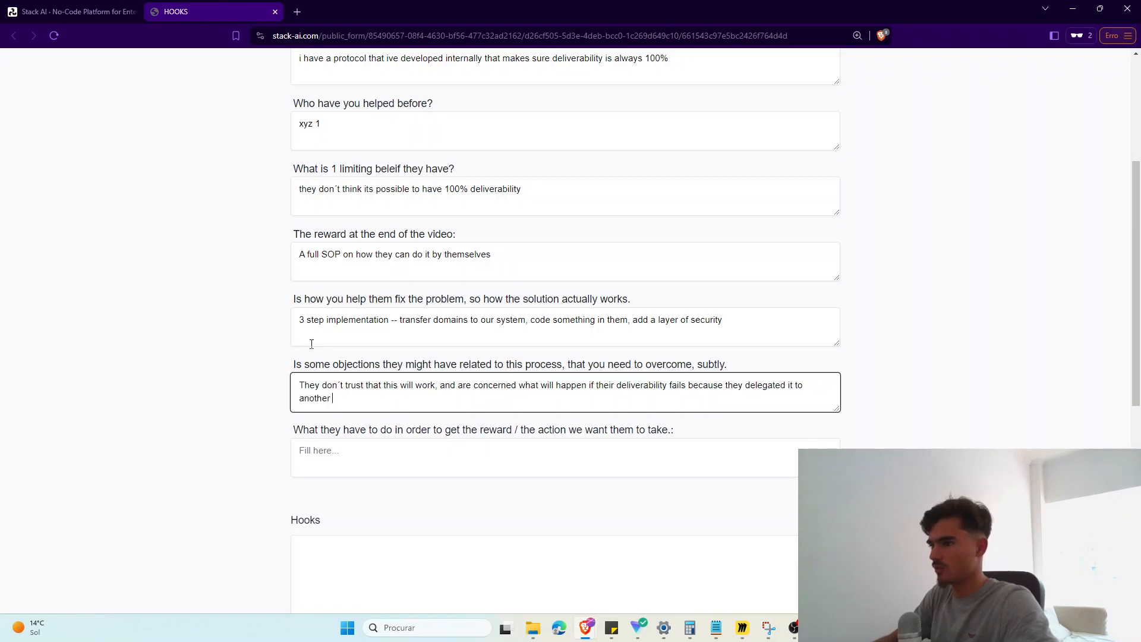
key(Tab)
Step: Enter Comment the word "deliverability as the action needed to get the reward, and submit the form
text(Comment the word "deliverability)
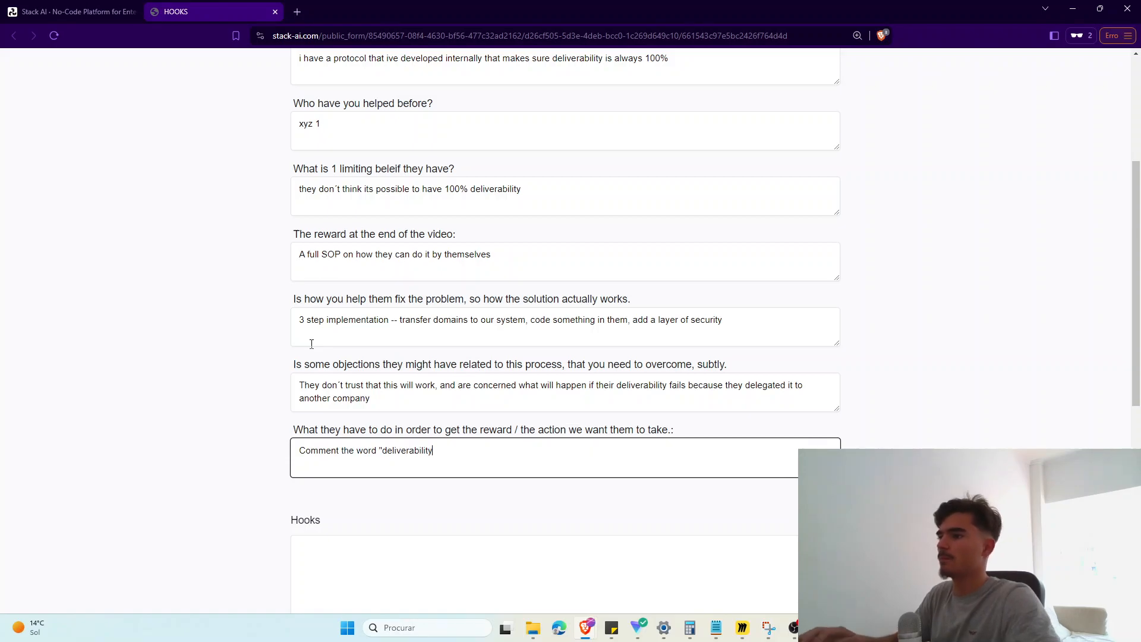
scroll(869, 348, up, 4)
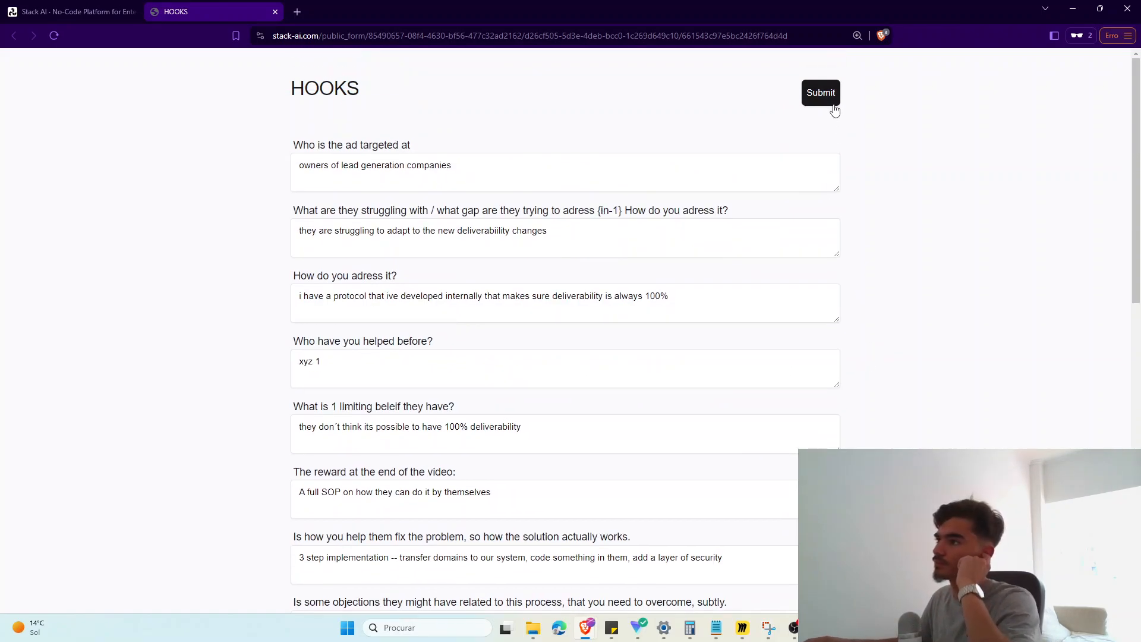
click(822, 83)
Step: Read through the generated Hooks and Body texts, checking the opening, the three-step explanation and the objection handling
scroll(463, 247, down, 5)
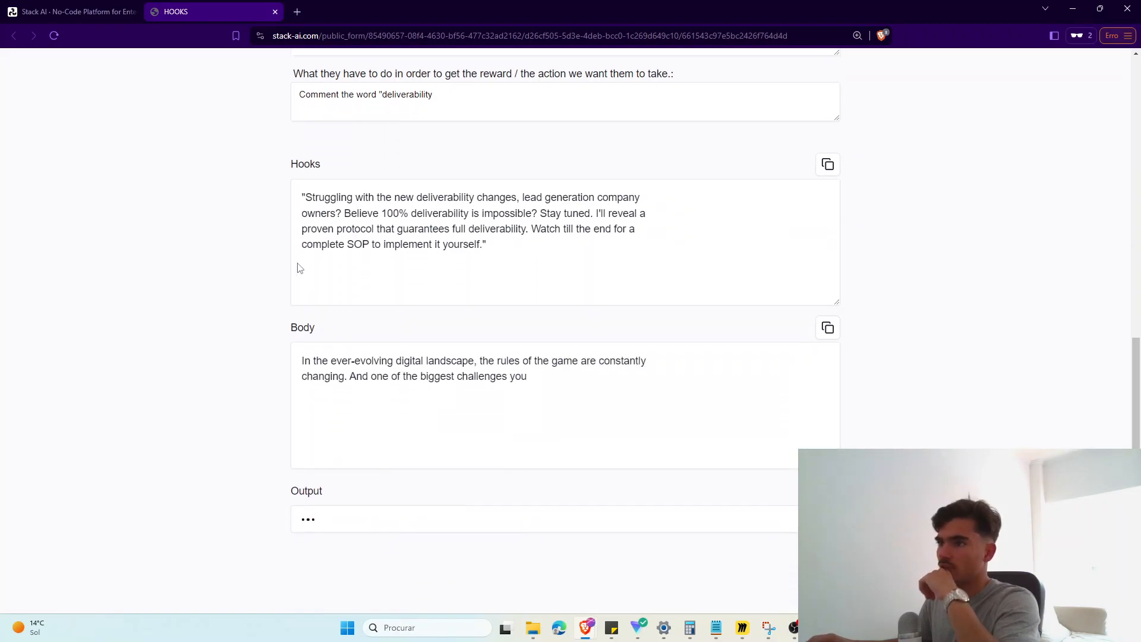
drag(342, 215, 306, 198)
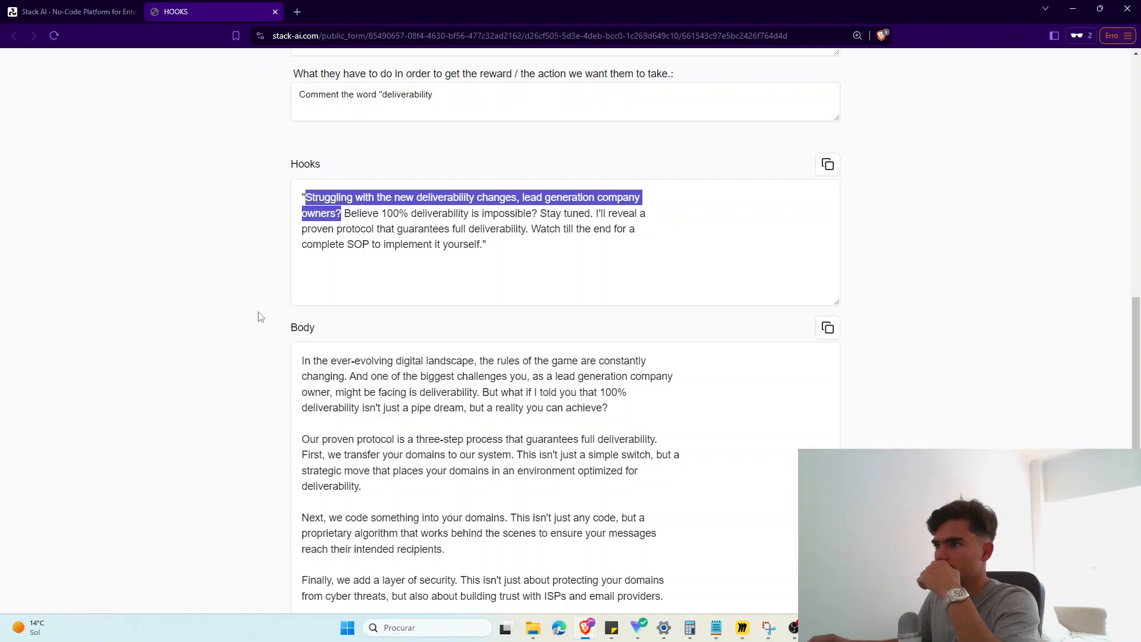
scroll(258, 317, down, 3)
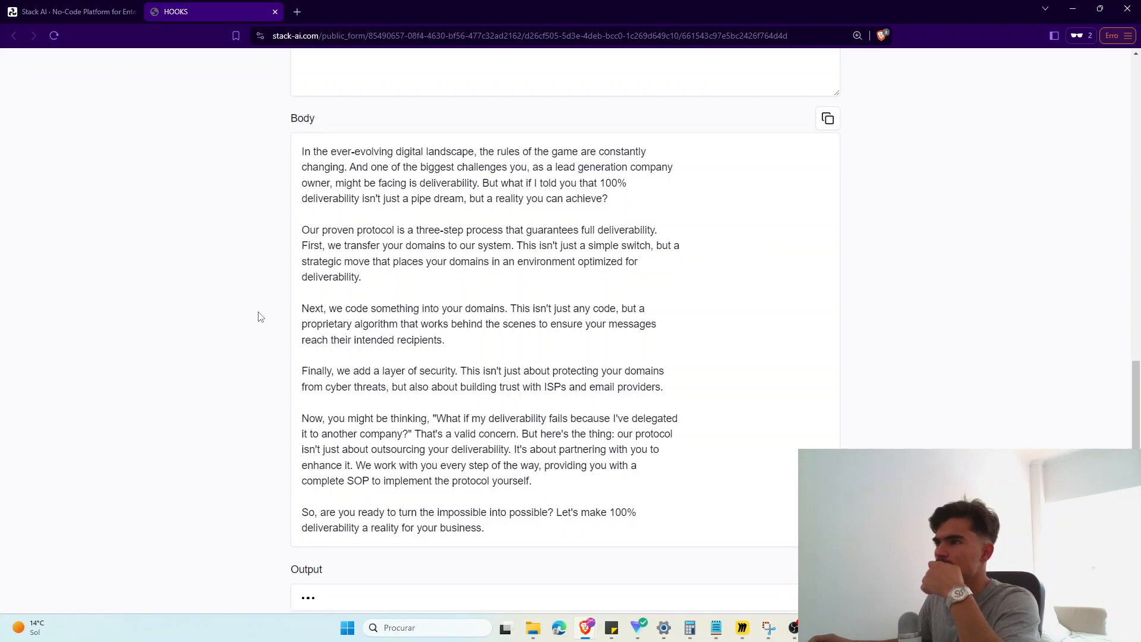
drag(608, 198, 303, 154)
scroll(293, 186, down, 2)
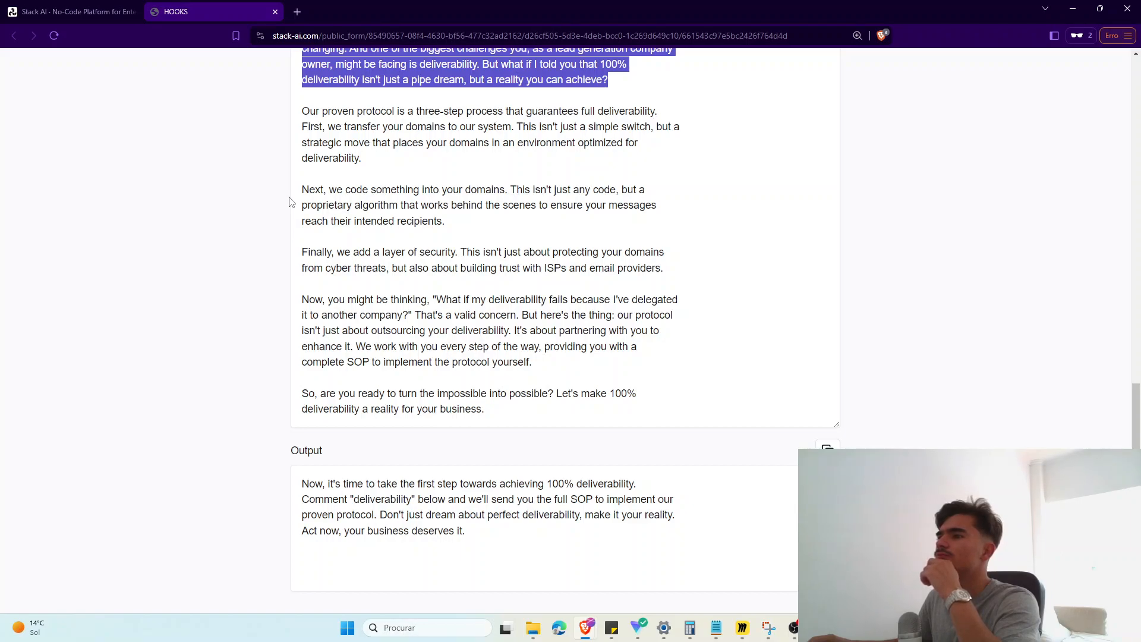
scroll(291, 202, down, 1)
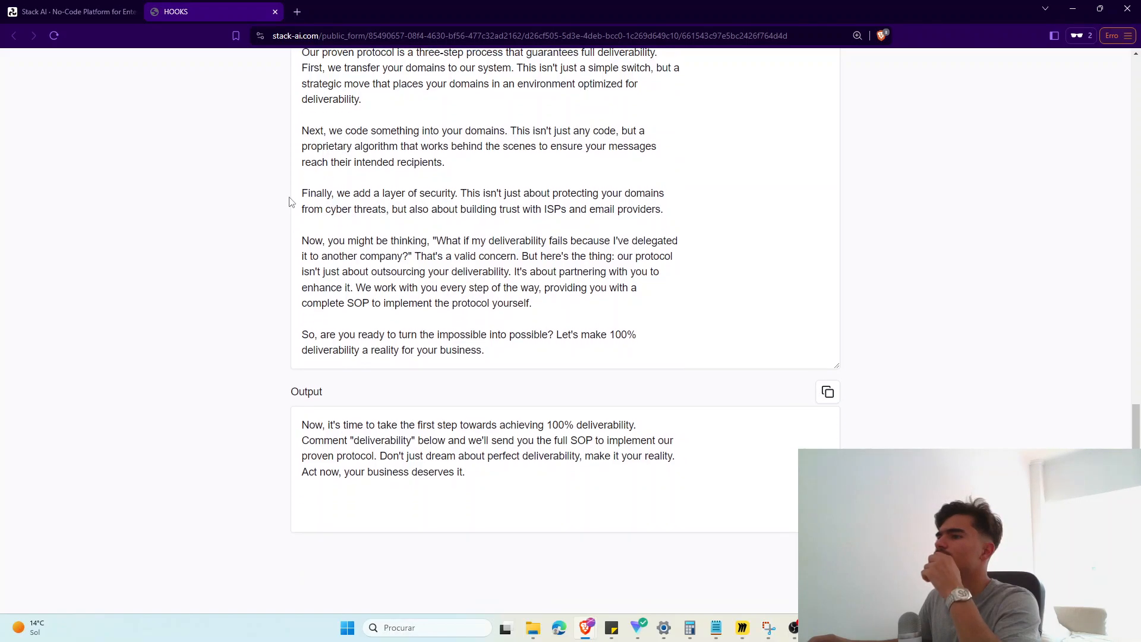
drag(532, 304, 373, 272)
click(493, 335)
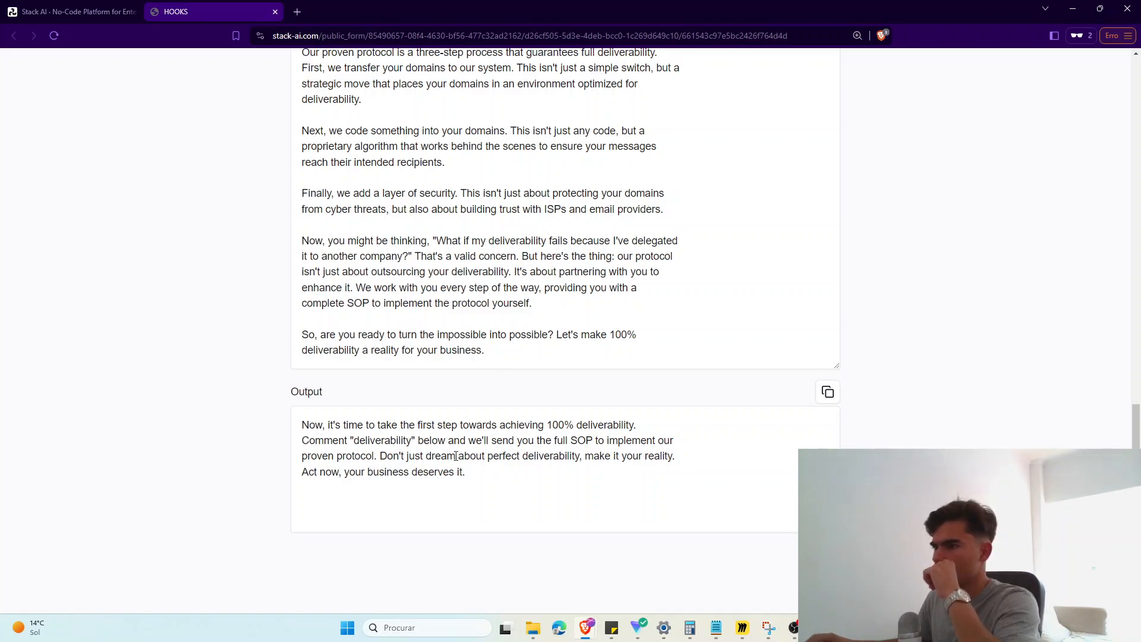
Step: Examine the call to action generated in the Output field, especially its closing sentences
drag(495, 474, 441, 457)
click(489, 481)
double_click(433, 471)
click(495, 480)
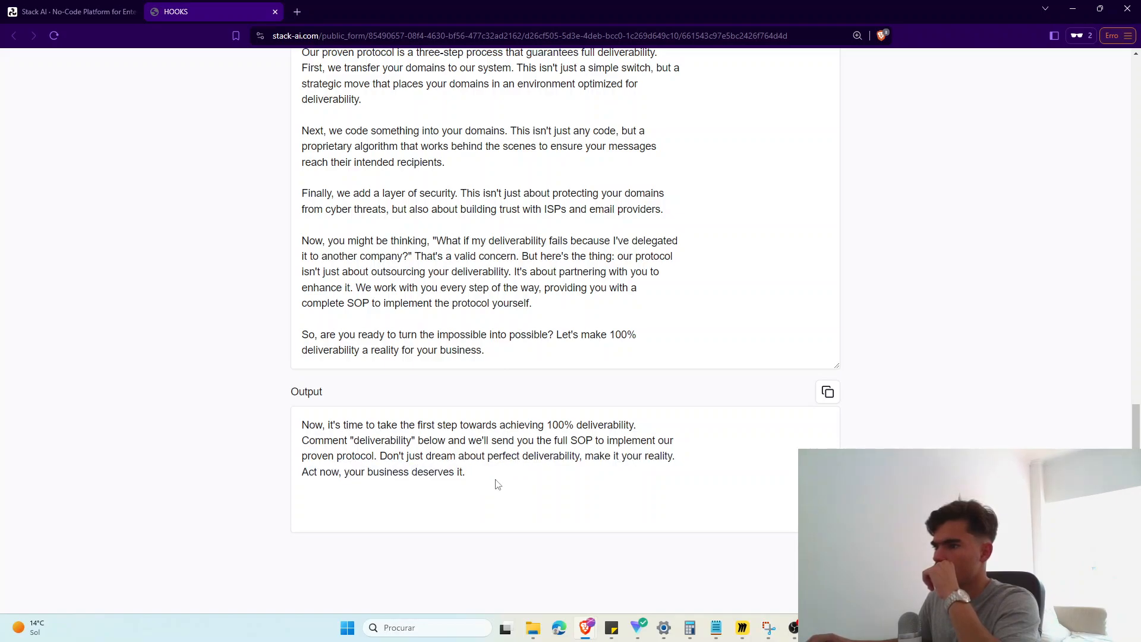
double_click(416, 456)
click(461, 471)
scroll(461, 471, up, 2)
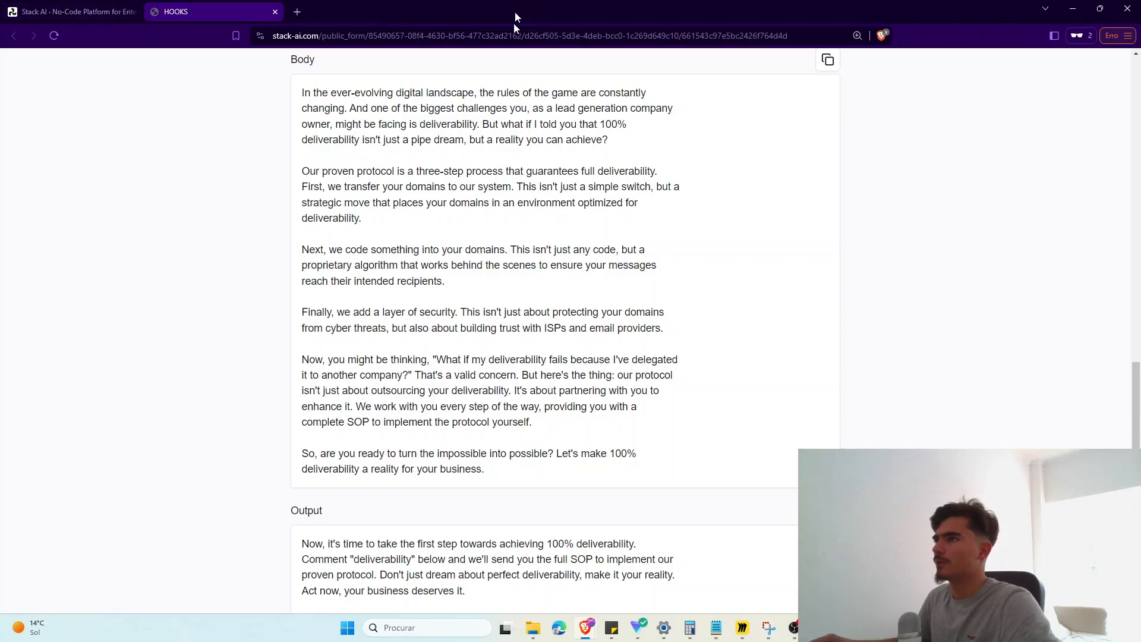
Step: Separate the HOOKS form into its own window beside the Stack AI window and reduce its zoom to 80%
drag(514, 12, 468, 63)
click(375, 28)
drag(395, 89, 855, 177)
drag(615, 89, 461, 30)
drag(958, 166, 849, 41)
scroll(867, 293, down, 4)
key(ctrl+minus)
key(ctrl+minus)
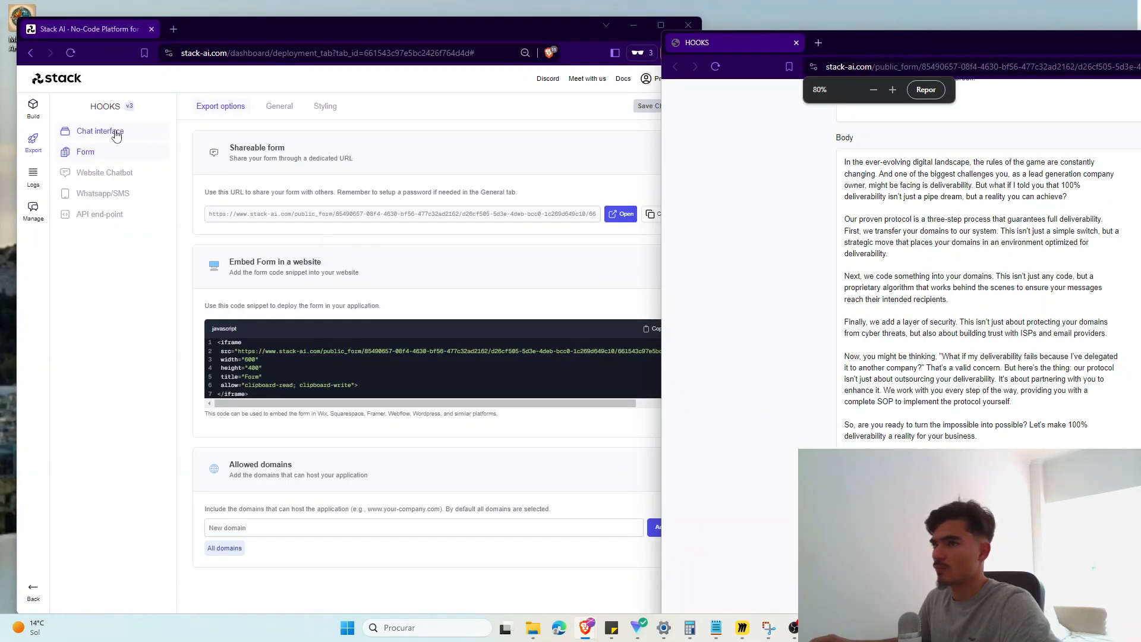
Step: Return to the HOOKS workflow builder and locate the instructions of the first OpenAI node, llm-1
click(33, 107)
scroll(805, 344, up, 5)
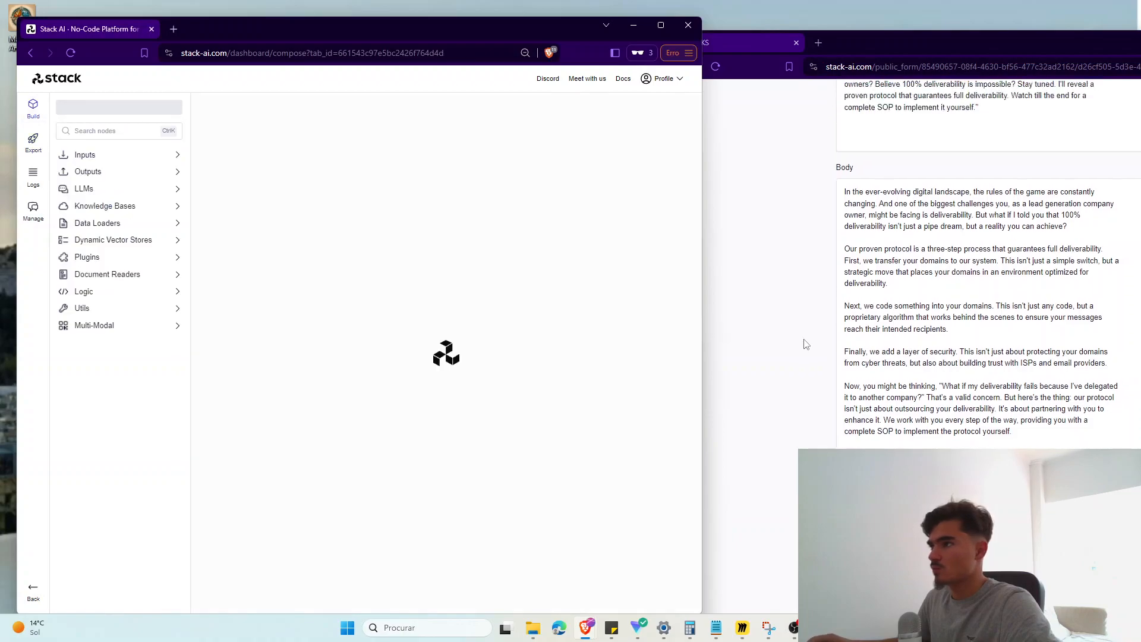
scroll(803, 352, up, 2)
scroll(802, 354, down, 3)
scroll(462, 367, up, 8)
drag(515, 377, 707, 465)
scroll(450, 222, down, 5)
Step: Append to llm-1's instructions "---" and: The hook must start like this "If you are (ICP) struggling with (Problem) then you´re gonna want to watch this video
click(450, 222)
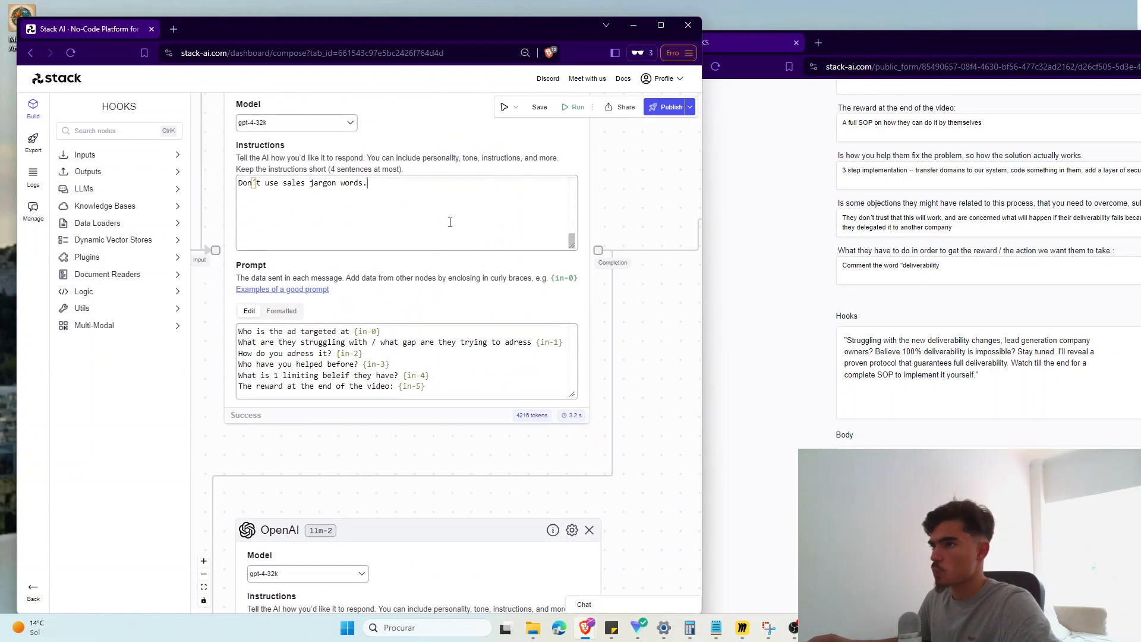
key(Return)
text(---)
key(Return)
key(Return)
text(The hook must start)
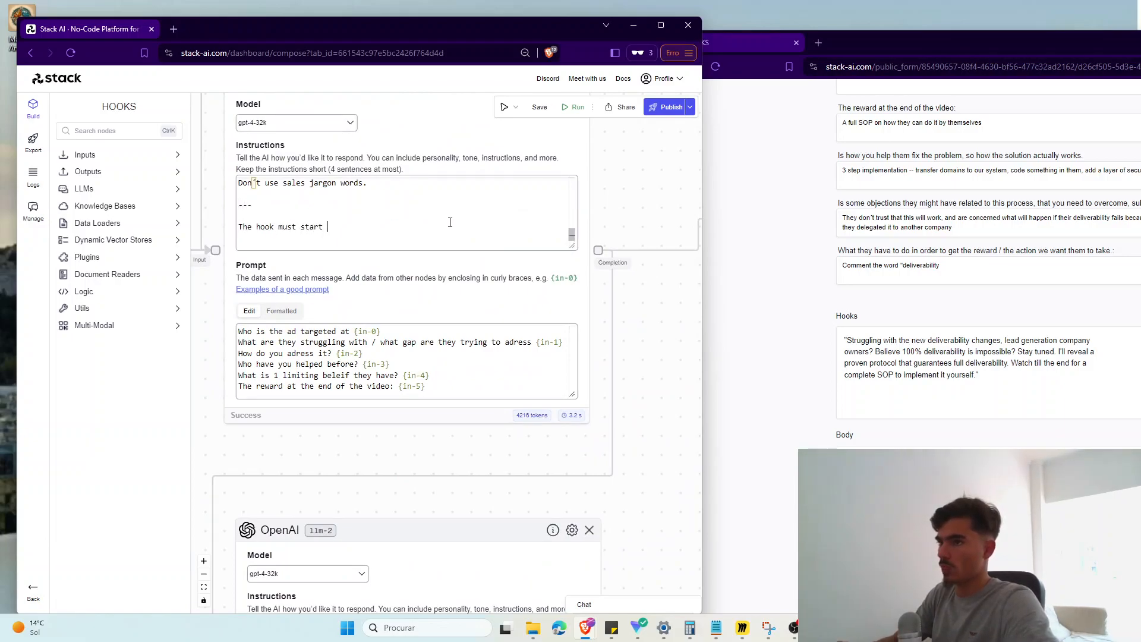
text( like this "If you are)
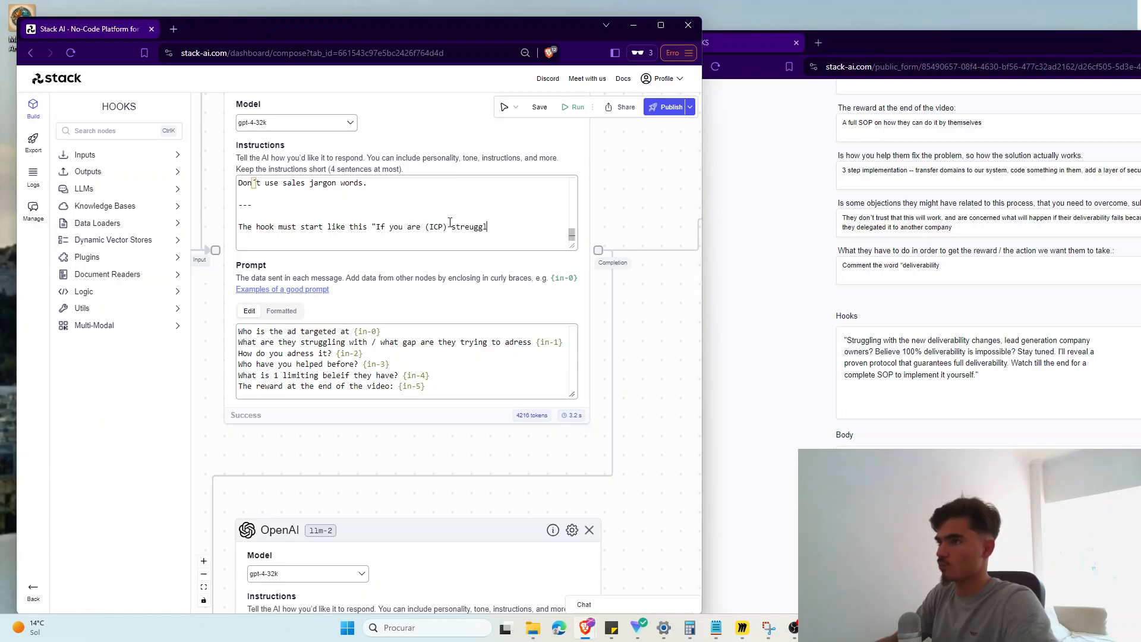
text((ICP) struggling with (Probl)
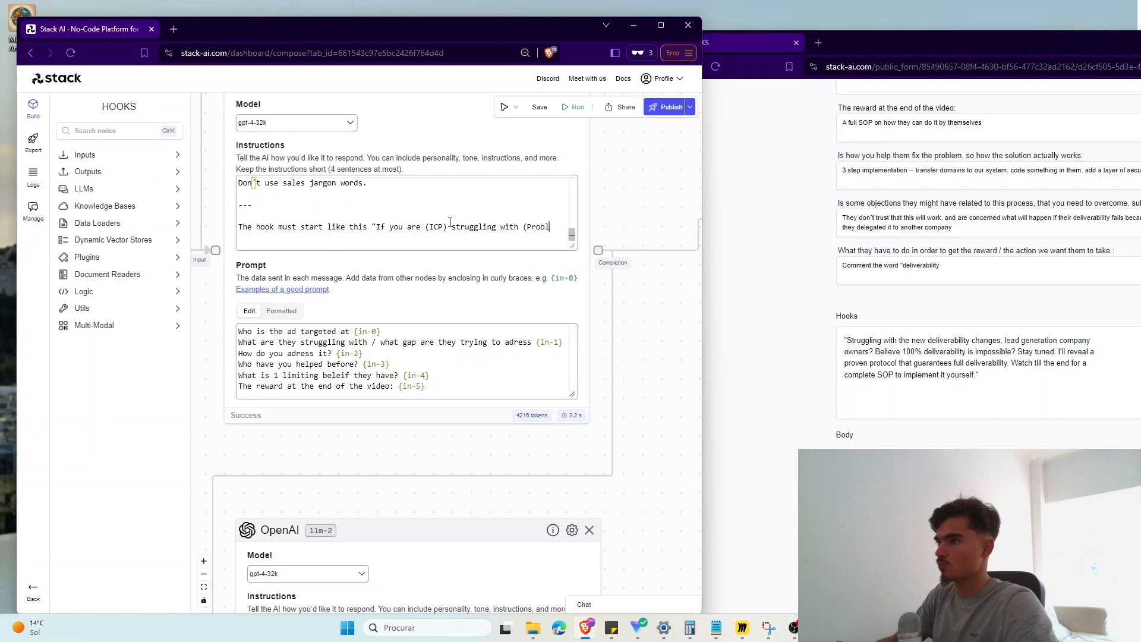
text(em) then you´re gonna wat)
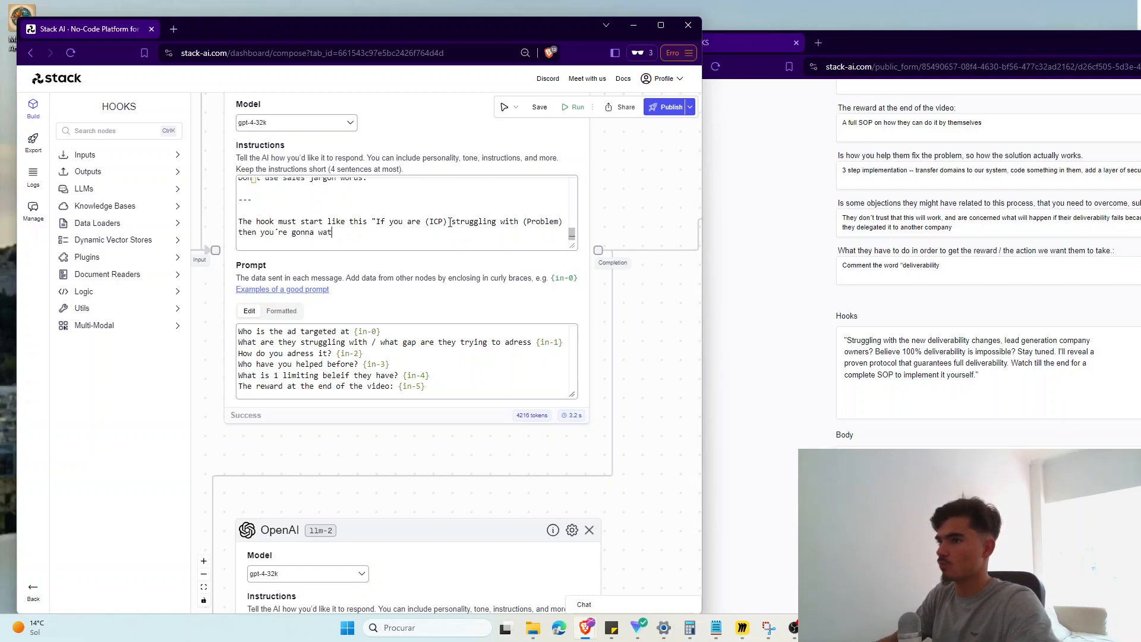
key(BackSpace)
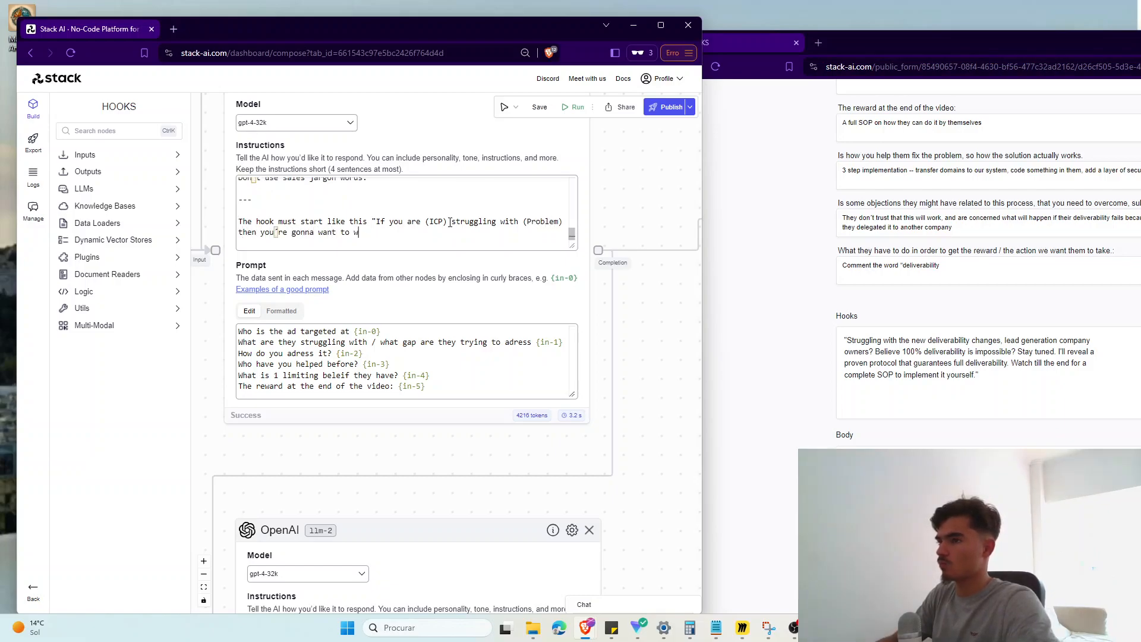
text(deo.)
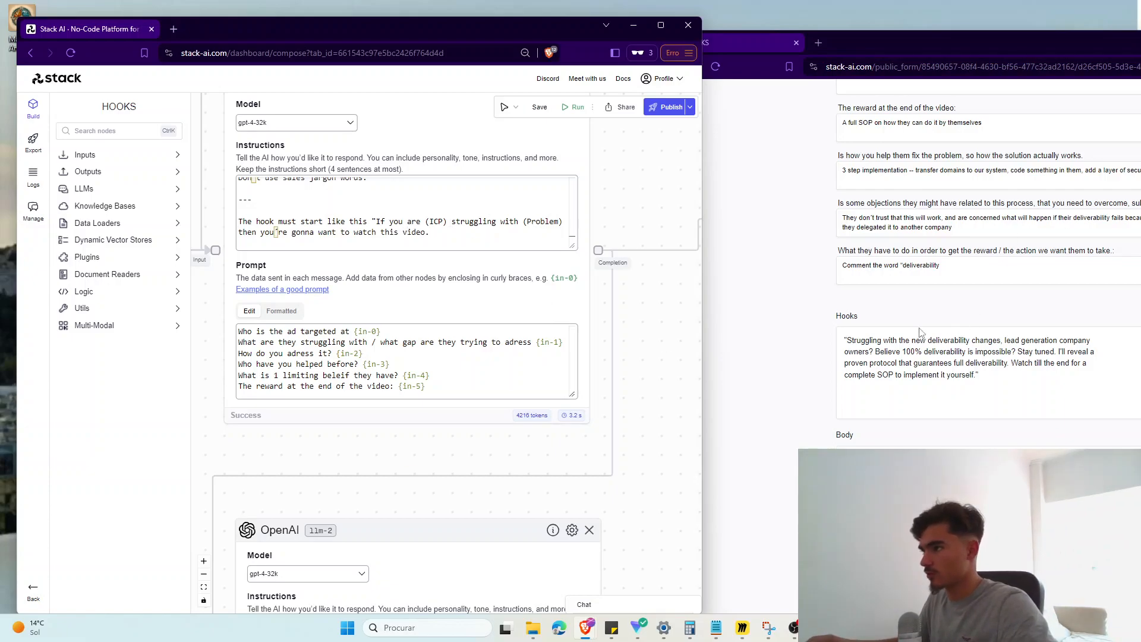
Step: Review the length requirement in llm-2's instructions against the Body text generated in the previous form run
scroll(592, 368, down, 6)
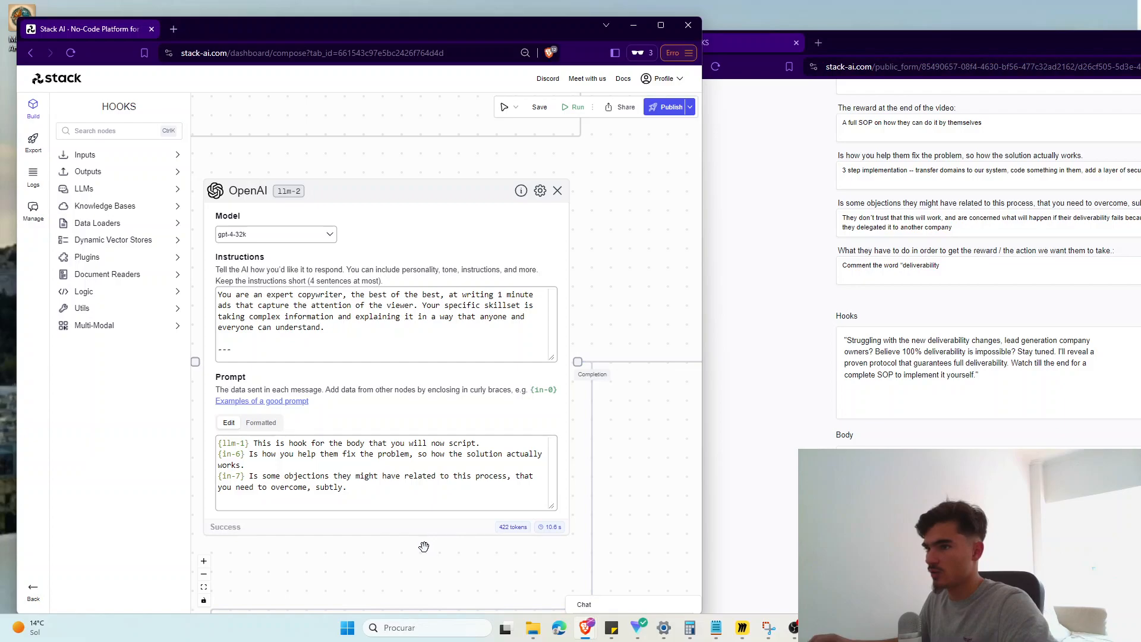
scroll(403, 321, down, 10)
scroll(403, 331, up, 3)
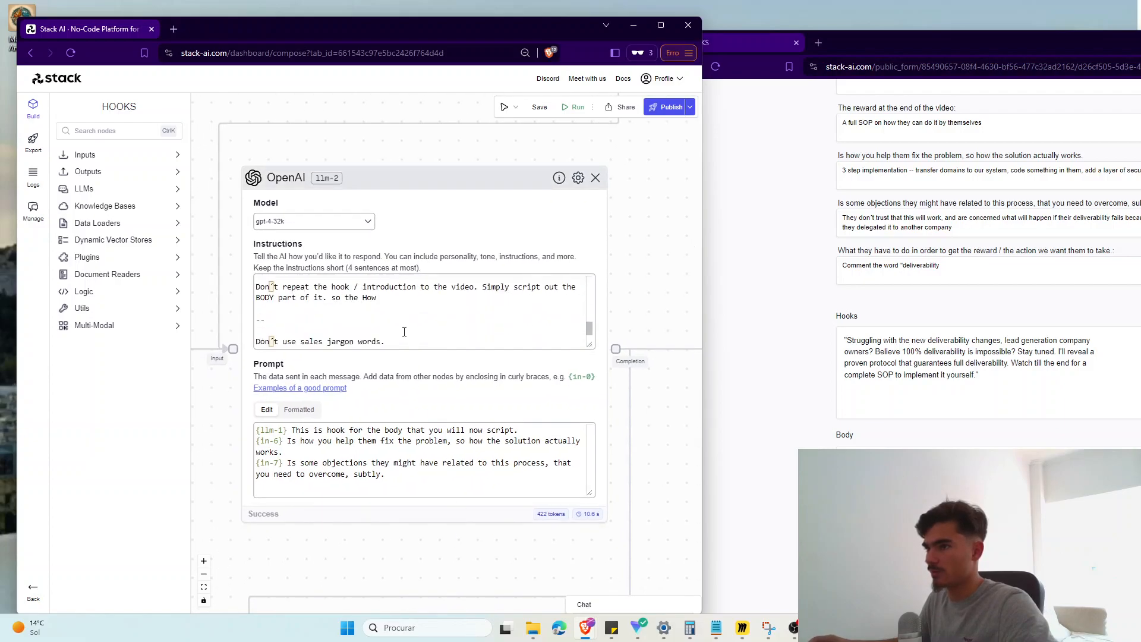
scroll(403, 331, down, 2)
scroll(402, 333, up, 6)
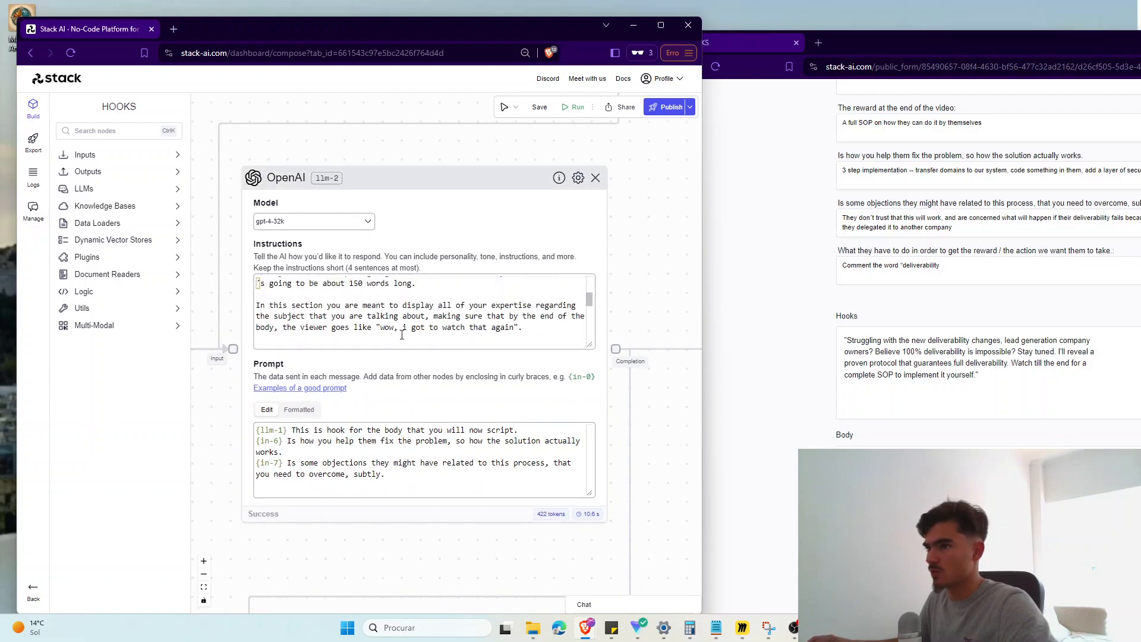
scroll(785, 437, down, 5)
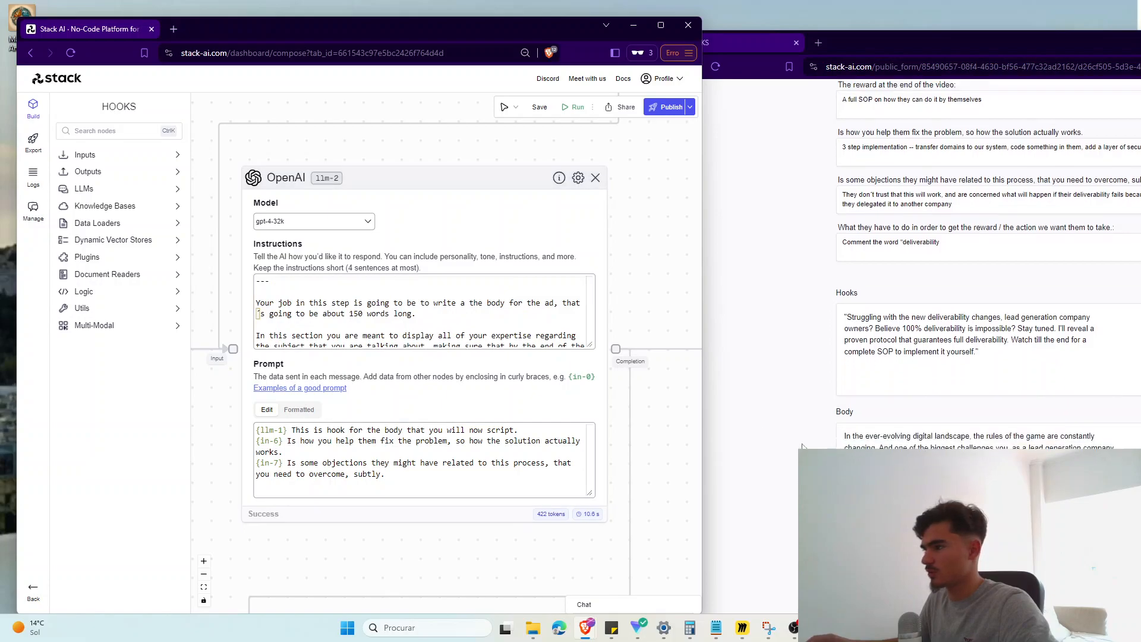
drag(988, 440, 843, 165)
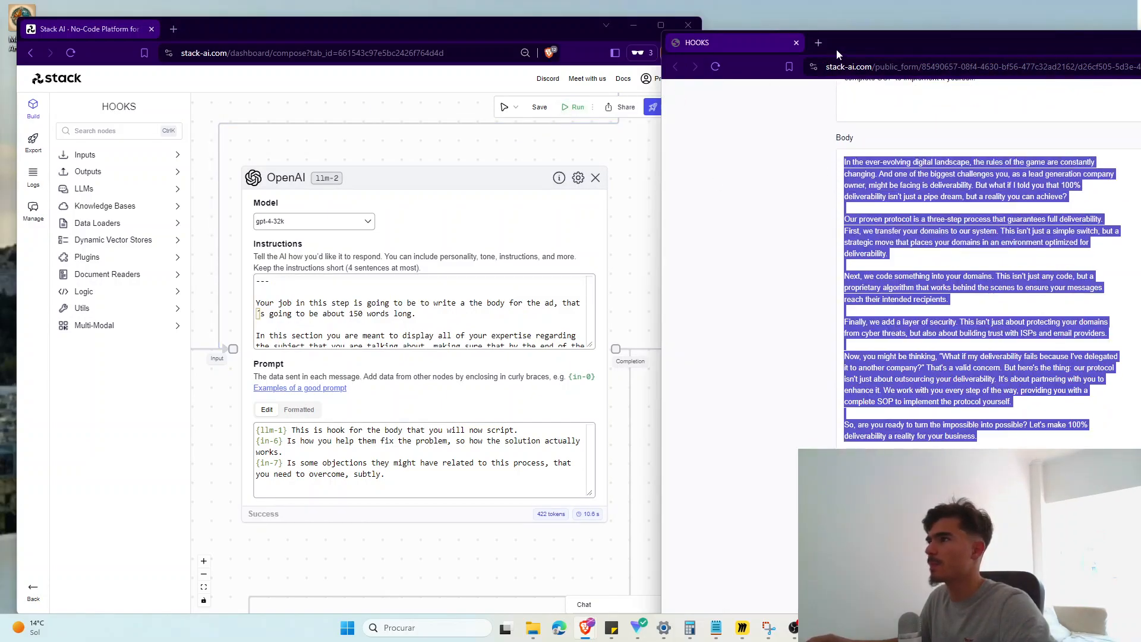
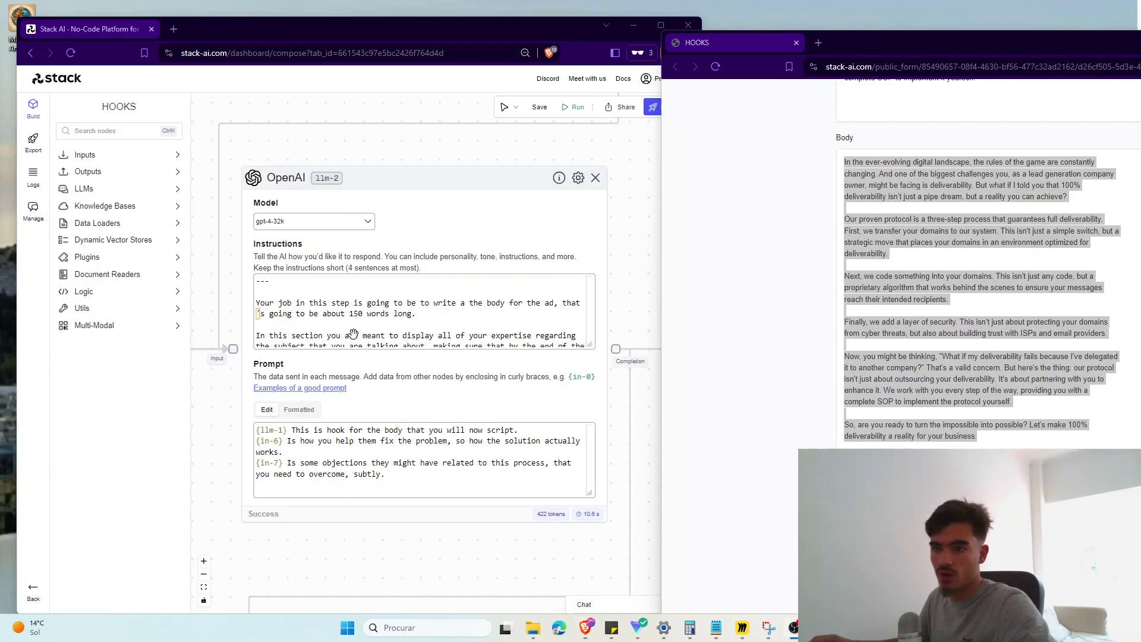
Step: Copy the llm-2 instruction about writing a body of about 150 words to the end of its prompt
triple_click(258, 303)
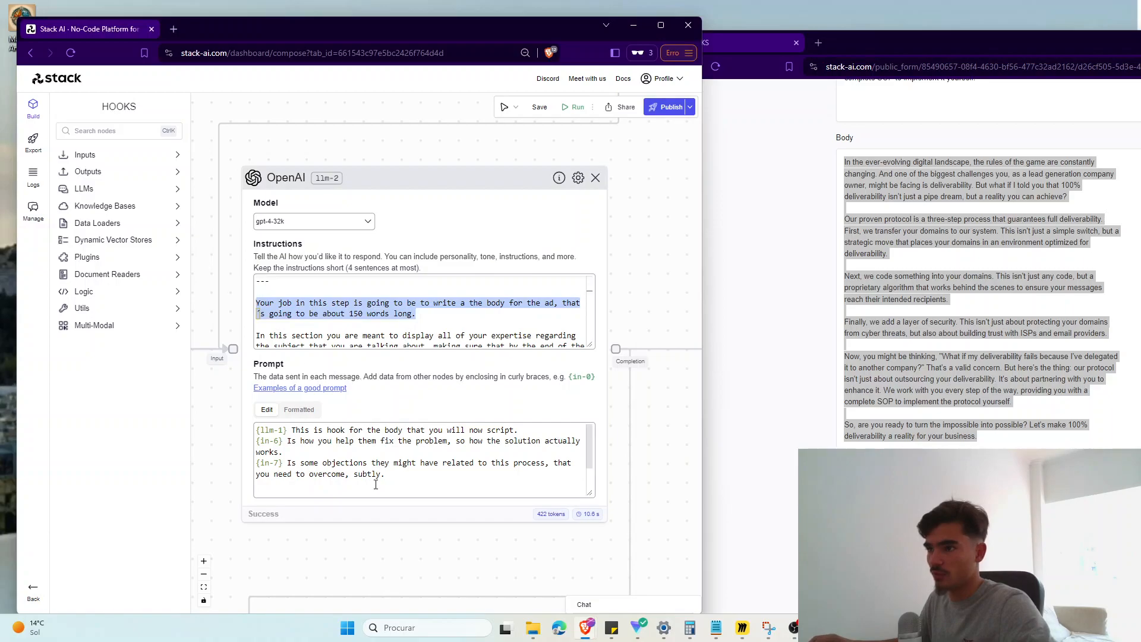
key(ctrl+c)
scroll(375, 484, down, 2)
click(373, 478)
key(ctrl+v)
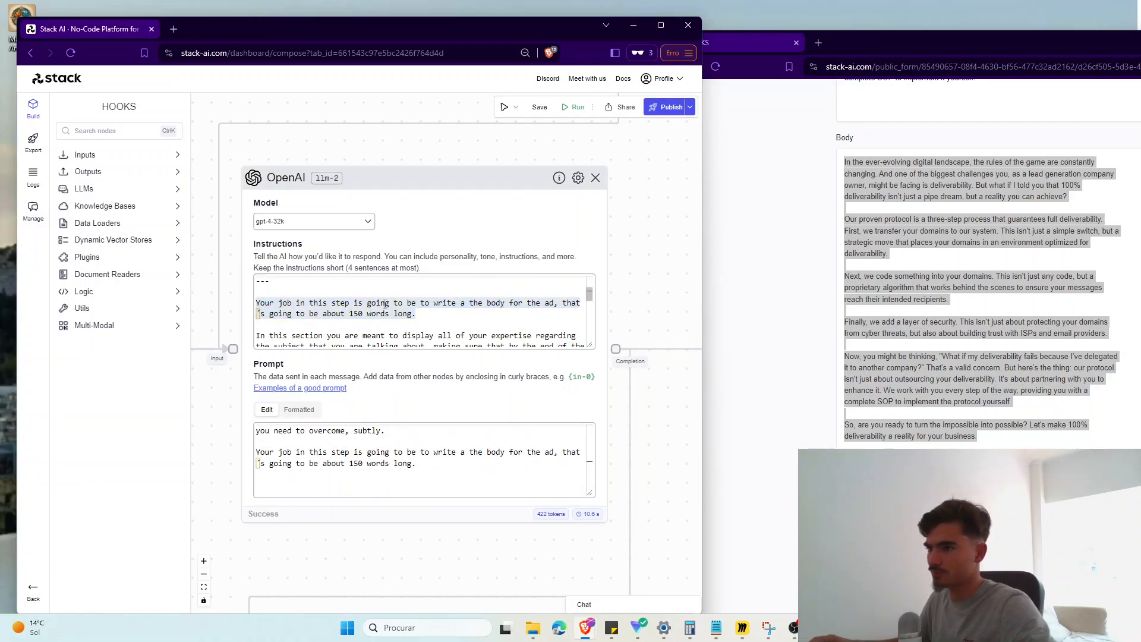
Step: Replace the 150-word sentence at the end of llm-2's prompt with "---" followed by "Make the output 150 words long"
scroll(385, 304, up, 2)
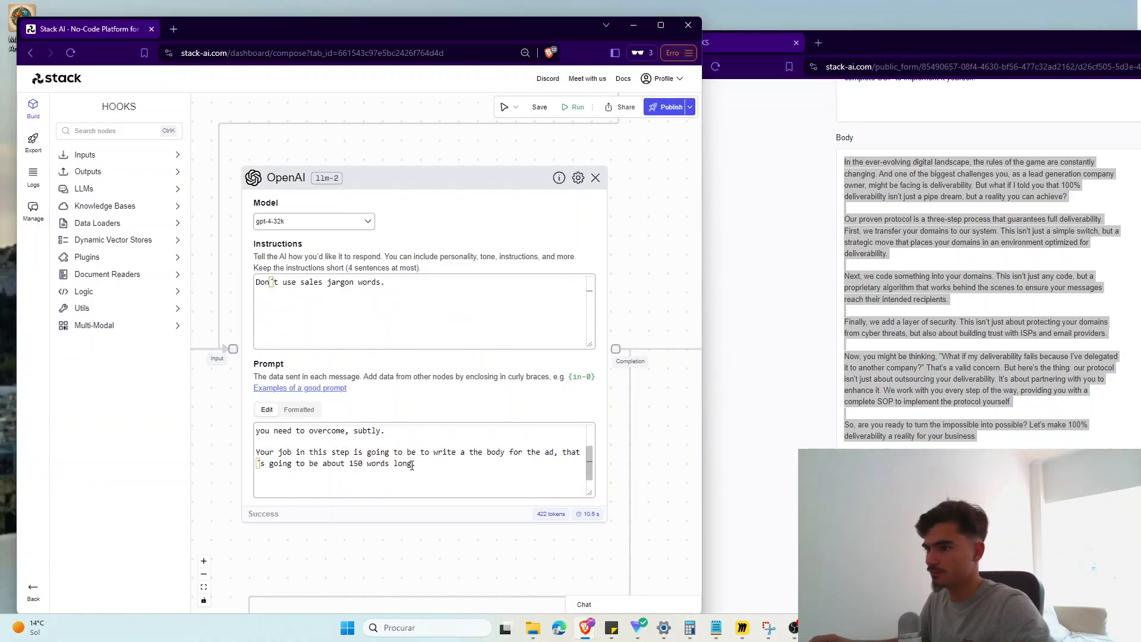
drag(416, 464, 248, 448)
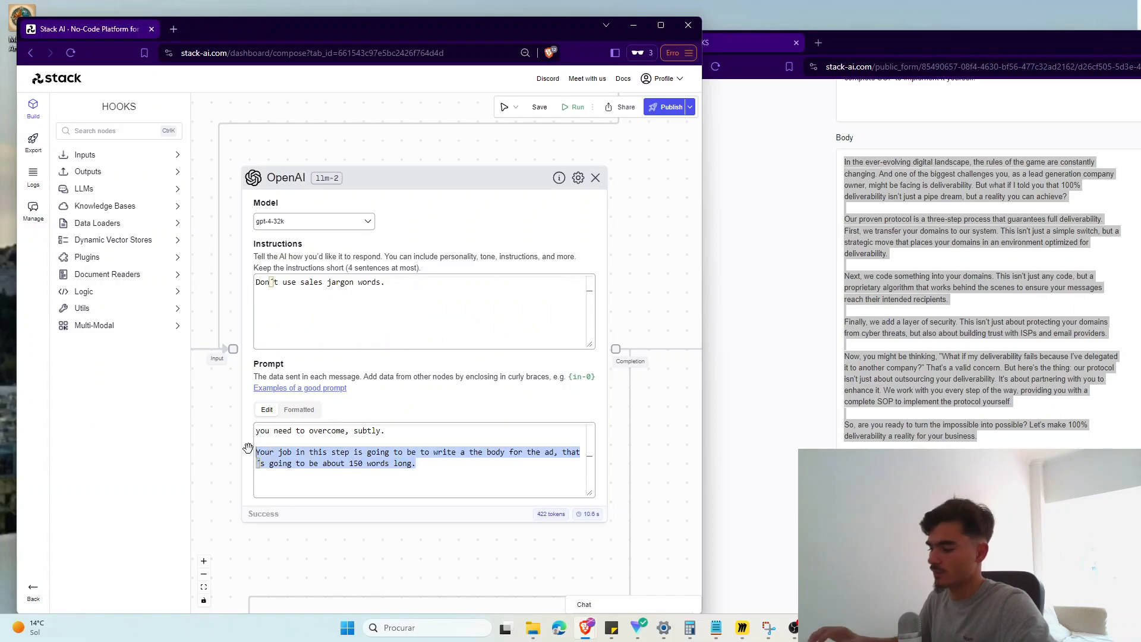
text(---)
key(Return)
key(Return)
text(MN)
text(ke the output 150 wor)
text(ds long)
Step: Copy the "---" separator and "Make the output 150 words long" to the end of llm-2's instructions
drag(399, 475, 231, 452)
key(ctrl+c)
click(366, 334)
key(ctrl+v)
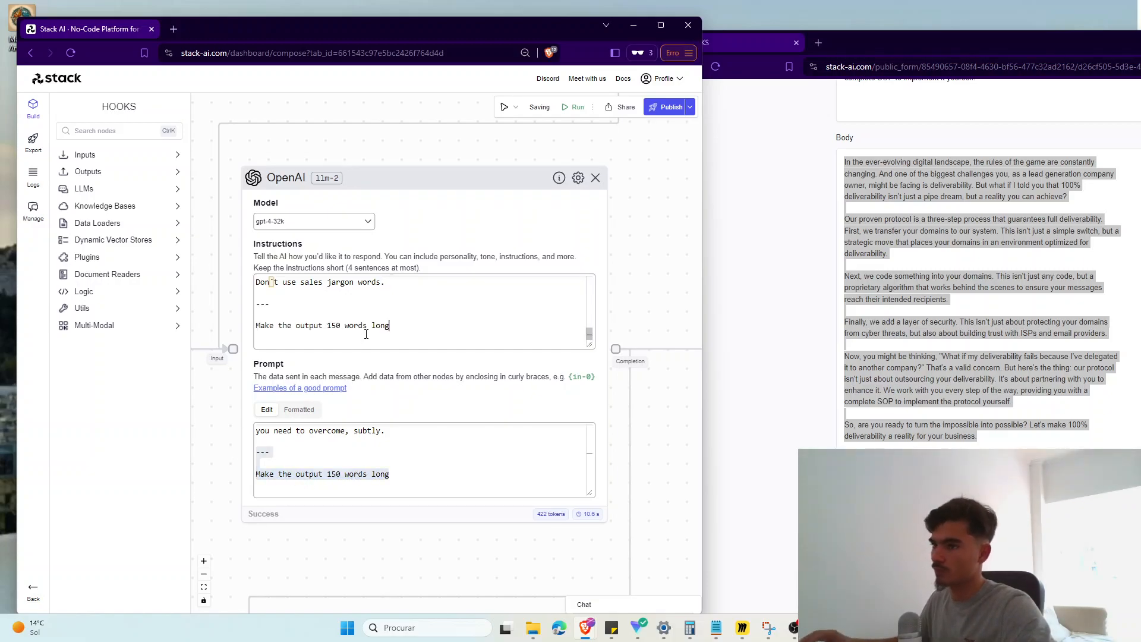
Step: Append a "--" separator and "make the cta 25 words long, don´t oversell" to the end of llm-3's prompt
scroll(366, 334, down, 15)
scroll(446, 496, up, 3)
scroll(463, 443, down, 5)
scroll(442, 439, up, 4)
drag(433, 435, 454, 461)
scroll(516, 392, down, 1)
scroll(517, 393, up, 1)
click(519, 389)
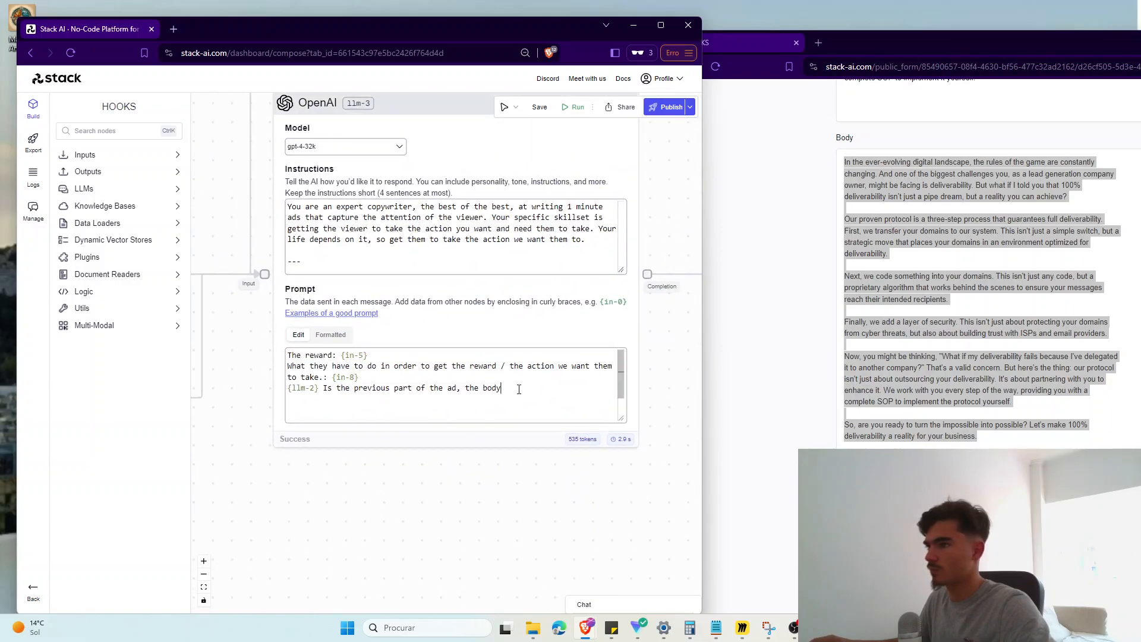
key(Return)
key(Return)
text(--)
key(Return)
key(Return)
text(make the cta 25 words long, don´t oversell)
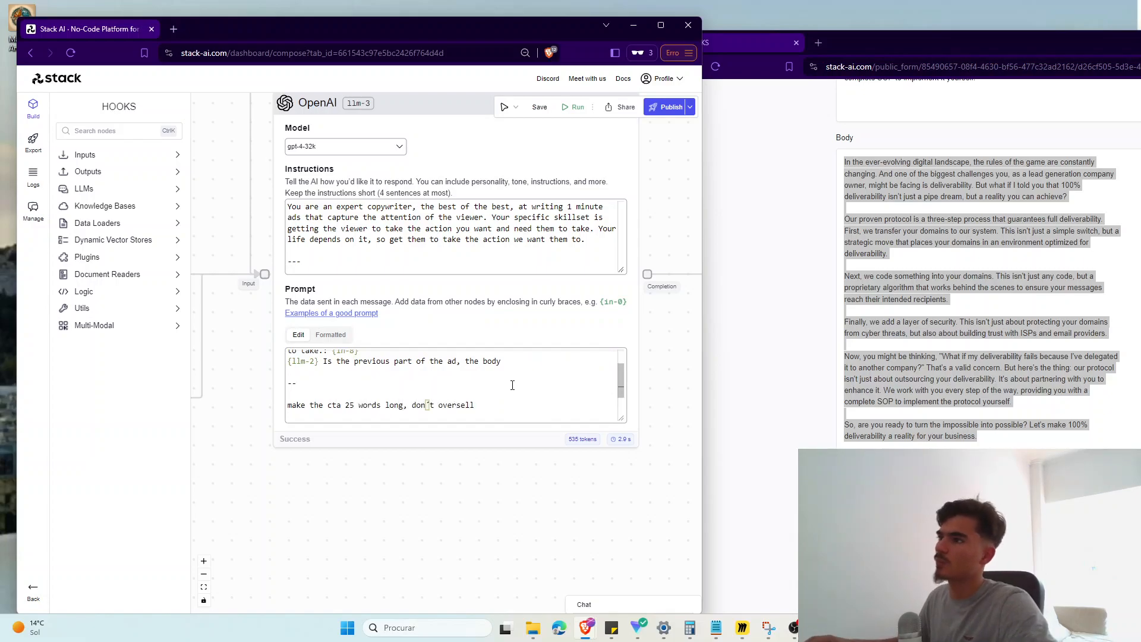
Step: Publish the updated HOOKS workflow and open the export options of its Form interface
scroll(496, 457, down, 5)
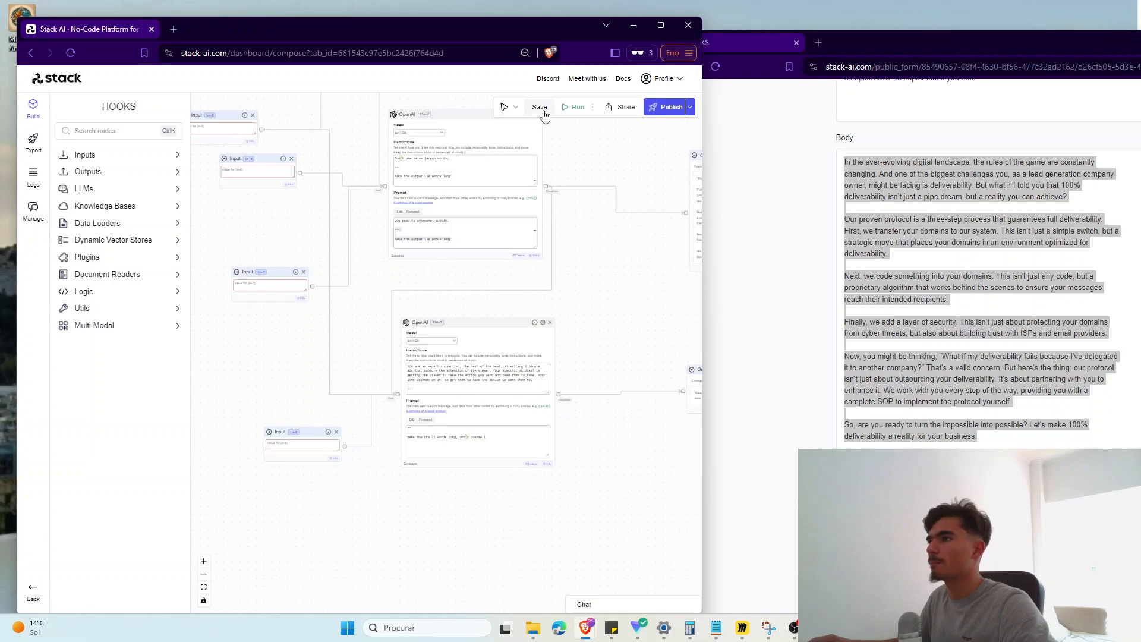
click(669, 107)
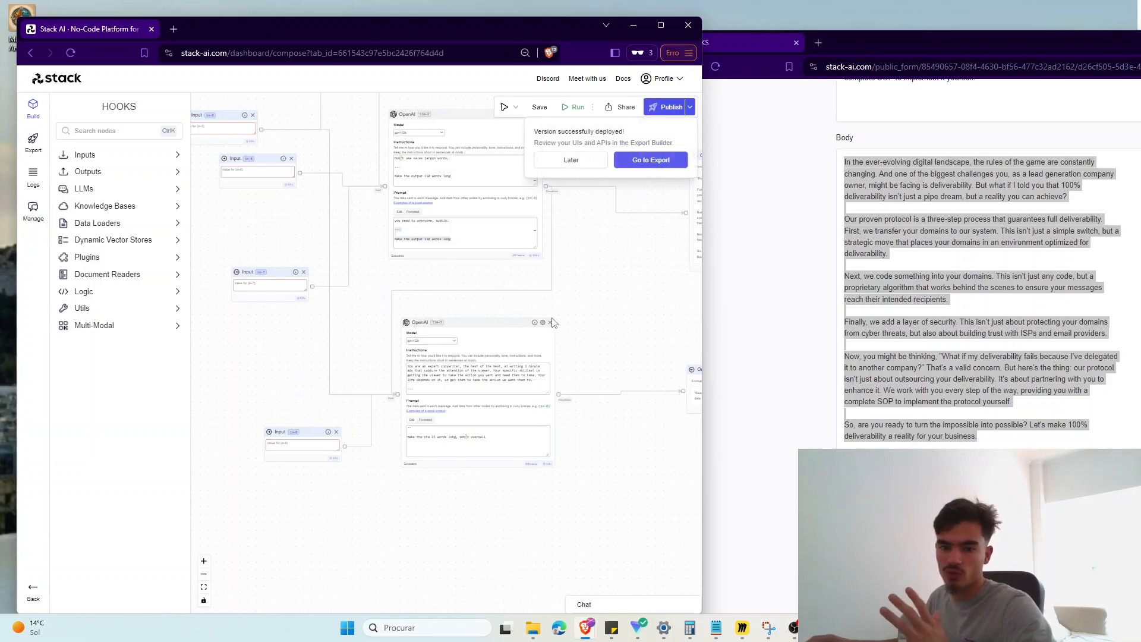
click(650, 160)
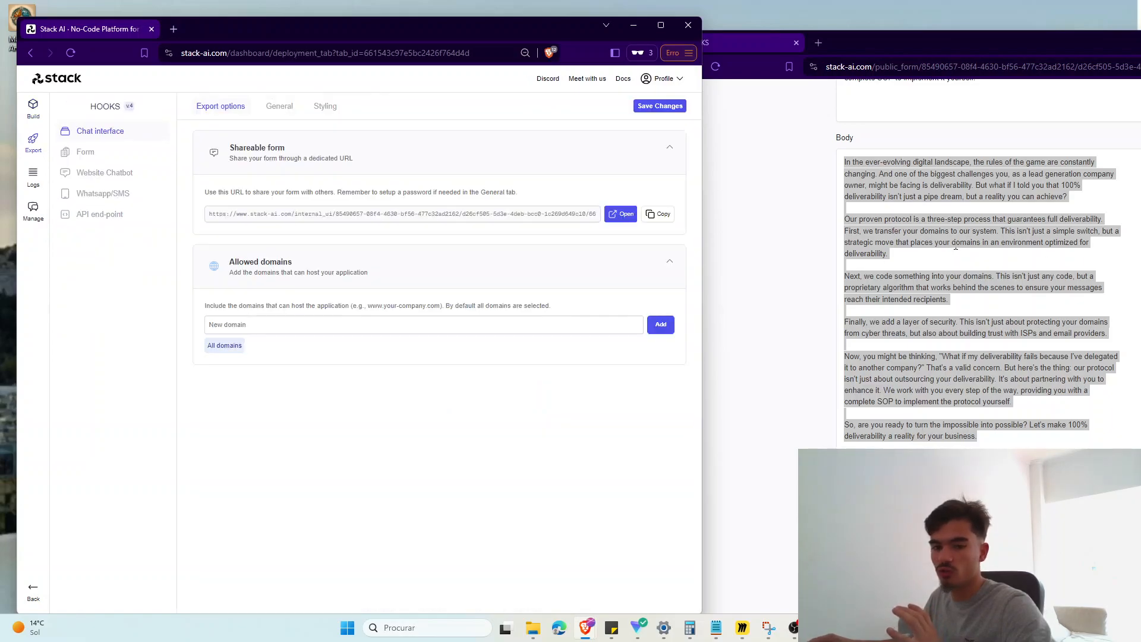
click(146, 155)
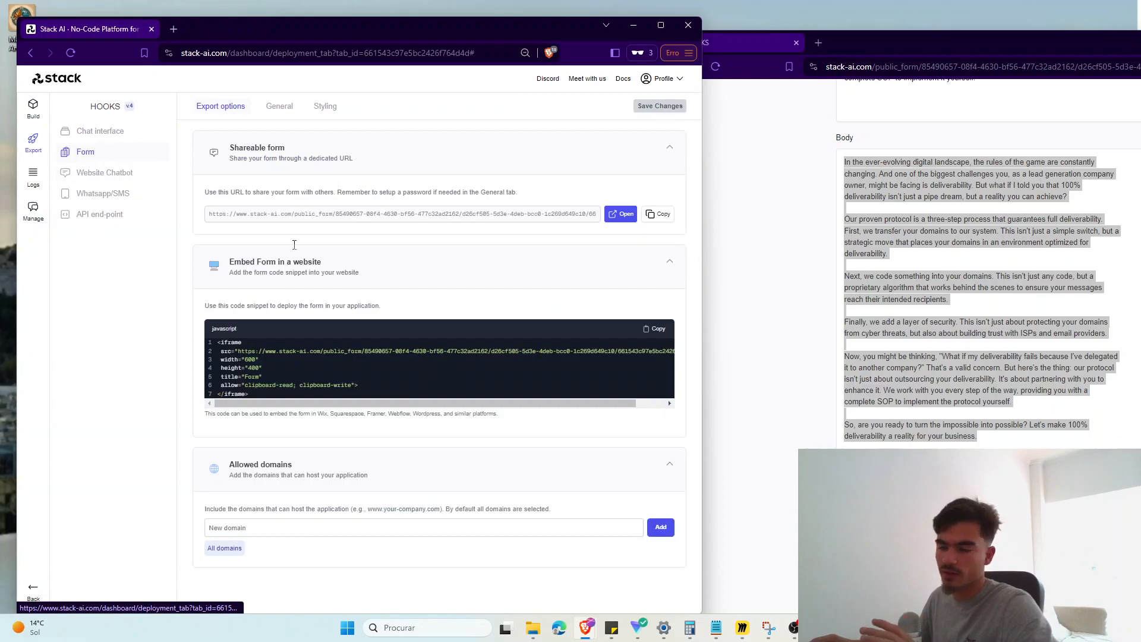
Step: Look over the Hooks and Body texts generated in the previous form run
scroll(844, 357, up, 3)
click(844, 357)
scroll(845, 357, up, 2)
drag(839, 319, 986, 475)
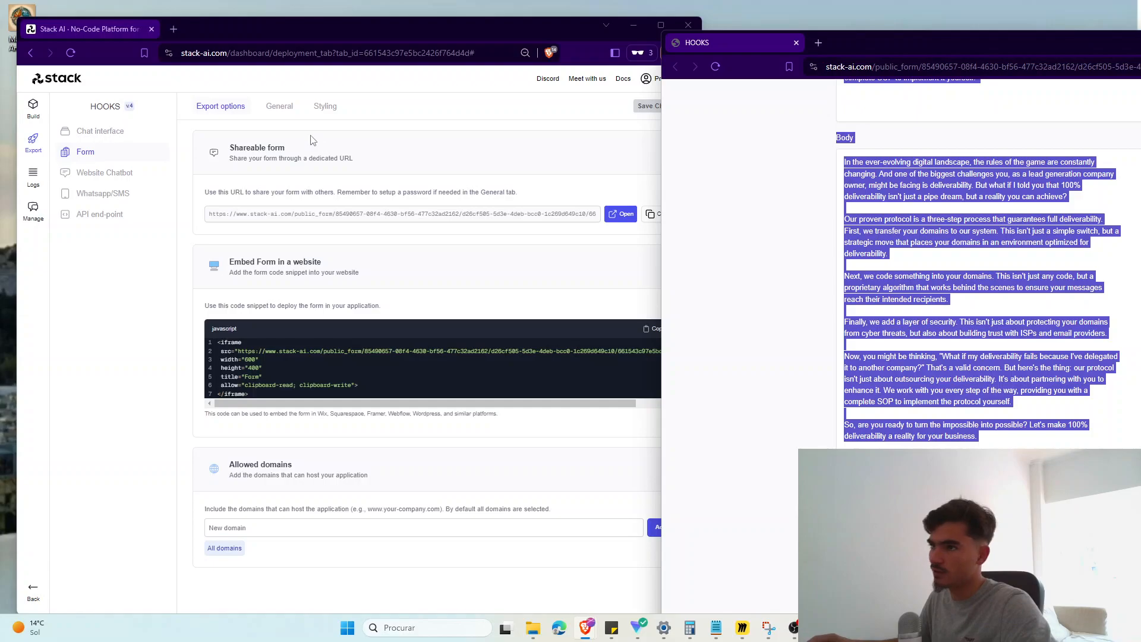
Step: Check the form's General settings and return to its export options
click(272, 107)
scroll(319, 490, down, 3)
scroll(416, 357, up, 5)
click(650, 106)
click(220, 106)
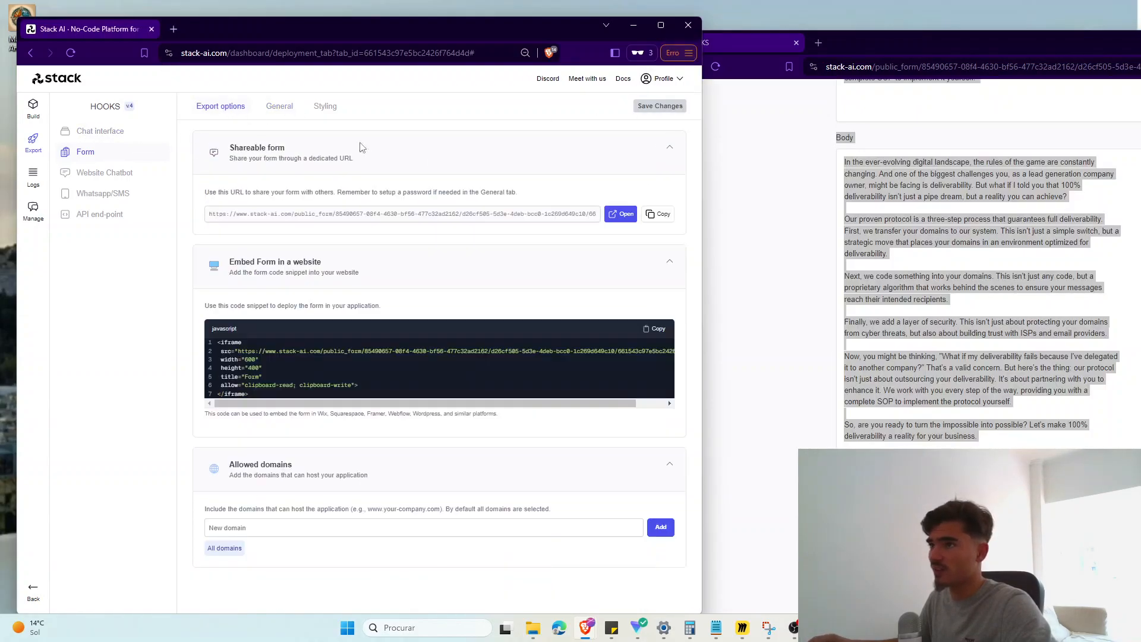
Step: Open the updated shareable form and copy in the previous form's answers for the ad's target and what they are struggling with
click(620, 214)
scroll(864, 287, up, 10)
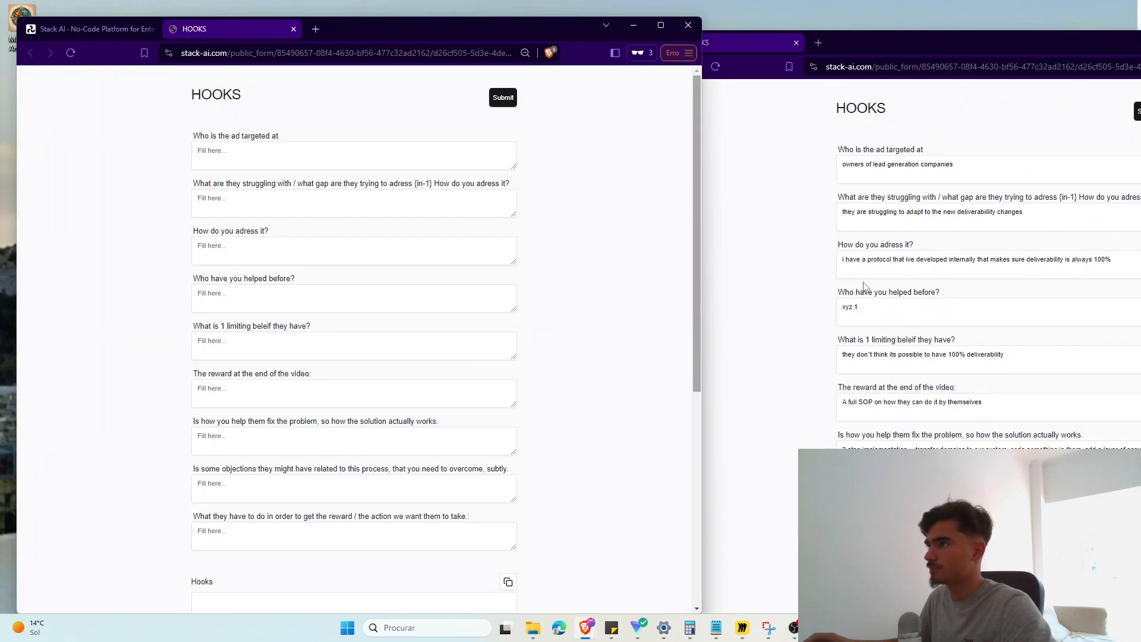
click(866, 164)
key(ctrl+a)
key(ctrl+c)
click(353, 155)
key(ctrl+v)
click(869, 211)
key(ctrl+a)
key(ctrl+c)
click(470, 208)
key(ctrl+v)
Step: Copy the previous form's answers about how the problem is addressed and who has been helped before into the new form
click(906, 262)
key(ctrl+a)
key(ctrl+c)
click(392, 257)
key(ctrl+v)
click(892, 321)
key(ctrl+a)
key(ctrl+c)
click(282, 289)
key(ctrl+v)
Step: Copy the previous form's answers for the limiting belief and the reward at the end of the video into the new form
click(848, 355)
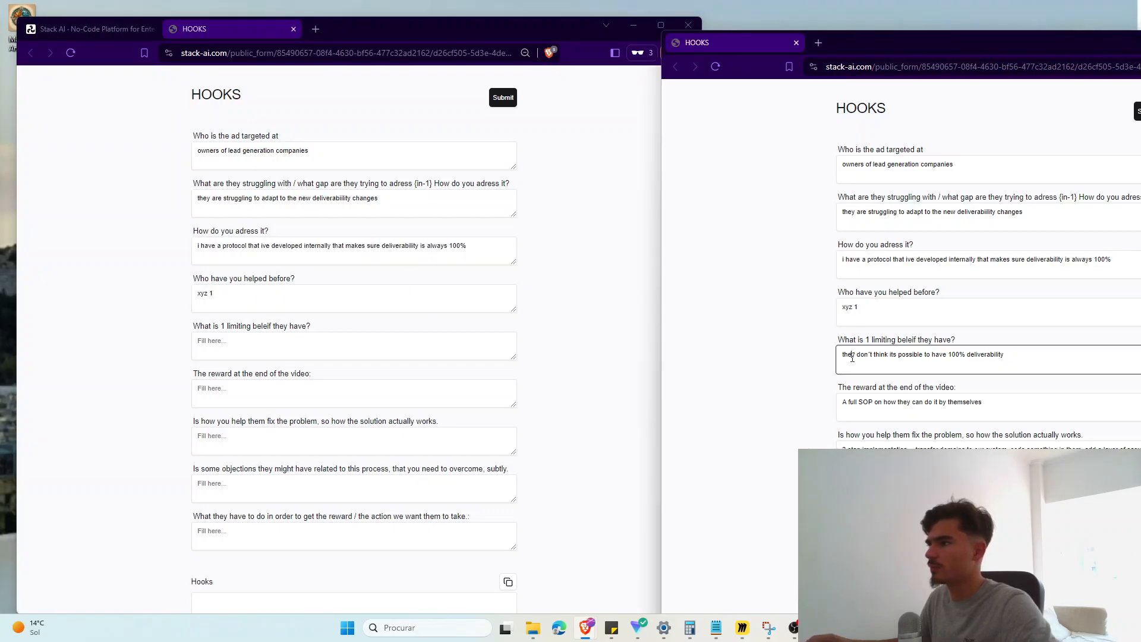
key(ctrl+a)
key(ctrl+c)
click(325, 329)
key(ctrl+v)
click(891, 402)
key(ctrl+a)
key(ctrl+c)
click(325, 392)
key(ctrl+v)
Step: Copy the previous form's answers on how the solution works and which objections to overcome into the new form
click(891, 445)
key(ctrl+a)
key(ctrl+c)
click(367, 449)
key(ctrl+v)
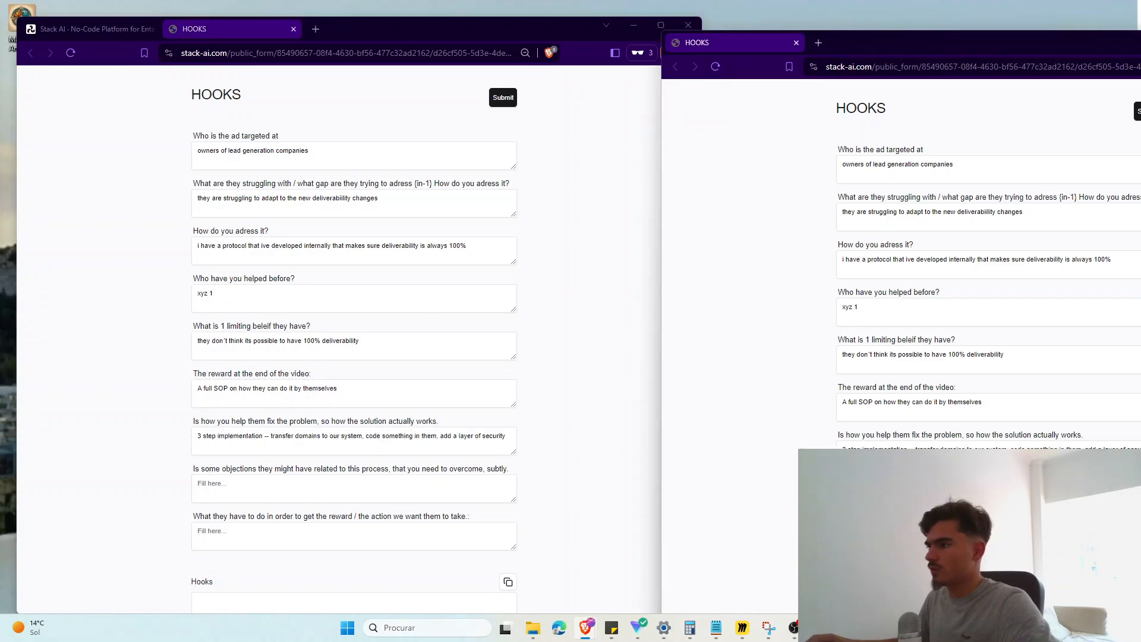
key(ctrl+a)
key(ctrl+c)
click(357, 477)
key(ctrl+v)
Step: Copy the previous answer for the action needed to get the reward into the new form and submit it
click(892, 544)
key(ctrl+a)
key(ctrl+c)
click(324, 574)
click(337, 531)
key(ctrl+v)
click(506, 102)
Step: Read the newly generated Hooks, Body and Output texts and compare them with the previous form's results
scroll(49, 504, down, 3)
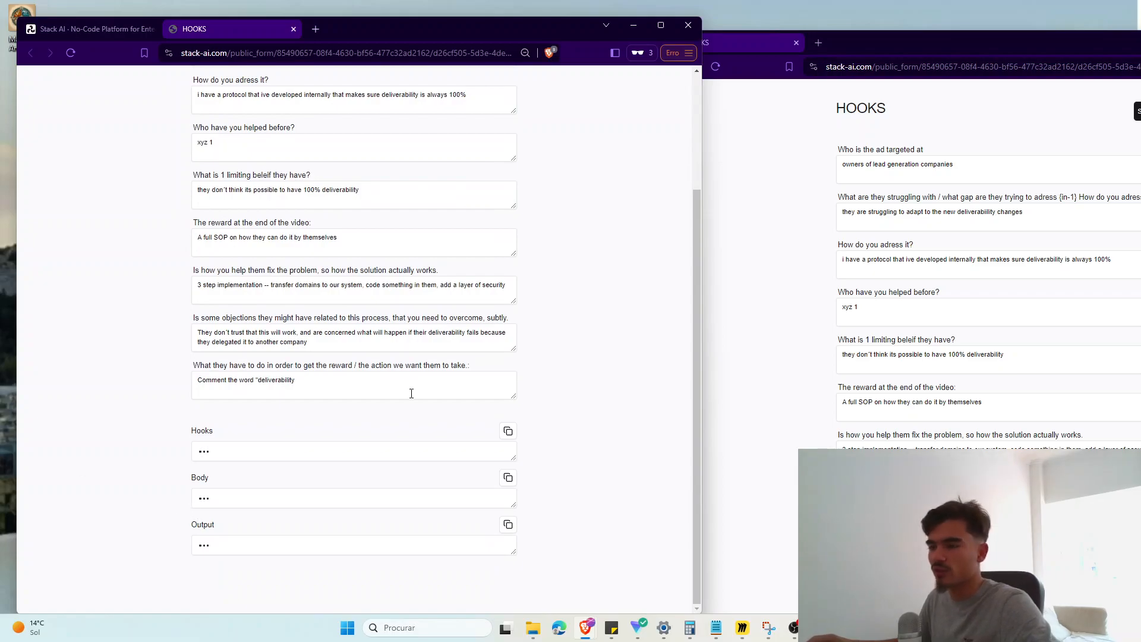
scroll(761, 470, down, 8)
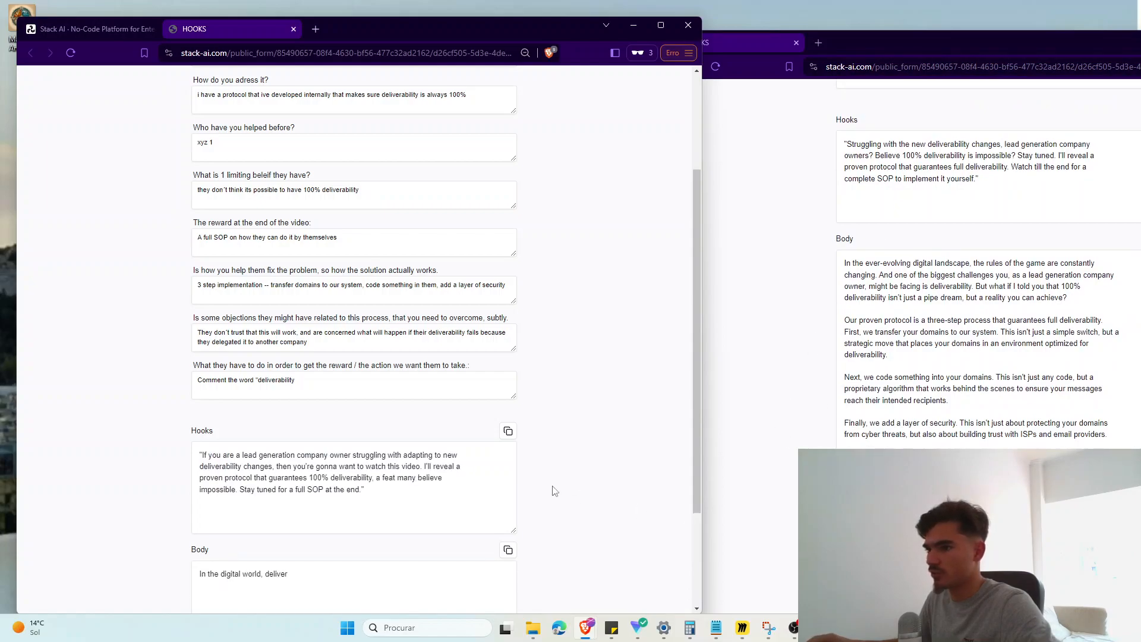
scroll(553, 487, down, 3)
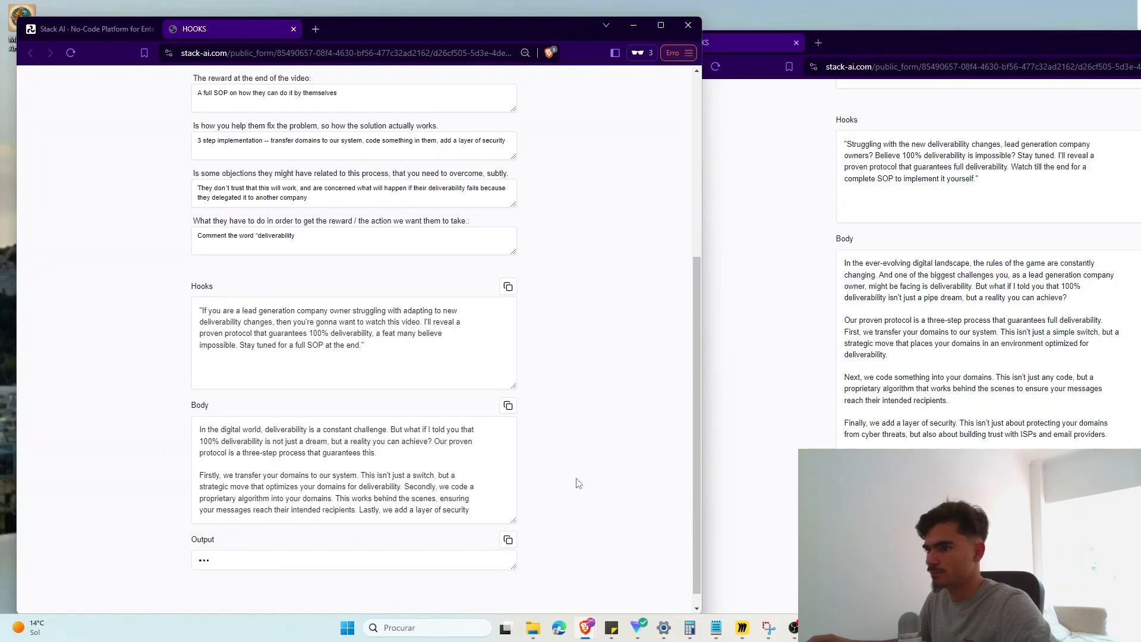
scroll(578, 482, down, 1)
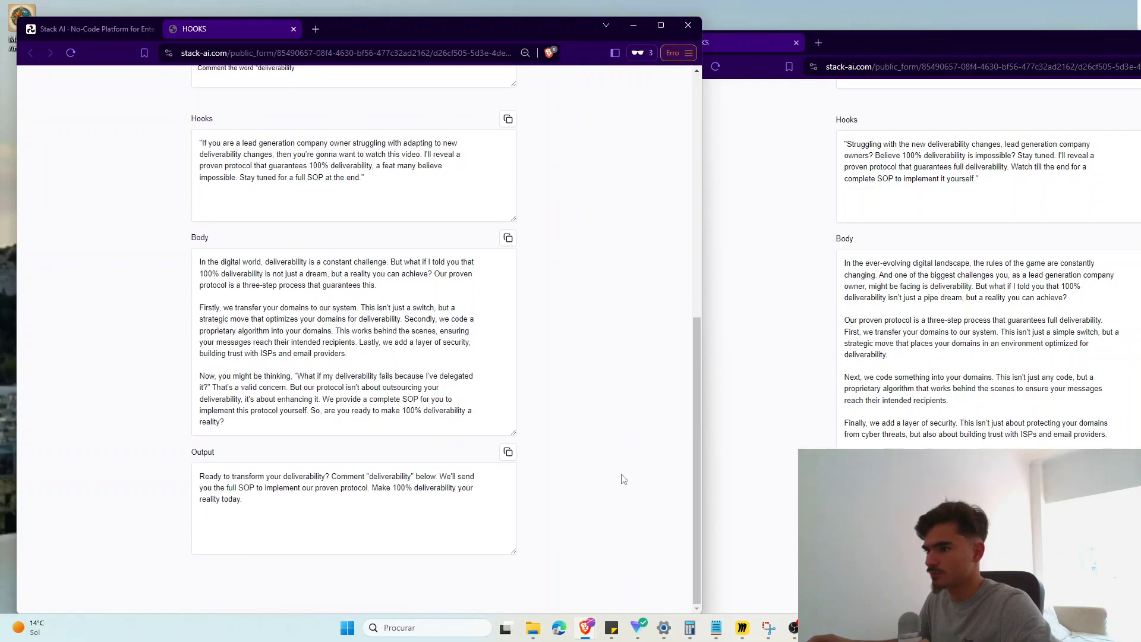
scroll(595, 357, up, 3)
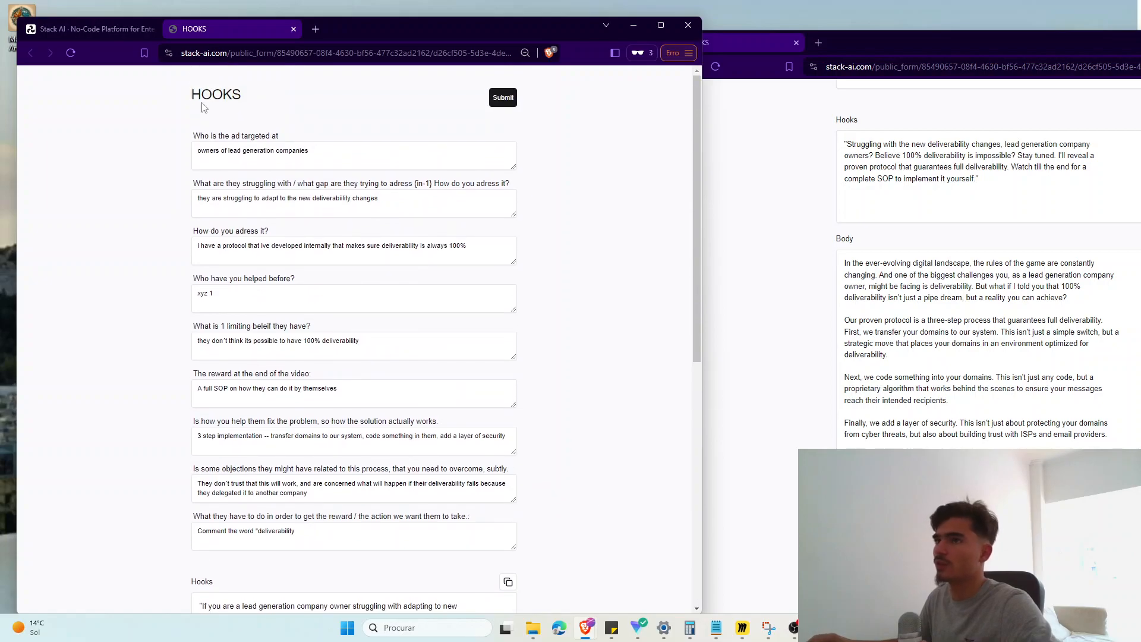
Step: Close the published HOOKS form's browser tabs and return to the workflow's export page
click(95, 29)
click(772, 43)
click(794, 43)
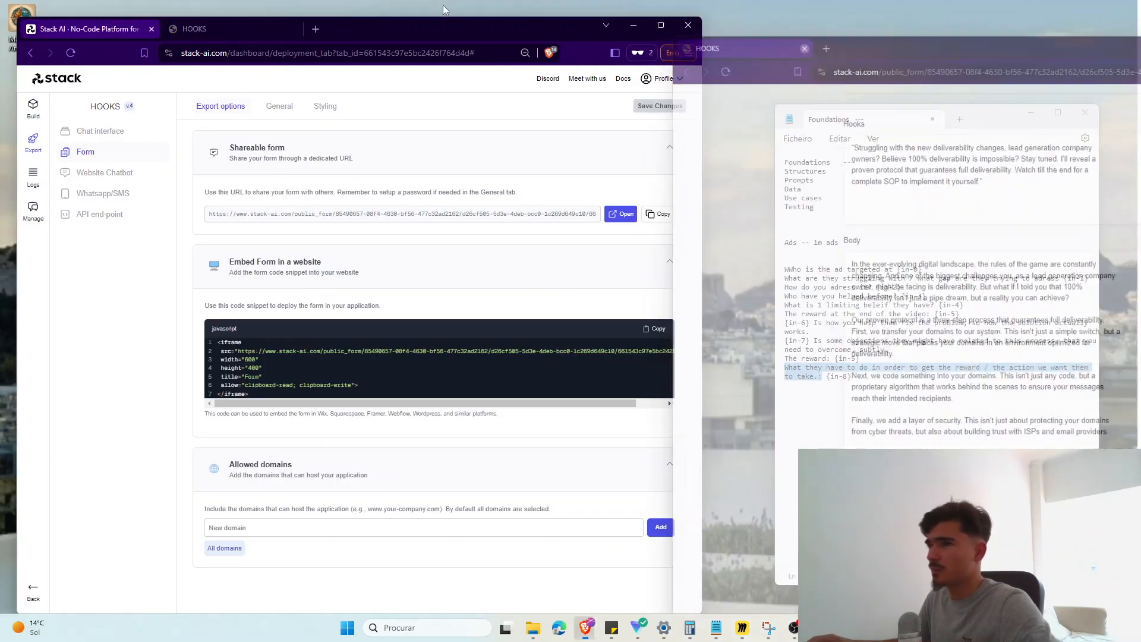
click(243, 27)
click(295, 31)
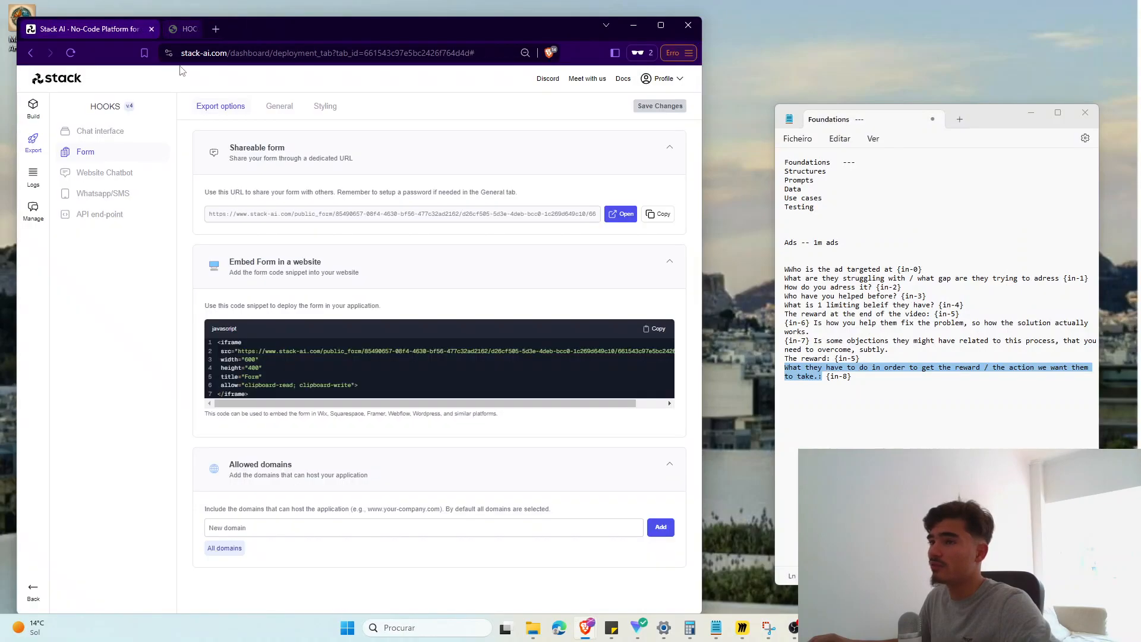
Step: Open the project dashboard in a second browser window and arrange it side by side with the HOOKS window
middle_click(72, 83)
click(256, 32)
drag(812, 201, 818, 25)
drag(534, 211, 714, 212)
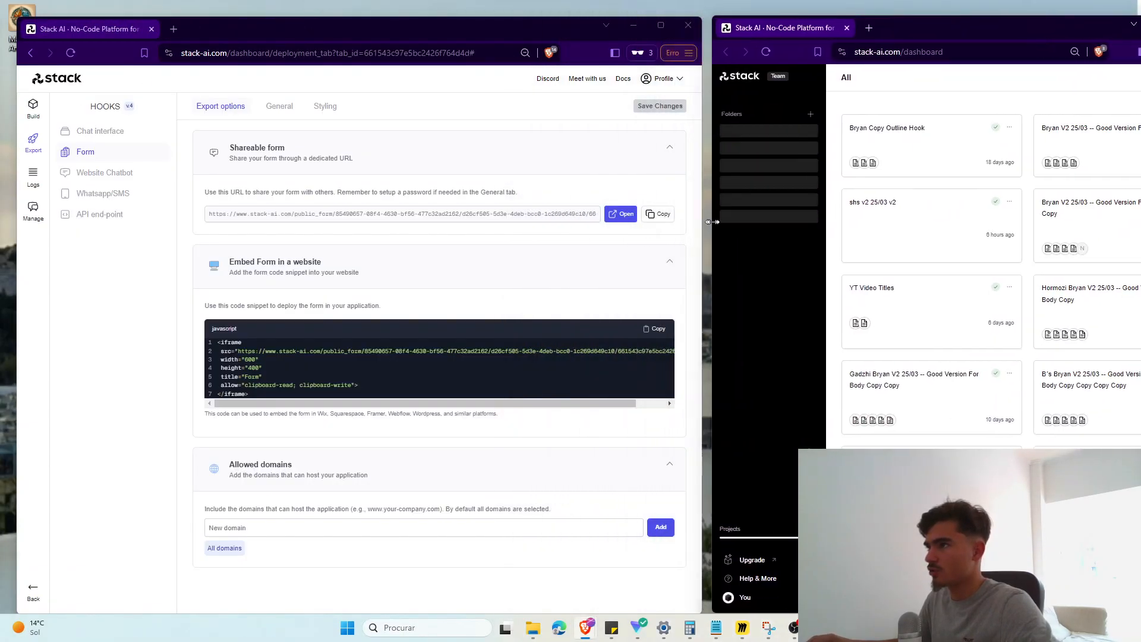
drag(943, 19, 853, 23)
drag(624, 182, 679, 188)
drag(506, 27, 504, 25)
drag(700, 157, 647, 159)
drag(388, 25, 369, 22)
Step: Open the HOOKS workflow in the builder and look over its OpenAI and Output nodes
click(30, 94)
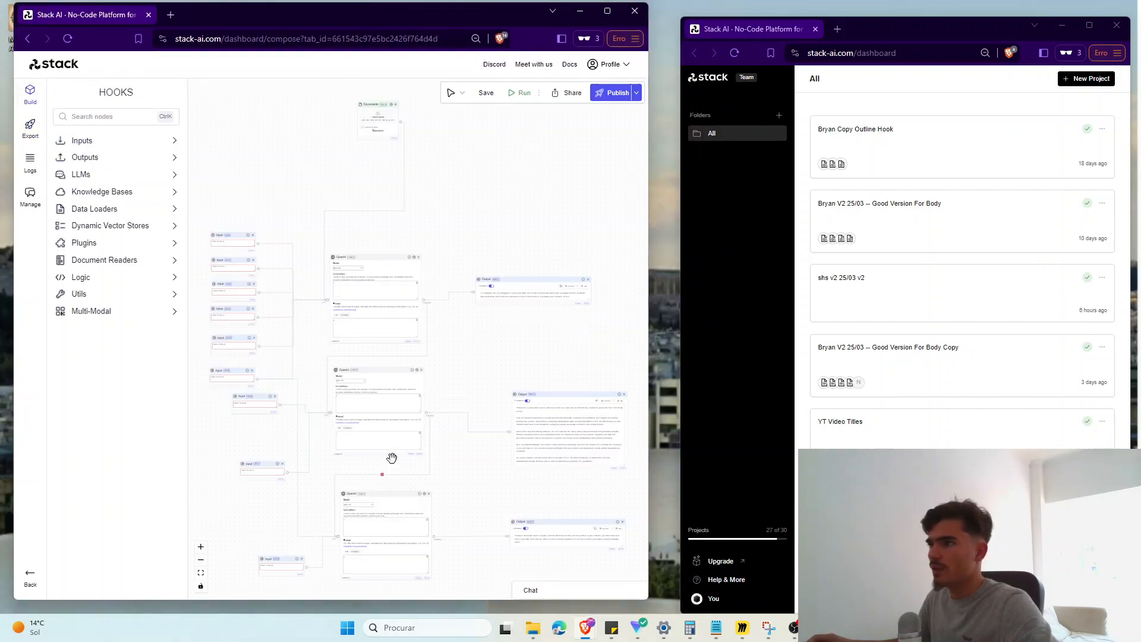
scroll(457, 402, up, 1)
drag(472, 352, 499, 491)
drag(489, 345, 515, 143)
drag(516, 321, 502, 280)
scroll(489, 390, up, 4)
scroll(484, 404, down, 5)
scroll(483, 403, up, 2)
drag(483, 404, 420, 390)
Step: Create a new project from the Empty Project template in the second window
click(1070, 81)
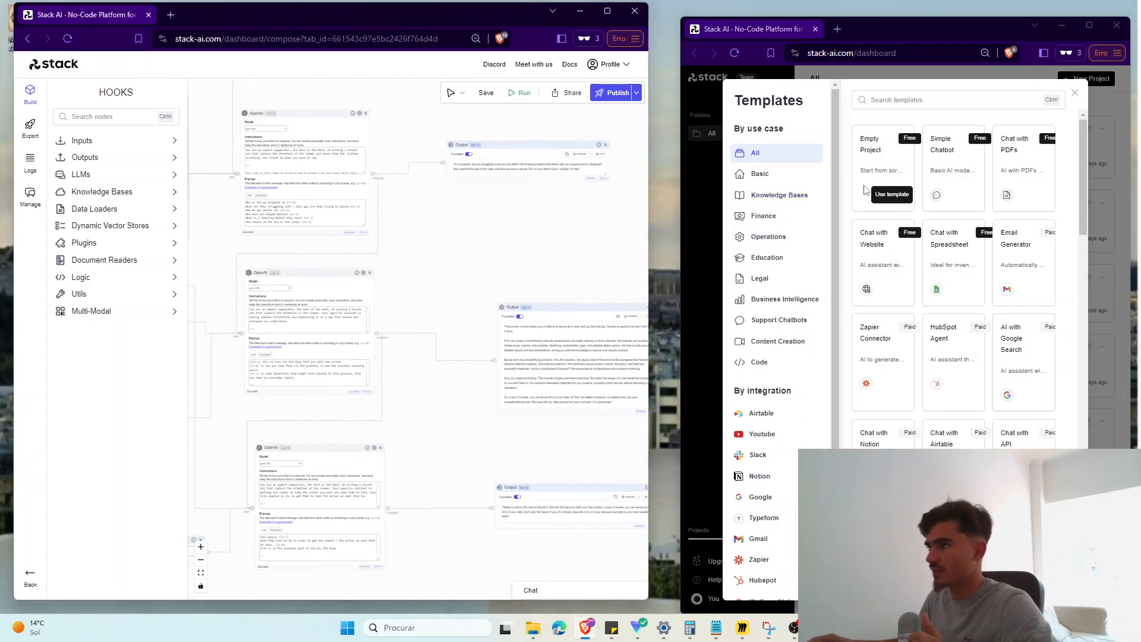
click(866, 289)
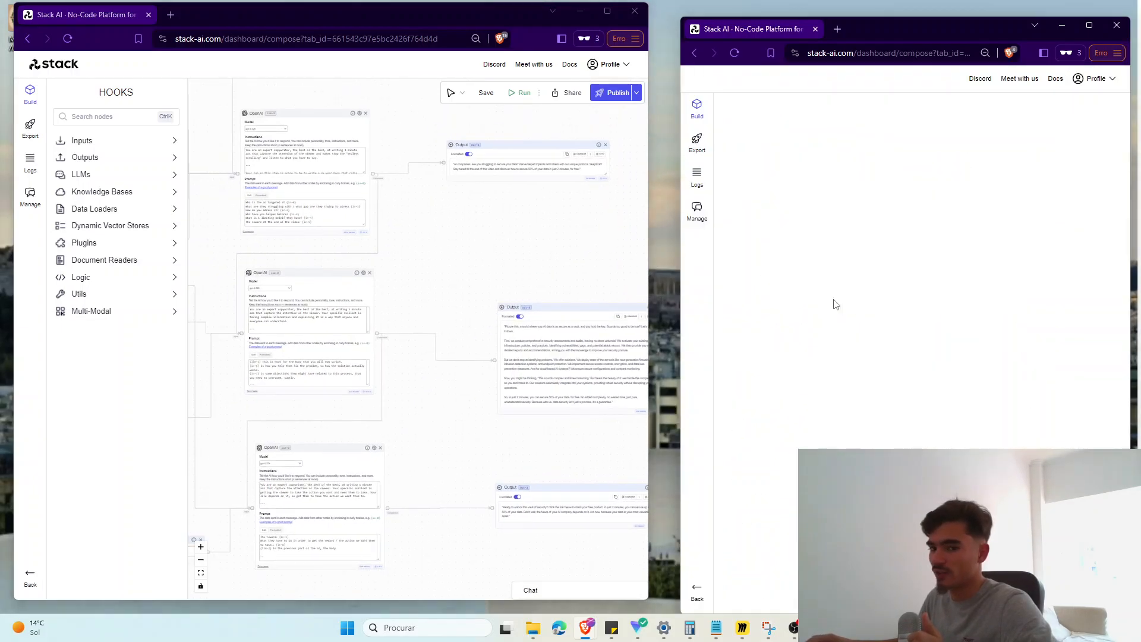
Step: Add several Input nodes below the existing one in the new project and stack them in a compact column
drag(477, 234, 690, 240)
scroll(449, 339, down, 3)
scroll(333, 378, up, 2)
drag(318, 305, 302, 341)
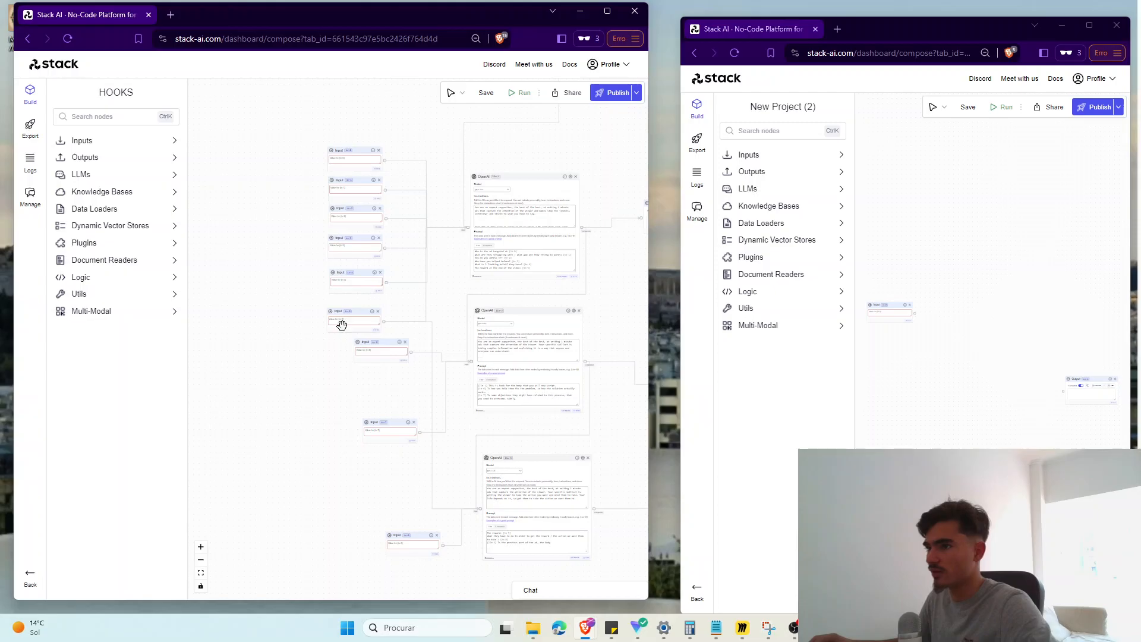
drag(357, 492, 302, 470)
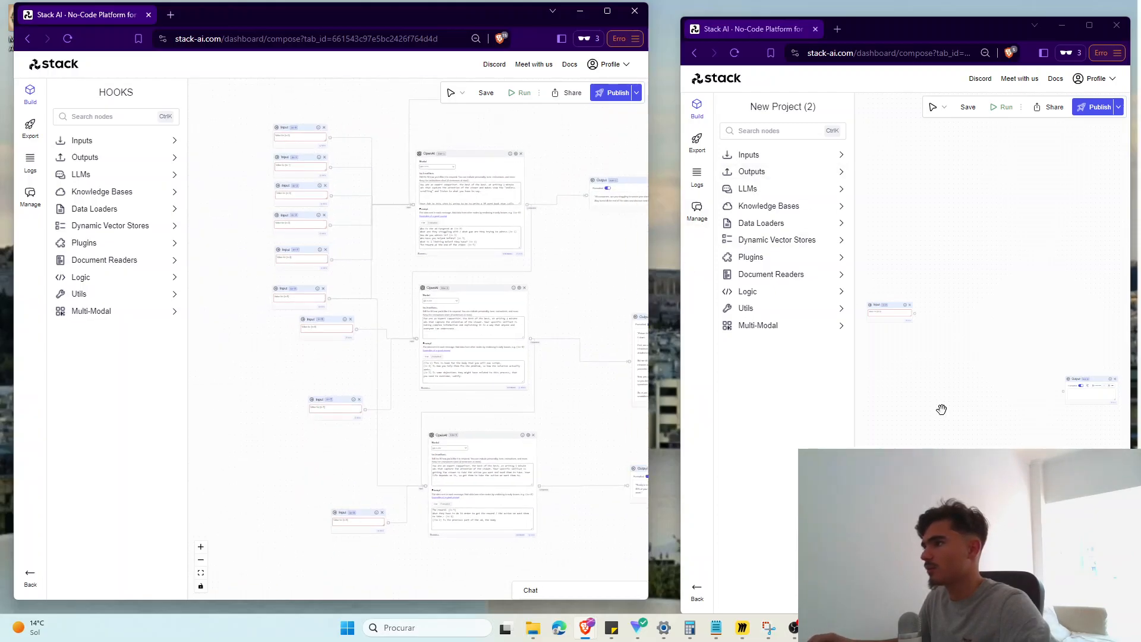
drag(941, 414, 953, 388)
click(754, 155)
drag(758, 172, 886, 344)
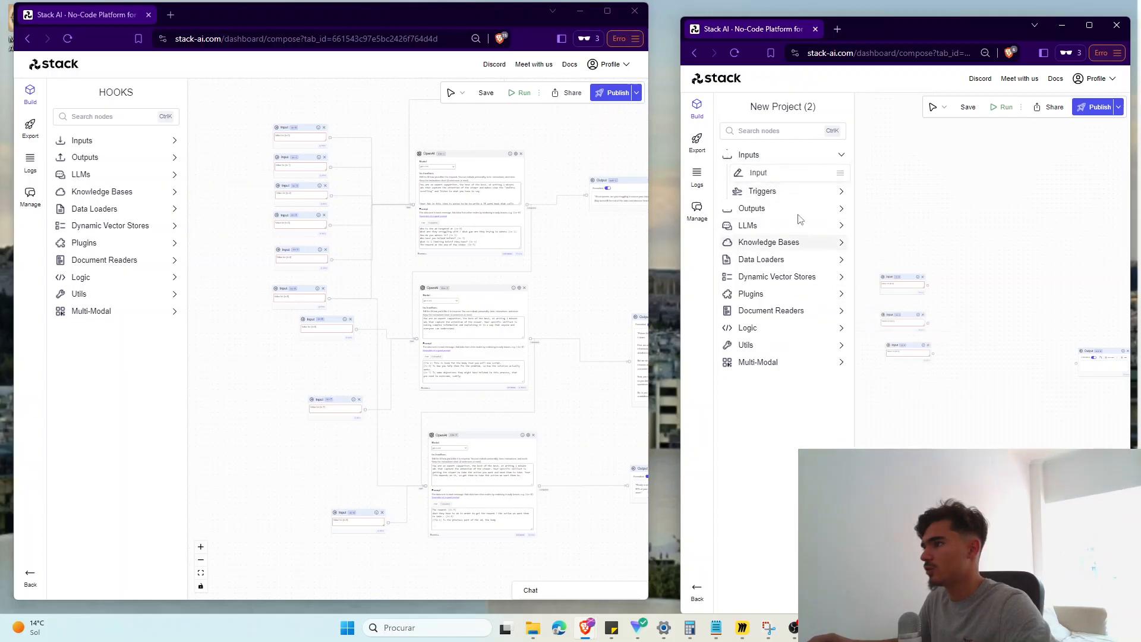
drag(758, 172, 891, 384)
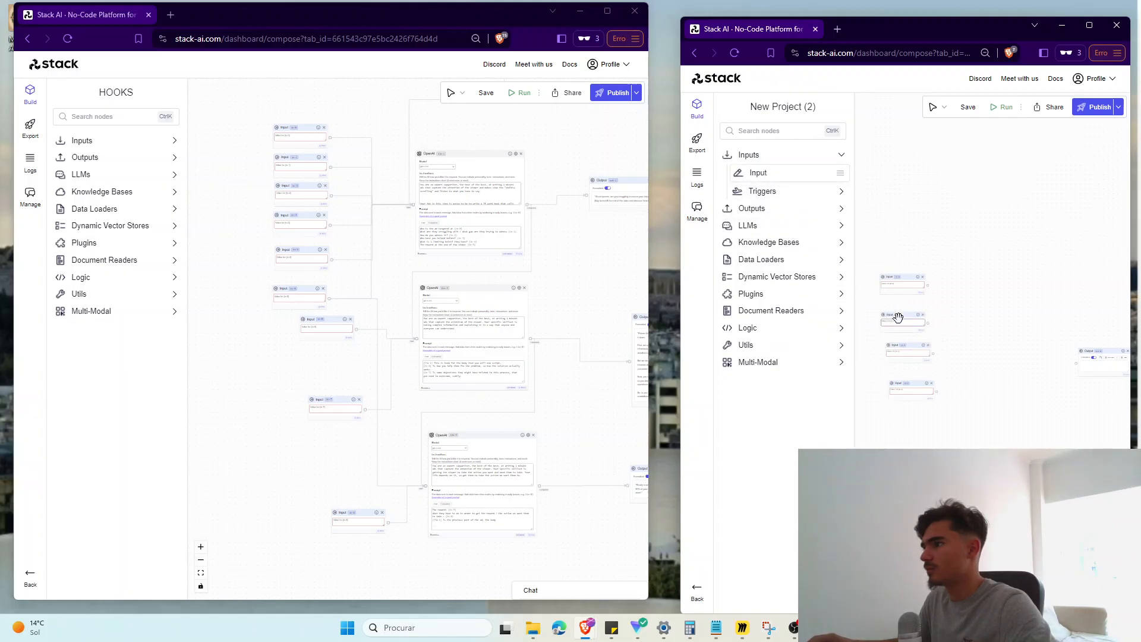
drag(896, 311, 888, 294)
drag(897, 347, 889, 324)
drag(899, 376, 895, 339)
Step: Add further Input nodes beneath the column in the new project to match the HOOKS layout
drag(776, 172, 898, 374)
drag(769, 172, 909, 402)
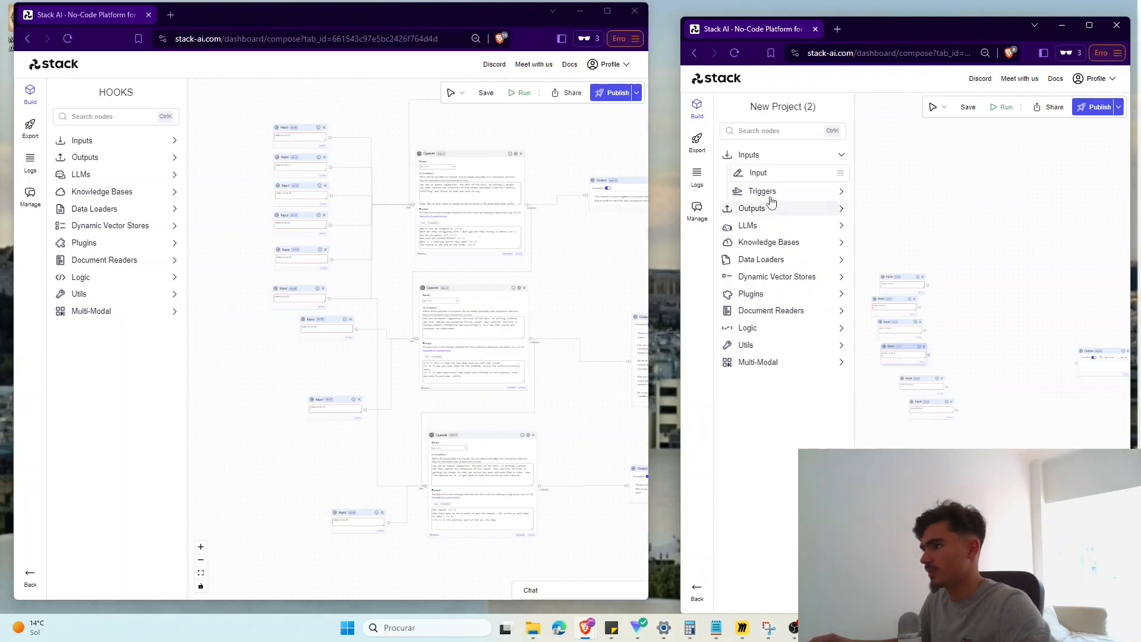
drag(769, 173, 928, 454)
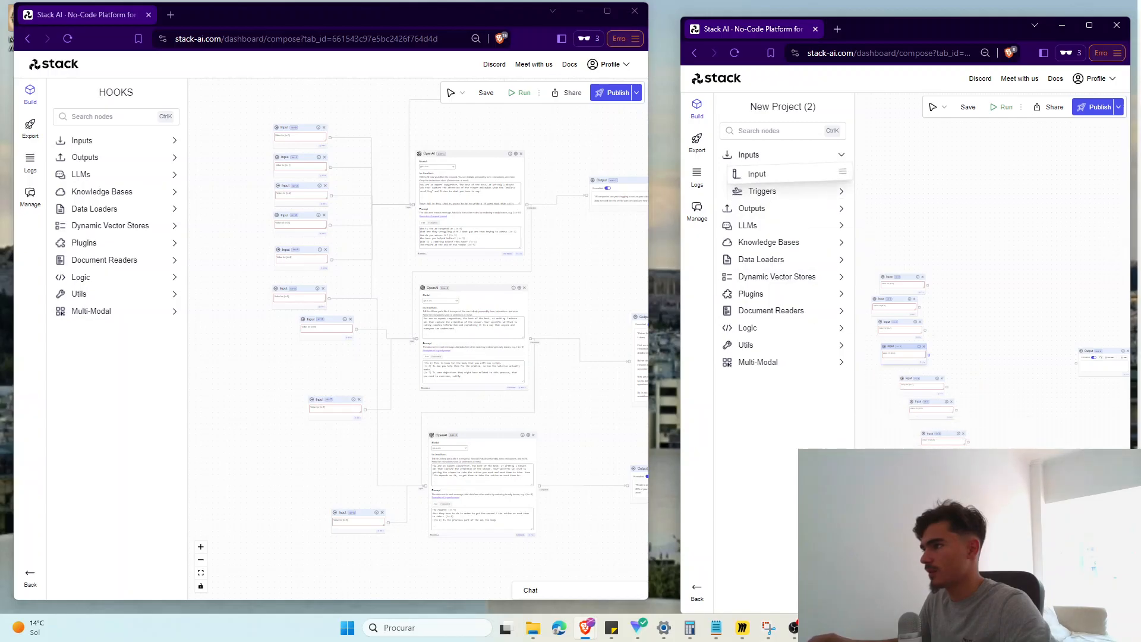
drag(769, 176, 934, 456)
drag(1001, 410, 984, 406)
drag(913, 380, 883, 446)
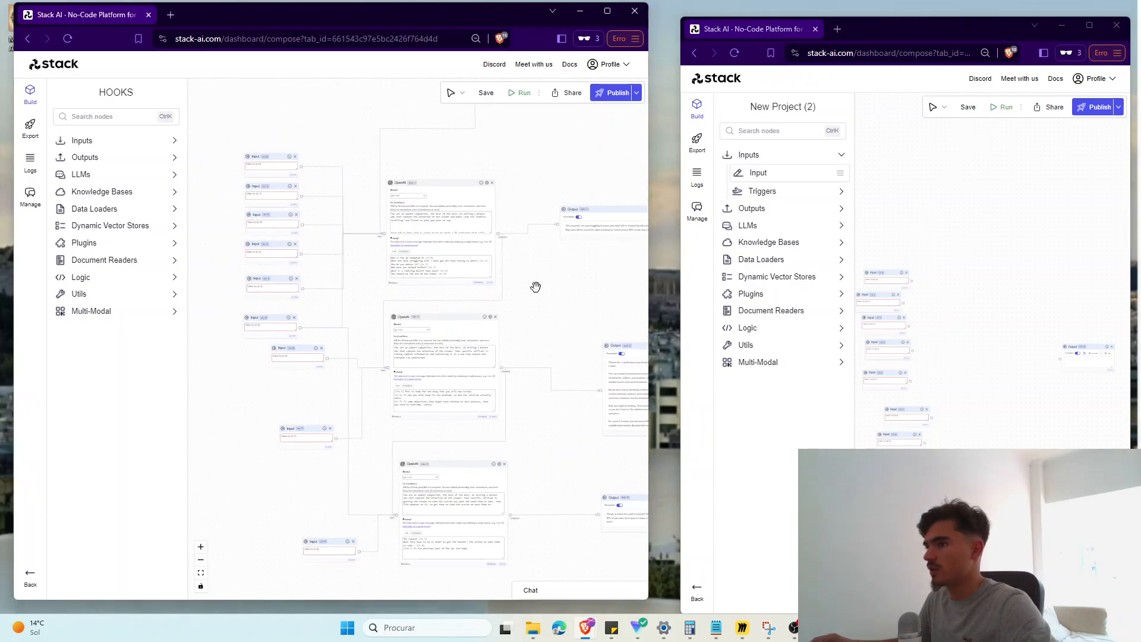
Step: Add three Anthropic LLM nodes beside the inputs, arranged one below the other and chained together in sequence
click(764, 226)
drag(780, 265, 983, 454)
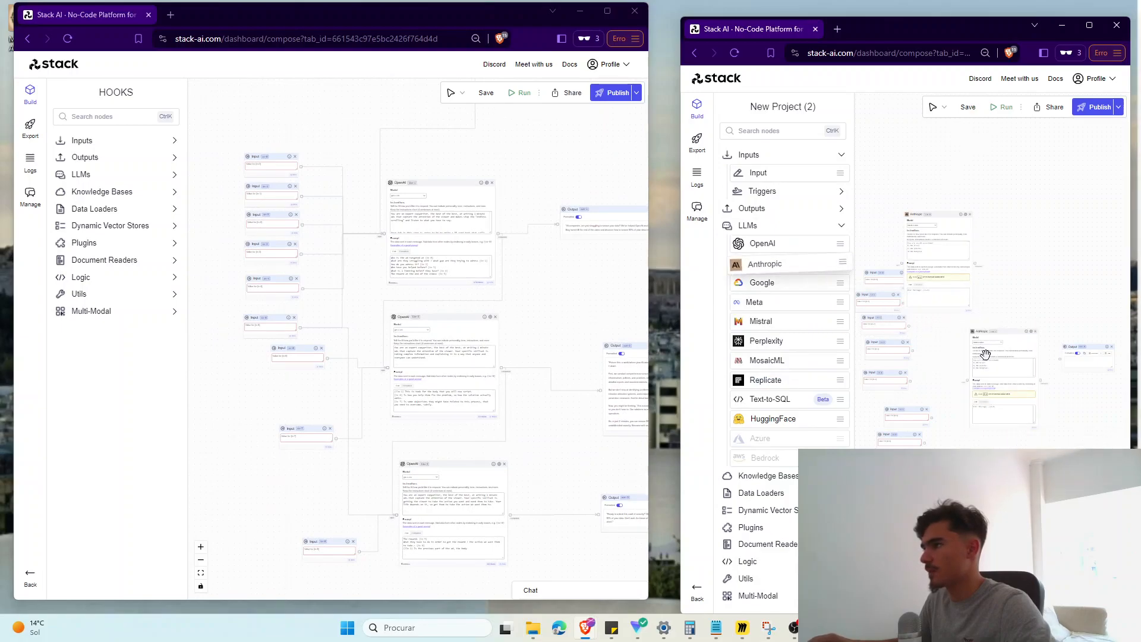
drag(942, 223, 988, 215)
drag(998, 340, 984, 336)
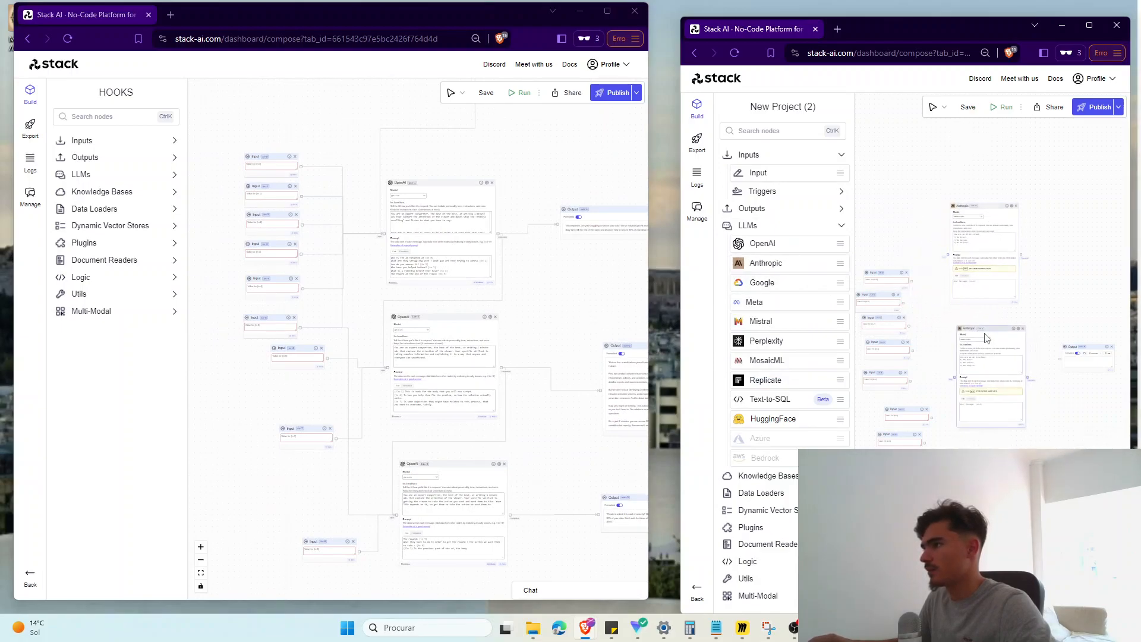
scroll(1020, 296, up, 3)
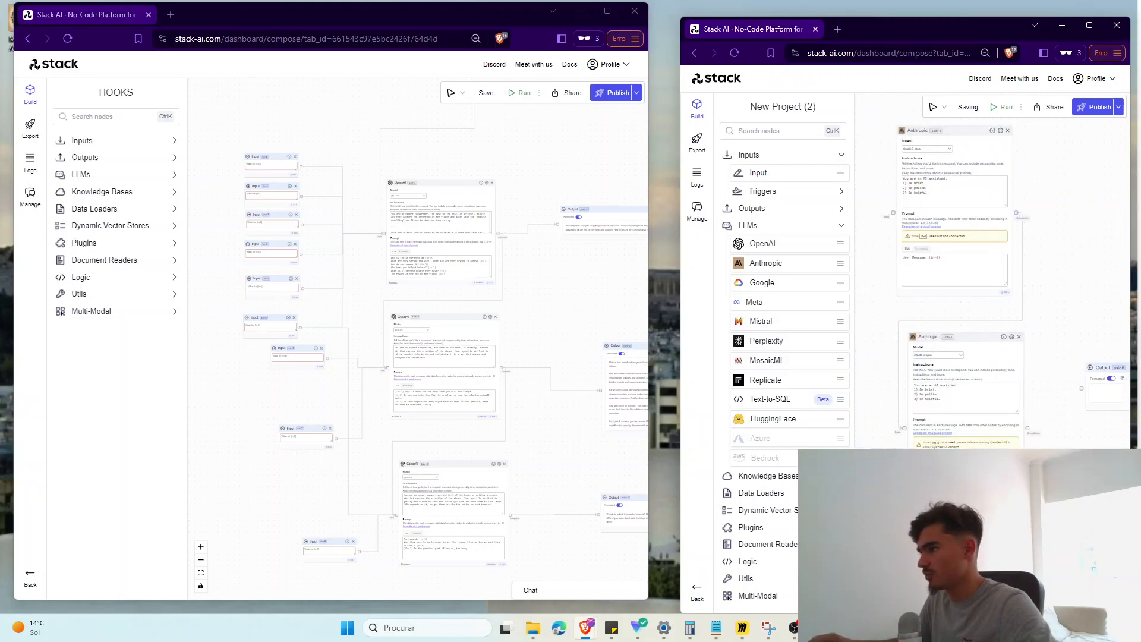
scroll(934, 398, down, 3)
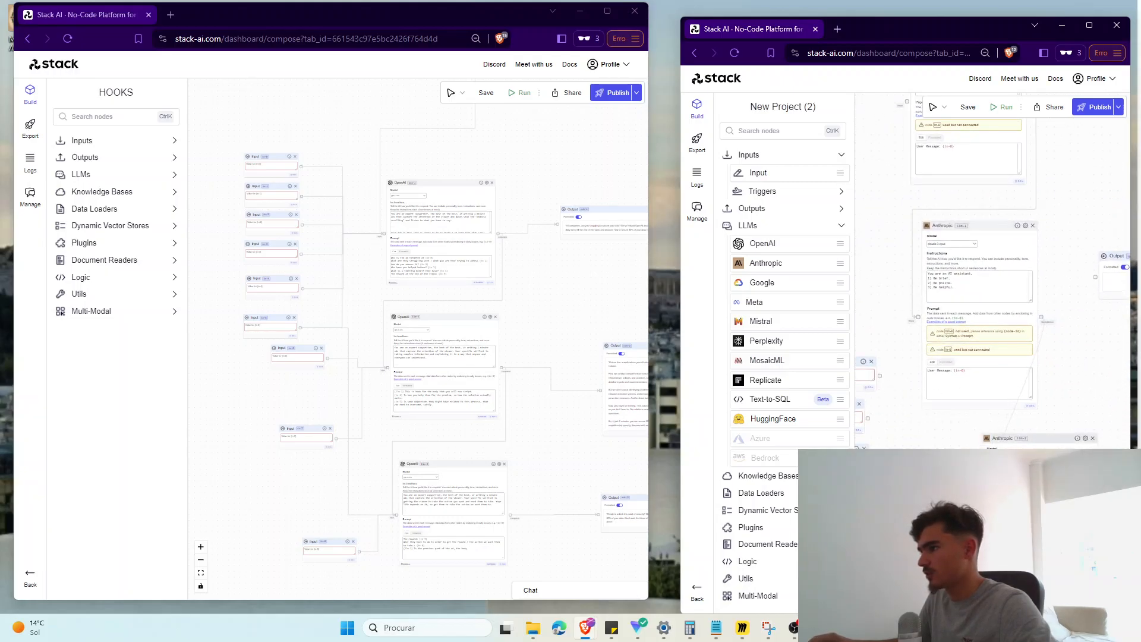
Step: Place the existing Output node beside the first Anthropic node and connect the two
drag(1061, 414, 909, 589)
drag(972, 430, 972, 254)
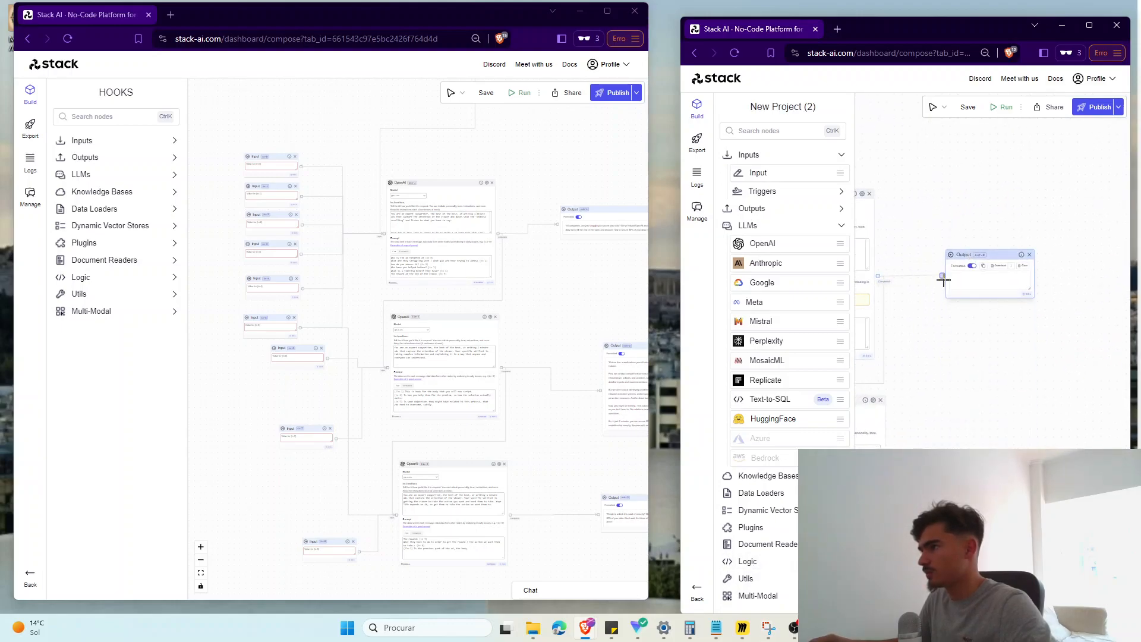
drag(948, 465, 996, 377)
scroll(996, 377, down, 2)
drag(1010, 428, 1016, 416)
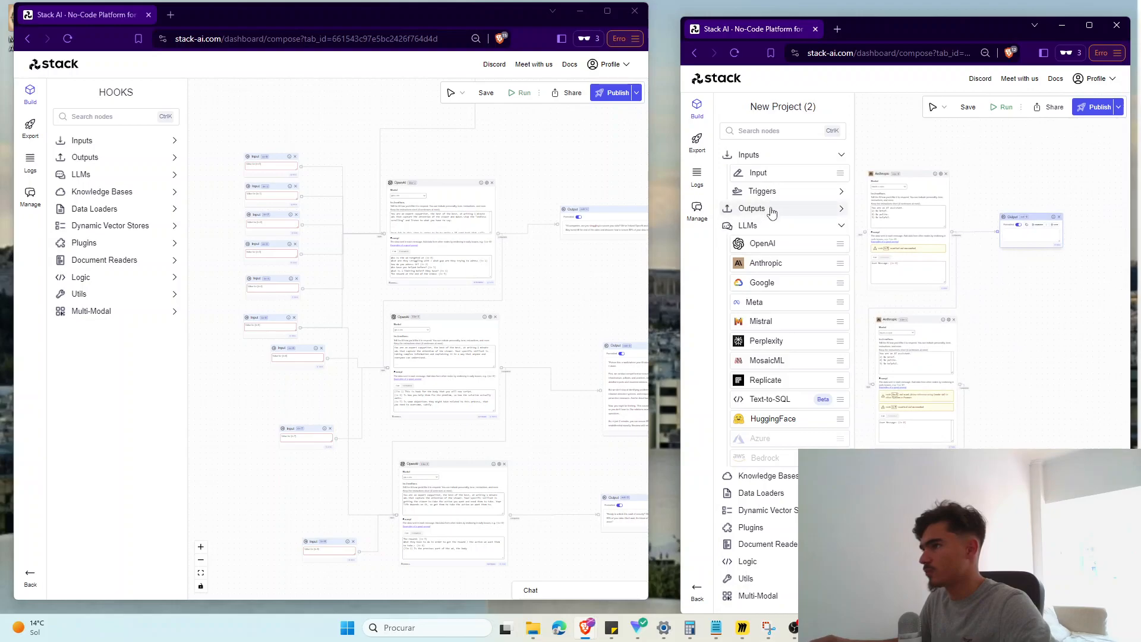
Step: Add another Output node beside the second Anthropic node and connect it to that node's completion
click(771, 209)
drag(762, 226, 1057, 371)
scroll(976, 374, up, 2)
drag(1041, 421, 959, 280)
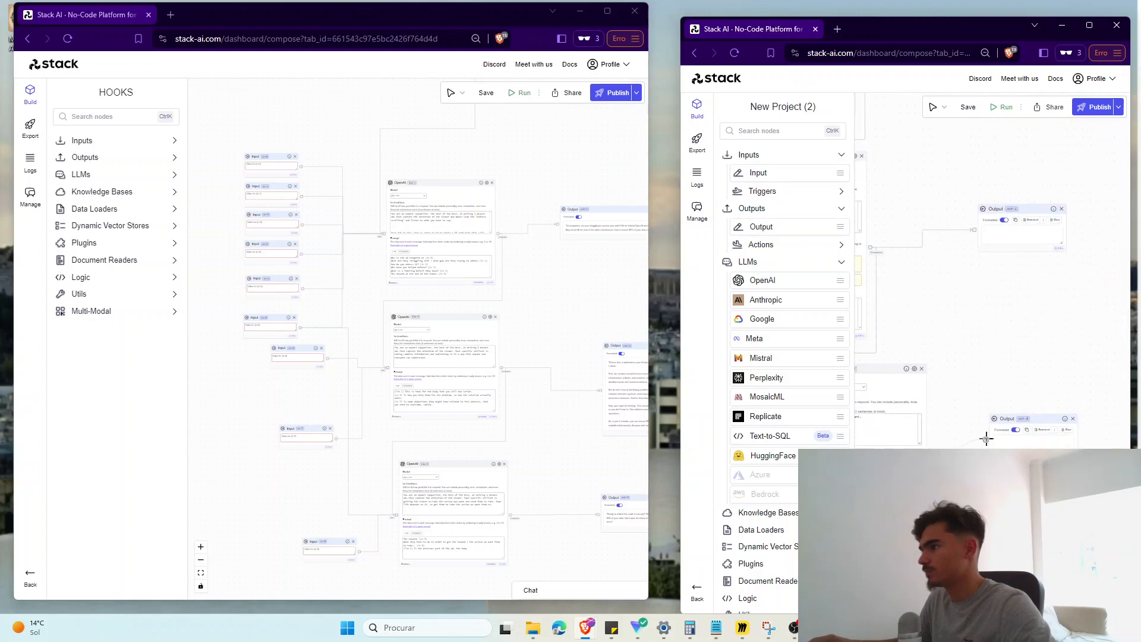
Step: Add a Documents node above the first Anthropic node, upload the hooks PDF and connect it to that Anthropic node
scroll(1010, 410, down, 5)
drag(1032, 390, 1000, 396)
scroll(924, 502, up, 1)
drag(927, 369, 920, 436)
drag(938, 292, 918, 466)
click(763, 530)
drag(772, 543, 944, 239)
click(947, 251)
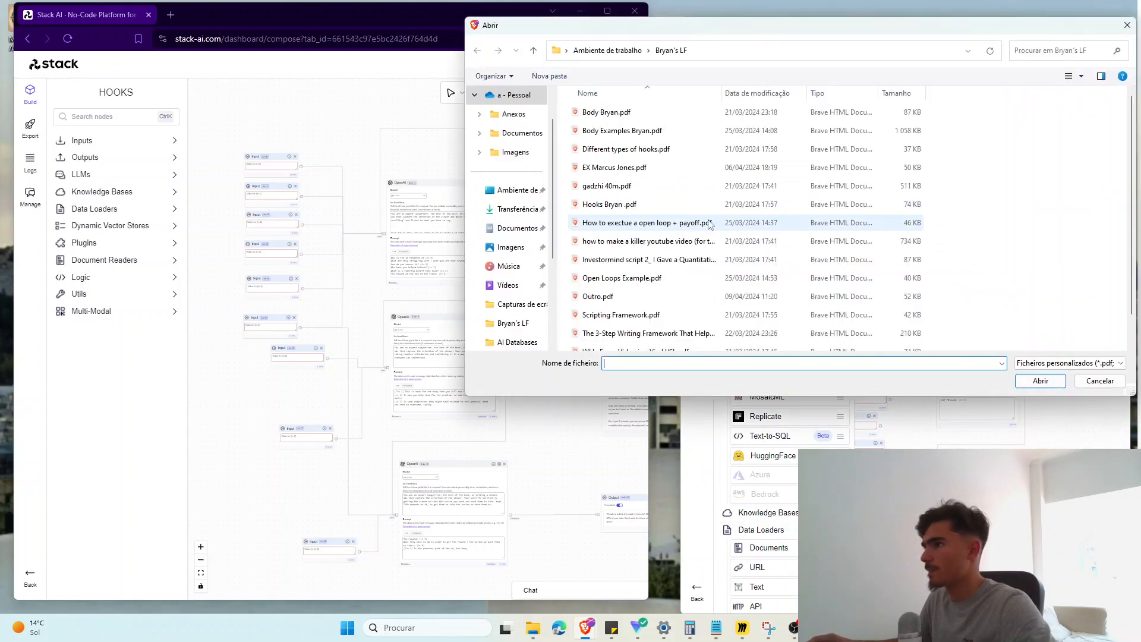
double_click(620, 203)
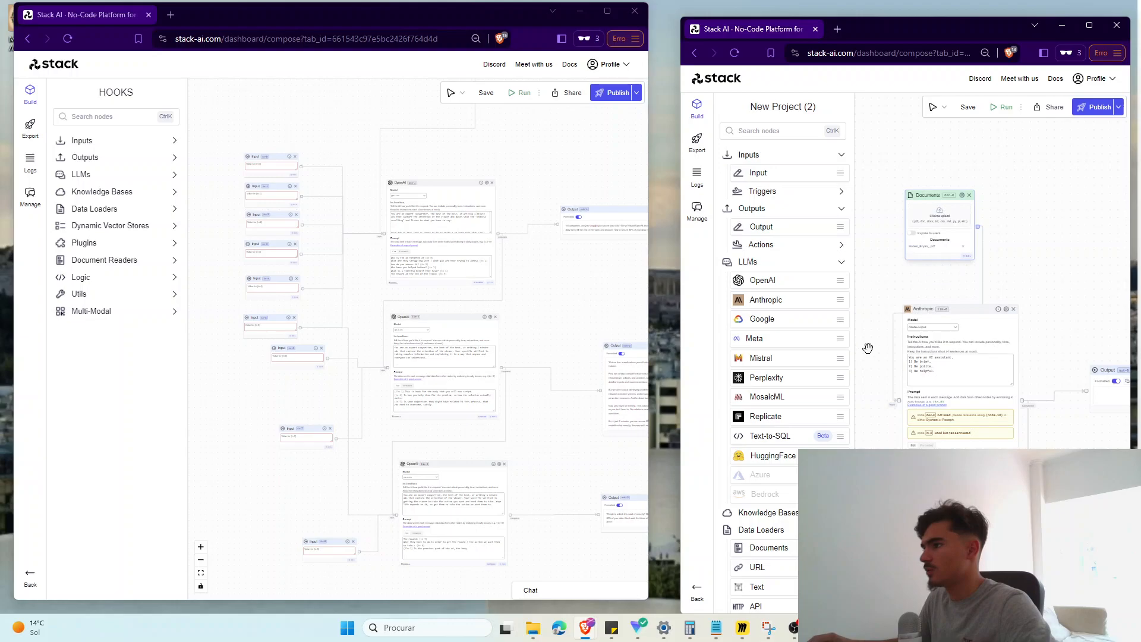
Step: Connect the first five Input nodes to the first Anthropic node
drag(865, 344, 952, 267)
scroll(932, 300, up, 2)
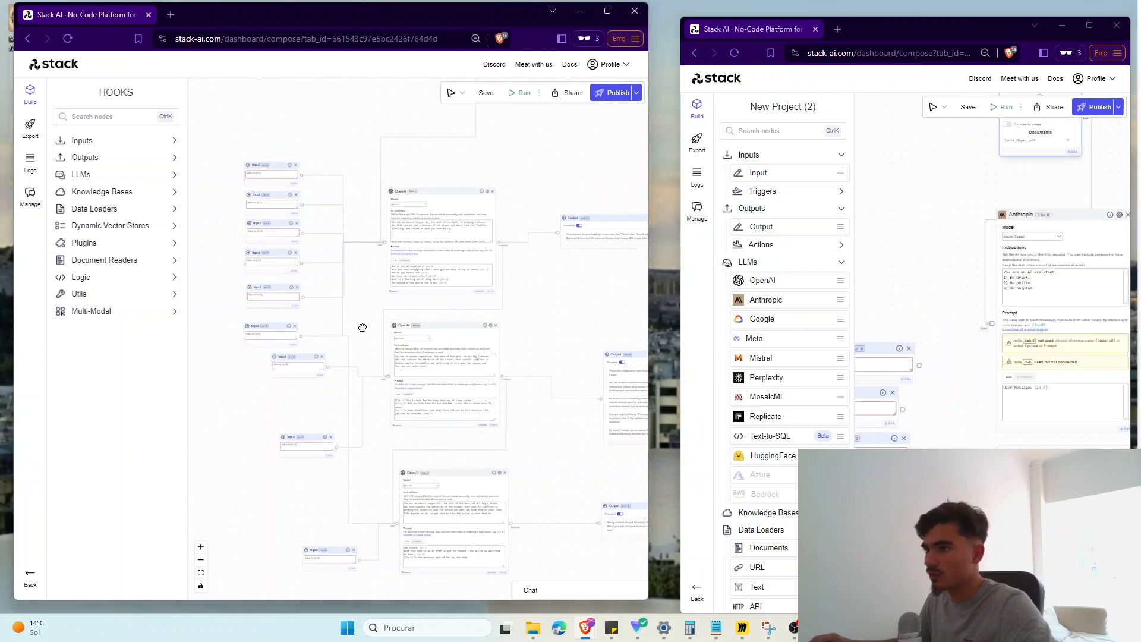
scroll(362, 325, up, 5)
drag(914, 305, 929, 161)
drag(1006, 178, 947, 357)
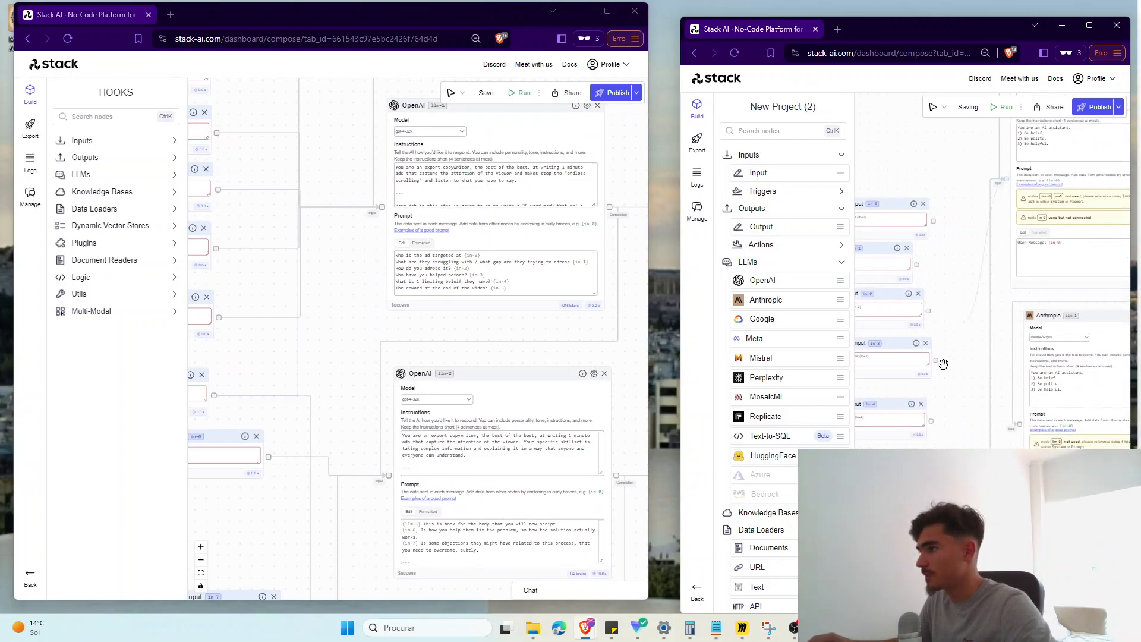
drag(931, 417, 931, 420)
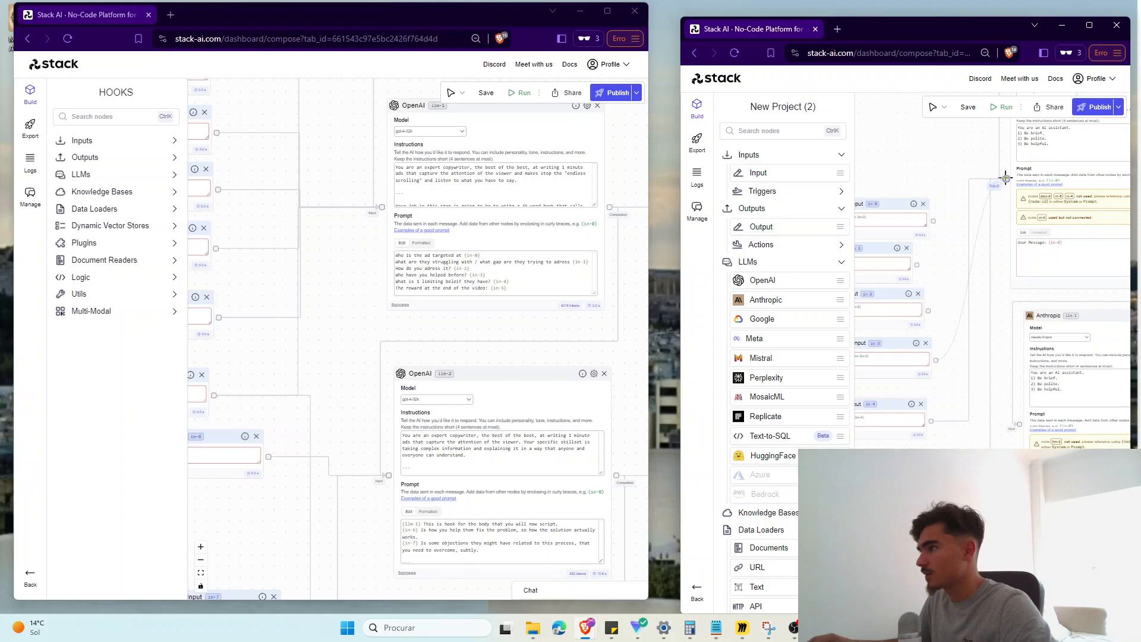
drag(929, 310, 928, 311)
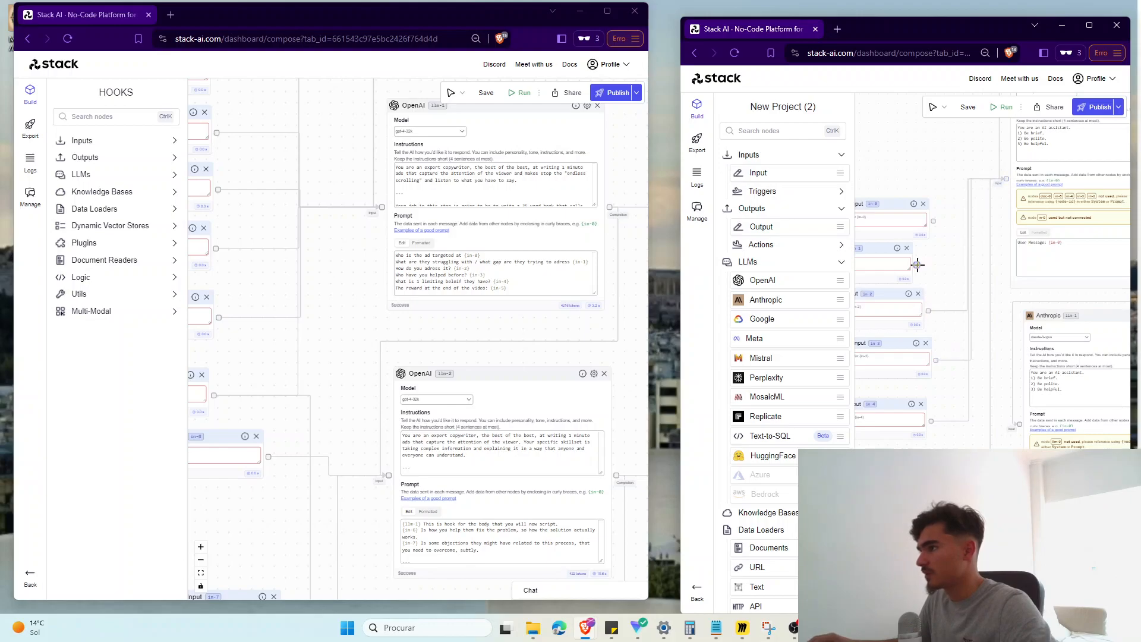
drag(935, 218, 934, 220)
Step: Connect the Input nodes below the first five to the second Anthropic node
drag(351, 354, 361, 218)
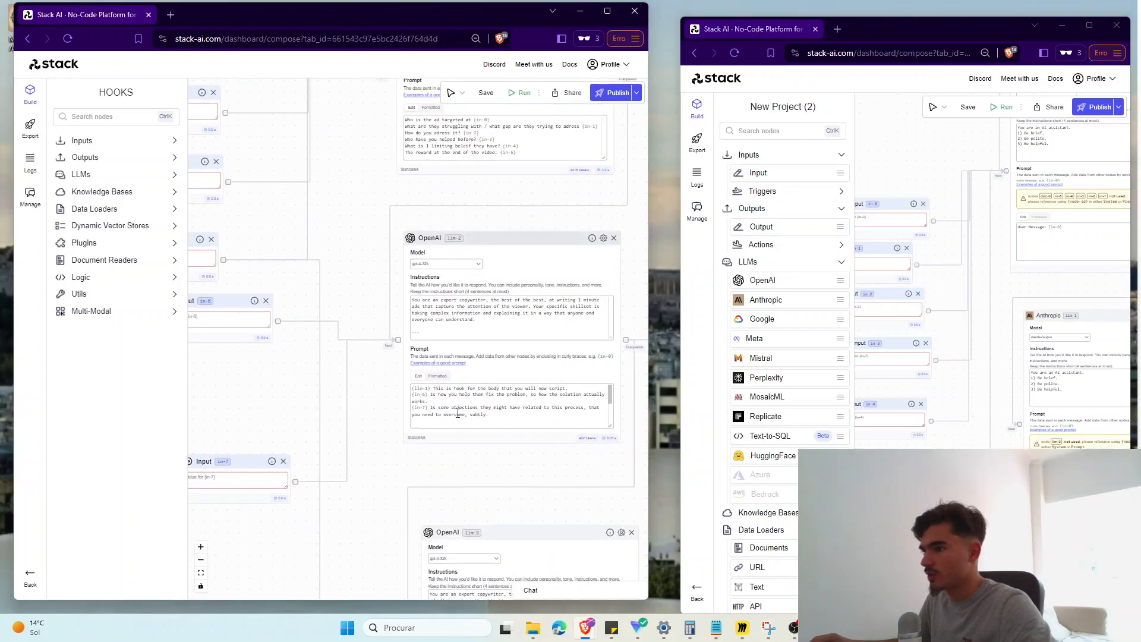
drag(936, 454, 935, 348)
drag(1004, 329, 1016, 319)
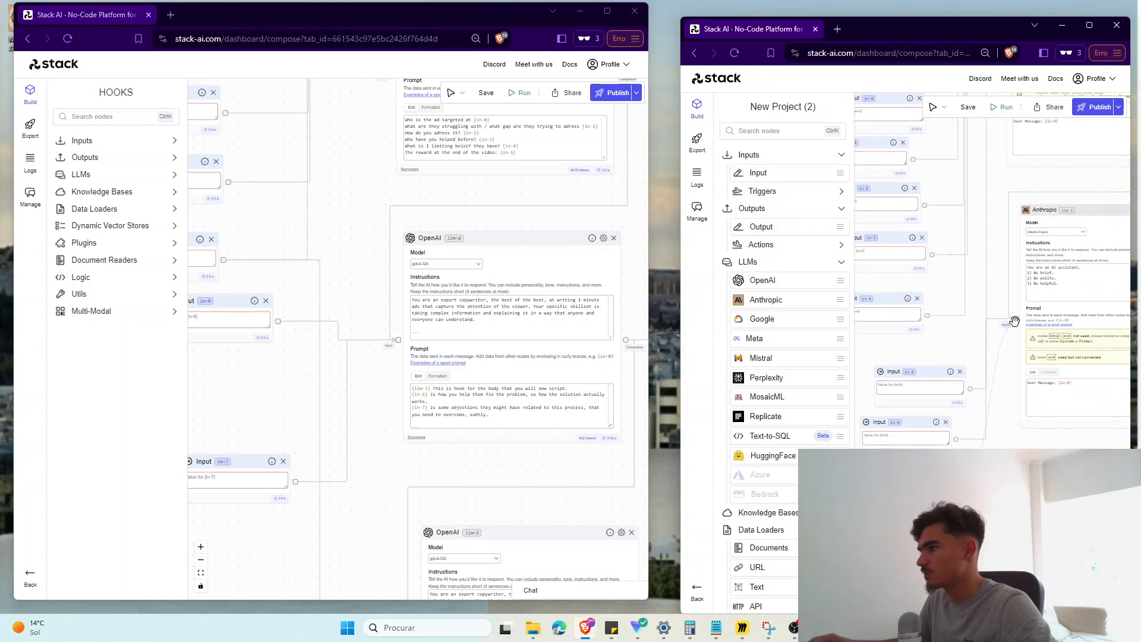
scroll(969, 426, down, 2)
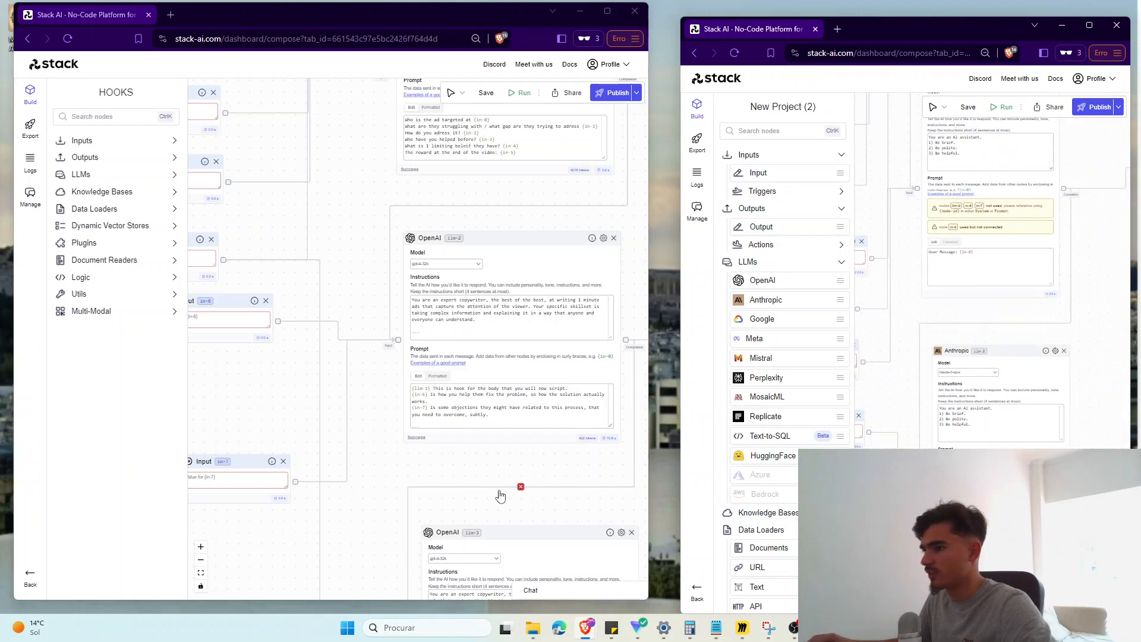
Step: Copy the prompt of the third OpenAI node in HOOKS into the third Anthropic node's prompt
drag(489, 474, 455, 227)
click(491, 428)
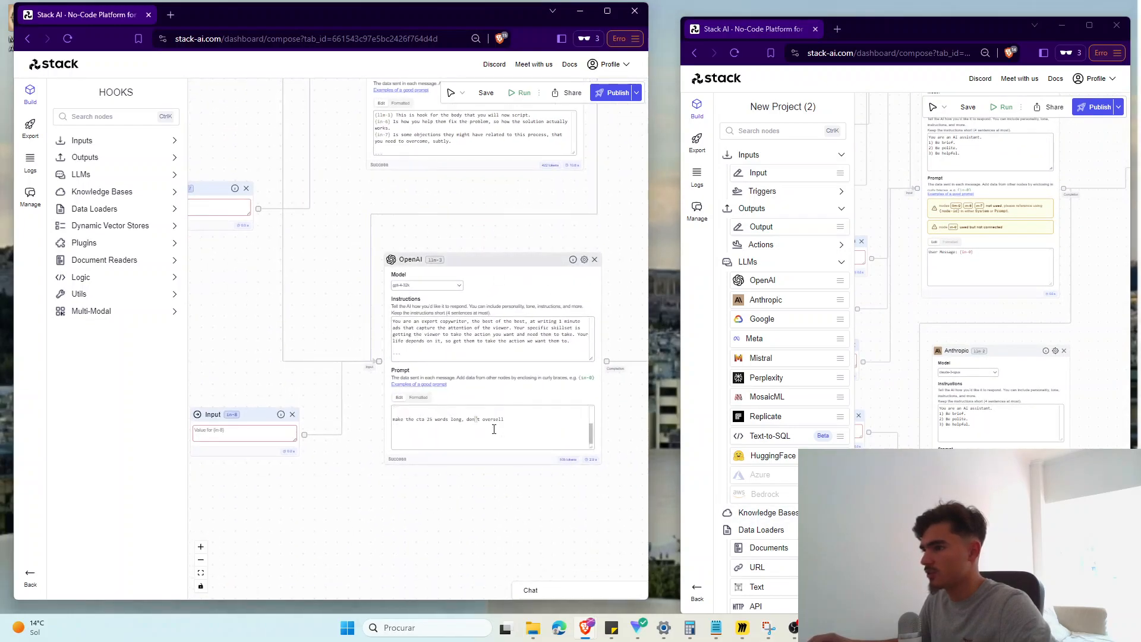
key(ctrl+a)
click(811, 428)
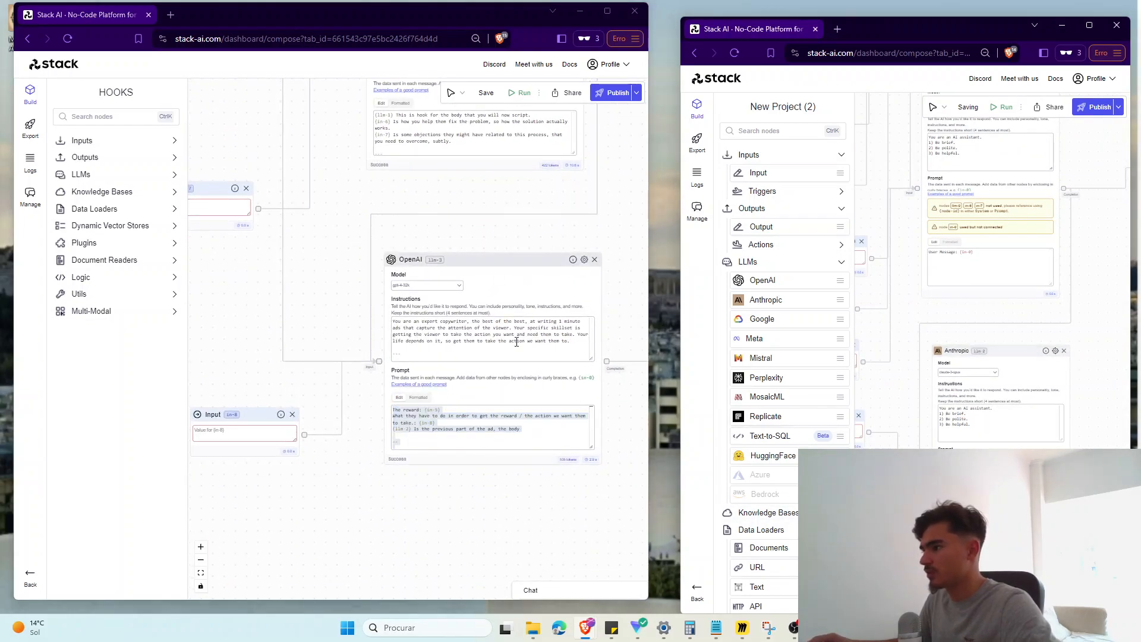
Step: Replace the third Anthropic node's instructions with those of the third OpenAI node in HOOKS
click(502, 355)
key(ctrl+a)
key(ctrl+c)
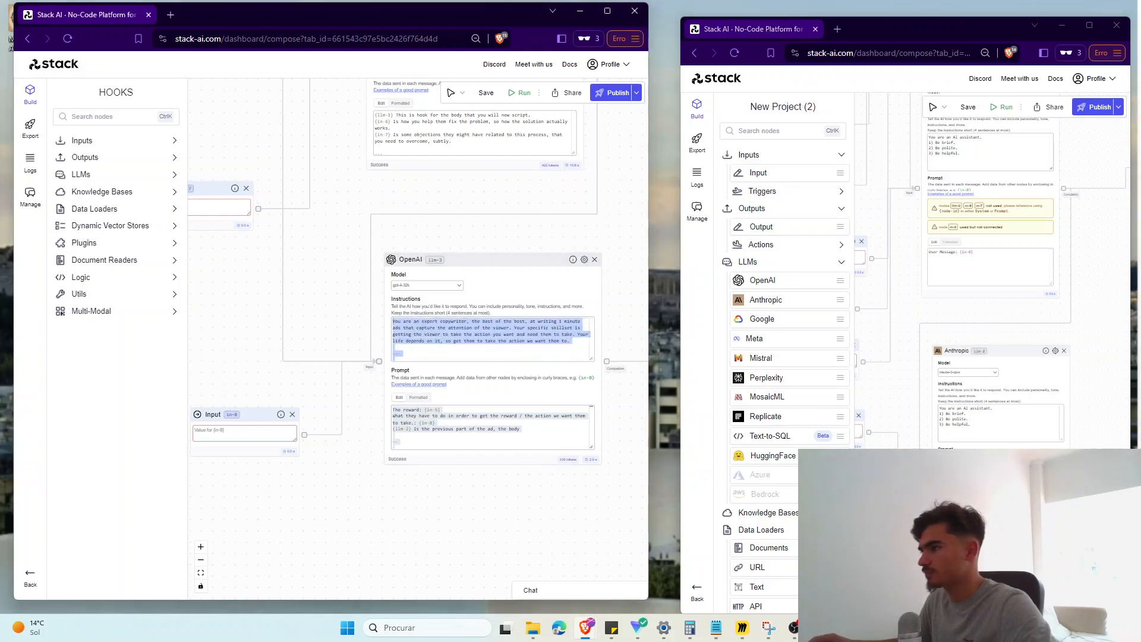
click(988, 440)
key(ctrl+a)
key(ctrl+v)
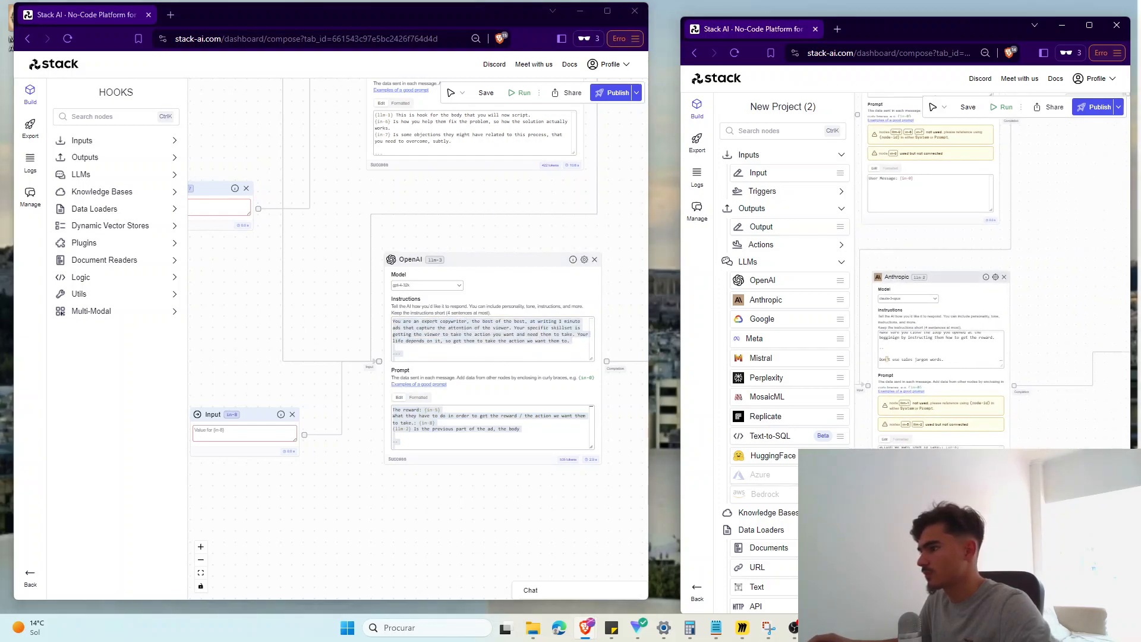
scroll(968, 510, up, 1)
drag(1065, 242, 1089, 259)
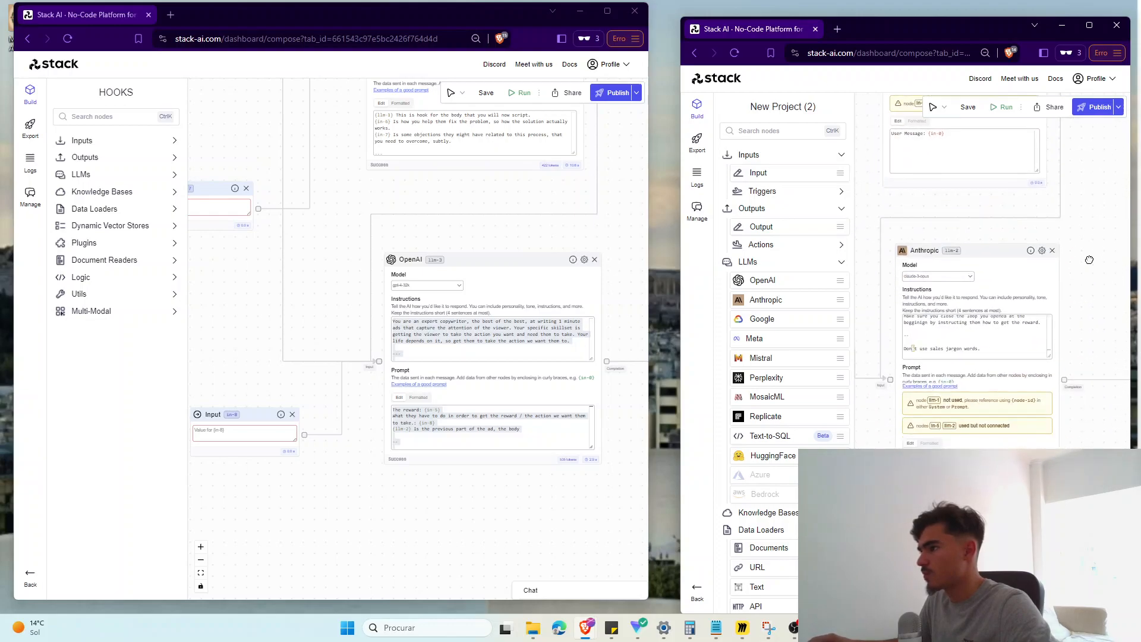
click(476, 259)
scroll(476, 257, down, 6)
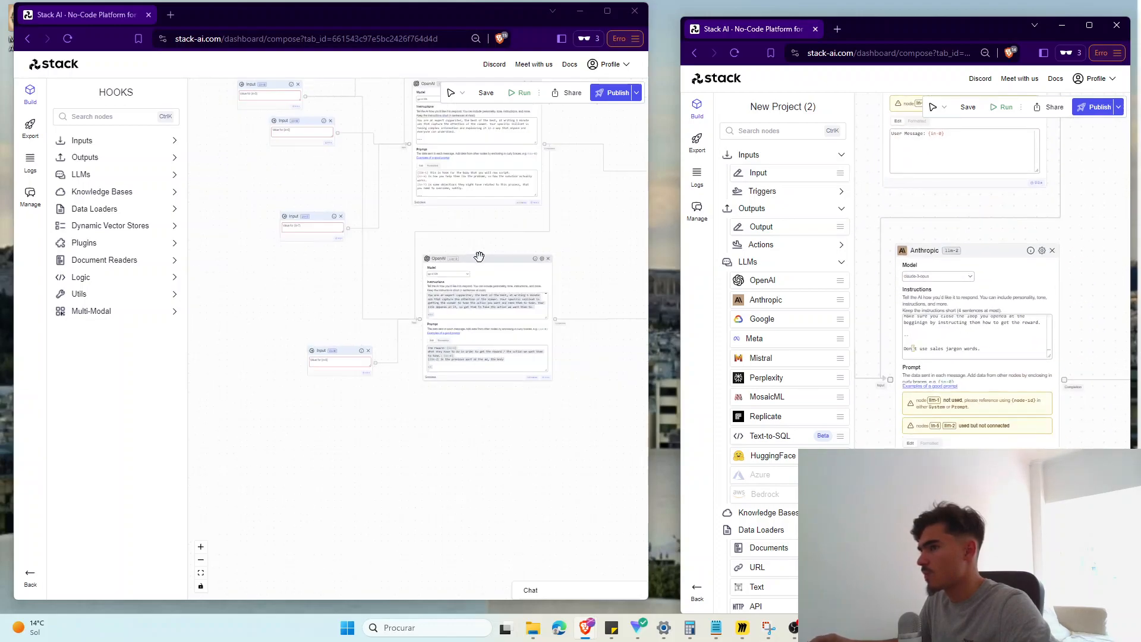
Step: Change the previous-part reference in the third Anthropic node's prompt to llm-1
drag(555, 470, 514, 351)
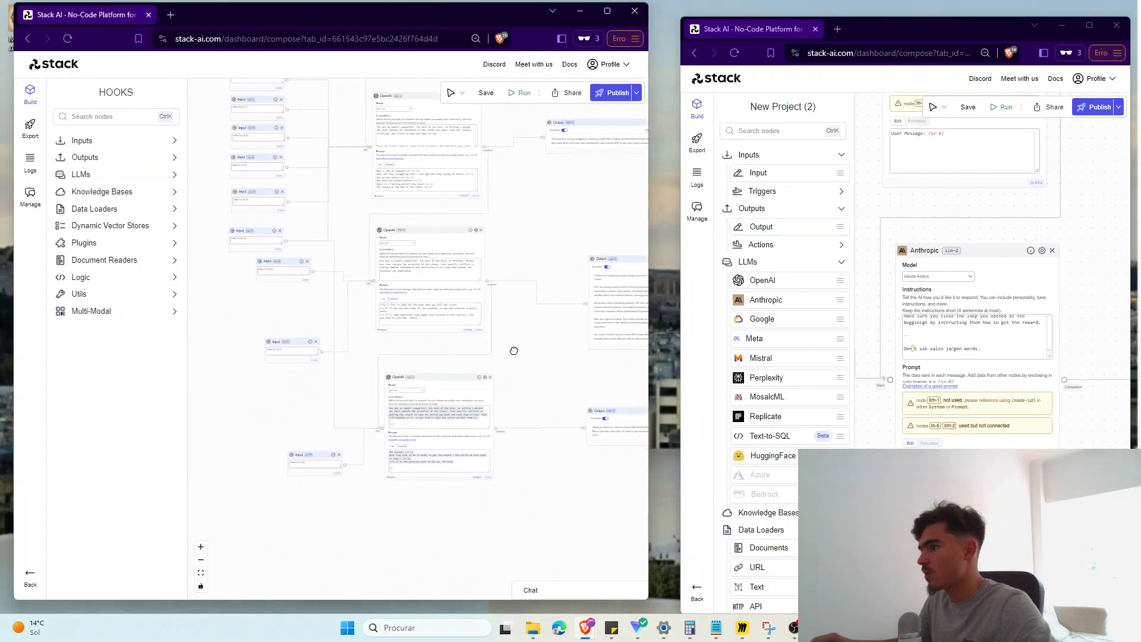
scroll(894, 409, up, 3)
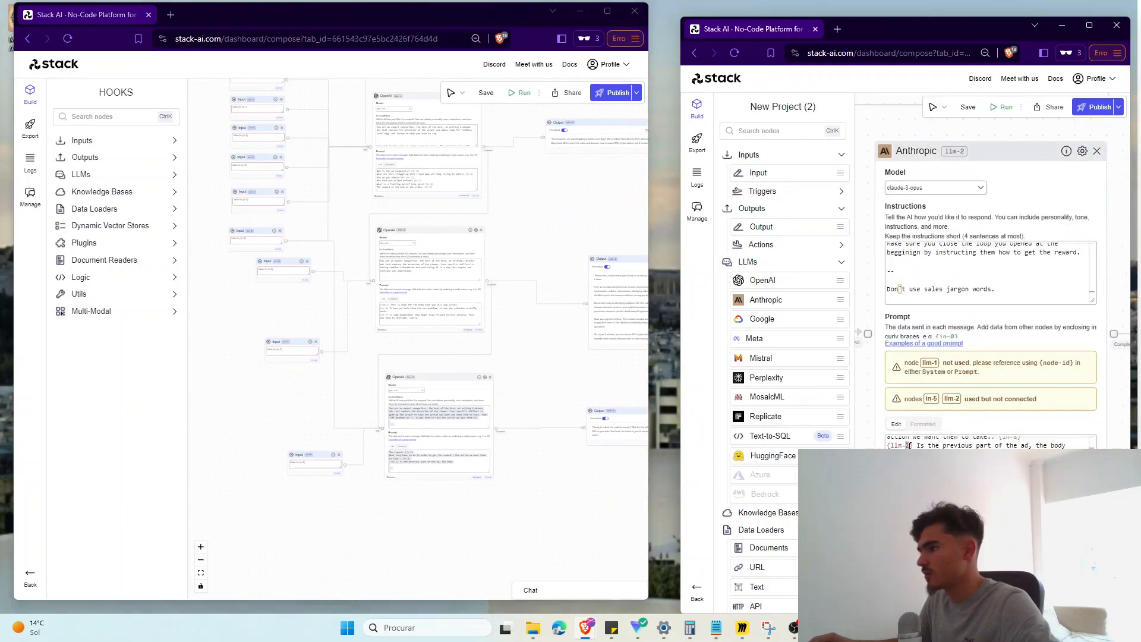
key(BackSpace)
text(1)
drag(543, 220, 544, 253)
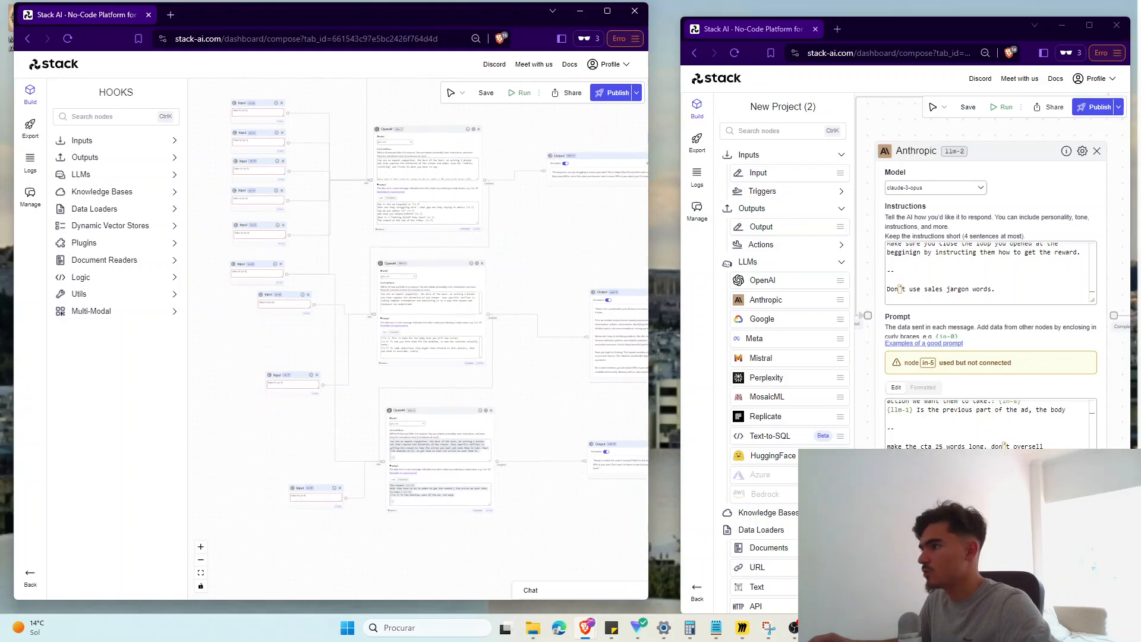
scroll(927, 423, up, 1)
Step: Replace the second Anthropic node's prompt with the prompt of the second OpenAI node in HOOKS
click(1091, 557)
scroll(1092, 557, down, 6)
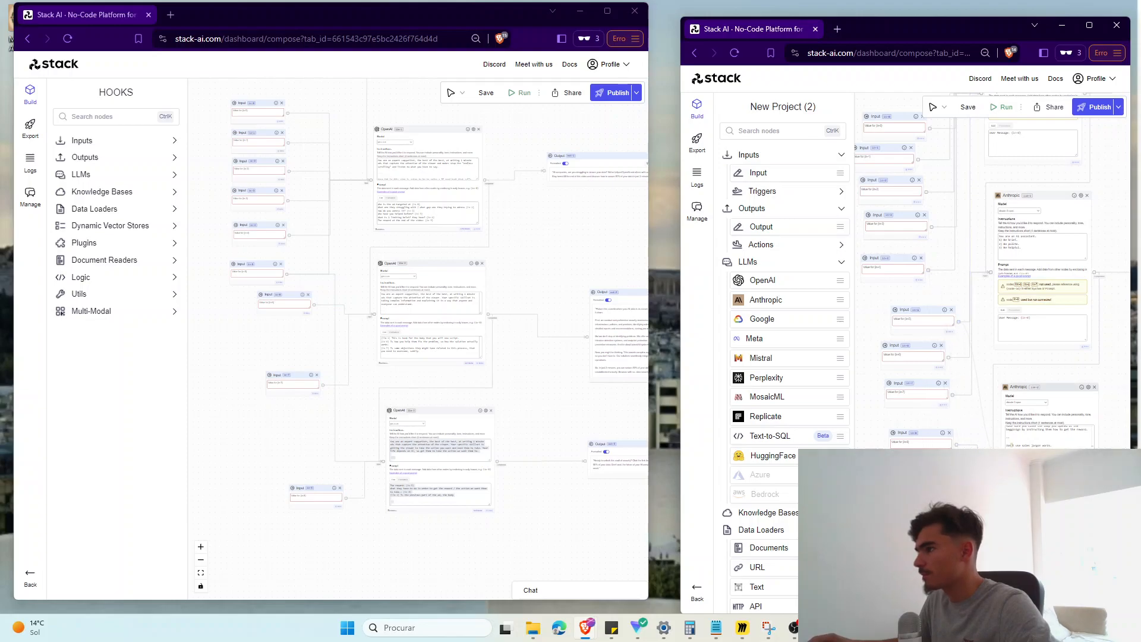
scroll(913, 520, up, 5)
scroll(431, 304, down, 3)
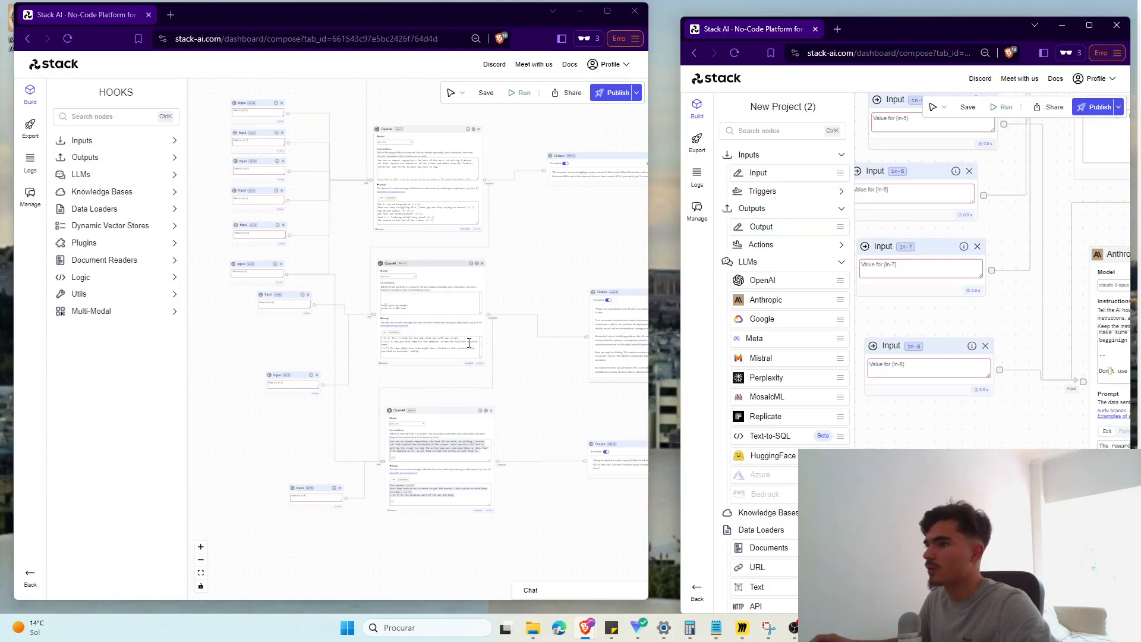
drag(1016, 303, 831, 598)
scroll(1106, 432, down, 3)
drag(1074, 434, 1065, 443)
scroll(431, 347, down, 6)
scroll(424, 344, up, 12)
scroll(430, 324, down, 2)
drag(442, 318, 228, 147)
key(ctrl+c)
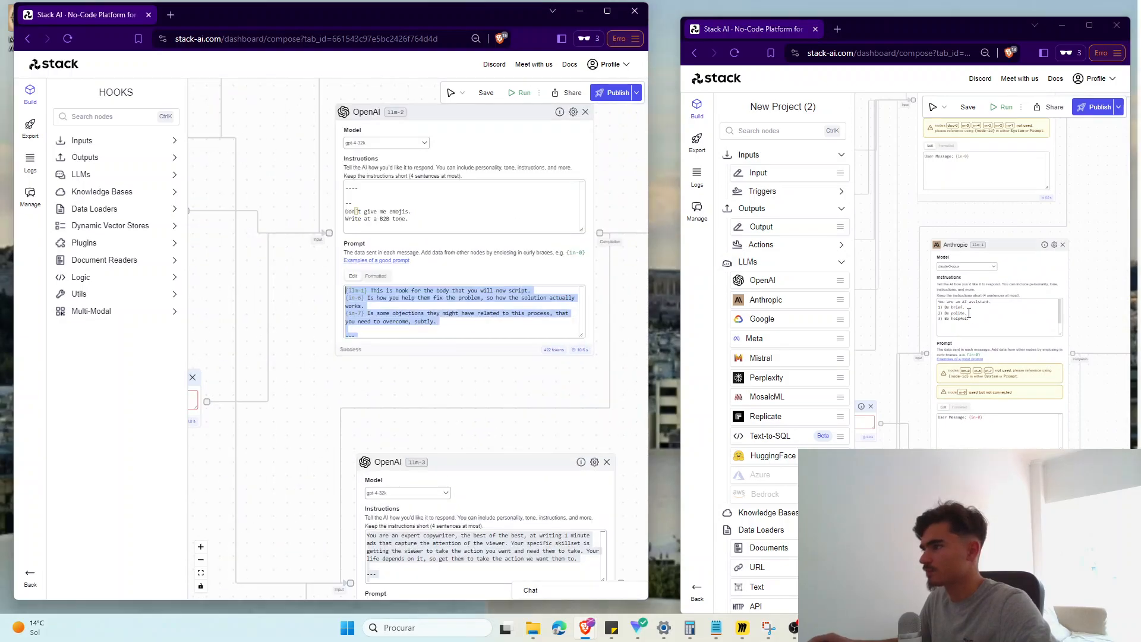
click(983, 423)
key(ctrl+a)
key(ctrl+v)
Step: Replace the second Anthropic node's instructions with those of the second OpenAI node in HOOKS
drag(448, 240, 446, 240)
scroll(445, 239, down, 3)
scroll(416, 214, up, 5)
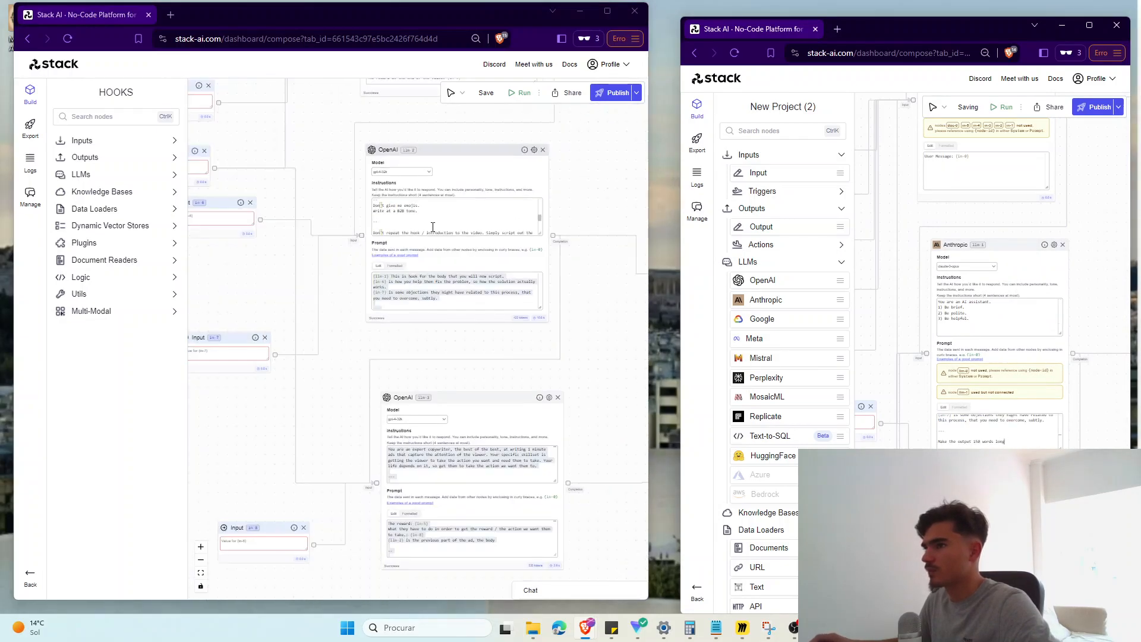
drag(373, 202, 433, 231)
drag(1004, 325, 866, 240)
key(ctrl+v)
Step: Change the hook reference at the start of the second Anthropic node's prompt to llm-0
scroll(1093, 402, up, 5)
drag(1125, 406, 1140, 375)
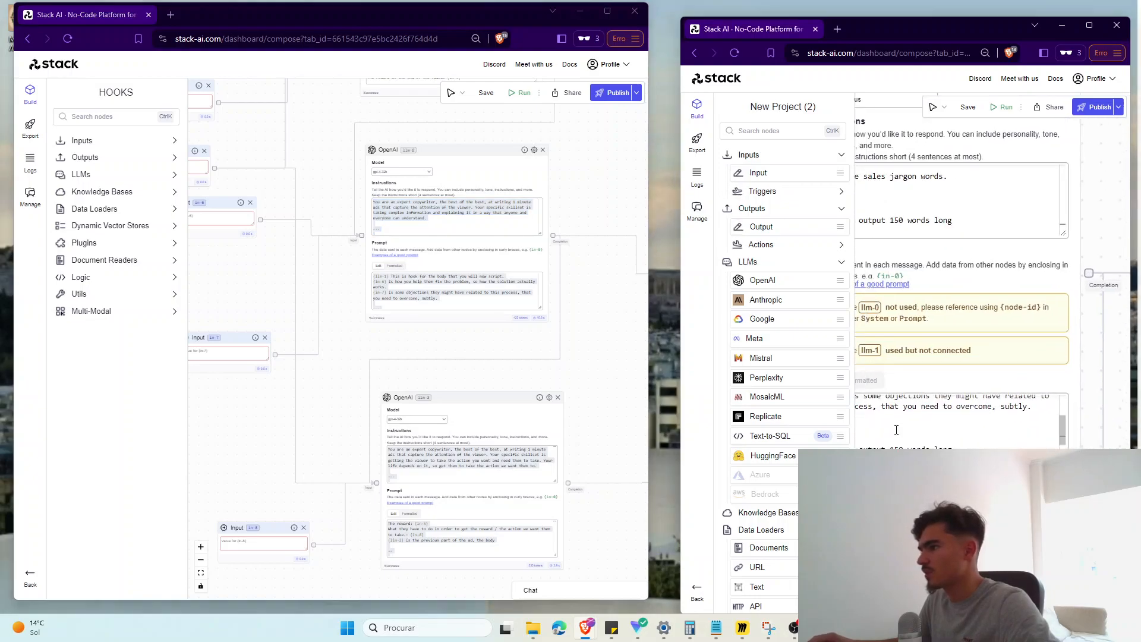
drag(1096, 404, 1140, 412)
scroll(935, 425, up, 3)
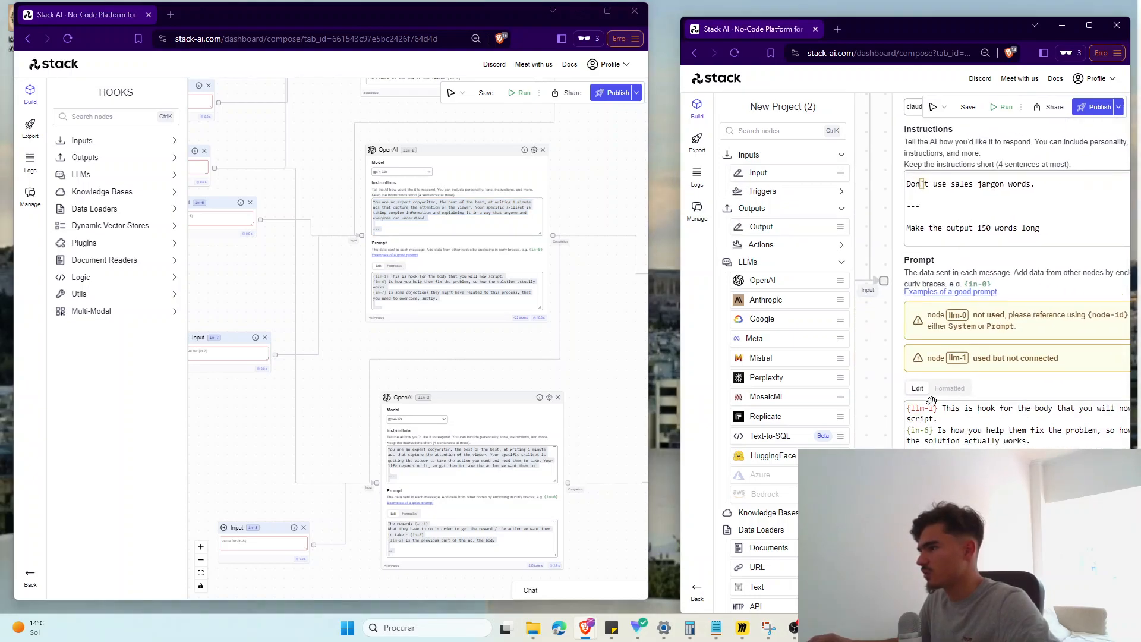
text(0)
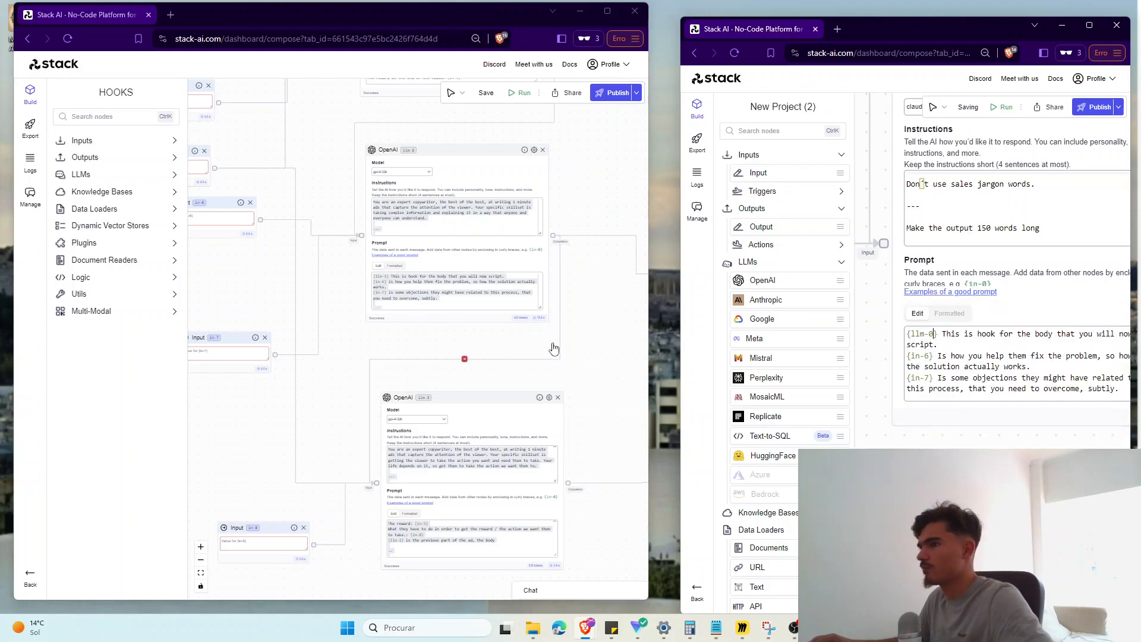
Step: Replace the first Anthropic node's prompt with the prompt of the first OpenAI node in HOOKS
drag(596, 184, 564, 502)
click(416, 374)
key(ctrl+a)
scroll(878, 438, down, 5)
drag(1028, 319, 1027, 488)
click(947, 392)
key(ctrl+a)
key(ctrl+v)
scroll(382, 311, down, 3)
Step: Replace the first Anthropic node's instructions with those of the first OpenAI node in HOOKS
click(382, 311)
key(ctrl+a)
click(951, 316)
key(ctrl+a)
key(ctrl+v)
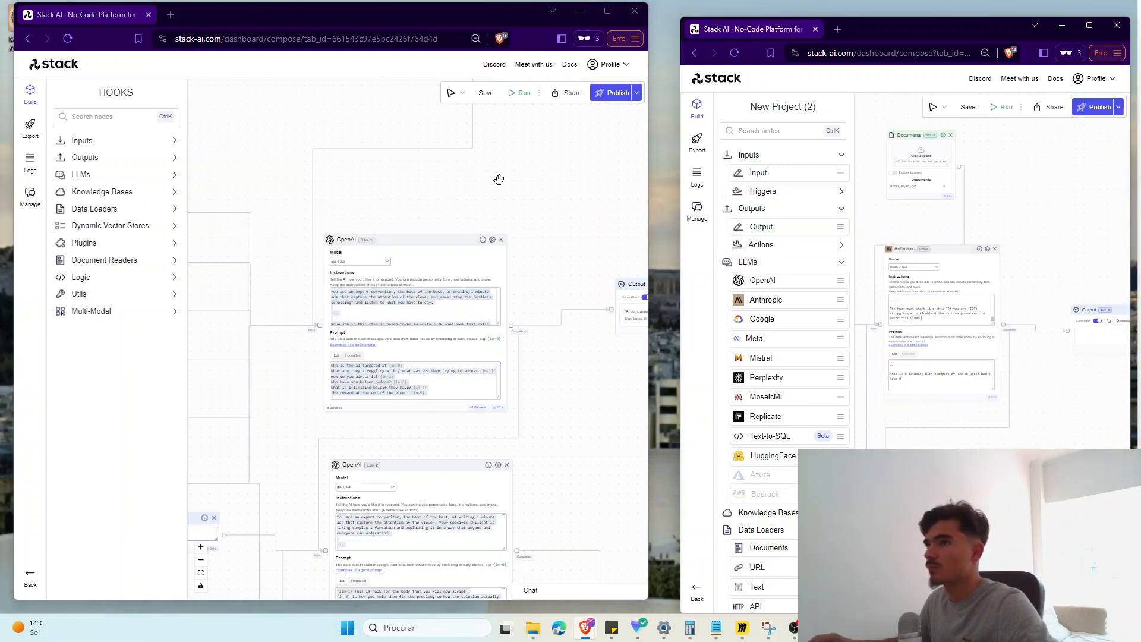
Step: Publish New Project (2) and open the general Form export settings of HOOKS at its inputs and outputs
click(32, 143)
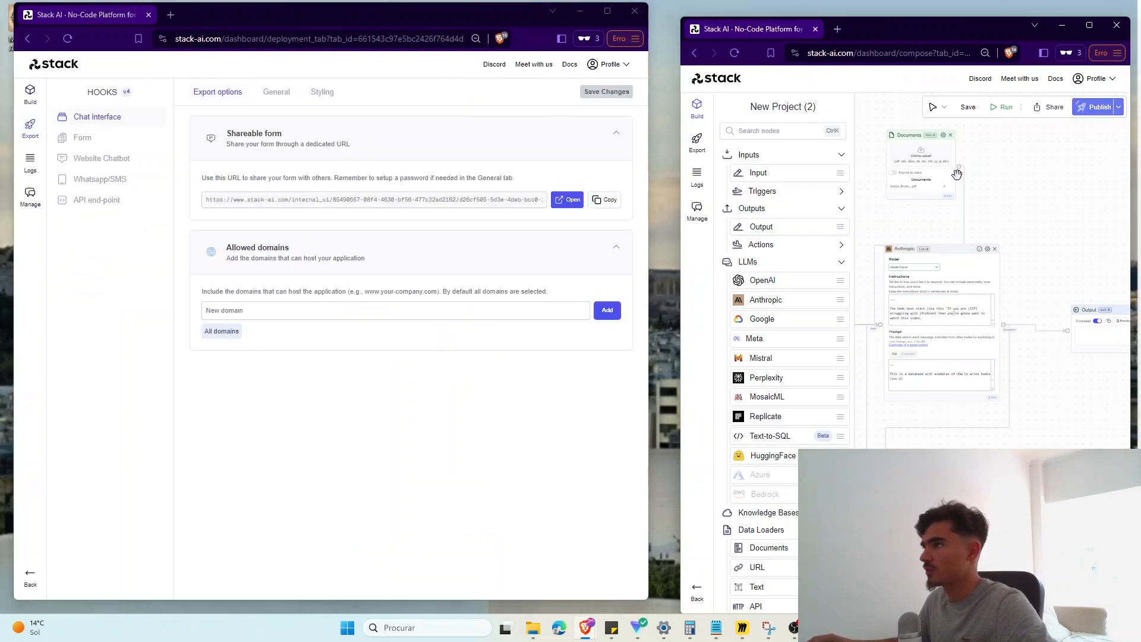
click(122, 139)
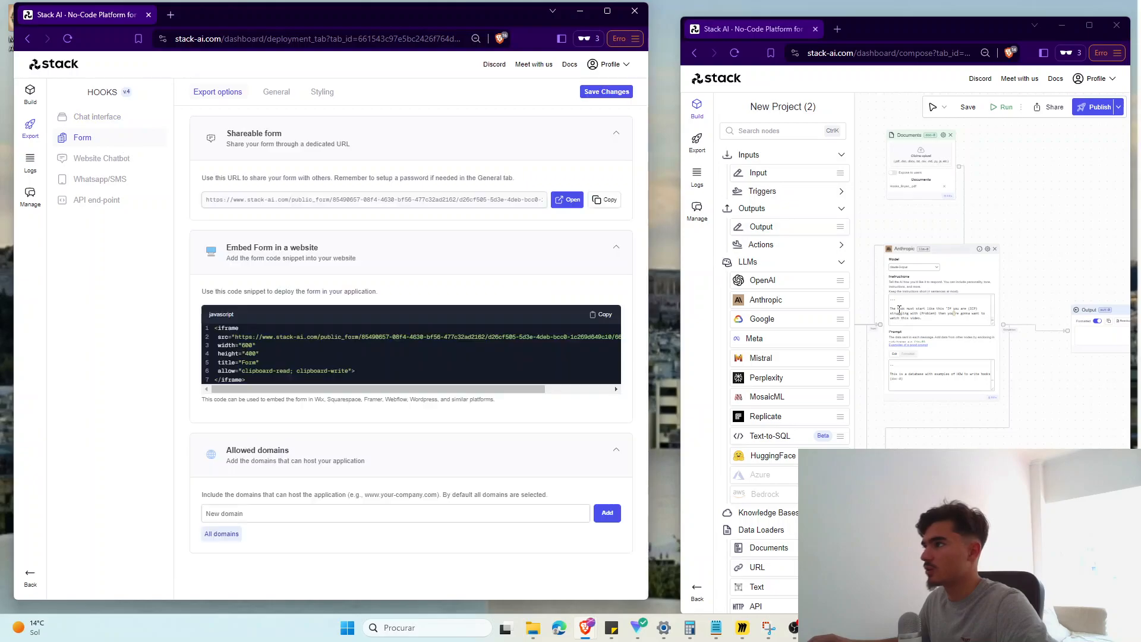
click(1077, 174)
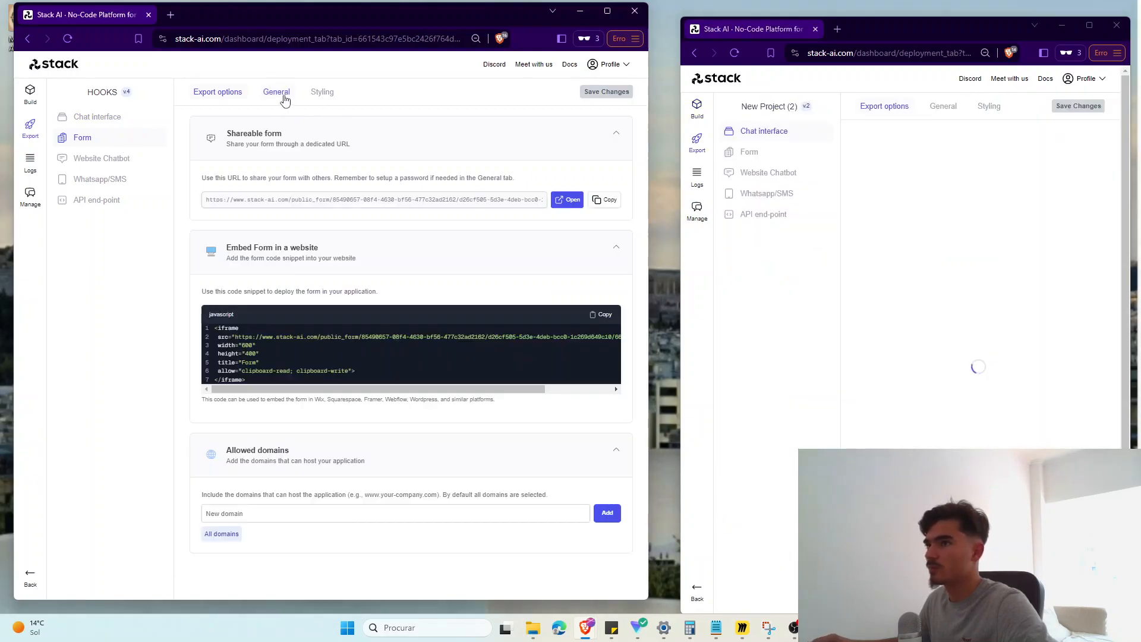
click(278, 93)
scroll(461, 357, down, 4)
Step: Open the general Form export settings of New Project (2) and enable all remaining input and output nodes
click(749, 152)
click(943, 105)
scroll(980, 285, down, 5)
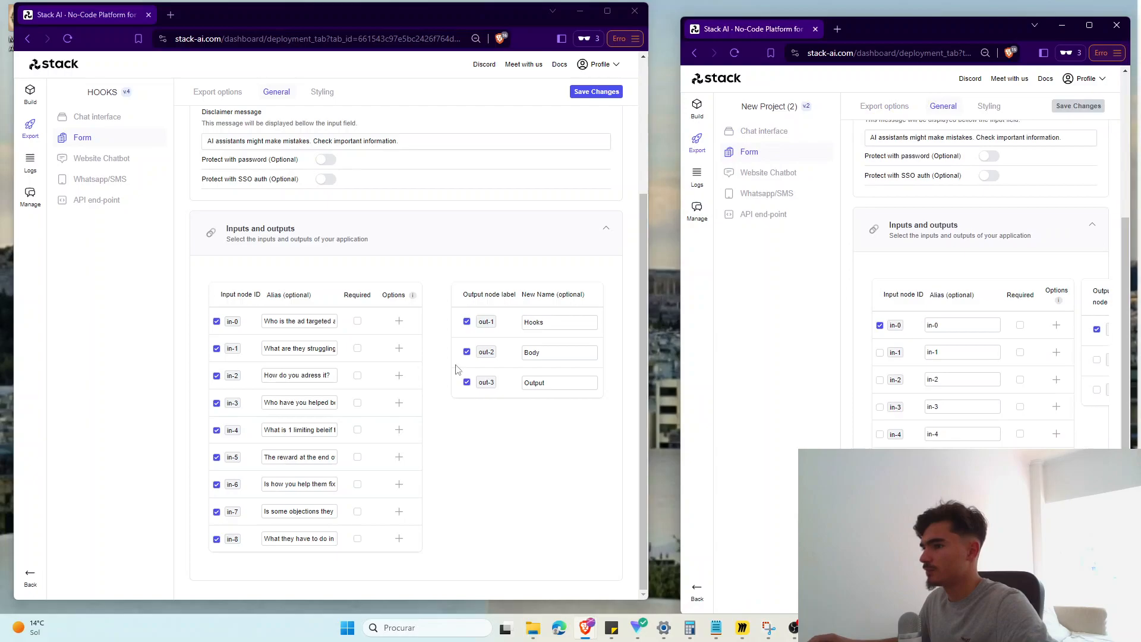
click(880, 352)
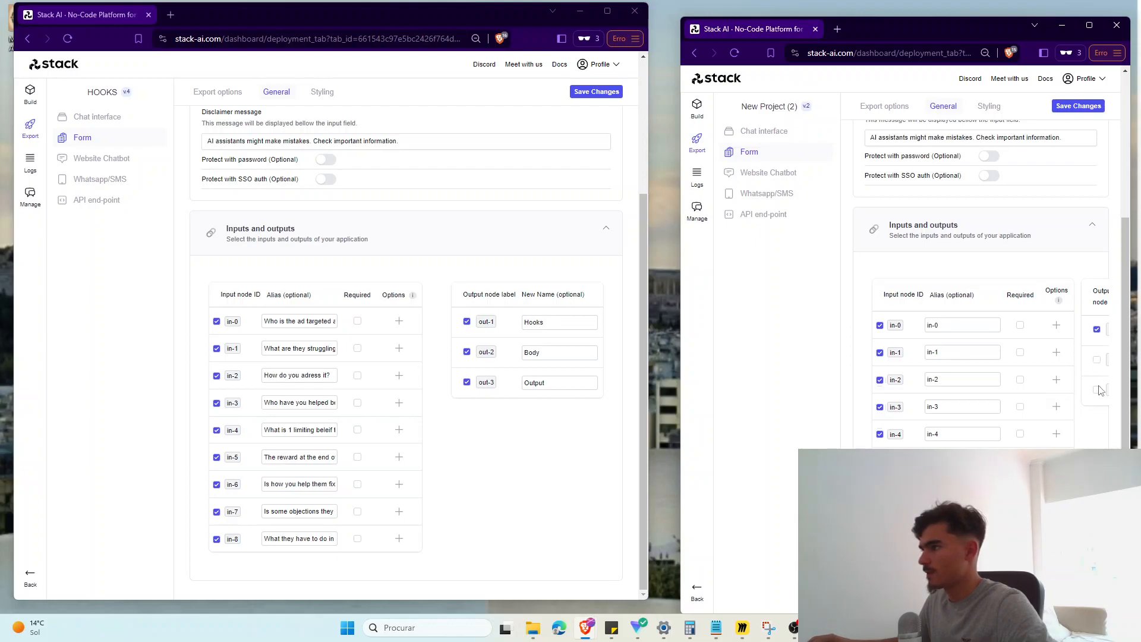
Step: Copy the HOOKS form's aliases for in-0, in-1 and in-2 to the same inputs of New Project (2)
triple_click(321, 316)
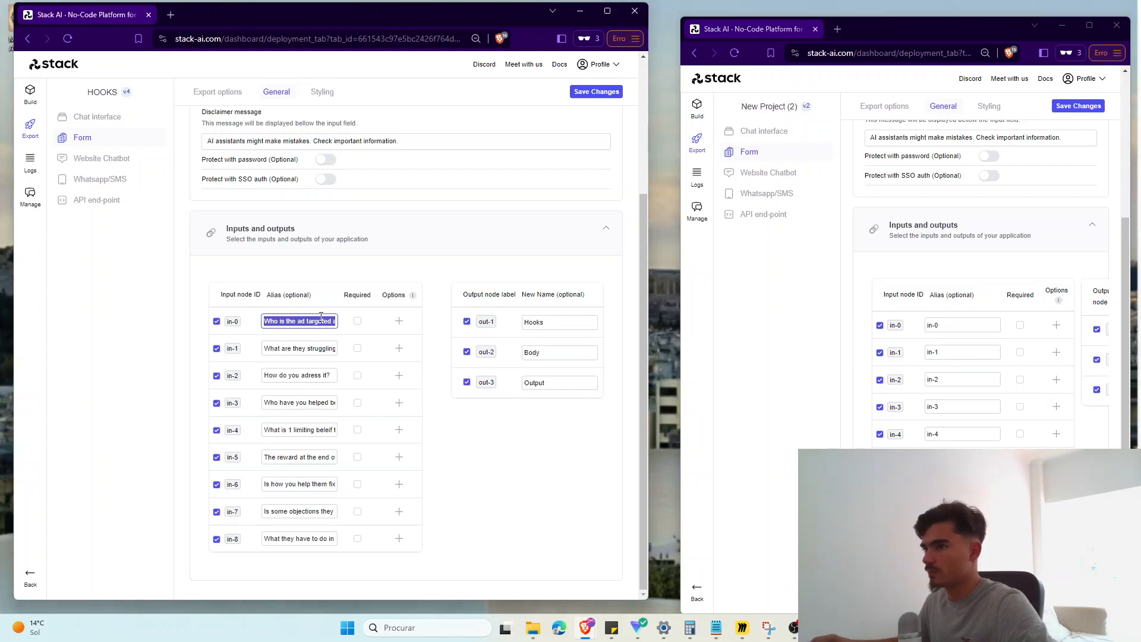
triple_click(933, 325)
key(ctrl+v)
triple_click(300, 348)
key(ctrl+c)
click(947, 354)
triple_click(946, 354)
key(ctrl+v)
triple_click(321, 375)
key(ctrl+c)
click(947, 378)
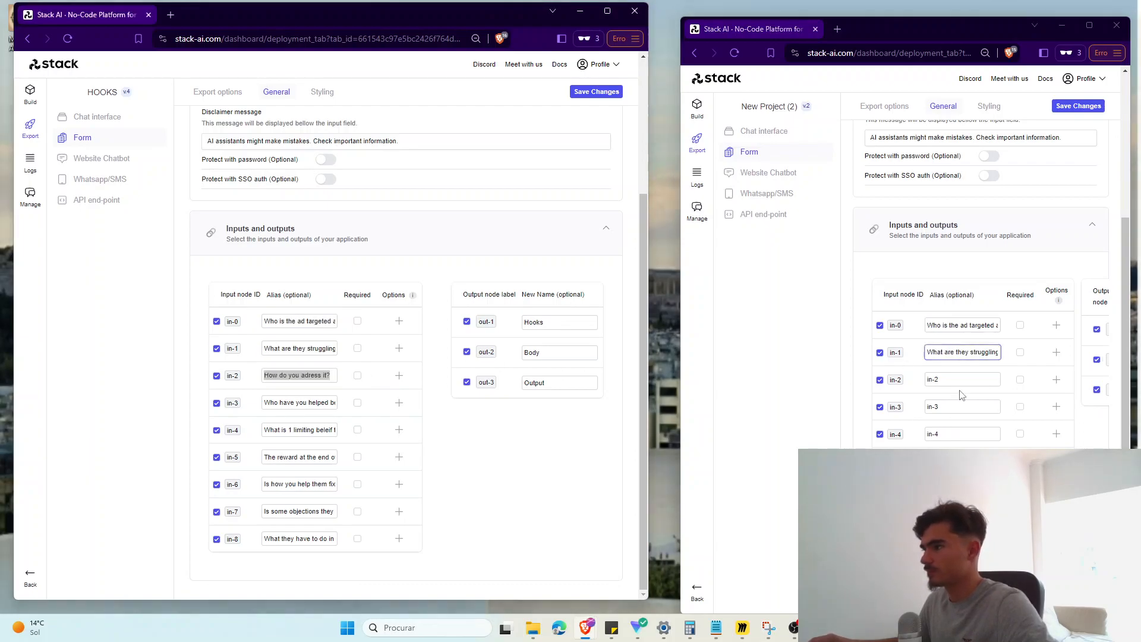
triple_click(947, 377)
key(ctrl+v)
Step: Copy the HOOKS form's aliases for in-3, in-4 and in-5 to the same inputs of New Project (2)
triple_click(303, 402)
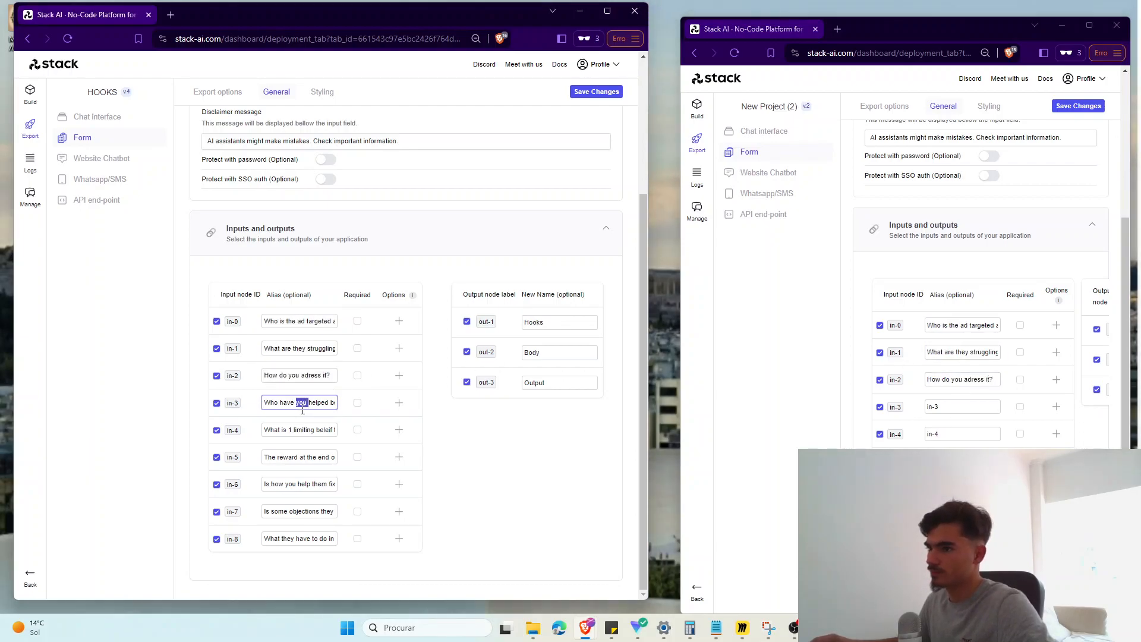
key(ctrl+c)
click(964, 404)
triple_click(965, 404)
key(ctrl+v)
triple_click(309, 429)
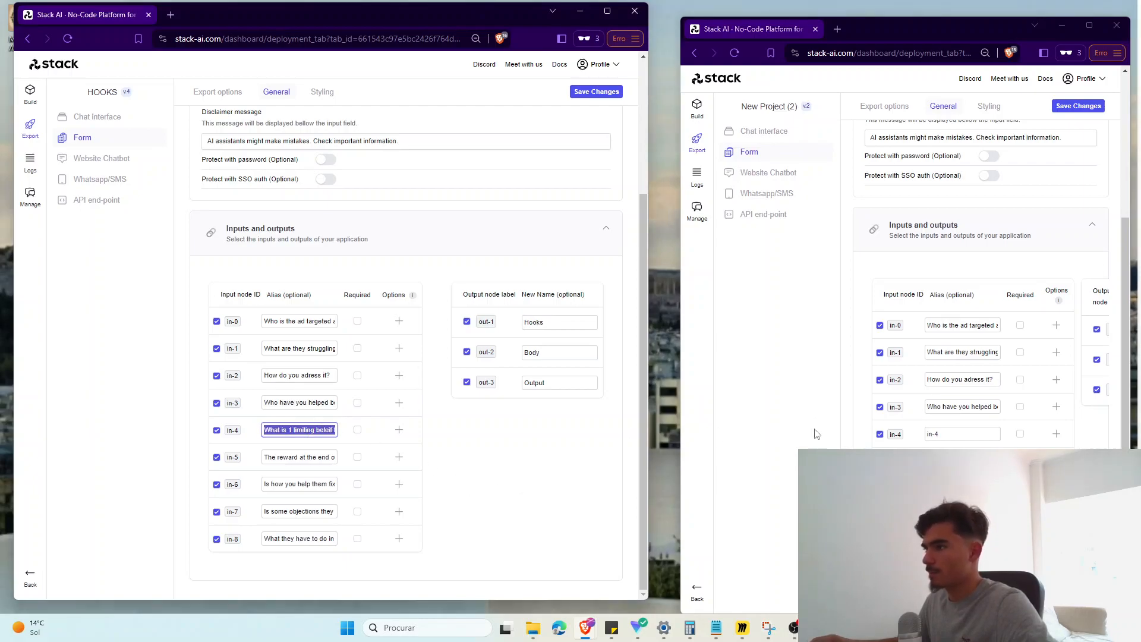
key(ctrl+c)
click(922, 434)
triple_click(927, 435)
key(ctrl+v)
triple_click(313, 457)
key(ctrl+c)
triple_click(950, 462)
key(ctrl+v)
Step: Copy the HOOKS form's aliases for in-6, in-7 and in-8 to the same inputs of New Project (2)
click(235, 480)
triple_click(313, 483)
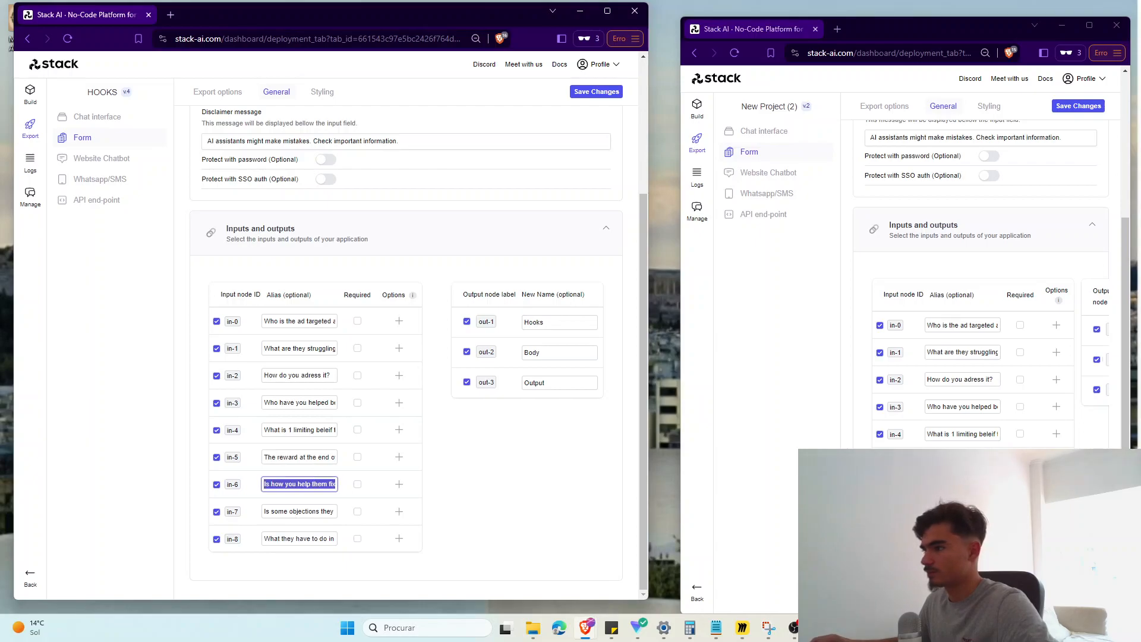
key(ctrl+c)
triple_click(950, 488)
key(ctrl+v)
triple_click(310, 510)
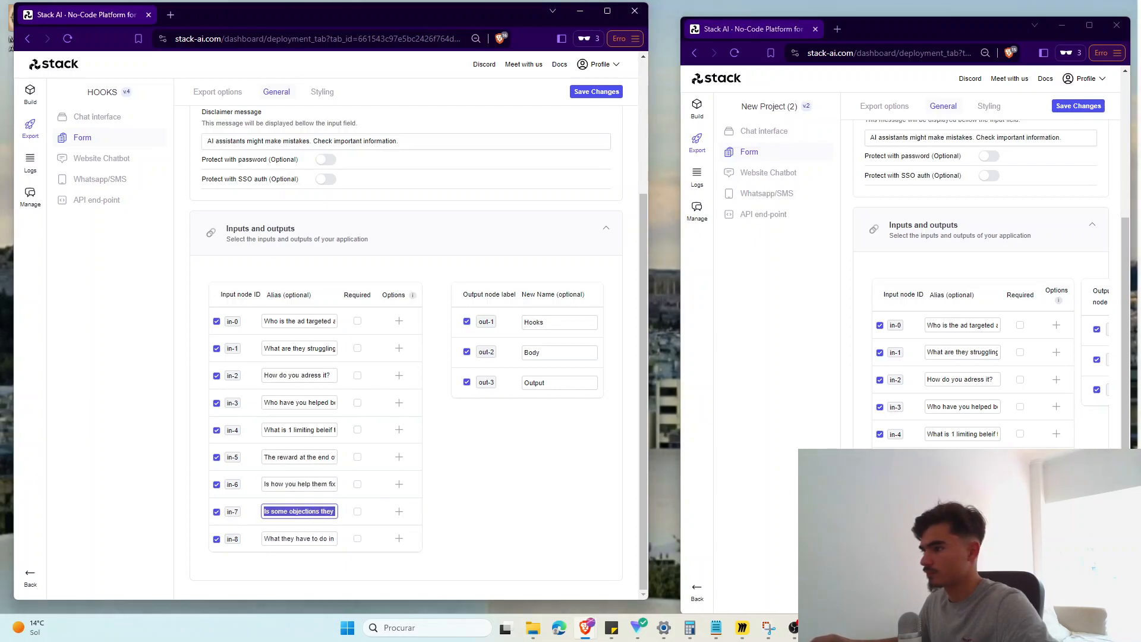
key(ctrl+c)
triple_click(951, 516)
triple_click(329, 539)
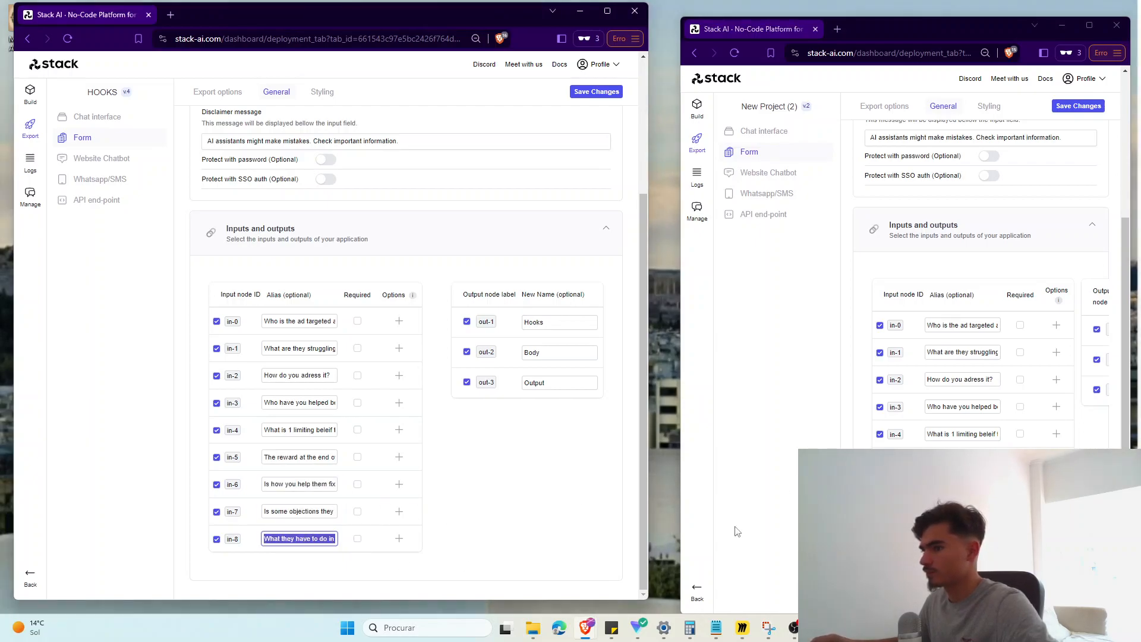
triple_click(951, 543)
Step: Name the new project's outputs out-0, out-1 and out-2 as Hooks, Body and Cta
scroll(981, 333, right, 3)
click(1034, 331)
triple_click(1034, 331)
text(Hooks)
key(Tab)
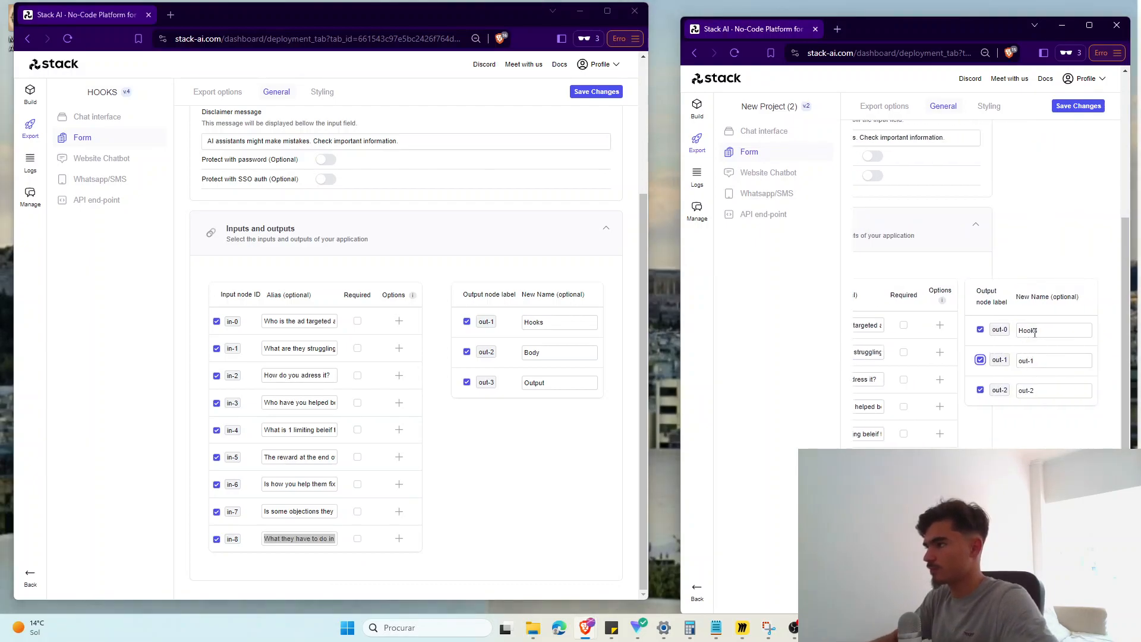
text(Body)
key(Tab)
text(Cta)
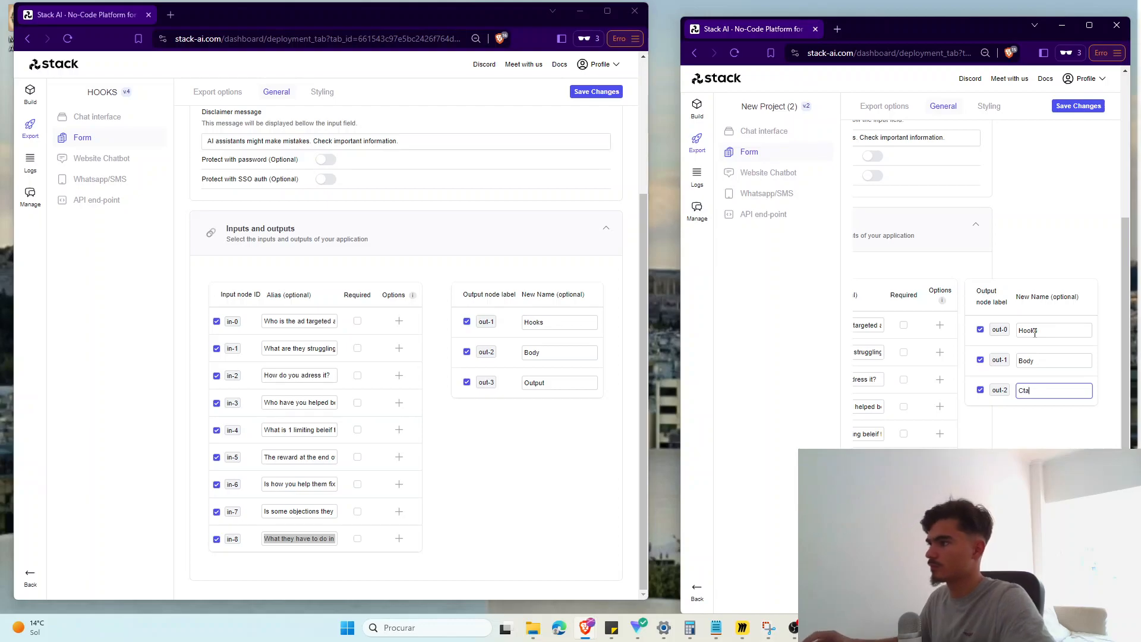
Step: Save the form settings and open the new project's shareable form
click(1061, 107)
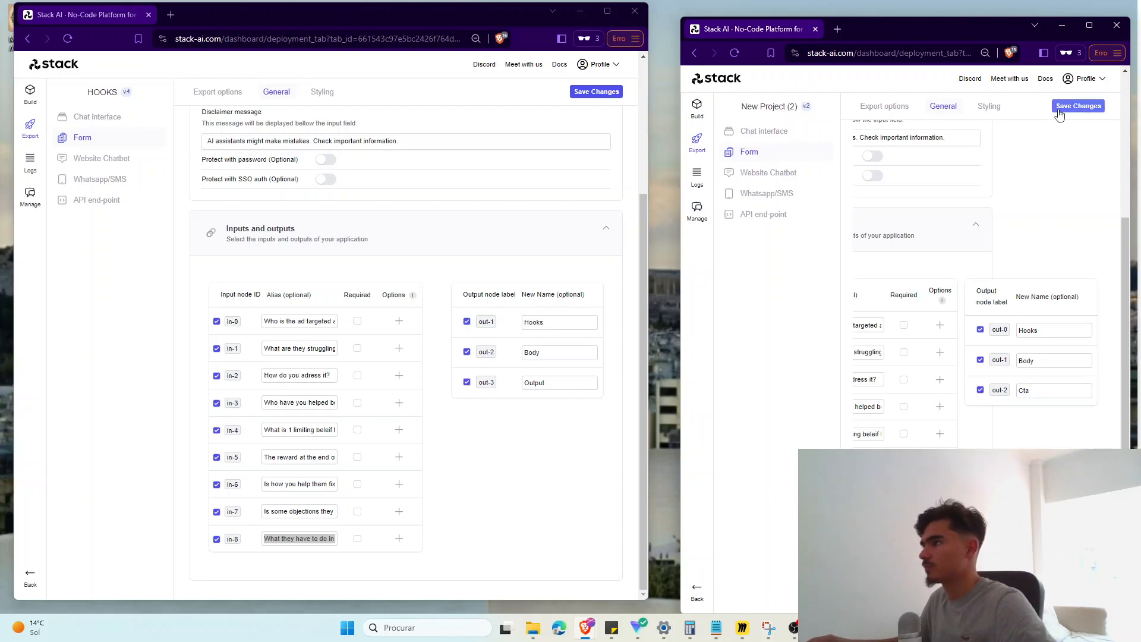
click(884, 106)
click(1043, 221)
Step: Close the leftover New Project (1) browser window and place the HOOKS window beside the open form
mouse_move(588, 632)
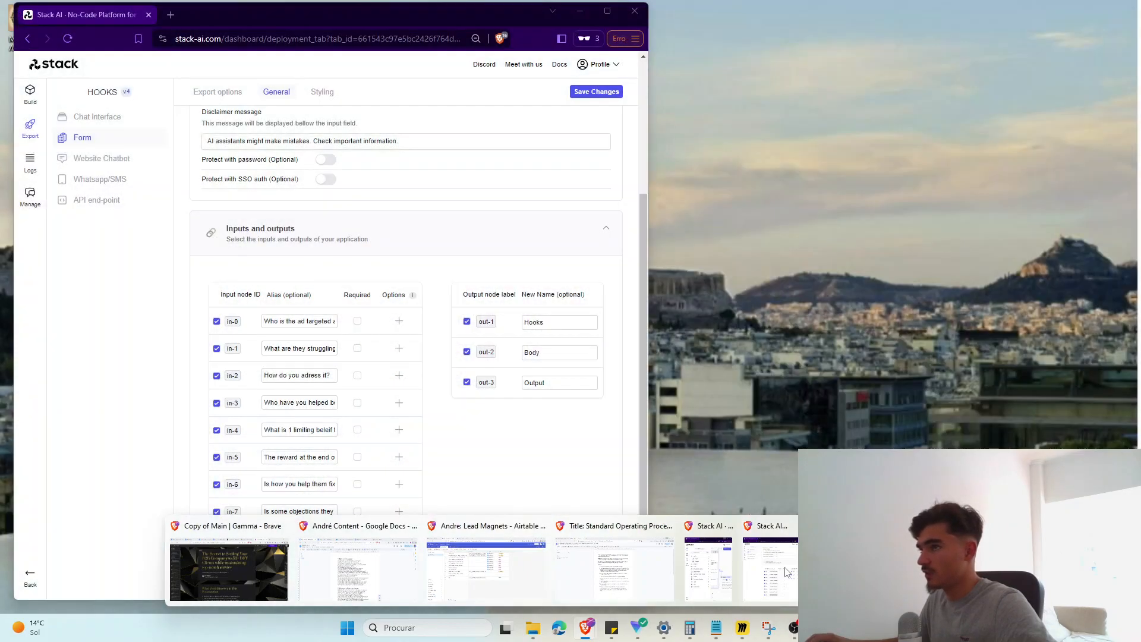
click(726, 571)
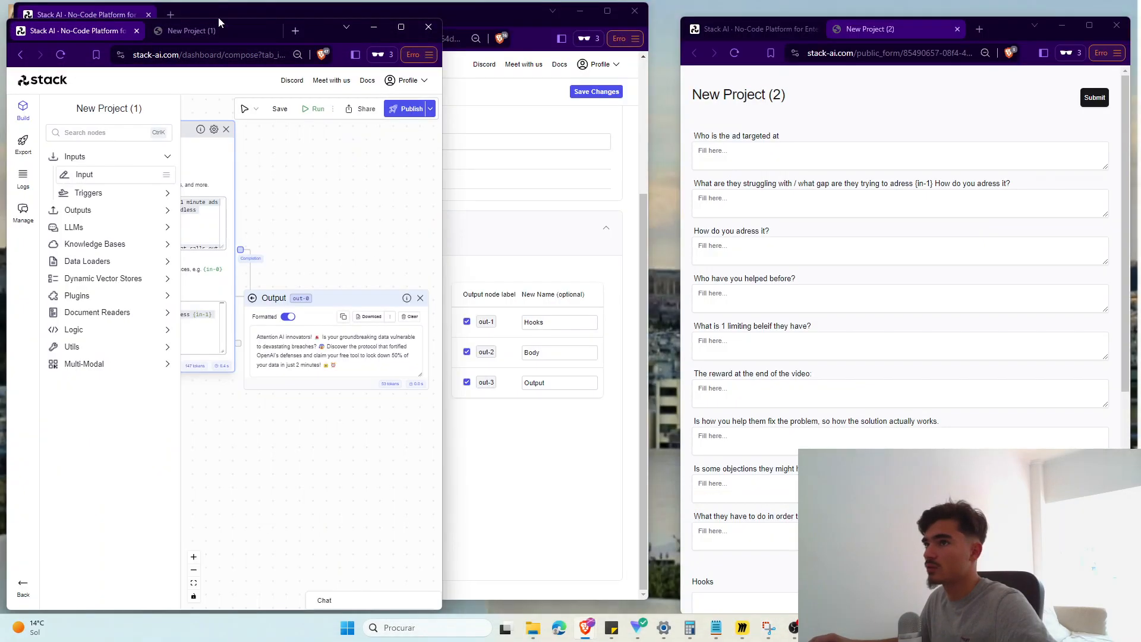
click(205, 31)
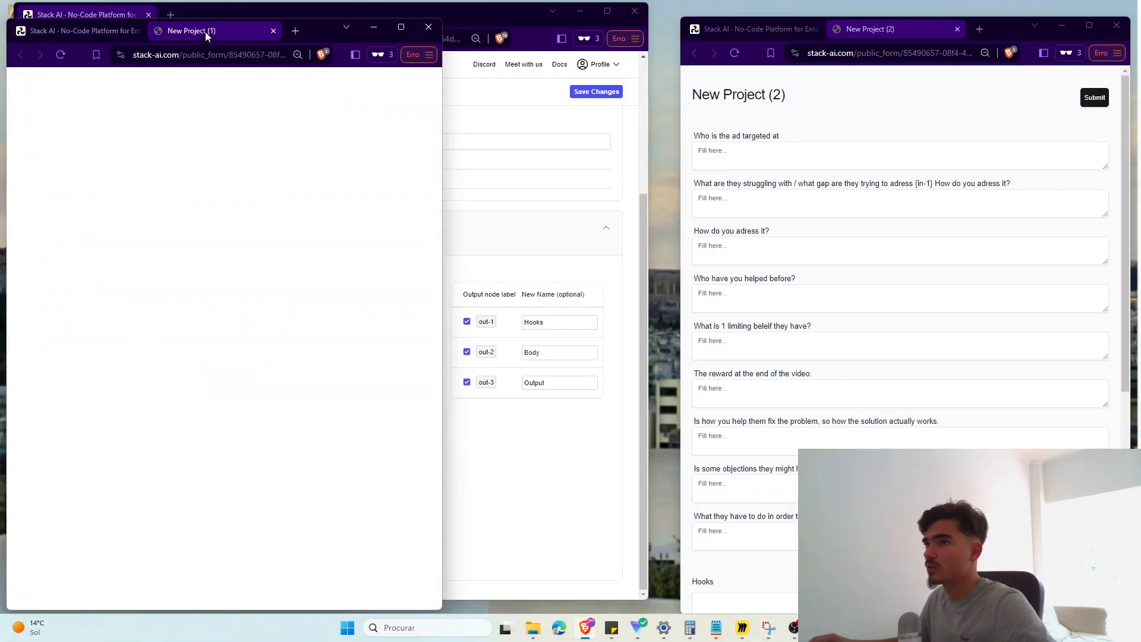
click(273, 30)
click(518, 243)
click(517, 242)
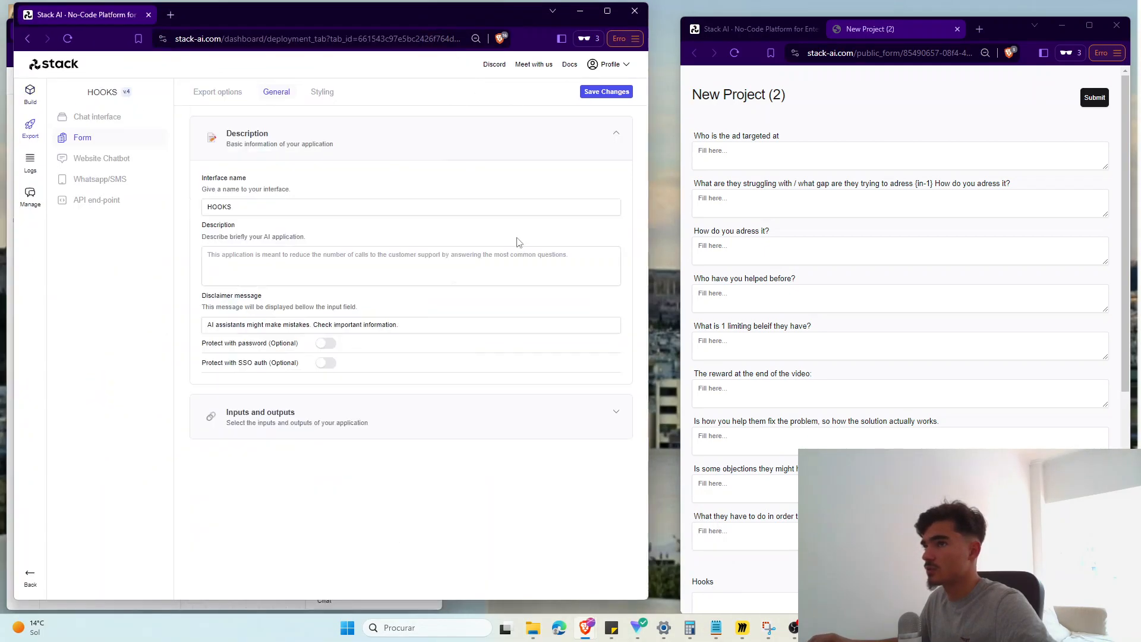
drag(266, 19, 330, 89)
click(242, 28)
click(428, 28)
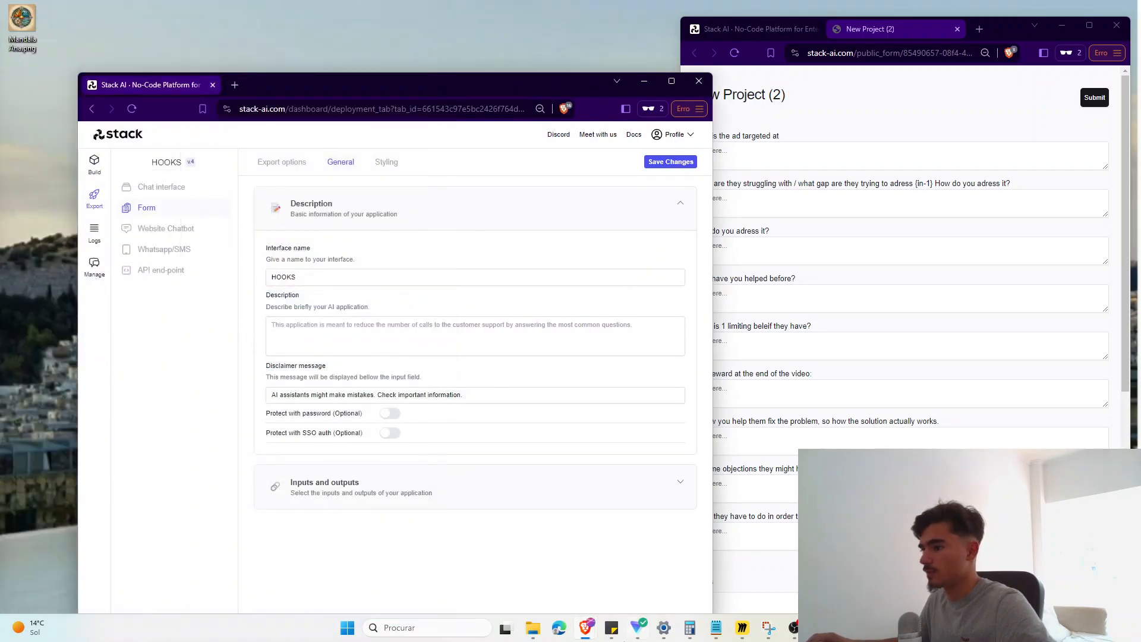
mouse_move(589, 630)
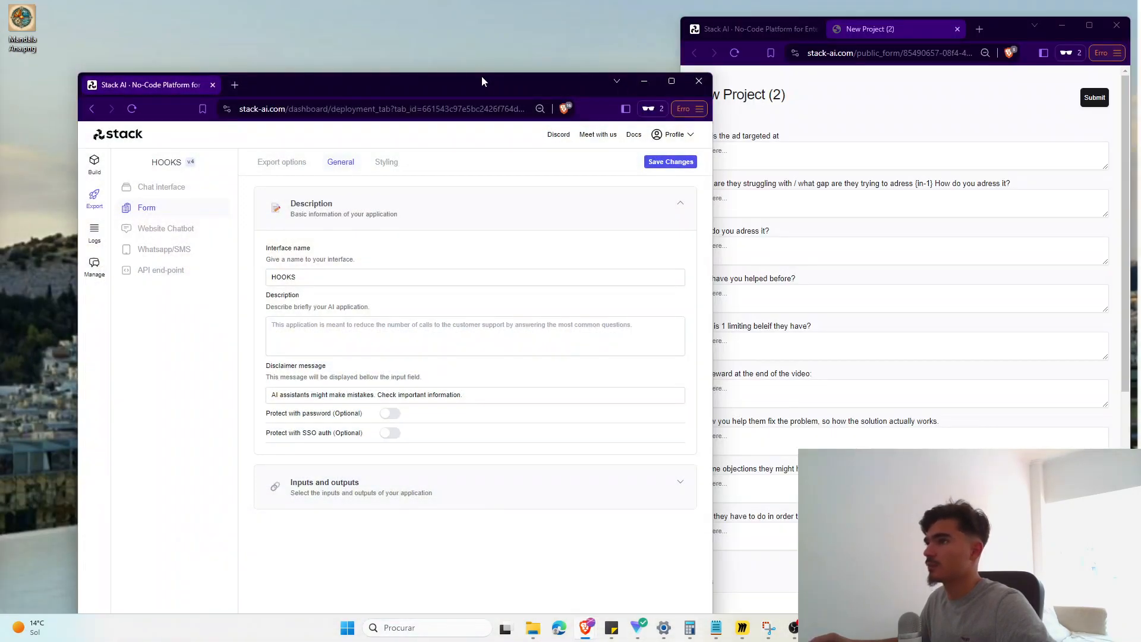
drag(482, 76, 430, 15)
Step: Answer the form's first three questions: target "leag gen companies", struggle "deliverability due to google's changes", solution "i have a way of keeping deliverabilit 100%"
click(782, 165)
text(leag gen companies)
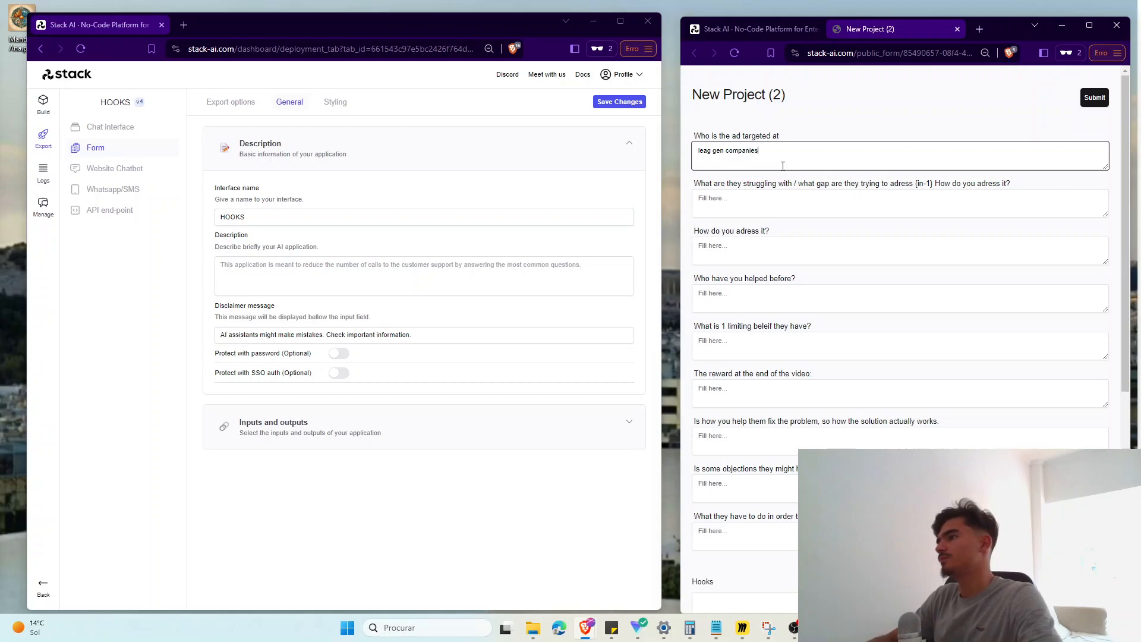
key(Tab)
text(deliverability due)
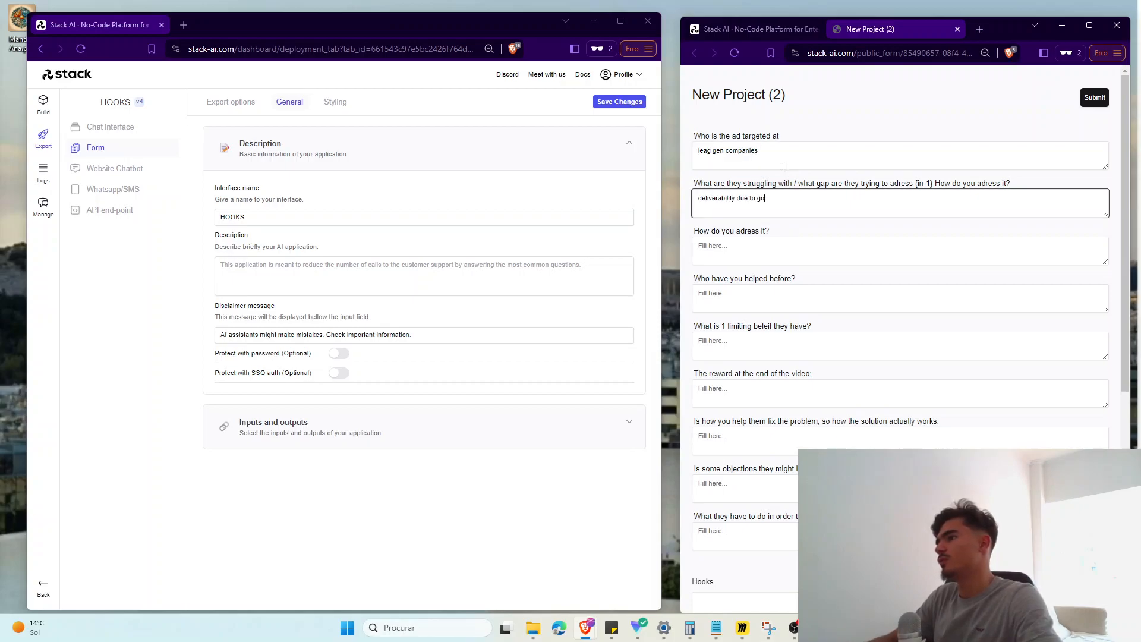
text( to google's changes)
key(Tab)
text(i hav)
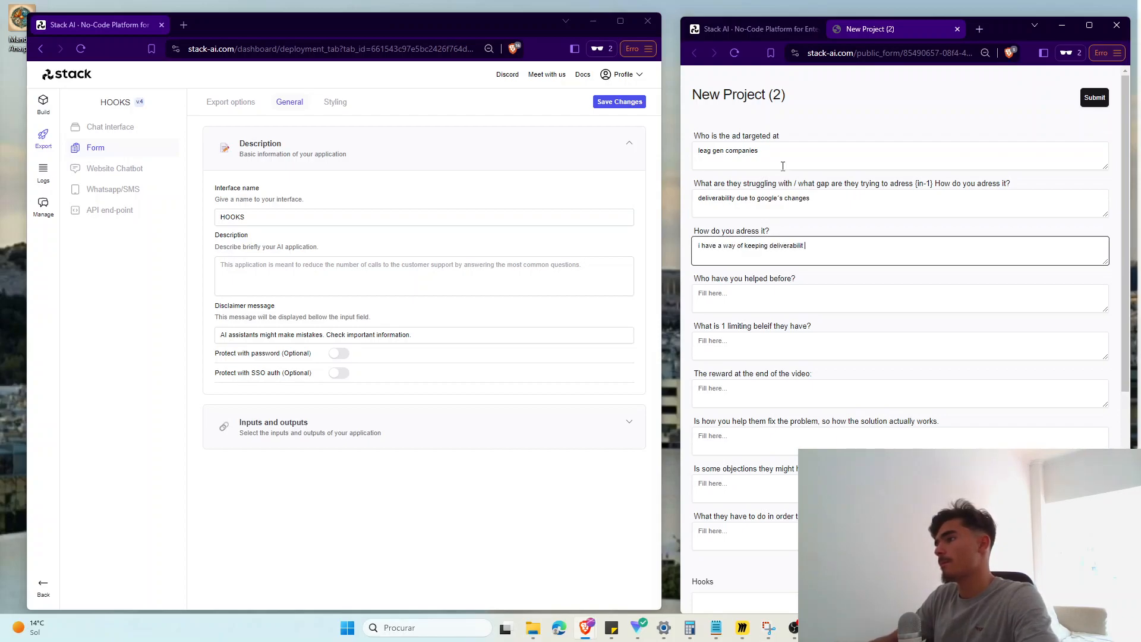
Step: Enter "client x" as who was helped before and "that this is not possible" as the limiting belief
key(Tab)
text(client x)
key(Tab)
text(that )
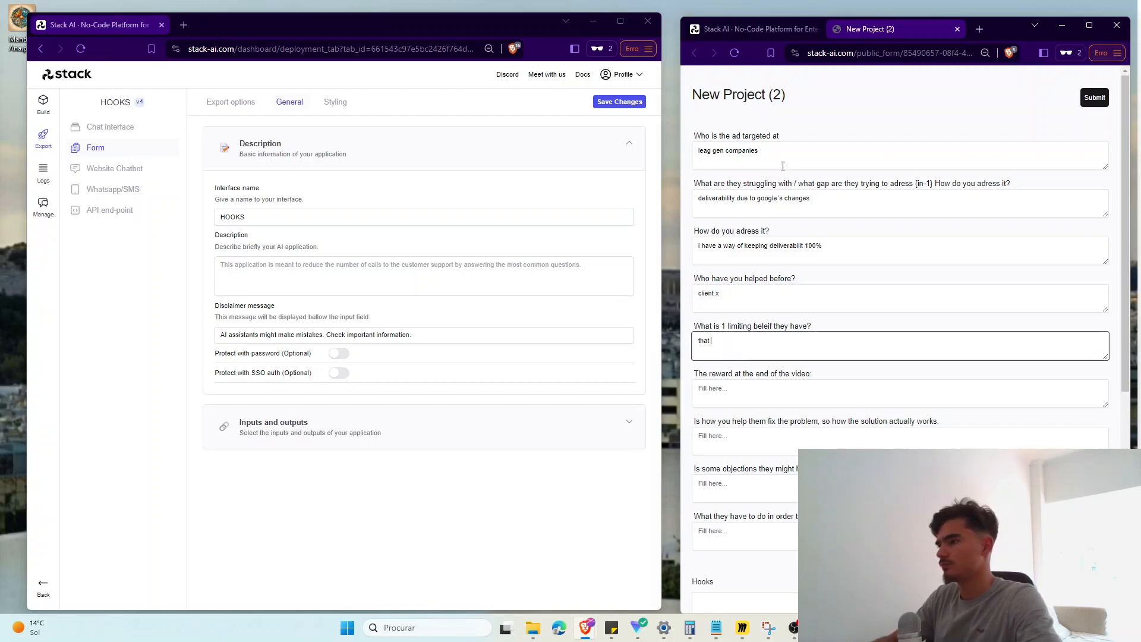
text(this is not possible)
Step: Enter the reward at the end of the video as "they will have SOP that will teach them step by step how to fix the problem"
key(Tab)
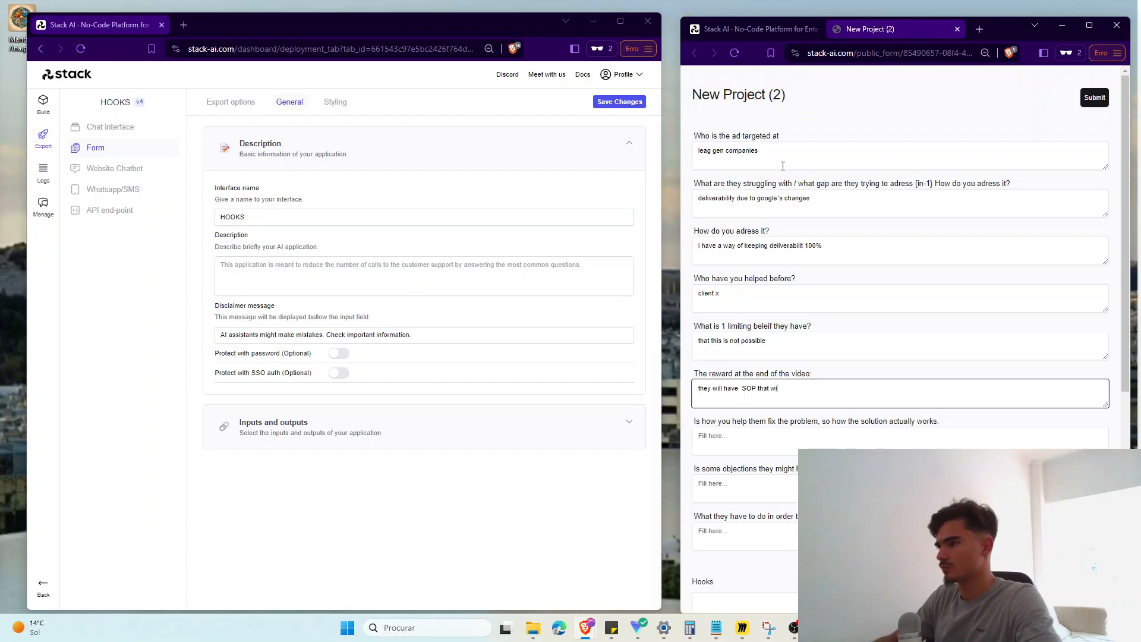
text(h them step by step how to fix the do)
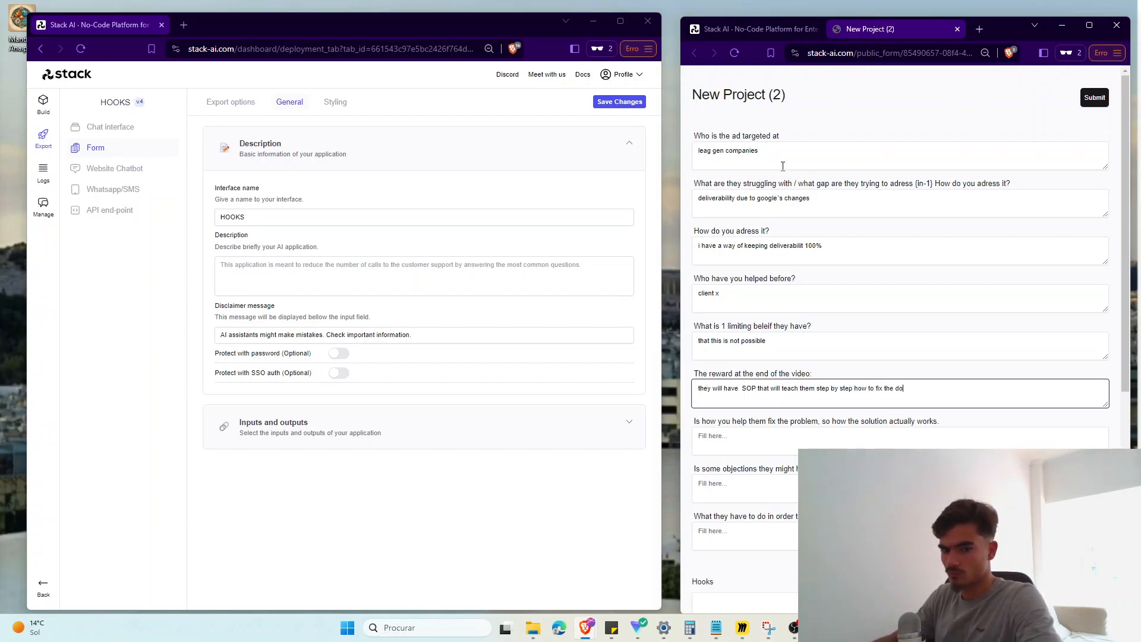
text(s)
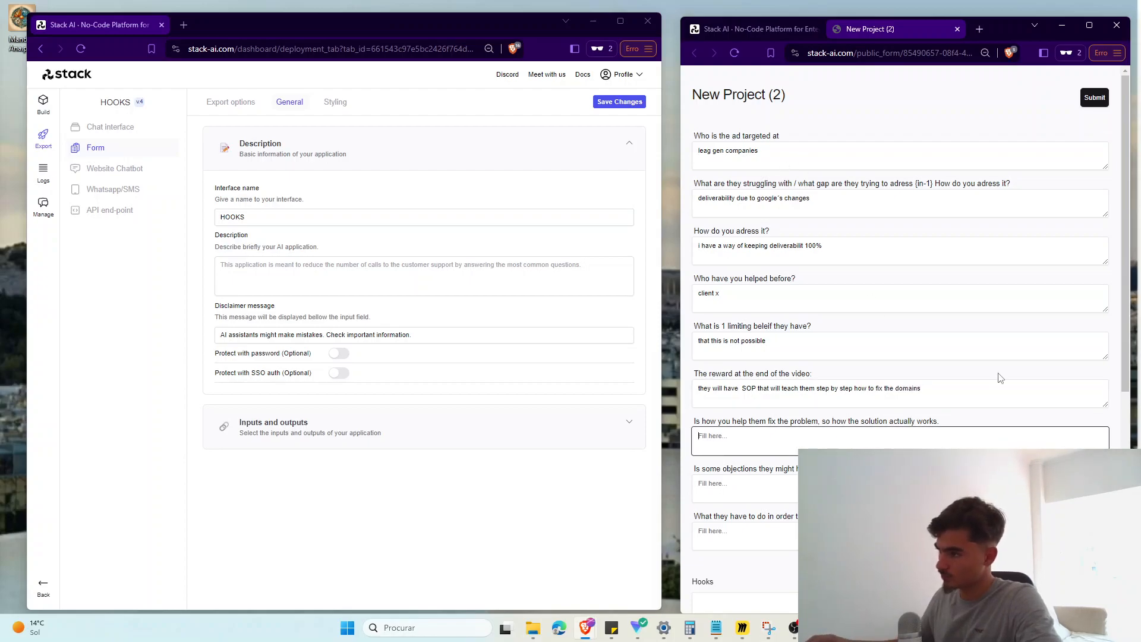
double_click(899, 389)
text(problem)
key(Tab)
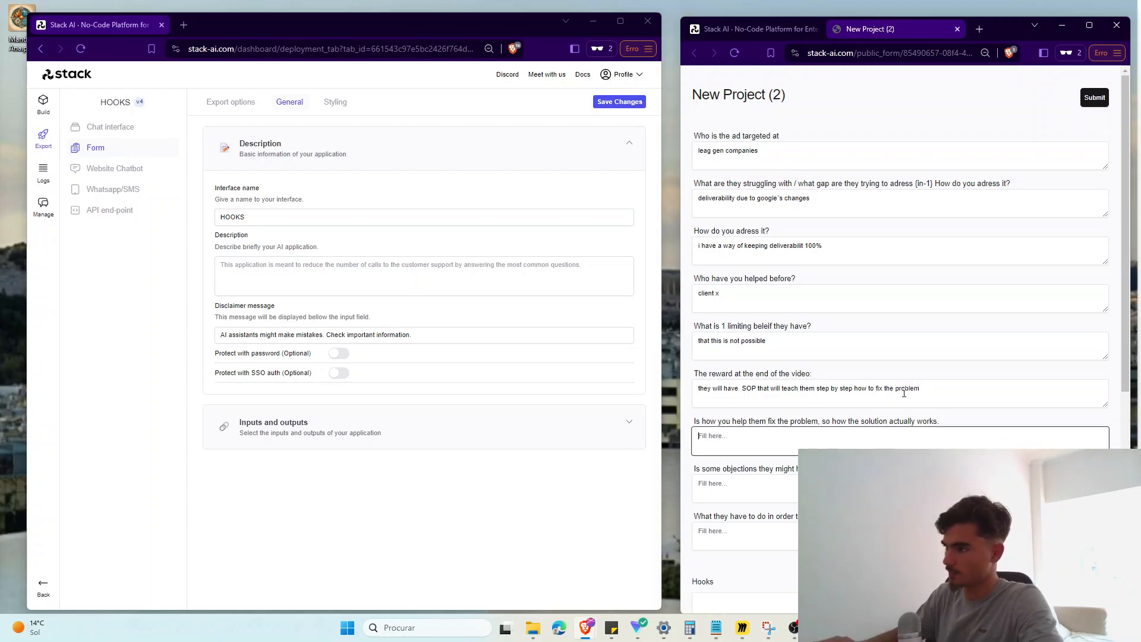
Step: Describe the solution as "1- i transfer their domains over to my server", "2- i code something in" and "3- i add a layer of security"
text(1- )
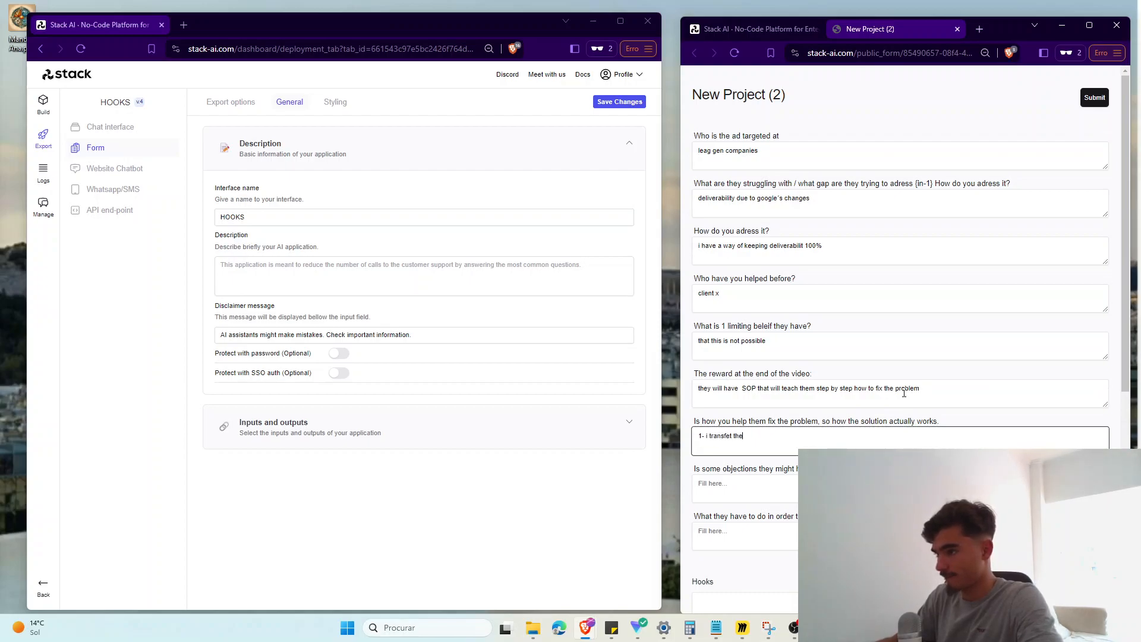
text(i transfer their domains over to my server)
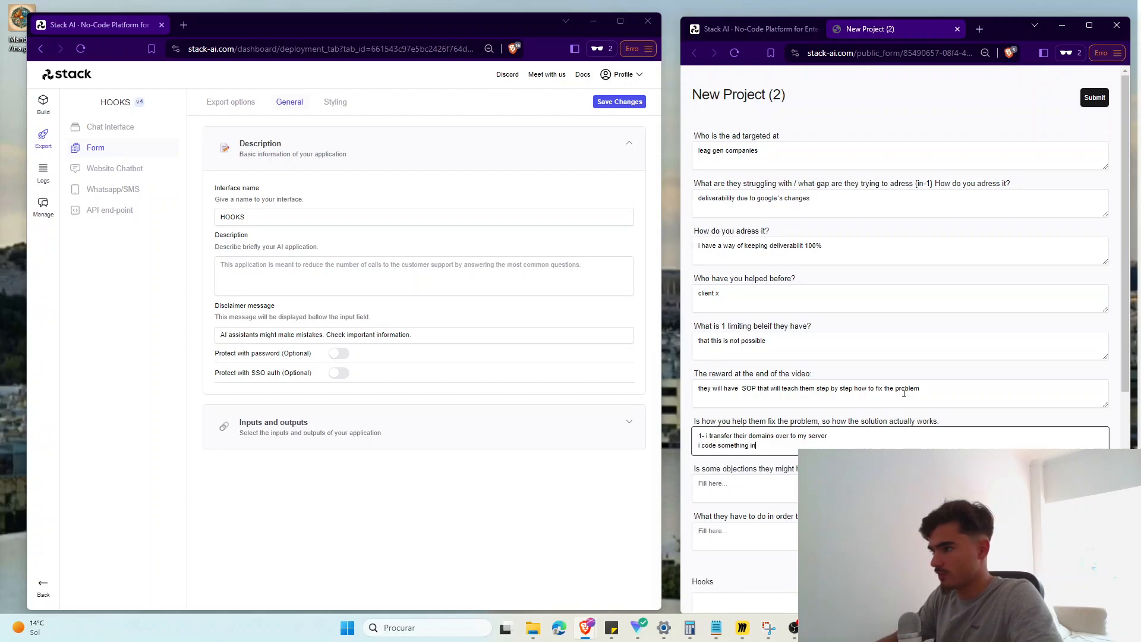
key(Return)
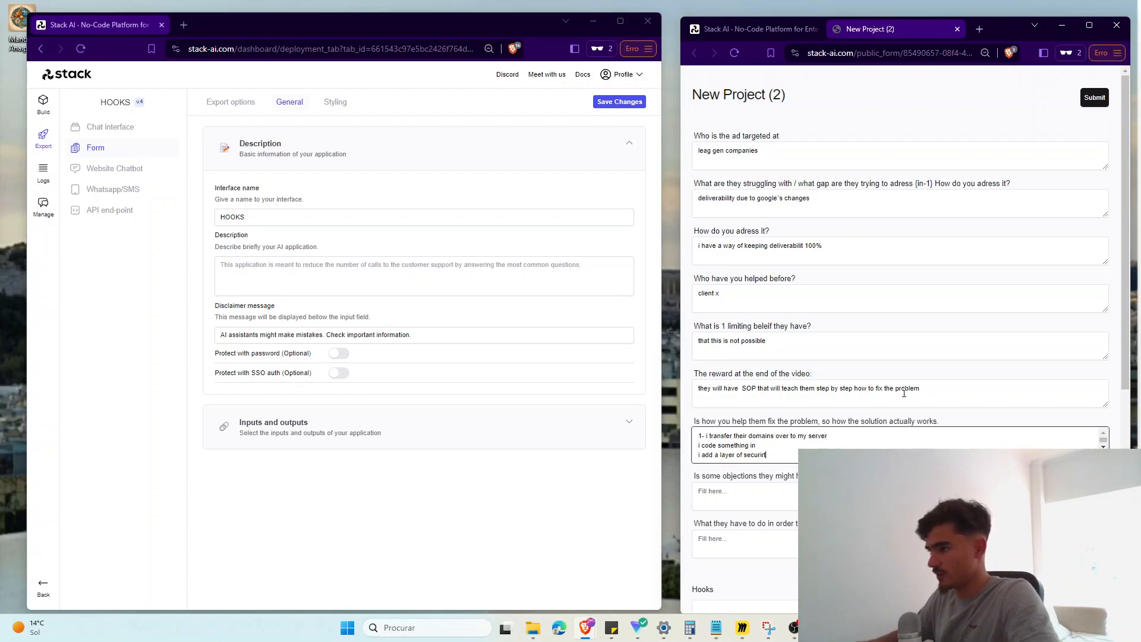
key(Left)
key(Left)
key(Left)
key(Left)
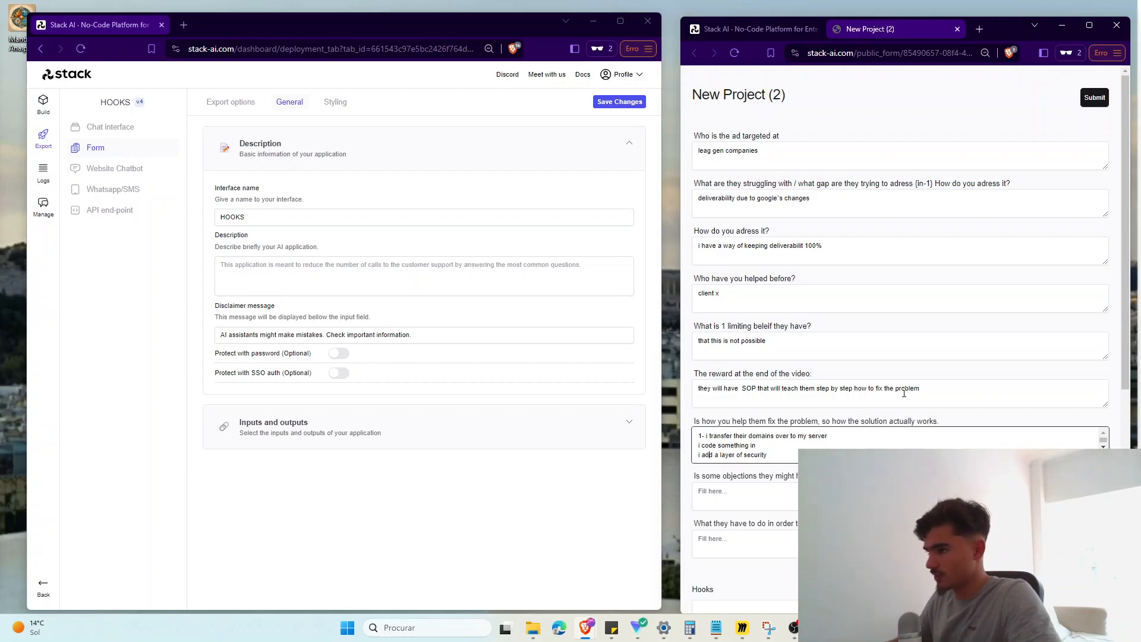
text(3- )
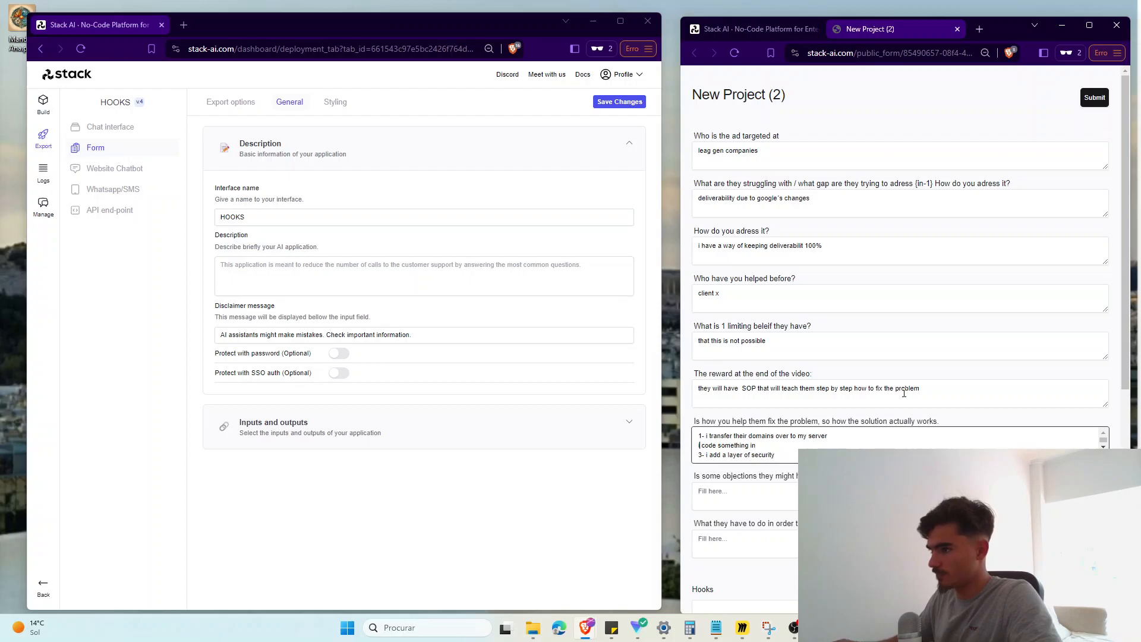
text(2-)
Step: Enter the objection "that if this doesnt work they will ruin their domains therefore their camgpains therefore their clients" and the action "comment the word "yes""
scroll(810, 338, down, 3)
click(808, 313)
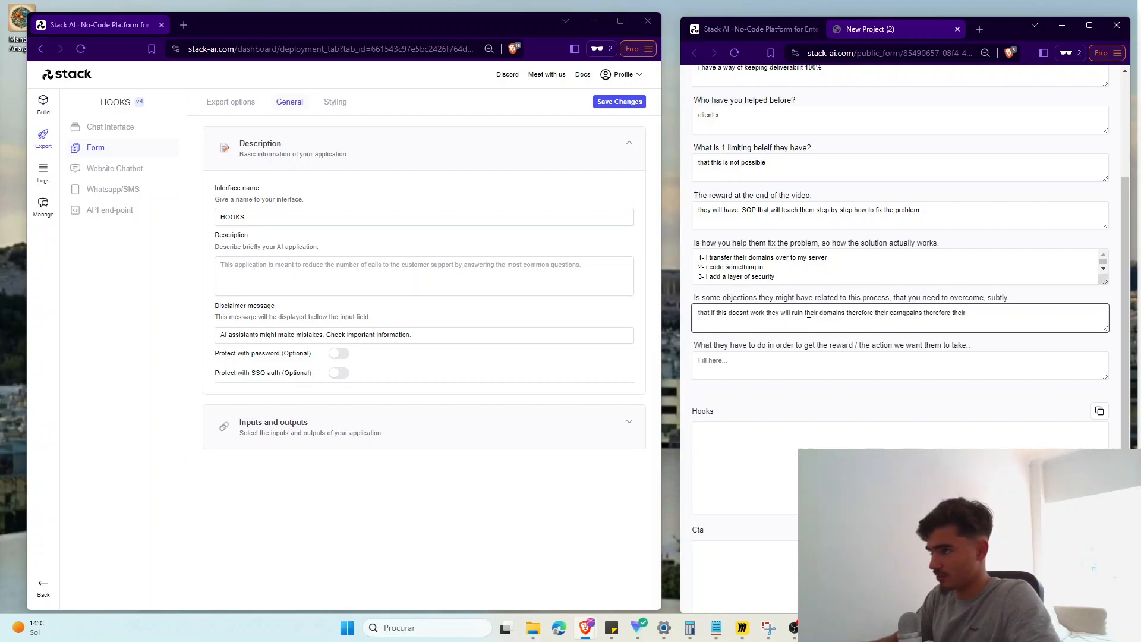
text(s)
key(Tab)
text(co)
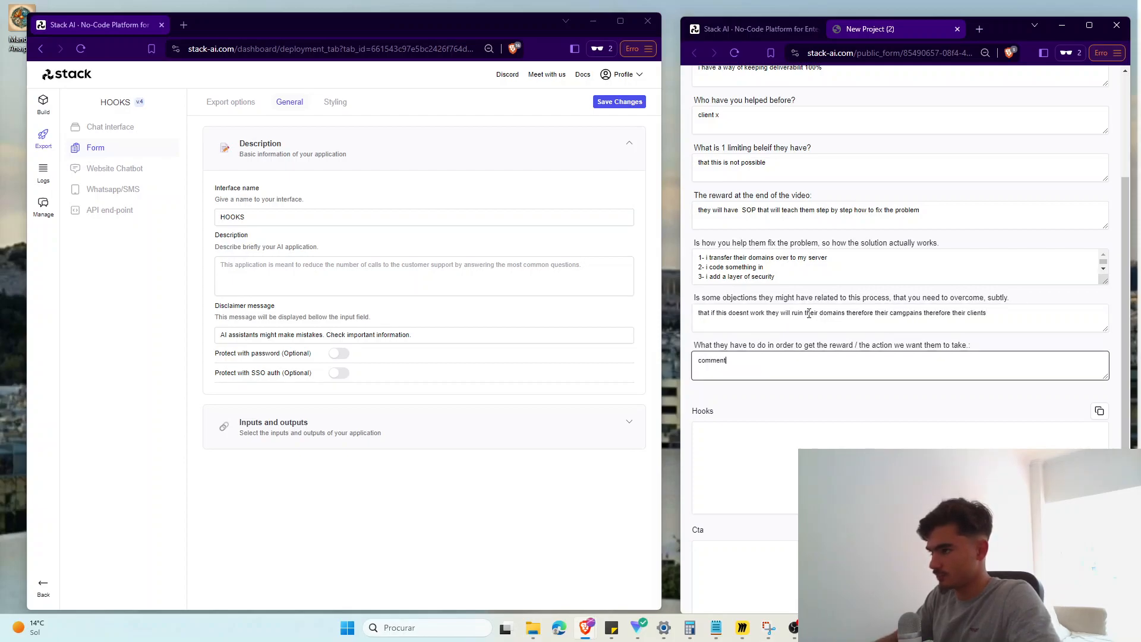
text(mment the word "yes")
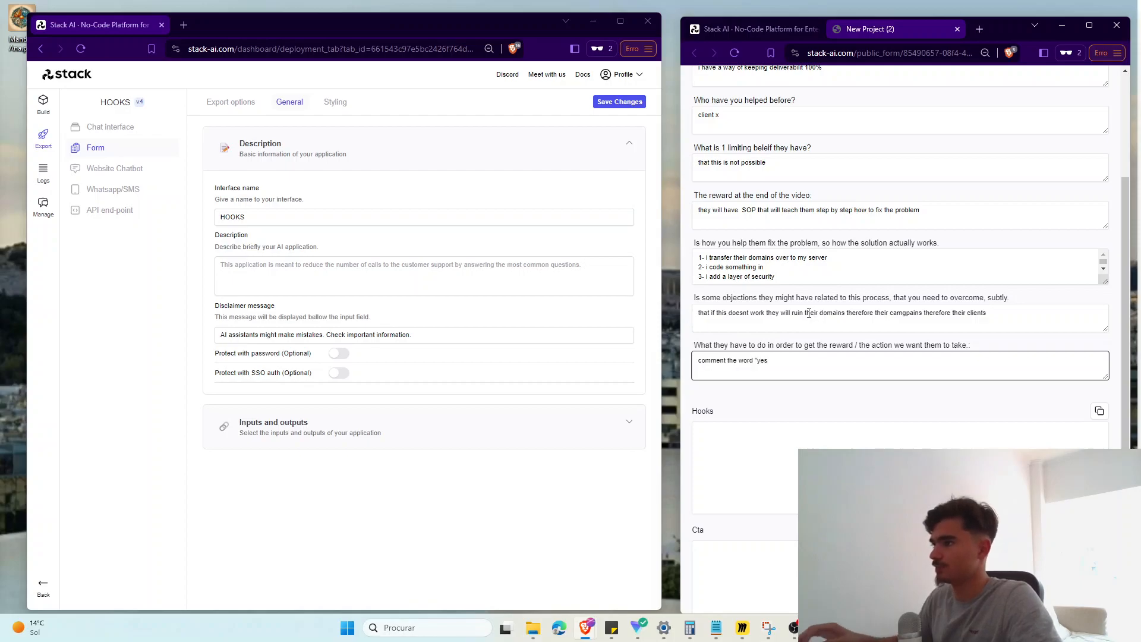
Step: Submit the completed New Project (2) form and view the generated Hooks, Cta and Body texts
scroll(960, 232, up, 3)
click(1094, 98)
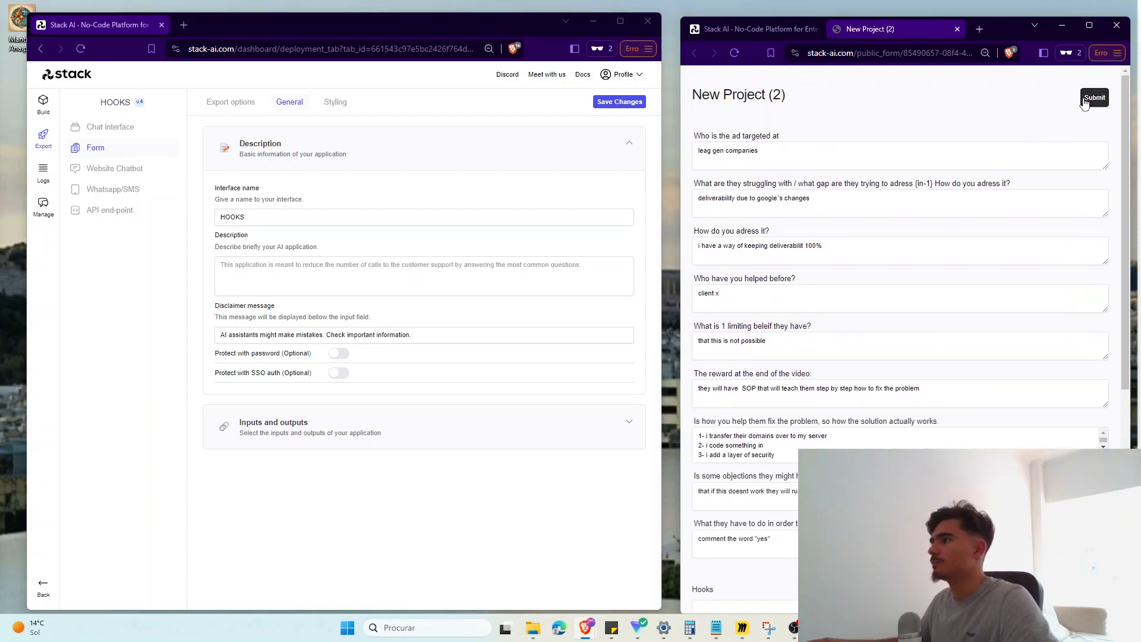
scroll(950, 267, down, 3)
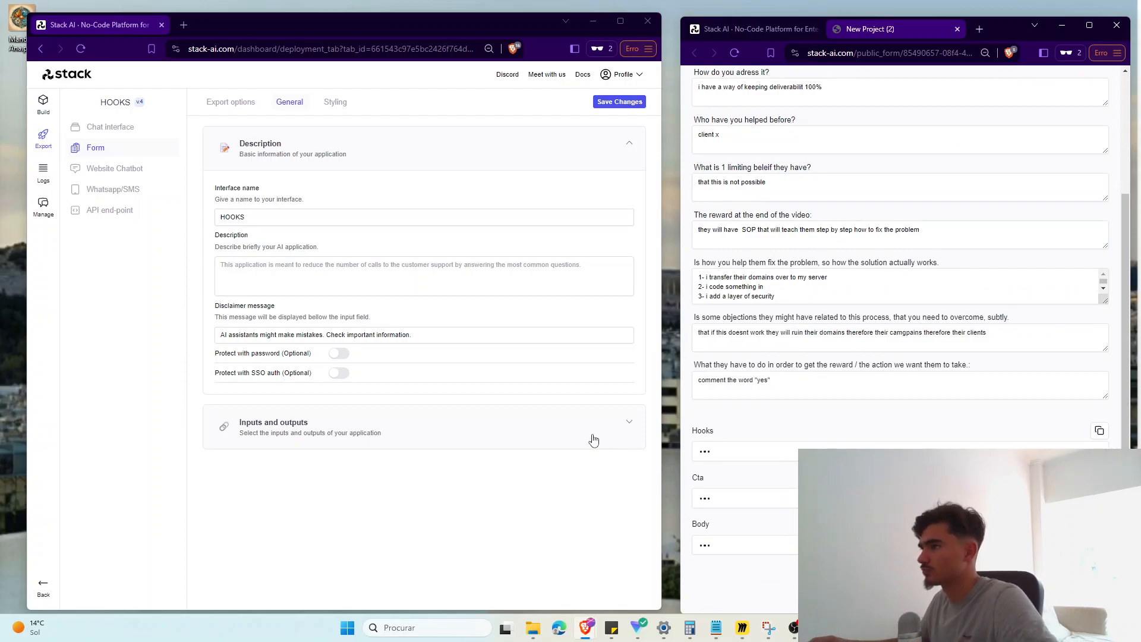
scroll(793, 484, down, 1)
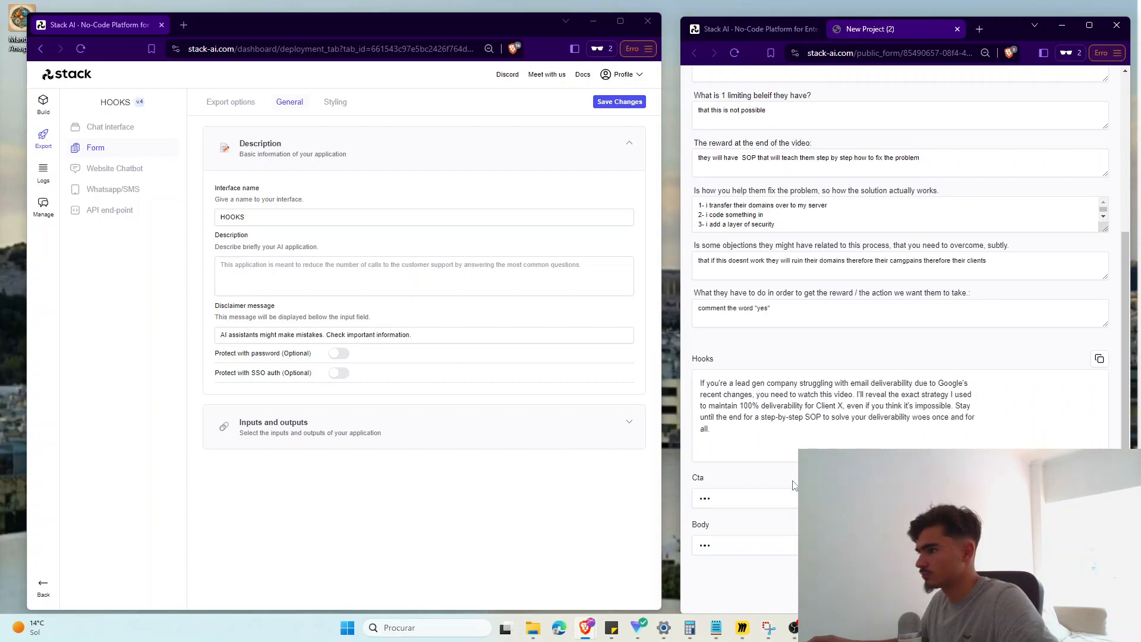
scroll(794, 485, down, 1)
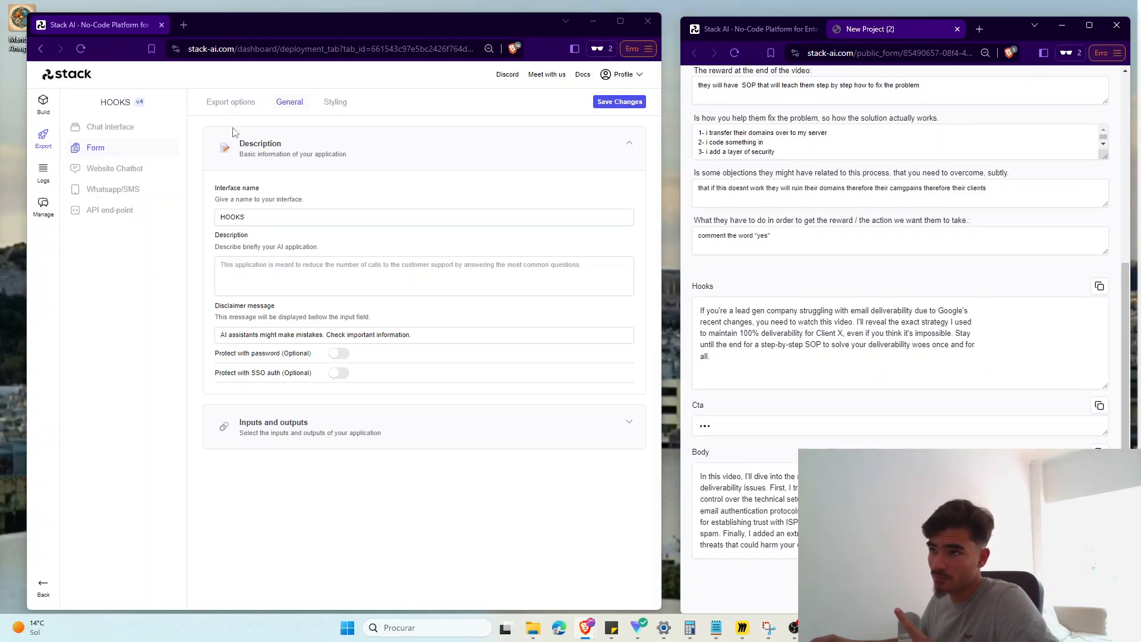
Step: Review the HOOKS form's input and output settings alongside the generated texts in the New Project (2) form
click(231, 102)
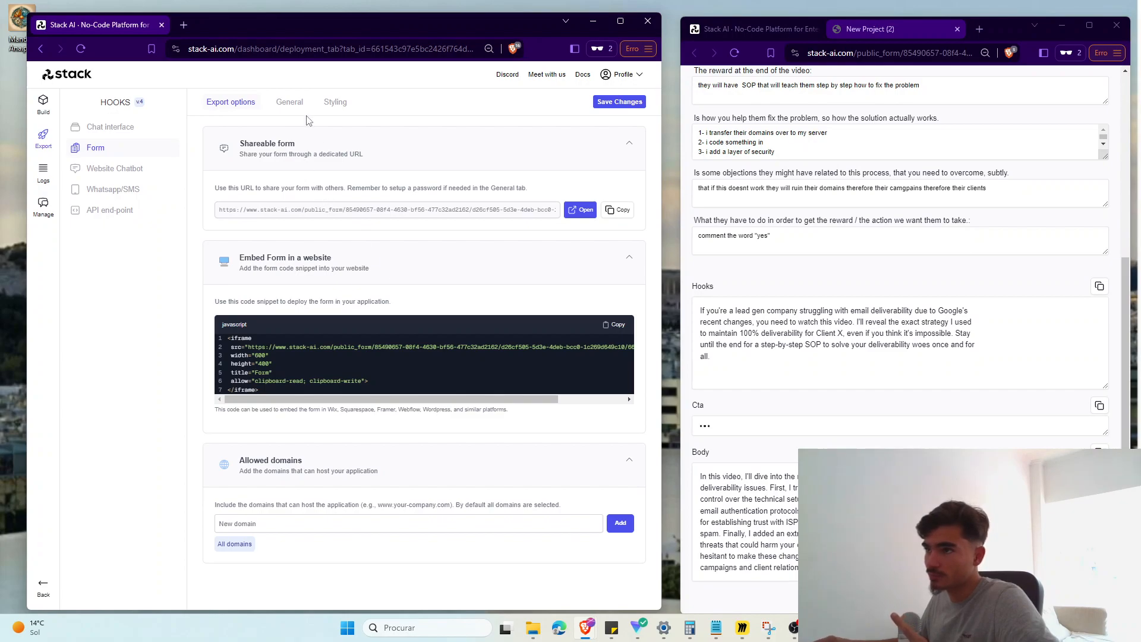
click(289, 102)
scroll(440, 443, down, 3)
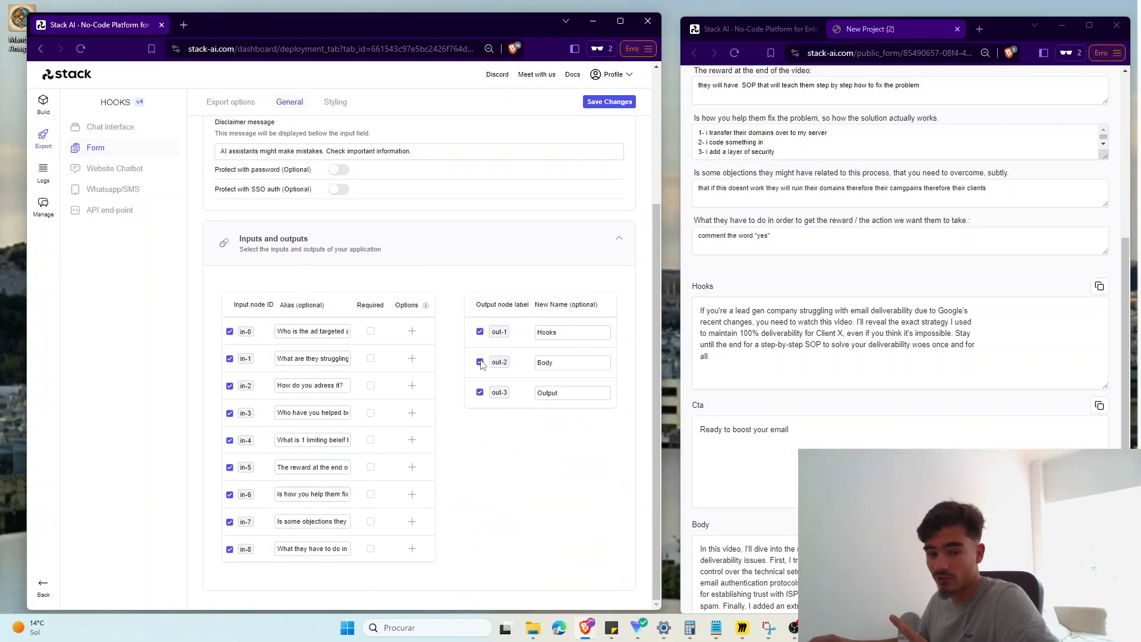
scroll(760, 498, down, 2)
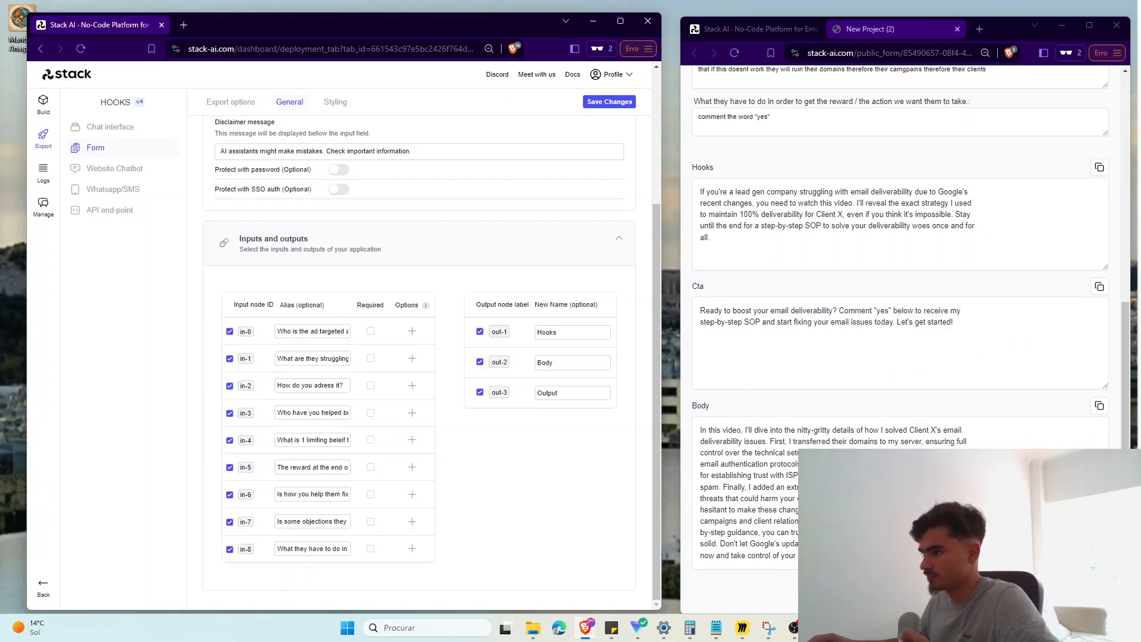
scroll(900, 268, up, 5)
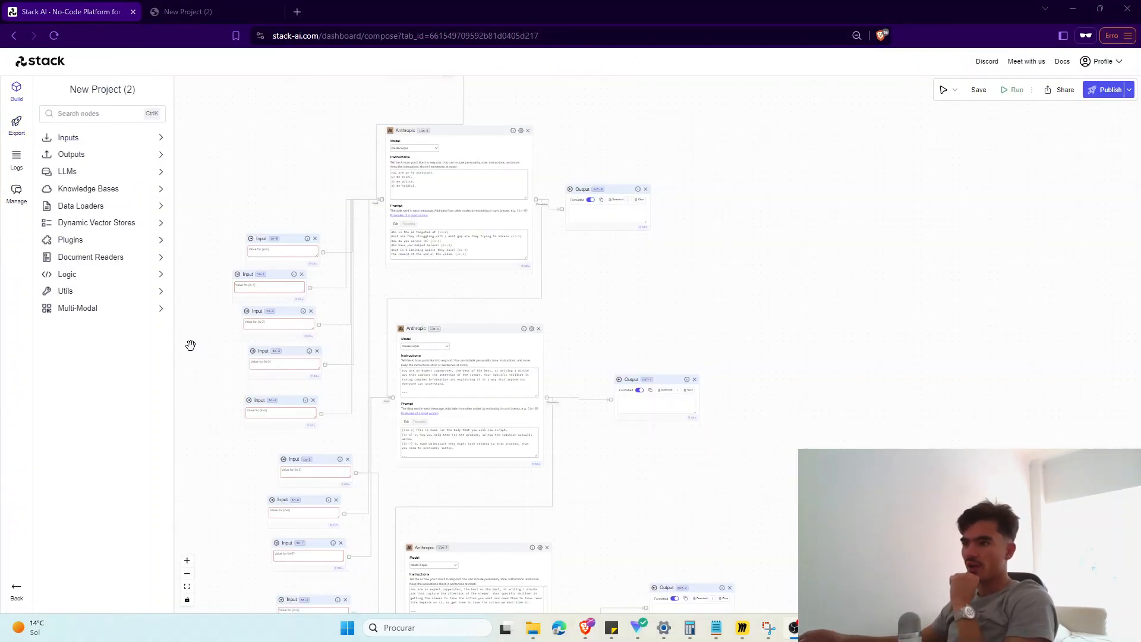
Step: Add a Typeform trigger node to the New Project (2) workflow, beside its input nodes
scroll(713, 410, down, 5)
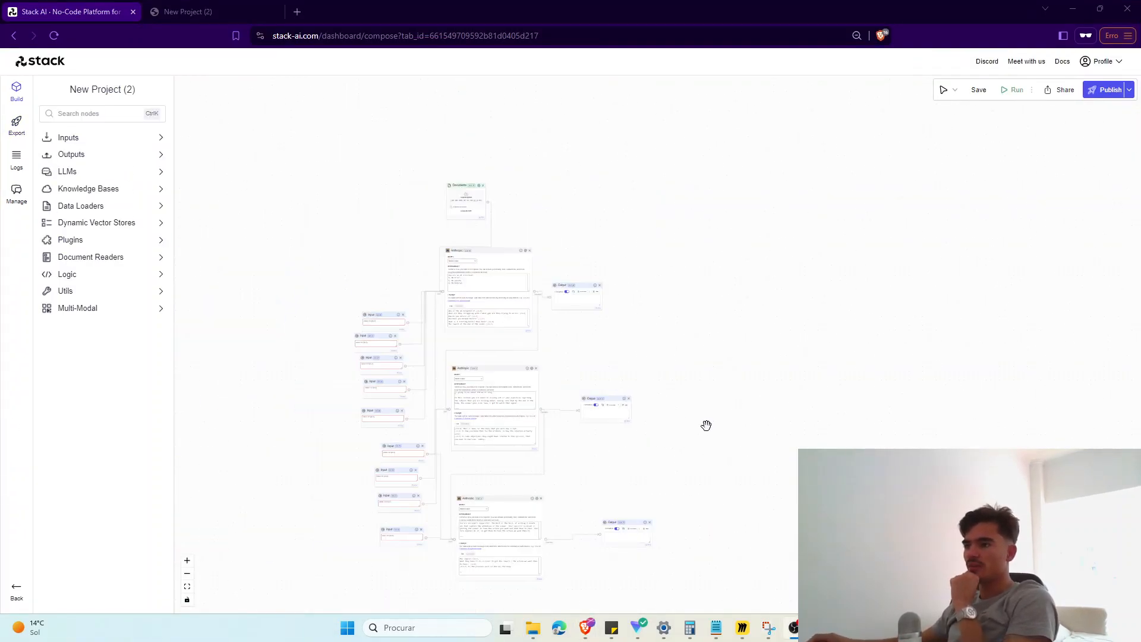
scroll(347, 377, up, 5)
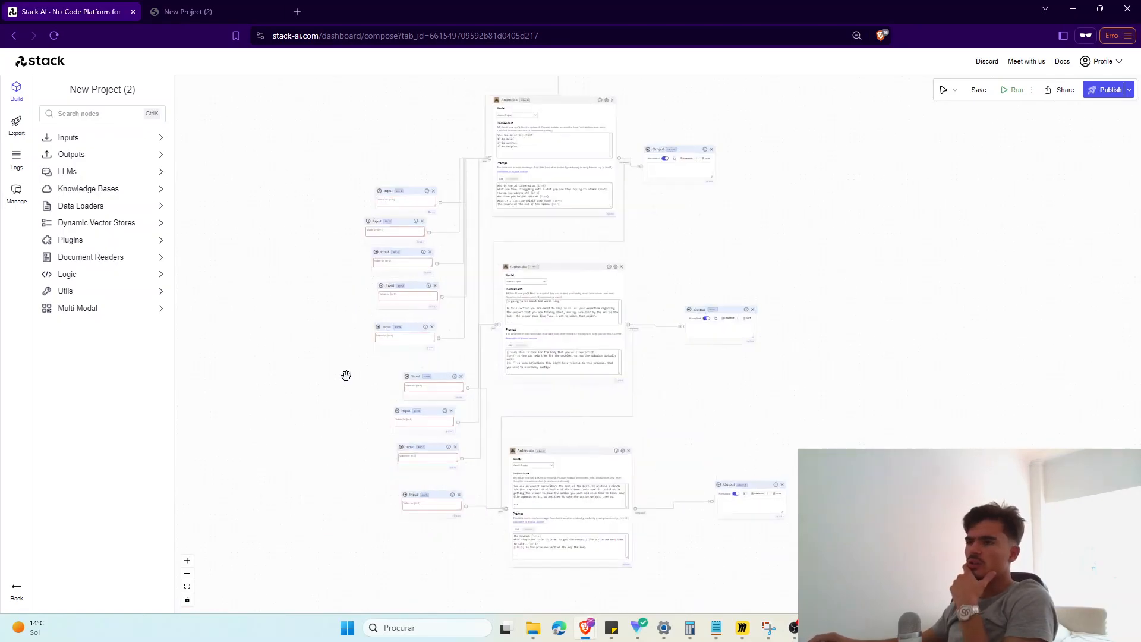
scroll(344, 376, up, 5)
click(99, 156)
click(99, 155)
click(94, 156)
click(87, 156)
click(74, 138)
click(83, 173)
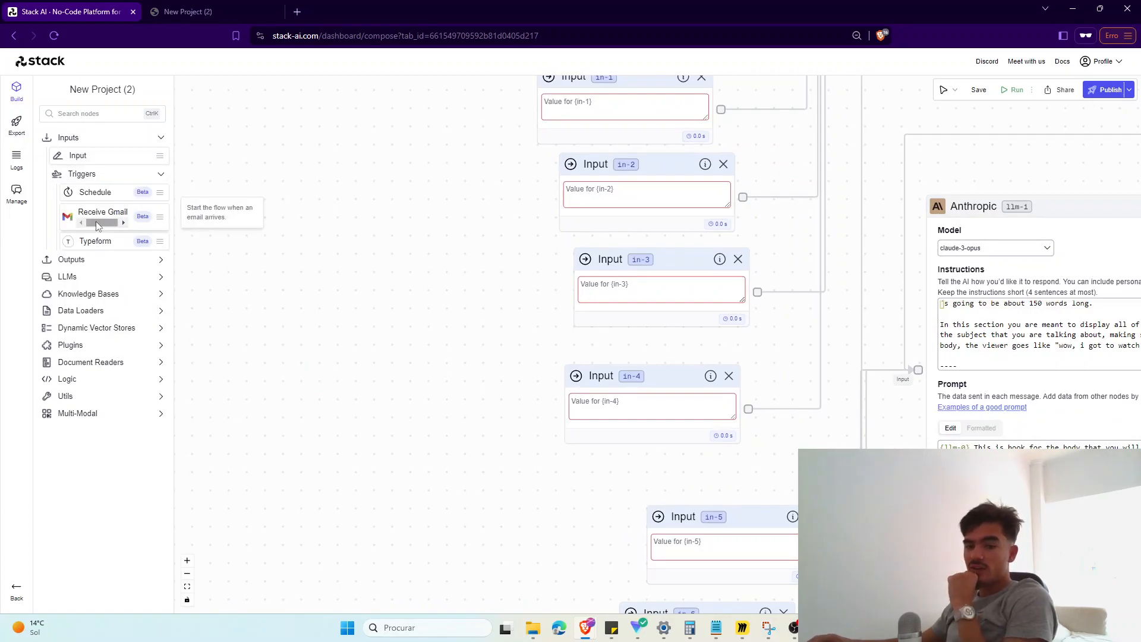
drag(89, 241, 270, 328)
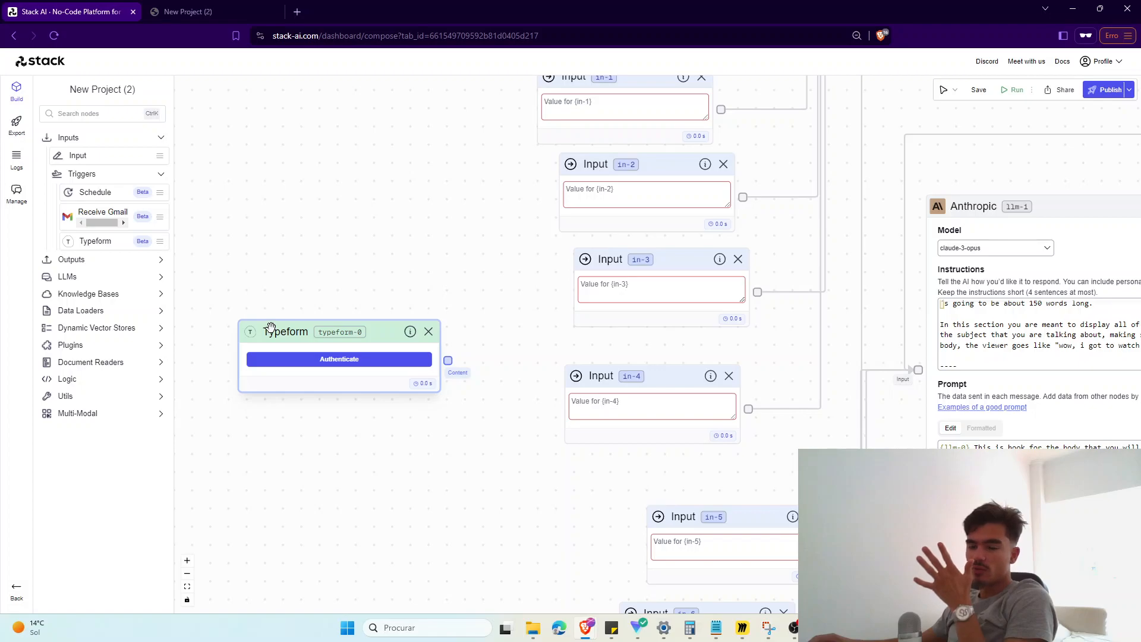
Step: Remove the Typeform trigger node from the workflow
scroll(519, 419, down, 3)
scroll(491, 318, down, 3)
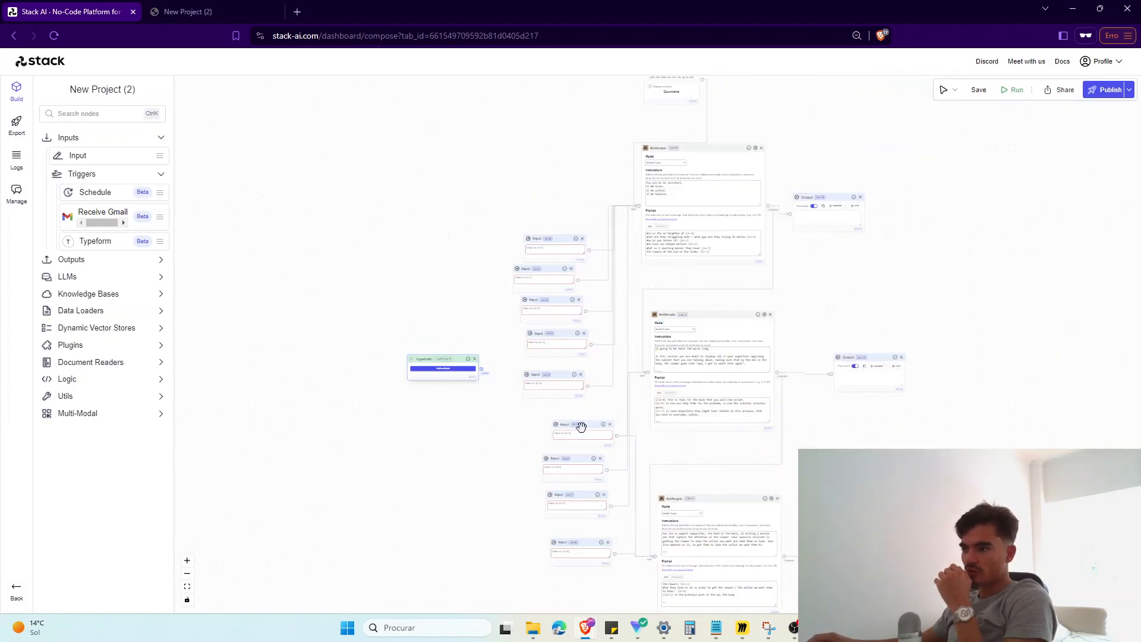
scroll(453, 349, up, 5)
drag(313, 340, 572, 158)
scroll(301, 340, down, 2)
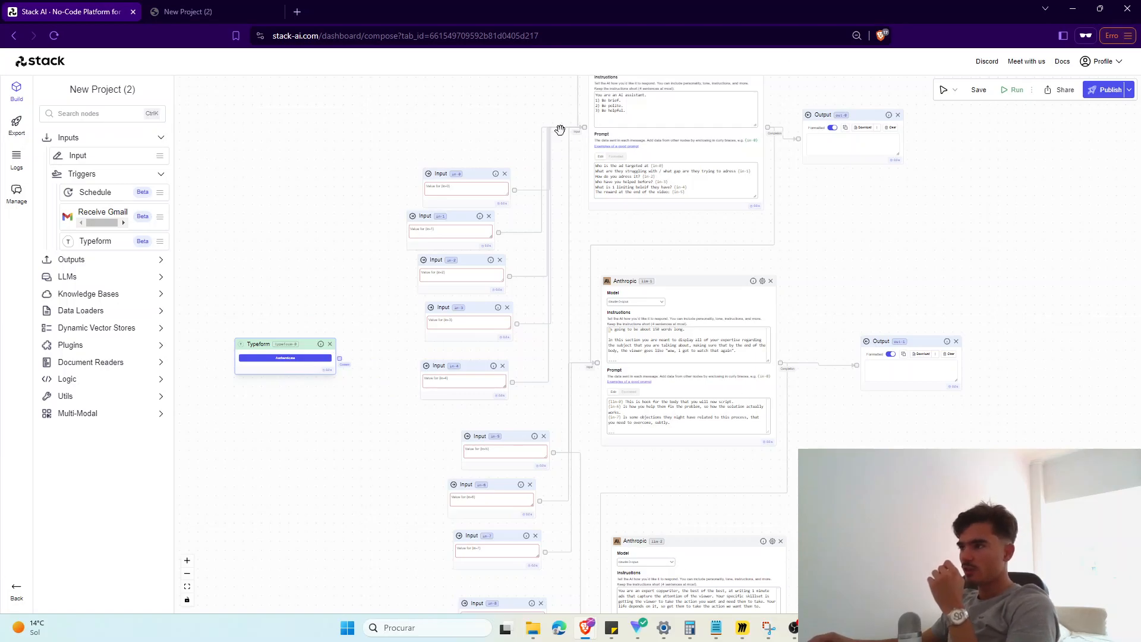
scroll(534, 208, down, 2)
click(334, 272)
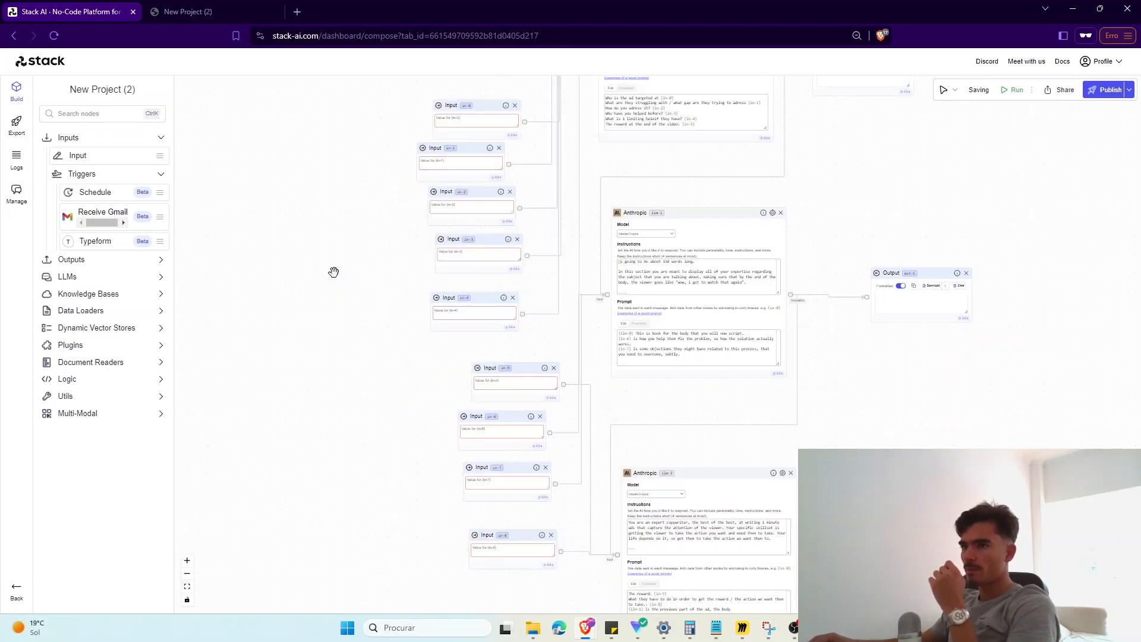
Step: Add a Write to Airtable action node to the workflow, beside the out-1 output node
scroll(334, 272, up, 1)
click(67, 276)
click(71, 259)
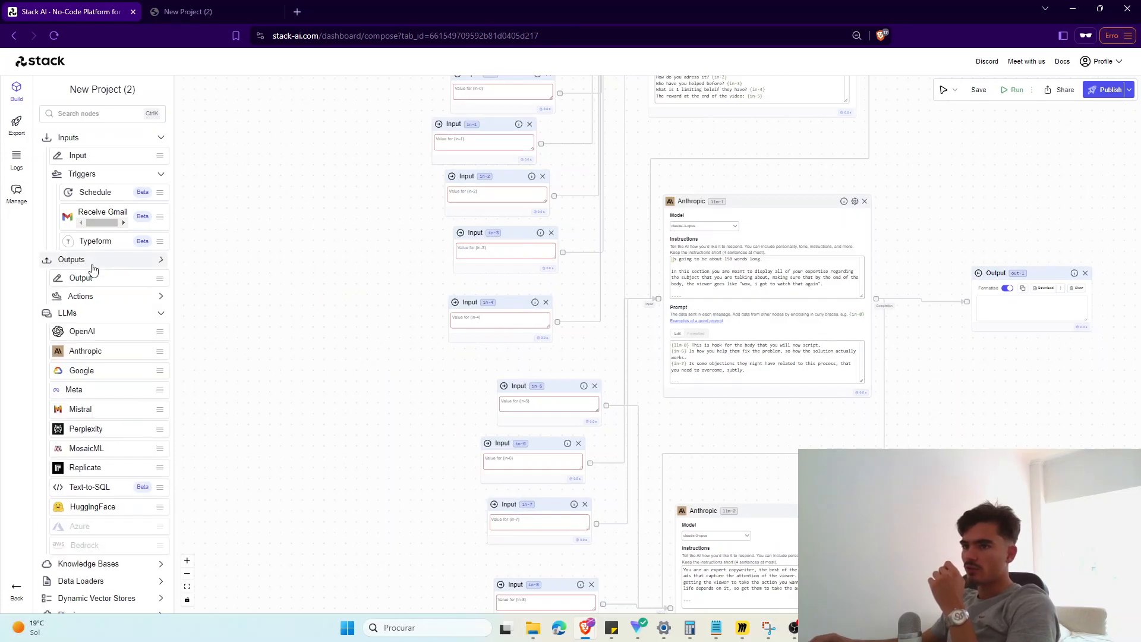
click(89, 300)
drag(90, 412, 108, 400)
scroll(292, 409, down, 3)
drag(291, 414, 186, 412)
scroll(269, 410, up, 2)
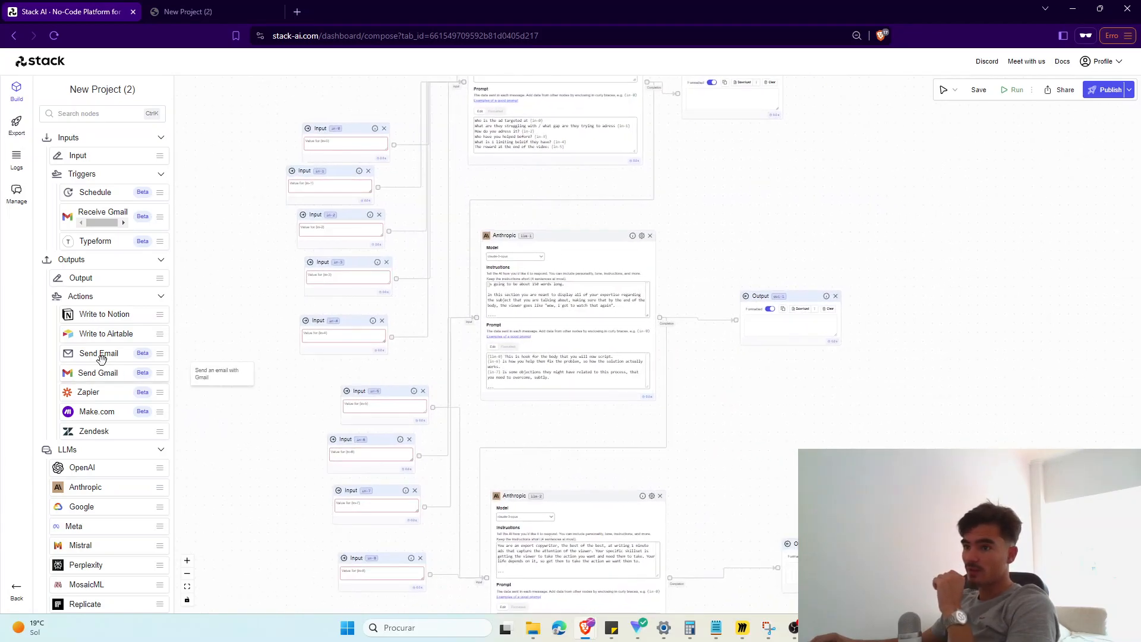
drag(106, 333, 915, 346)
scroll(897, 367, up, 2)
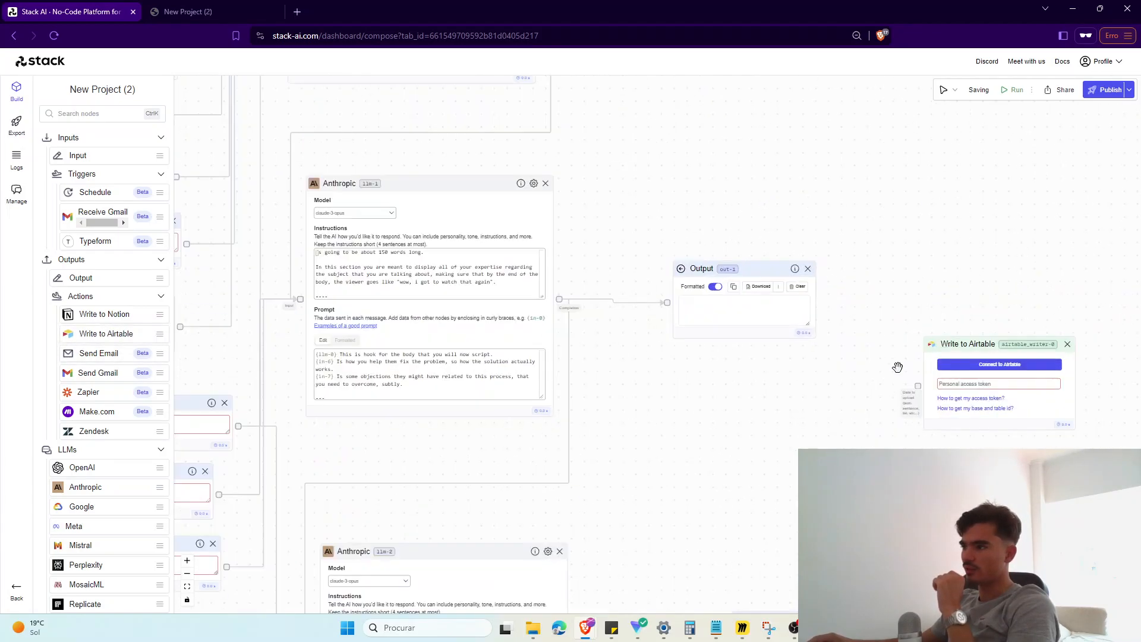
drag(628, 319, 560, 300)
Step: Remove the Write to Airtable node and bring the whole workflow back into view
click(1068, 346)
scroll(859, 466, down, 6)
mouse_move(840, 491)
mouse_down()
mouse_move(881, 440)
mouse_move(827, 474)
mouse_up()
scroll(878, 443, up, 3)
scroll(787, 531, down, 4)
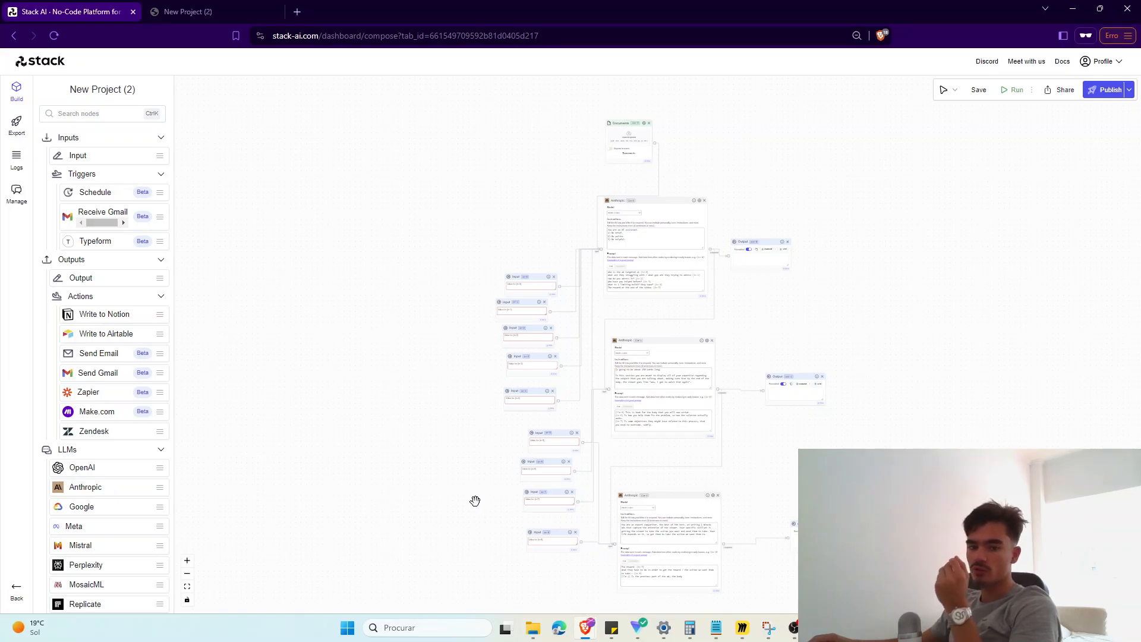
Step: Look over the workflow and the remaining node library categories, from LLMs down to Multi-Modal
scroll(474, 501, up, 3)
drag(474, 501, 316, 501)
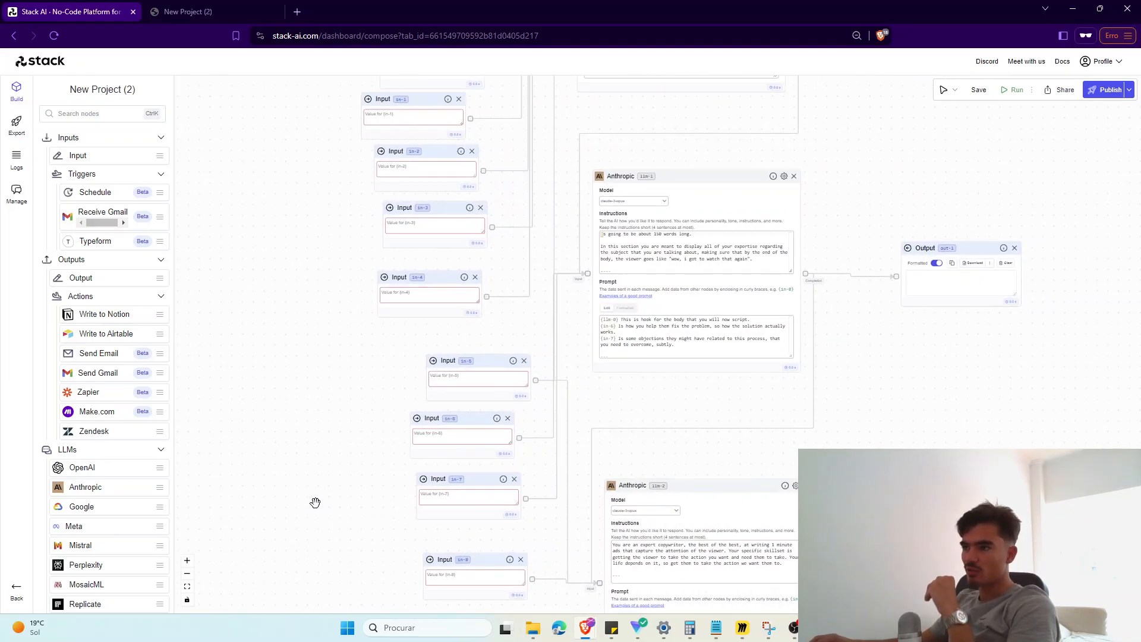
scroll(324, 501, down, 2)
scroll(293, 491, down, 3)
scroll(89, 488, down, 4)
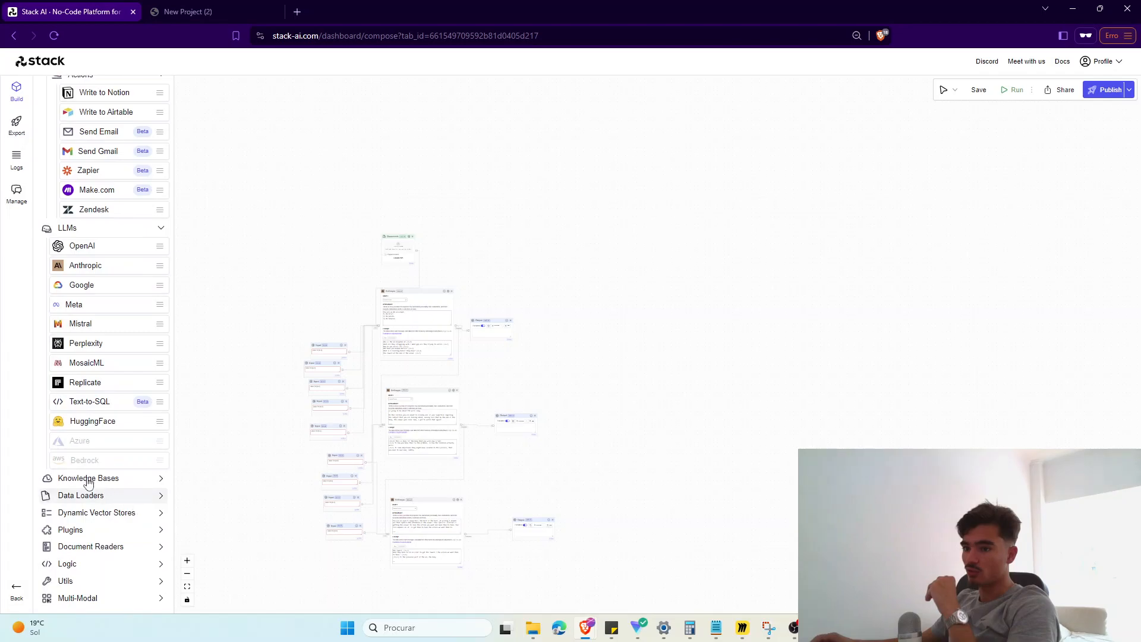
scroll(268, 428, up, 5)
drag(303, 476, 190, 475)
scroll(190, 476, down, 2)
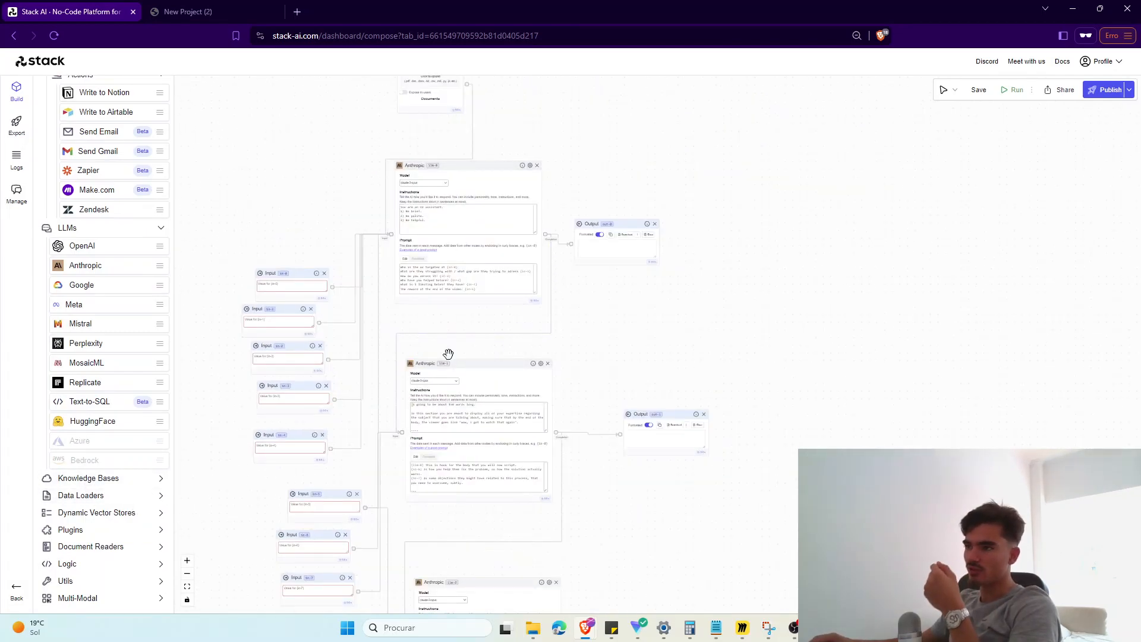
Step: Add an OpenAI node, an Anthropic node and a second OpenAI node on an empty area of the canvas
scroll(806, 359, up, 5)
drag(751, 363, 149, 386)
scroll(535, 366, down, 7)
drag(707, 378, 540, 397)
scroll(540, 398, up, 6)
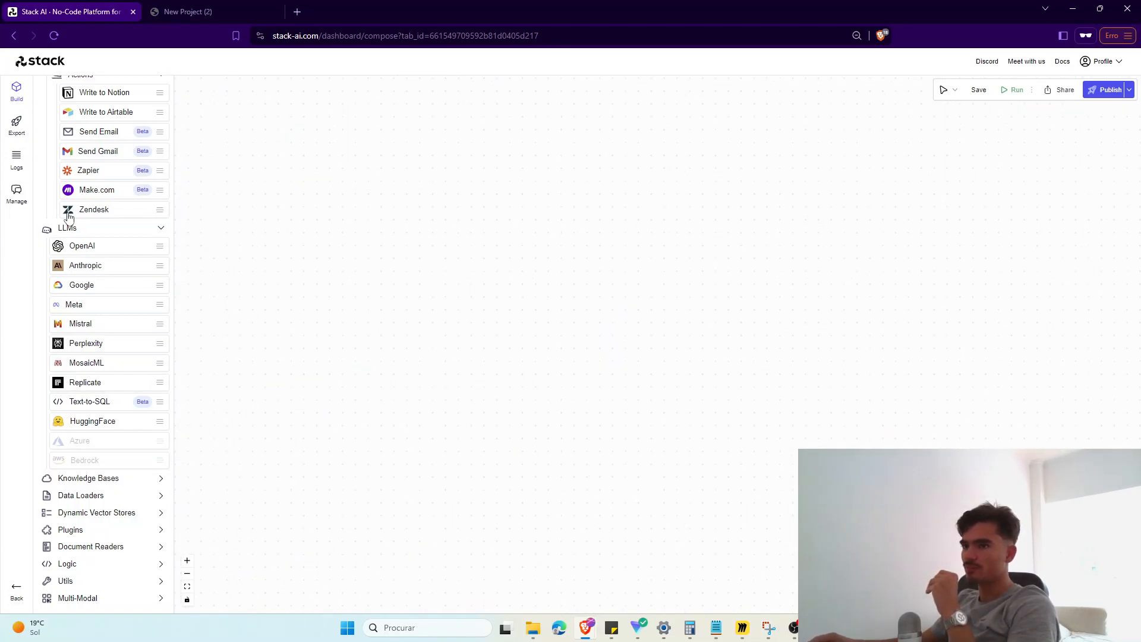
scroll(58, 229, up, 3)
drag(76, 440, 82, 429)
drag(87, 422, 473, 272)
drag(97, 444, 833, 201)
drag(614, 275, 488, 183)
drag(984, 240, 878, 193)
drag(67, 428, 579, 517)
Step: Connect the three new nodes in a loop: first OpenAI to Anthropic, Anthropic to second OpenAI, and second OpenAI back to the first
drag(600, 316, 719, 286)
drag(668, 362, 667, 257)
mouse_move(981, 191)
mouse_down()
mouse_move(853, 301)
mouse_move(580, 484)
mouse_move(574, 555)
mouse_up()
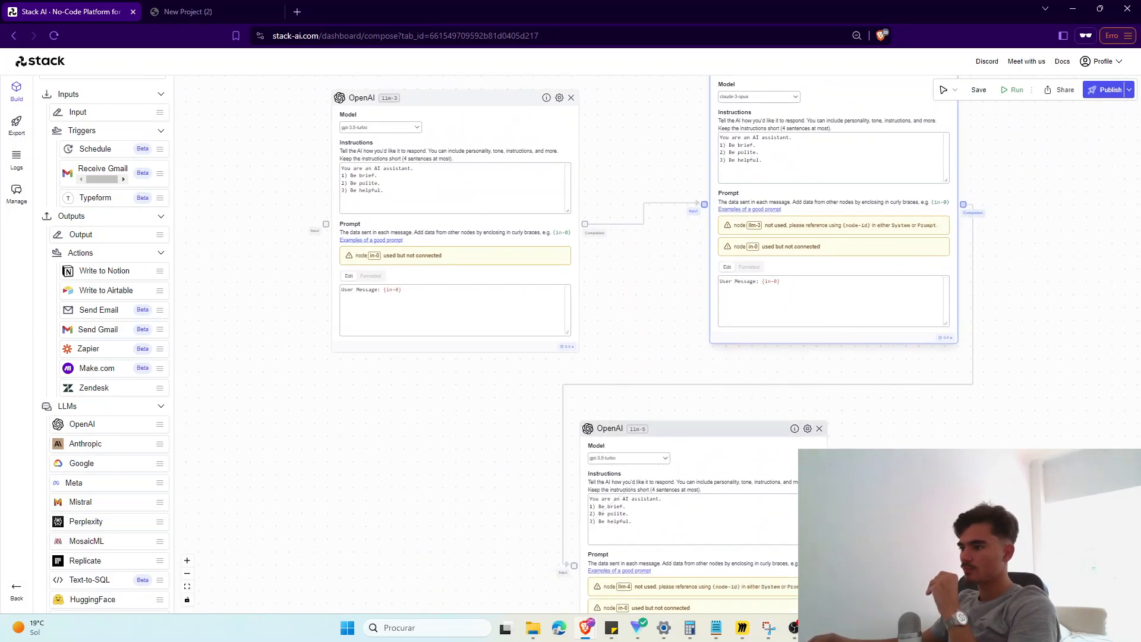
mouse_move(833, 565)
mouse_down()
mouse_move(285, 212)
mouse_move(326, 224)
mouse_up()
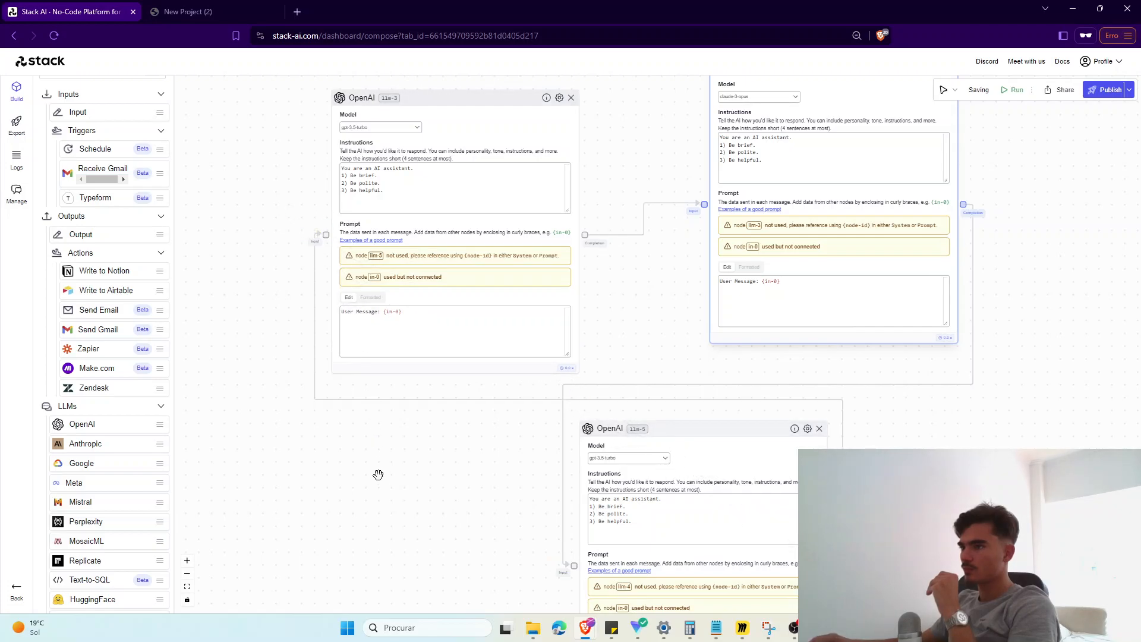
Step: Move the second OpenAI node above the other OpenAI node and the Anthropic node
scroll(382, 512, down, 1)
drag(384, 515, 372, 487)
drag(386, 138, 372, 98)
drag(625, 418, 590, 94)
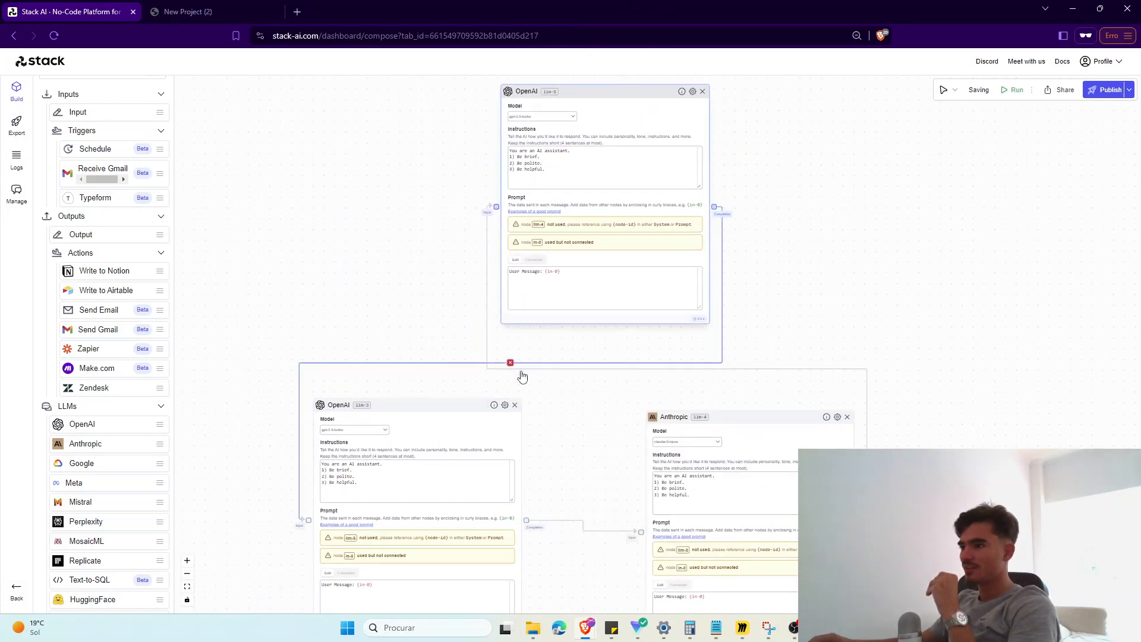
Step: Remove the two new OpenAI nodes and the new Anthropic node from the canvas
click(515, 404)
click(702, 91)
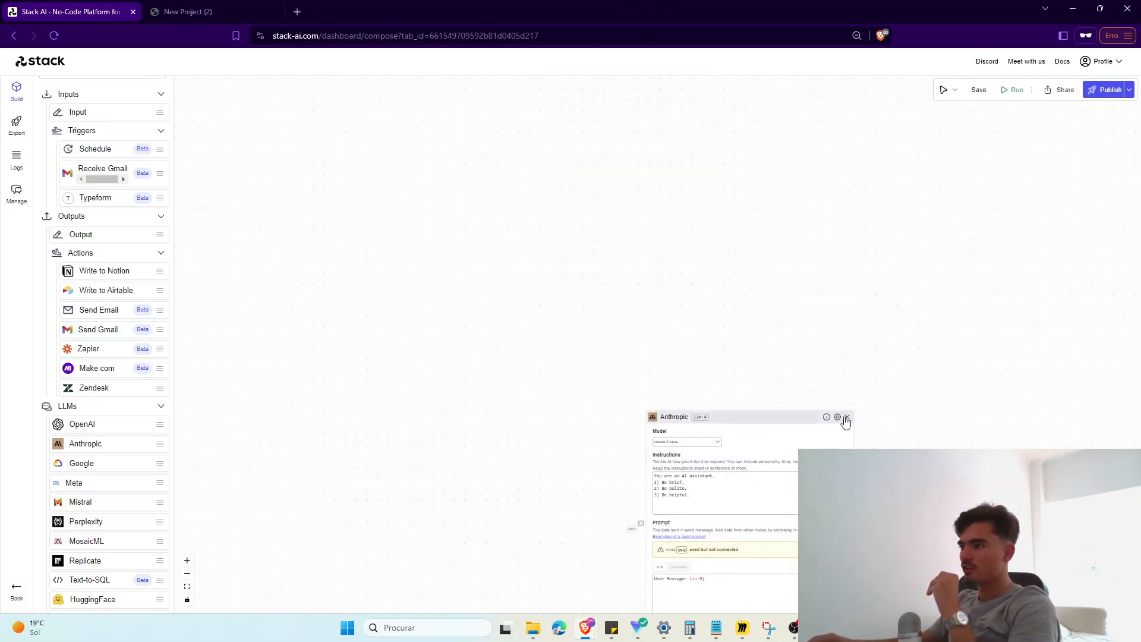
click(847, 416)
Step: Return to the main workflow and examine how its three Anthropic nodes are chained with their inputs and outputs
drag(407, 464, 670, 341)
scroll(707, 475, down, 4)
scroll(853, 356, up, 9)
drag(309, 383, 713, 352)
drag(505, 355, 707, 352)
drag(532, 342, 852, 560)
drag(744, 469, 726, 170)
drag(773, 423, 750, 132)
scroll(751, 131, down, 5)
drag(761, 319, 721, 470)
scroll(685, 414, down, 3)
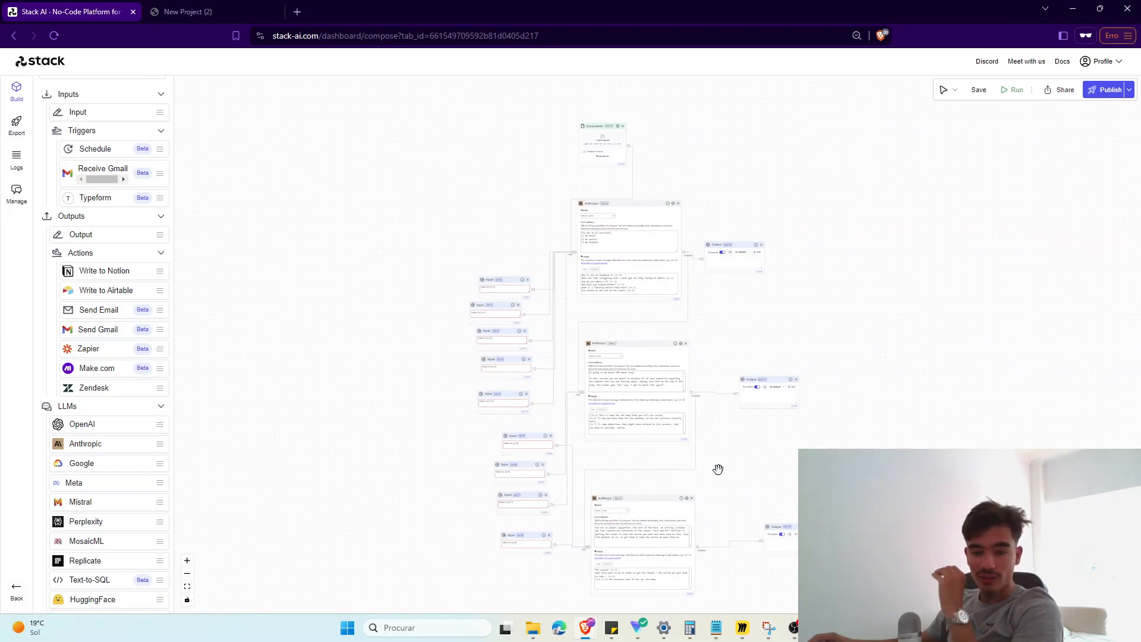
drag(771, 461, 691, 415)
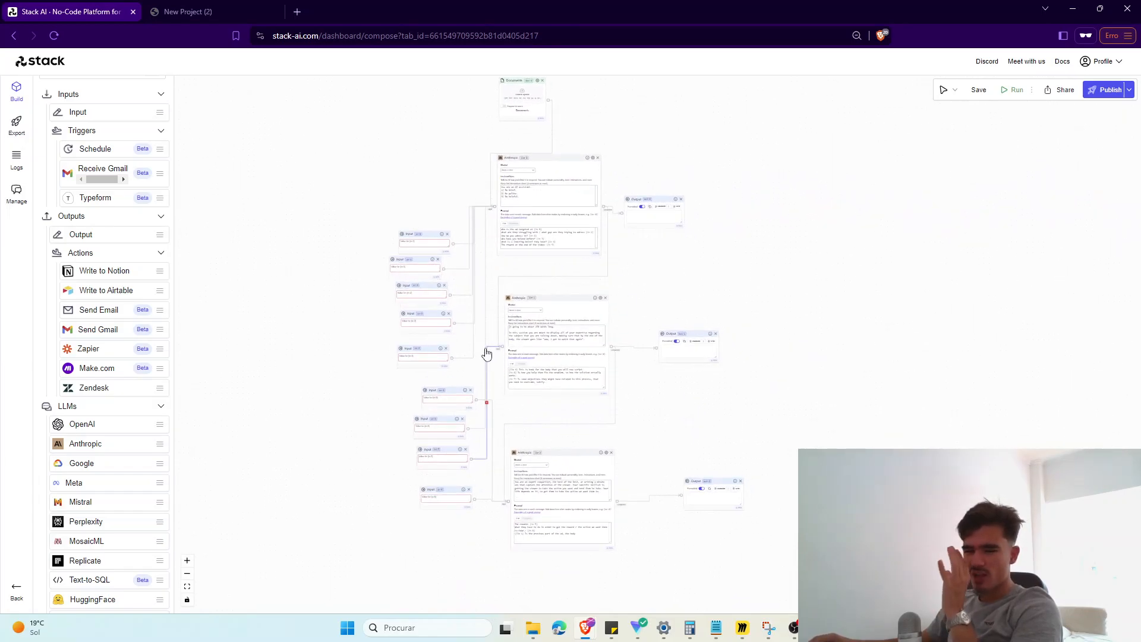
scroll(560, 445, up, 6)
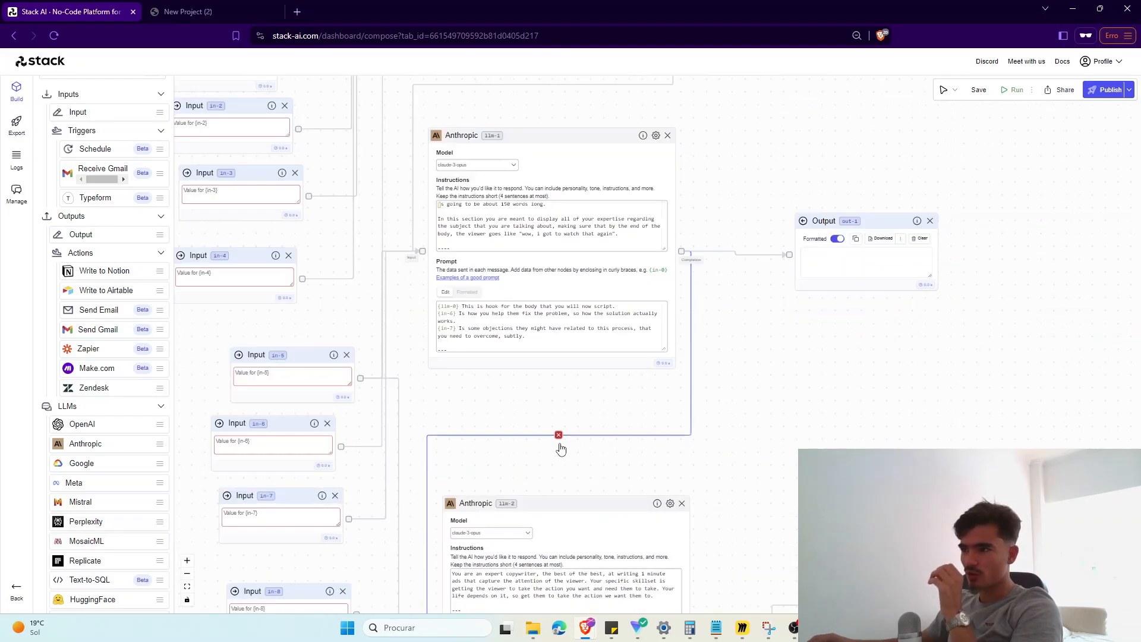
scroll(527, 429, up, 1)
drag(527, 429, 505, 390)
scroll(505, 390, down, 3)
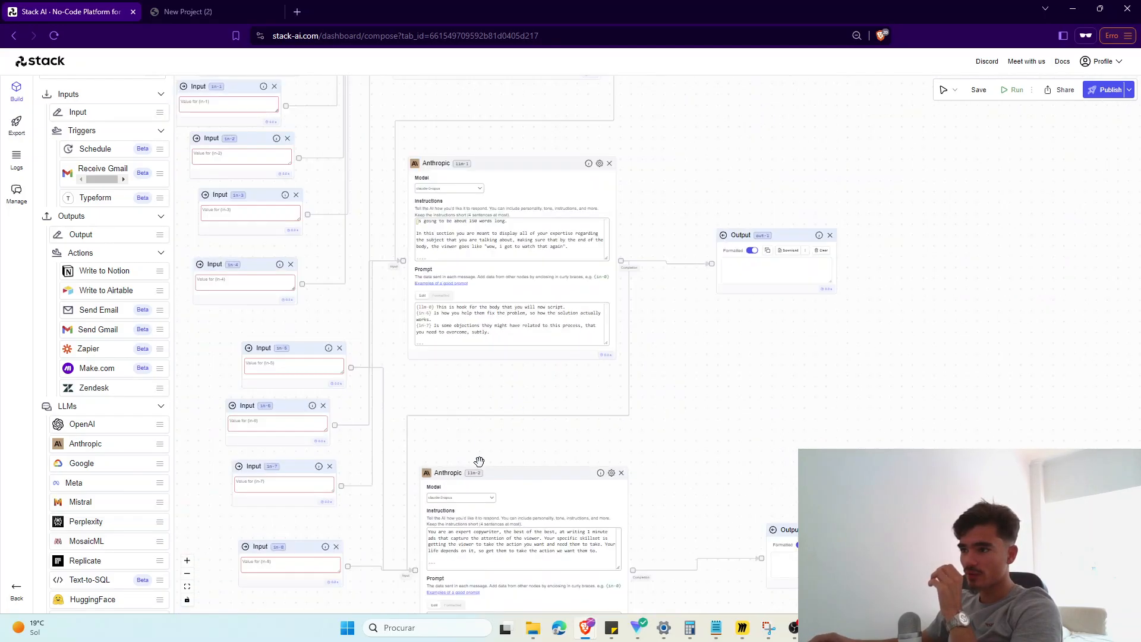
drag(479, 461, 480, 381)
drag(597, 359, 594, 440)
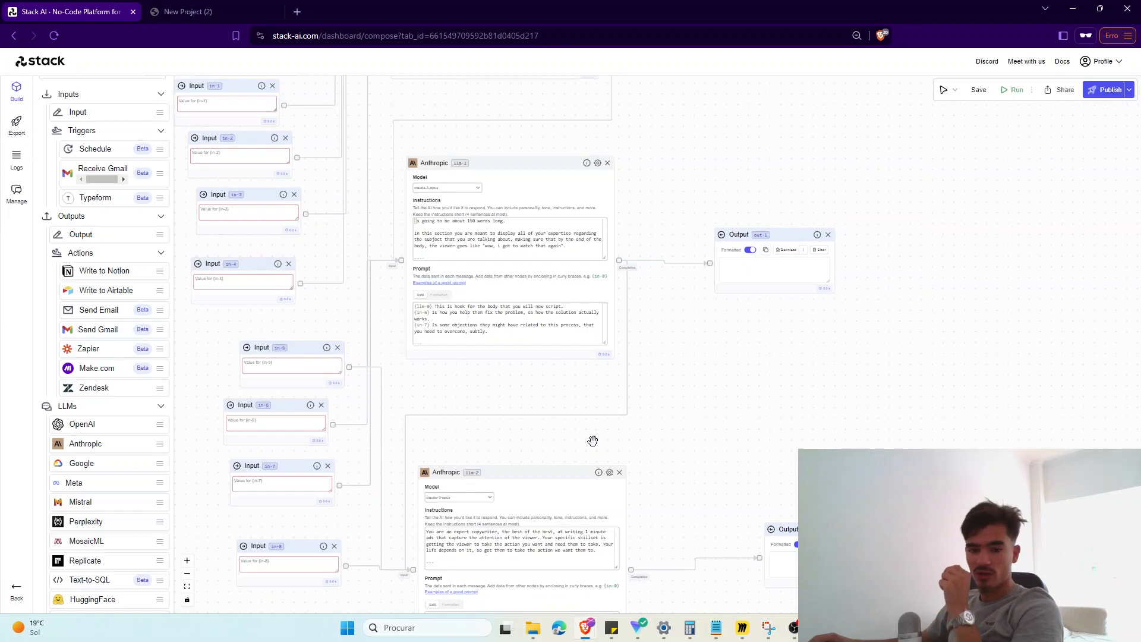